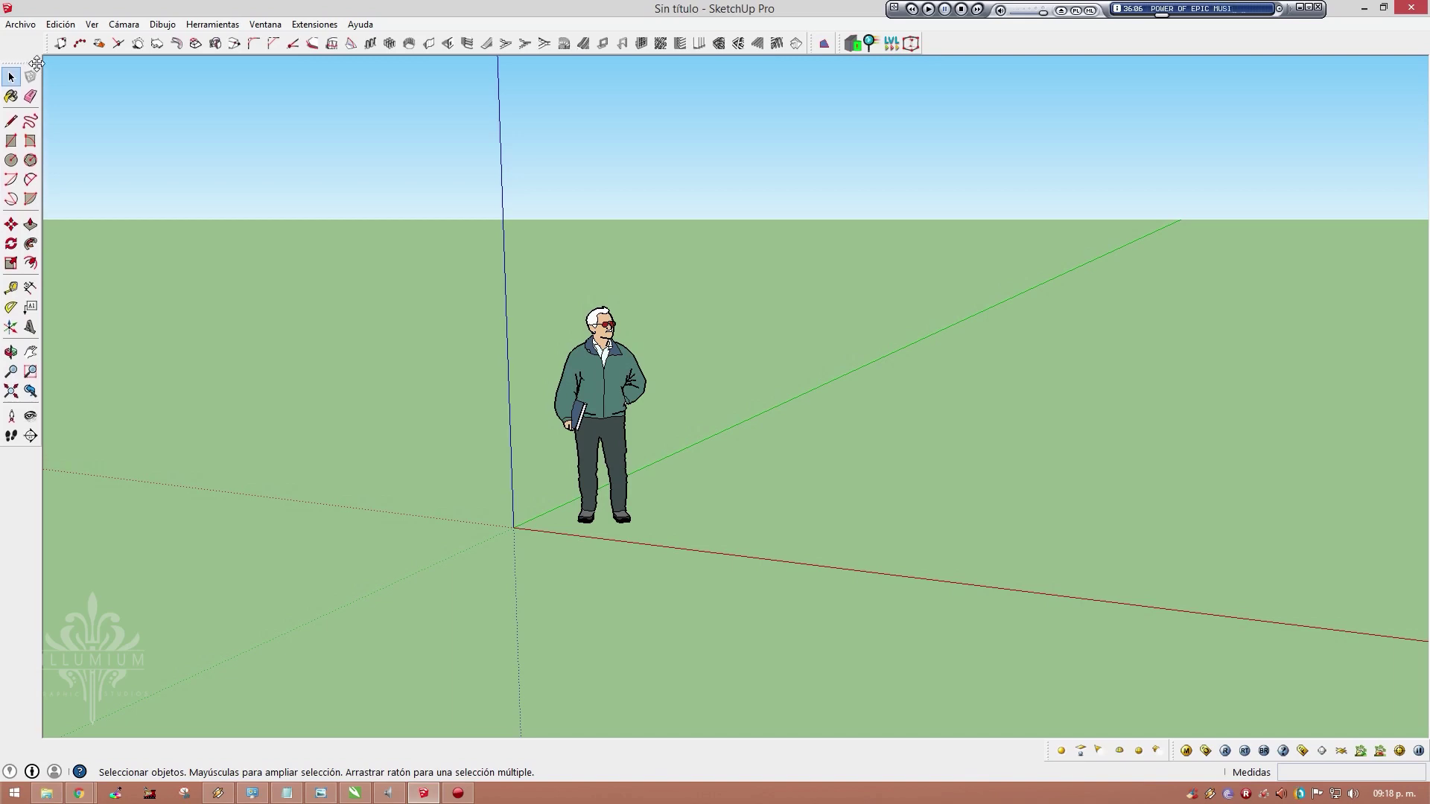
Dock the floating Large Tool Set on the left edge, under the top toolbar
drag(38, 82, 36, 65)
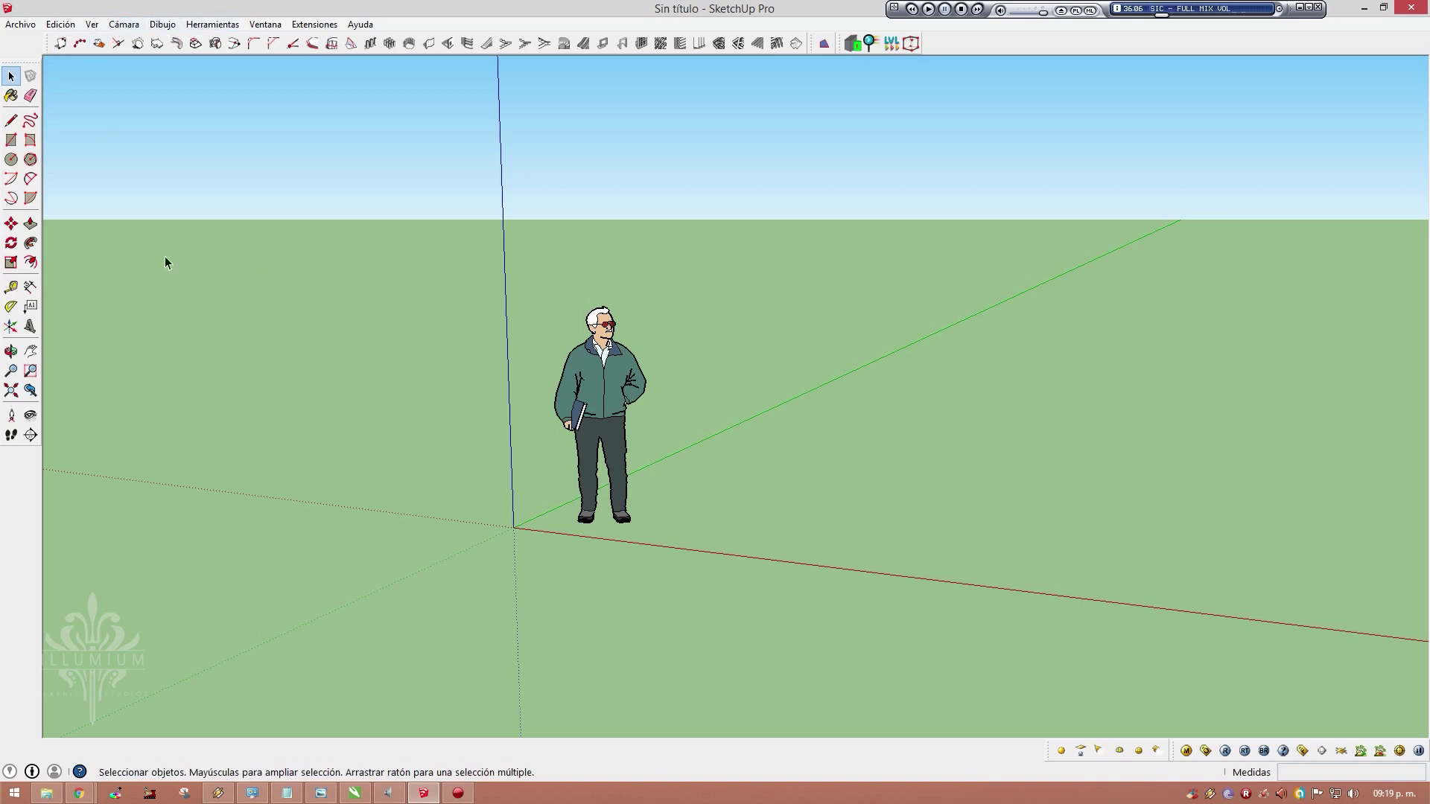
click(99, 26)
click(178, 42)
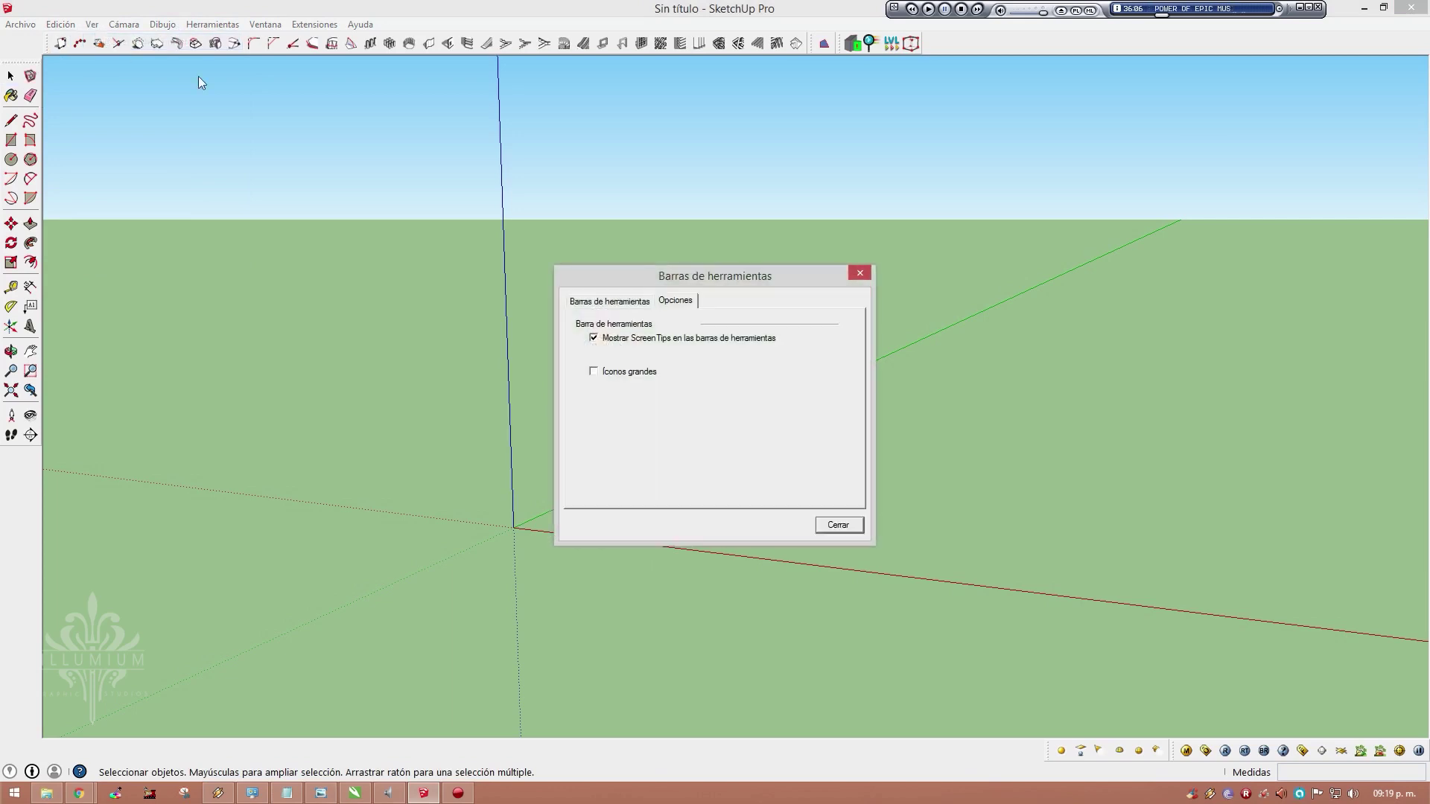
click(611, 300)
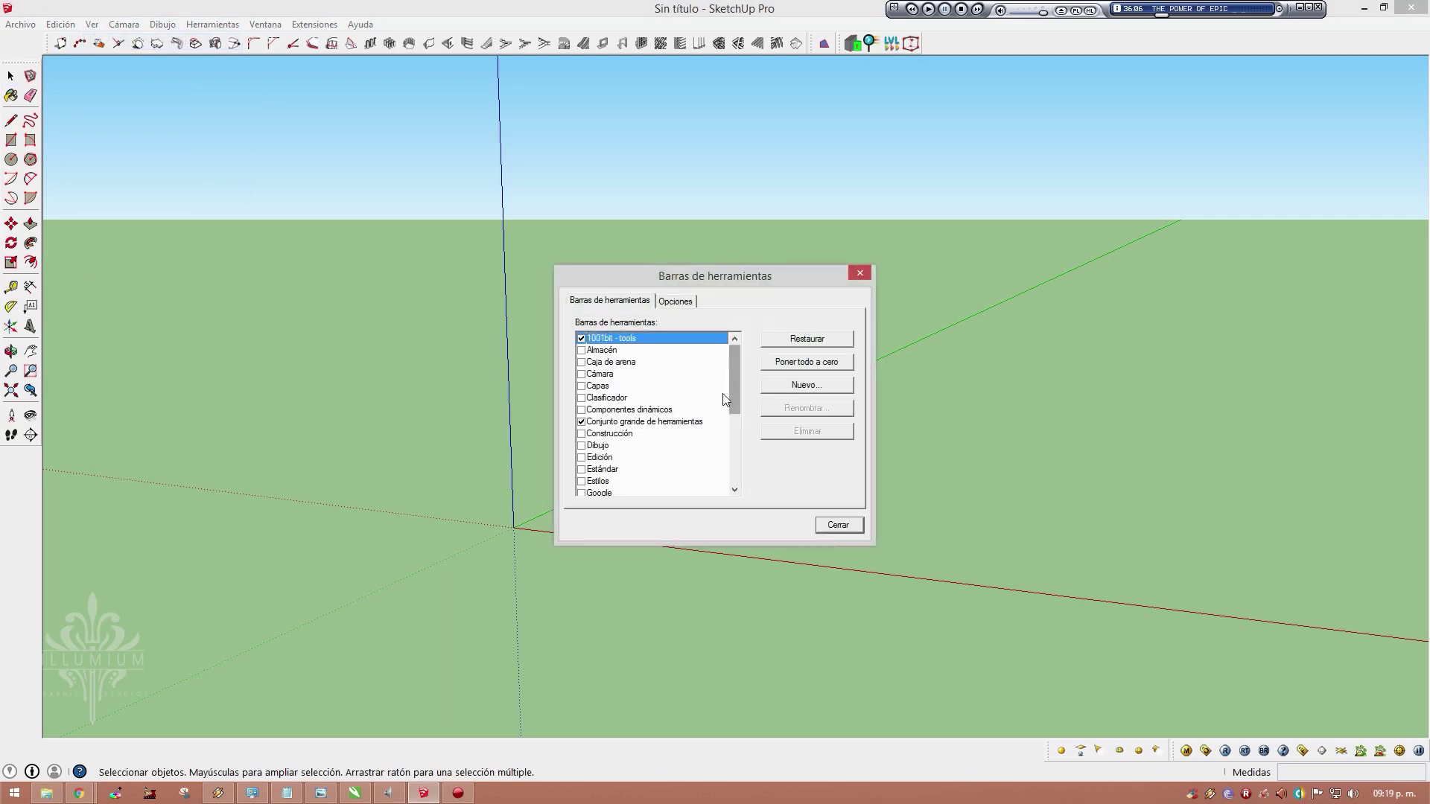
click(615, 423)
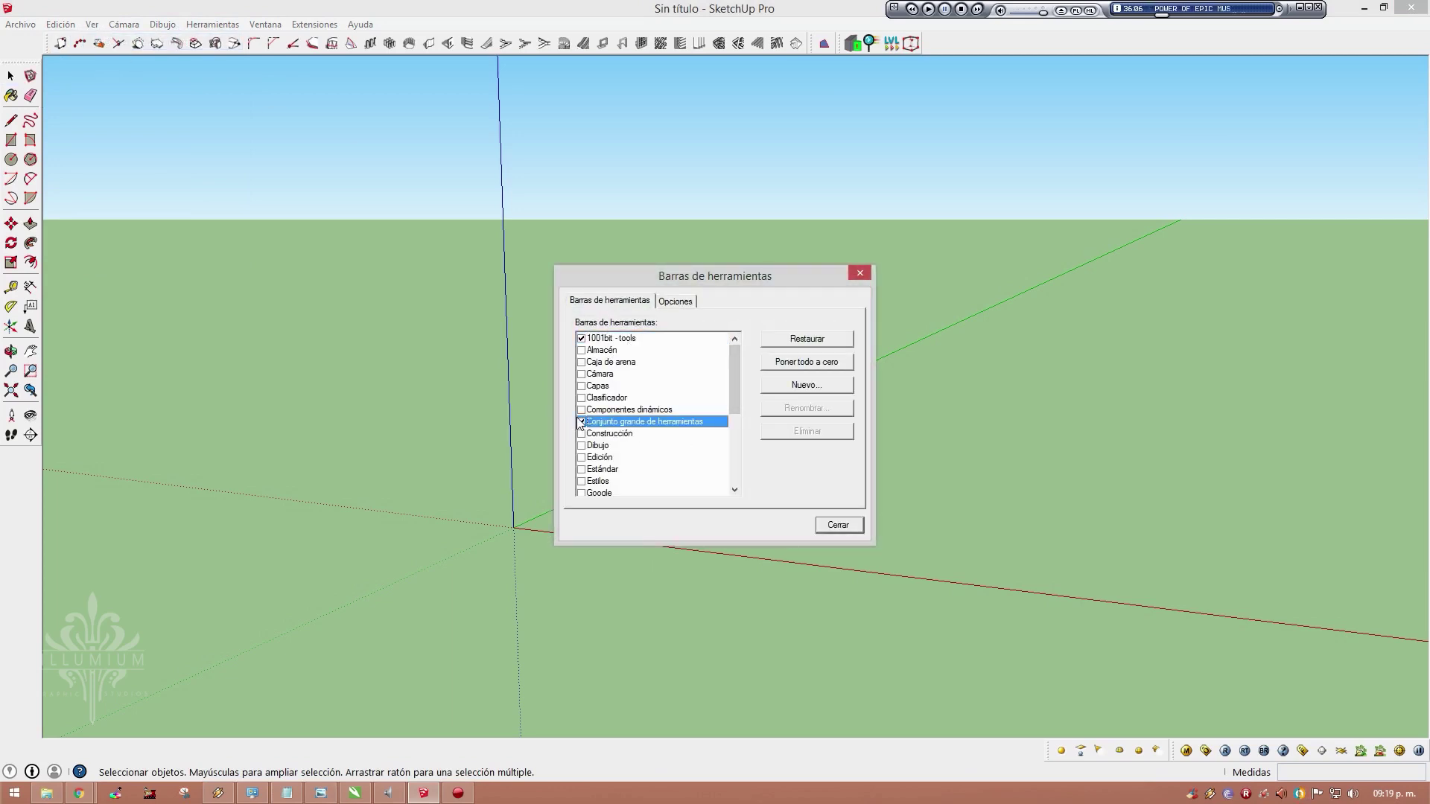
drag(731, 376, 730, 432)
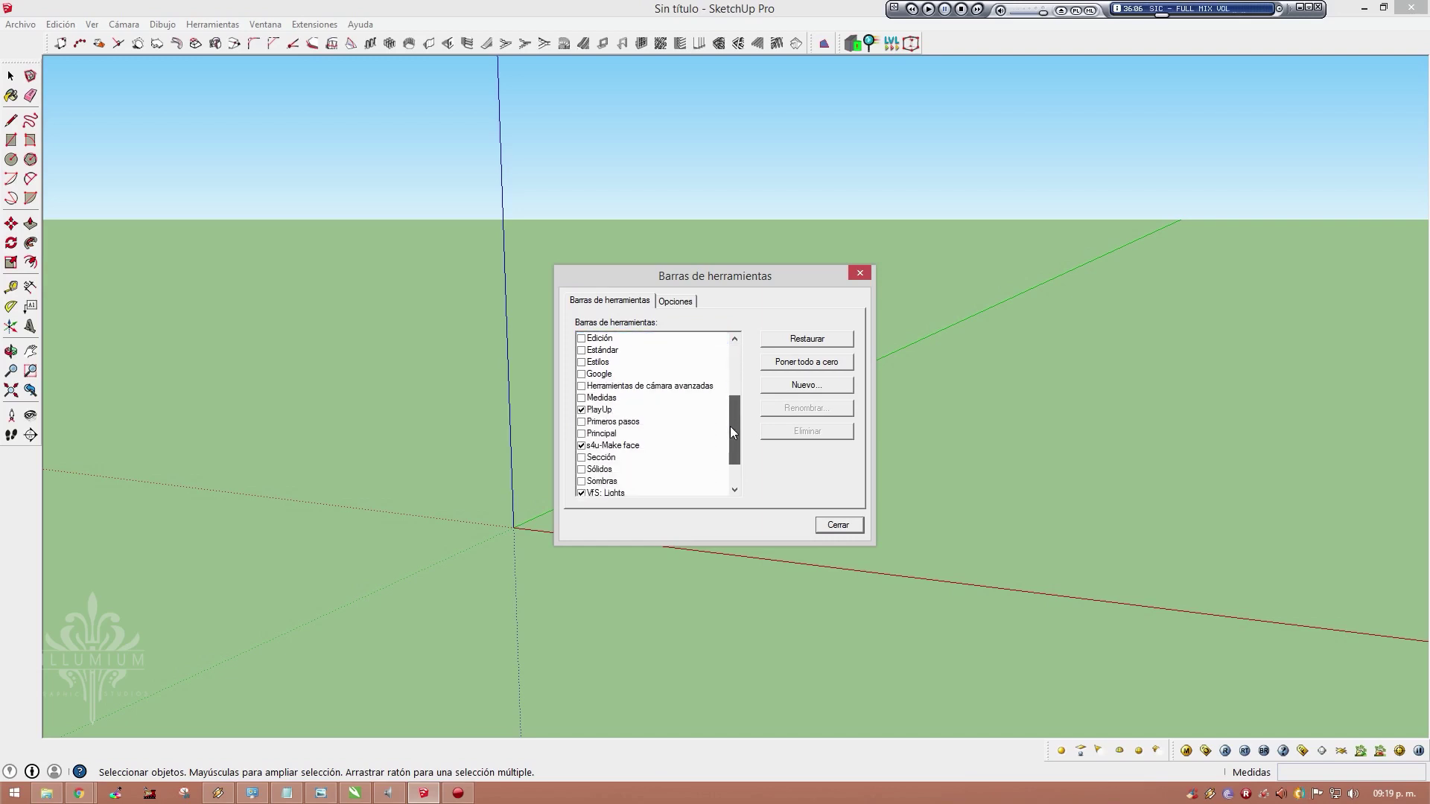
click(581, 421)
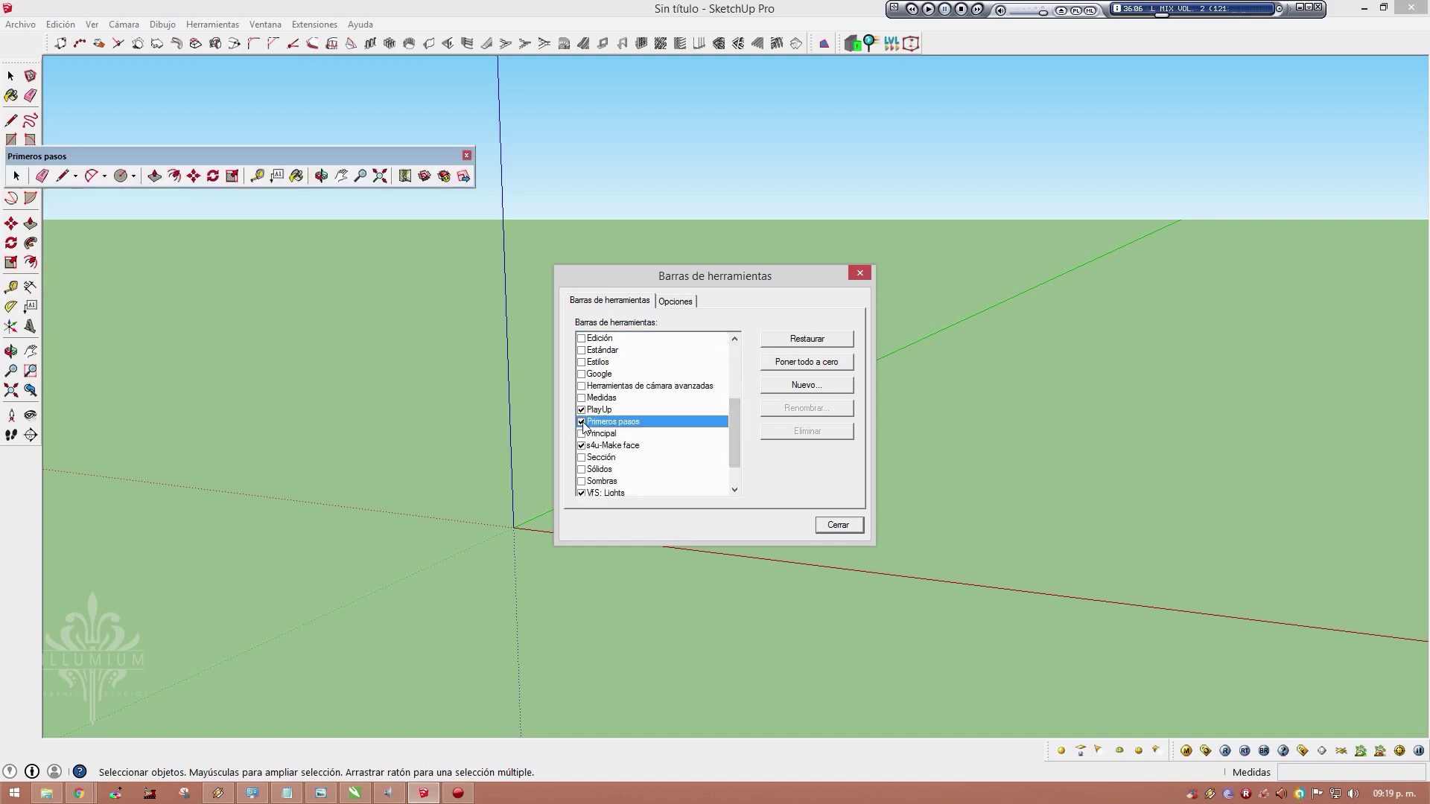
click(582, 421)
drag(730, 423, 736, 343)
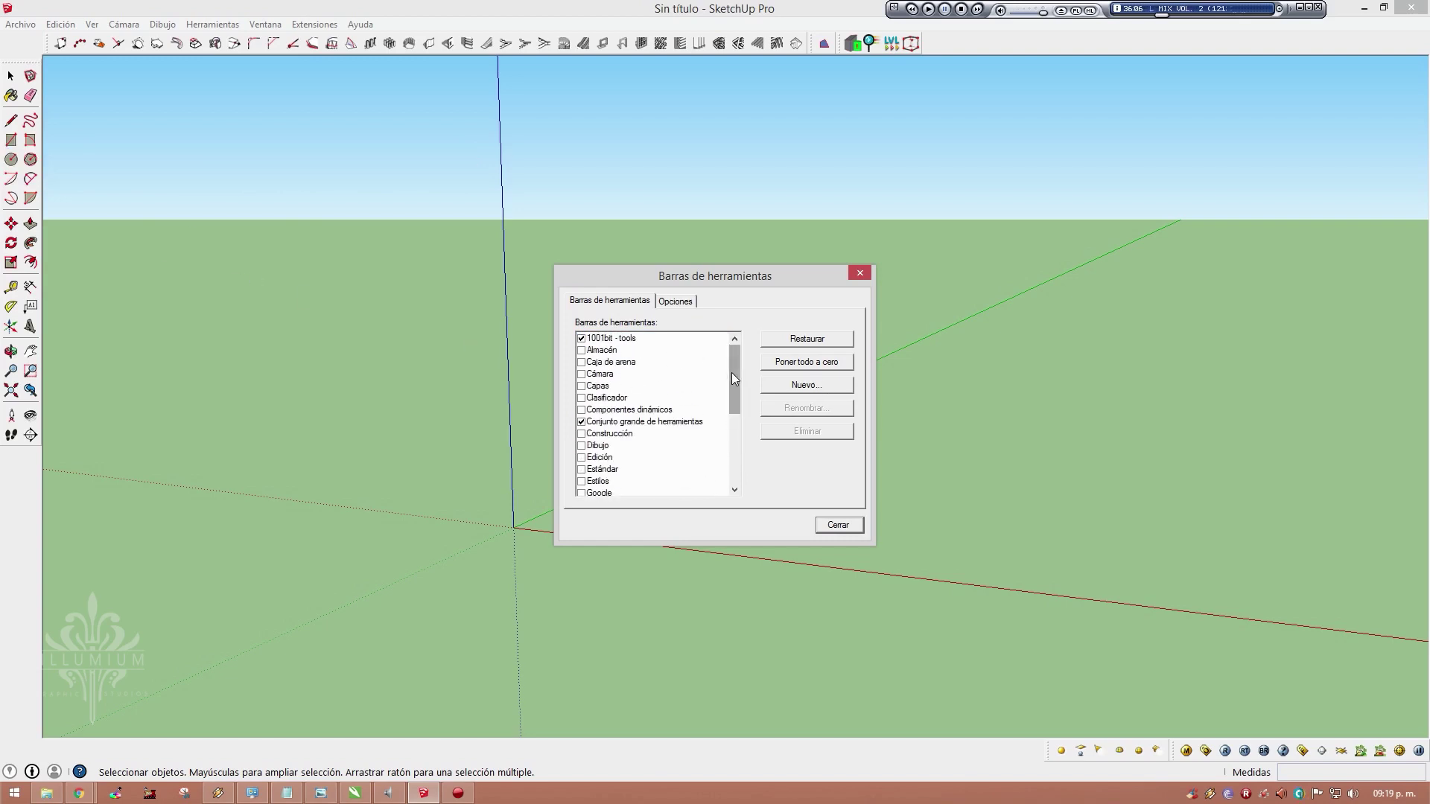
mouse_move(732, 372)
mouse_down()
mouse_move(738, 463)
mouse_move(745, 365)
mouse_up()
click(683, 302)
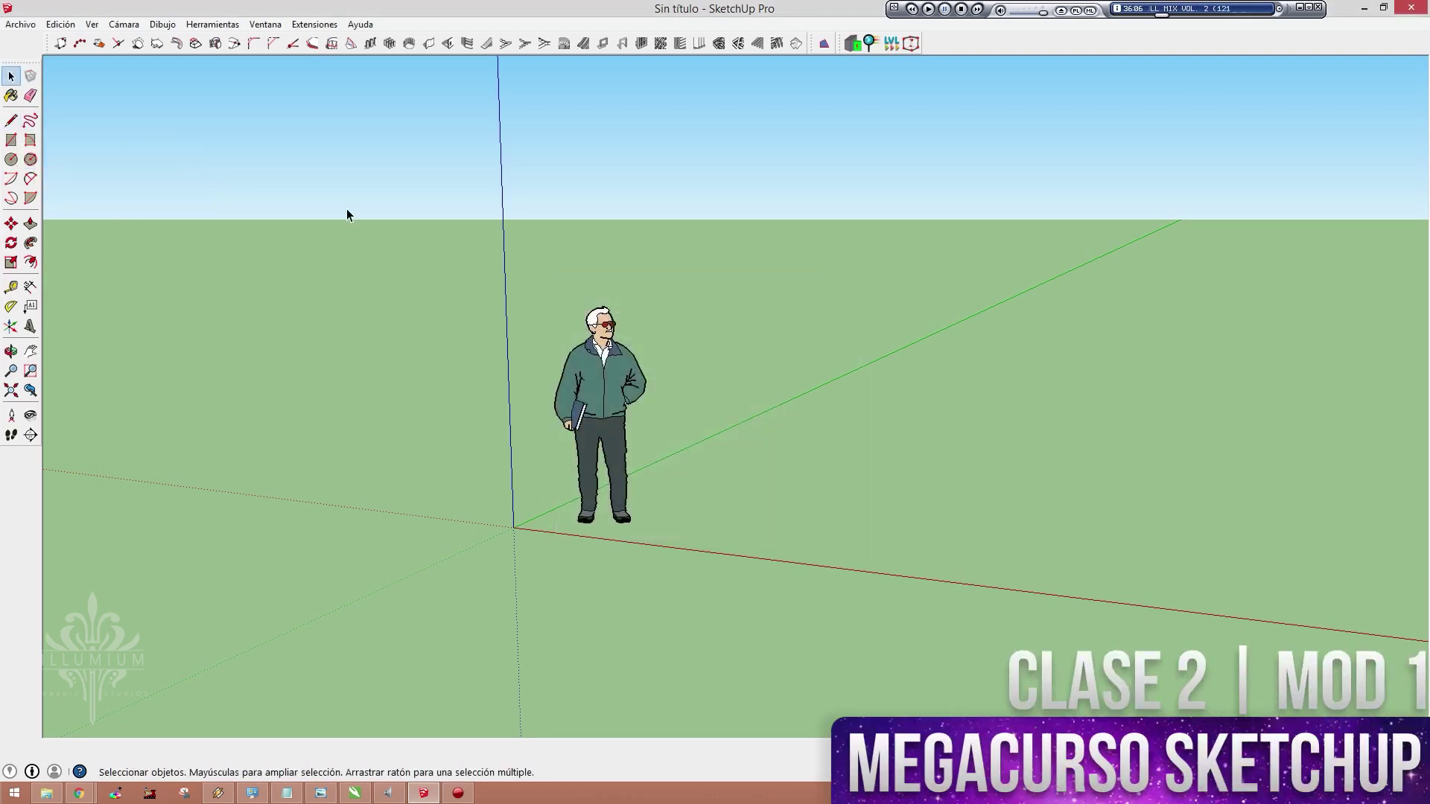
middle_drag(637, 416, 1070, 453)
scroll(541, 402, up, 3)
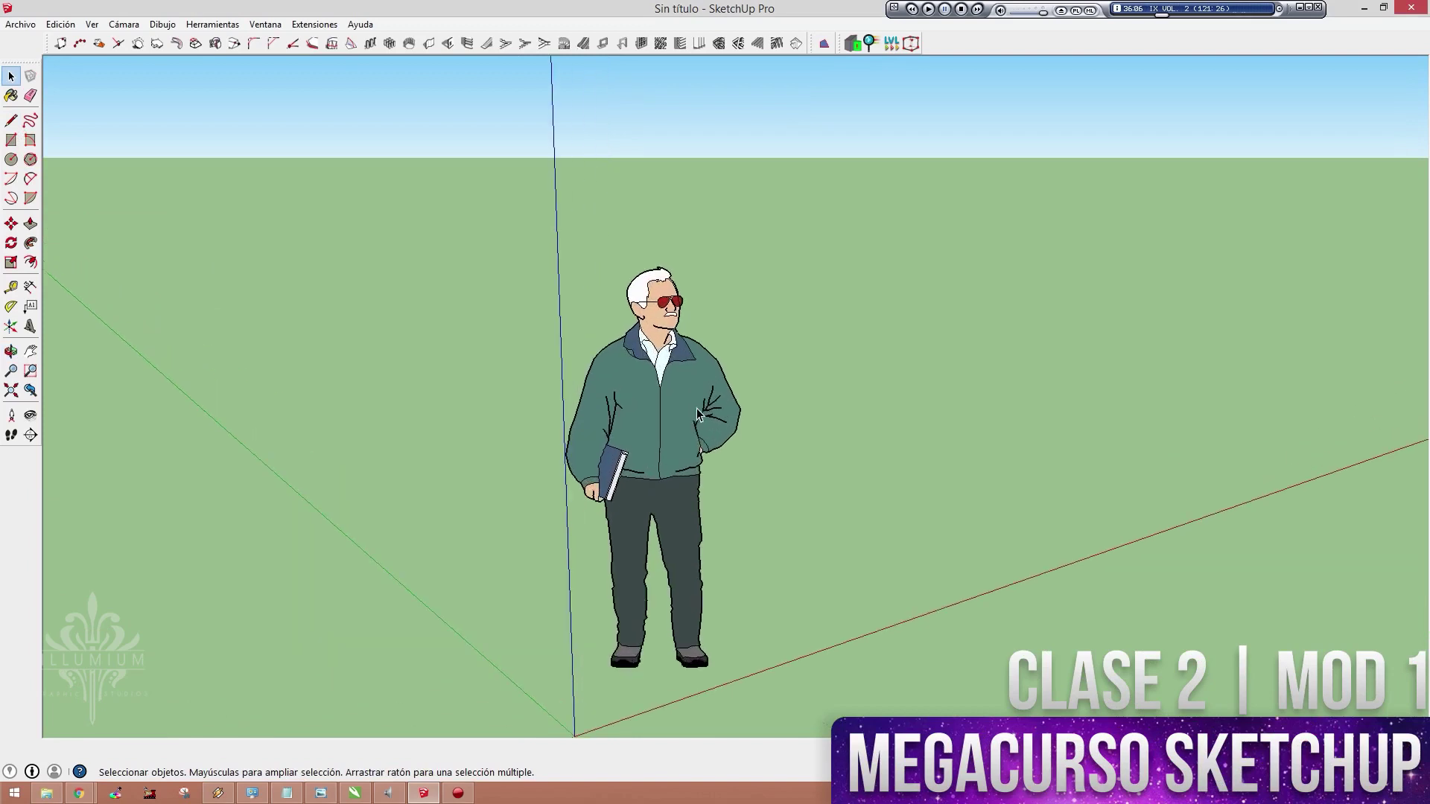
key(space)
middle_drag(542, 403, 722, 388)
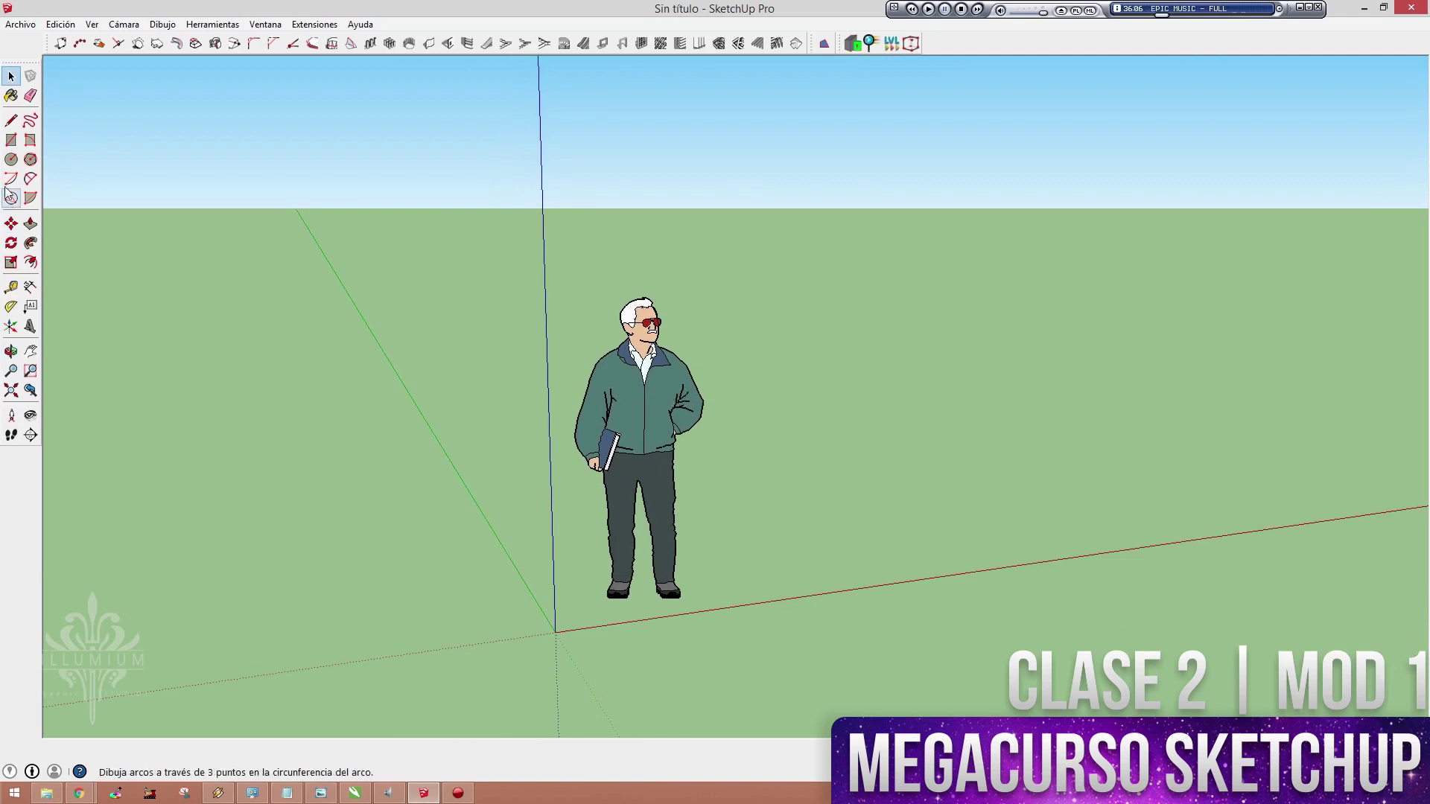
middle_drag(635, 401, 674, 430)
key(l)
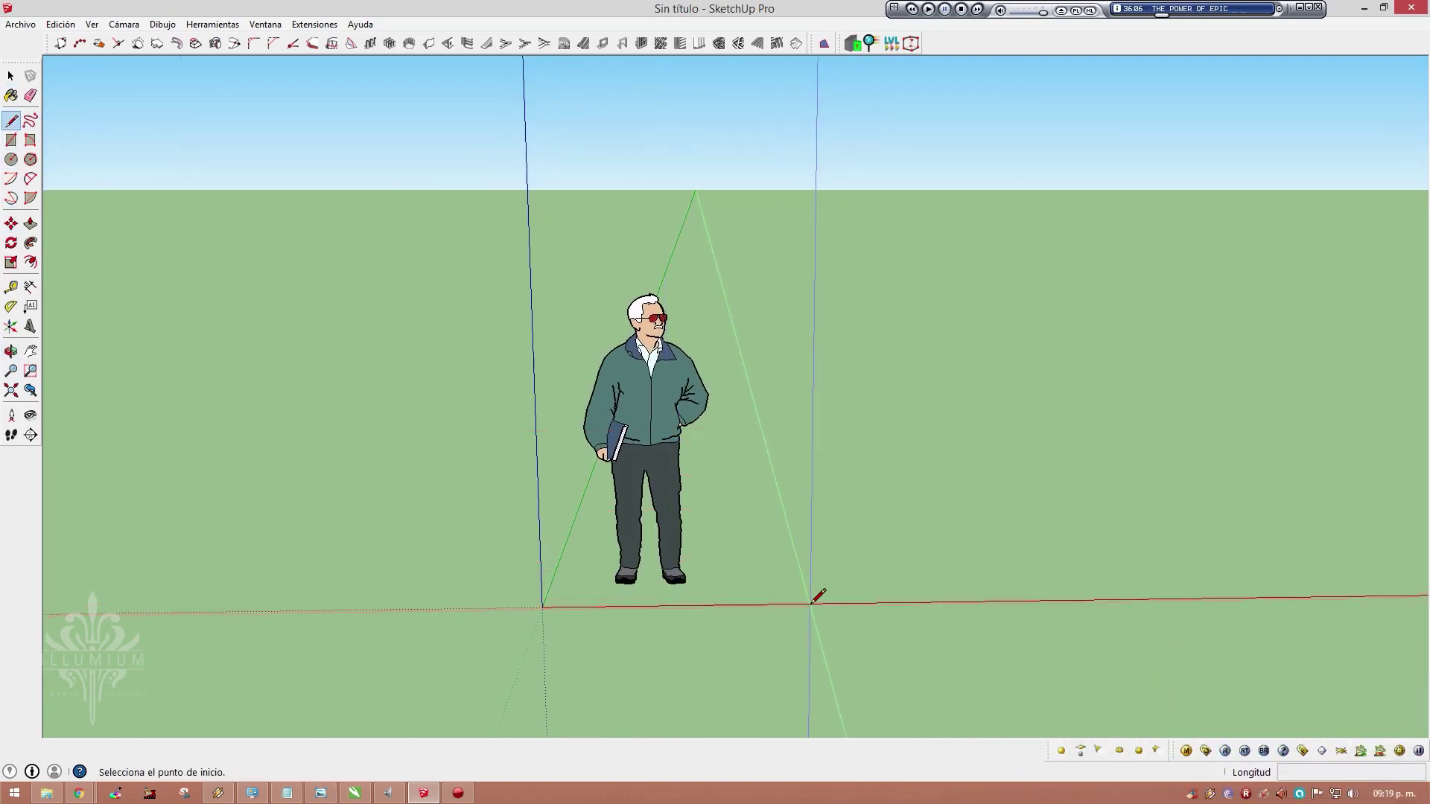
click(811, 604)
middle_drag(977, 455, 606, 568)
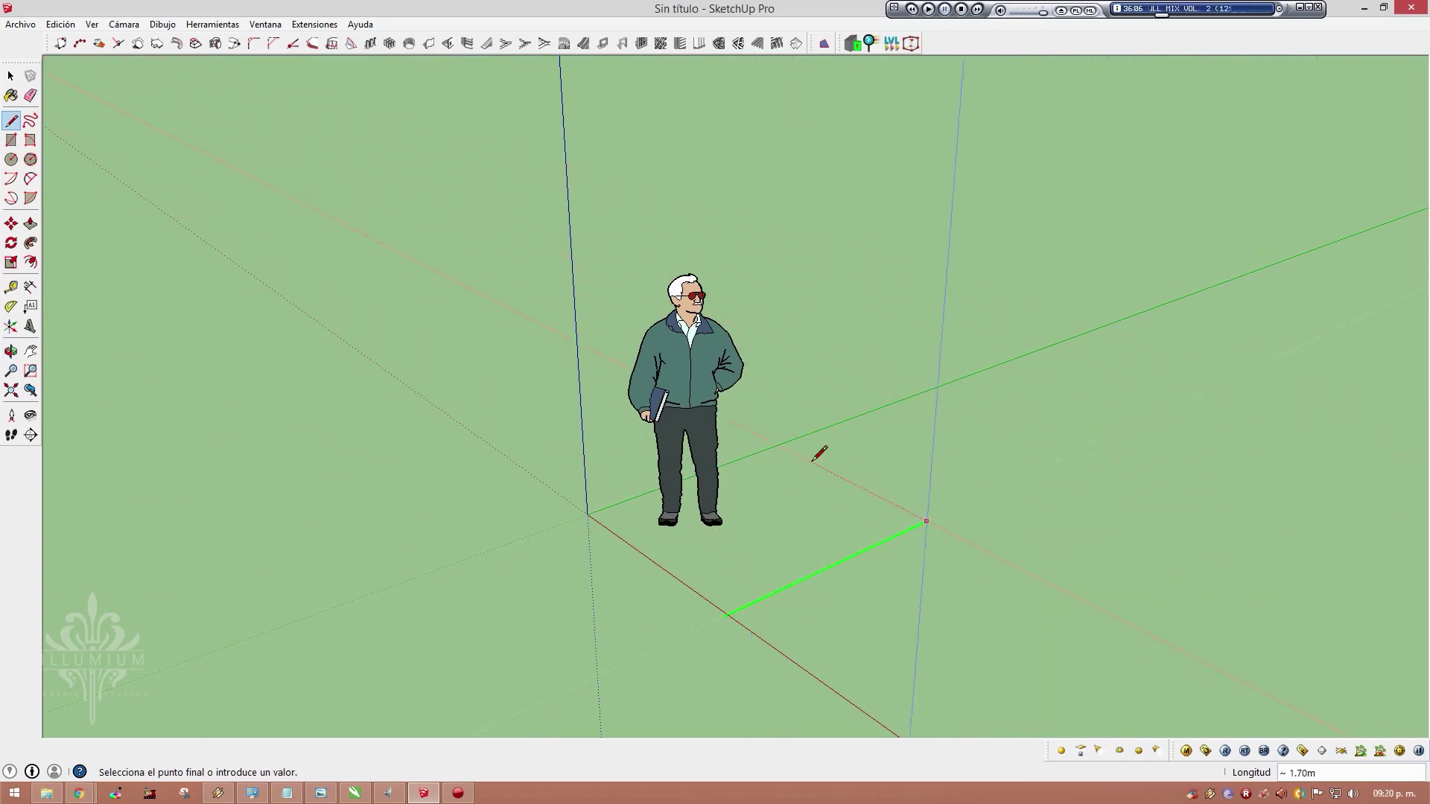
middle_drag(897, 437, 1015, 502)
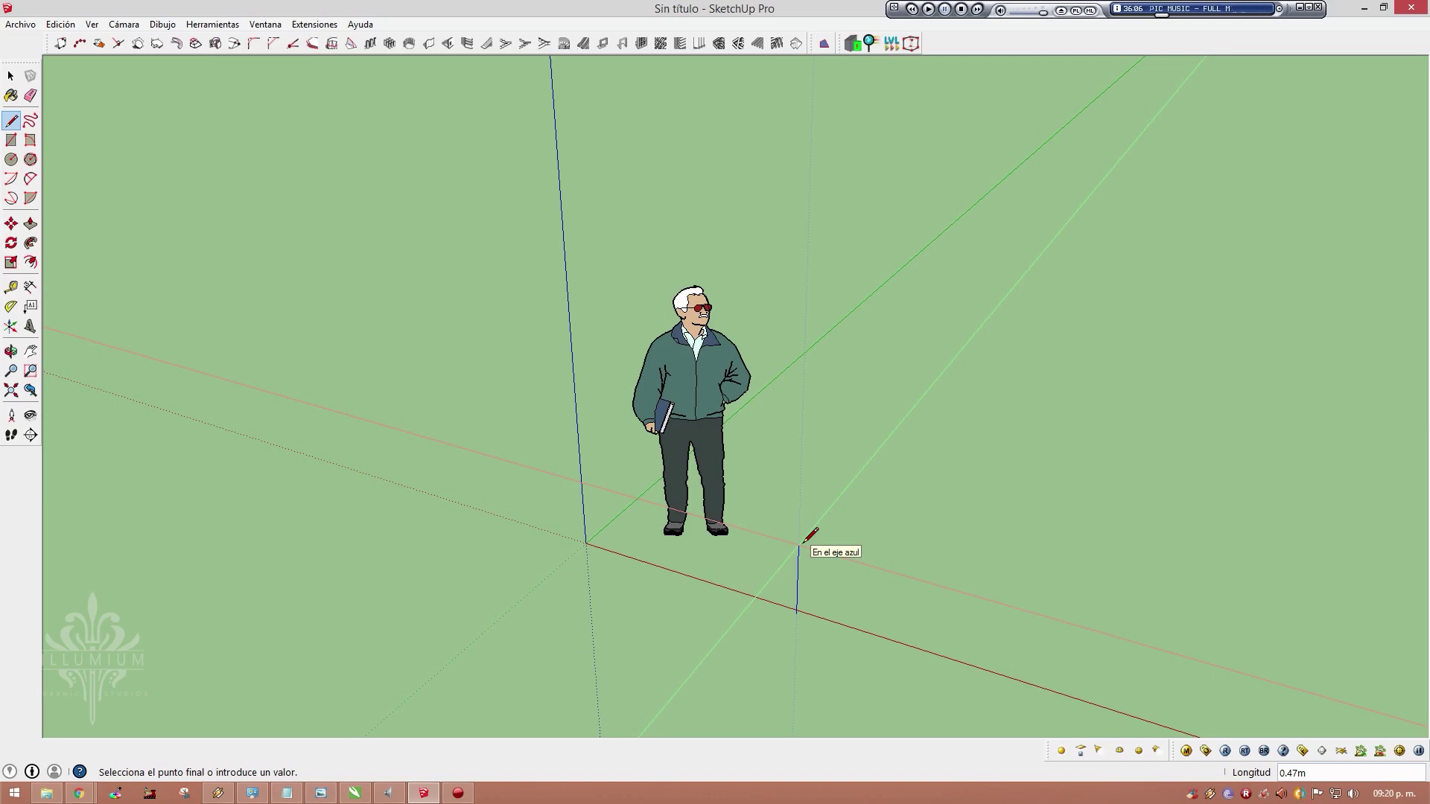
key(shift)
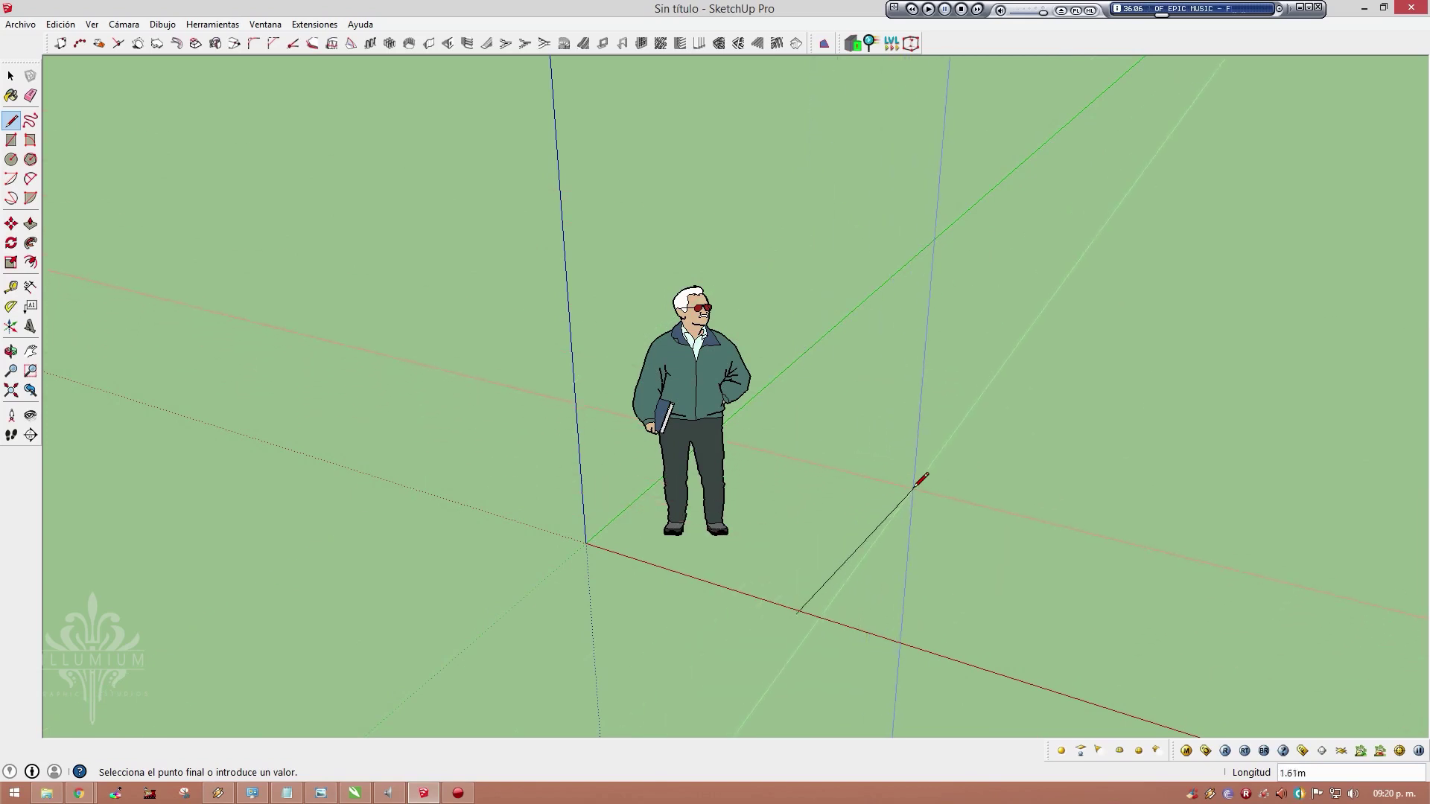
key(space)
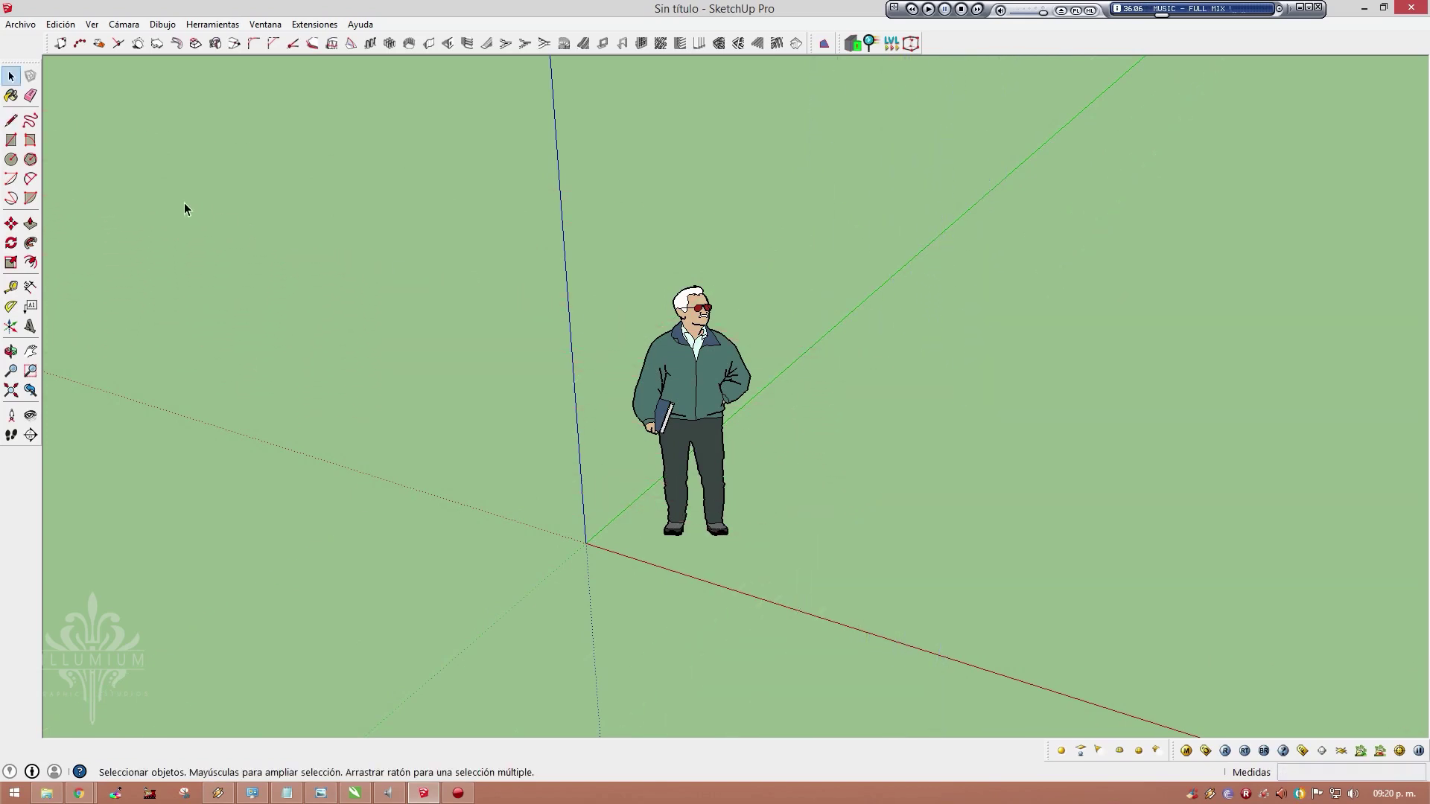
click(31, 119)
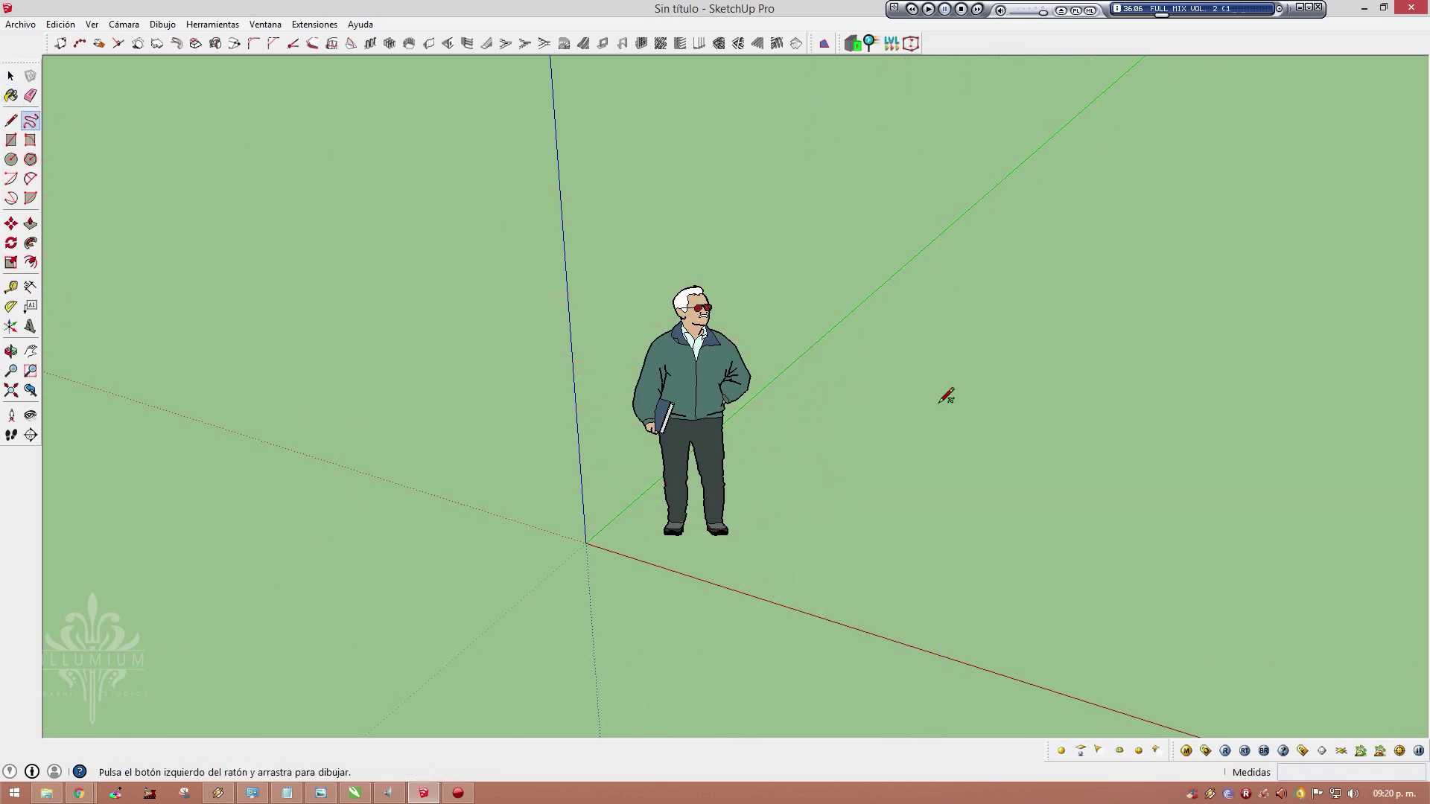
mouse_move(820, 501)
middle_down()
mouse_move(970, 399)
mouse_move(1077, 361)
mouse_move(1124, 405)
middle_up()
mouse_move(930, 529)
mouse_down()
mouse_move(881, 404)
mouse_move(1015, 348)
mouse_move(1060, 501)
mouse_move(930, 520)
mouse_up()
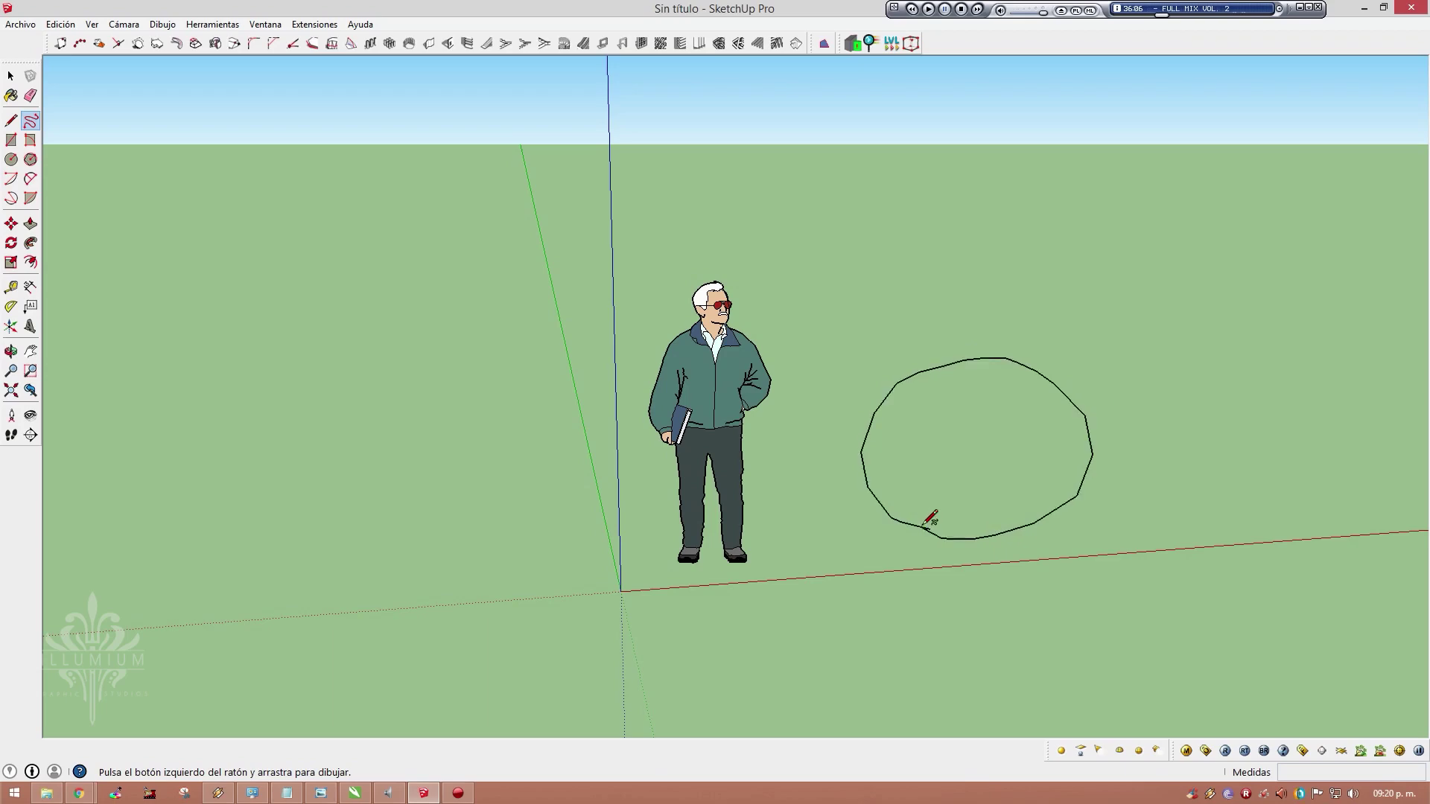
mouse_move(930, 520)
middle_down()
mouse_move(973, 485)
mouse_move(667, 418)
mouse_move(641, 329)
mouse_move(842, 348)
mouse_move(1047, 562)
mouse_move(1057, 600)
mouse_move(1070, 444)
mouse_move(1043, 423)
mouse_move(969, 533)
mouse_move(881, 501)
middle_up()
mouse_move(777, 375)
mouse_down()
mouse_move(776, 329)
mouse_move(1031, 216)
mouse_move(1037, 526)
mouse_move(760, 643)
mouse_up()
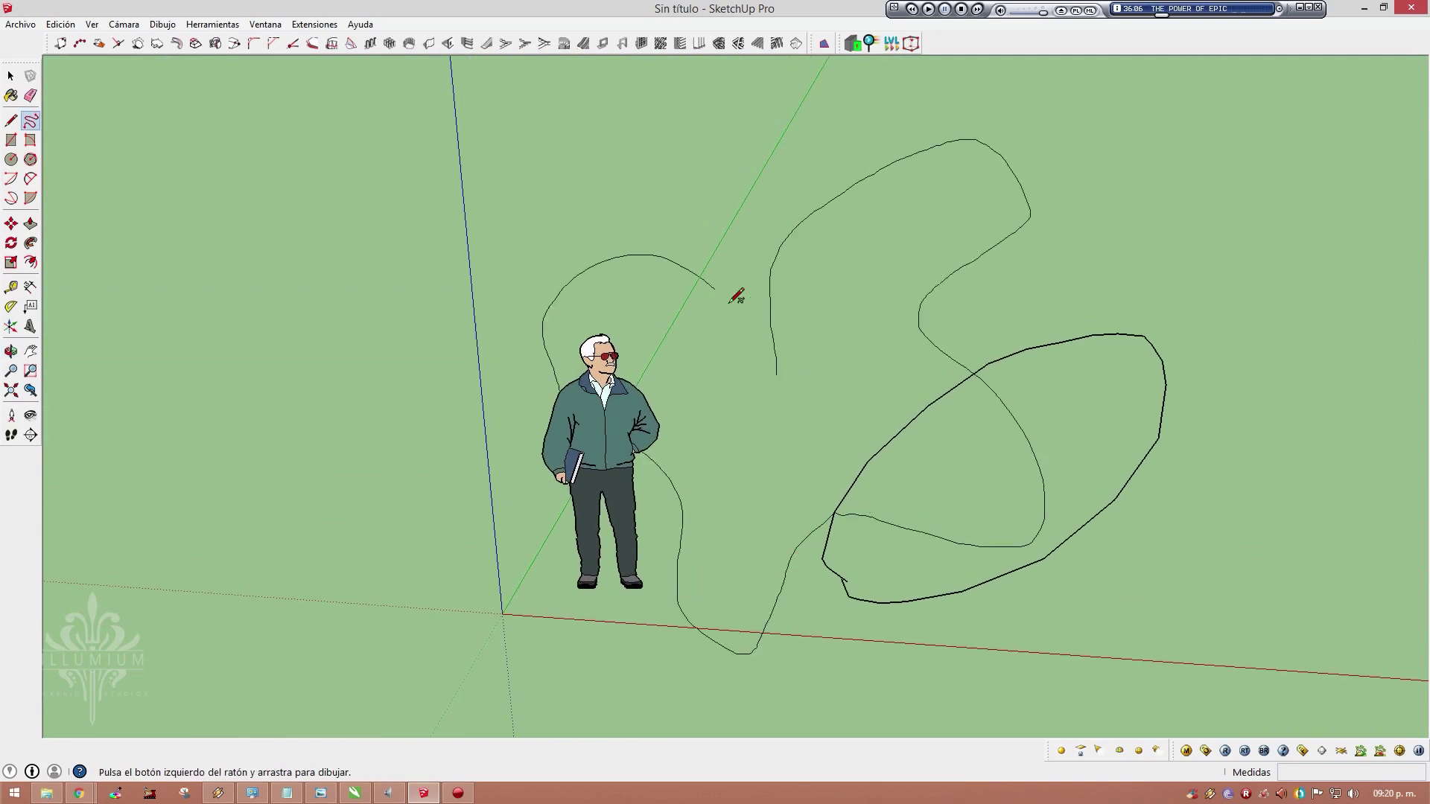
drag(779, 375, 775, 373)
mouse_move(936, 507)
middle_down()
mouse_move(767, 351)
mouse_move(769, 476)
mouse_move(875, 525)
mouse_move(724, 596)
mouse_move(903, 495)
mouse_move(991, 563)
middle_up()
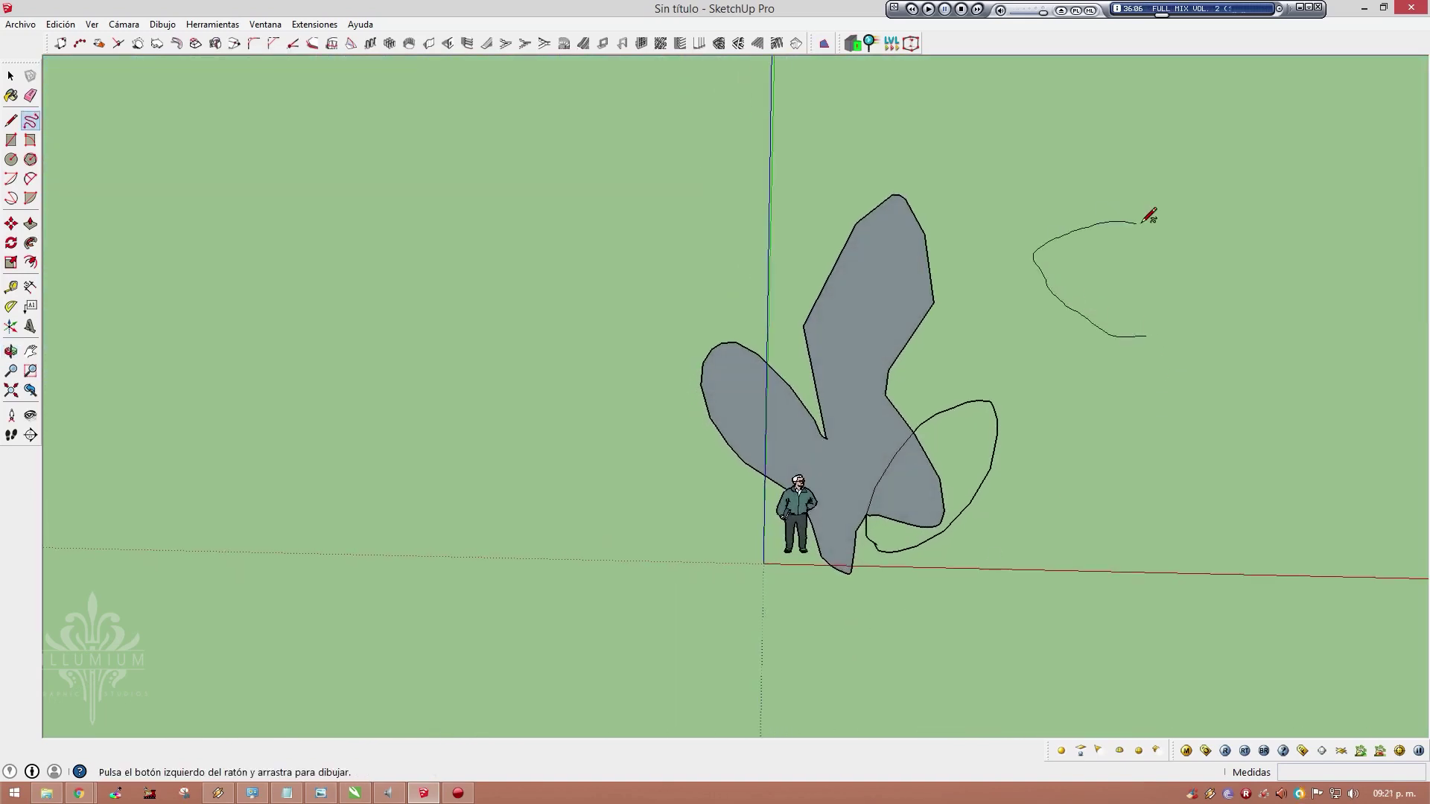
drag(1333, 233, 1047, 599)
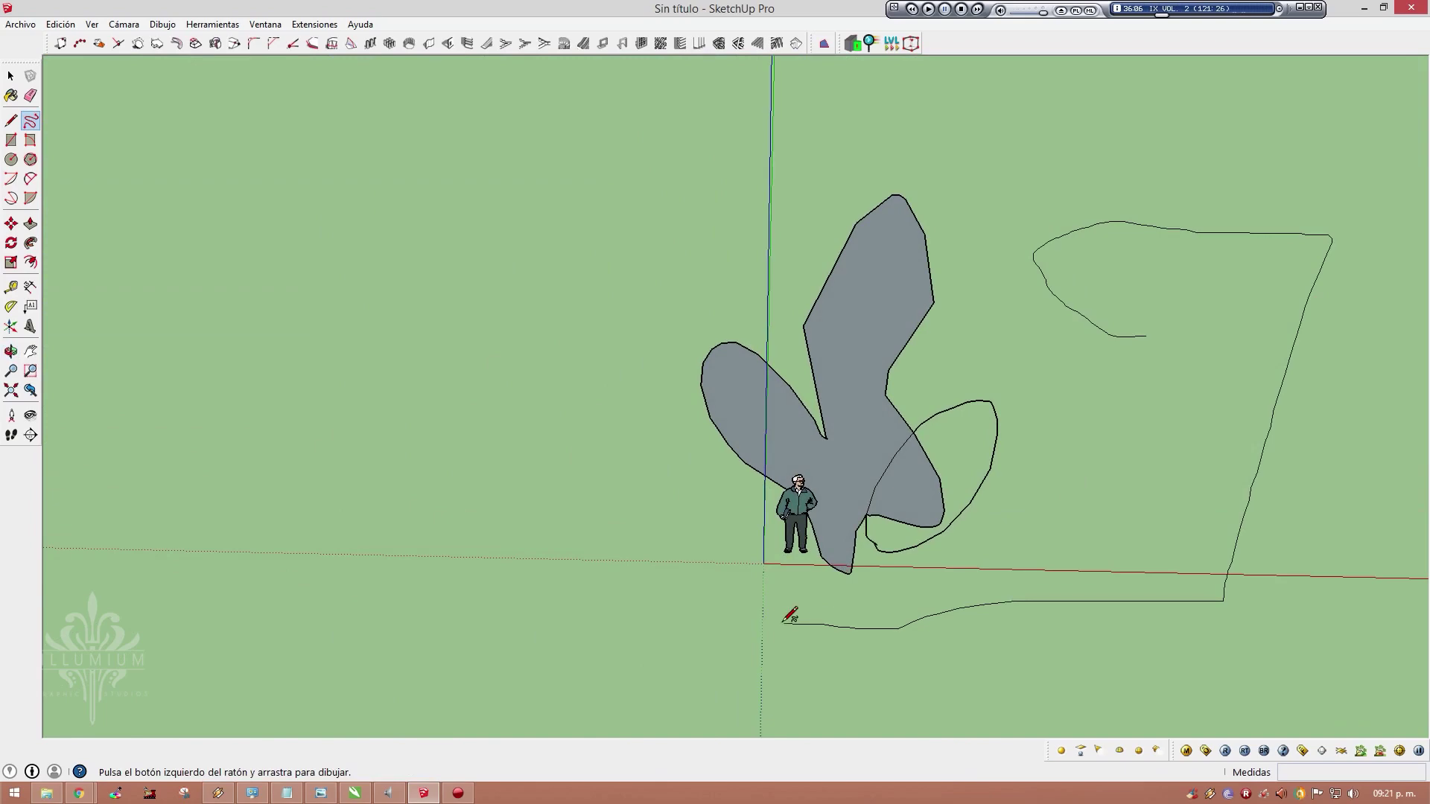
drag(782, 621, 1142, 400)
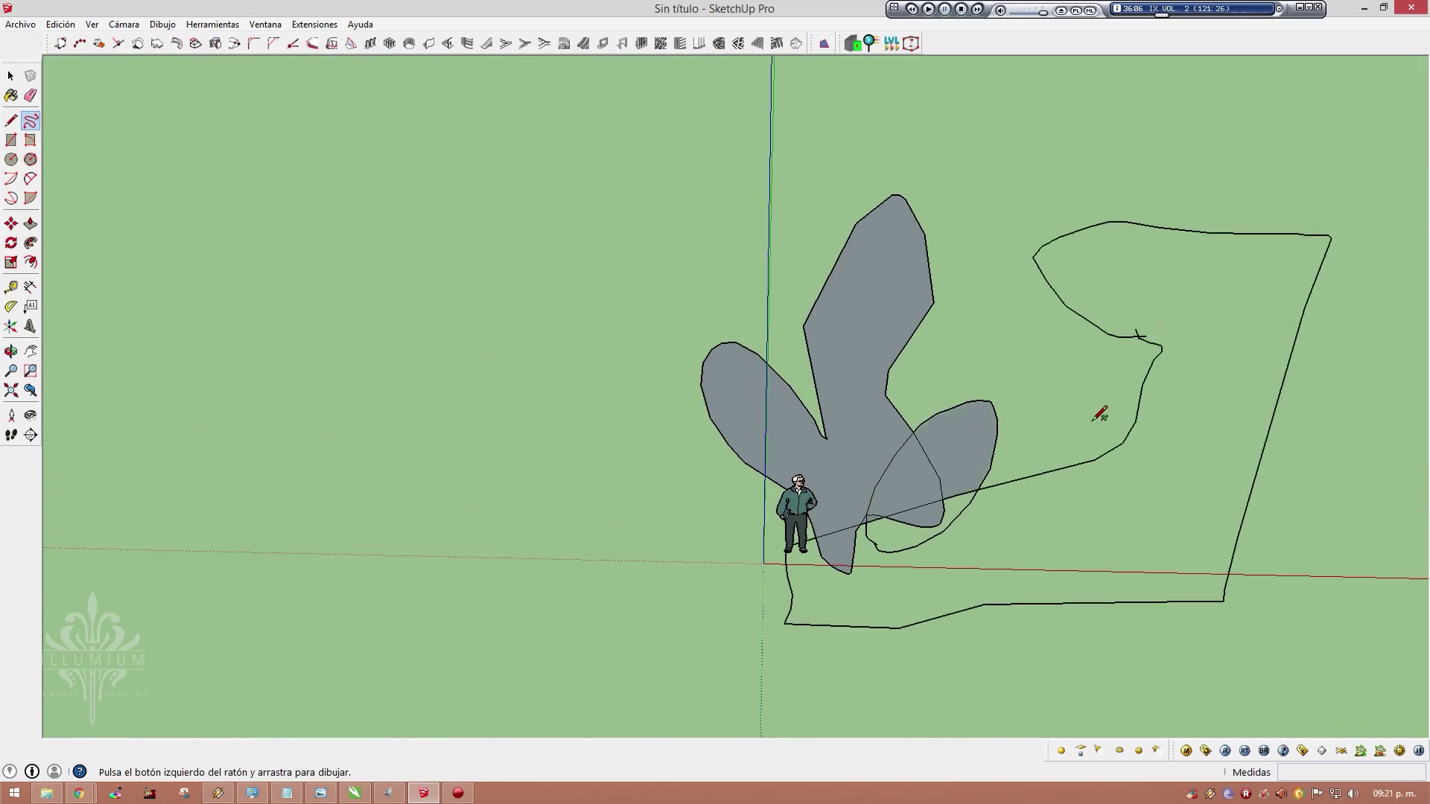
mouse_move(1095, 409)
middle_down()
mouse_move(808, 313)
mouse_move(564, 423)
mouse_move(776, 543)
mouse_move(985, 474)
middle_up()
key(space)
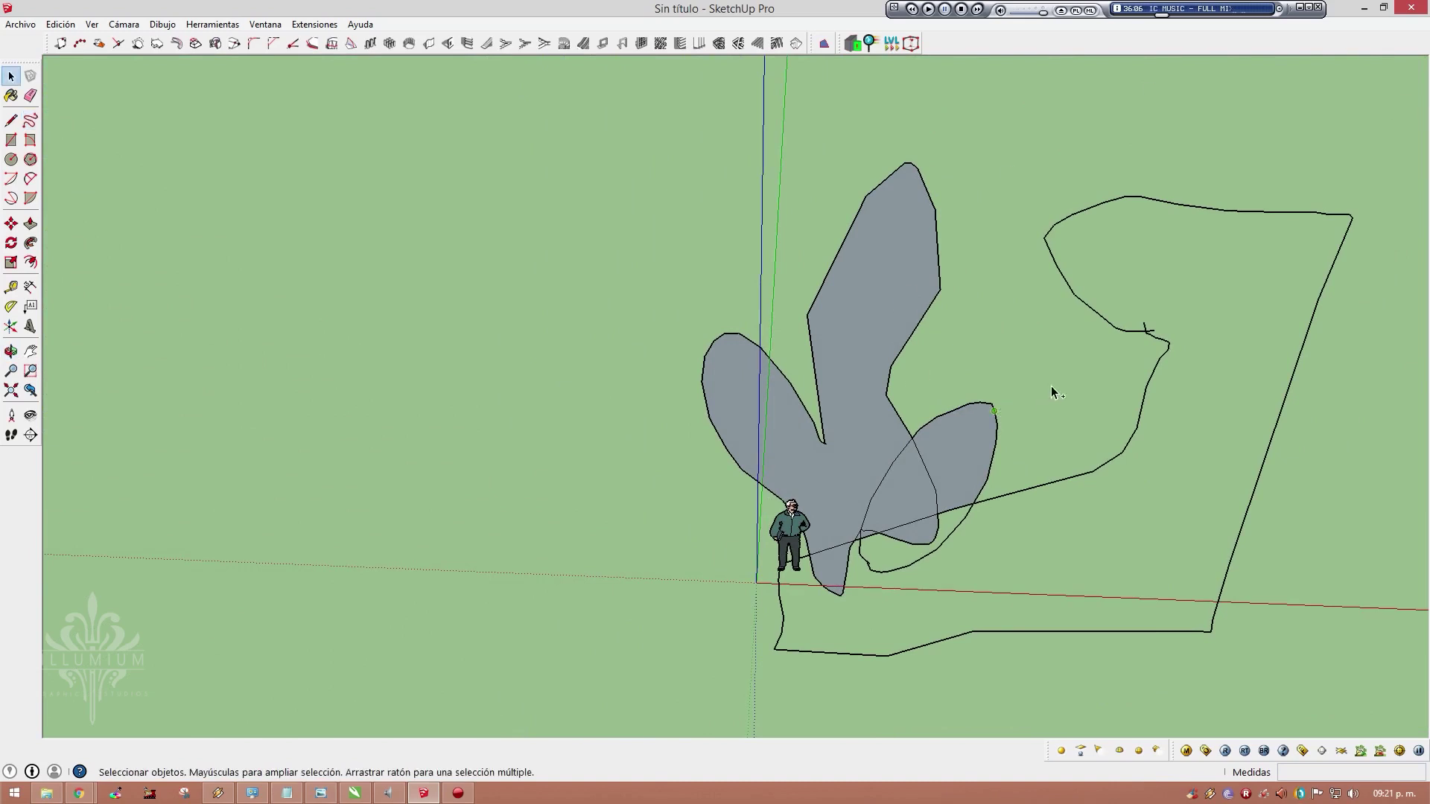
key(ctrl+z)
key(ctrl+z)
key(ctrl+z)
scroll(959, 547, up, 3)
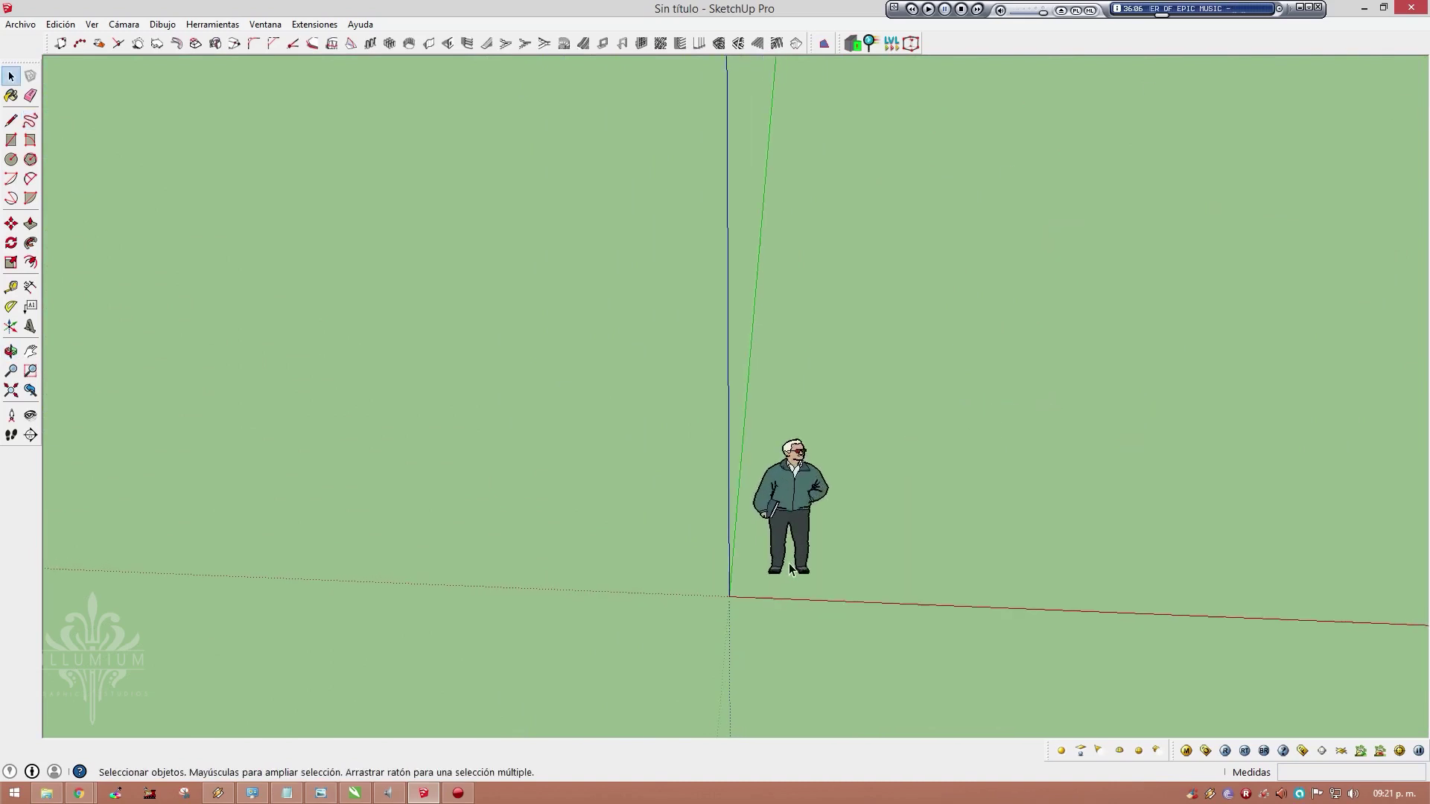
scroll(893, 514, up, 2)
middle_drag(850, 491, 849, 447)
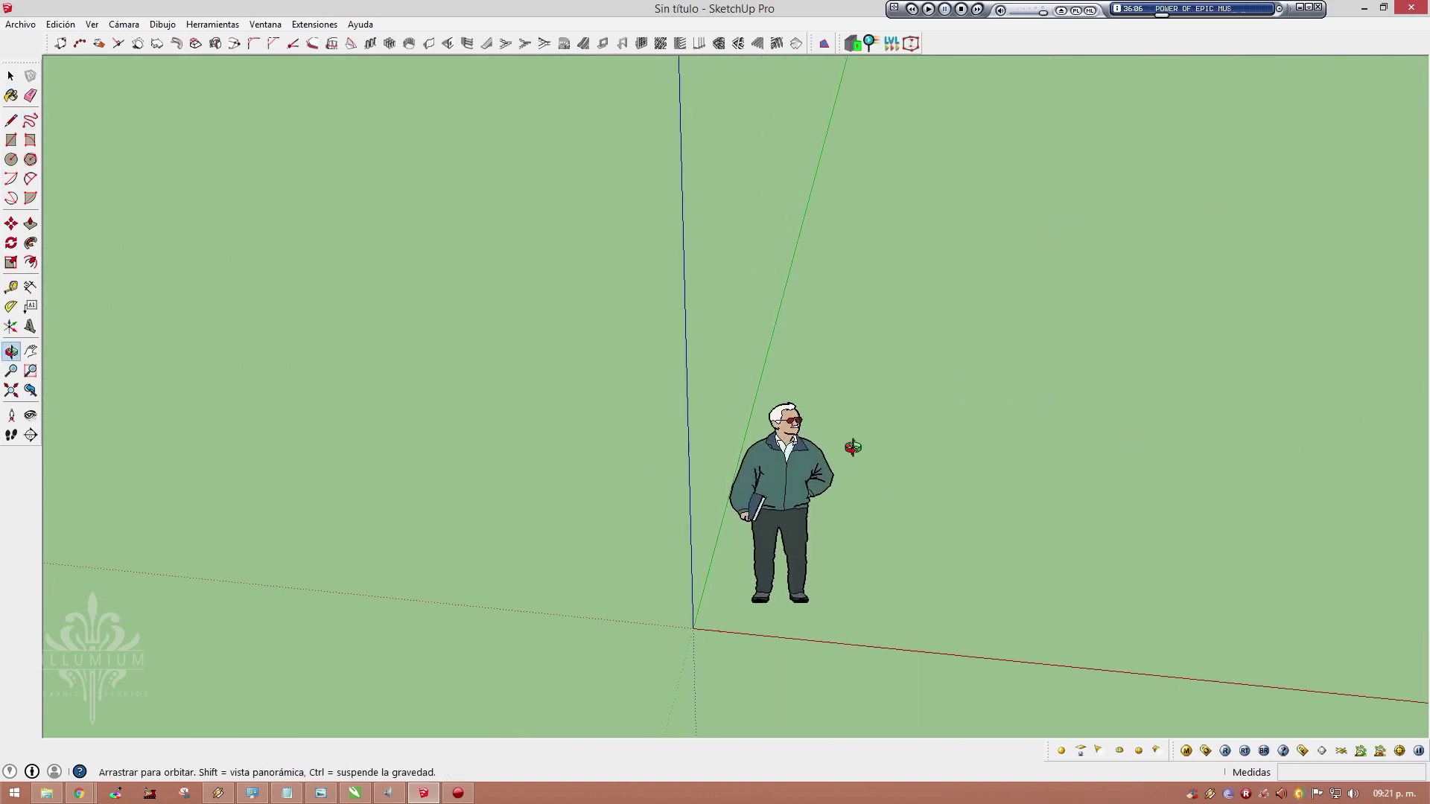
click(10, 139)
key(h)
mouse_move(799, 393)
mouse_down()
mouse_move(488, 351)
mouse_move(320, 346)
mouse_up()
key(space)
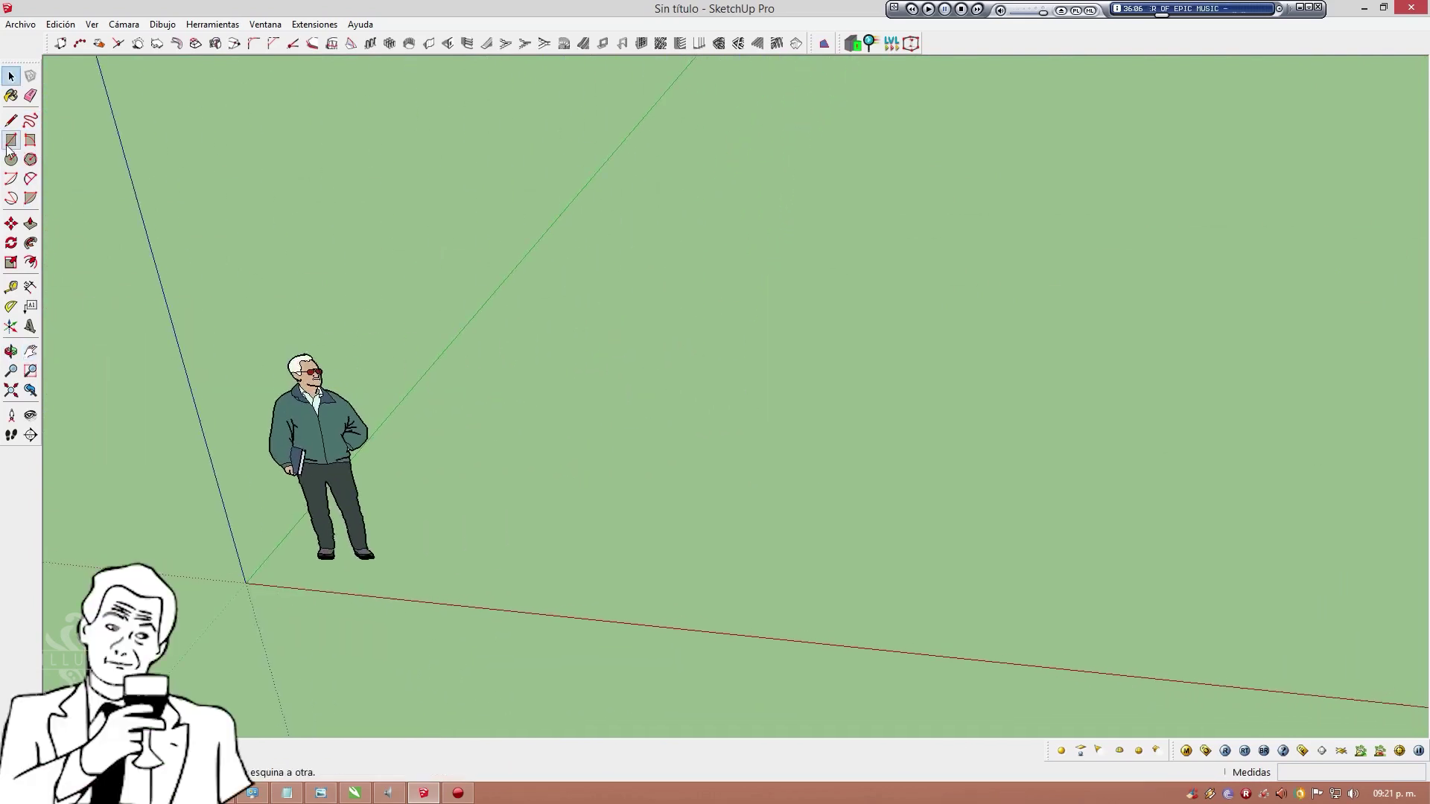
click(10, 140)
click(524, 571)
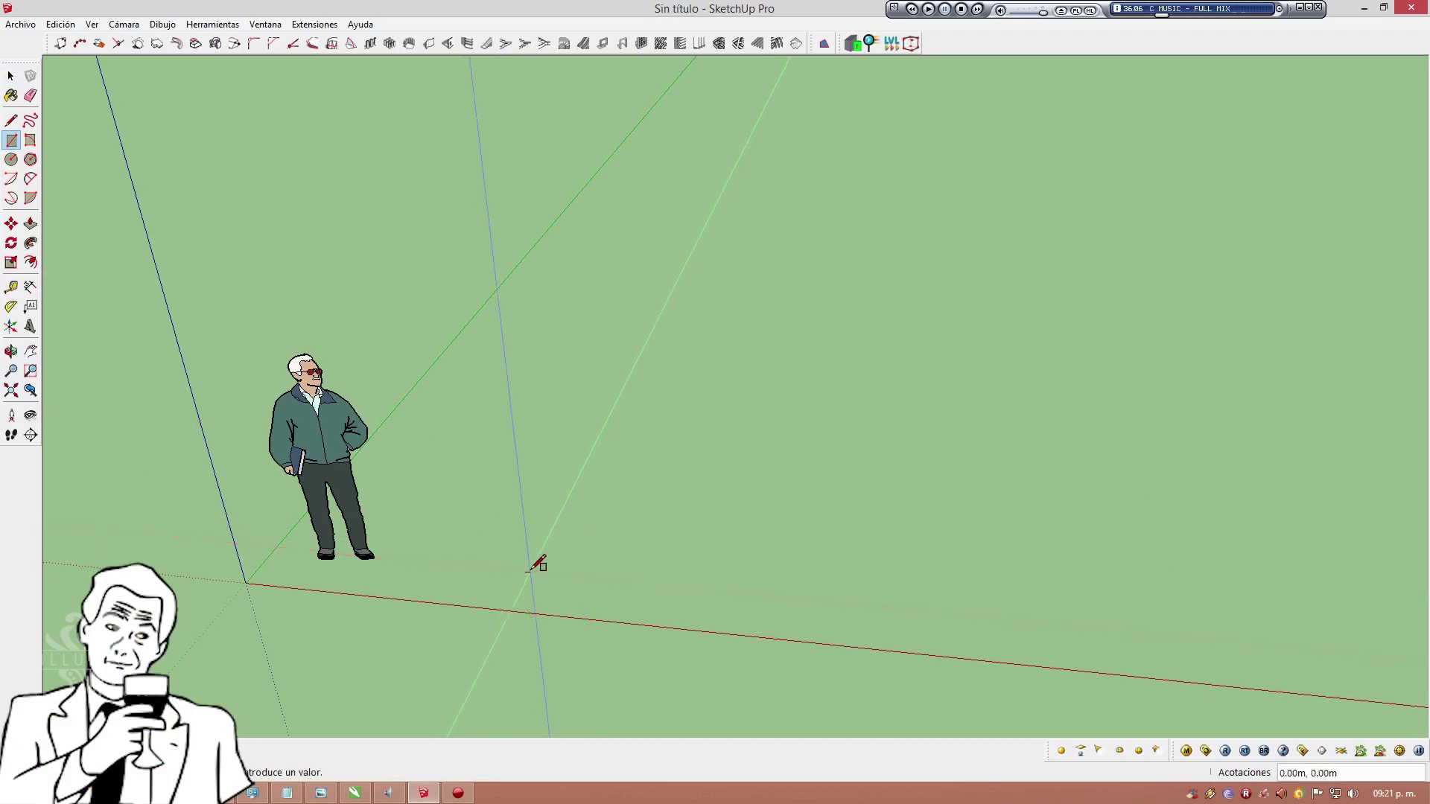
click(1057, 254)
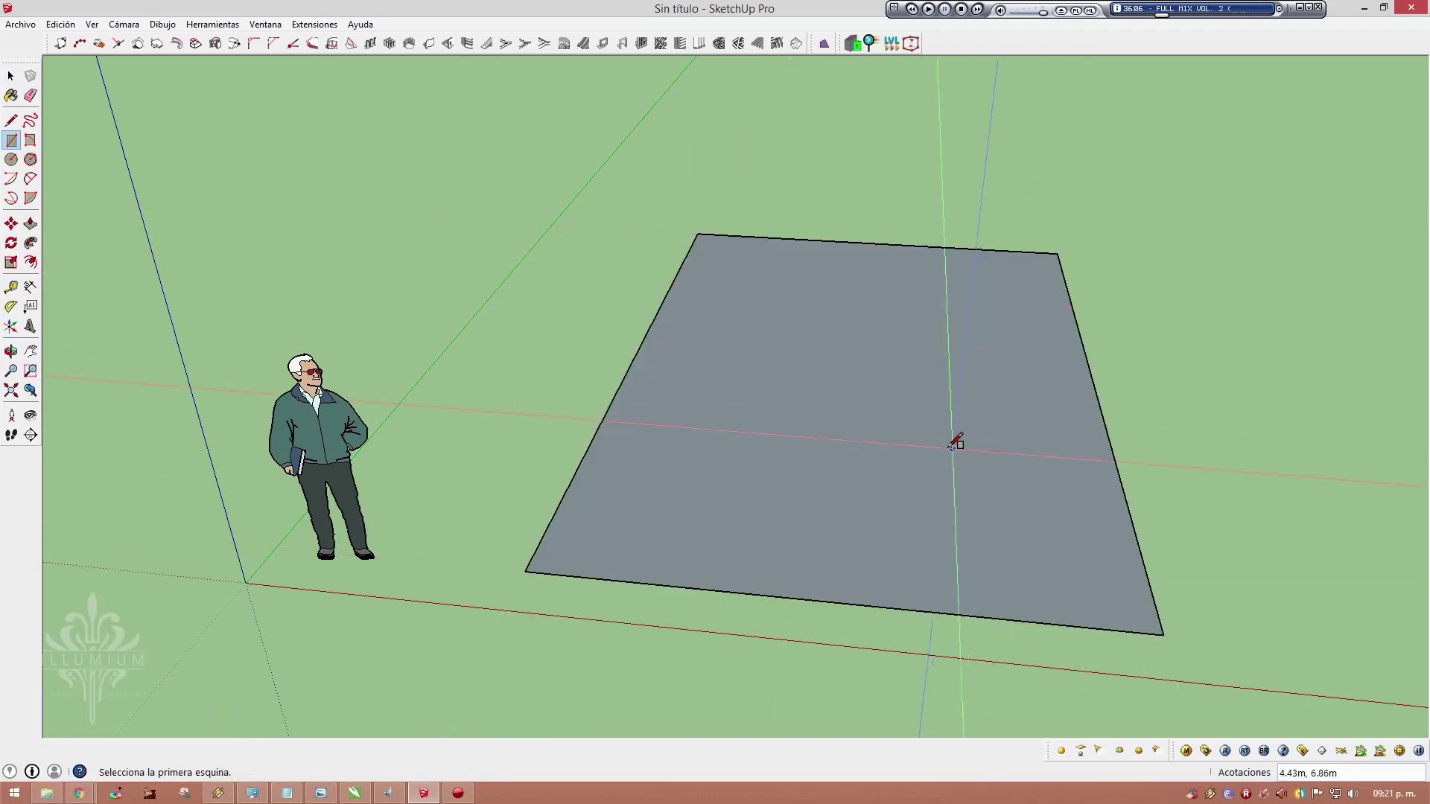
key(space)
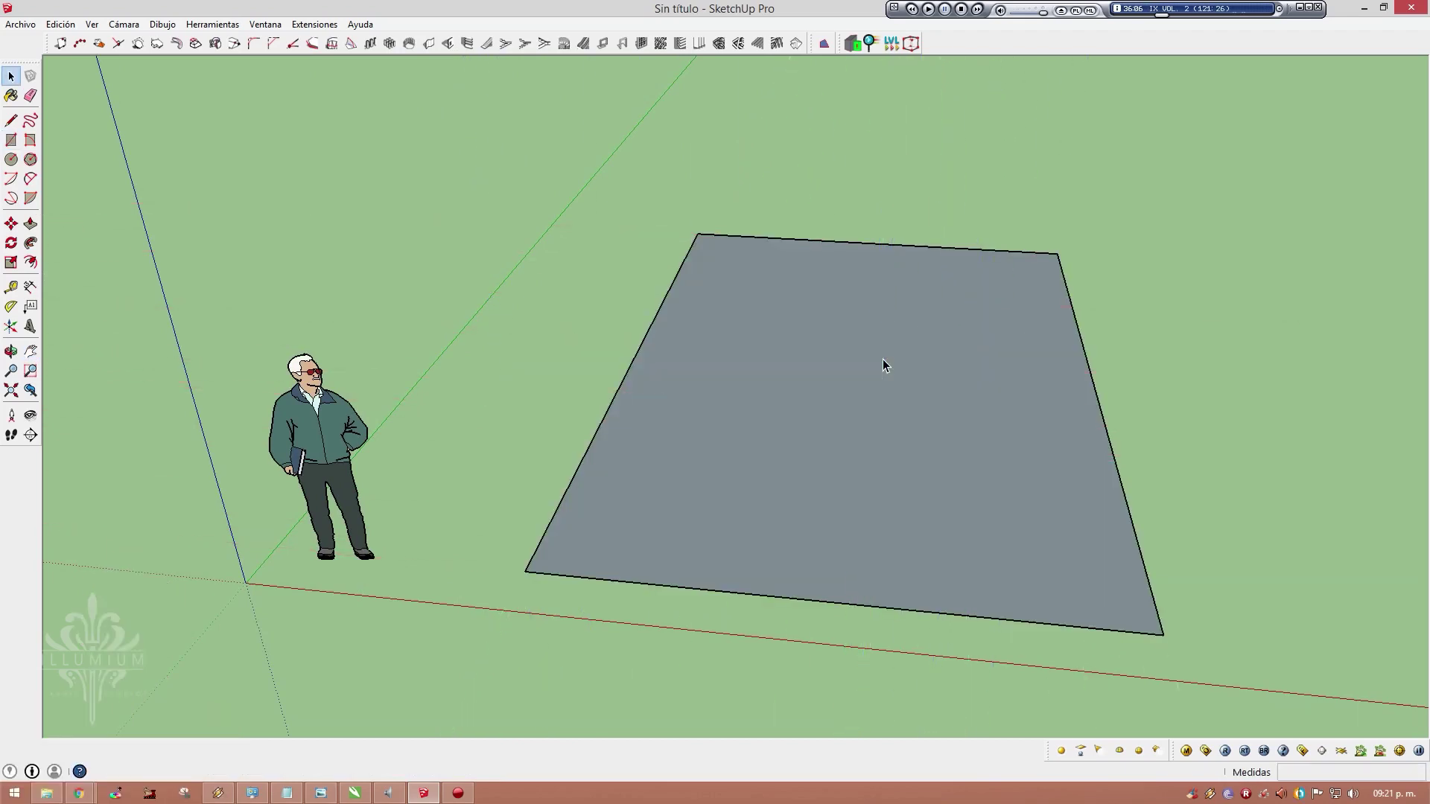
drag(453, 141, 1244, 679)
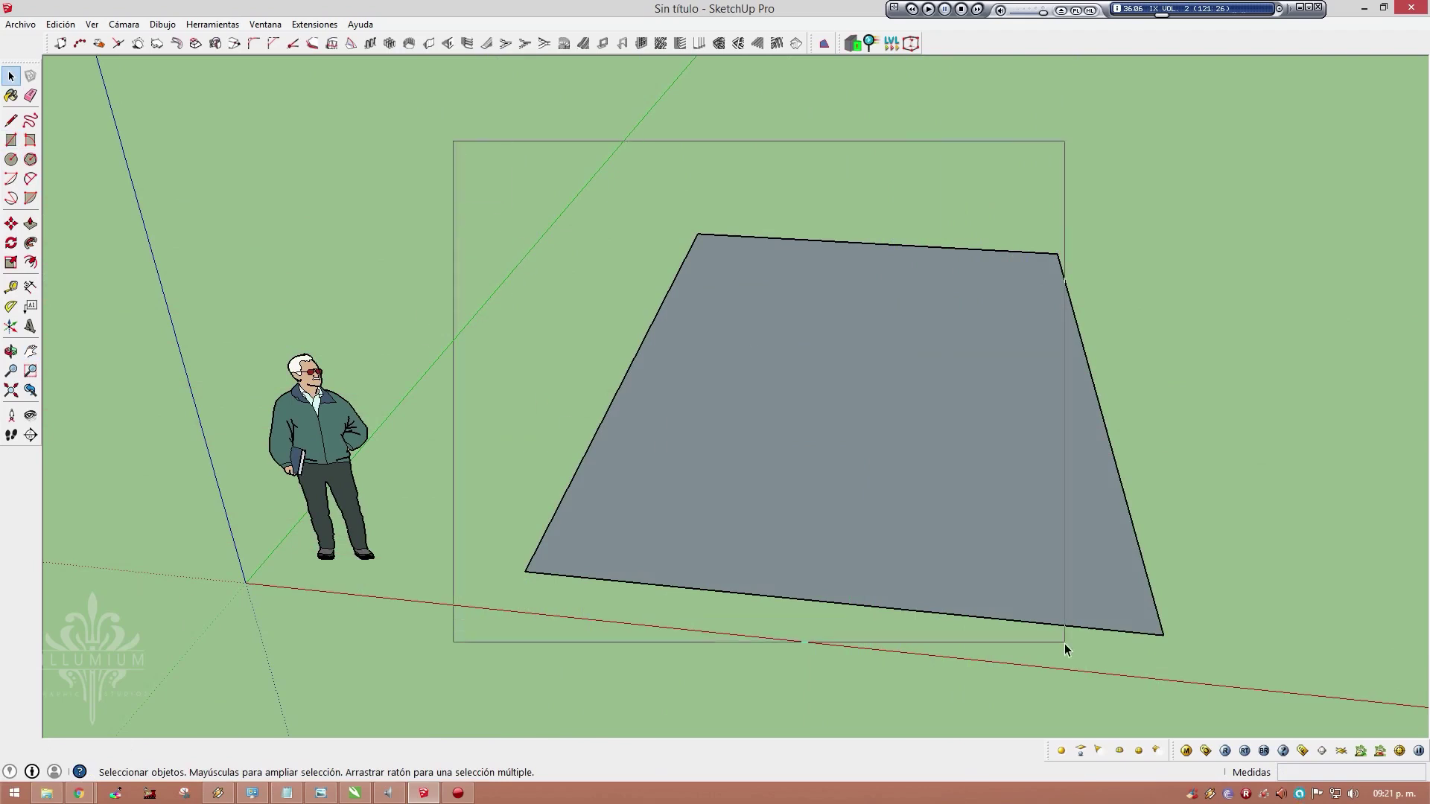
key(Delete)
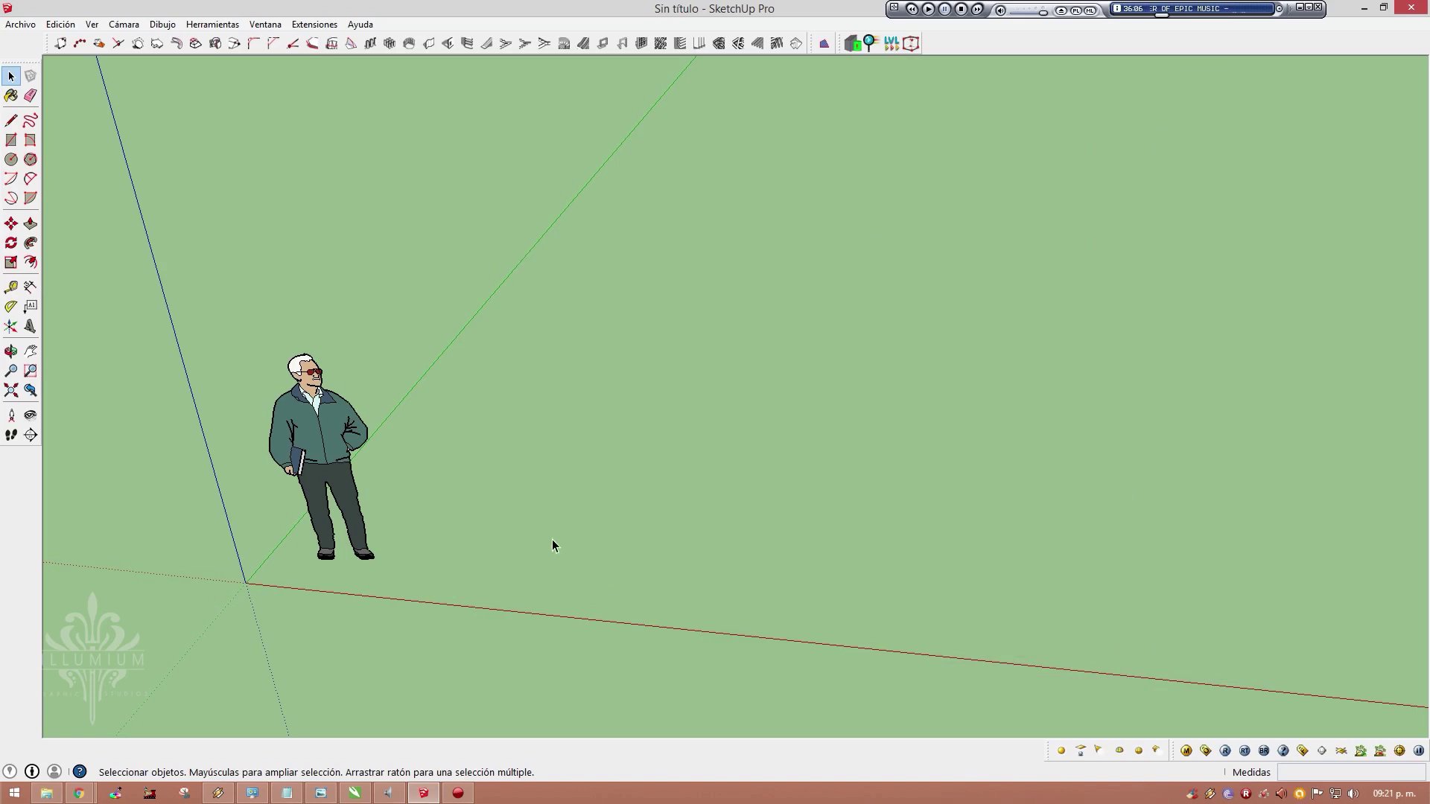
key(r)
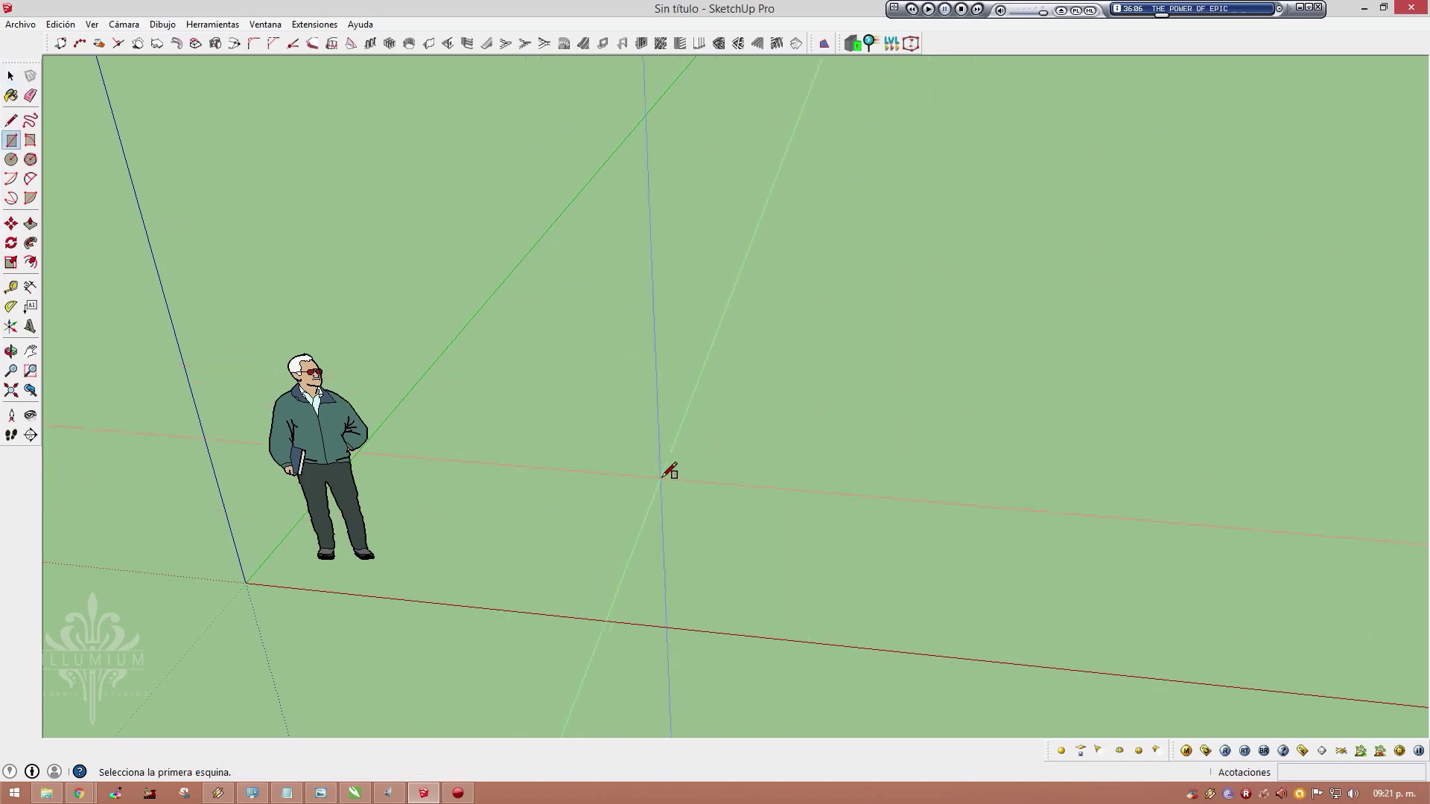
click(531, 543)
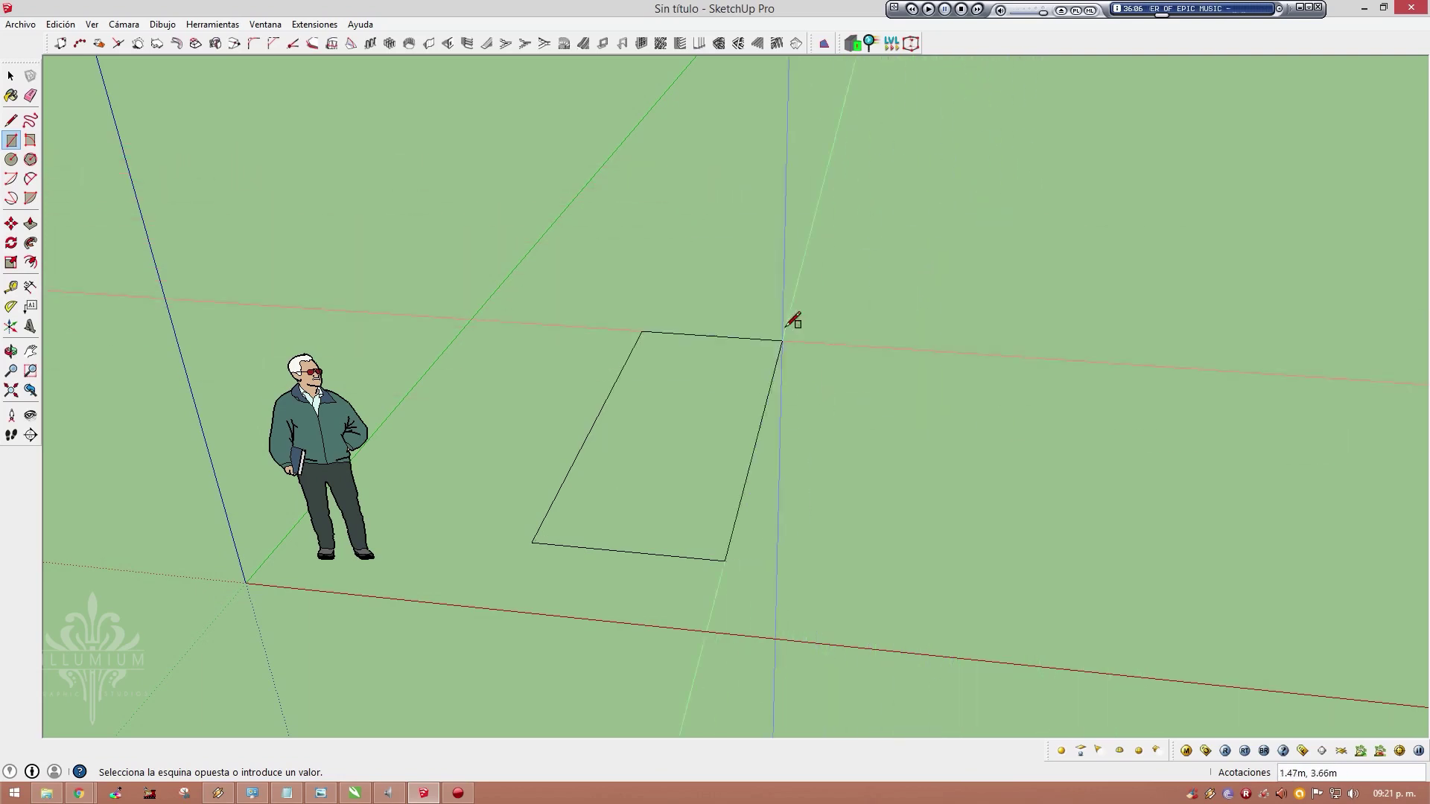
key(space)
key(r)
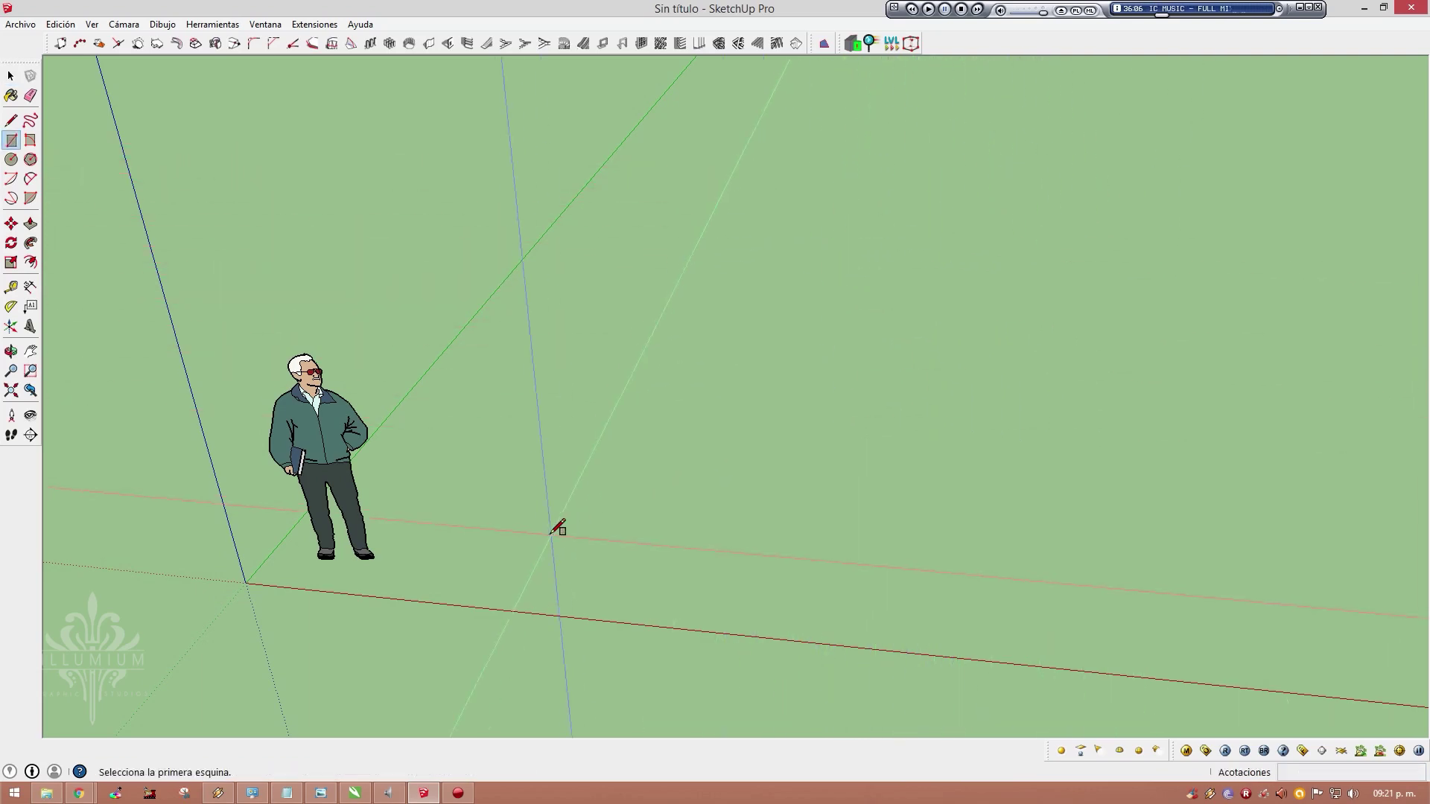
click(532, 534)
text(3,2)
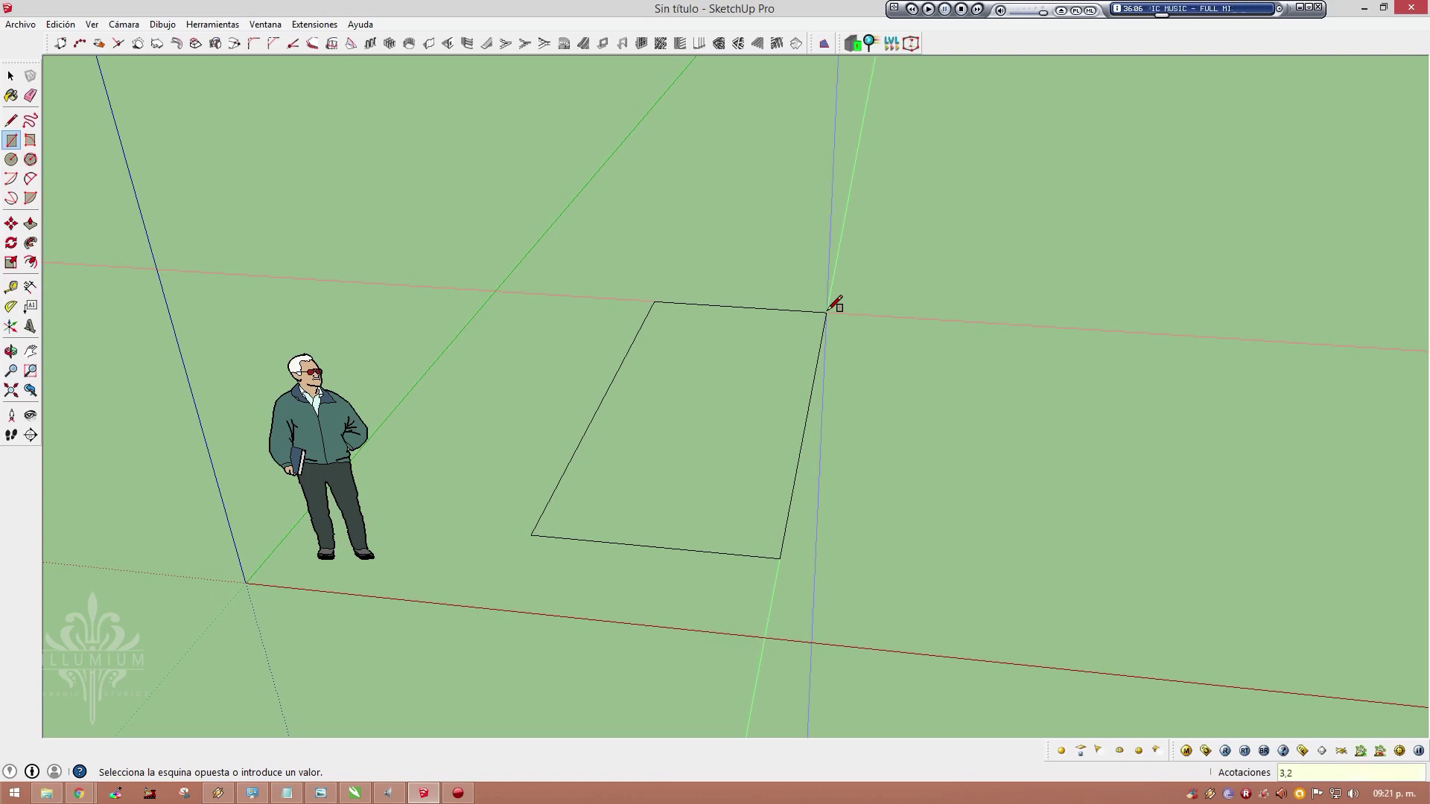
key(Return)
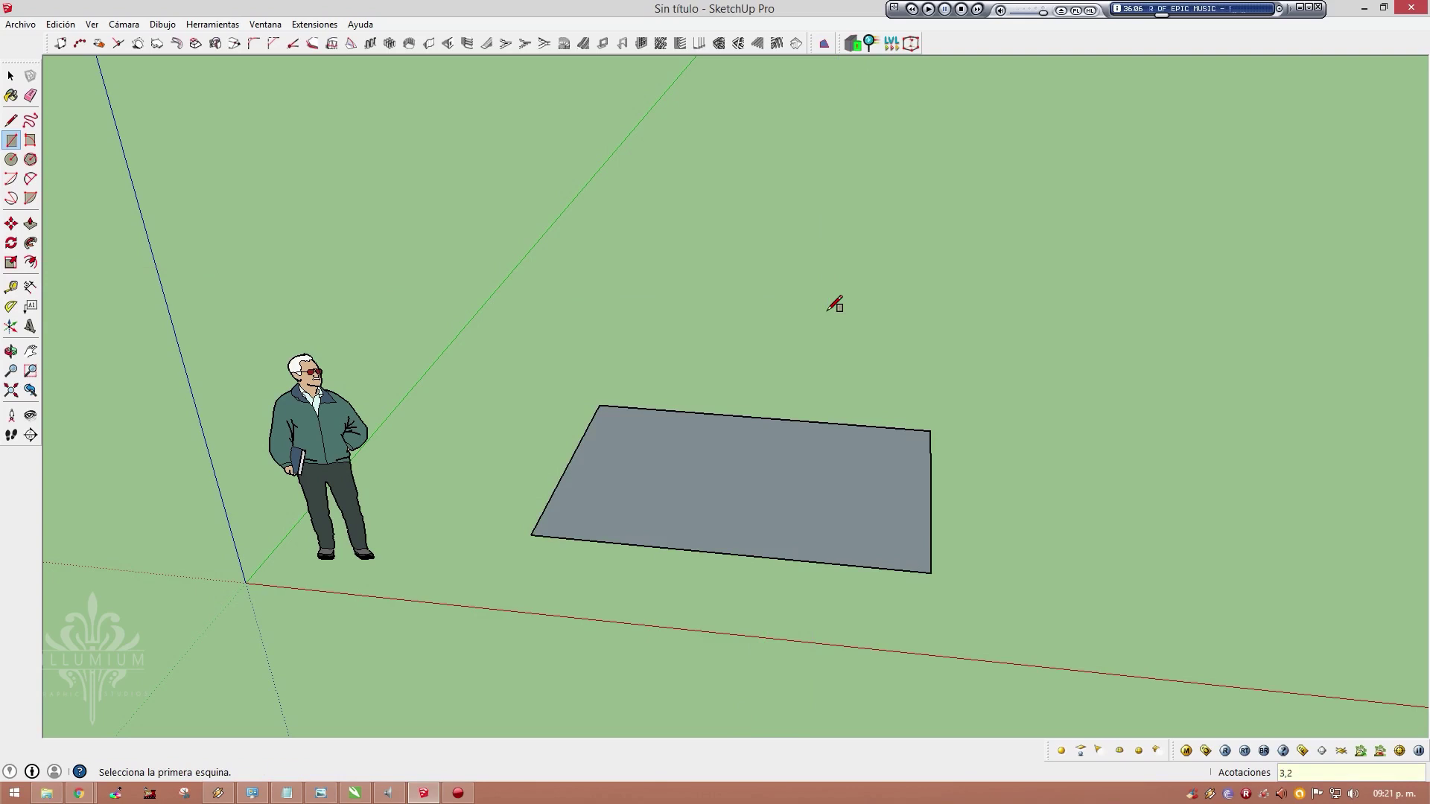
key(space)
middle_drag(712, 462, 768, 565)
scroll(775, 504, up, 3)
scroll(775, 503, up, 2)
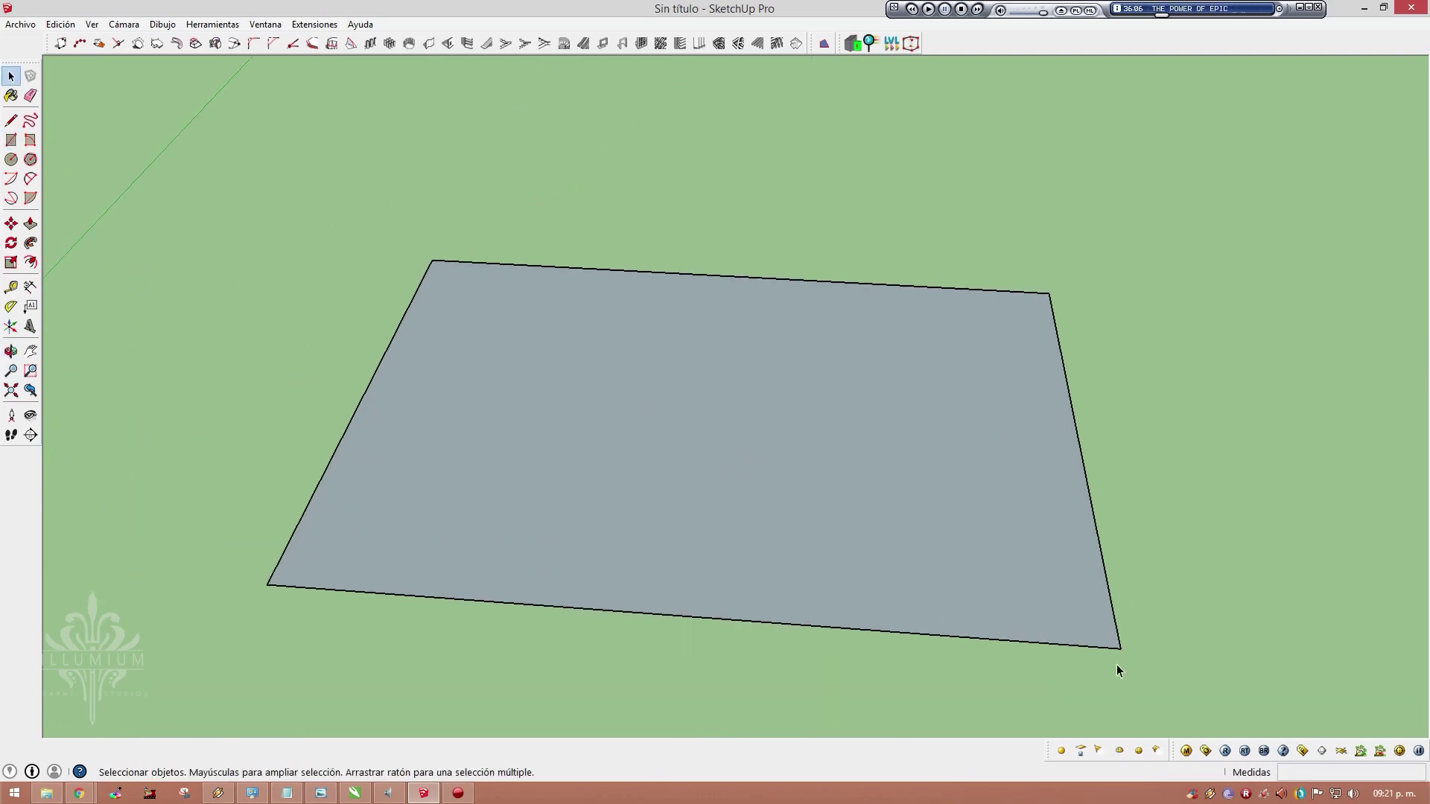
scroll(881, 495, down, 3)
scroll(849, 468, down, 2)
drag(720, 473, 1111, 630)
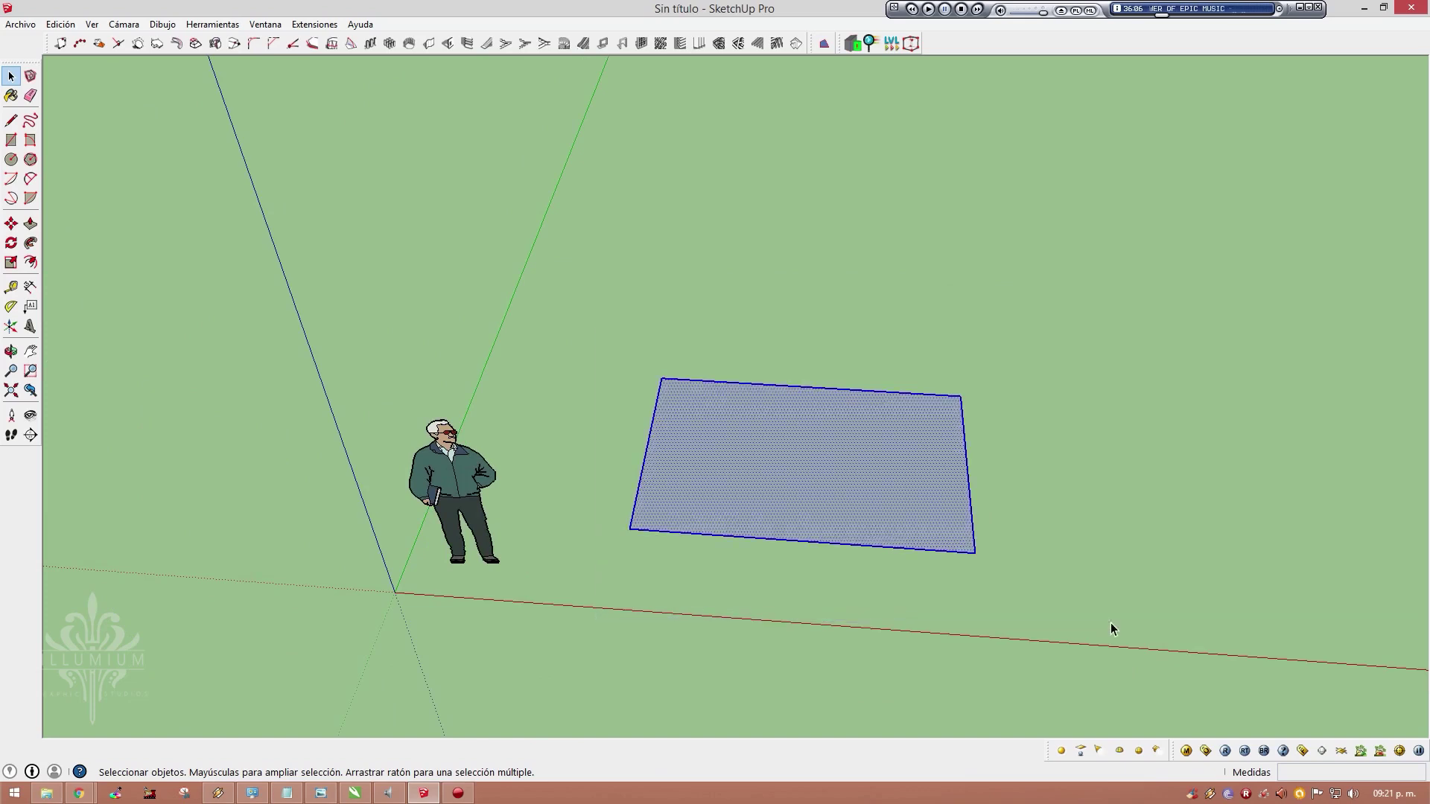
key(Delete)
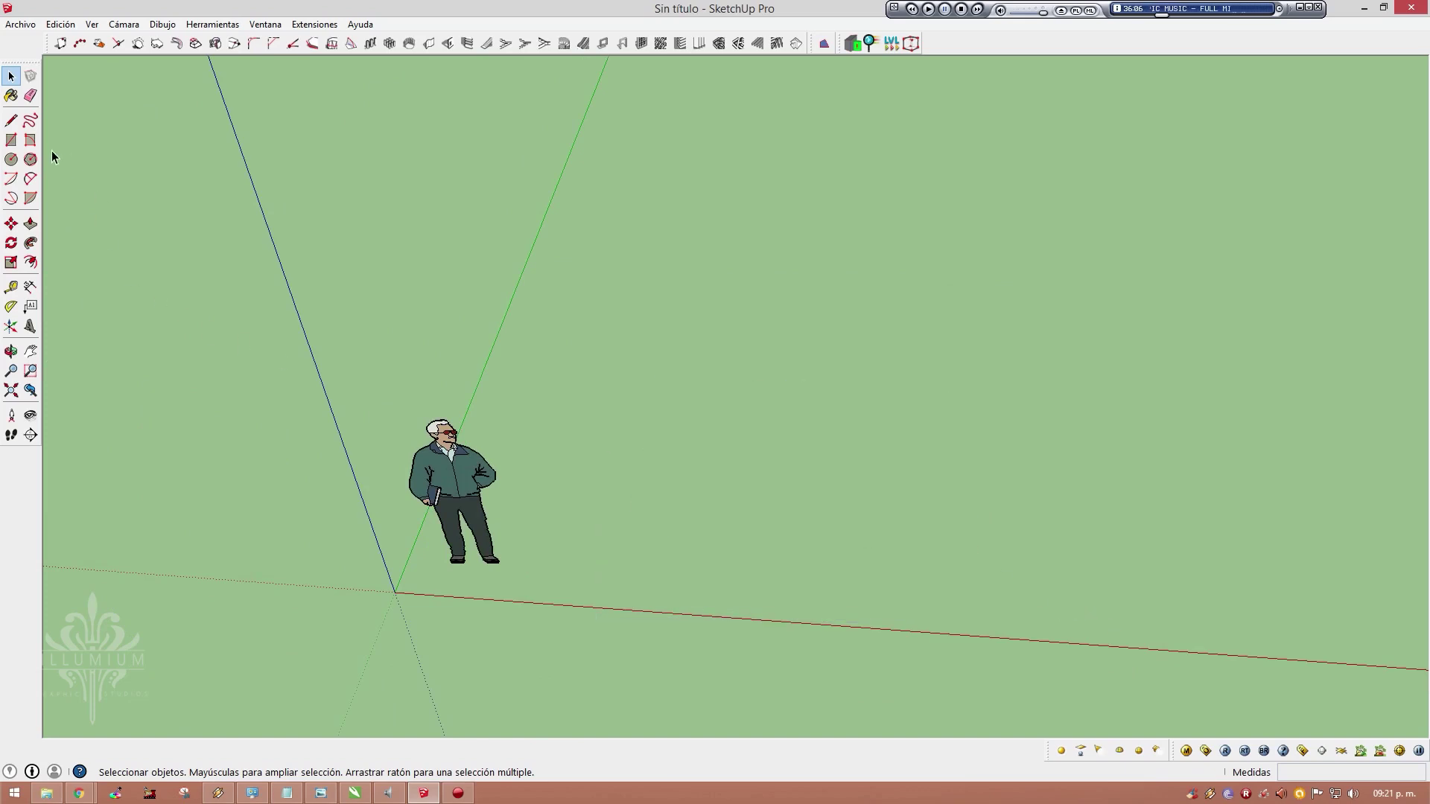
click(30, 140)
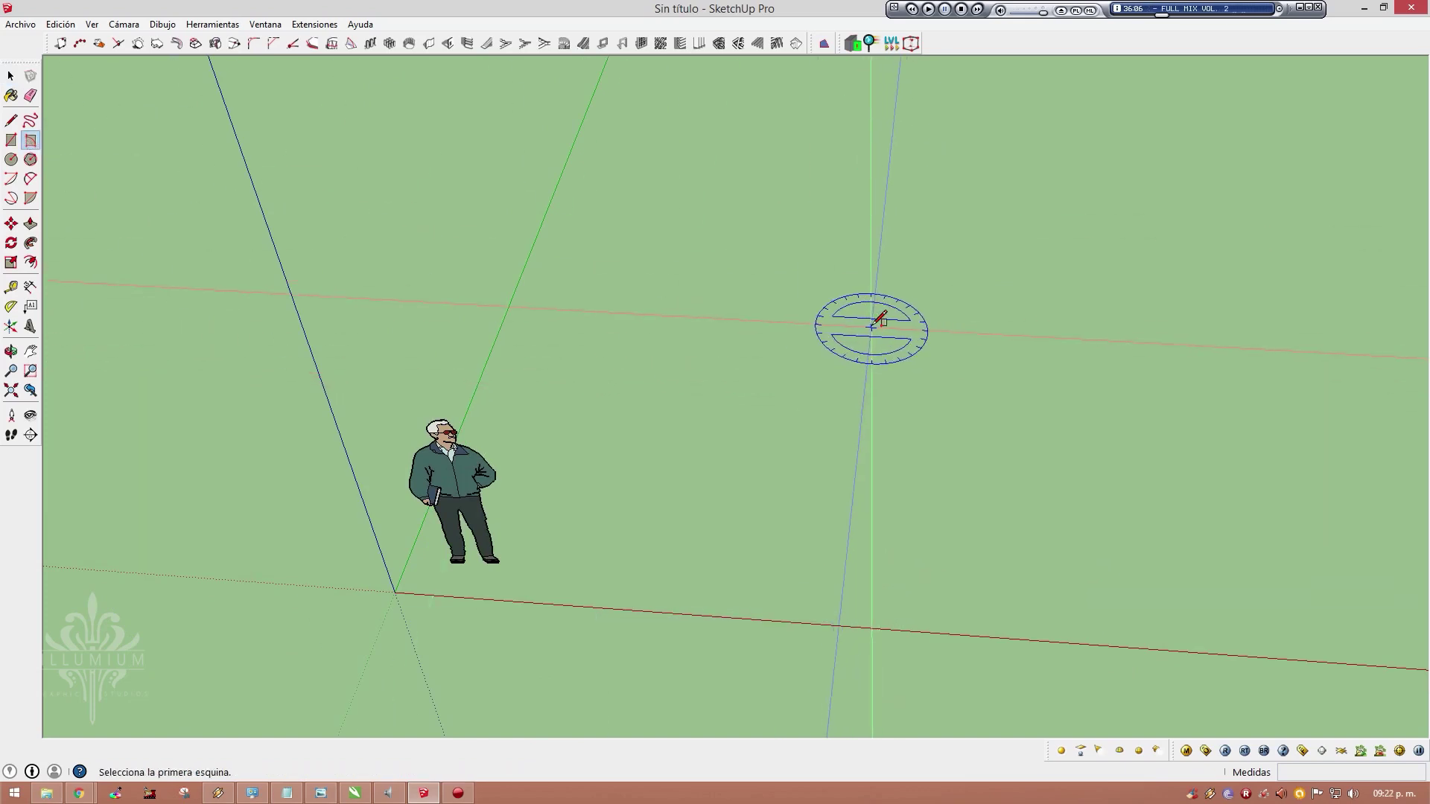
click(871, 327)
click(1088, 339)
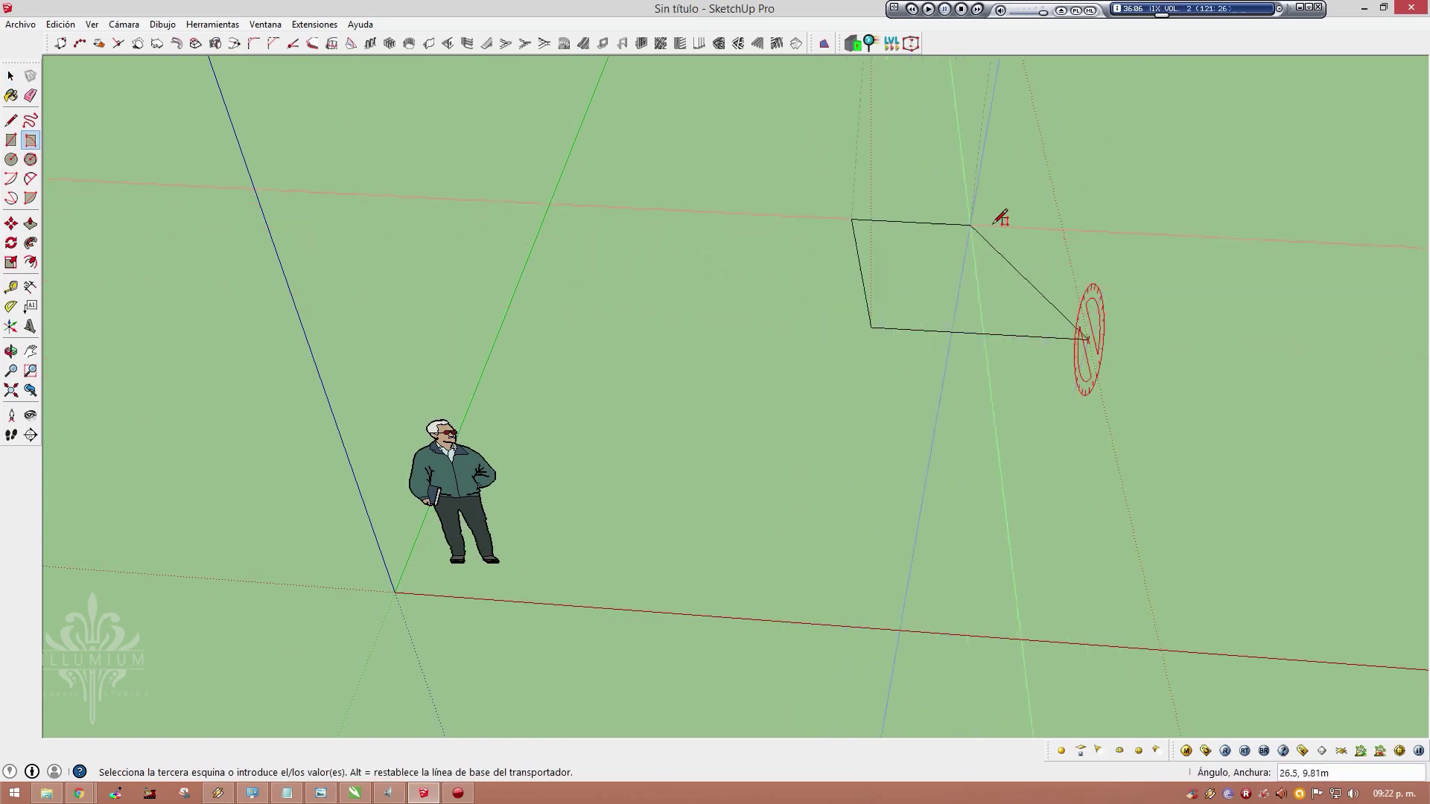
middle_drag(884, 371, 1123, 271)
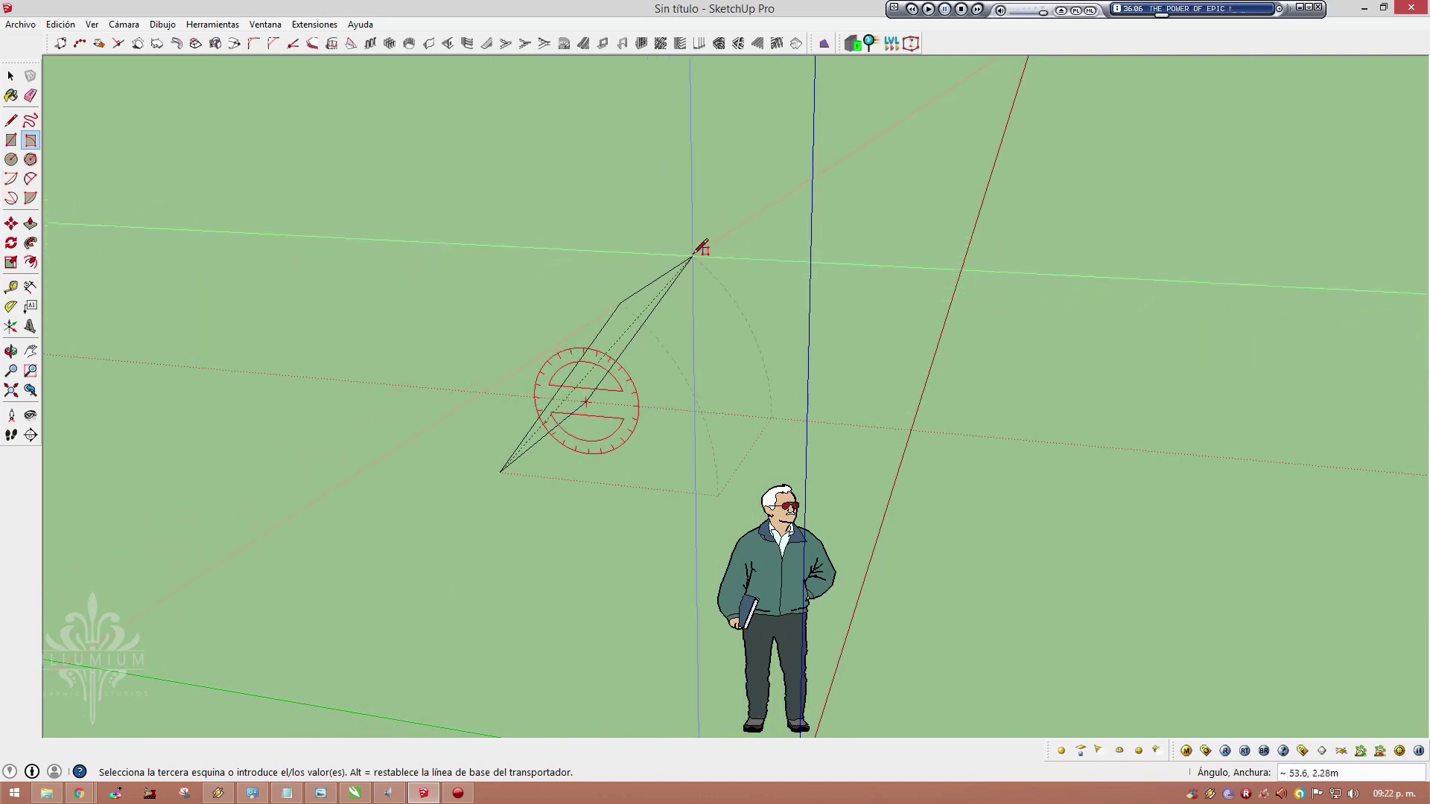
key(space)
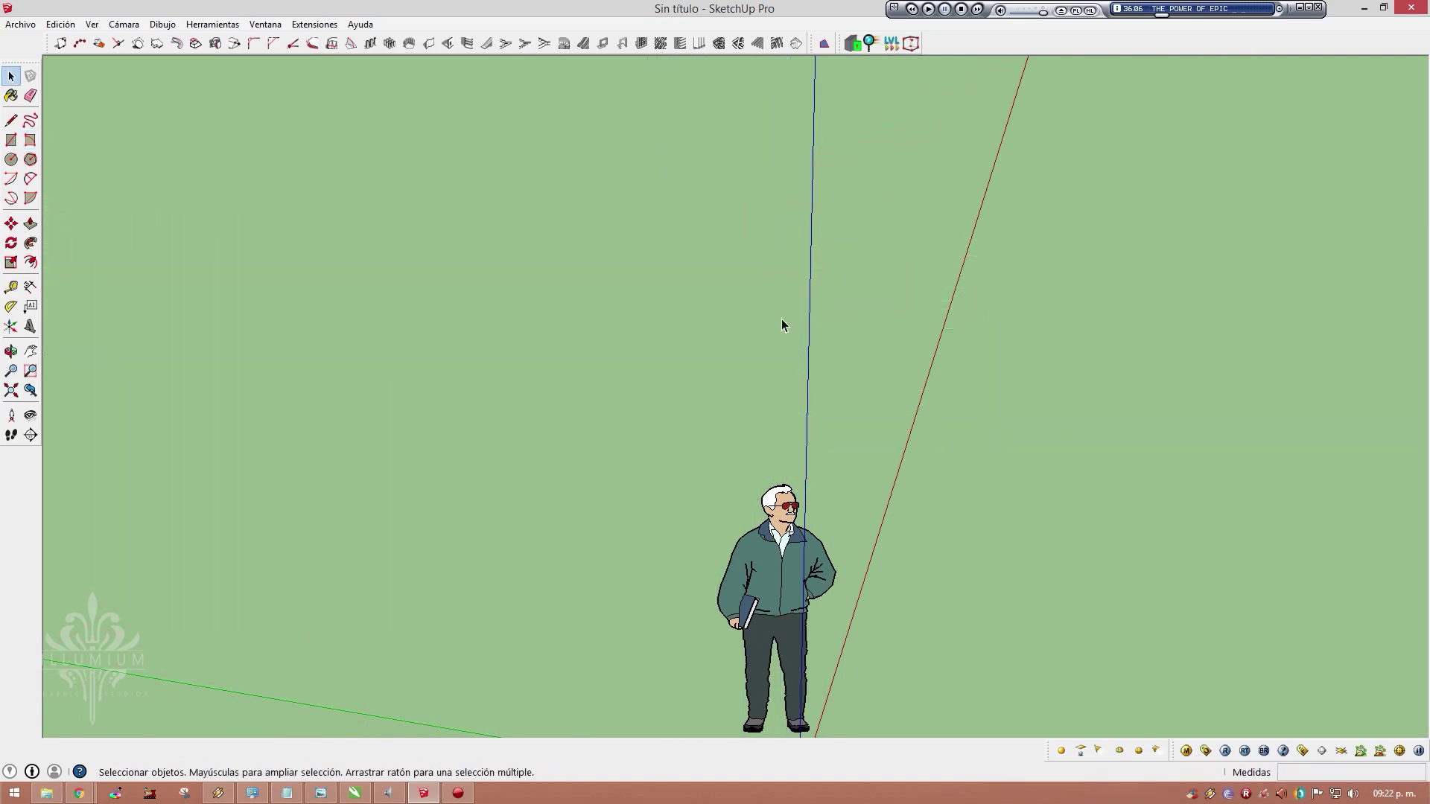
mouse_move(781, 319)
middle_down()
mouse_move(450, 418)
mouse_move(154, 447)
middle_up()
shift+middle_drag(807, 485, 844, 486)
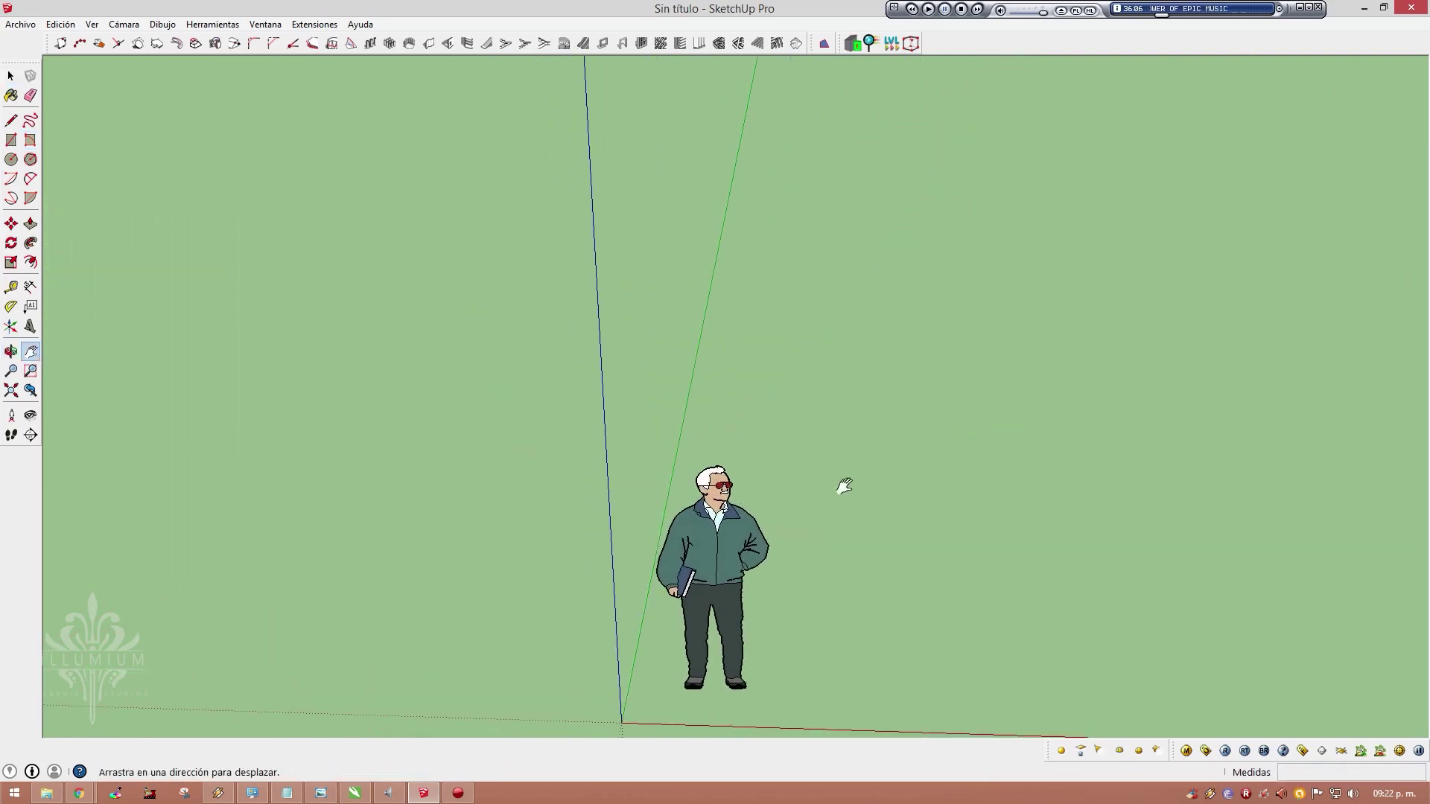
drag(844, 487, 708, 393)
click(12, 140)
click(760, 468)
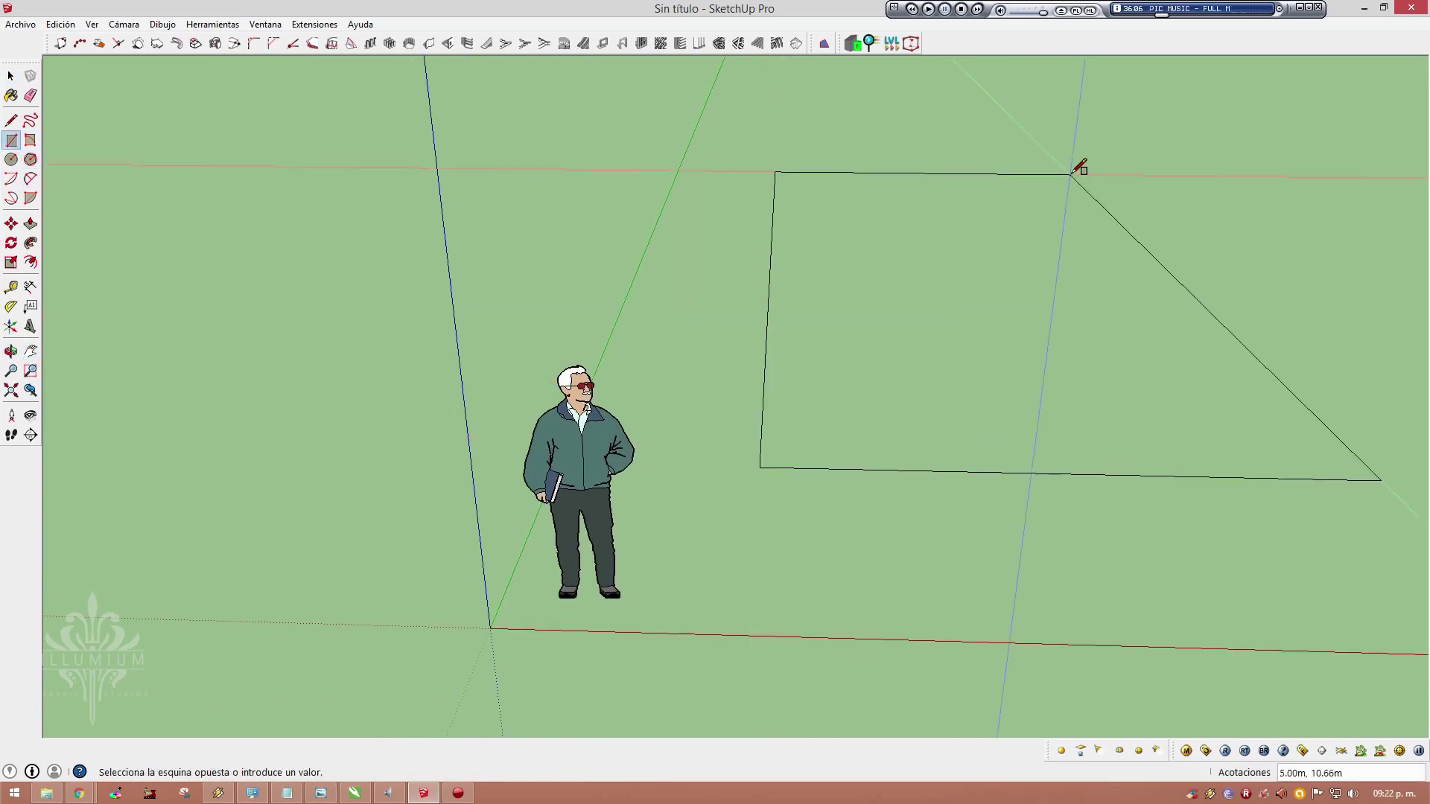
click(984, 229)
key(space)
mouse_move(916, 309)
middle_down()
mouse_move(710, 269)
mouse_move(759, 283)
middle_up()
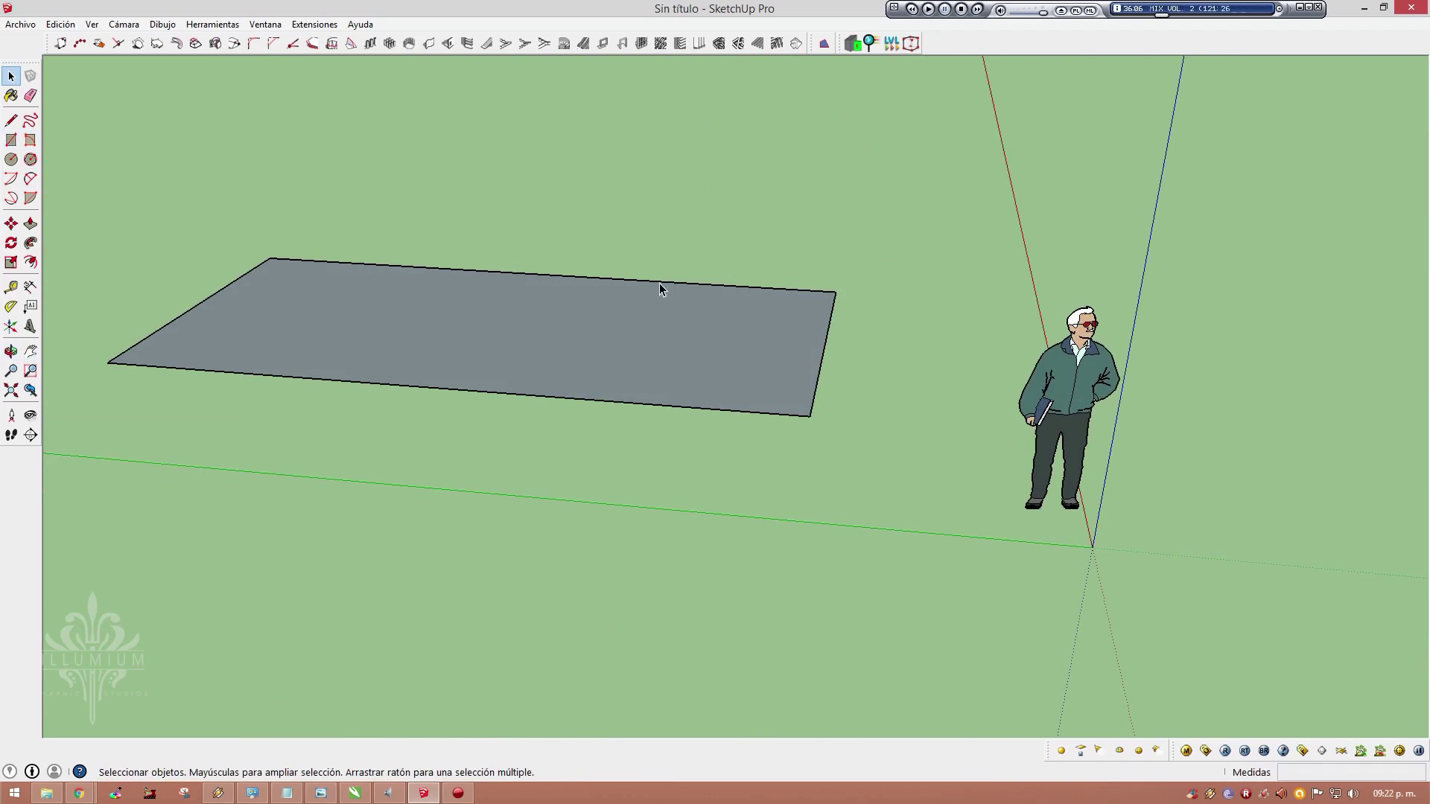
mouse_move(660, 289)
middle_down()
mouse_move(534, 409)
mouse_move(899, 405)
mouse_move(725, 237)
middle_up()
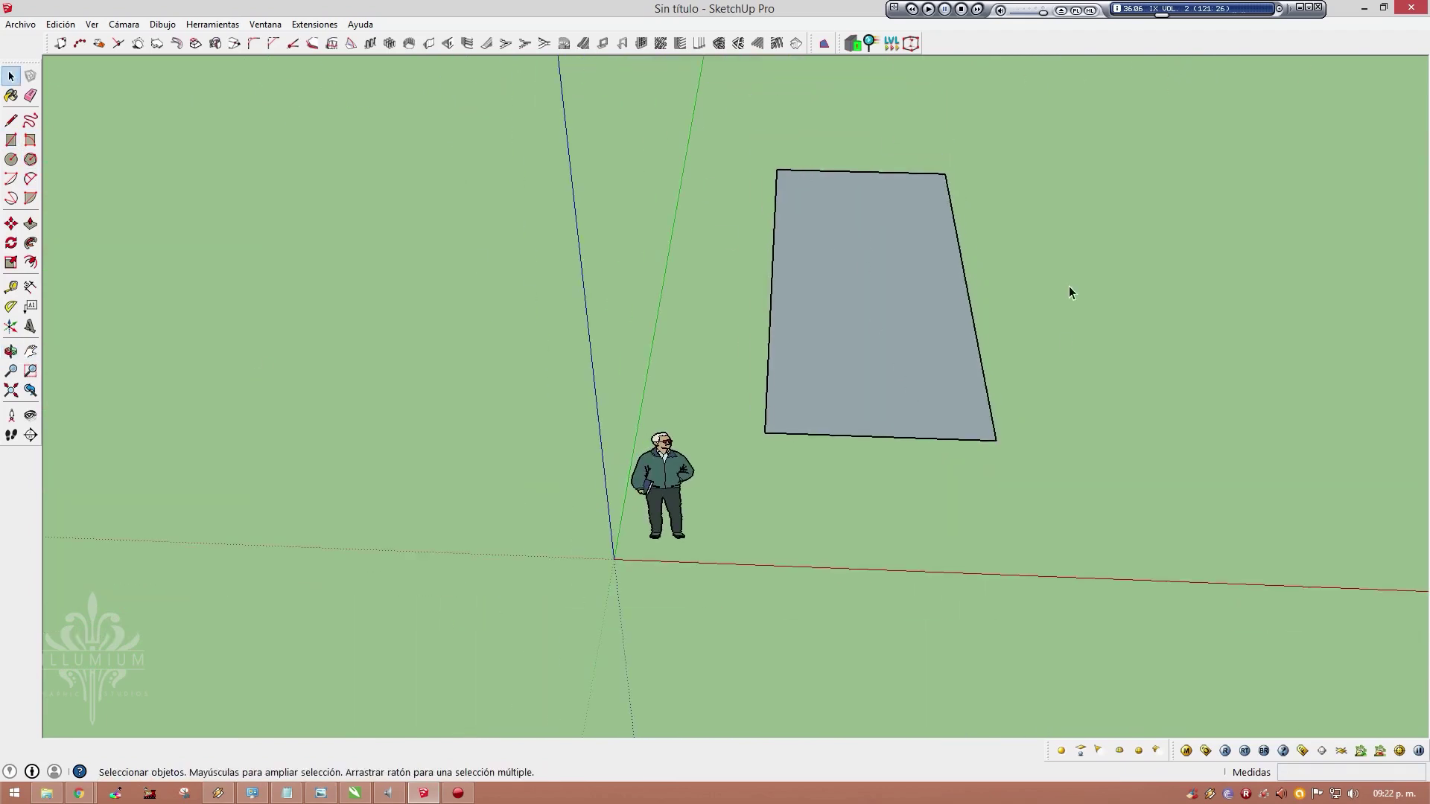
scroll(985, 422, up, 3)
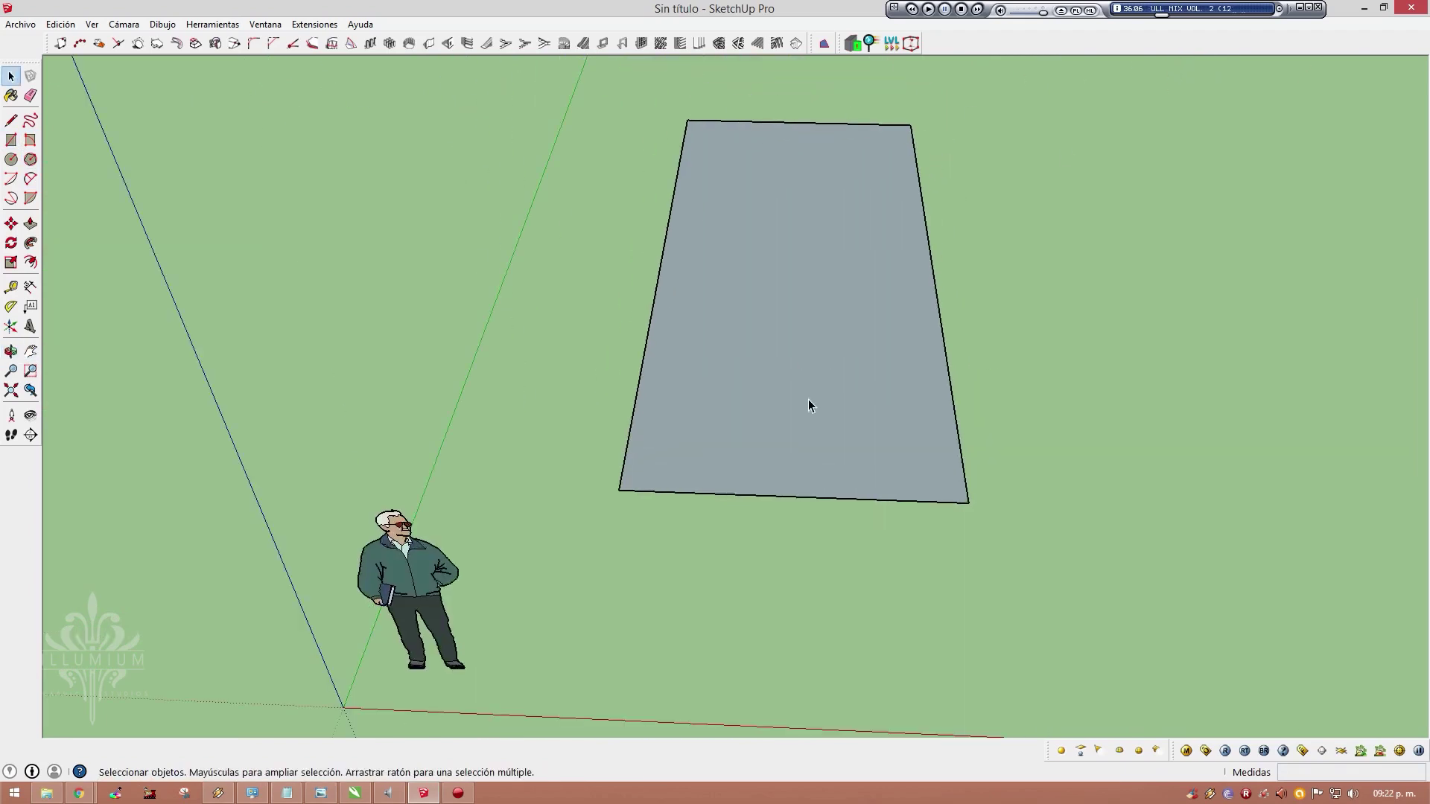
key(l)
click(676, 344)
click(837, 349)
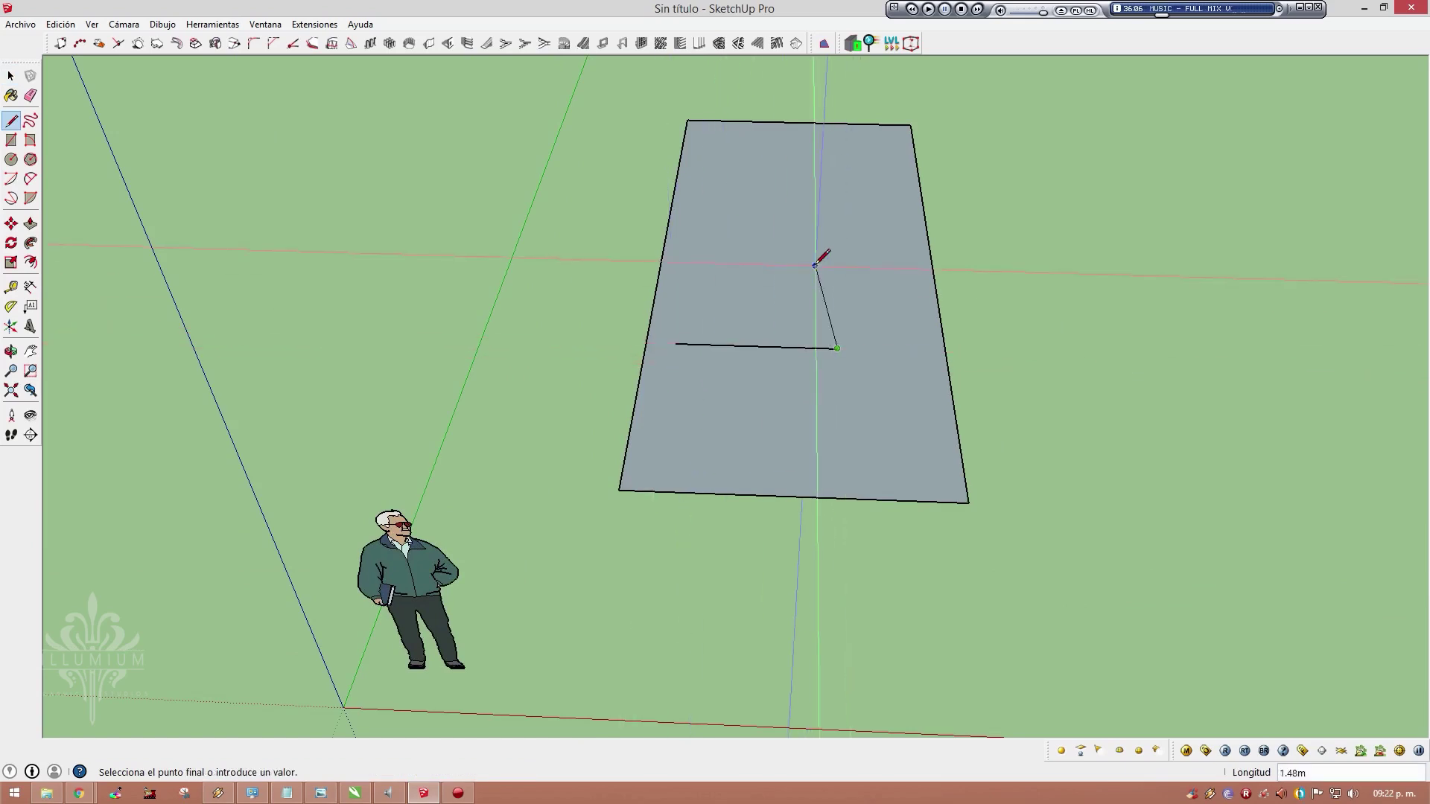
click(834, 247)
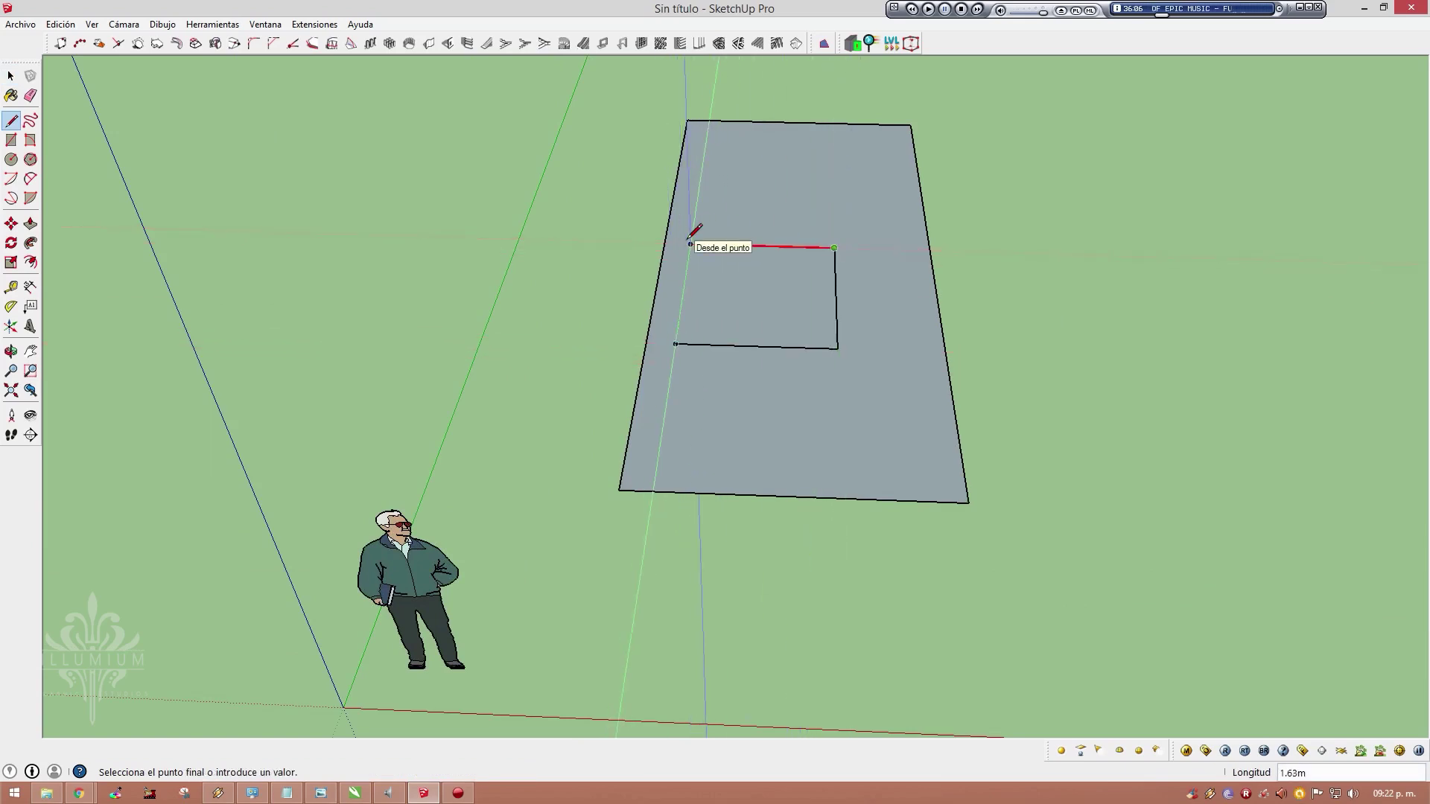
click(691, 244)
click(676, 344)
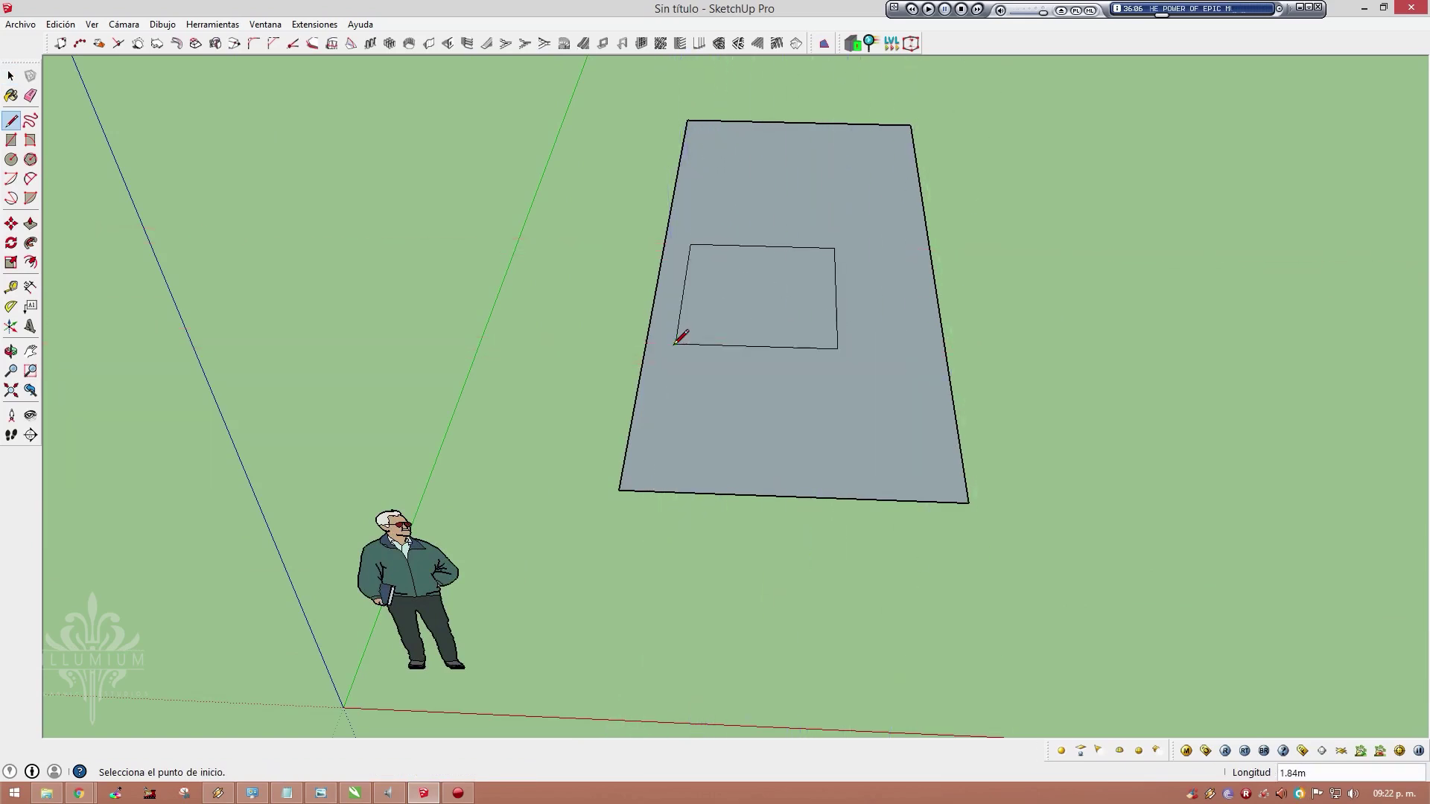
key(space)
middle_drag(864, 343, 499, 438)
key(ctrl+z)
key(ctrl+z)
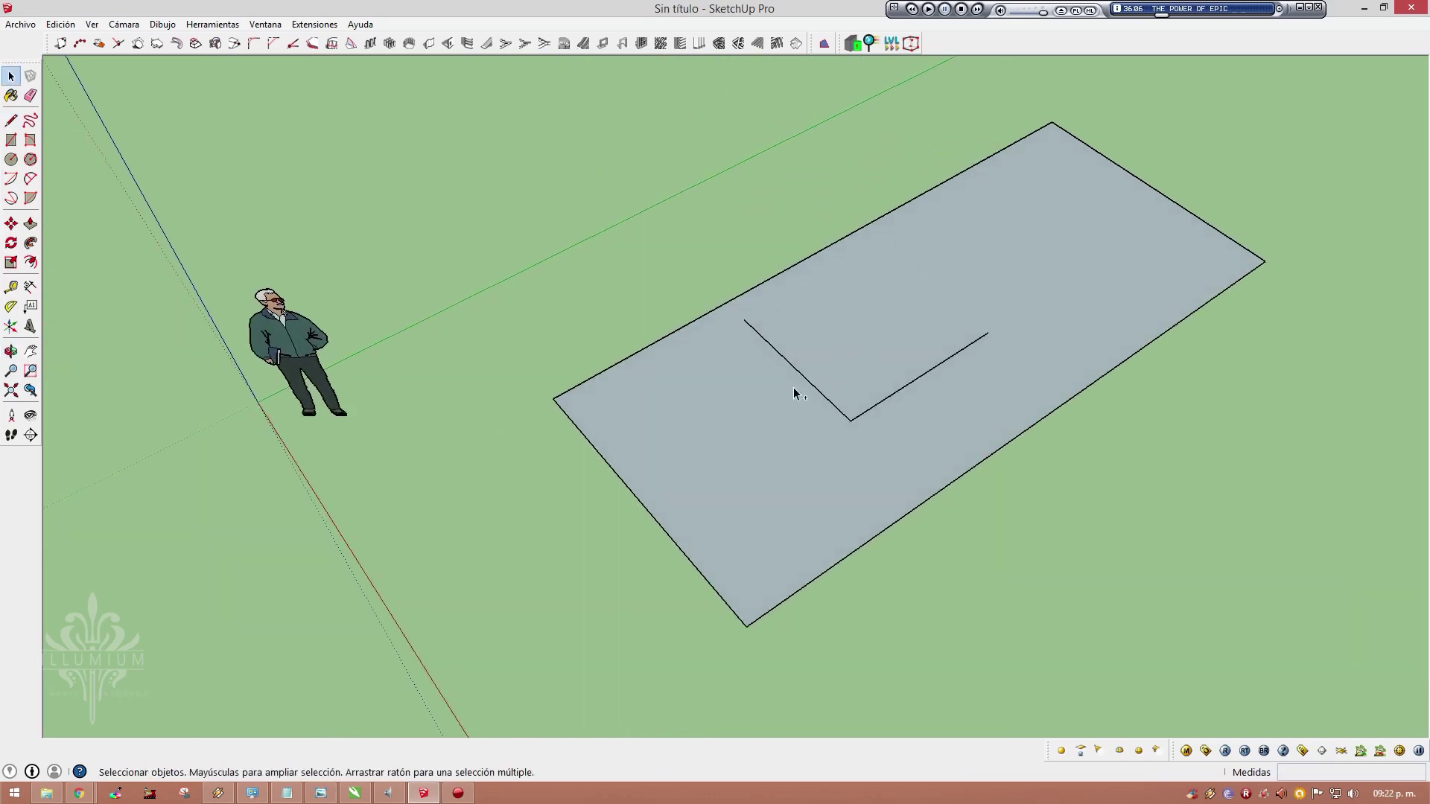
key(ctrl+z)
mouse_move(660, 420)
middle_down()
mouse_move(1027, 265)
mouse_move(628, 400)
middle_up()
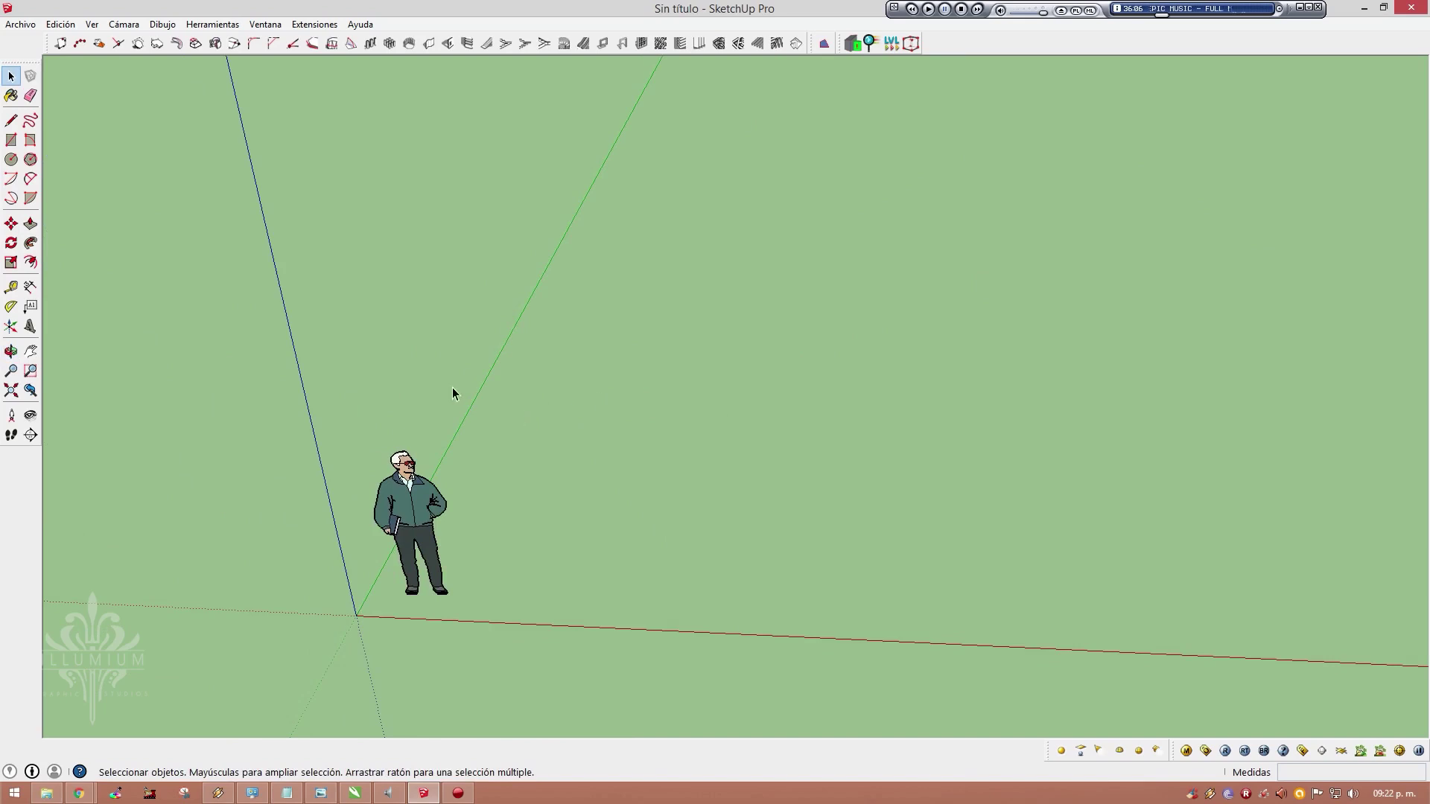
Draw a 2.5-radius circular face on the ground beside the figure, viewed from above
click(11, 159)
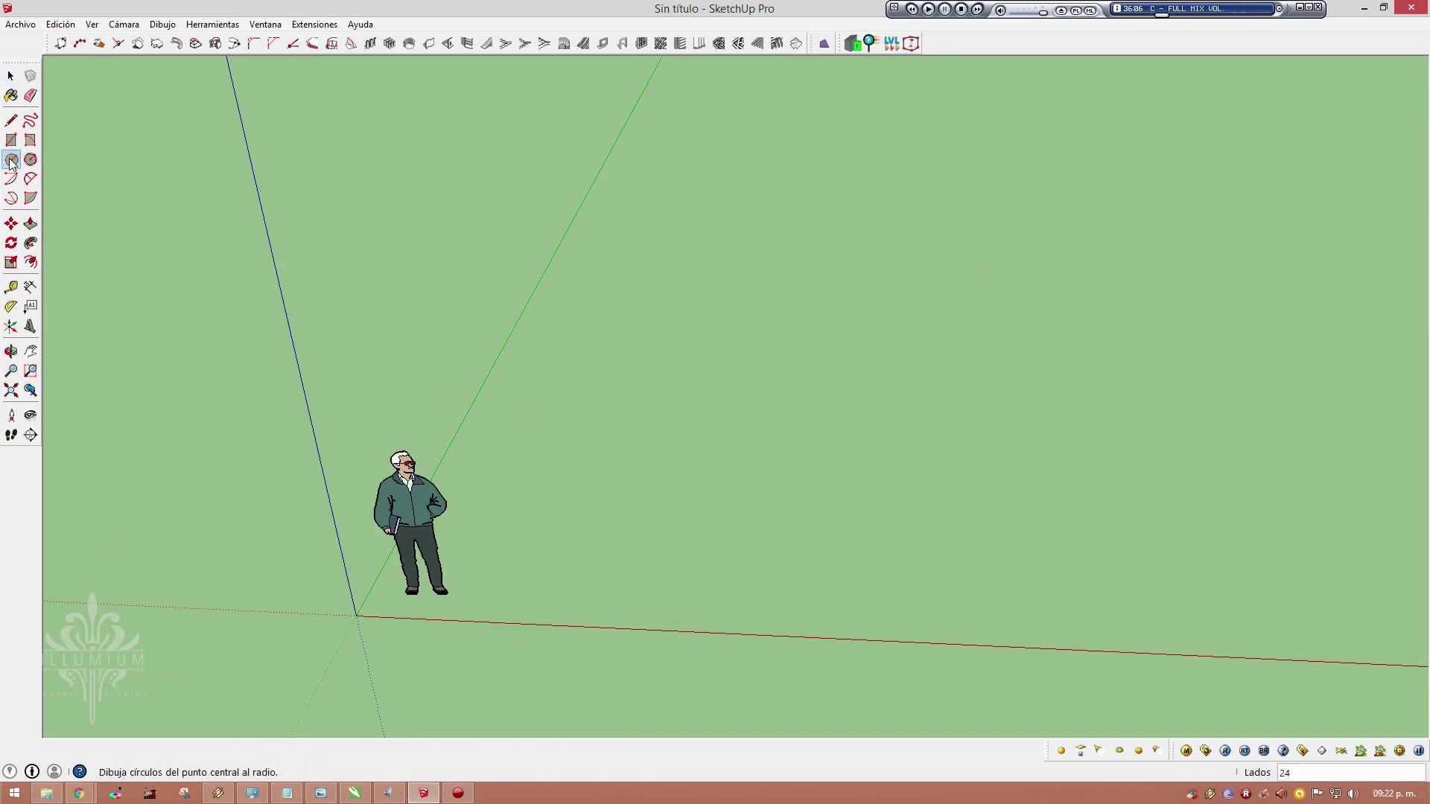
click(769, 377)
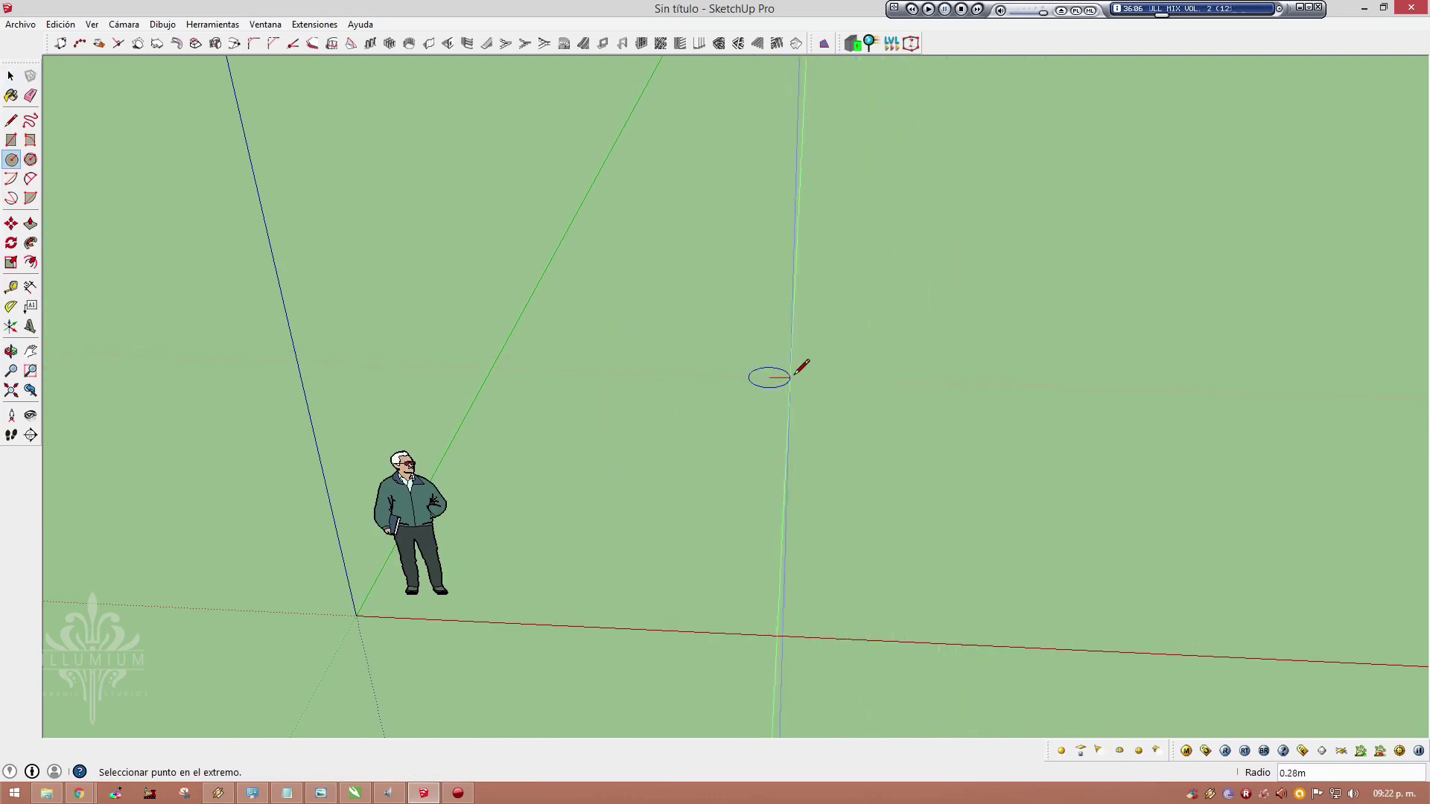
key(space)
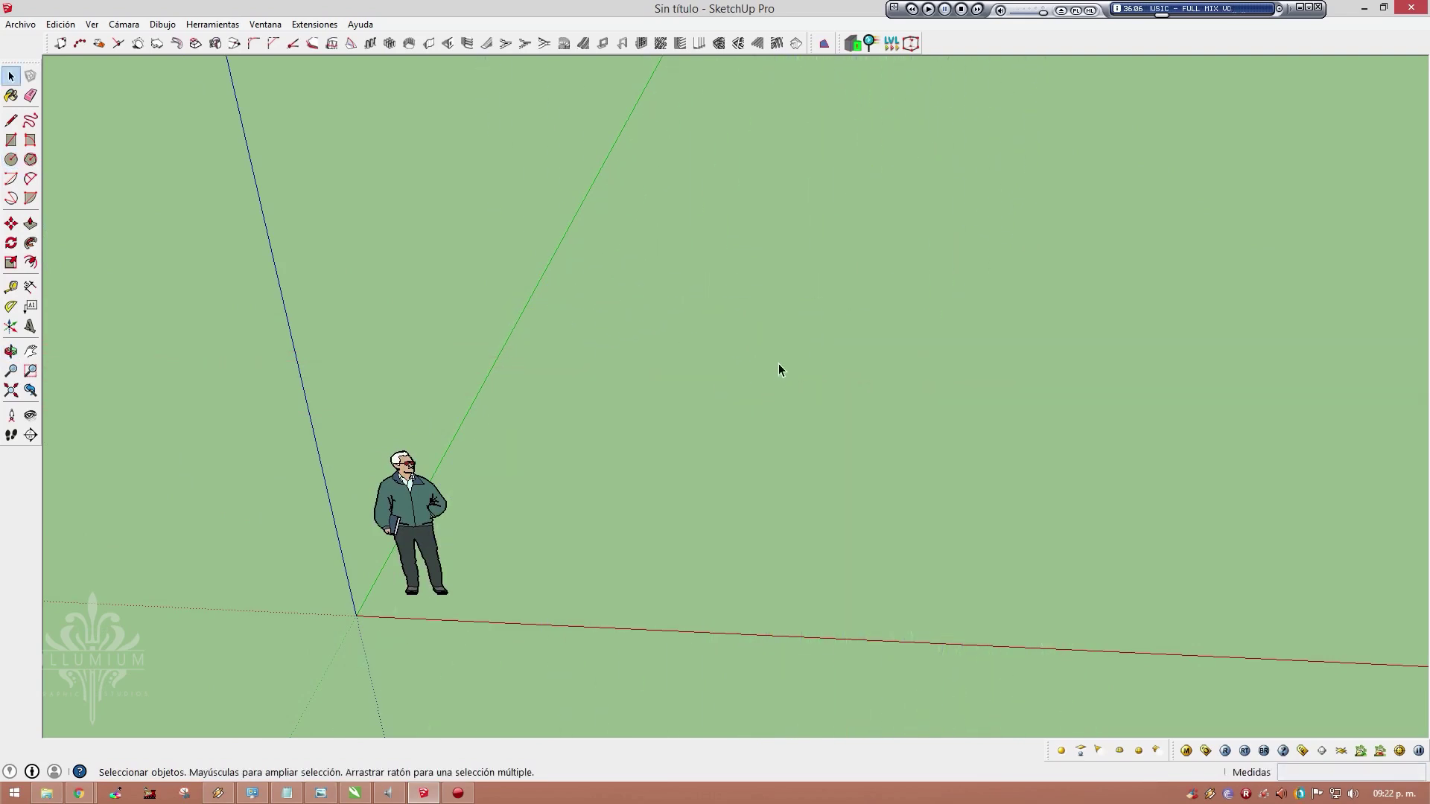
key(c)
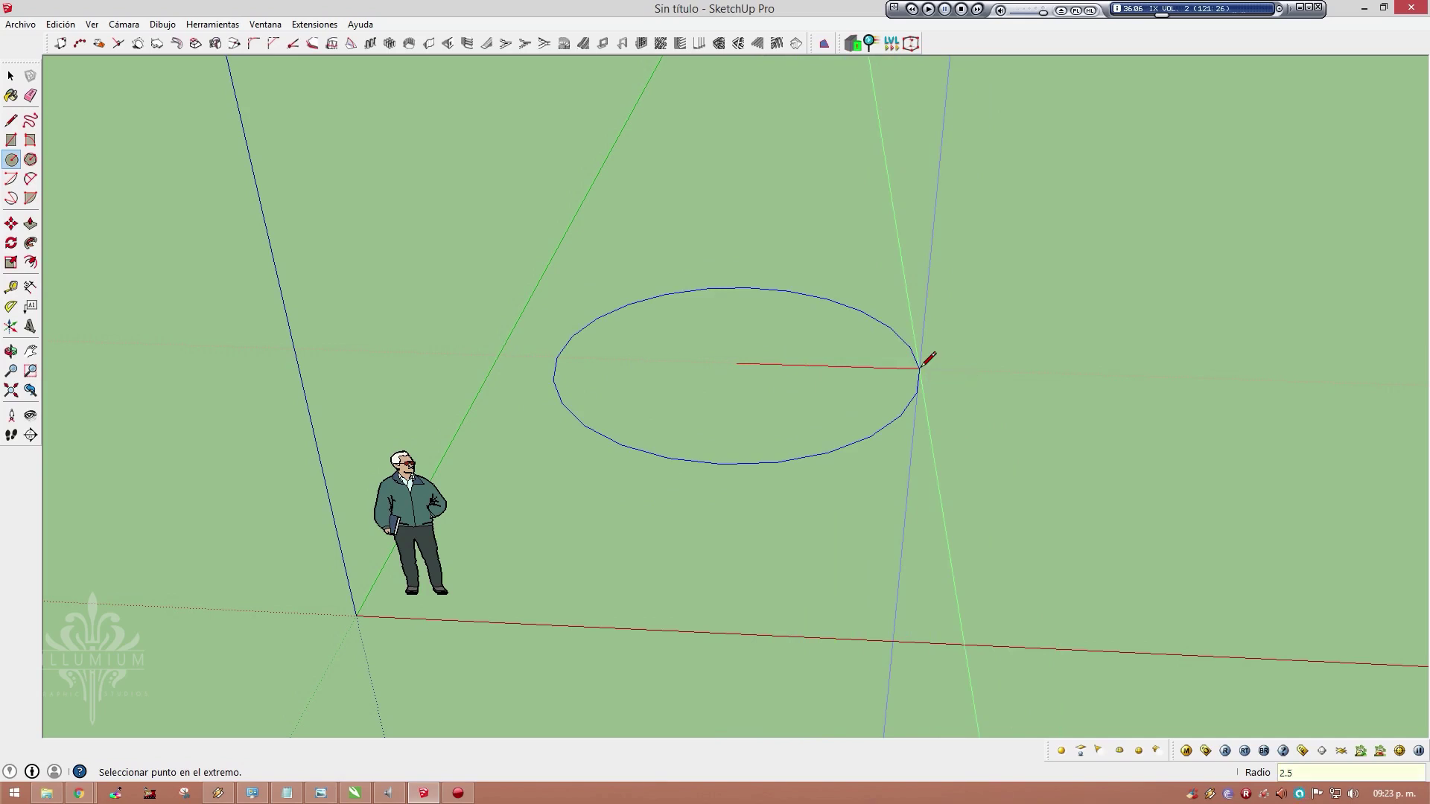
click(920, 367)
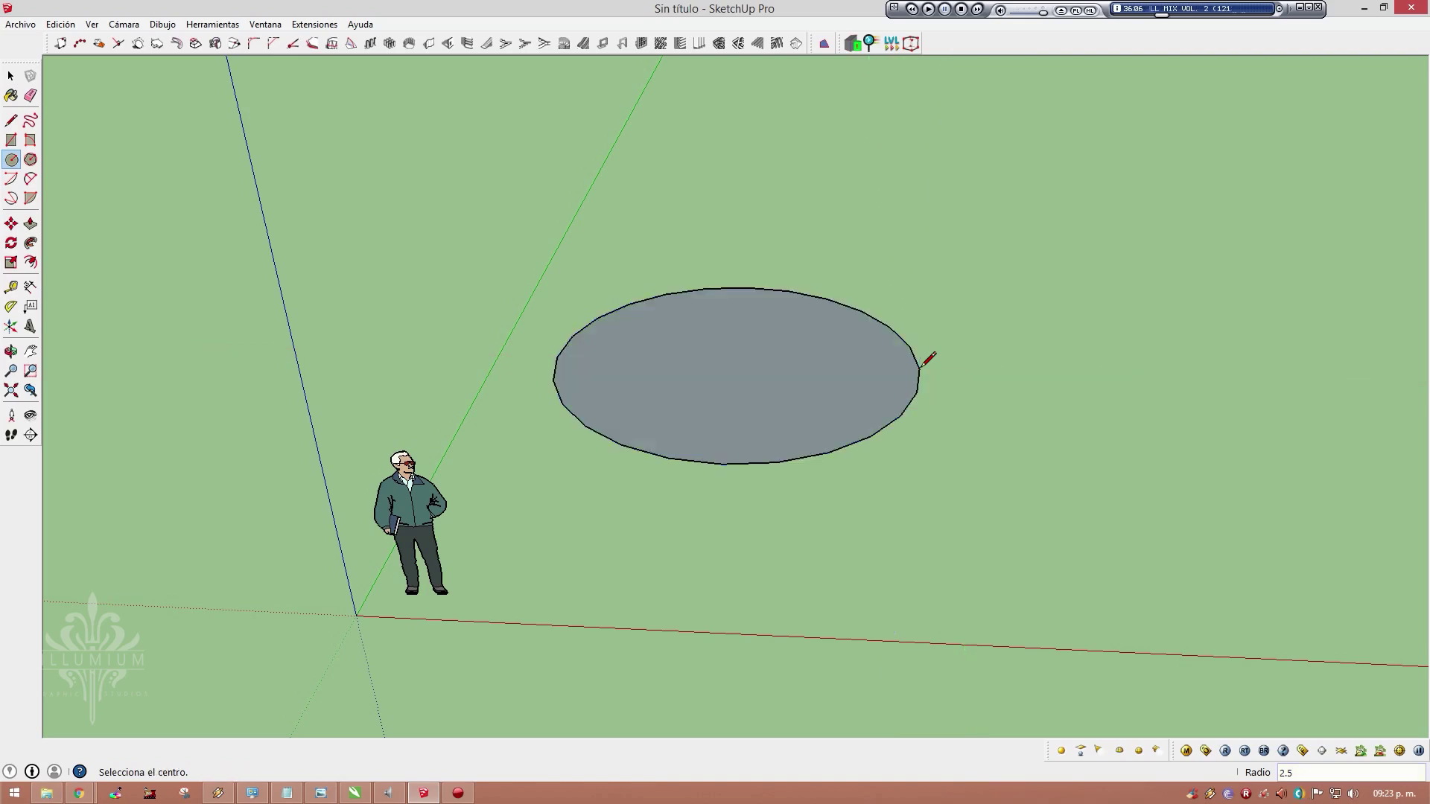
middle_drag(783, 335, 495, 581)
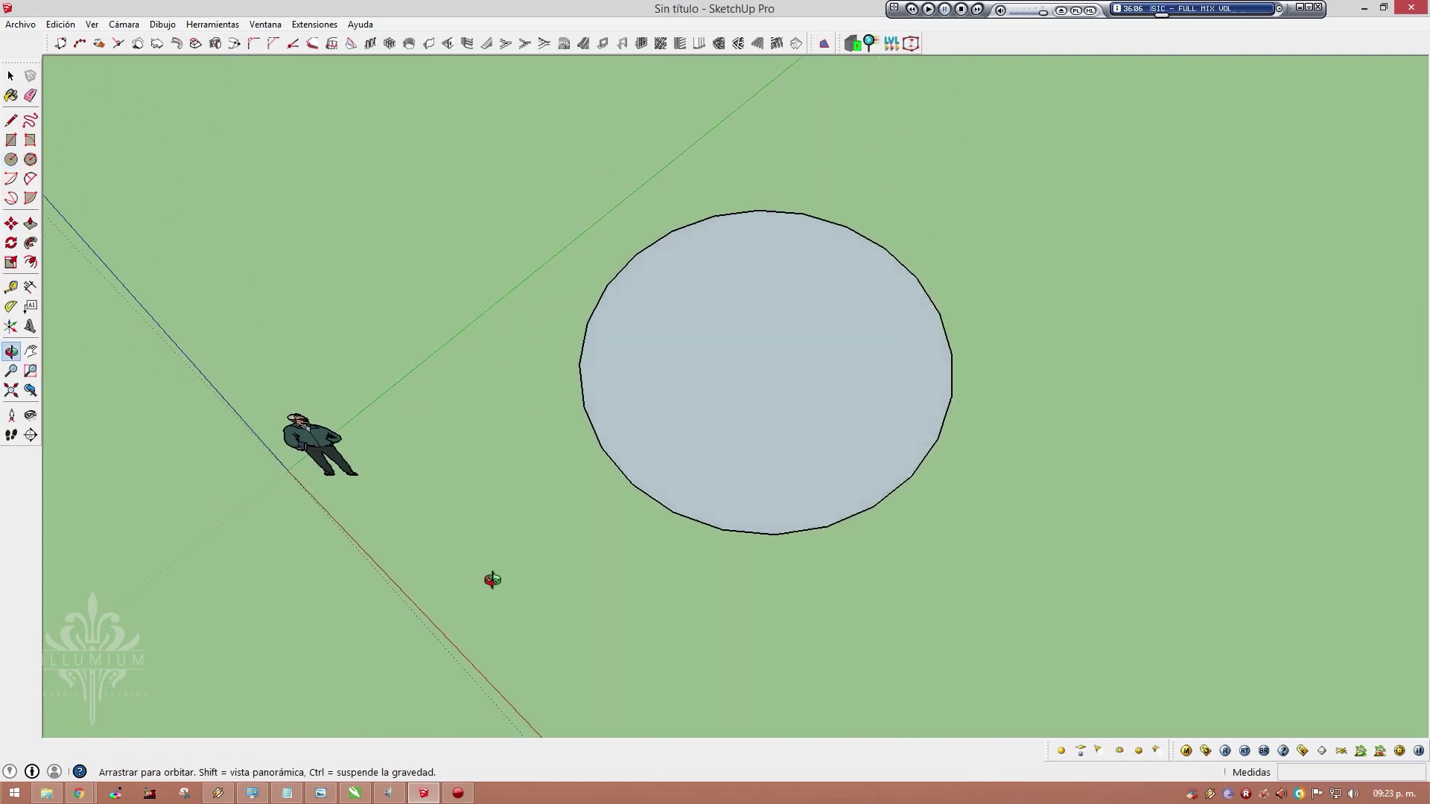
scroll(901, 288, up, 3)
mouse_move(895, 292)
middle_down()
mouse_move(536, 374)
mouse_move(670, 278)
mouse_move(495, 351)
mouse_move(720, 260)
mouse_move(536, 182)
middle_up()
key(space)
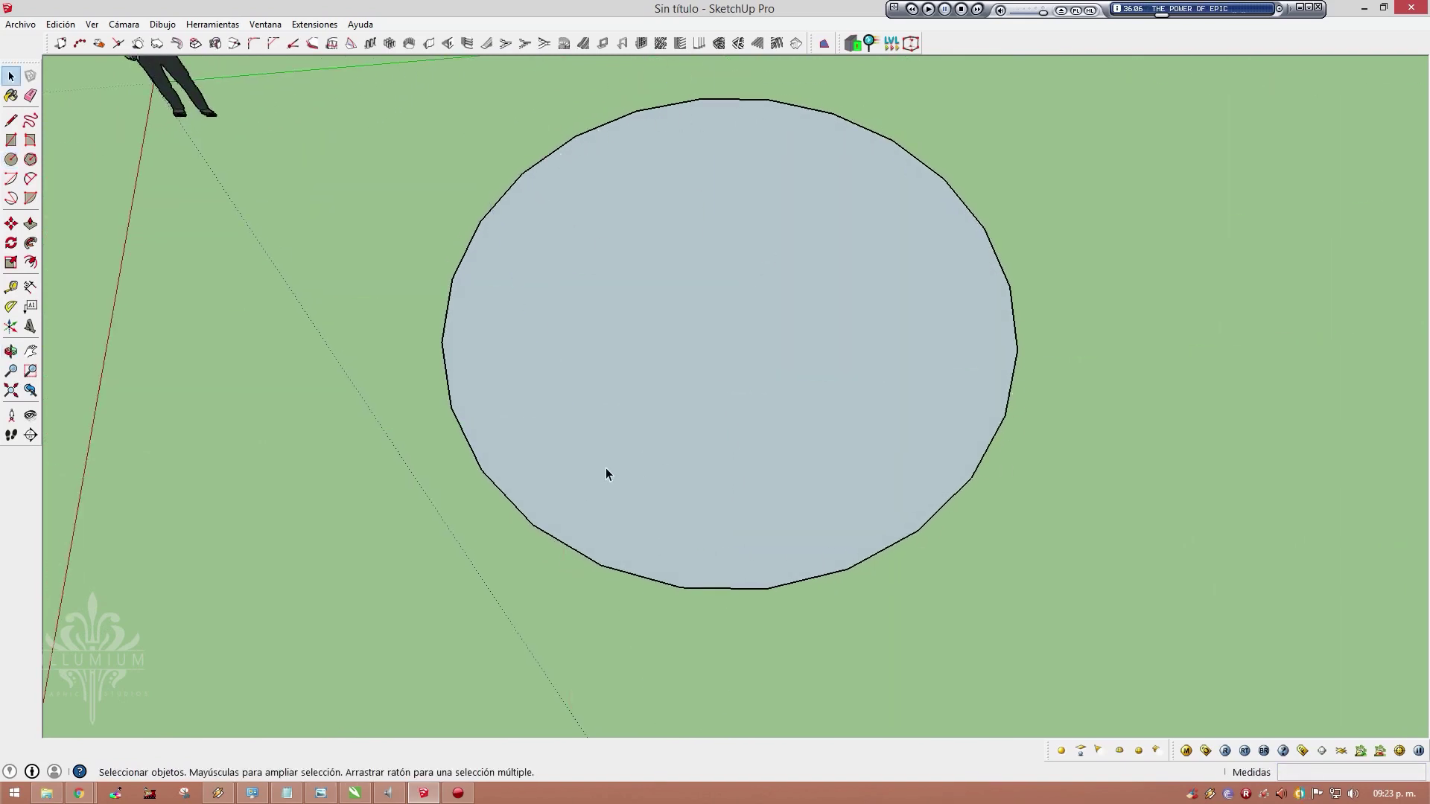
Set the circle's segment count to 48 in Entity Info
right_click(1008, 292)
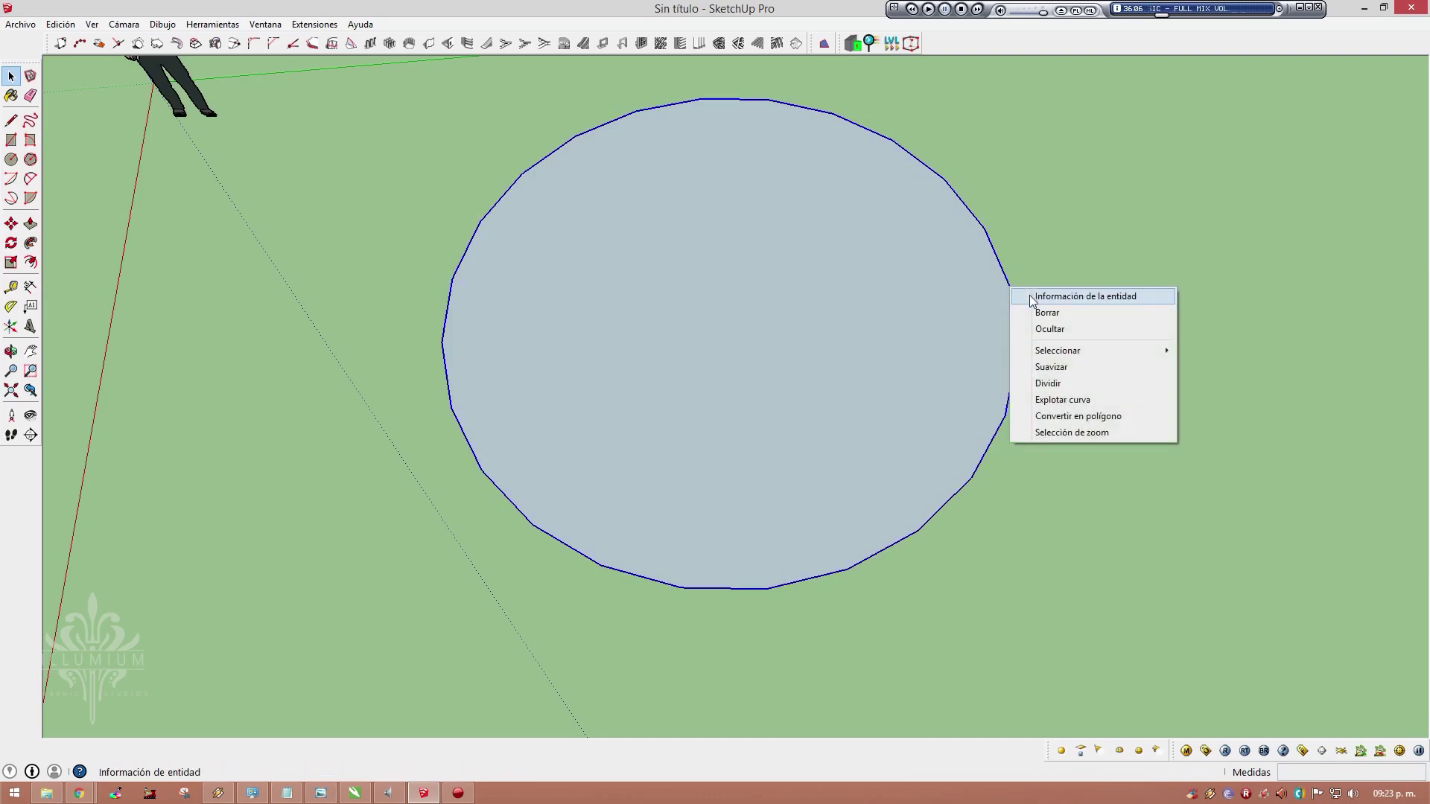
click(1029, 295)
double_click(1197, 173)
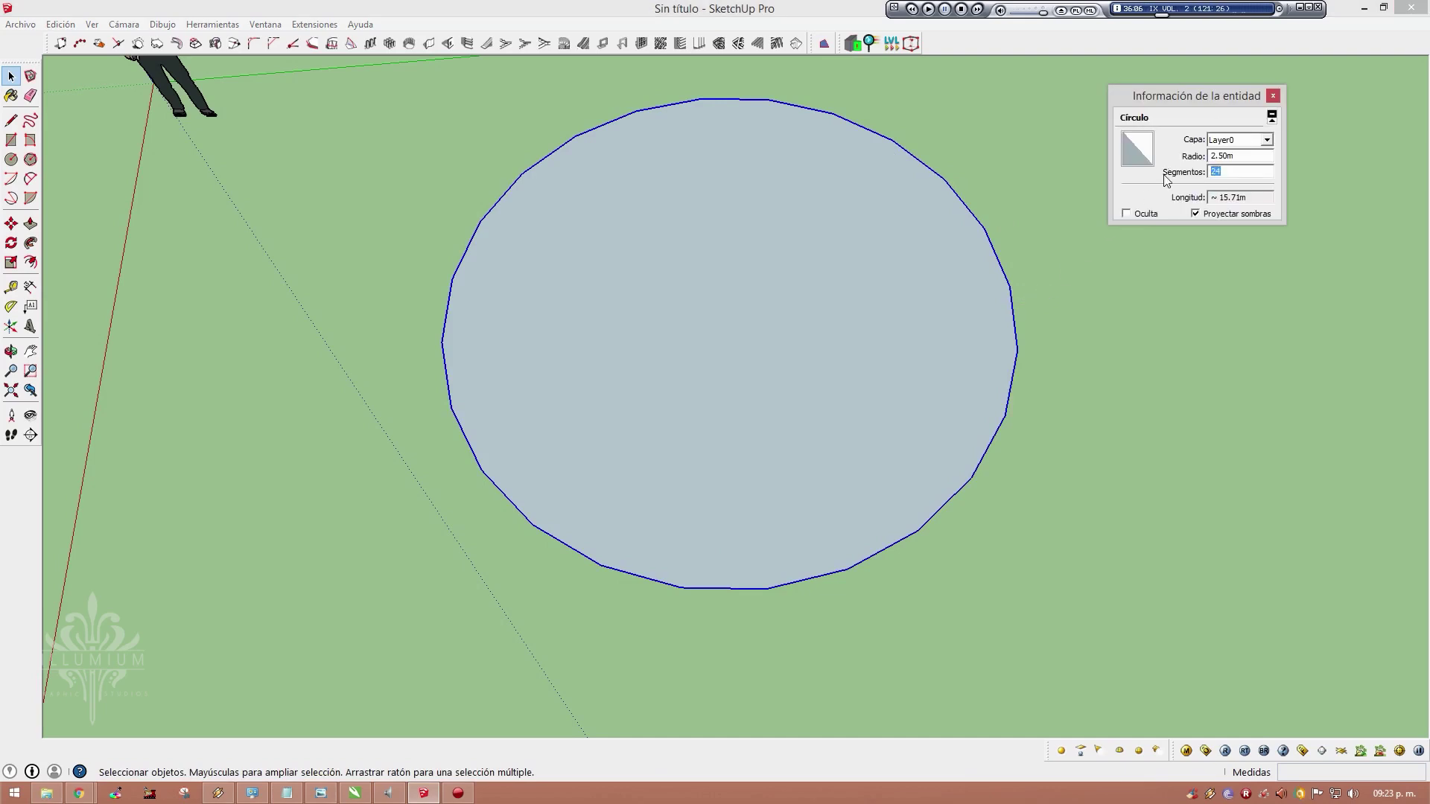
text(48)
key(Return)
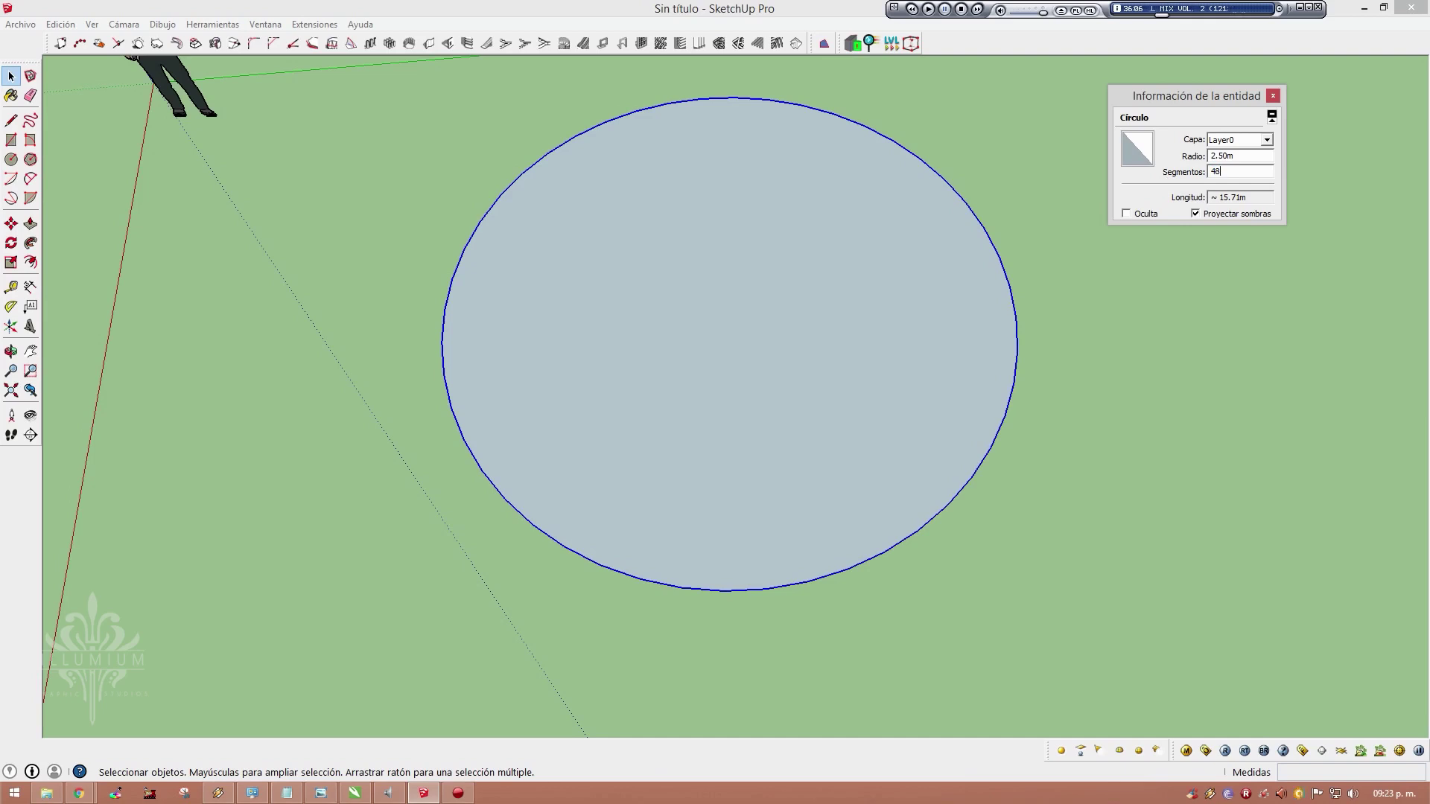
click(981, 176)
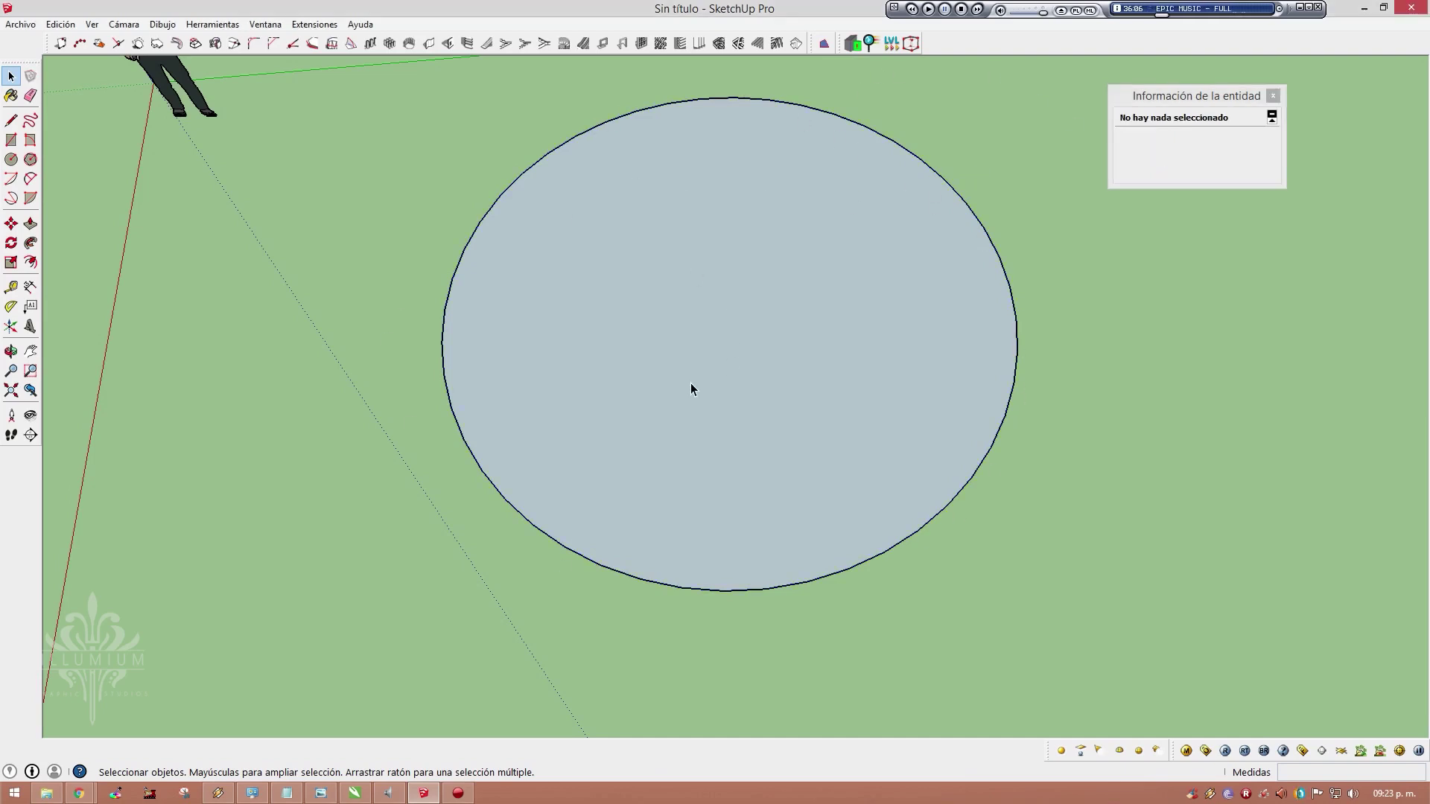
middle_drag(671, 371, 798, 284)
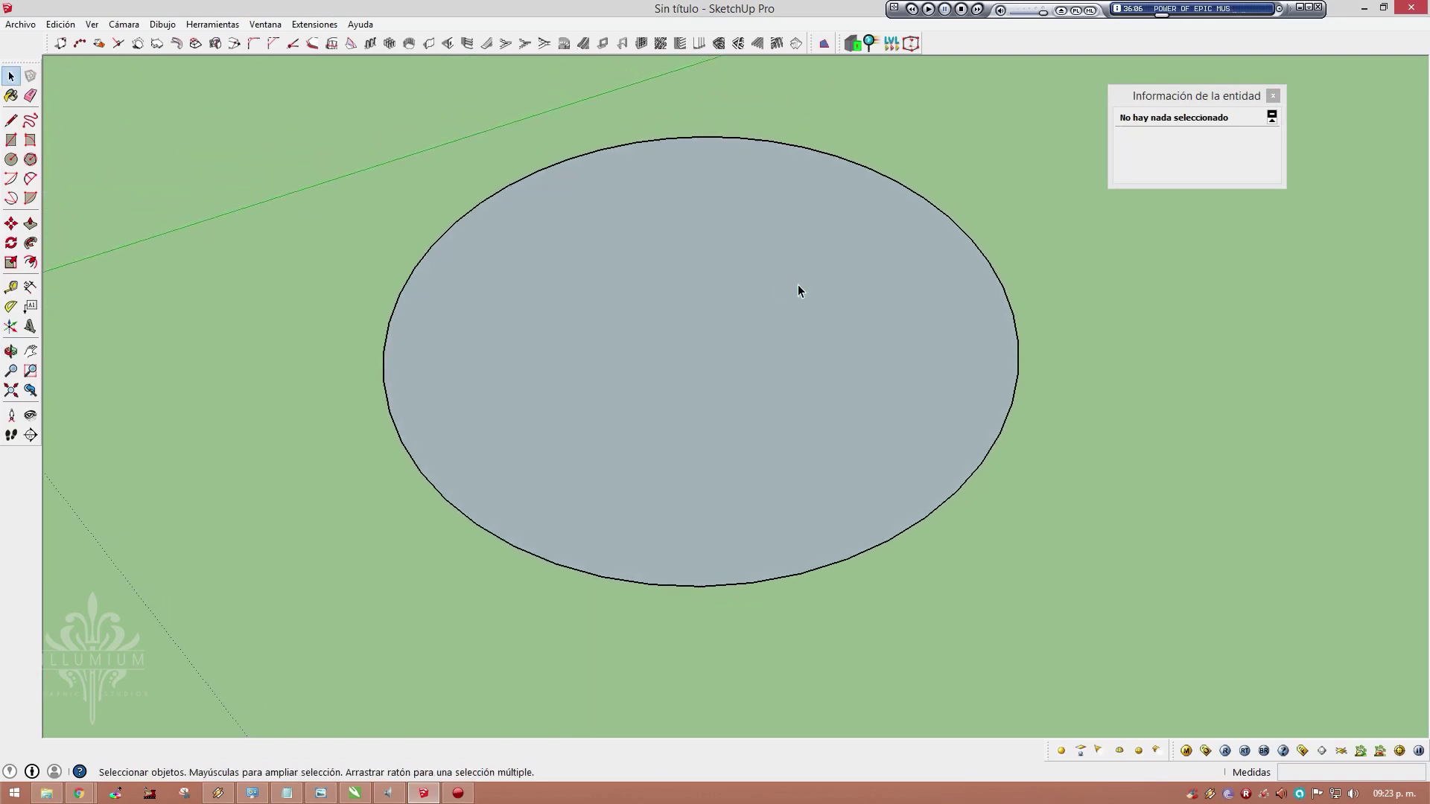
Undo the 48-segment change and bring the figure back into view
key(ctrl+z)
key(ctrl+z)
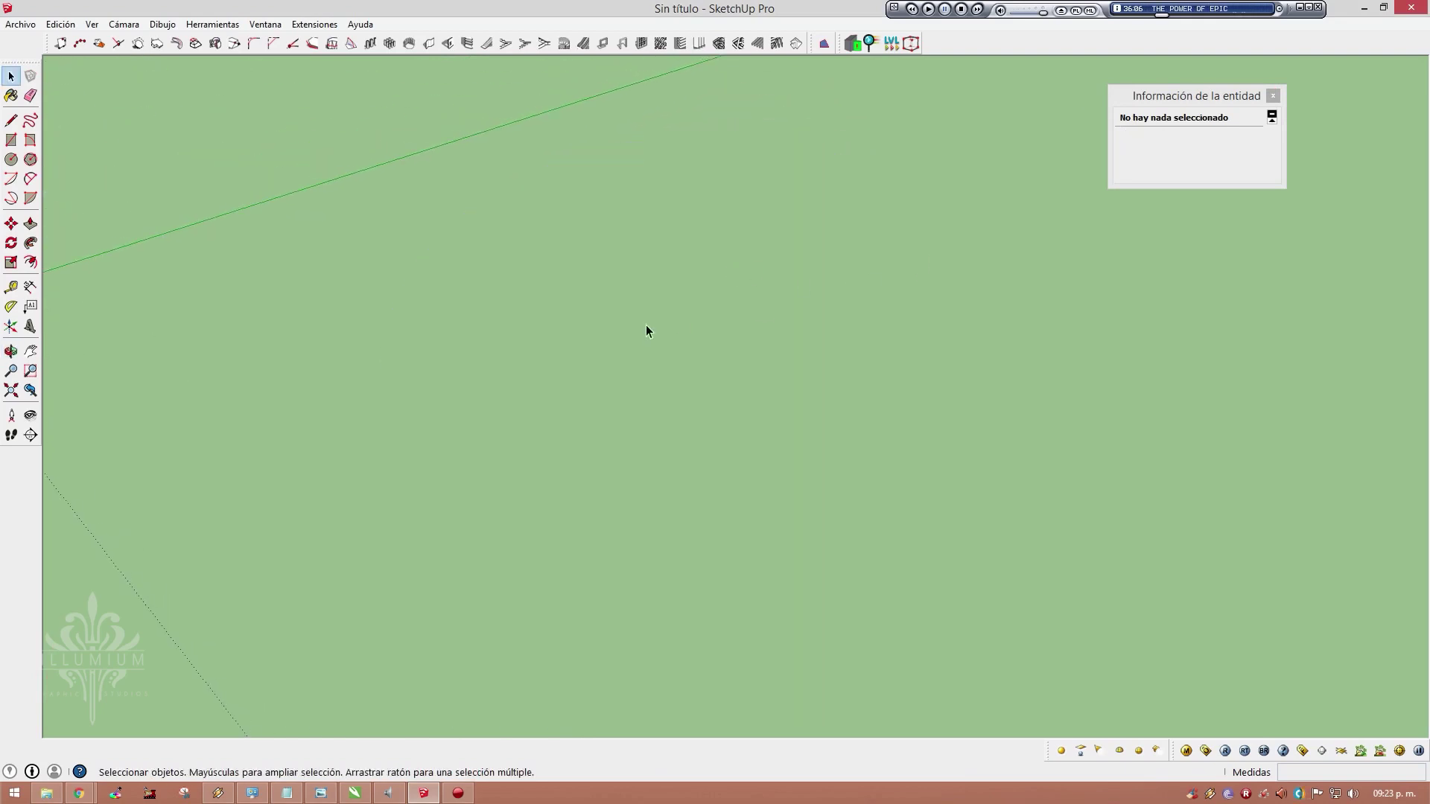
middle_drag(645, 331, 600, 341)
mouse_move(172, 319)
middle_down()
mouse_move(504, 230)
mouse_move(494, 252)
mouse_move(574, 361)
mouse_move(871, 198)
middle_up()
scroll(594, 365, up, 2)
scroll(594, 365, up, 2)
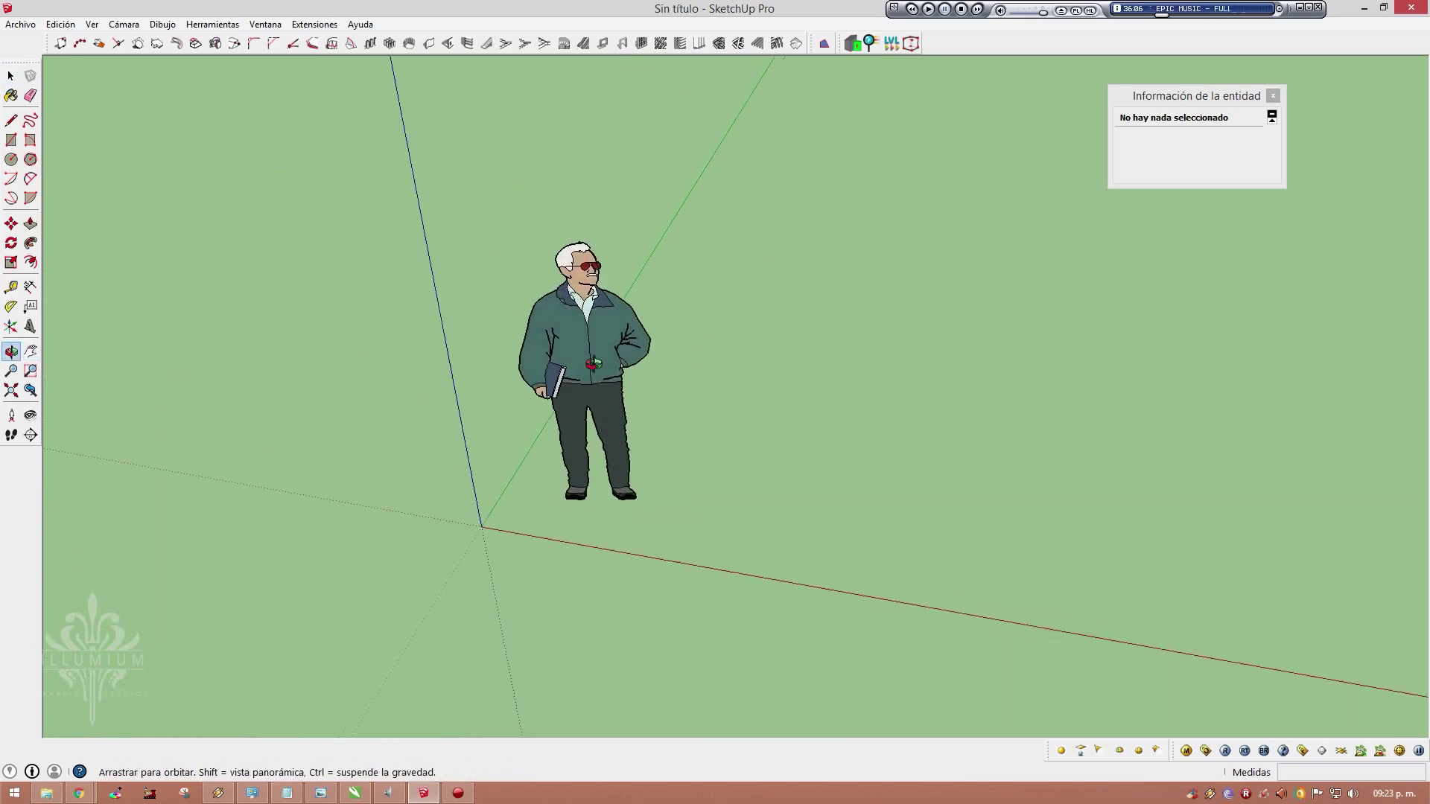
mouse_move(594, 364)
middle_down()
mouse_move(855, 239)
mouse_move(779, 160)
mouse_move(644, 230)
middle_up()
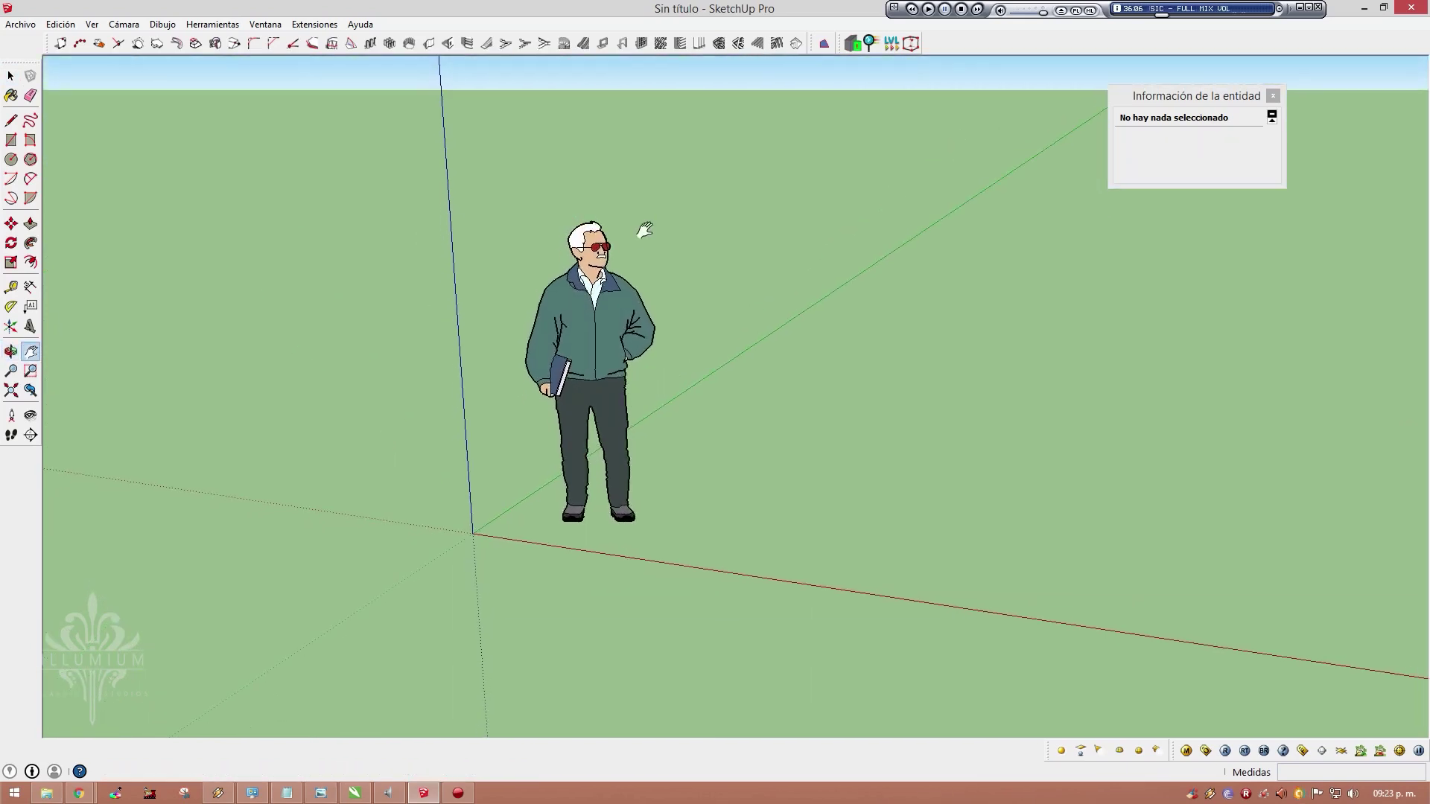
drag(705, 256, 582, 344)
key(space)
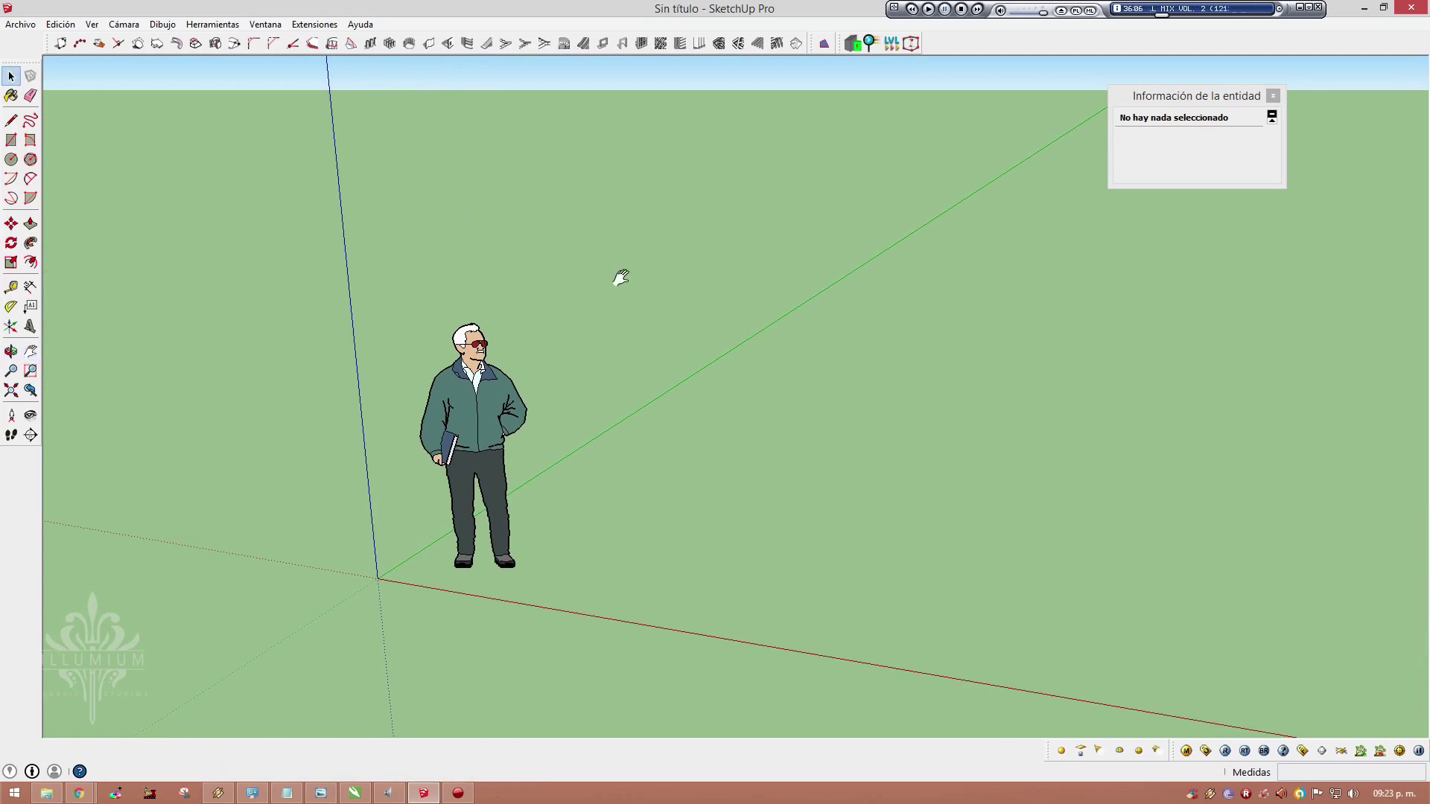
Draw a six-sided polygon face of 1.18m radius on the ground near the figure
middle_drag(619, 275, 817, 293)
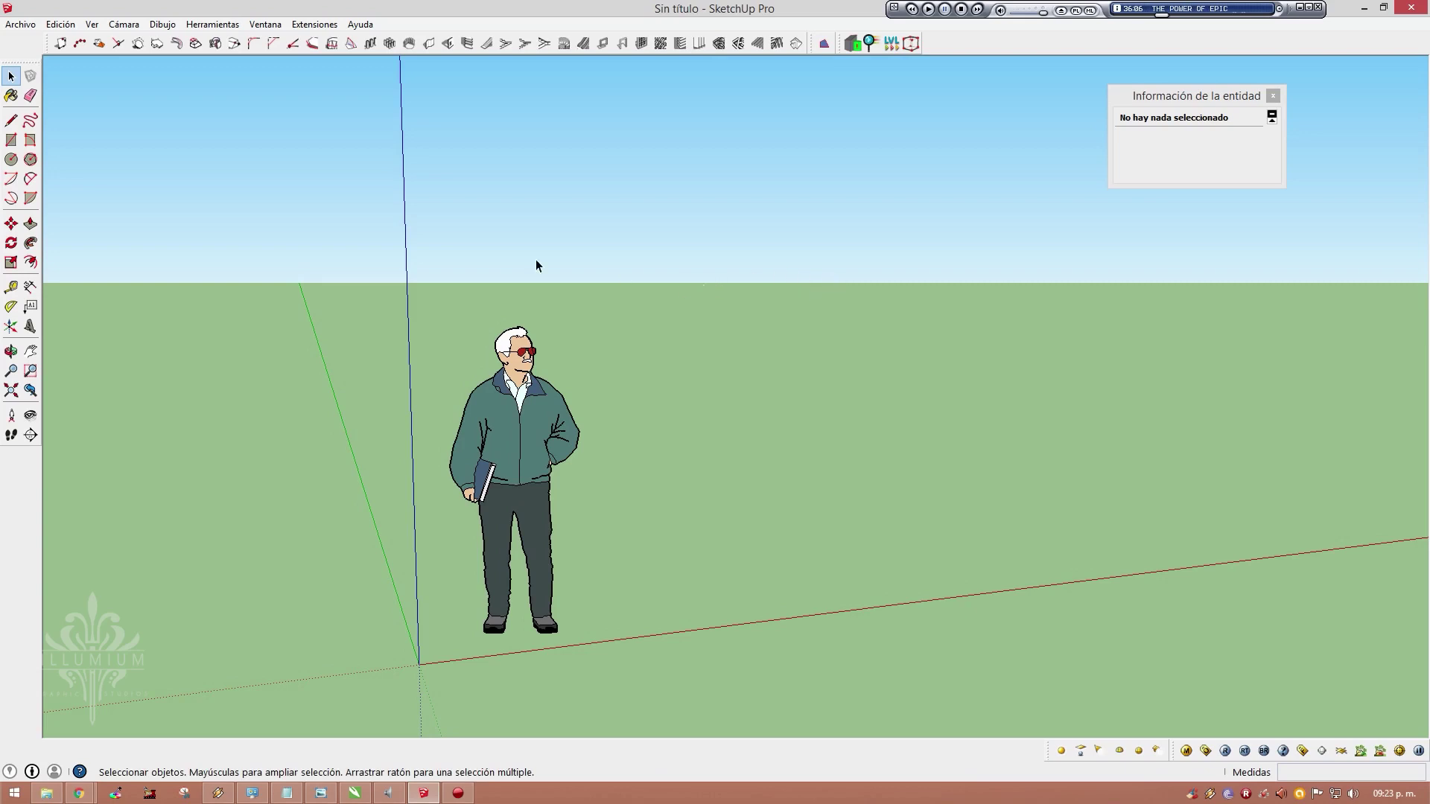
click(31, 160)
mouse_move(727, 360)
middle_down()
mouse_move(386, 488)
mouse_move(774, 448)
mouse_move(1006, 444)
mouse_move(1016, 406)
mouse_move(1019, 419)
middle_up()
click(876, 403)
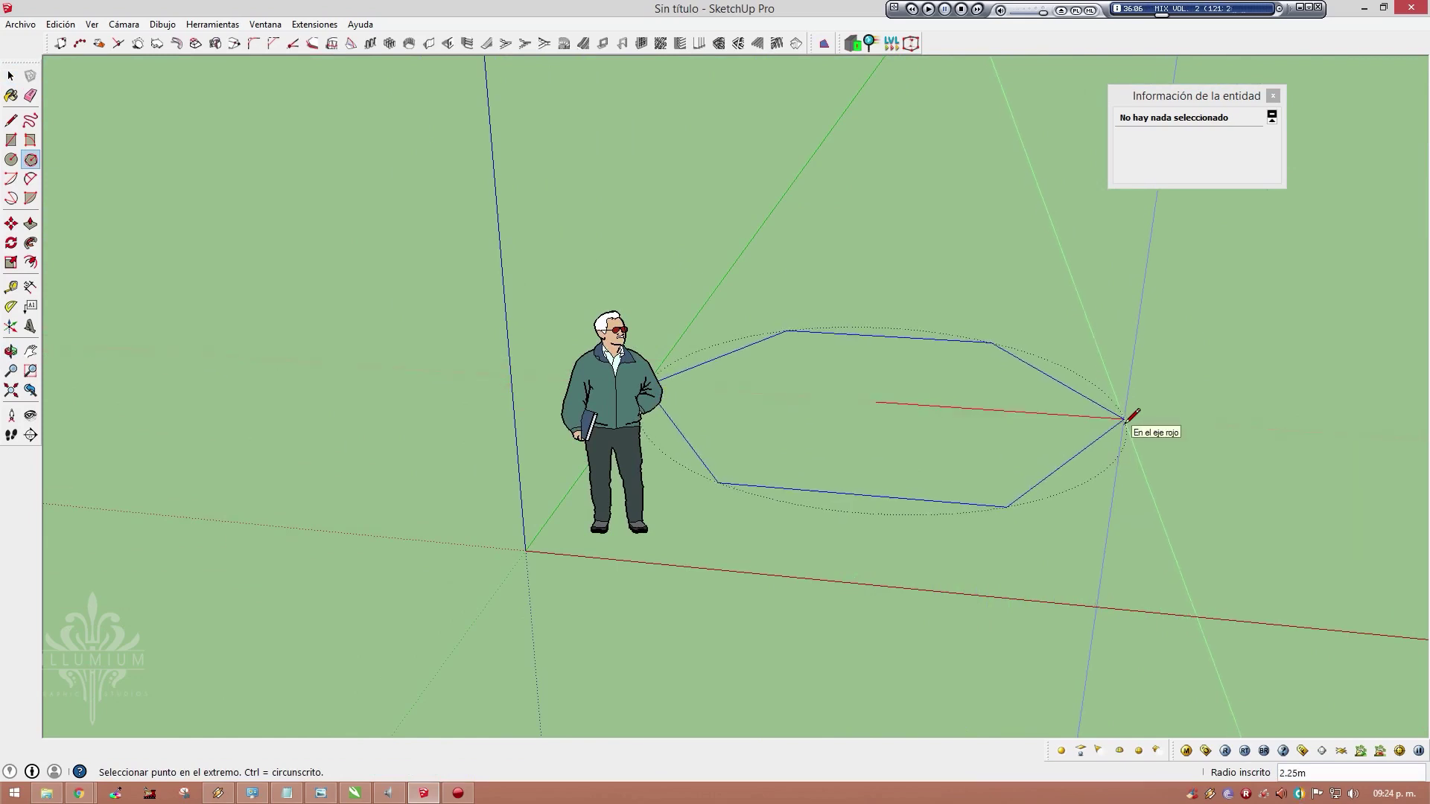
middle_drag(1022, 400, 998, 381)
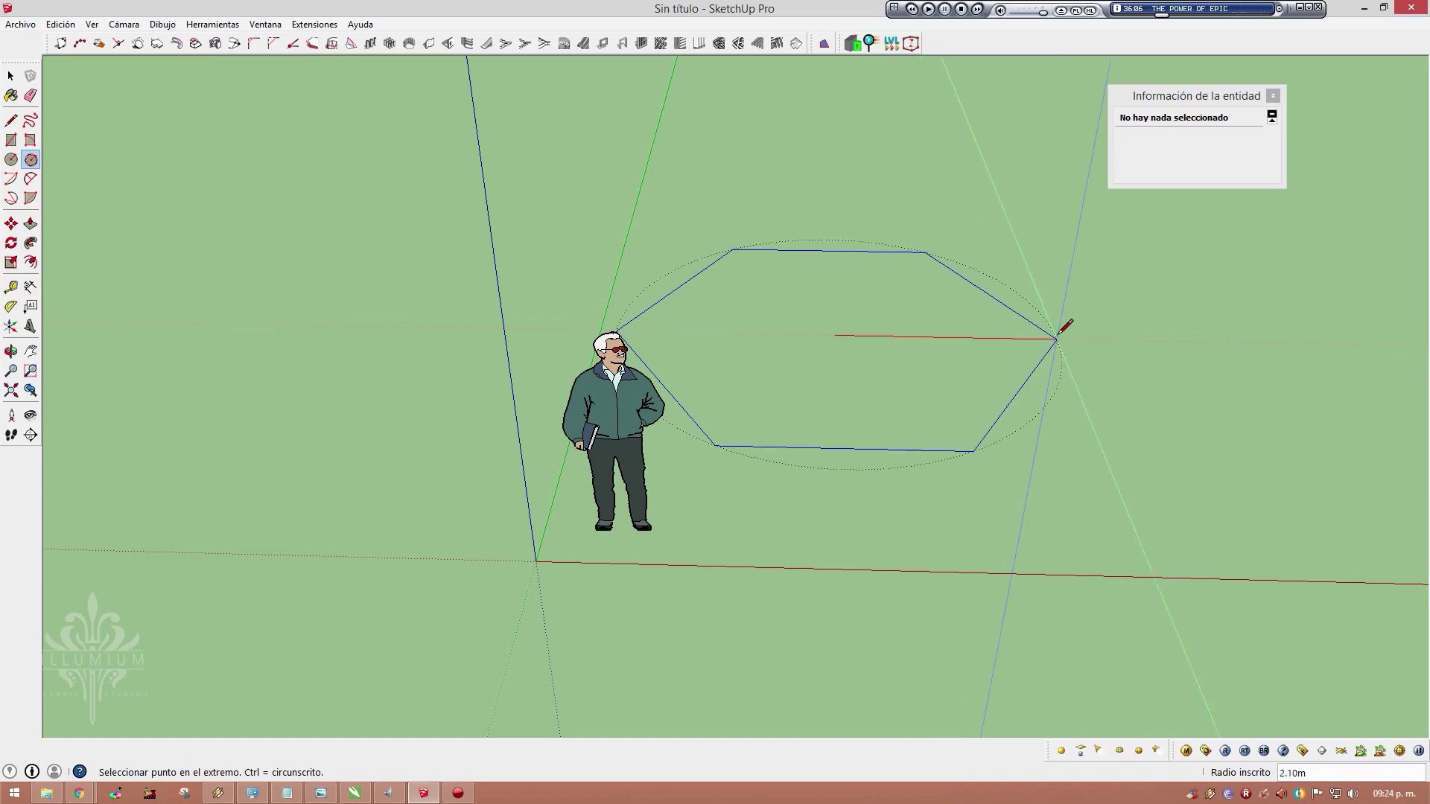
click(959, 336)
key(space)
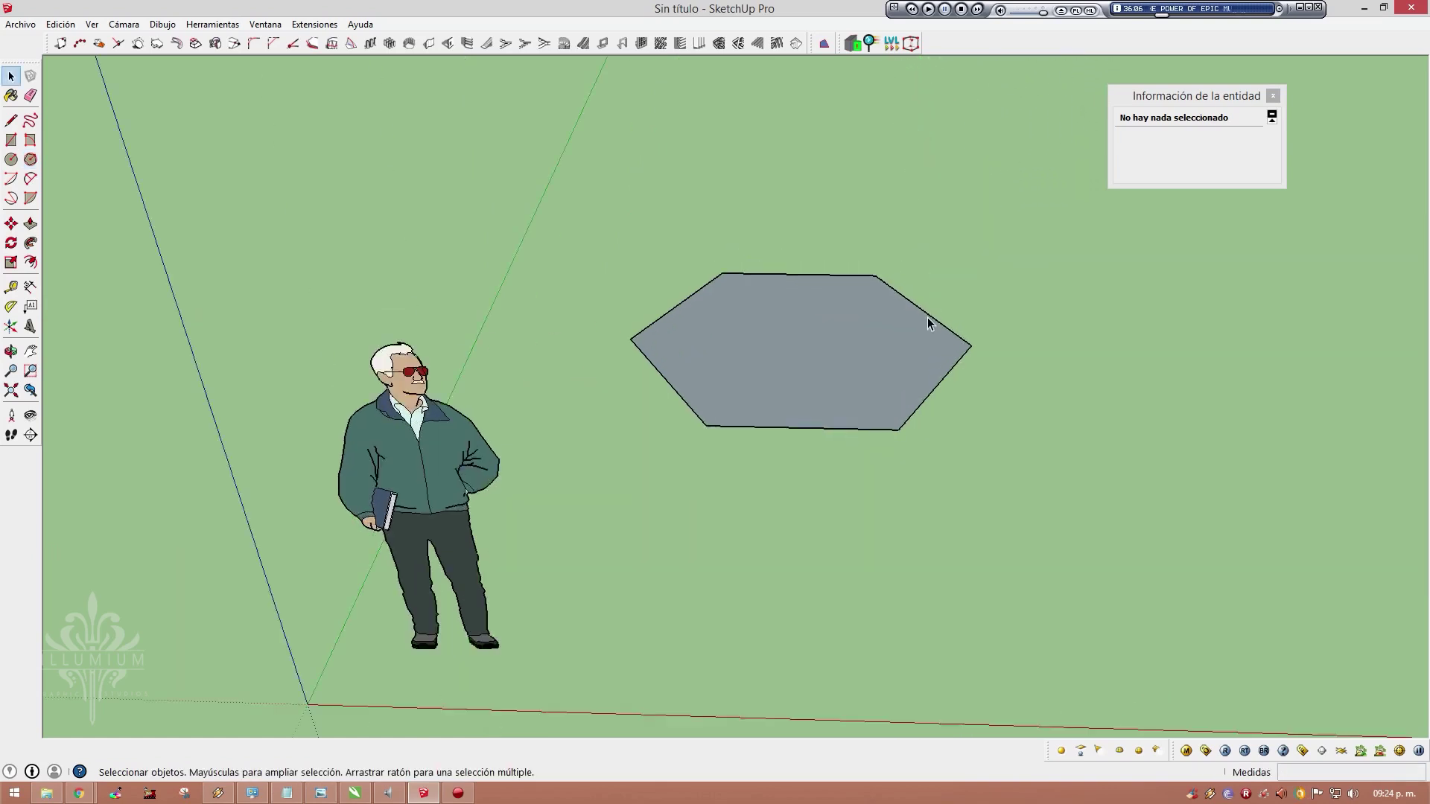
middle_drag(927, 317, 797, 393)
scroll(849, 344, up, 3)
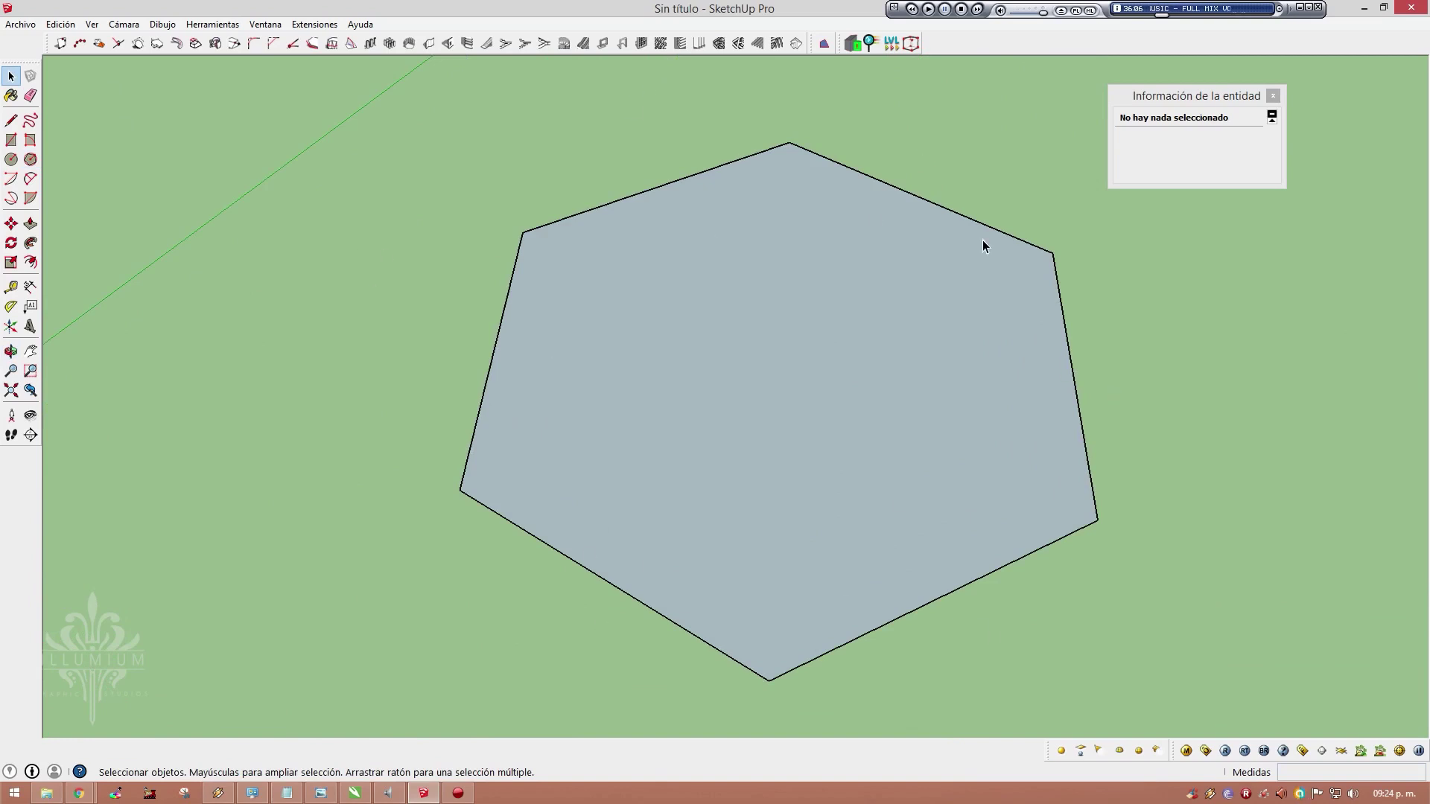
Change the hexagon's segment count to 8 in Entity Info, making an octagon
click(962, 215)
right_click(962, 214)
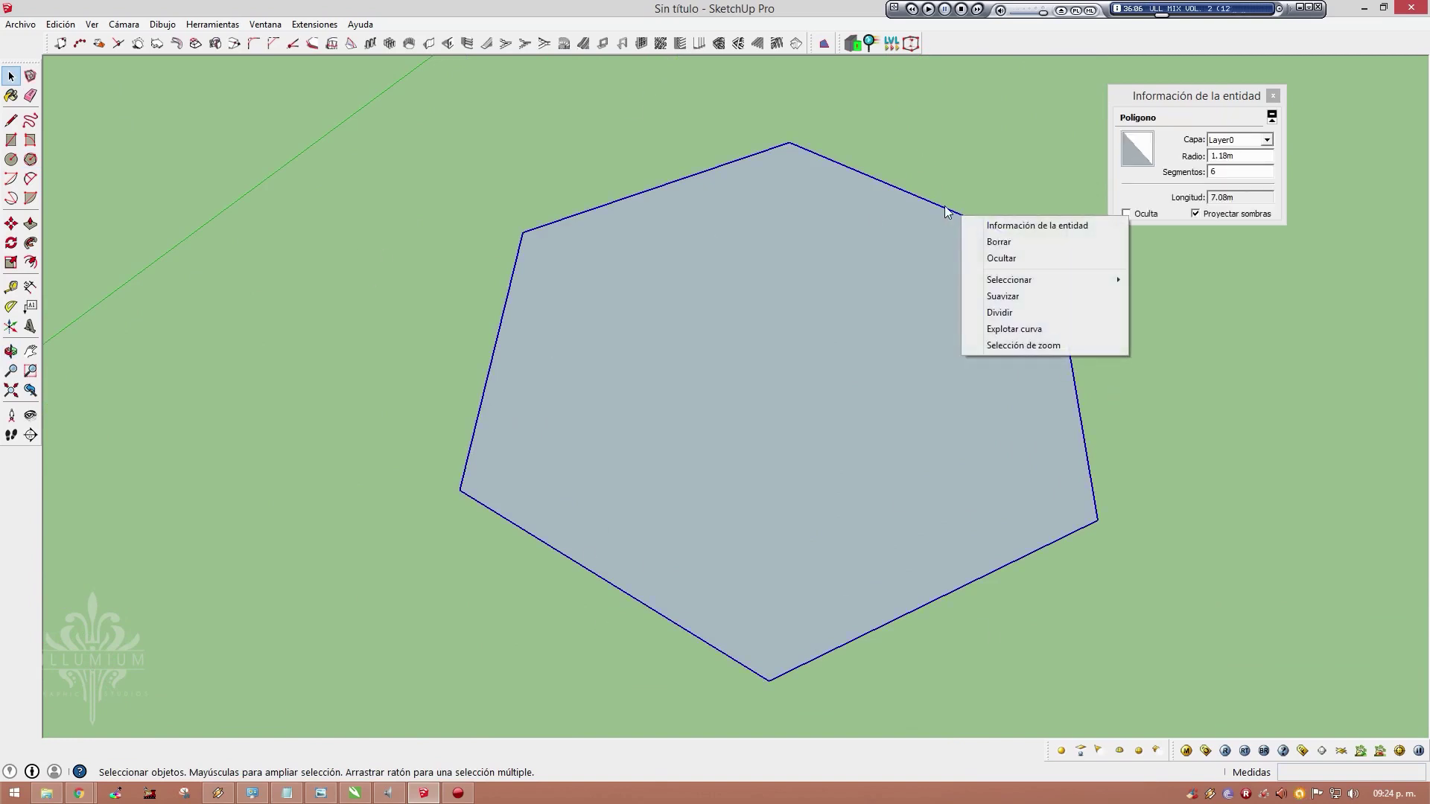
key(Escape)
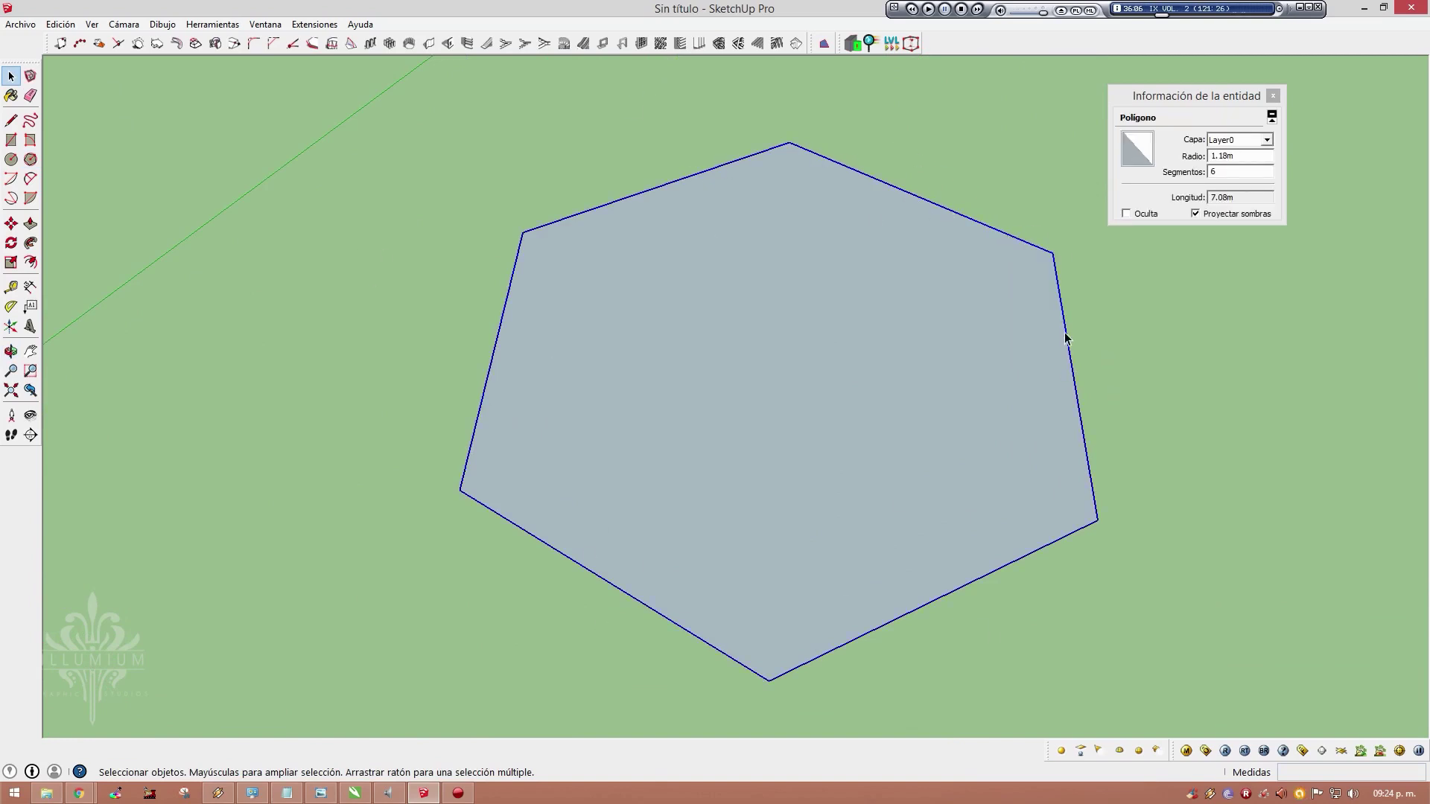
drag(1184, 105, 1316, 67)
double_click(1363, 144)
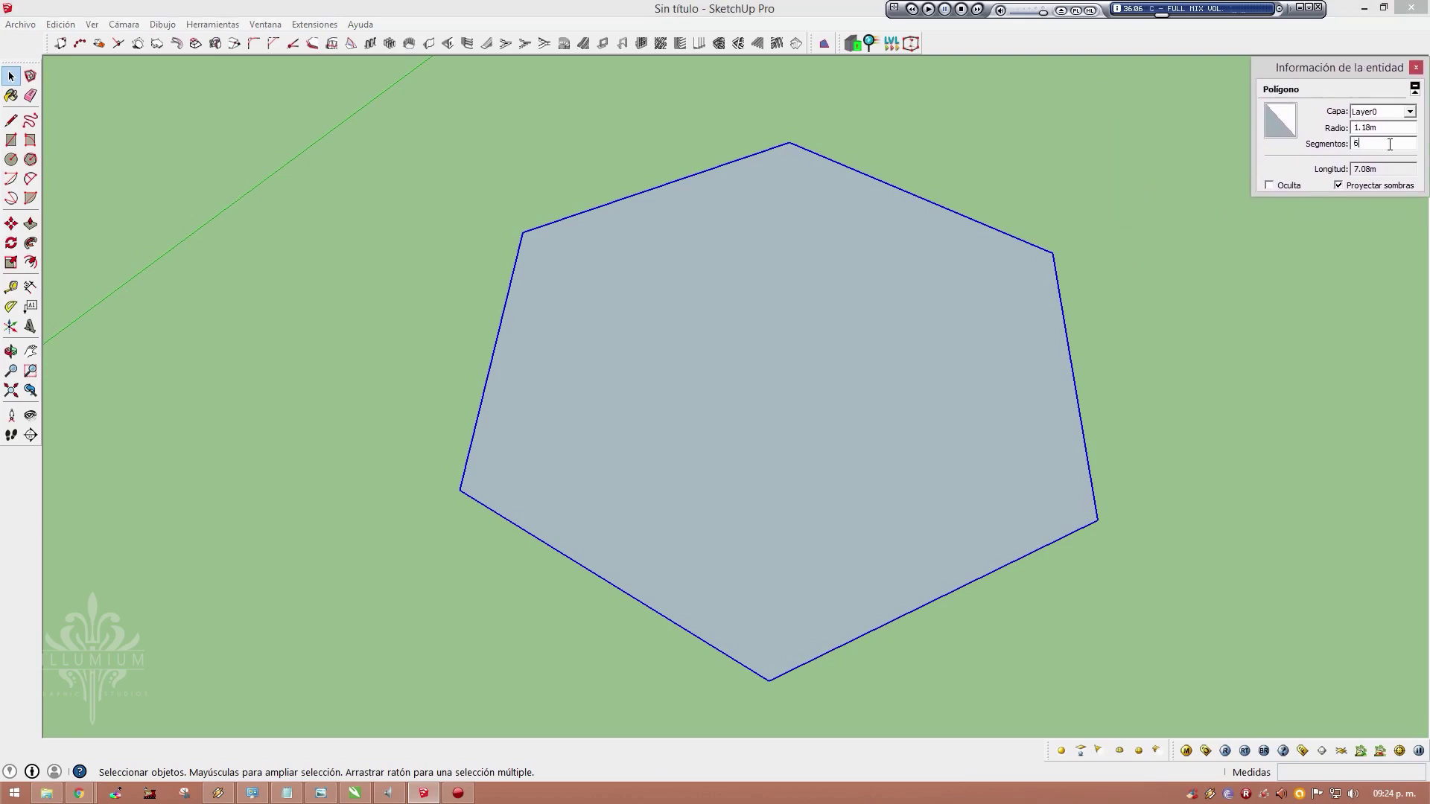
text(8)
key(Return)
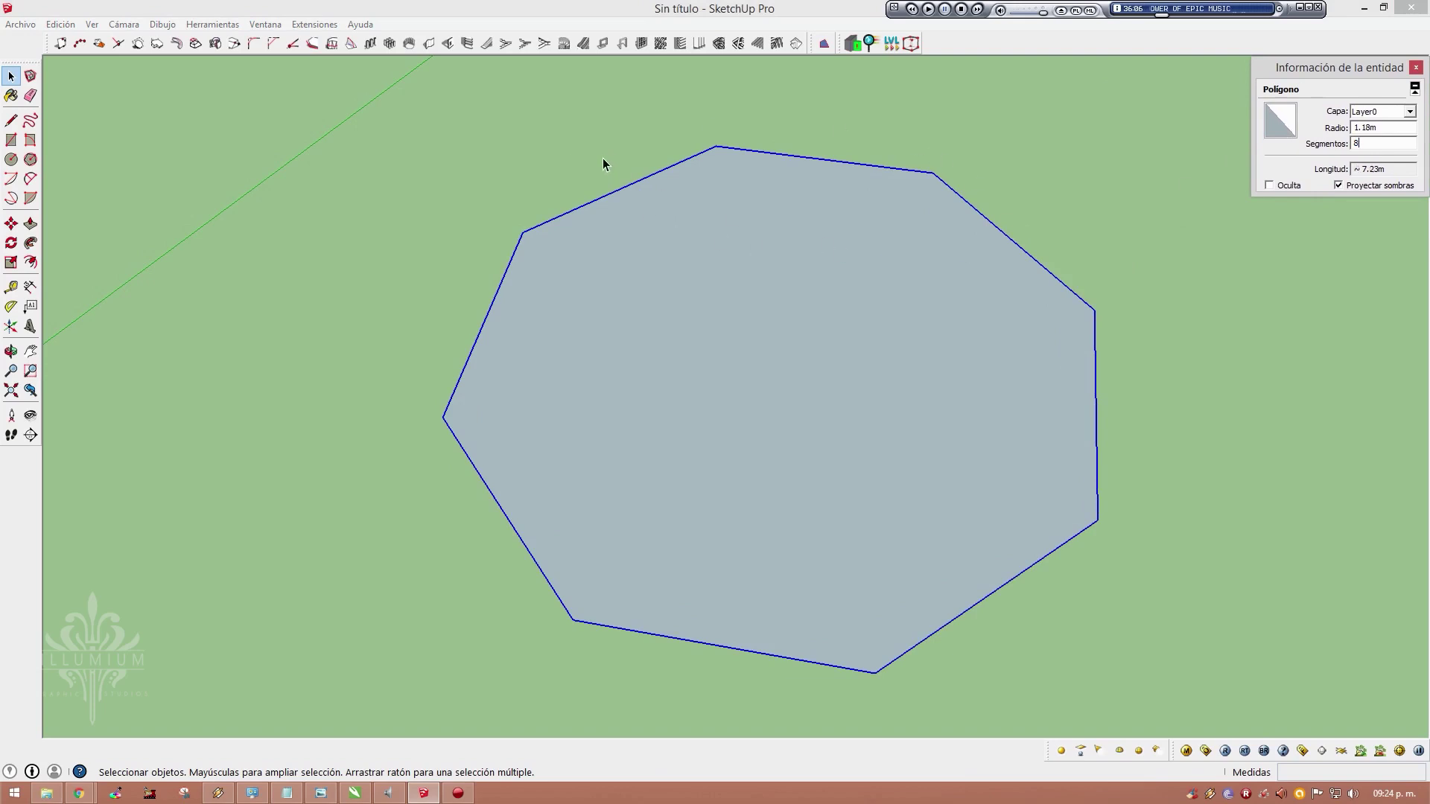
Reduce the polygon to 3 sides, turning it into a triangle
middle_drag(685, 327, 578, 198)
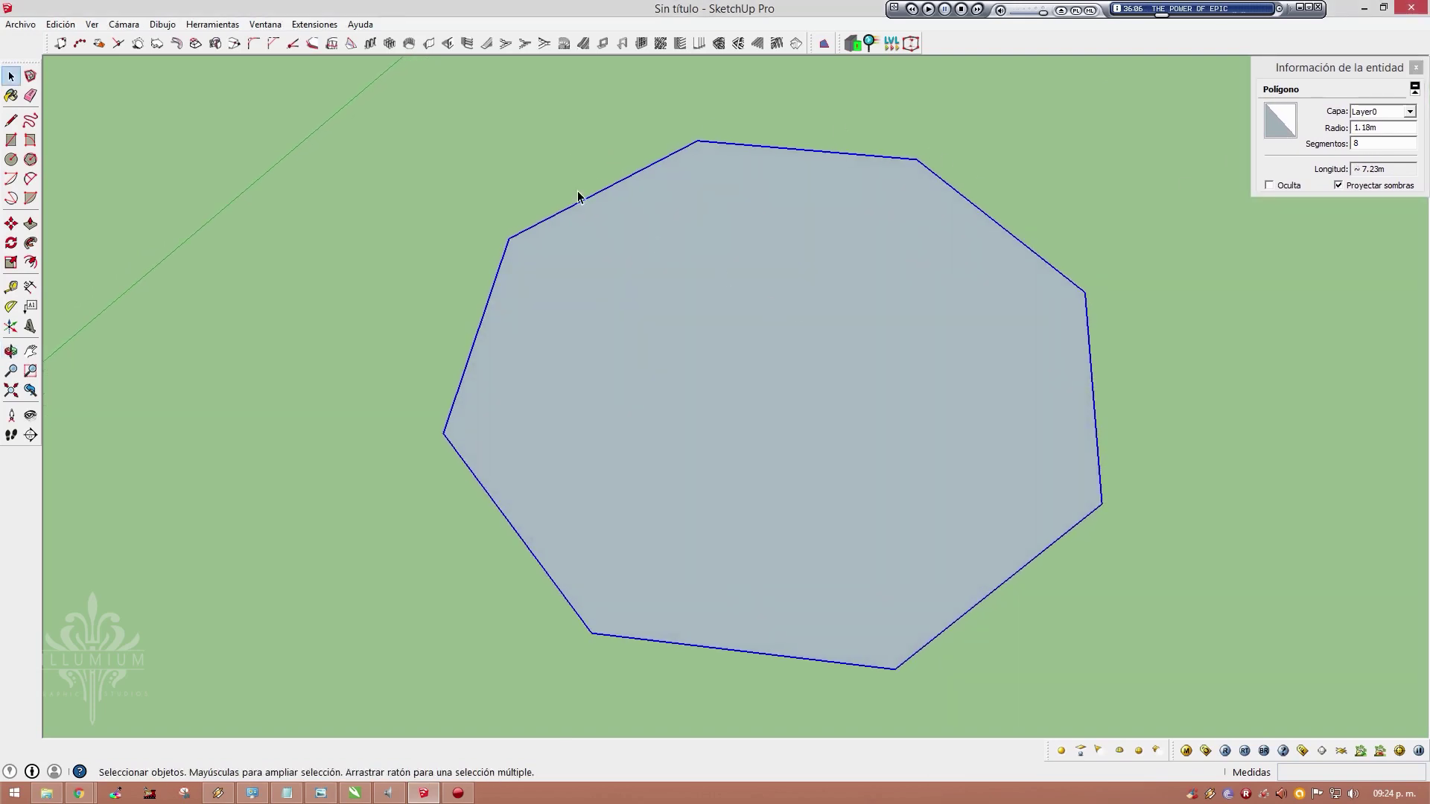
mouse_move(462, 159)
middle_down()
mouse_move(820, 197)
mouse_move(833, 260)
middle_up()
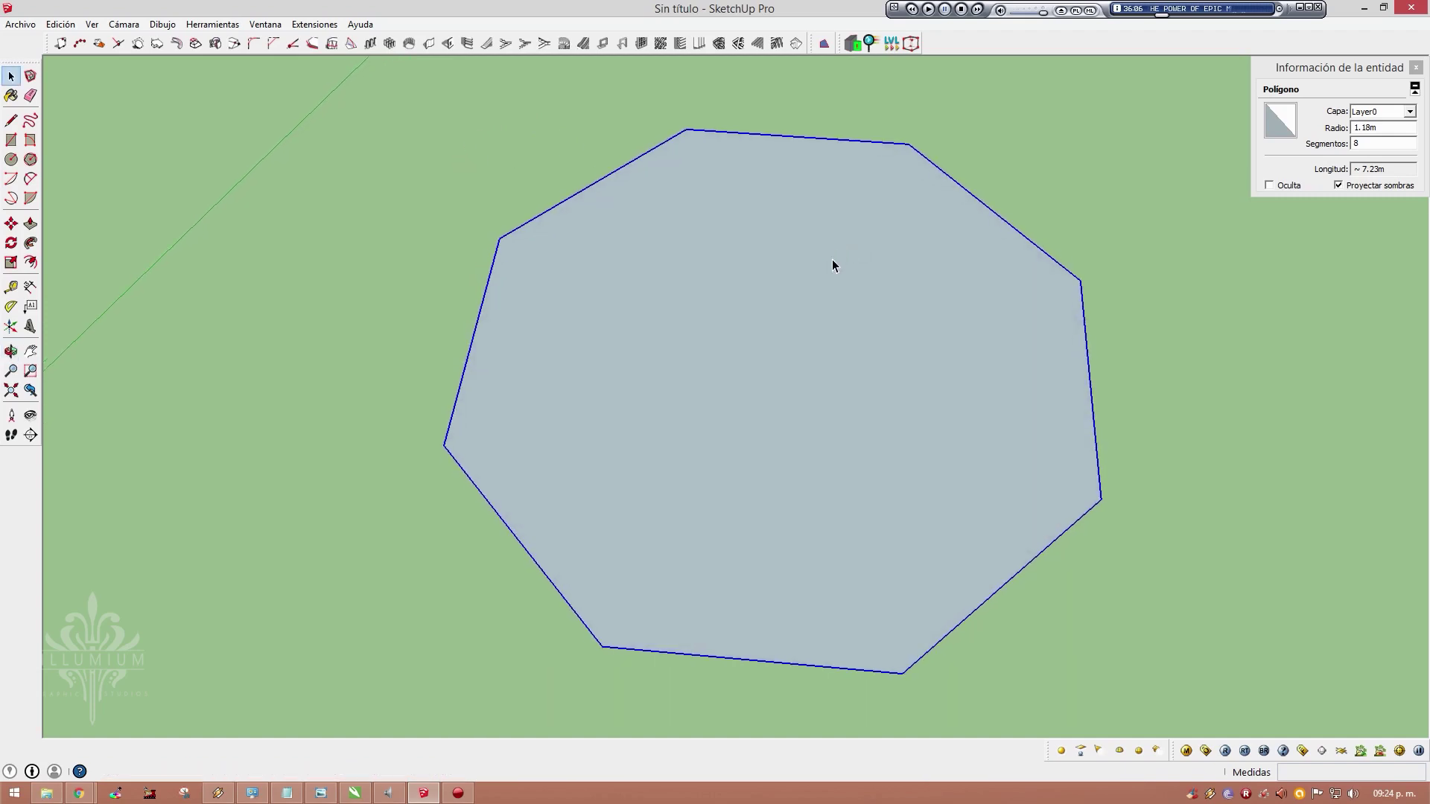
click(1359, 143)
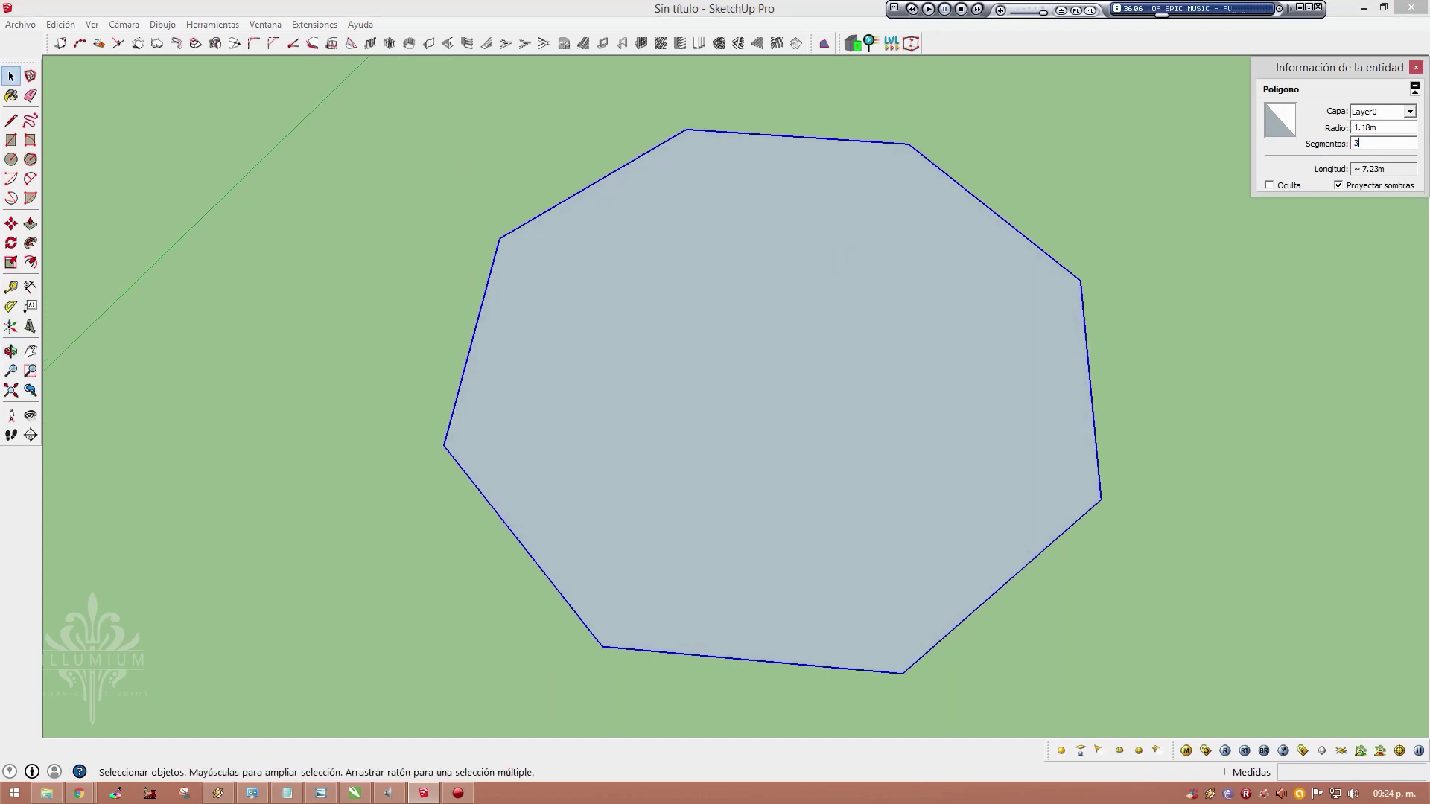
text(3)
key(Return)
Undo the side-count changes and the polygon, leaving only the figure and axes
mouse_move(834, 376)
middle_down()
mouse_move(708, 370)
mouse_move(677, 344)
middle_up()
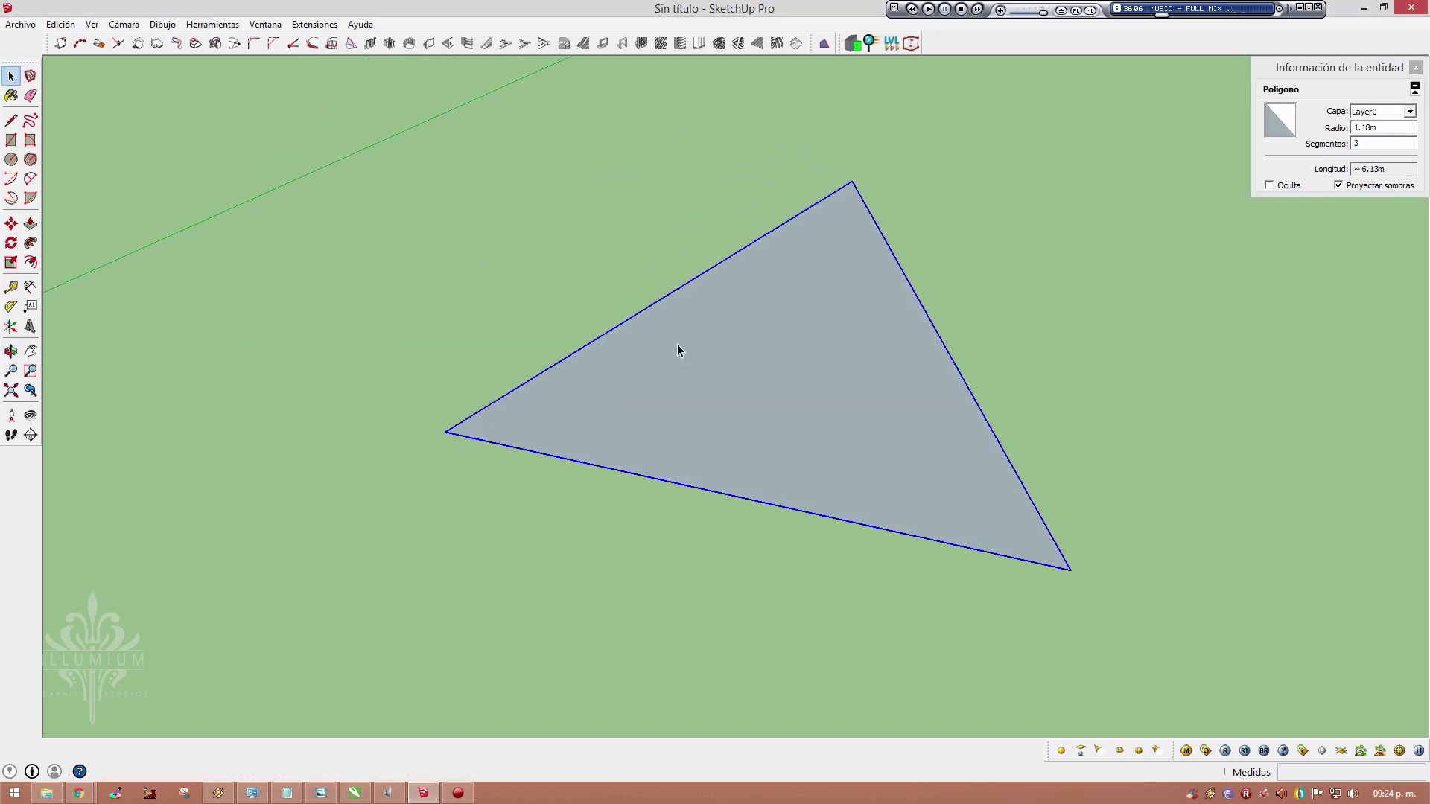
key(ctrl+z)
key(ctrl+z)
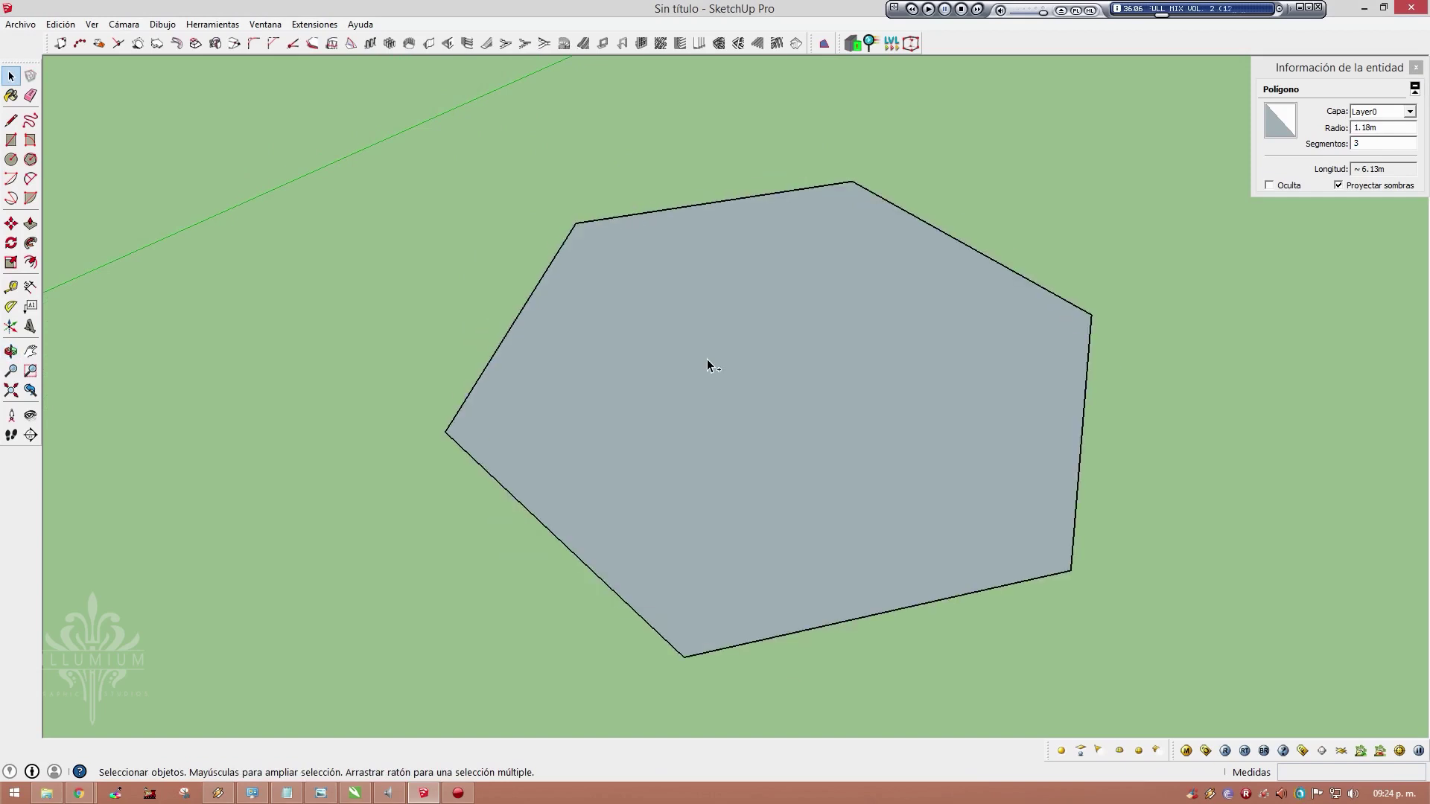
key(ctrl+z)
mouse_move(557, 376)
middle_down()
mouse_move(635, 343)
mouse_move(699, 355)
mouse_move(645, 374)
mouse_move(613, 286)
mouse_move(897, 216)
mouse_move(932, 240)
mouse_move(602, 262)
middle_up()
scroll(659, 266, down, 2)
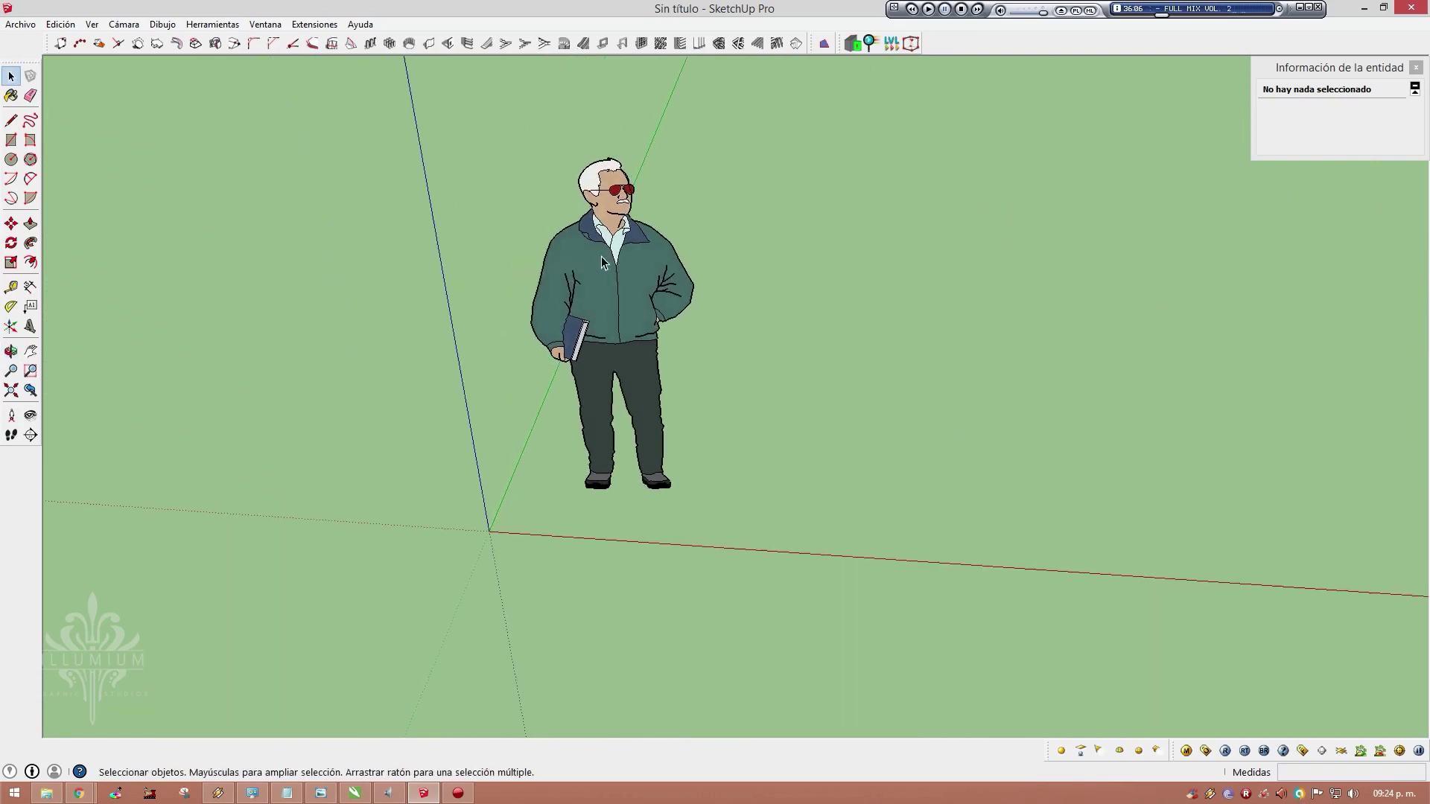
Draw a trial half-circle arc from a centre point, then undo it
click(11, 180)
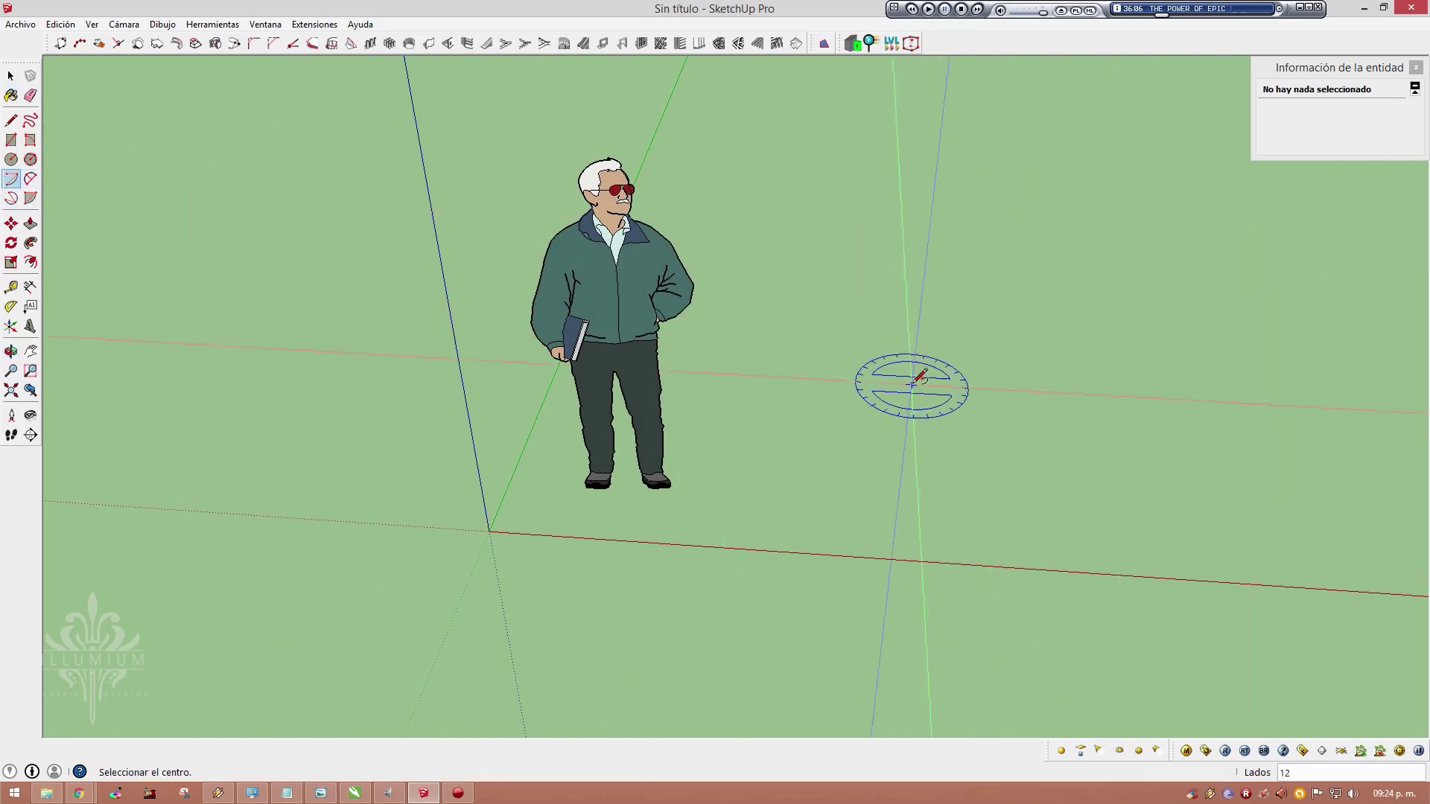
scroll(927, 366, down, 1)
middle_drag(1239, 306, 942, 329)
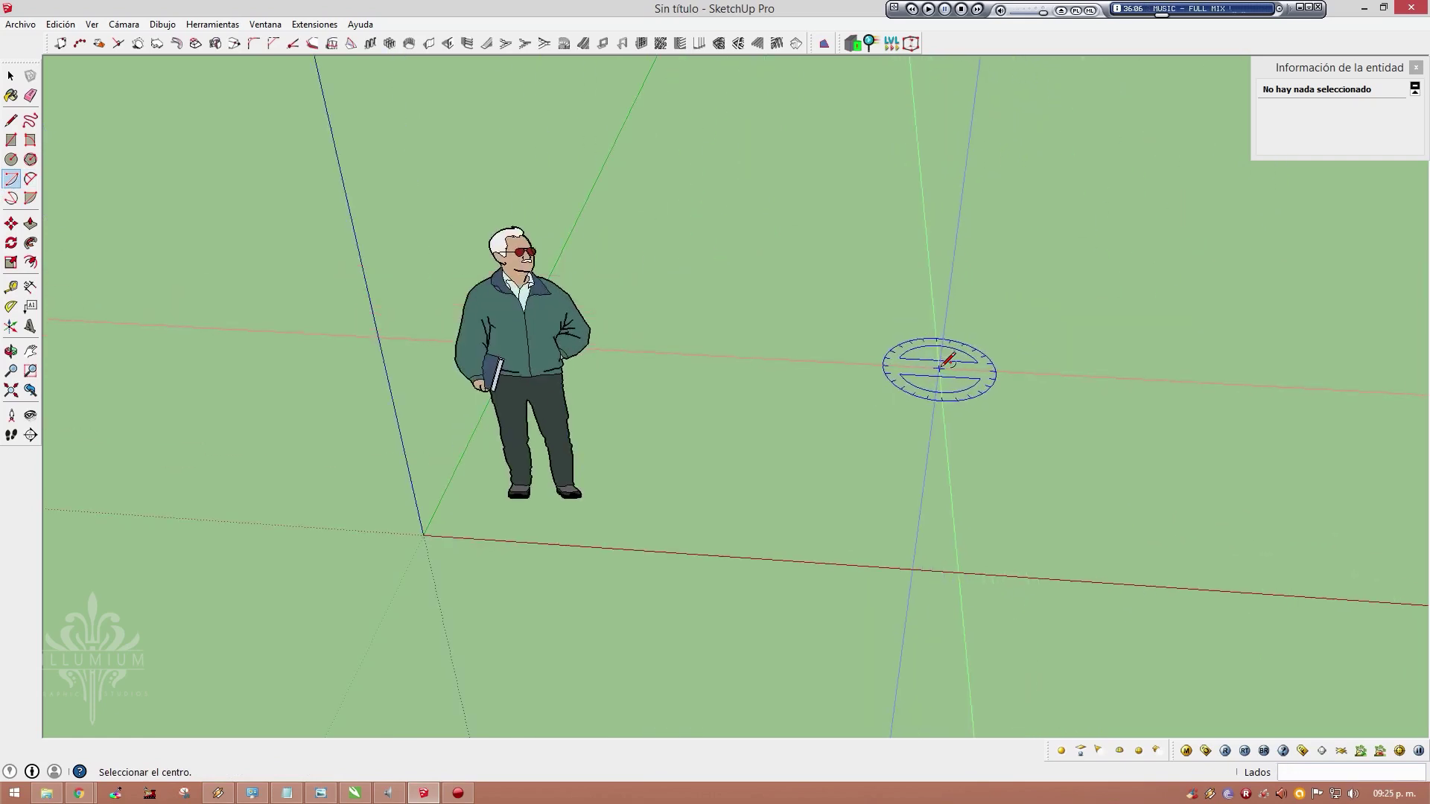
click(940, 368)
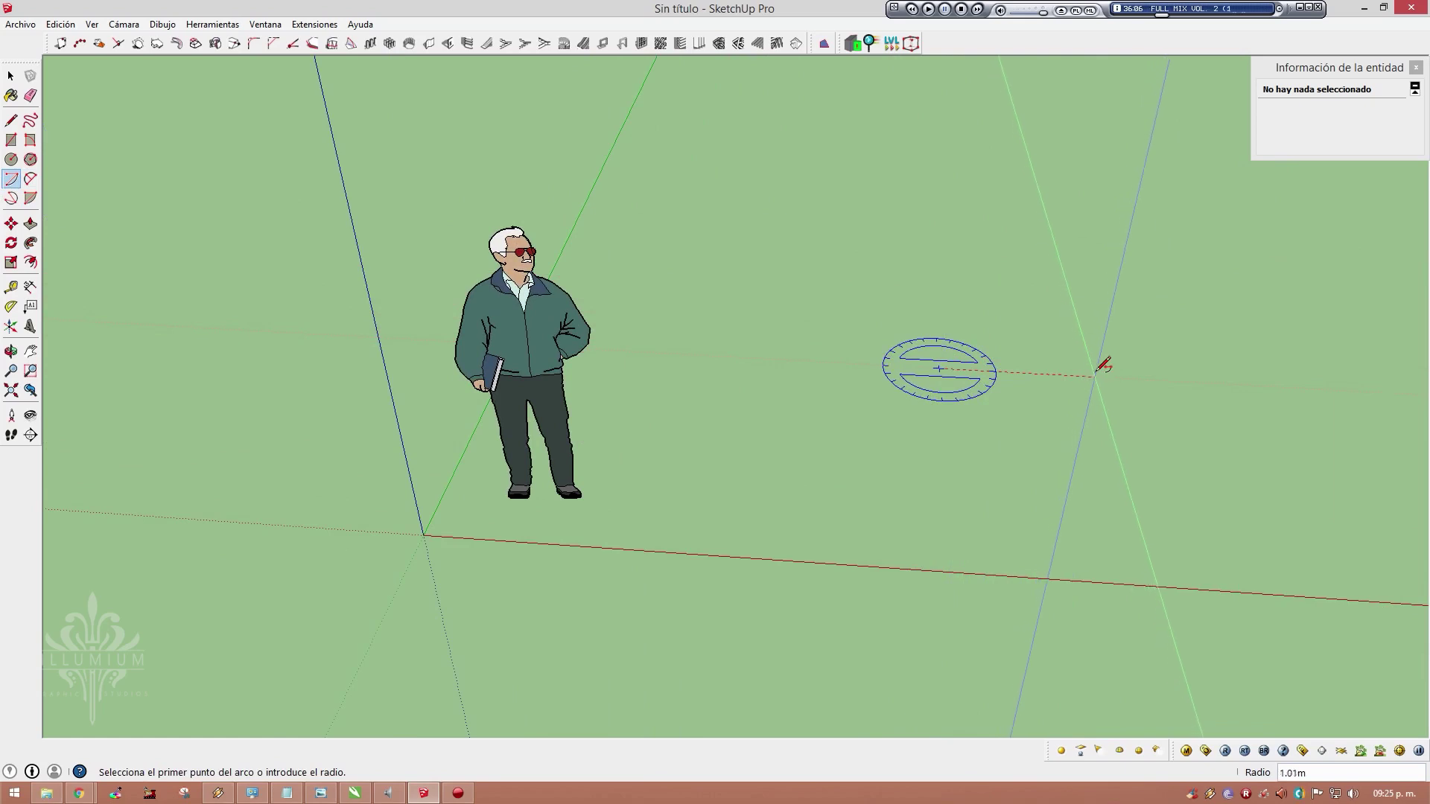
click(1098, 376)
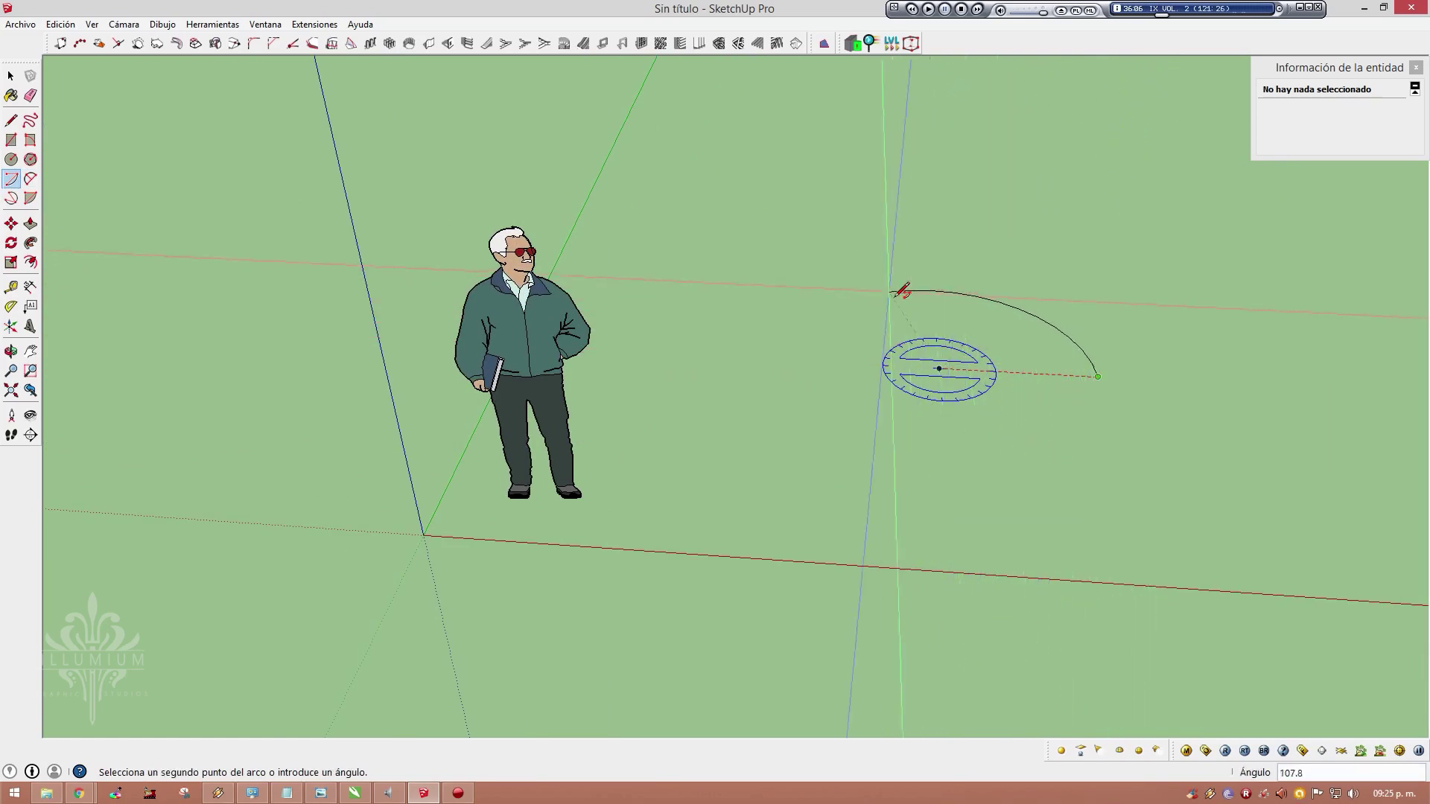
click(785, 357)
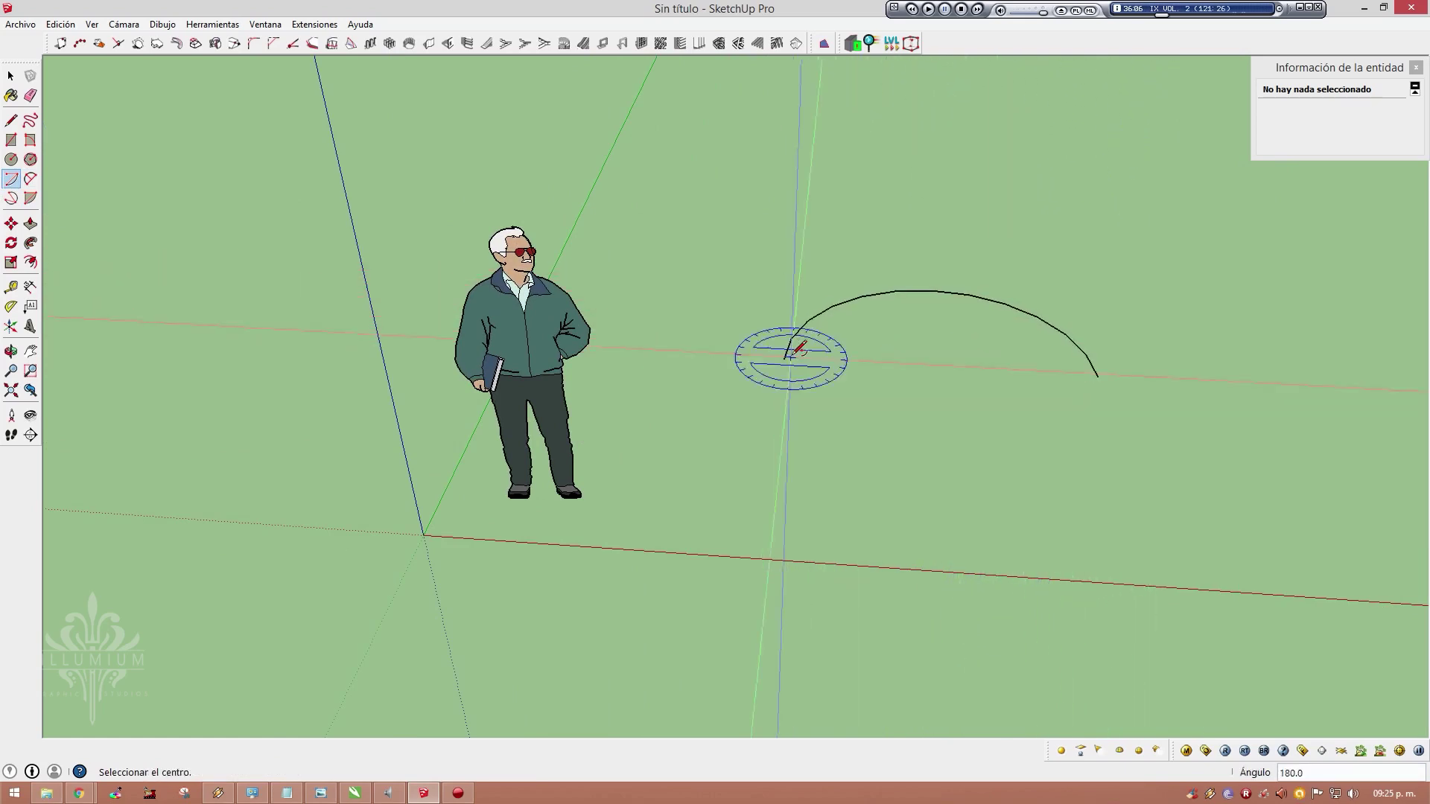
key(space)
middle_drag(972, 321, 976, 481)
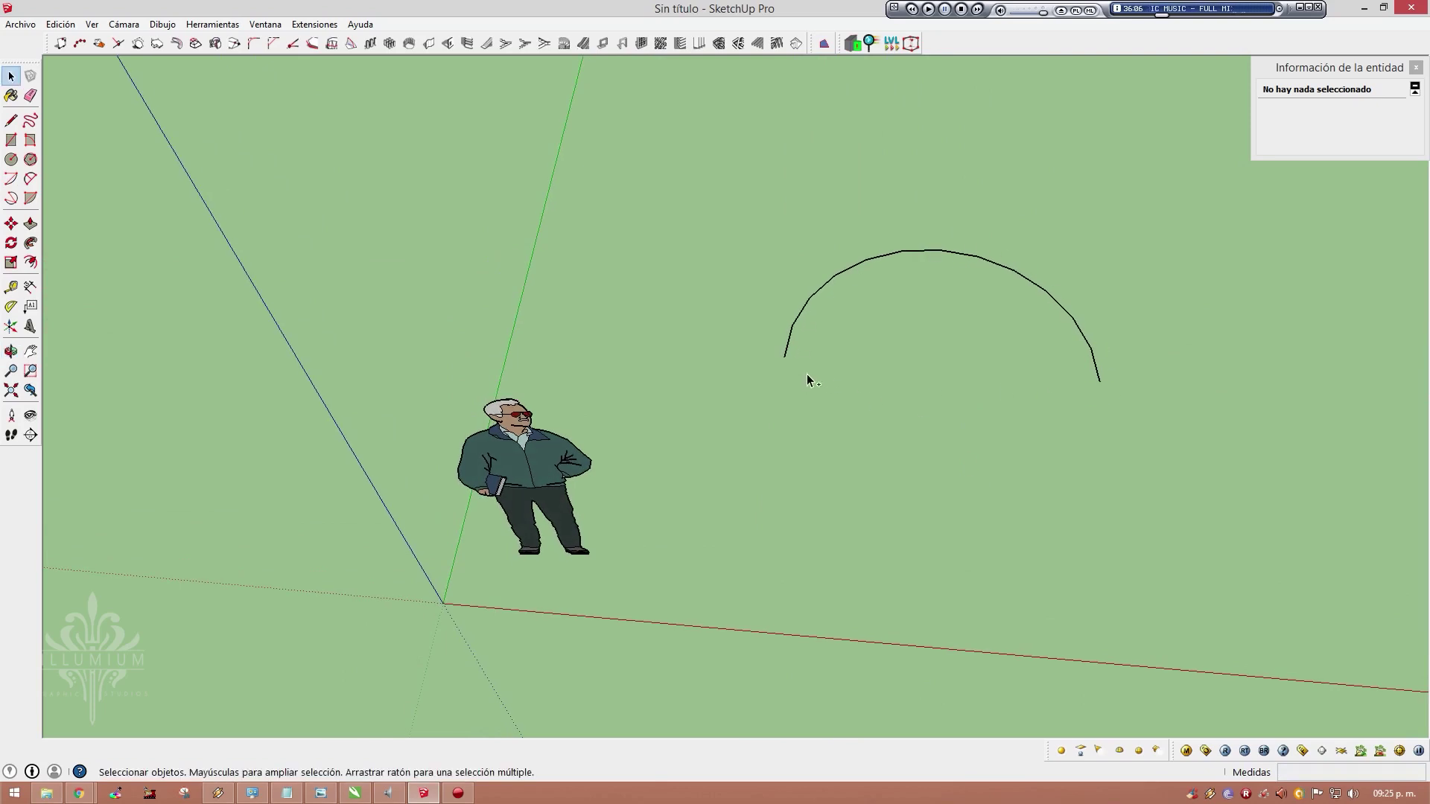
key(ctrl+z)
Draw a trial two-point arc right of the figure, then undo it
click(31, 179)
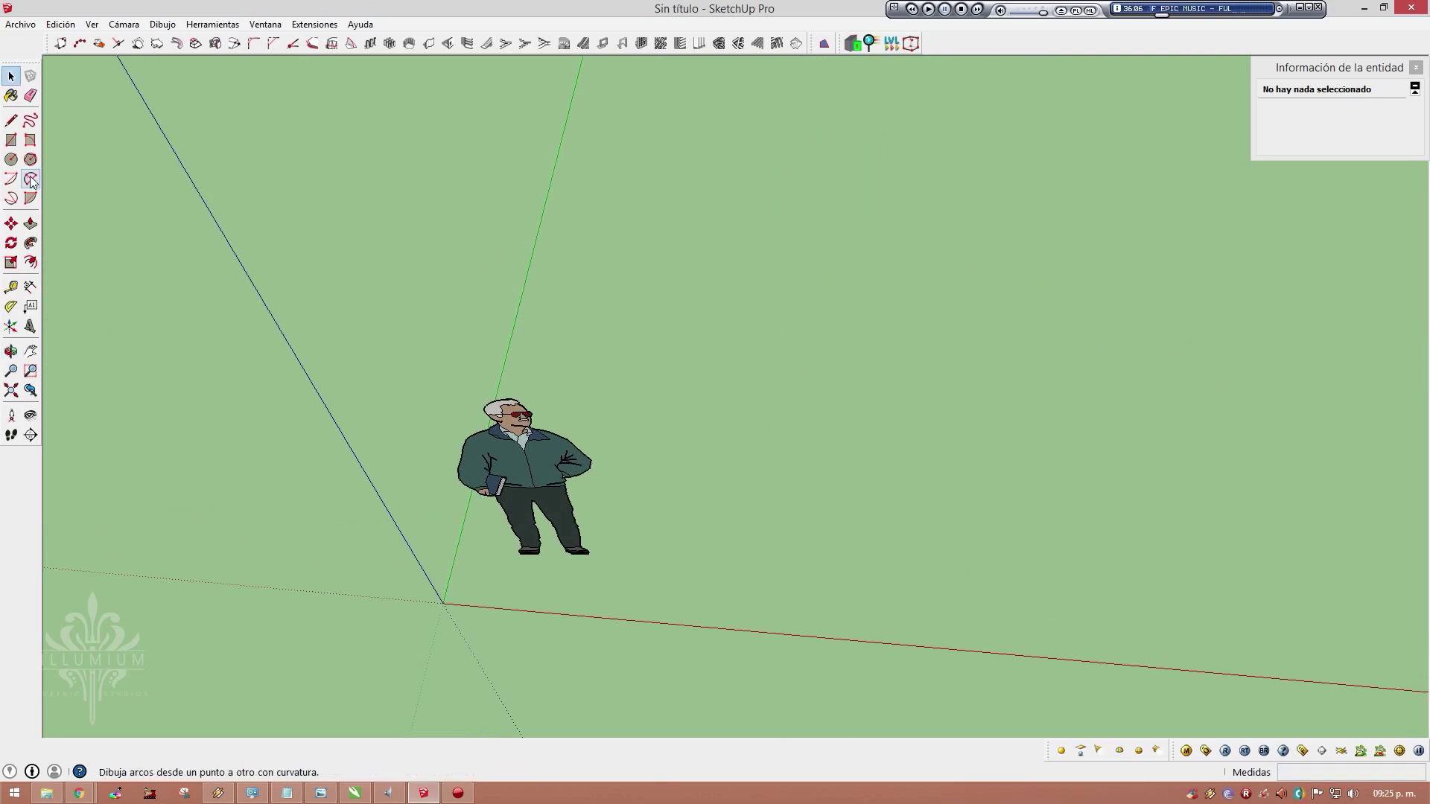
key(l)
click(810, 339)
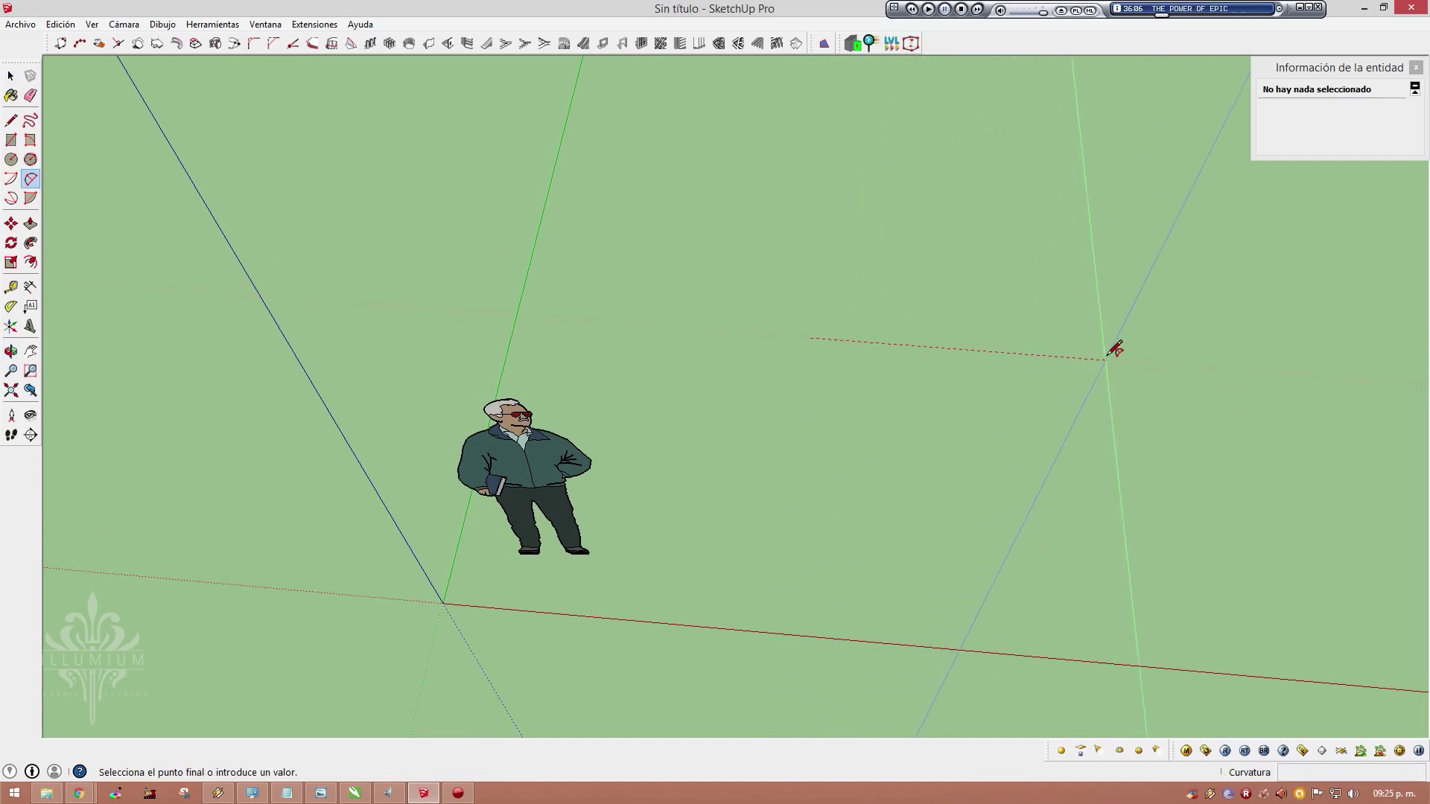
click(1104, 360)
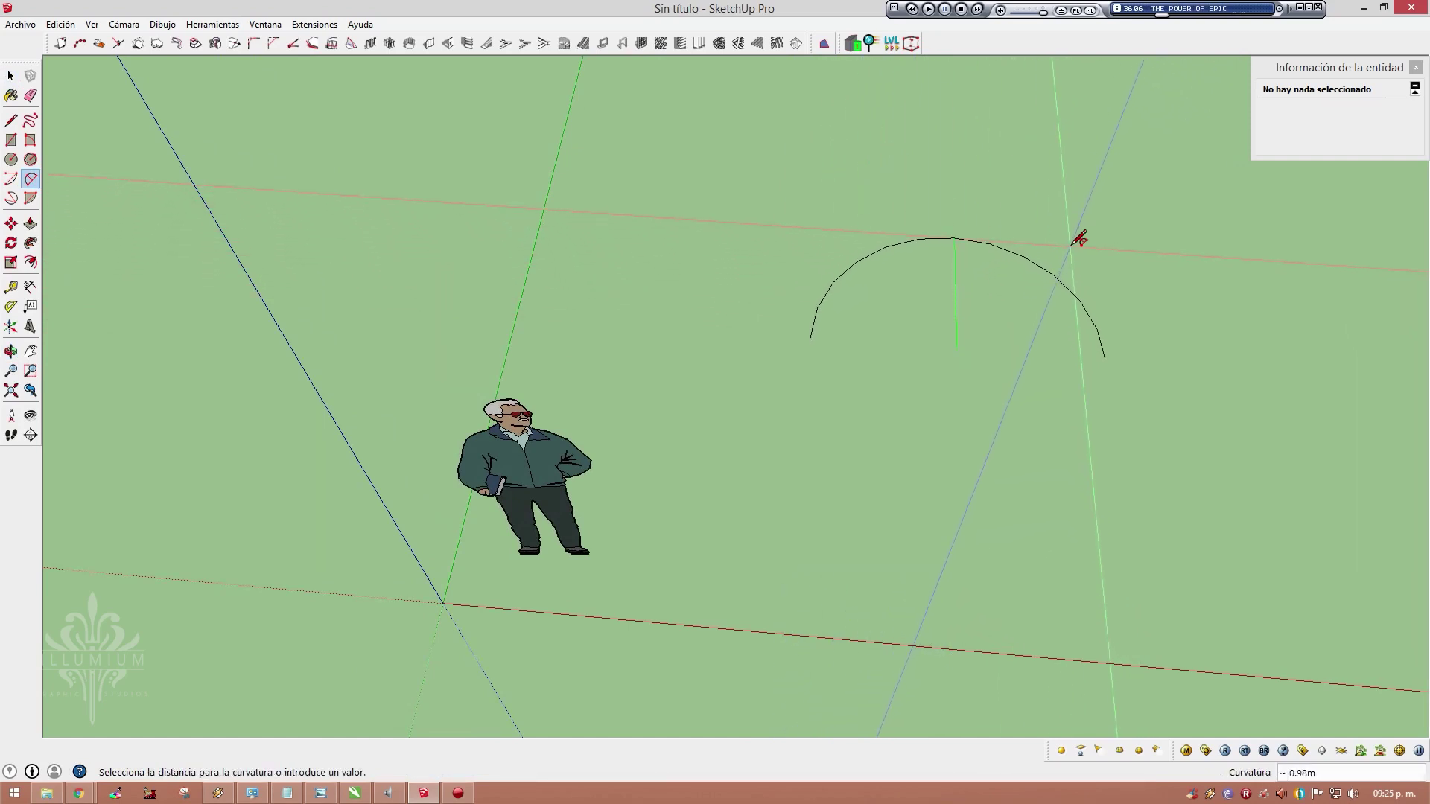
click(1074, 234)
key(space)
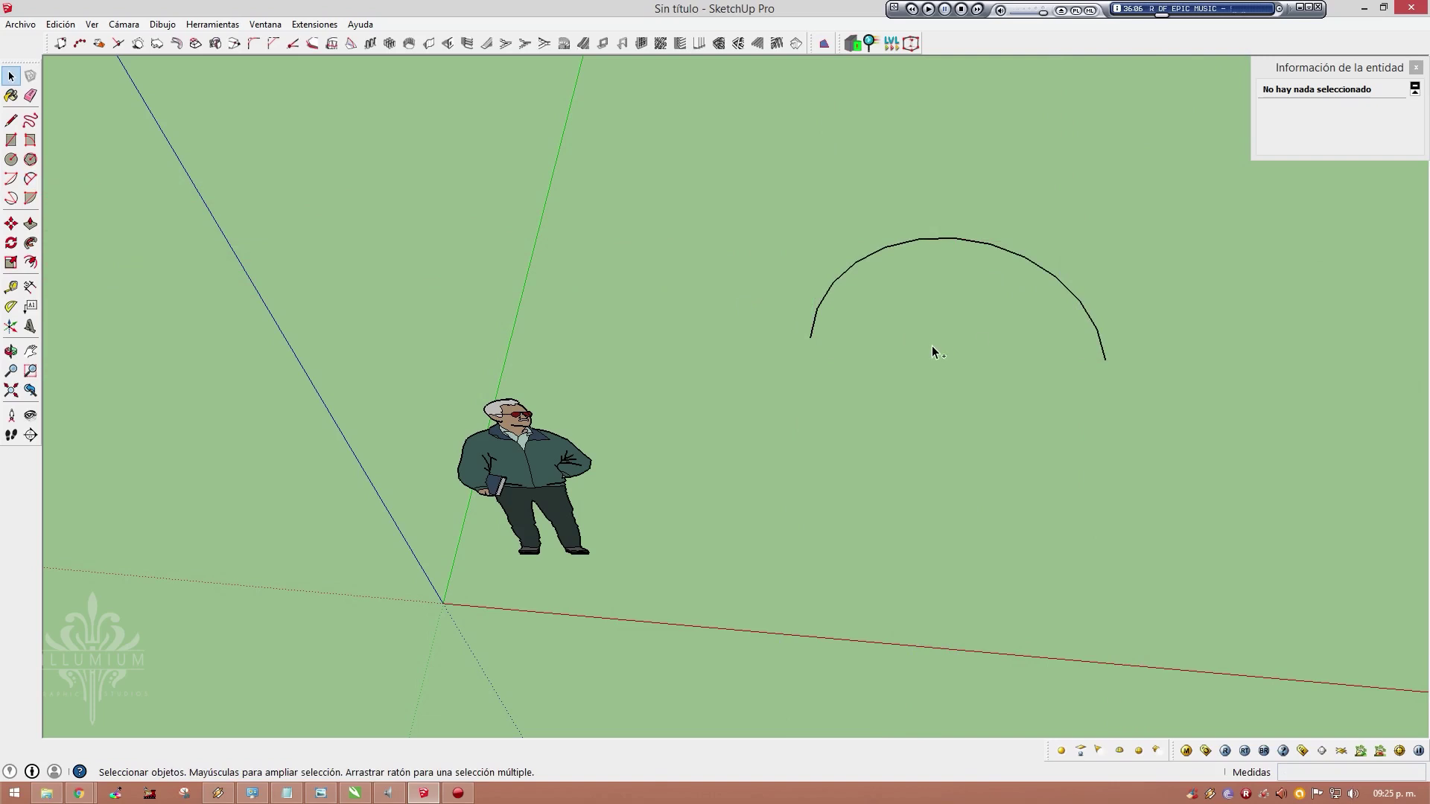
key(ctrl+z)
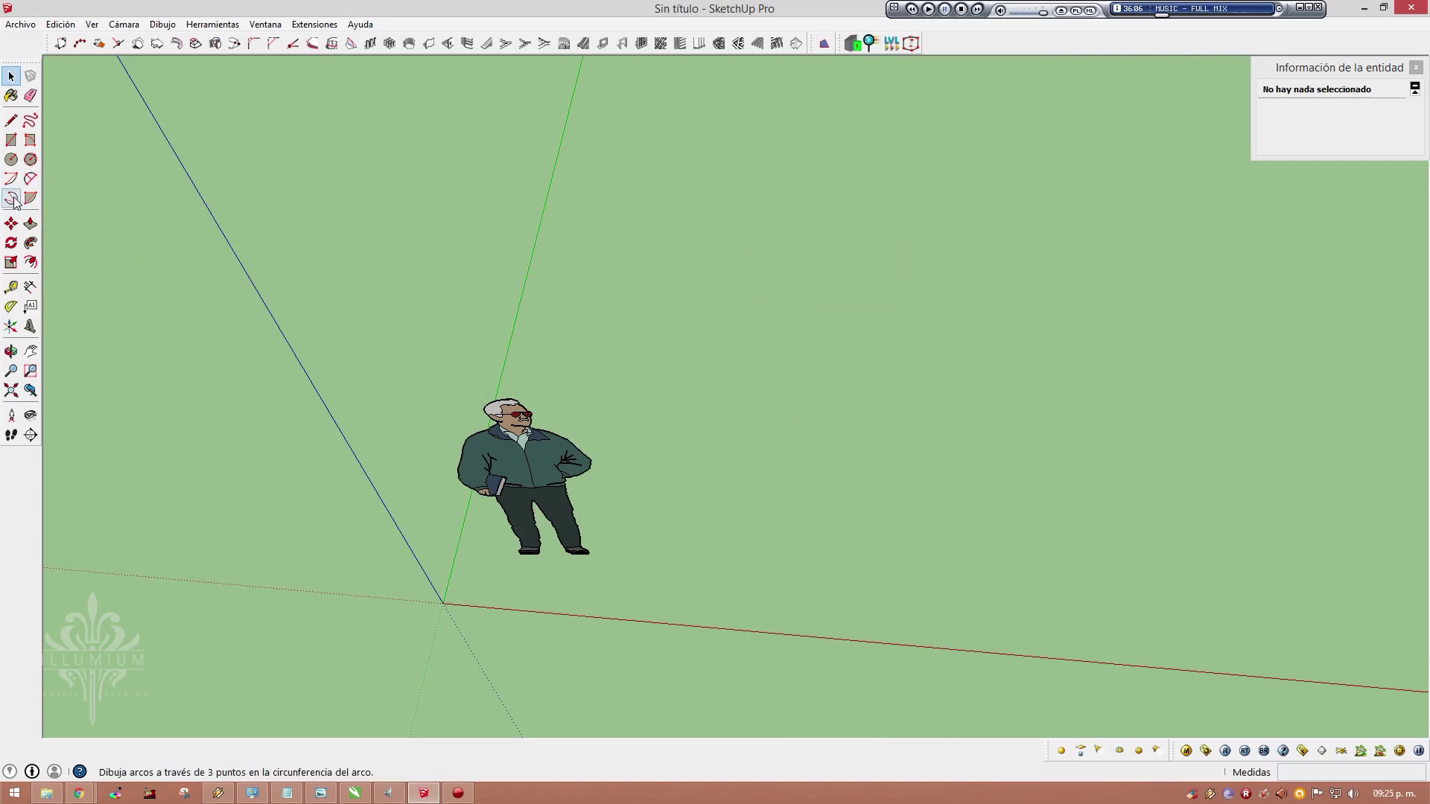
click(30, 198)
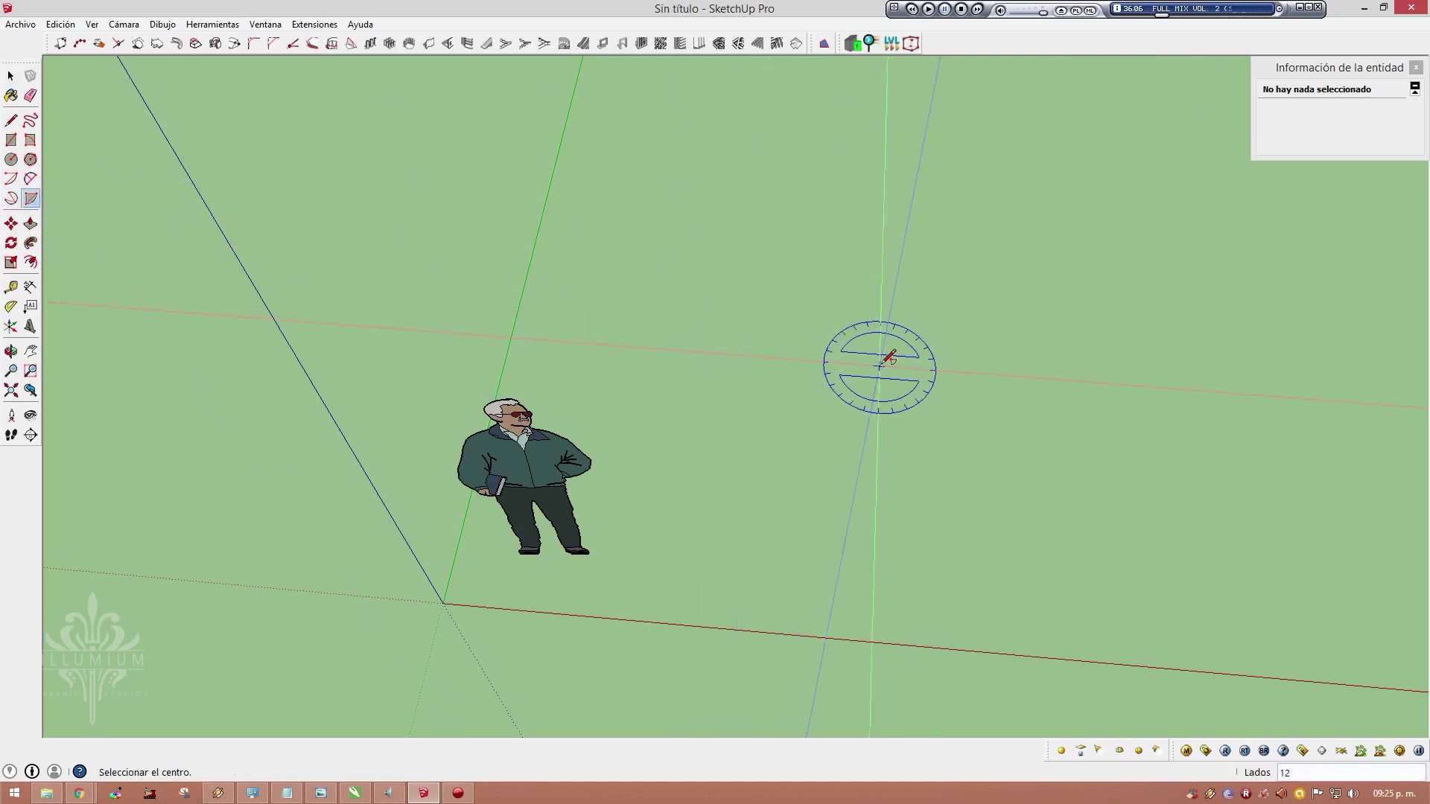
click(844, 339)
click(980, 347)
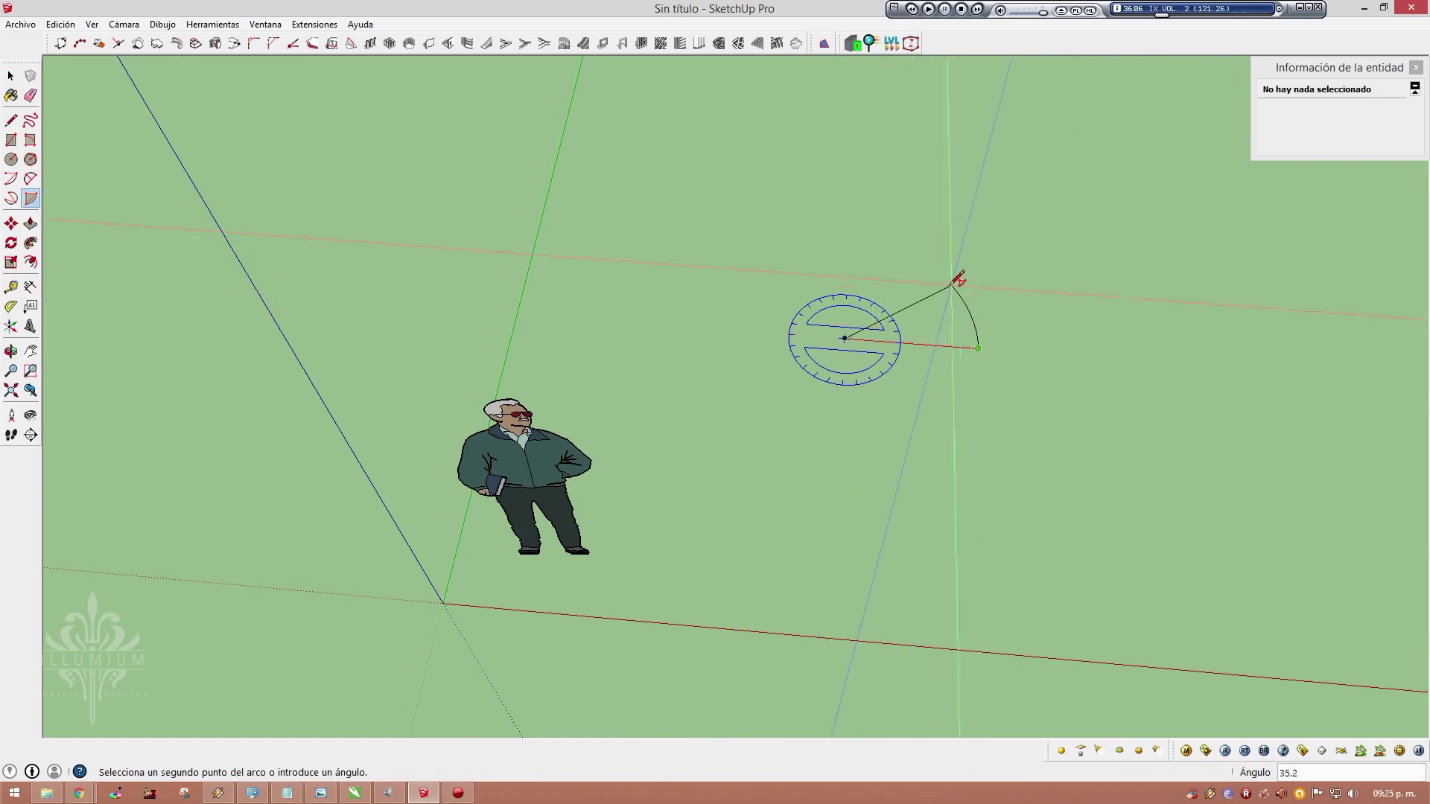
click(728, 323)
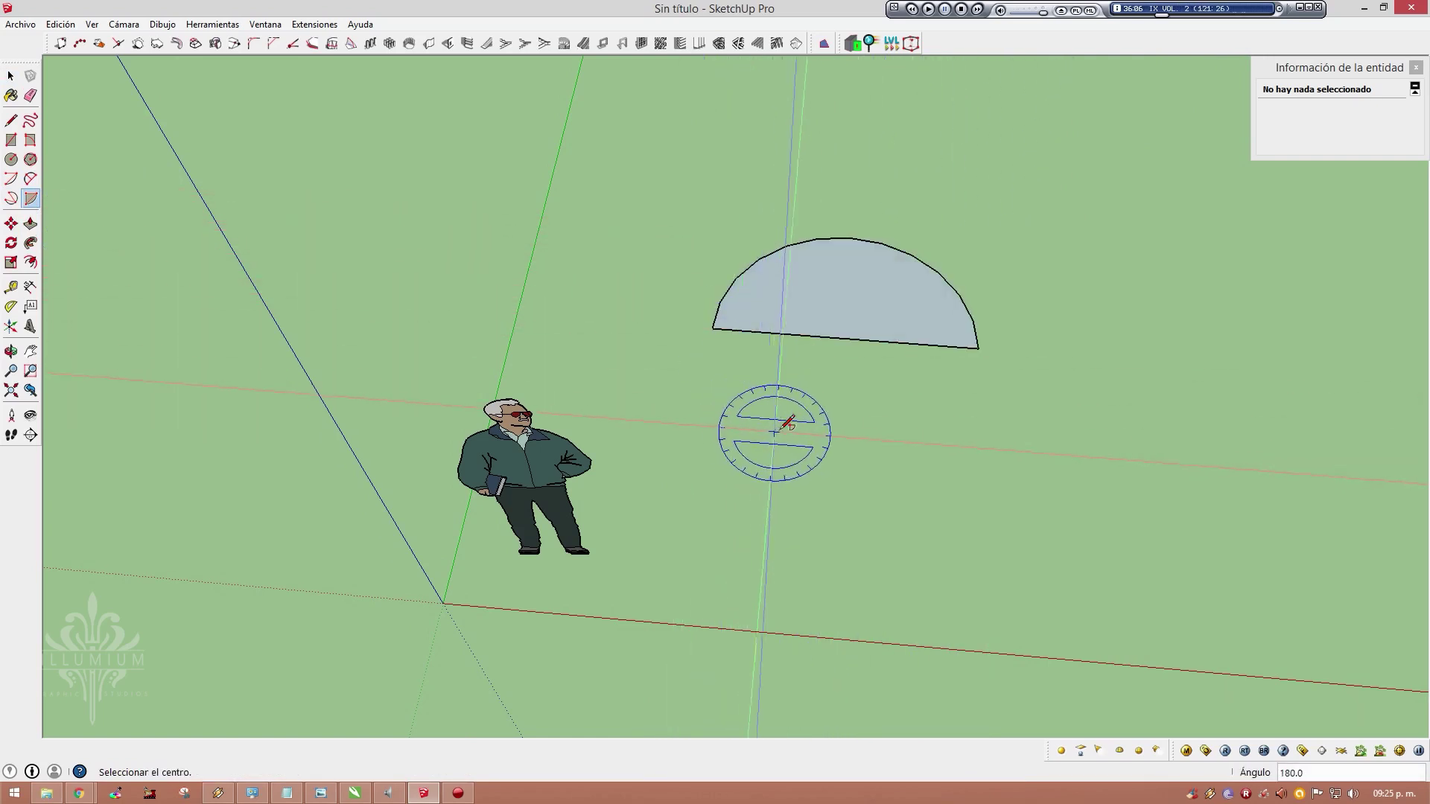
key(space)
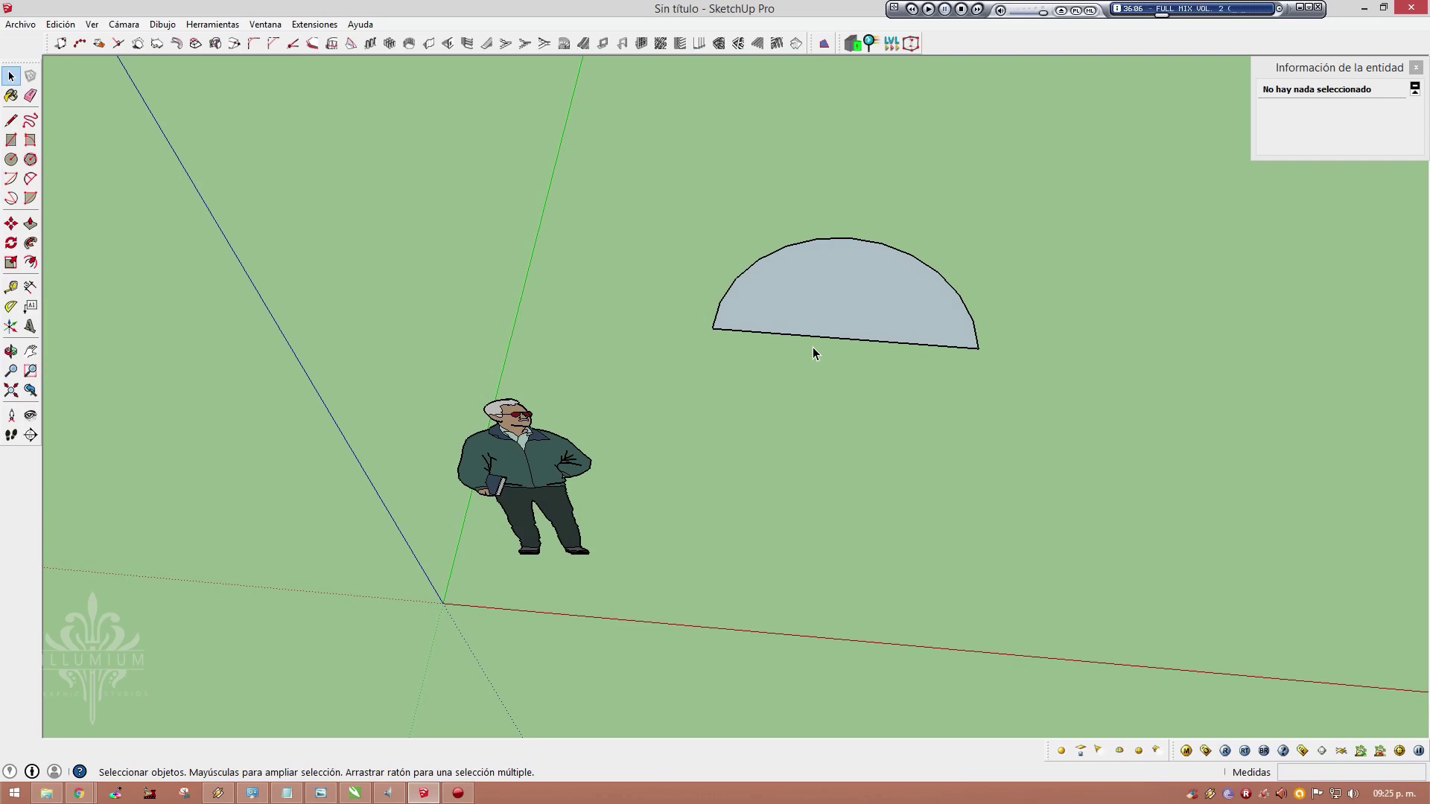
scroll(815, 280, up, 1)
scroll(837, 274, up, 2)
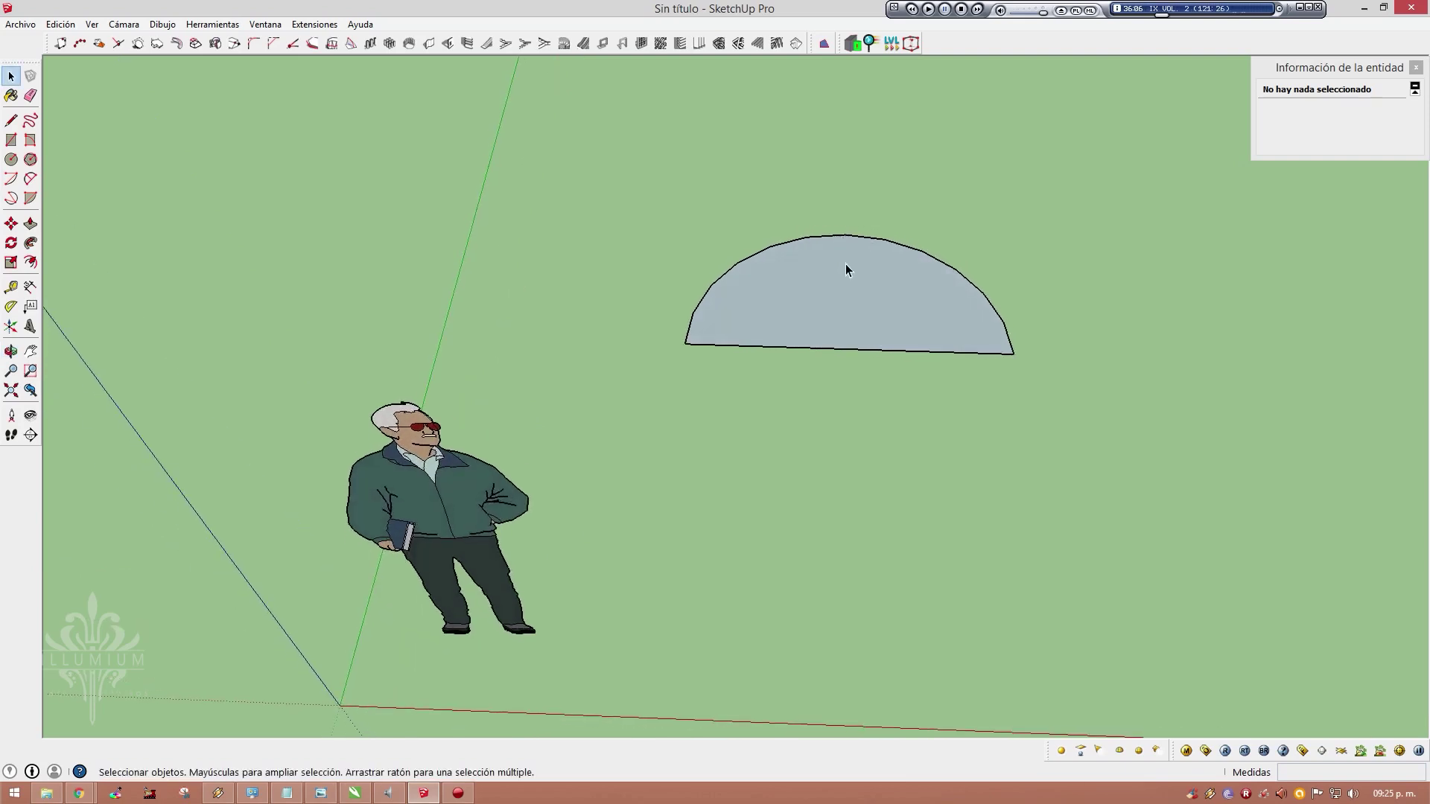
mouse_move(847, 264)
middle_down()
mouse_move(852, 319)
mouse_move(855, 295)
middle_up()
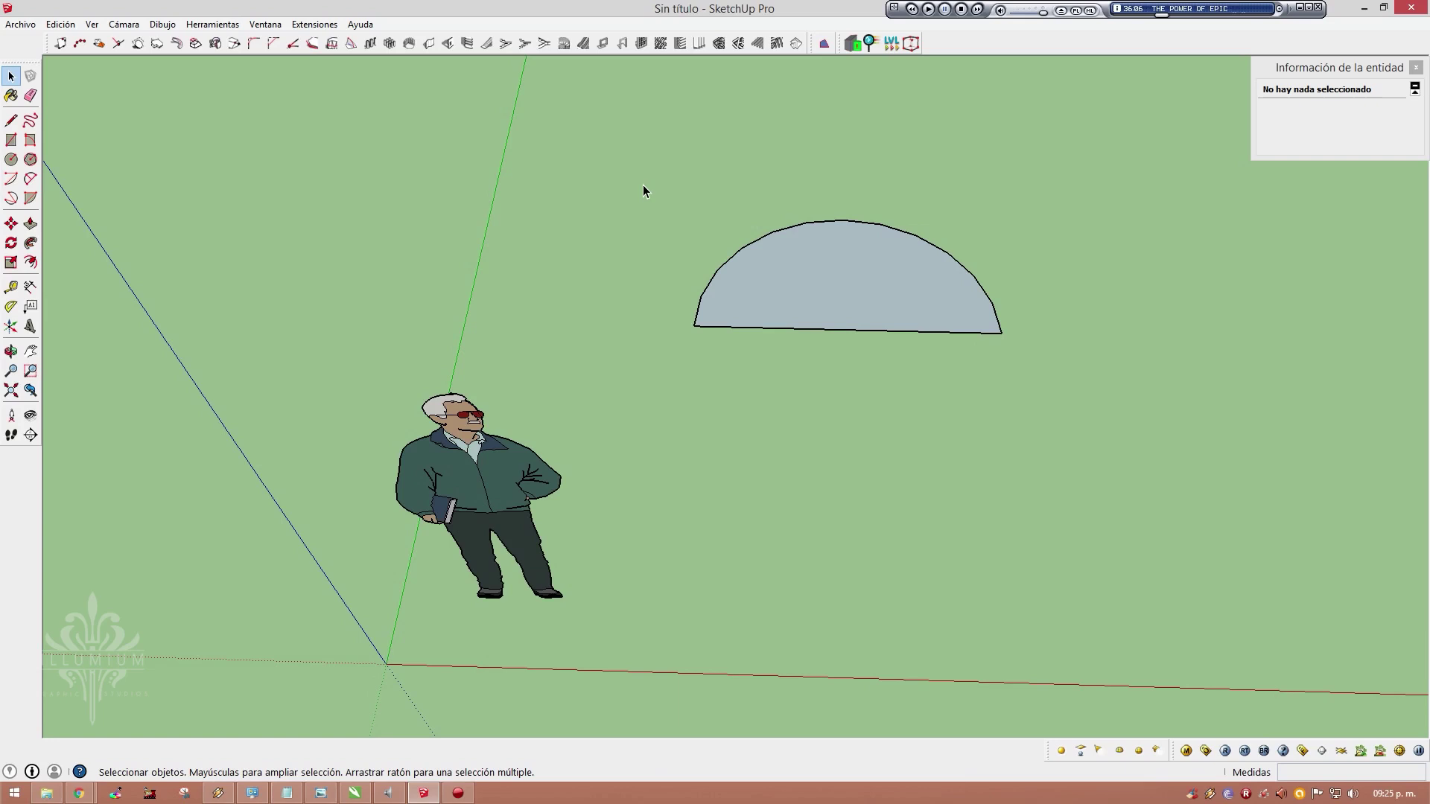
drag(644, 187, 1092, 365)
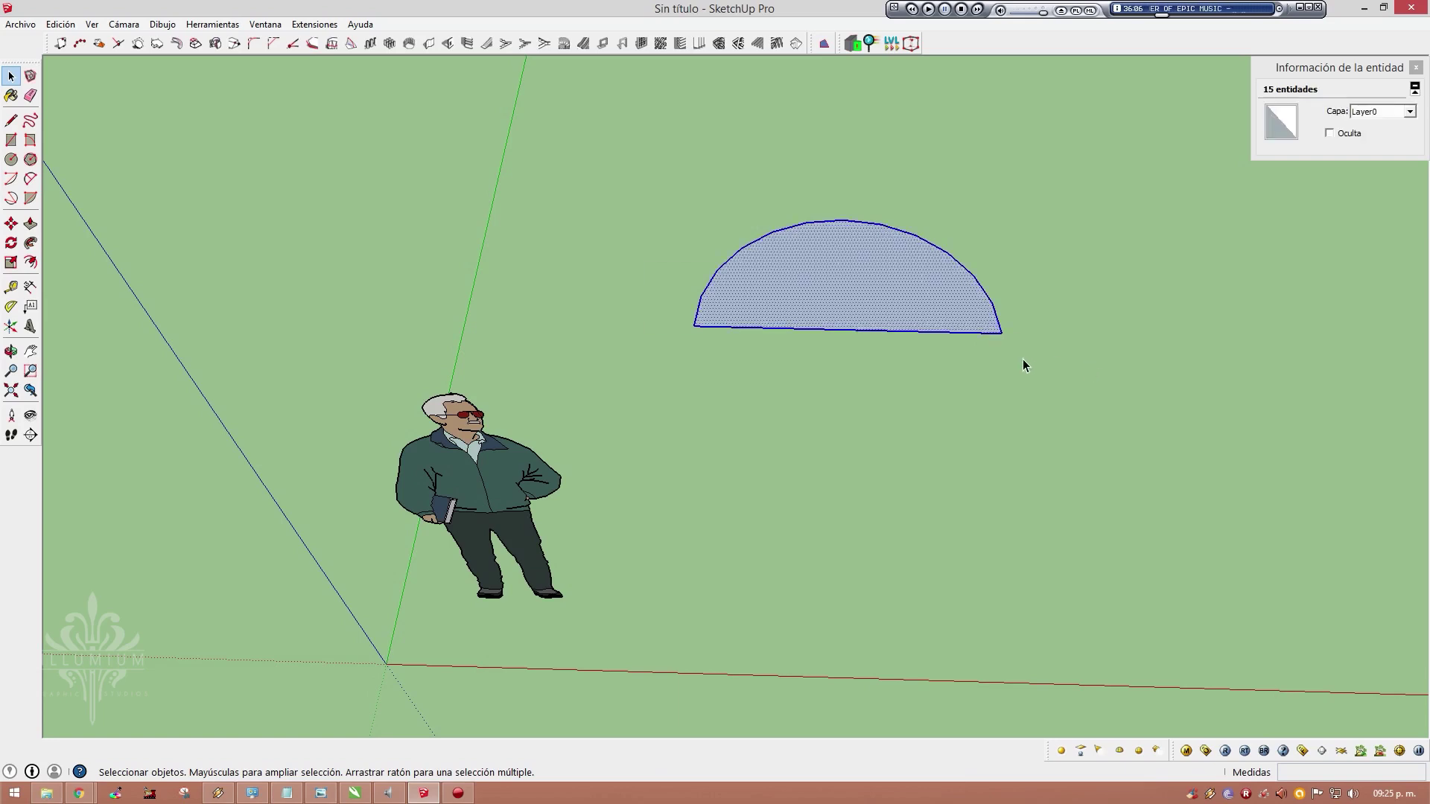
key(Delete)
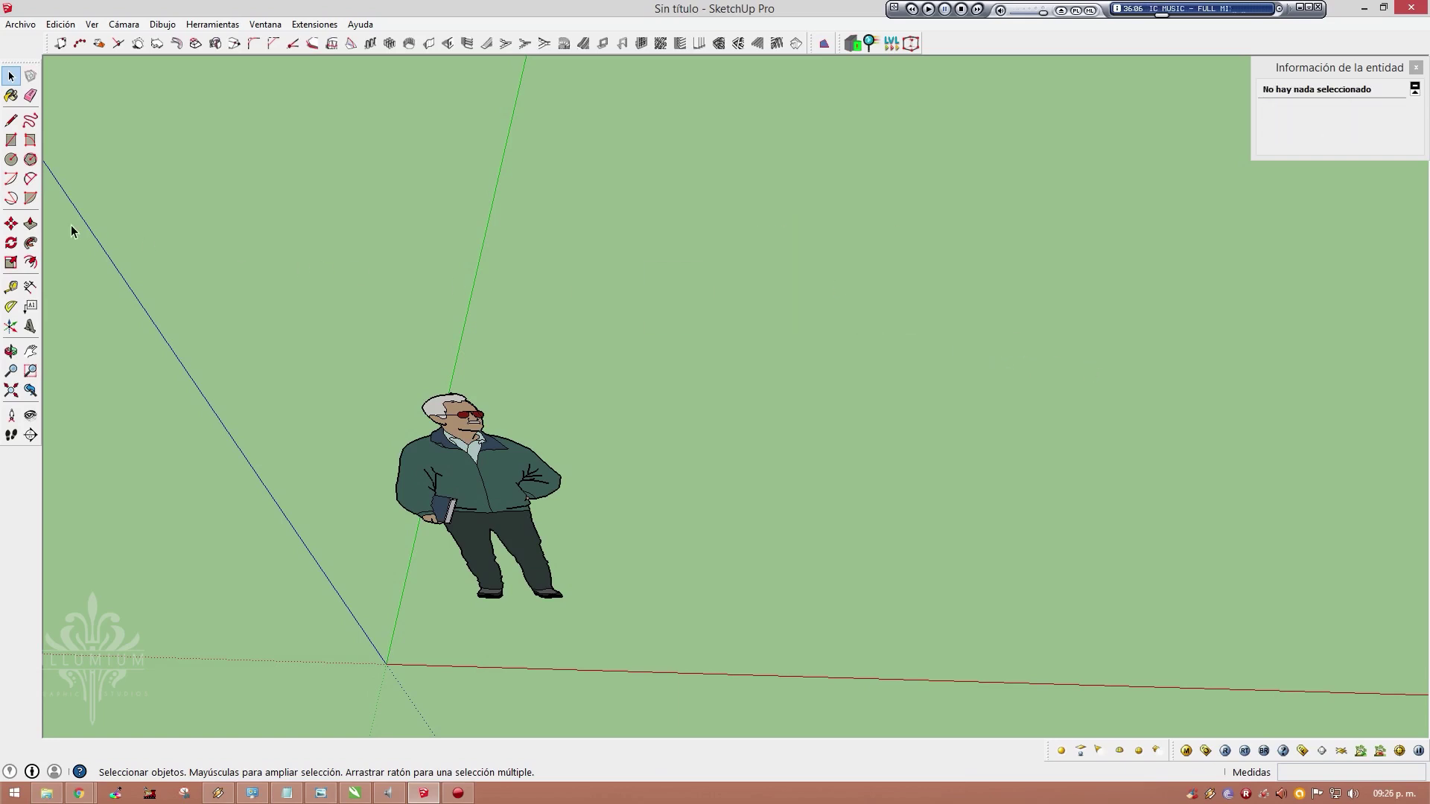
click(11, 198)
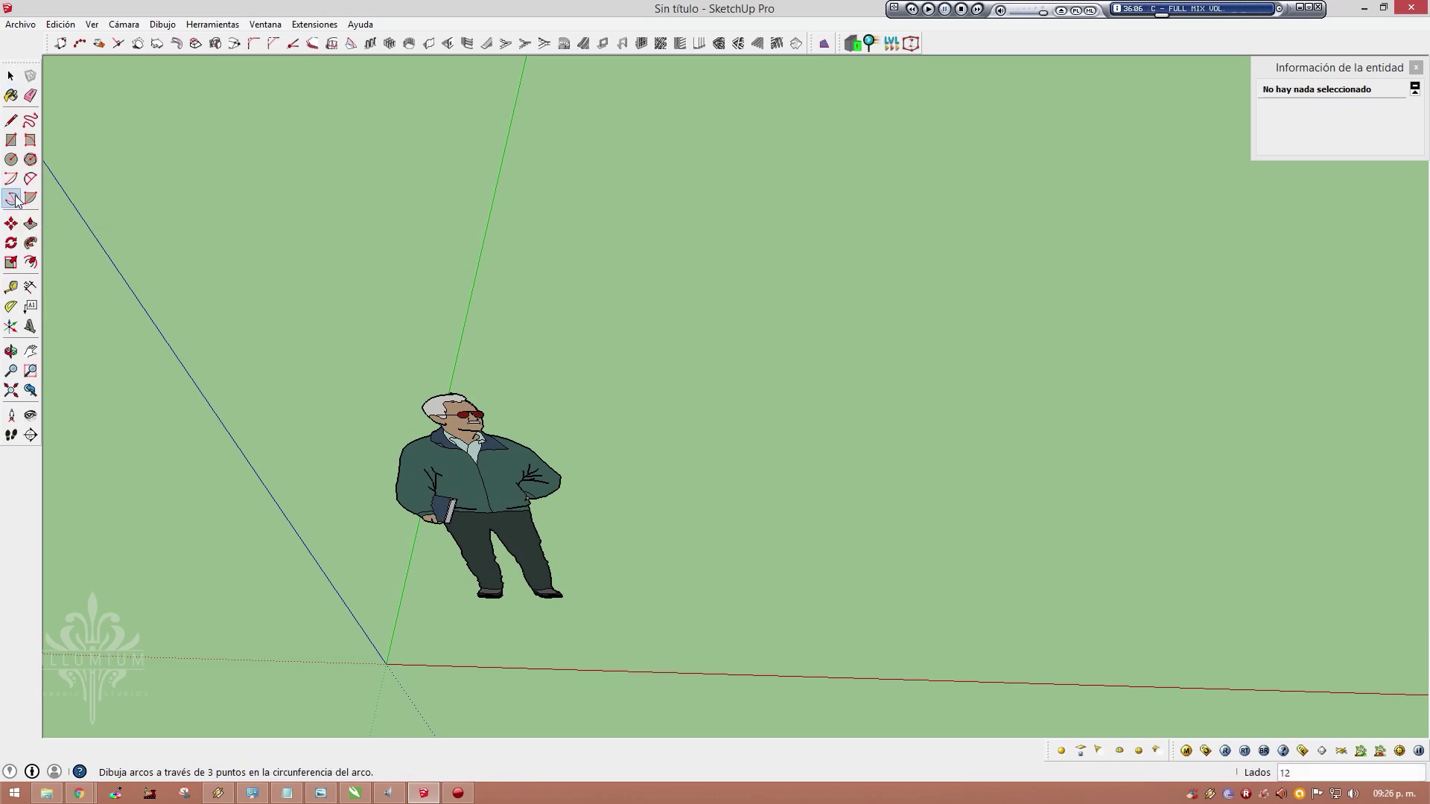
click(866, 309)
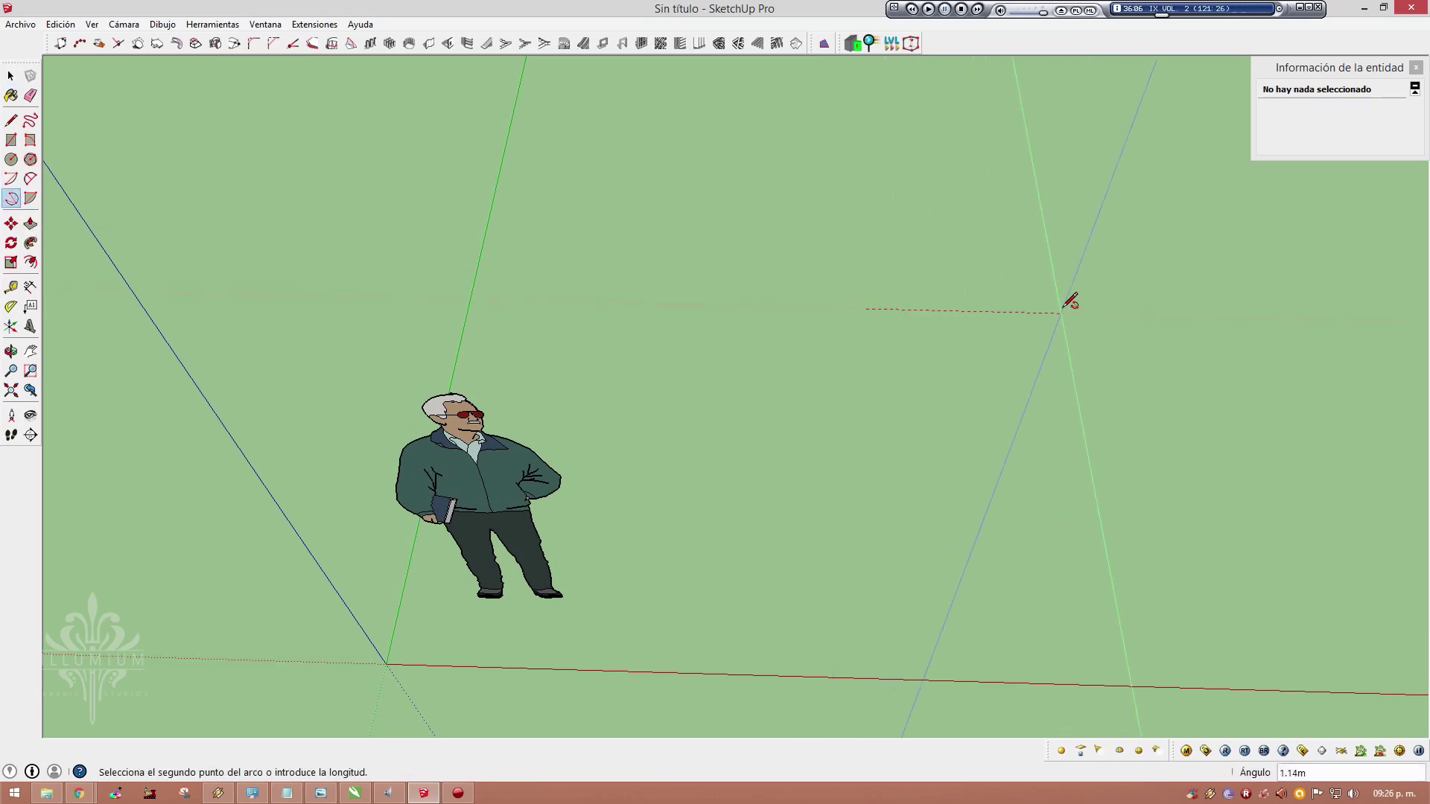
click(1060, 313)
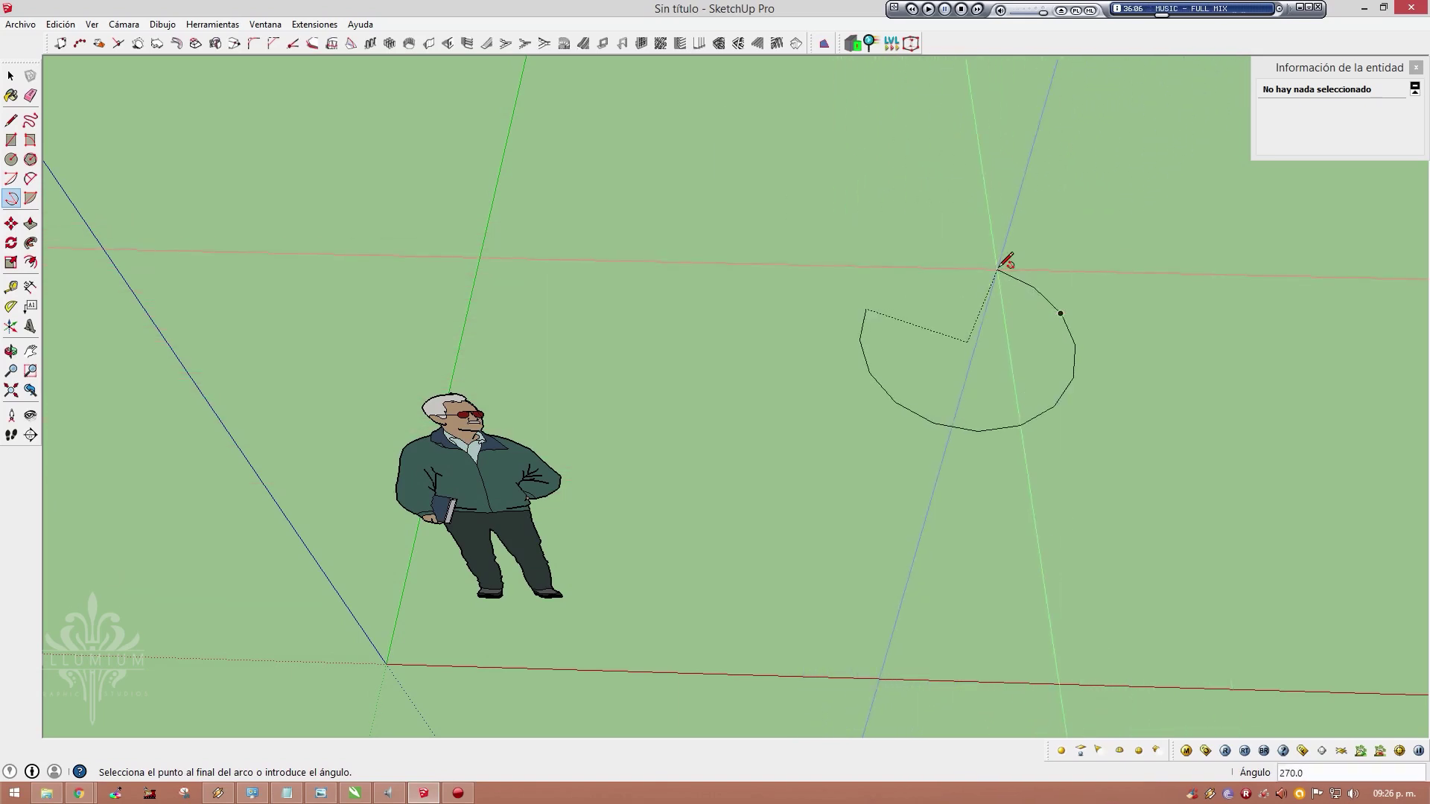
key(Escape)
key(space)
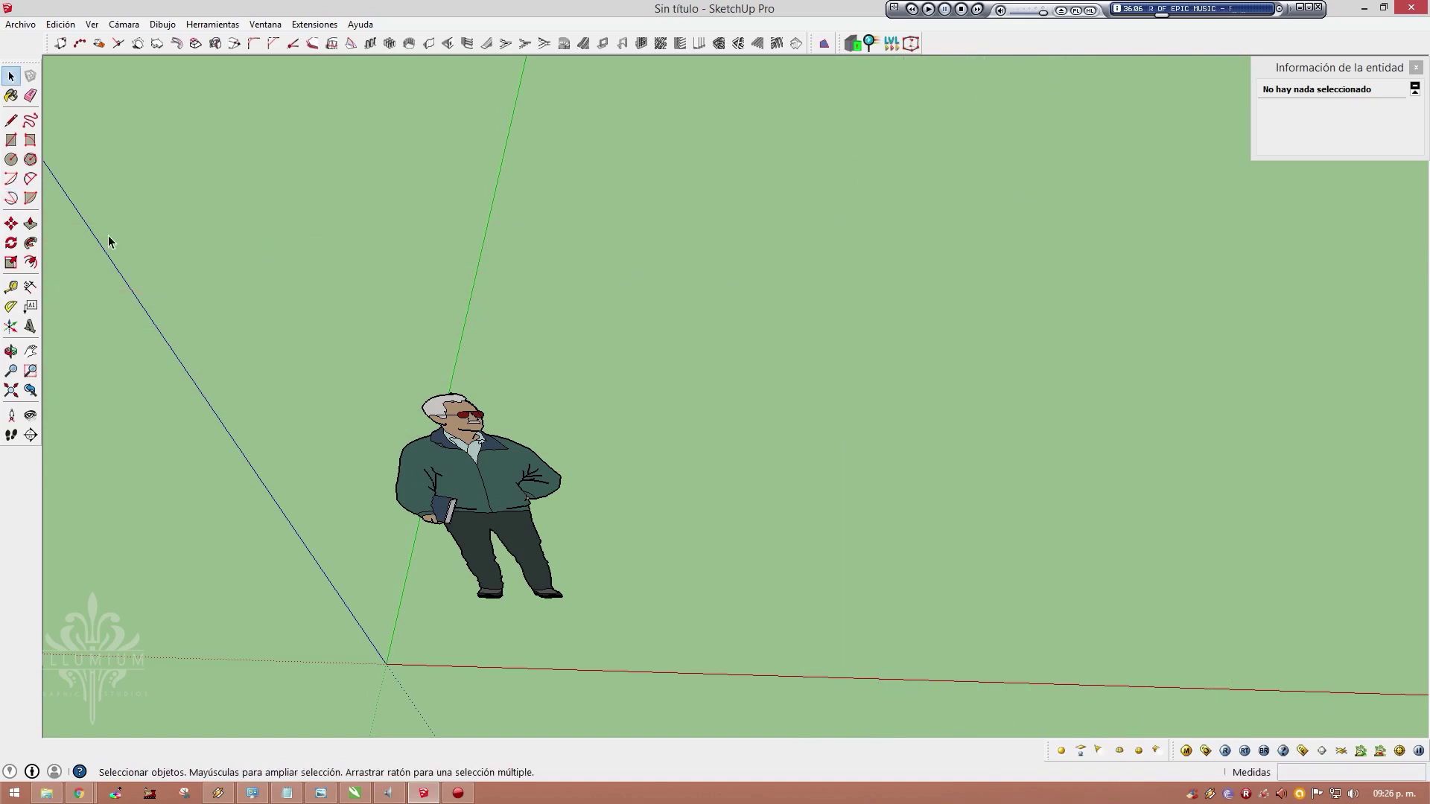
click(11, 179)
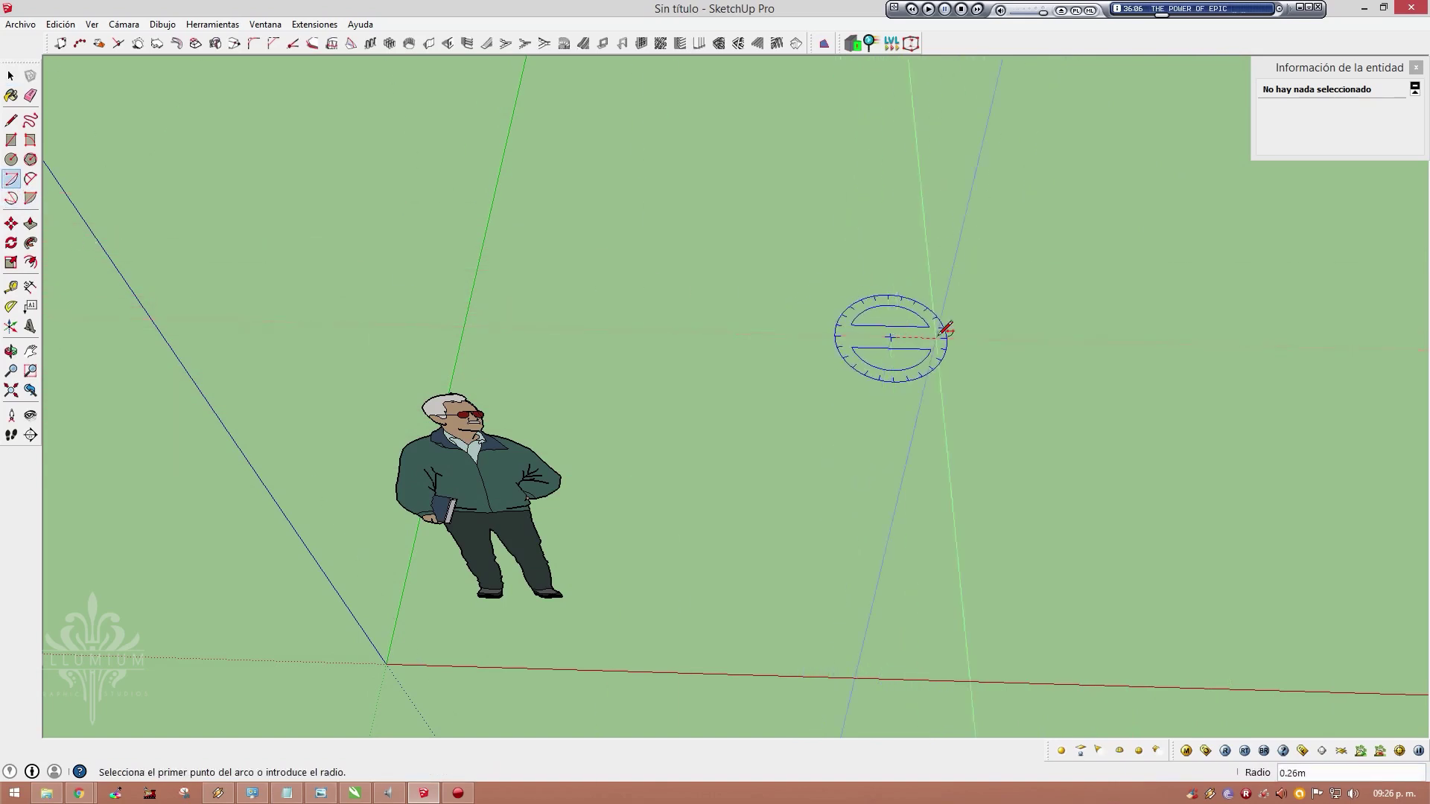
click(997, 340)
click(785, 333)
key(space)
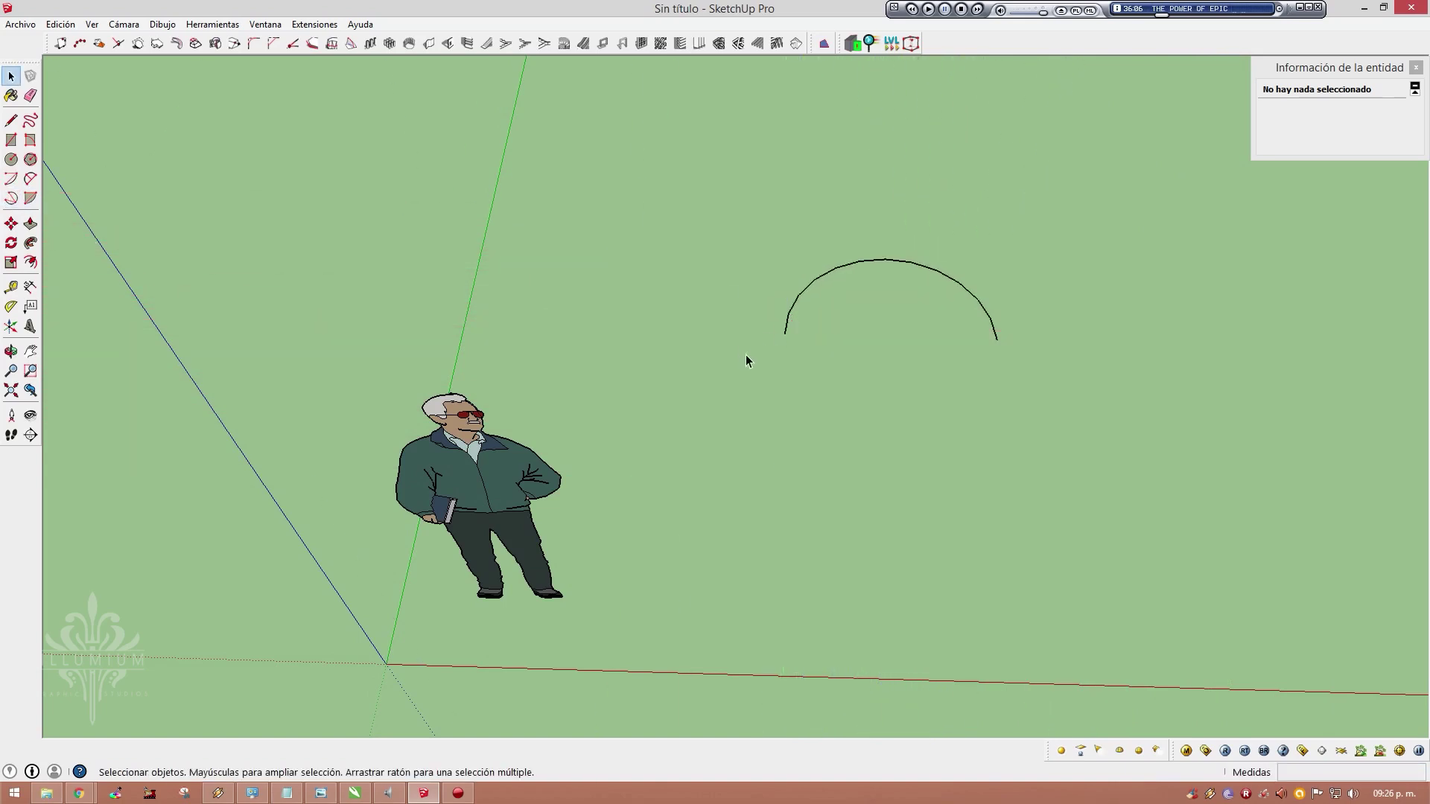
key(ctrl+z)
key(l)
Draw the bottom edge and upright sides of a new outline
click(775, 294)
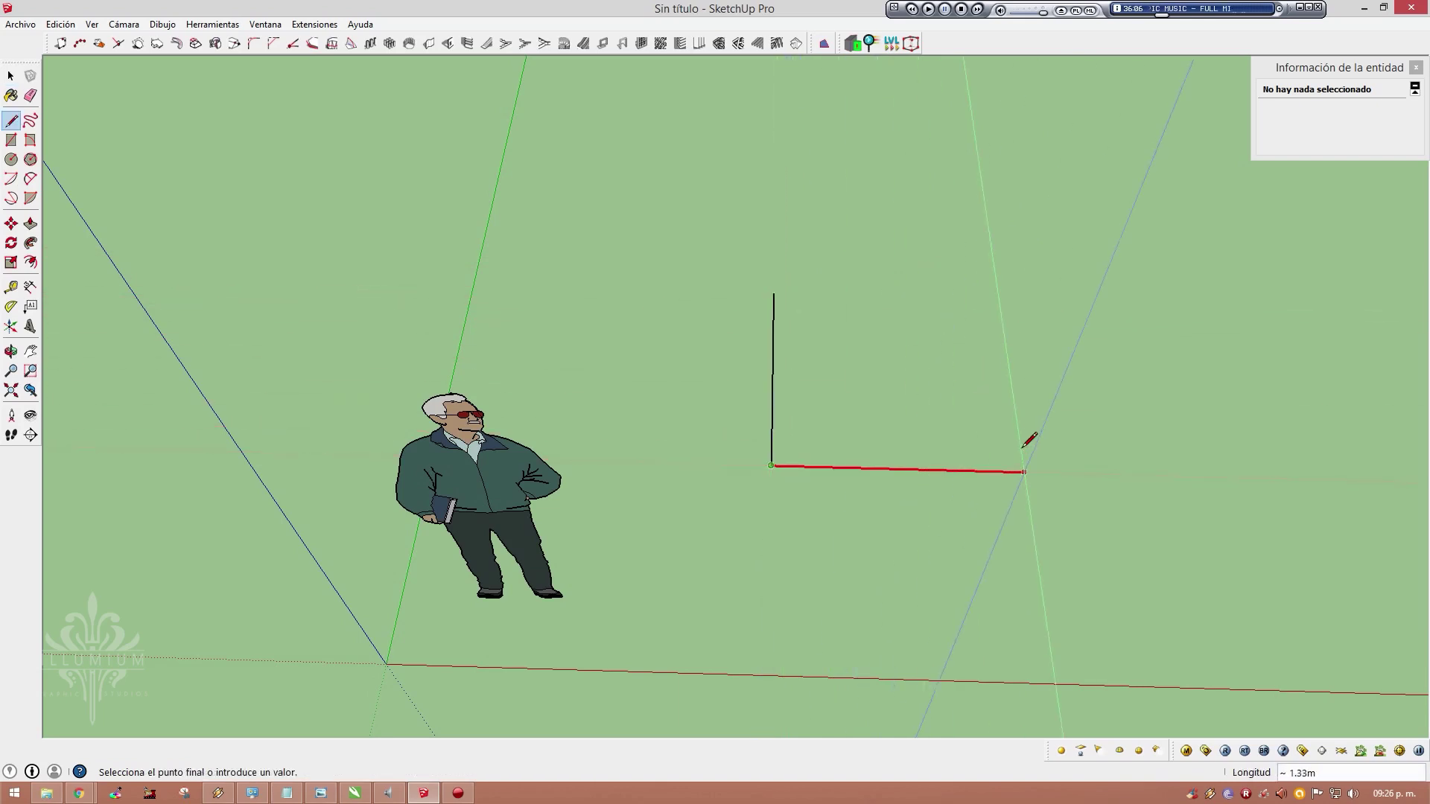
click(921, 311)
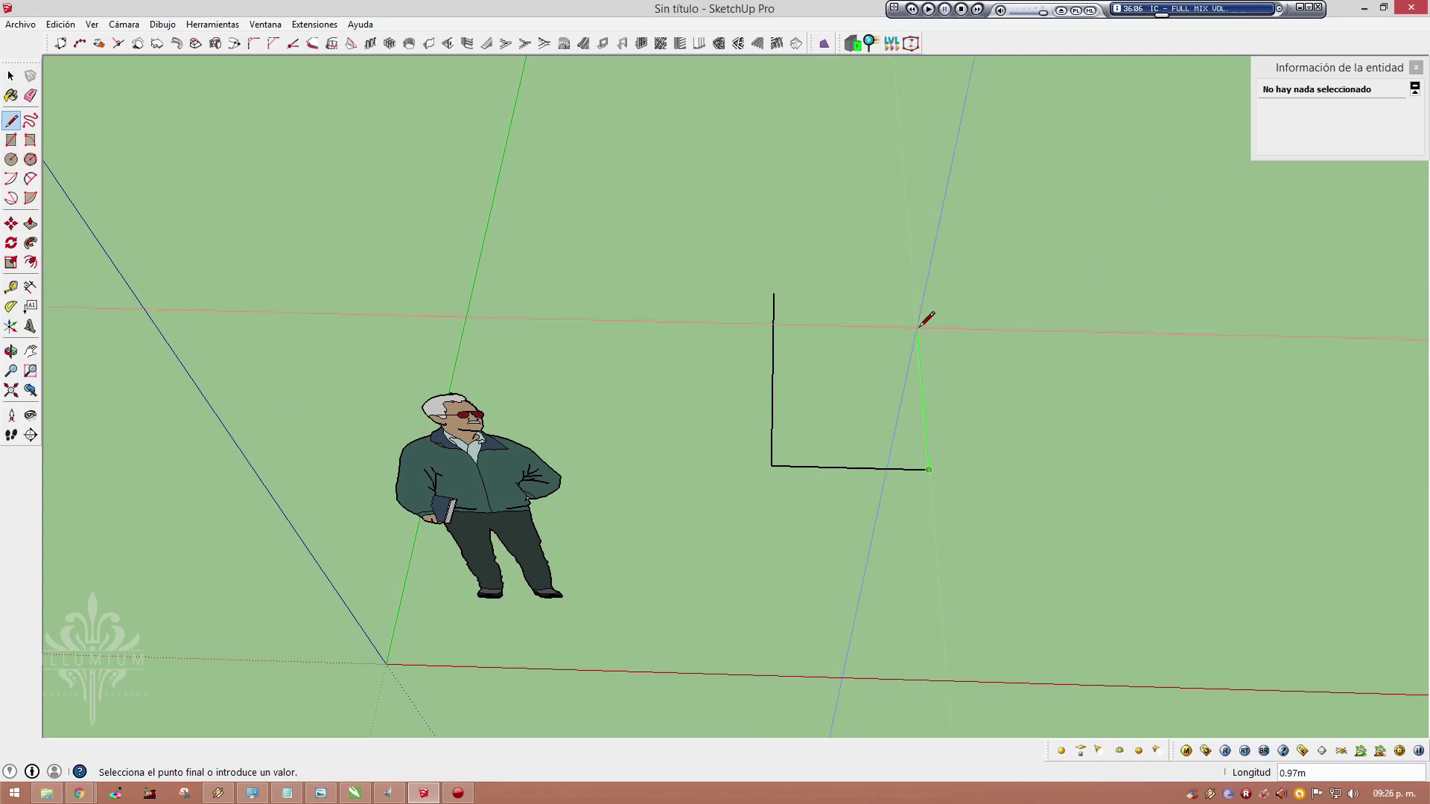
double_click(928, 457)
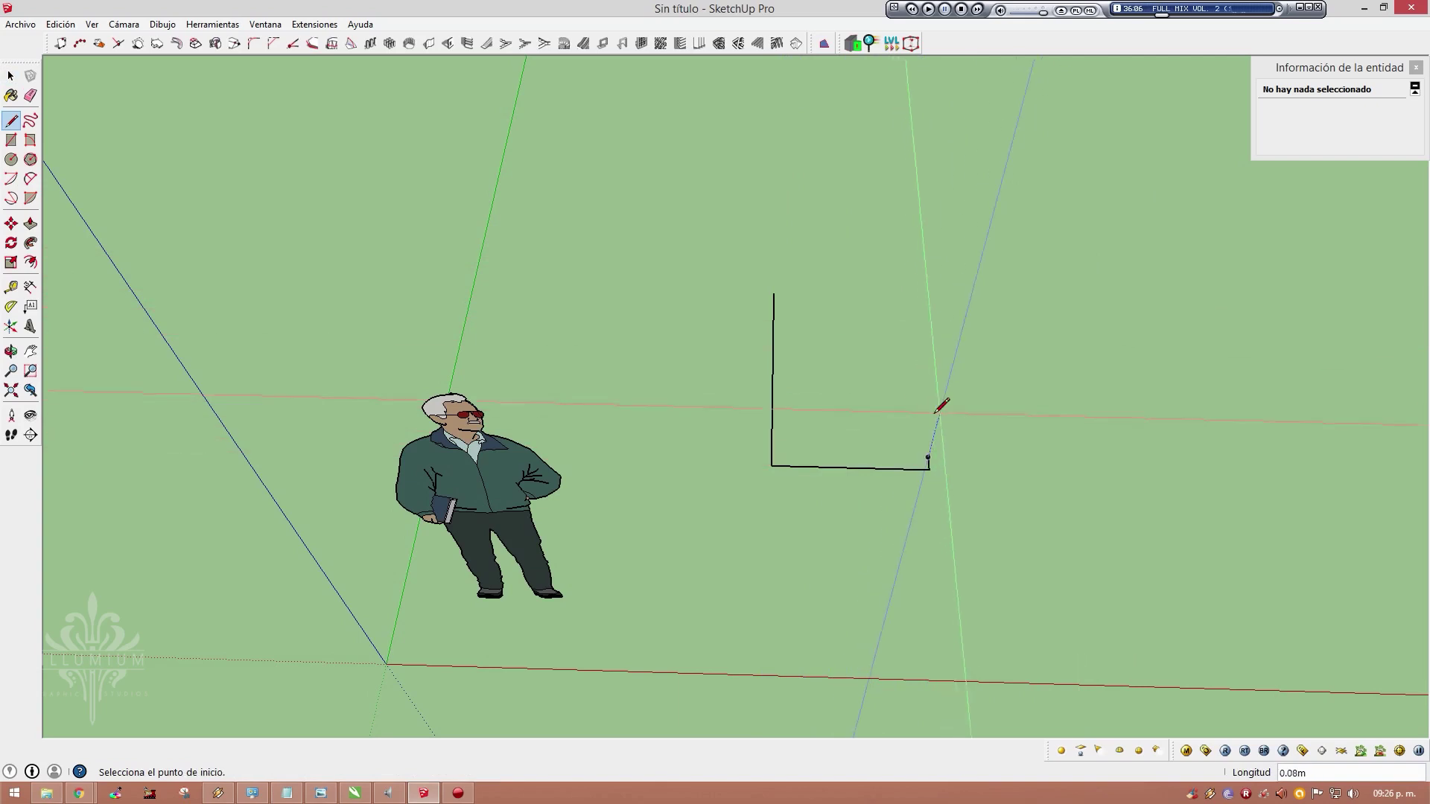
click(929, 468)
click(915, 298)
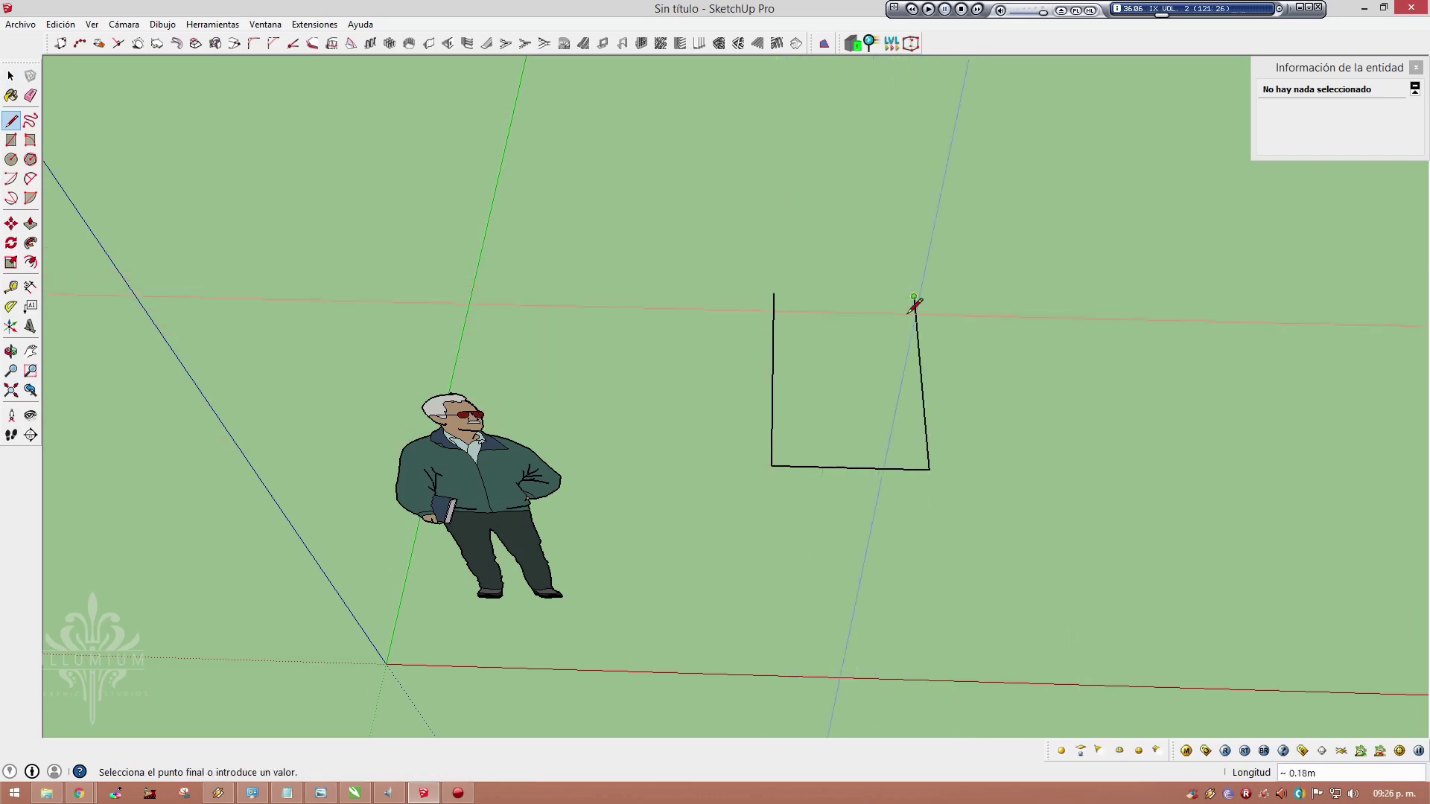
key(space)
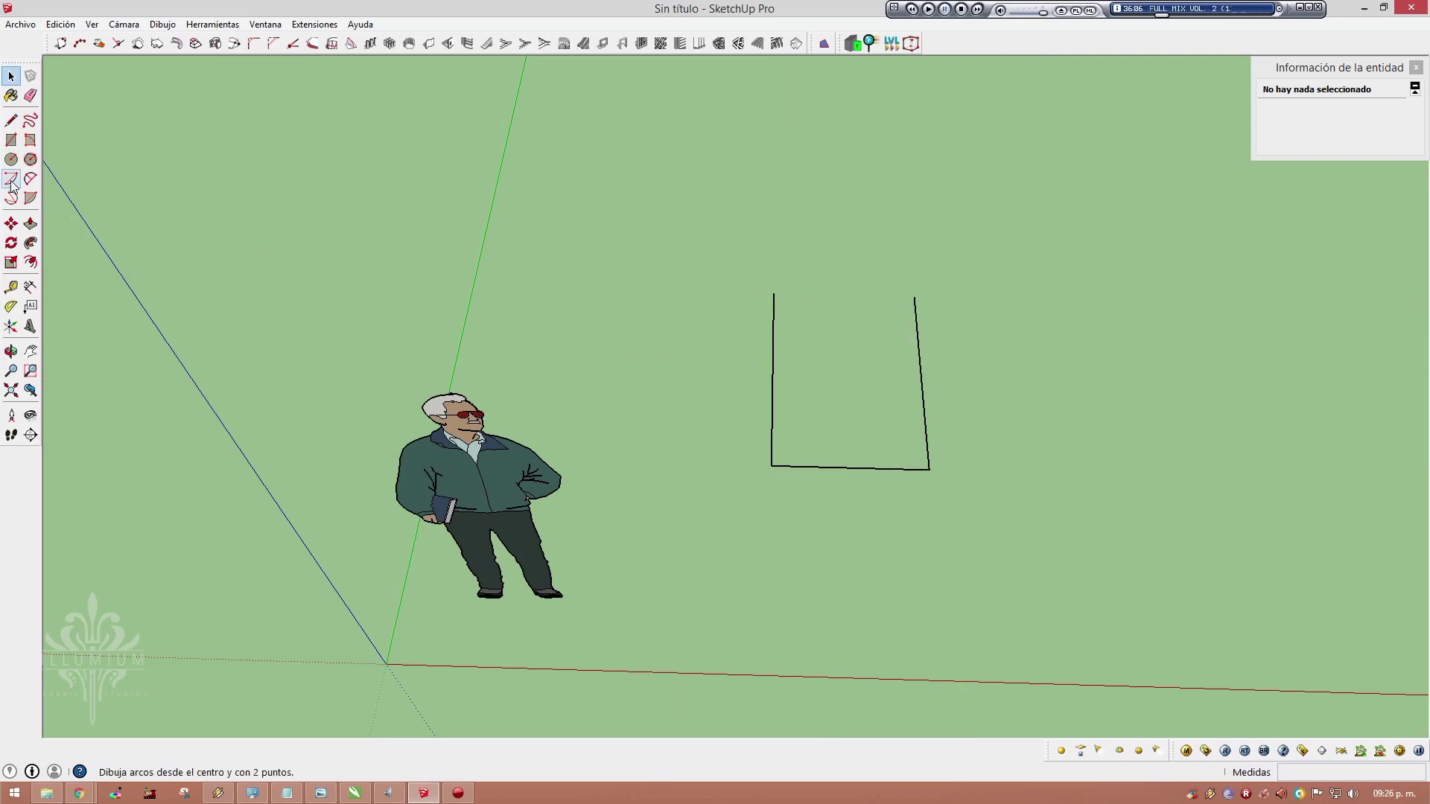
Try a centre-point arc across the side tops, then undo the misplaced arc
click(11, 180)
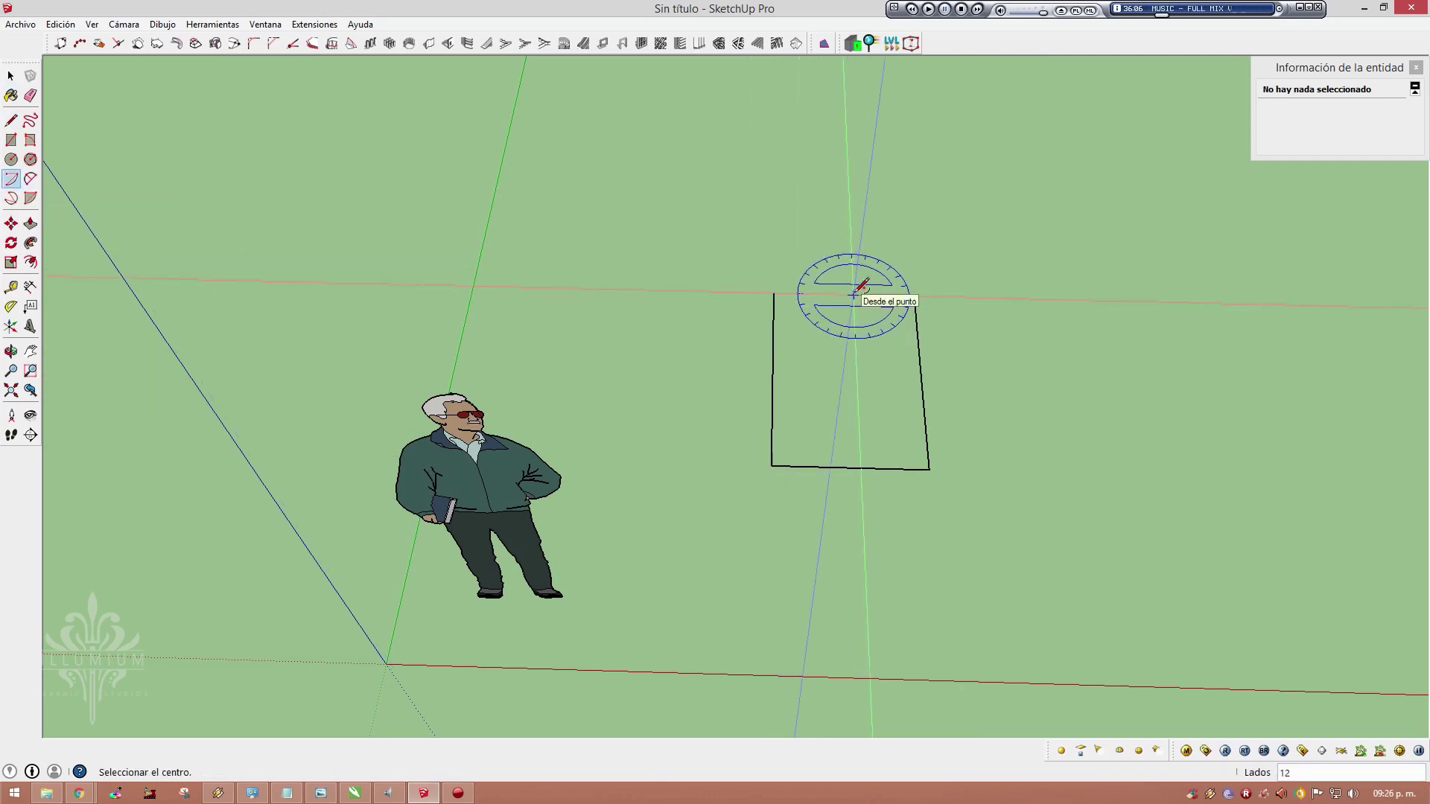
click(852, 295)
click(914, 296)
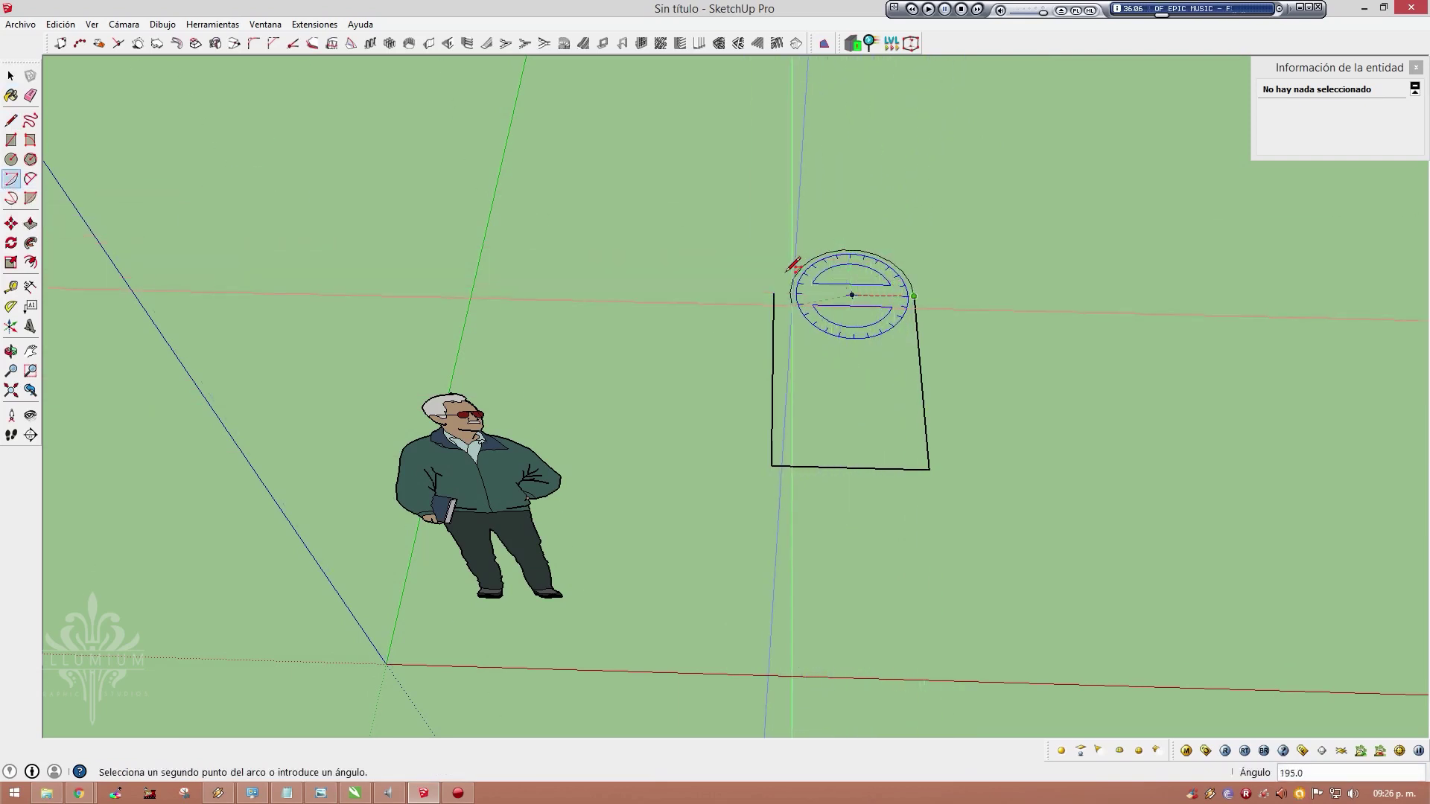
click(790, 294)
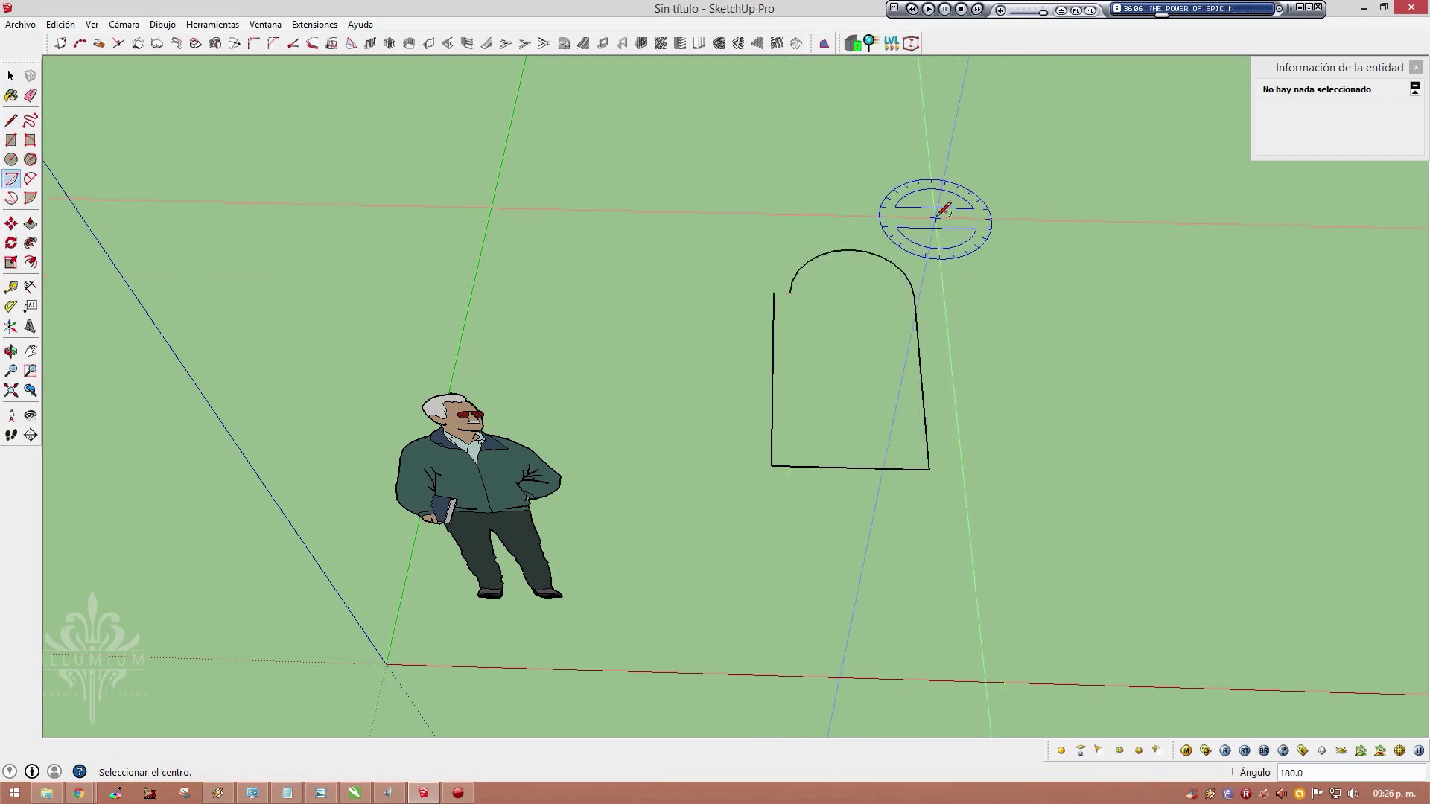
key(space)
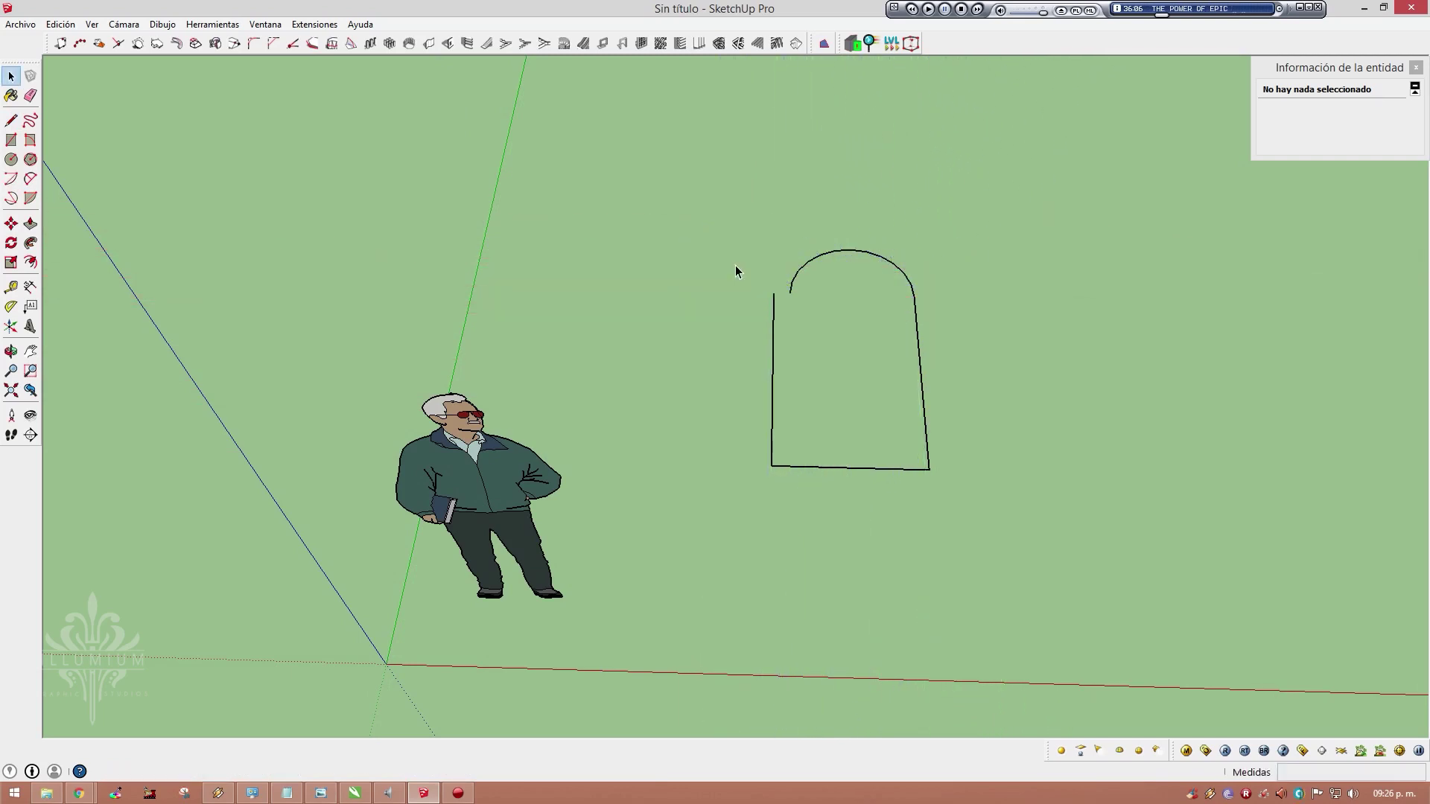
key(ctrl+z)
Round the top with a two-point arc, then window-select the arched face and delete it
click(30, 179)
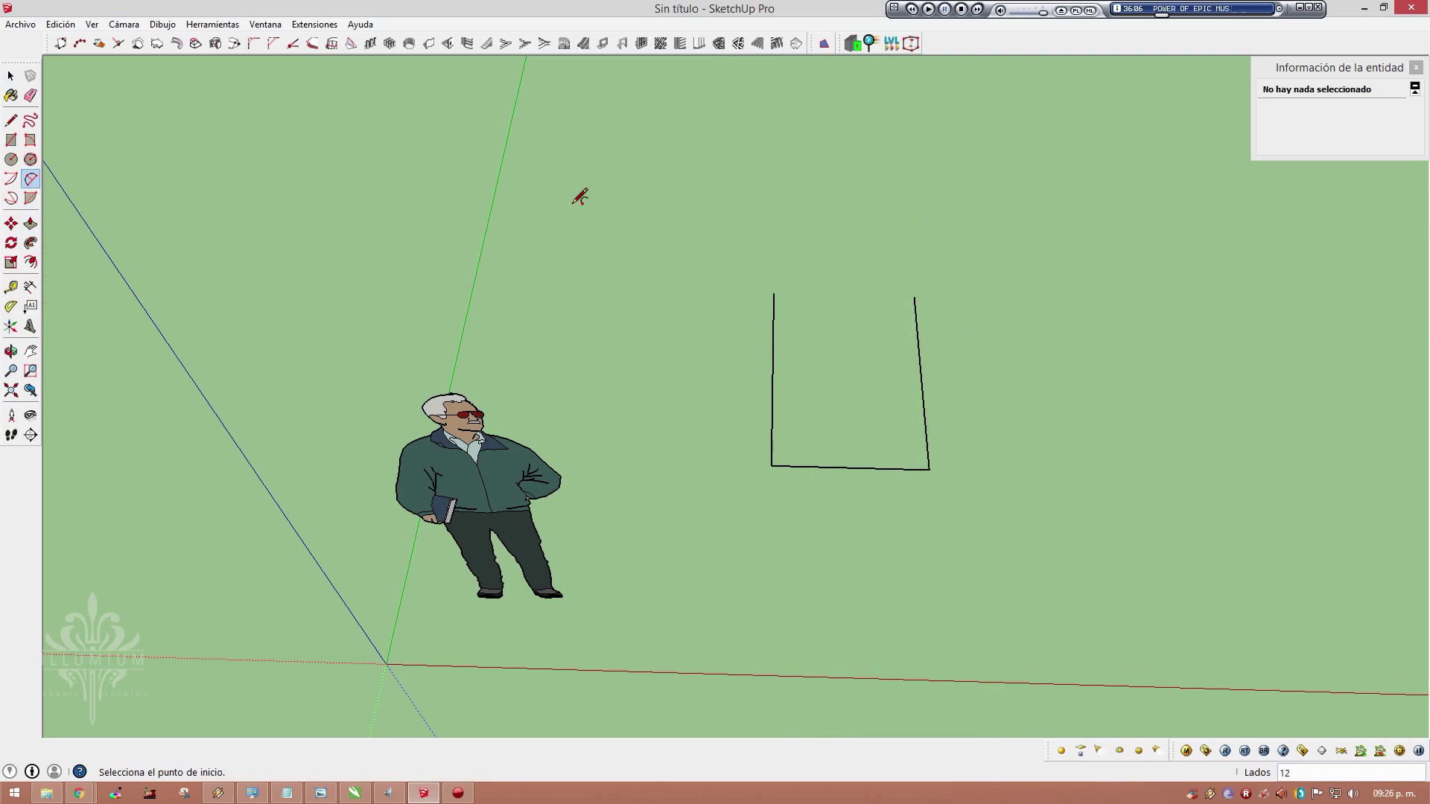
click(915, 296)
click(774, 294)
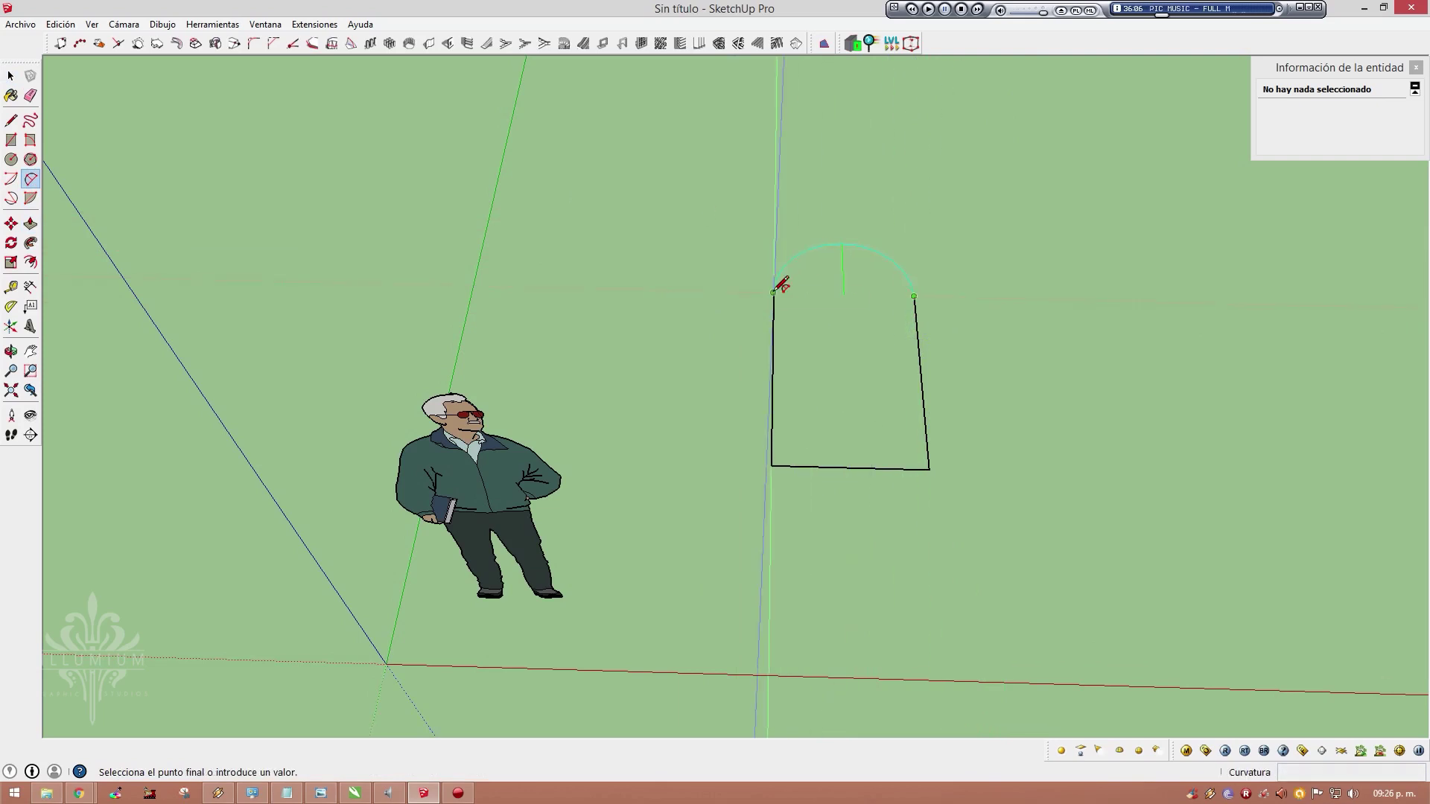
click(781, 284)
key(space)
mouse_move(766, 360)
middle_down()
mouse_move(772, 441)
mouse_move(773, 368)
mouse_move(824, 363)
middle_up()
drag(708, 191, 968, 493)
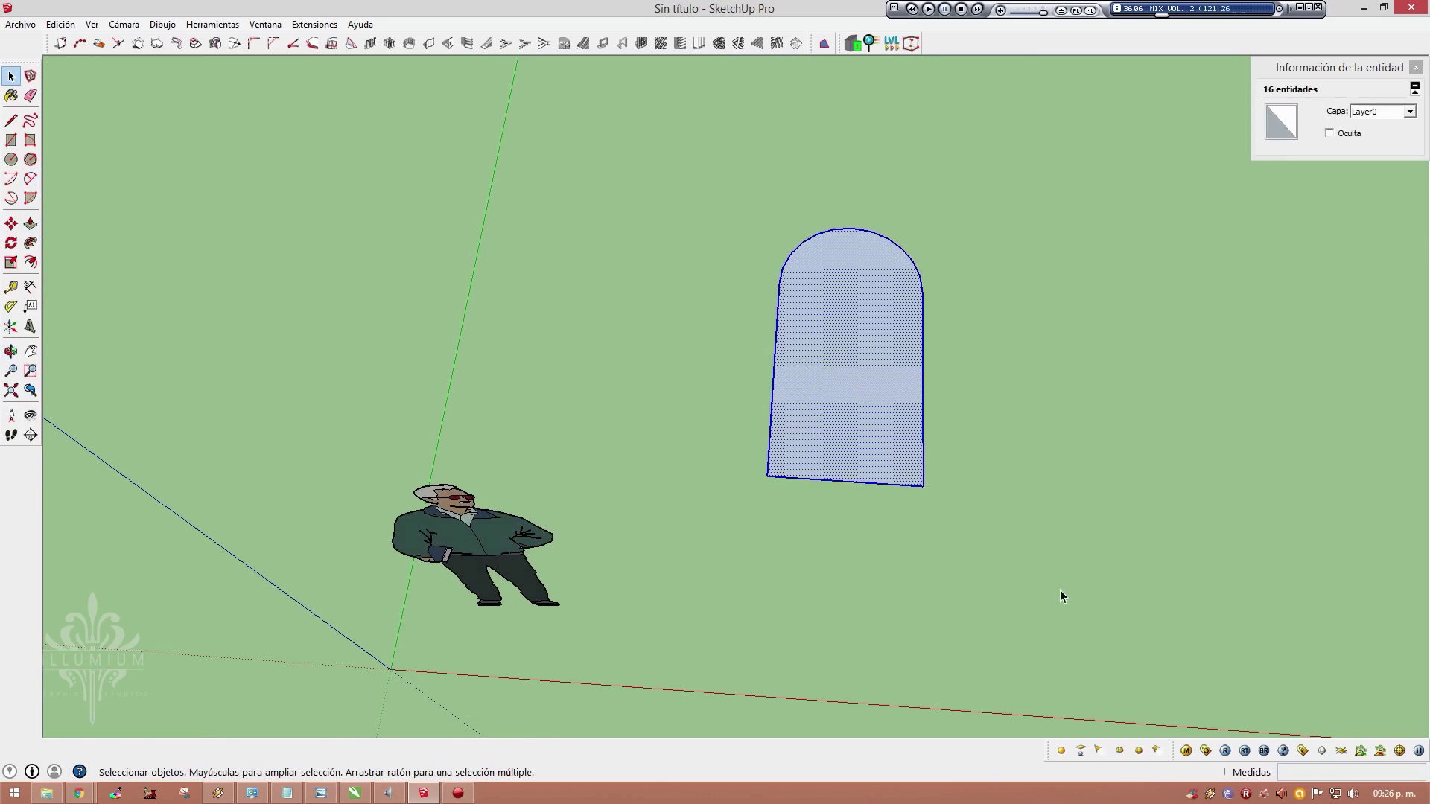
key(Delete)
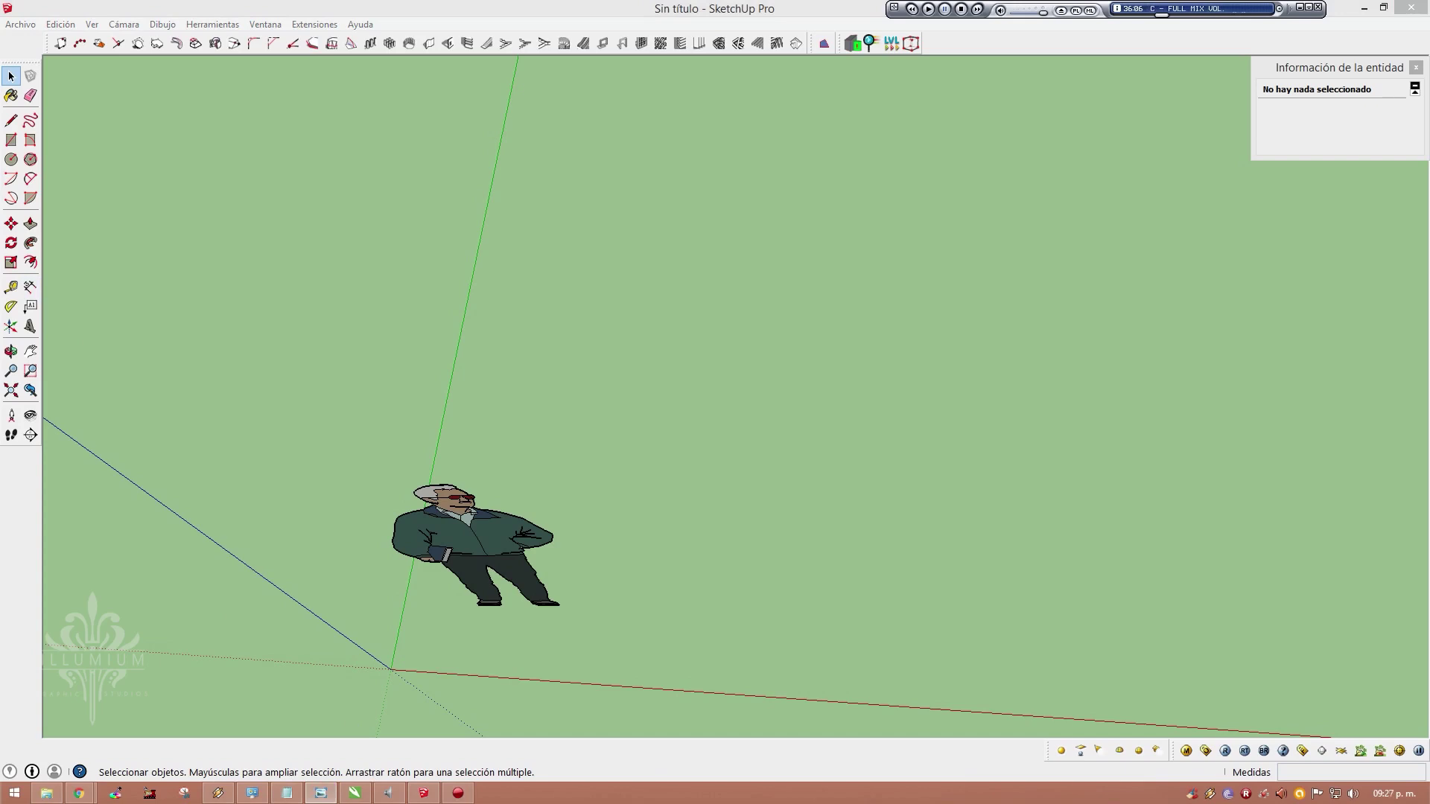
mouse_move(291, 382)
middle_down()
mouse_move(614, 320)
mouse_move(619, 432)
mouse_move(654, 272)
mouse_move(646, 312)
mouse_move(593, 316)
mouse_move(633, 281)
mouse_move(626, 317)
middle_up()
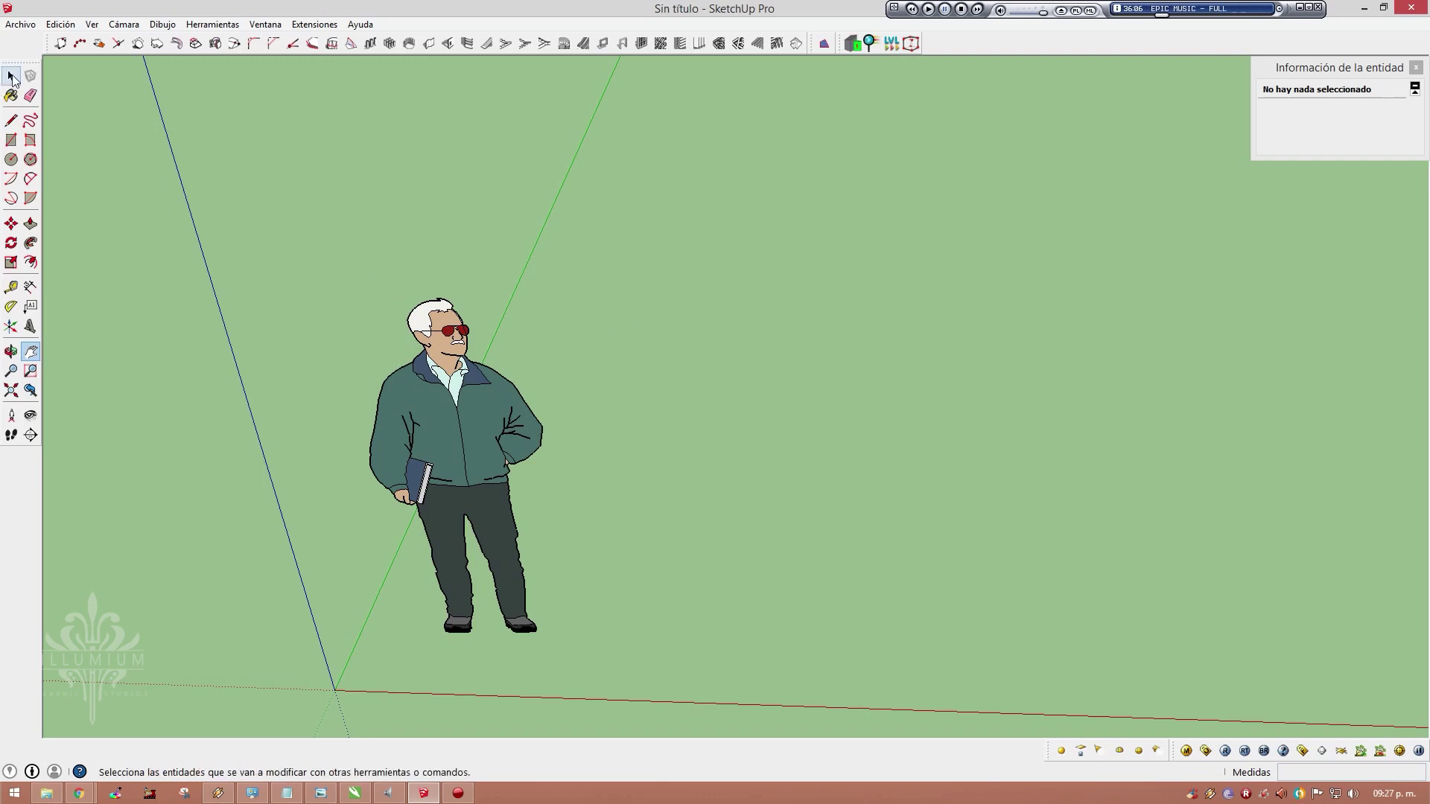
click(11, 76)
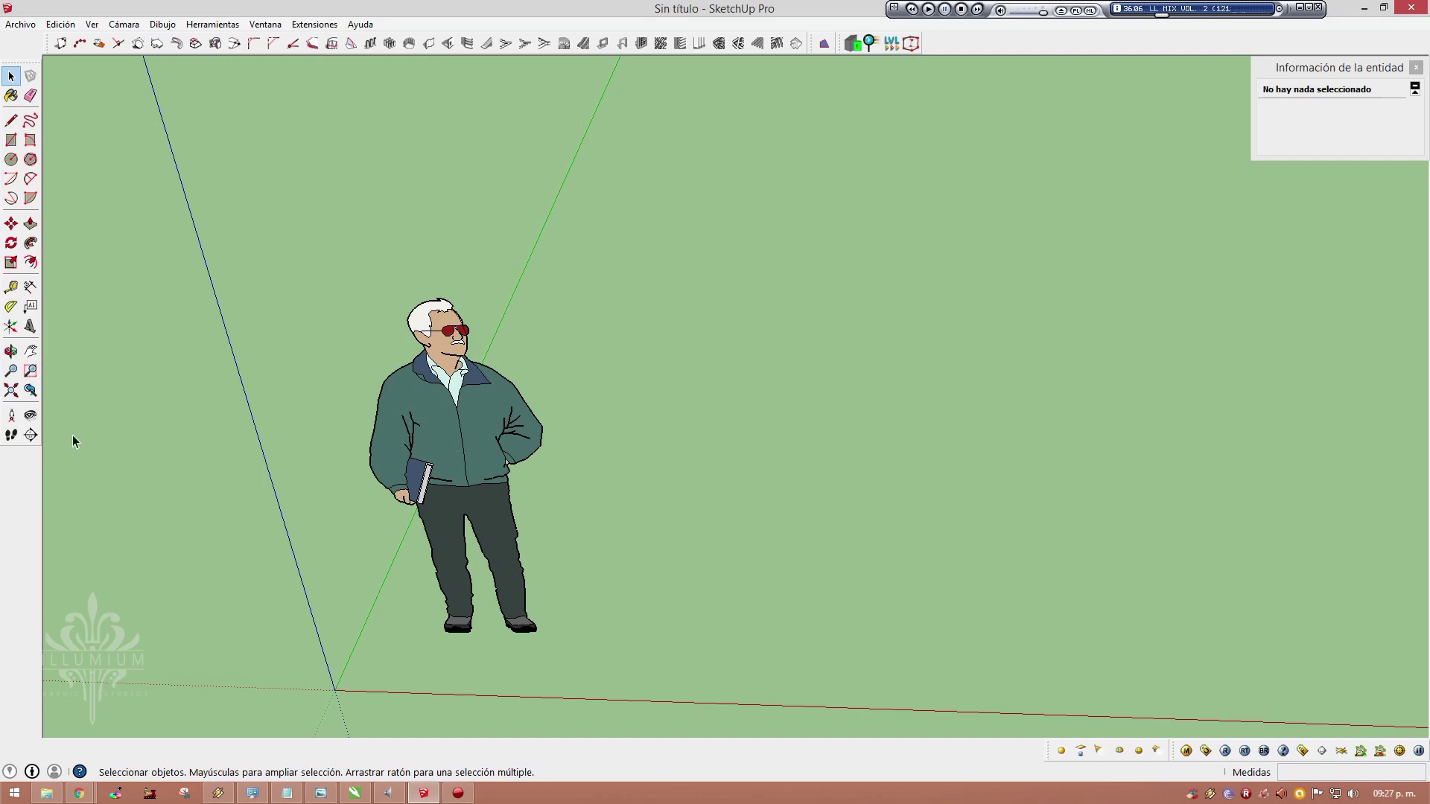
scroll(823, 309, down, 1)
mouse_move(881, 332)
middle_down()
mouse_move(843, 351)
mouse_move(871, 345)
middle_up()
scroll(1056, 307, up, 1)
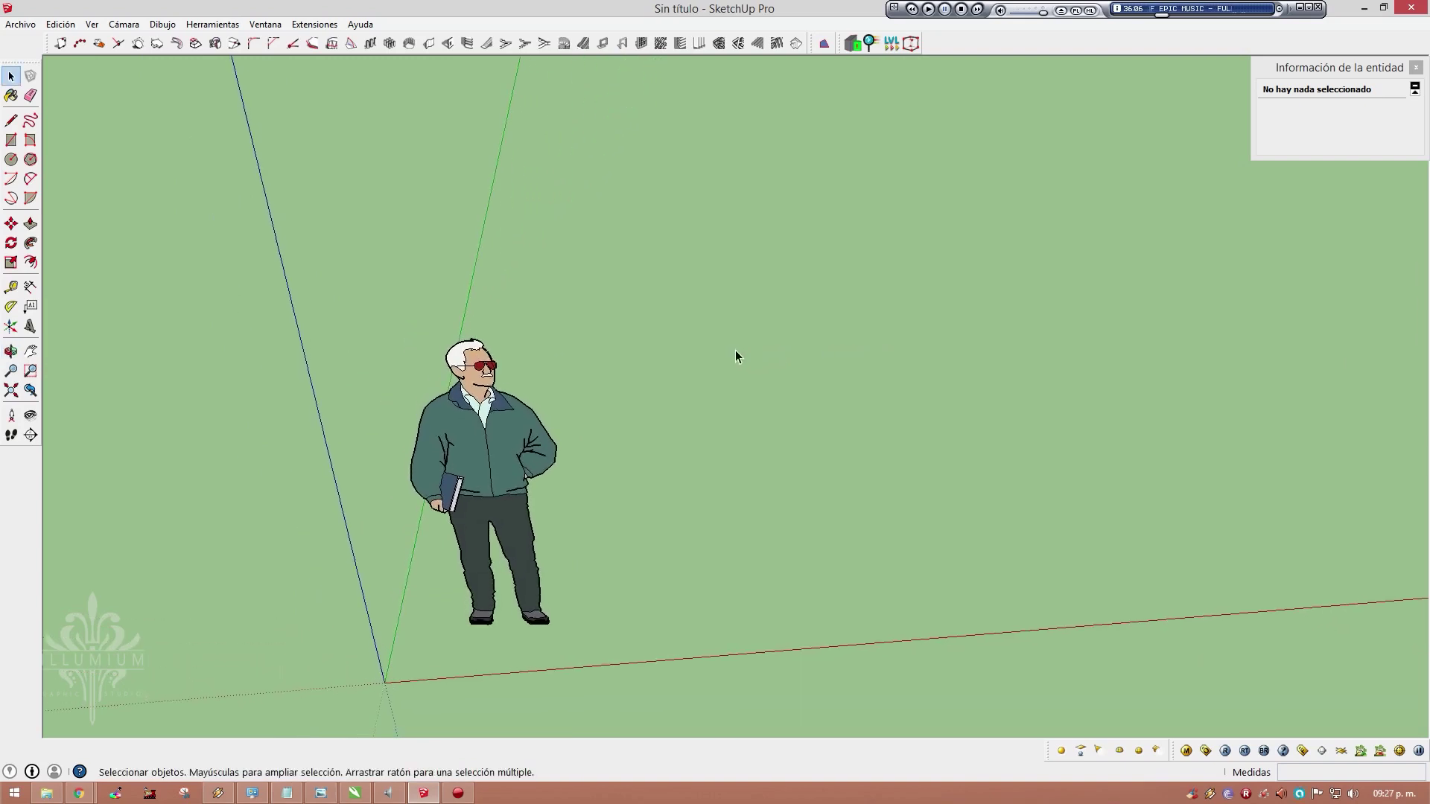
scroll(671, 335, down, 1)
middle_drag(601, 322, 958, 291)
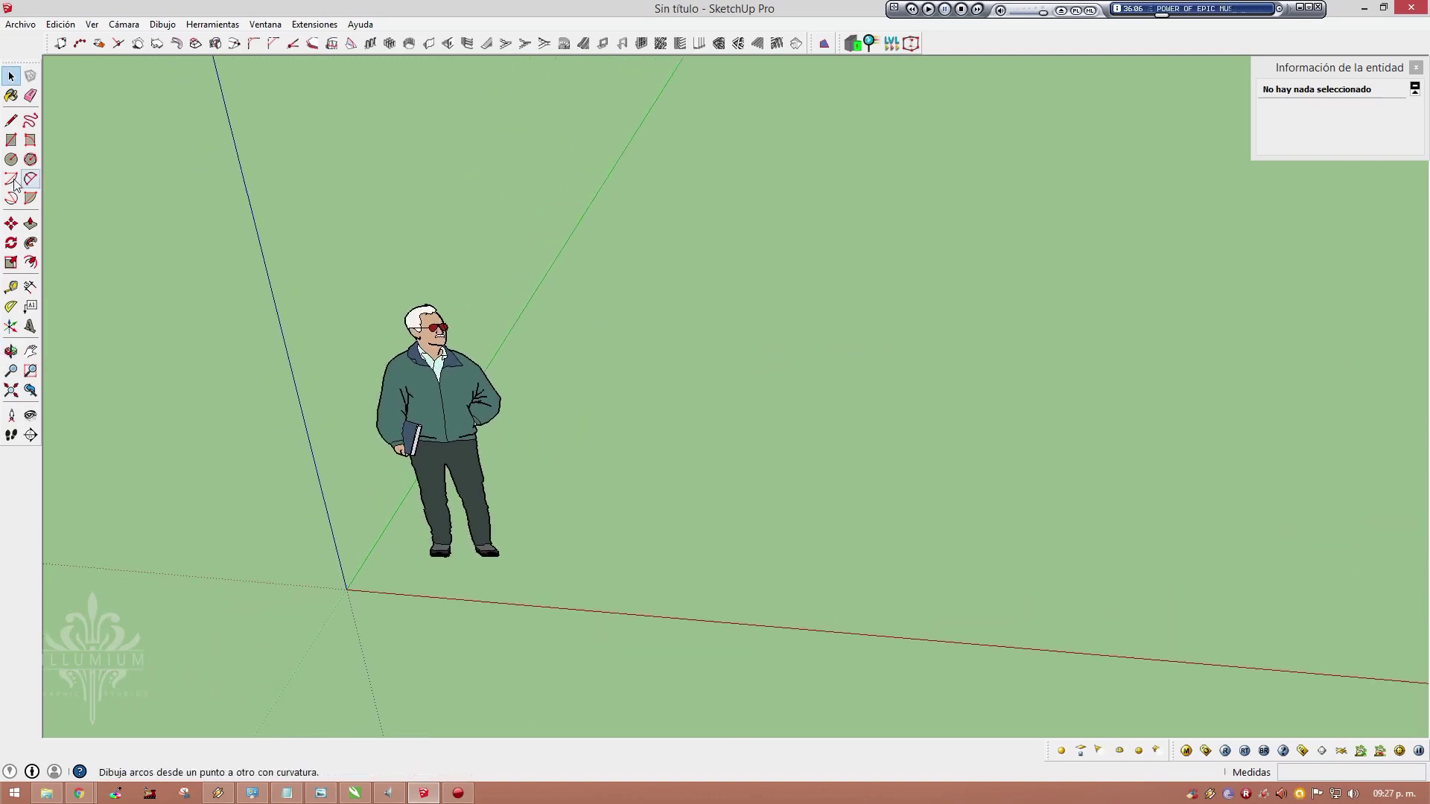
Draw a first rectangular face on the ground
click(12, 140)
click(747, 471)
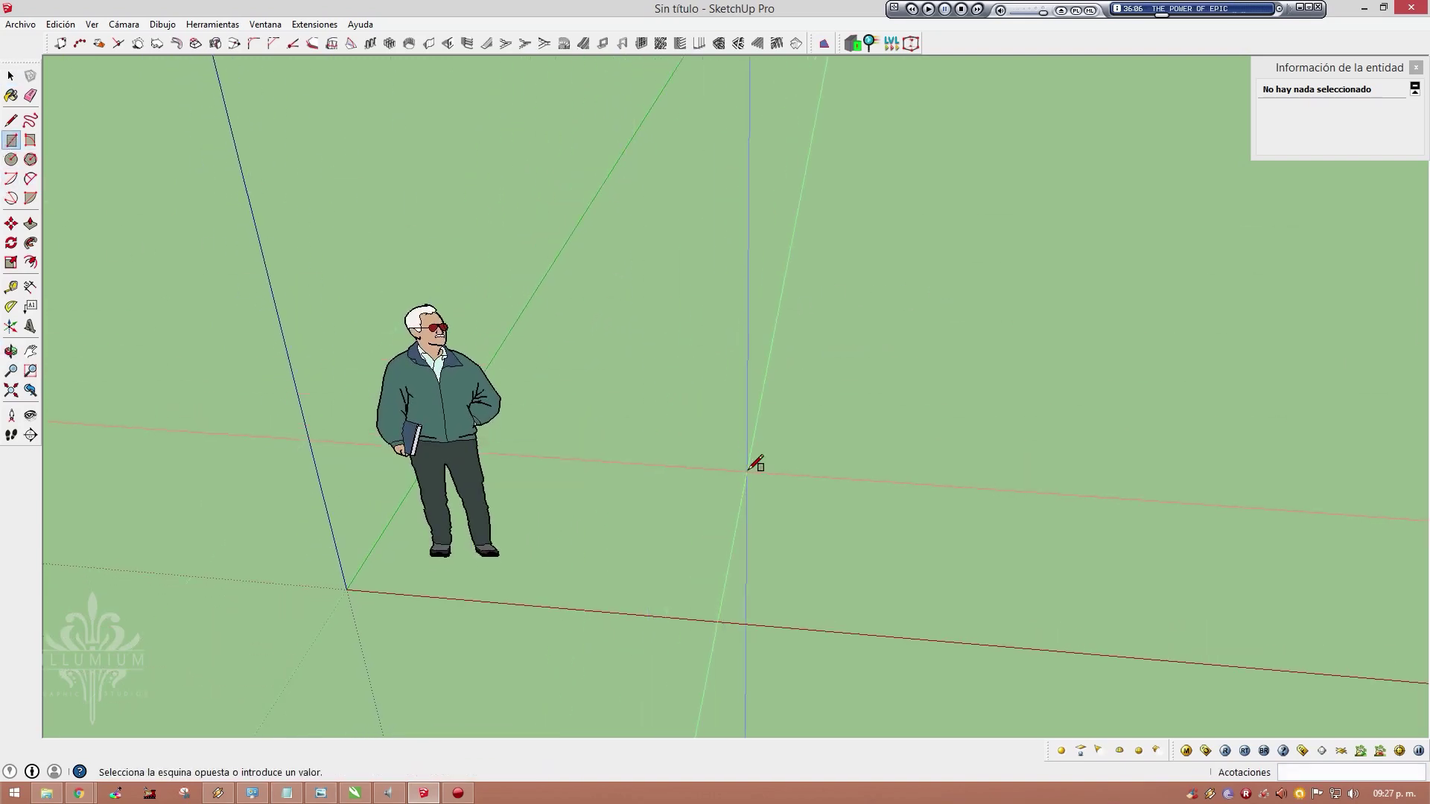
click(1042, 217)
key(space)
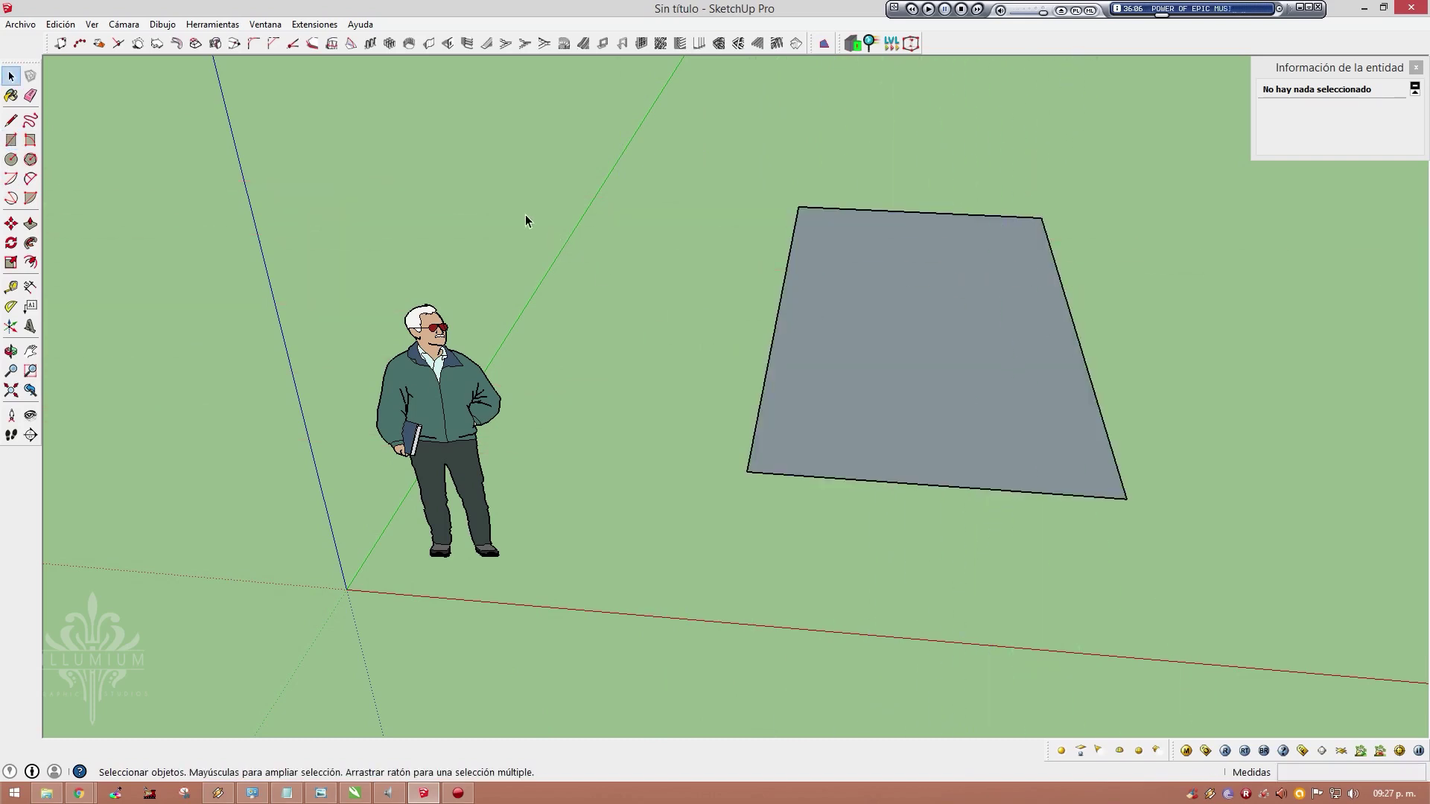
mouse_move(574, 291)
middle_down()
mouse_move(788, 363)
mouse_move(1204, 344)
mouse_move(999, 383)
middle_up()
Draw a second rectangular face to the right of the first, leaving a small gap
key(r)
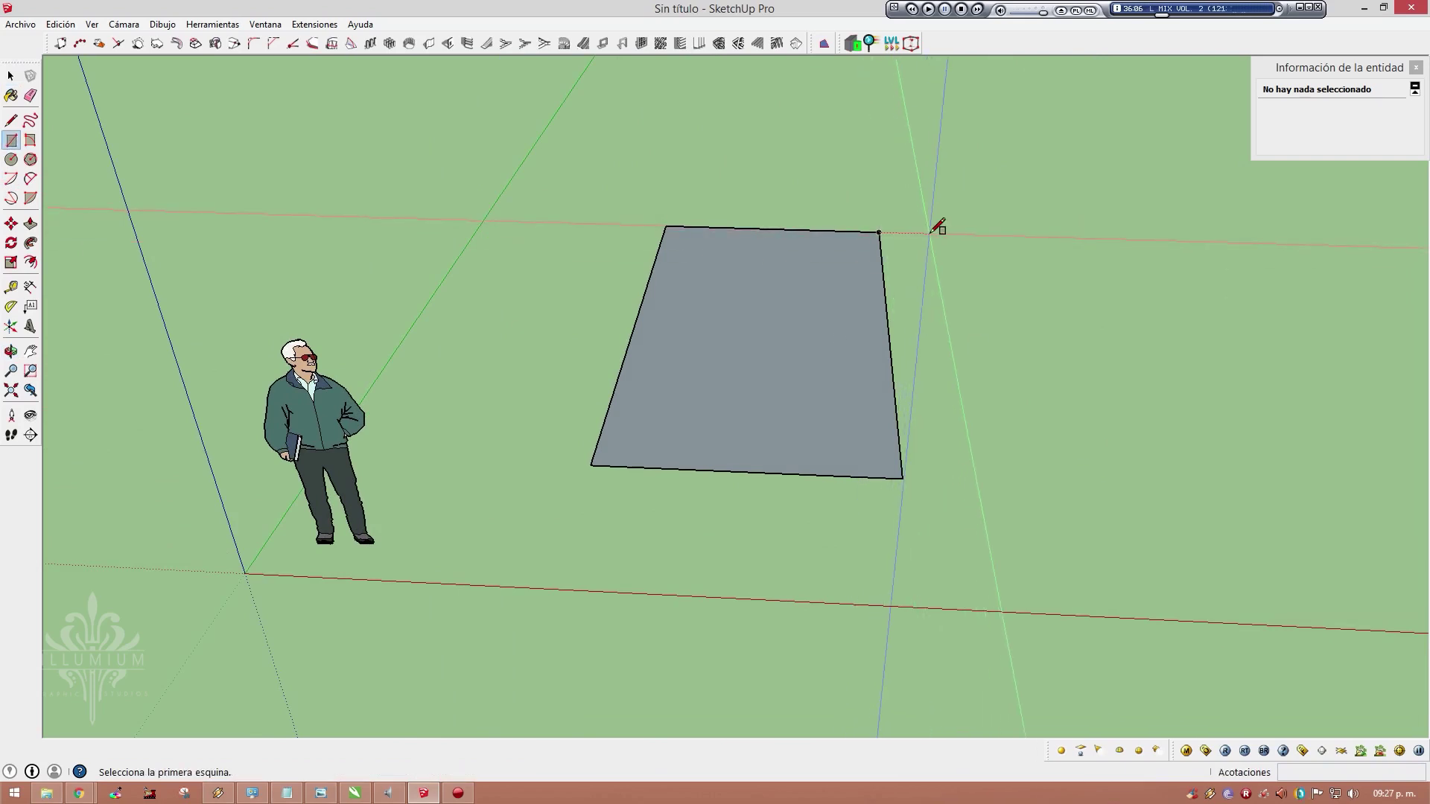
click(937, 235)
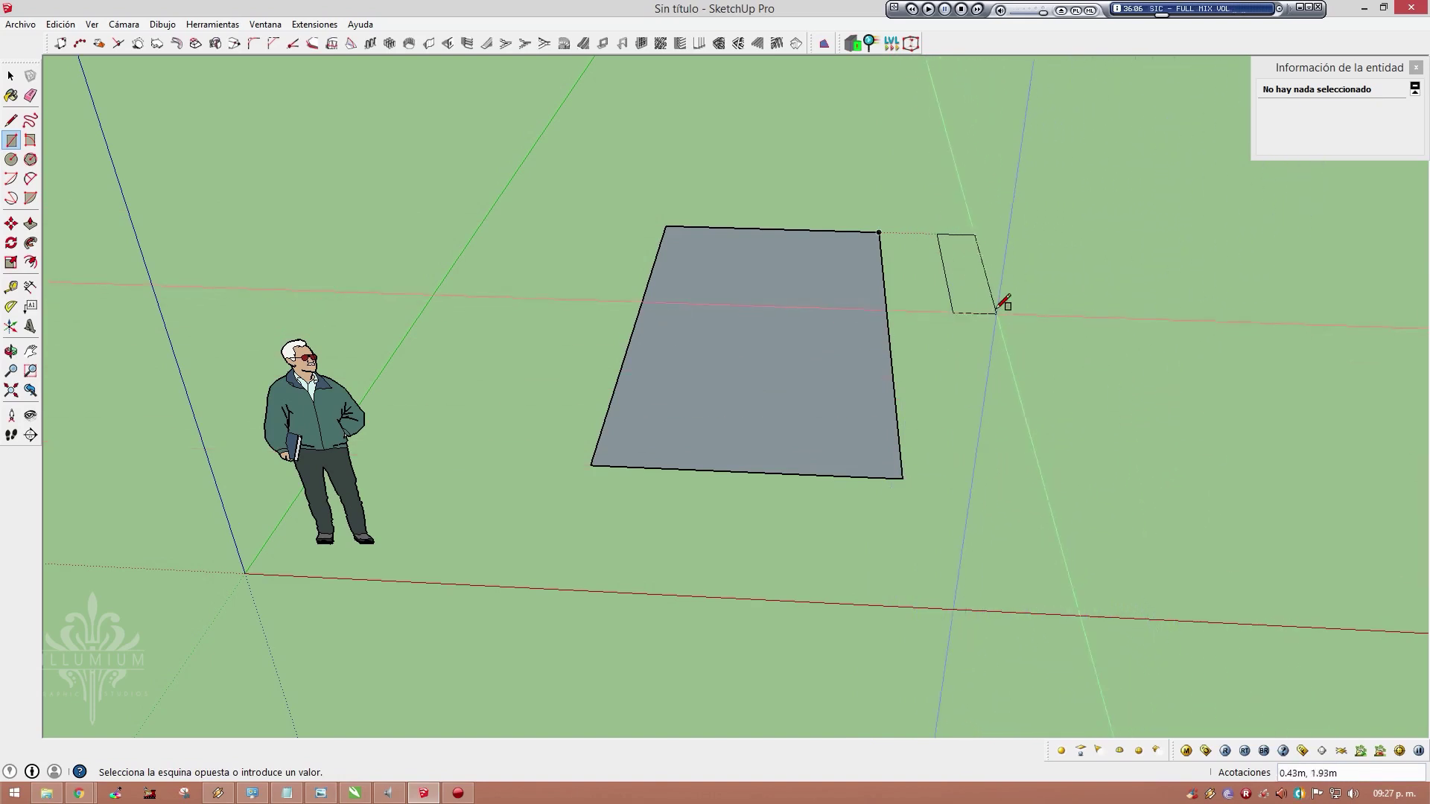
key(space)
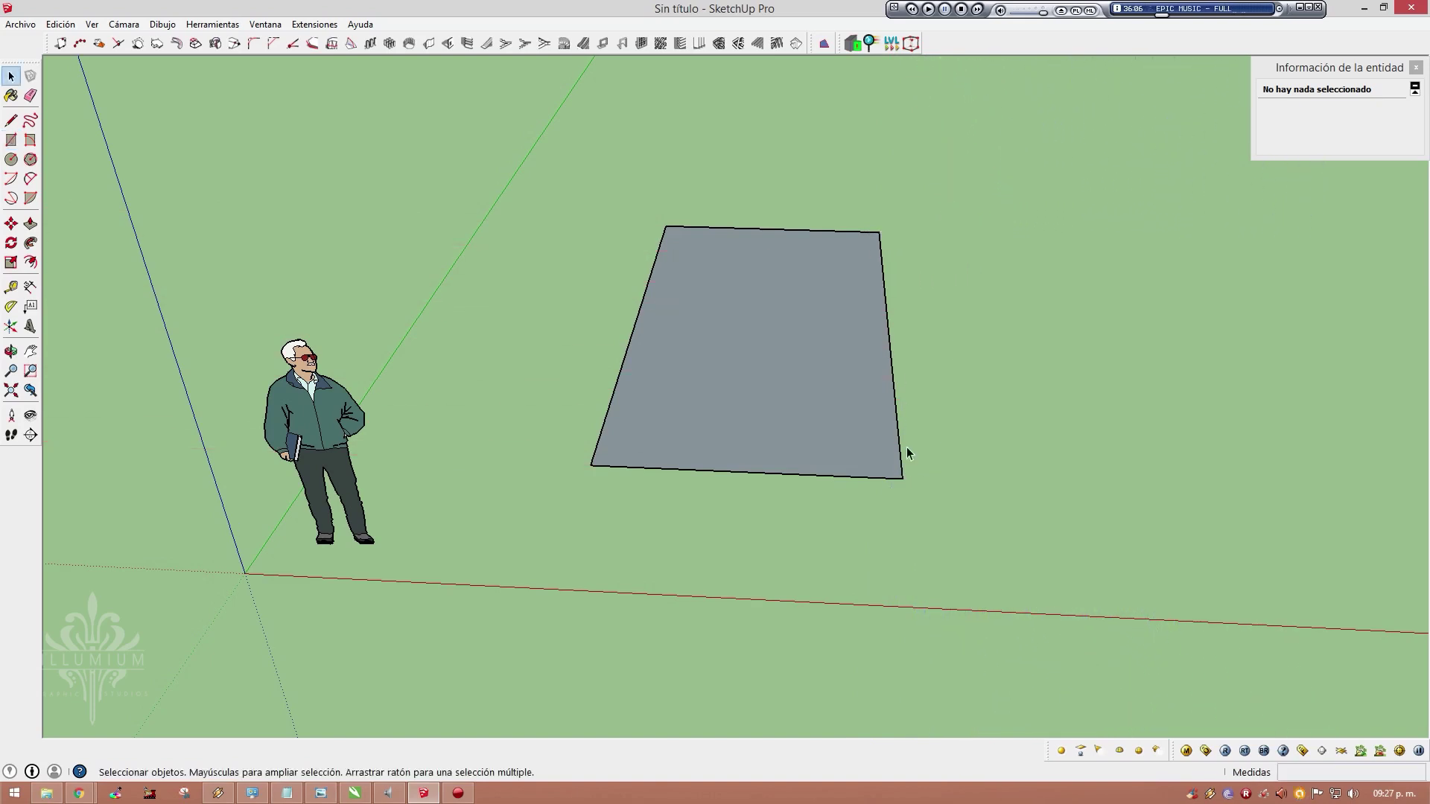
key(r)
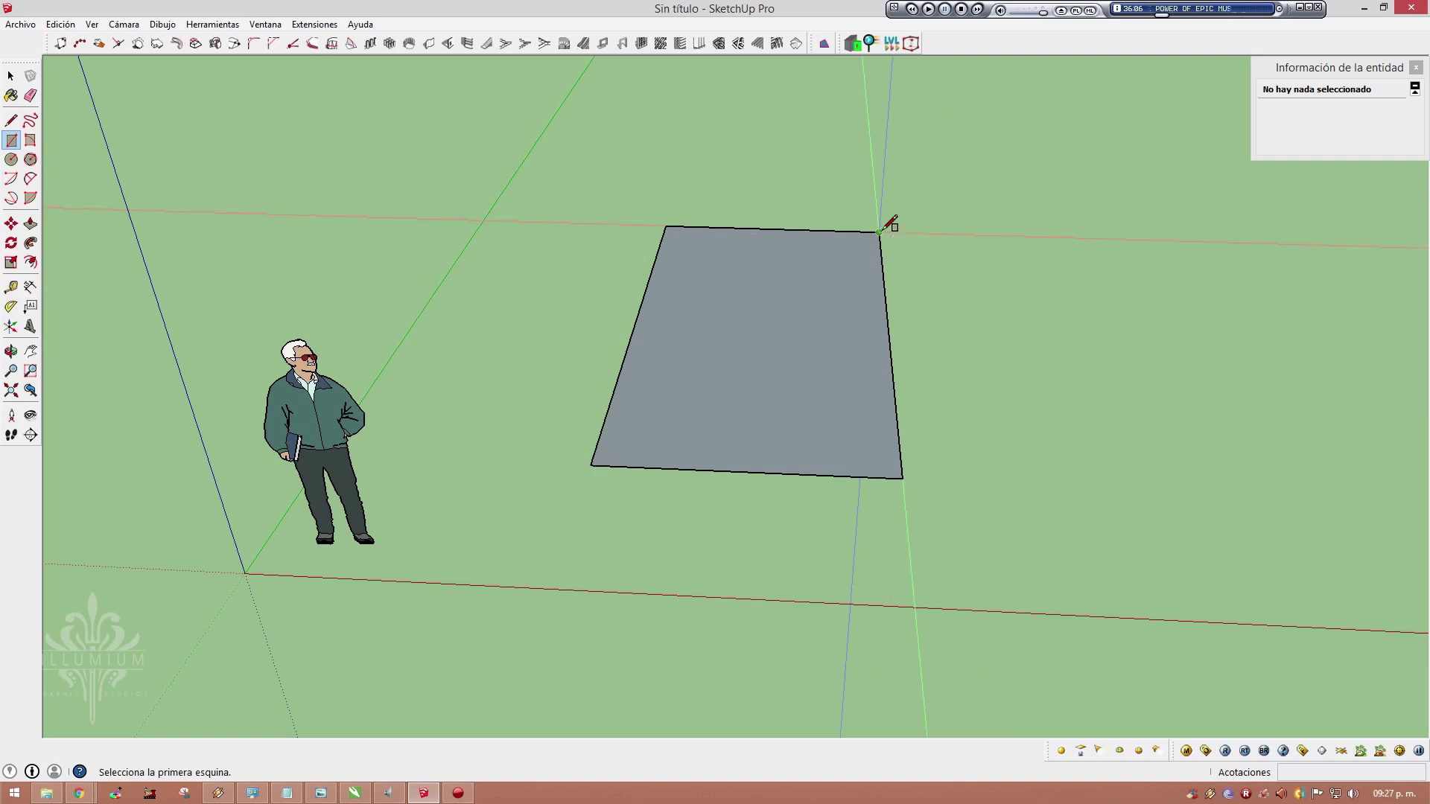
click(948, 234)
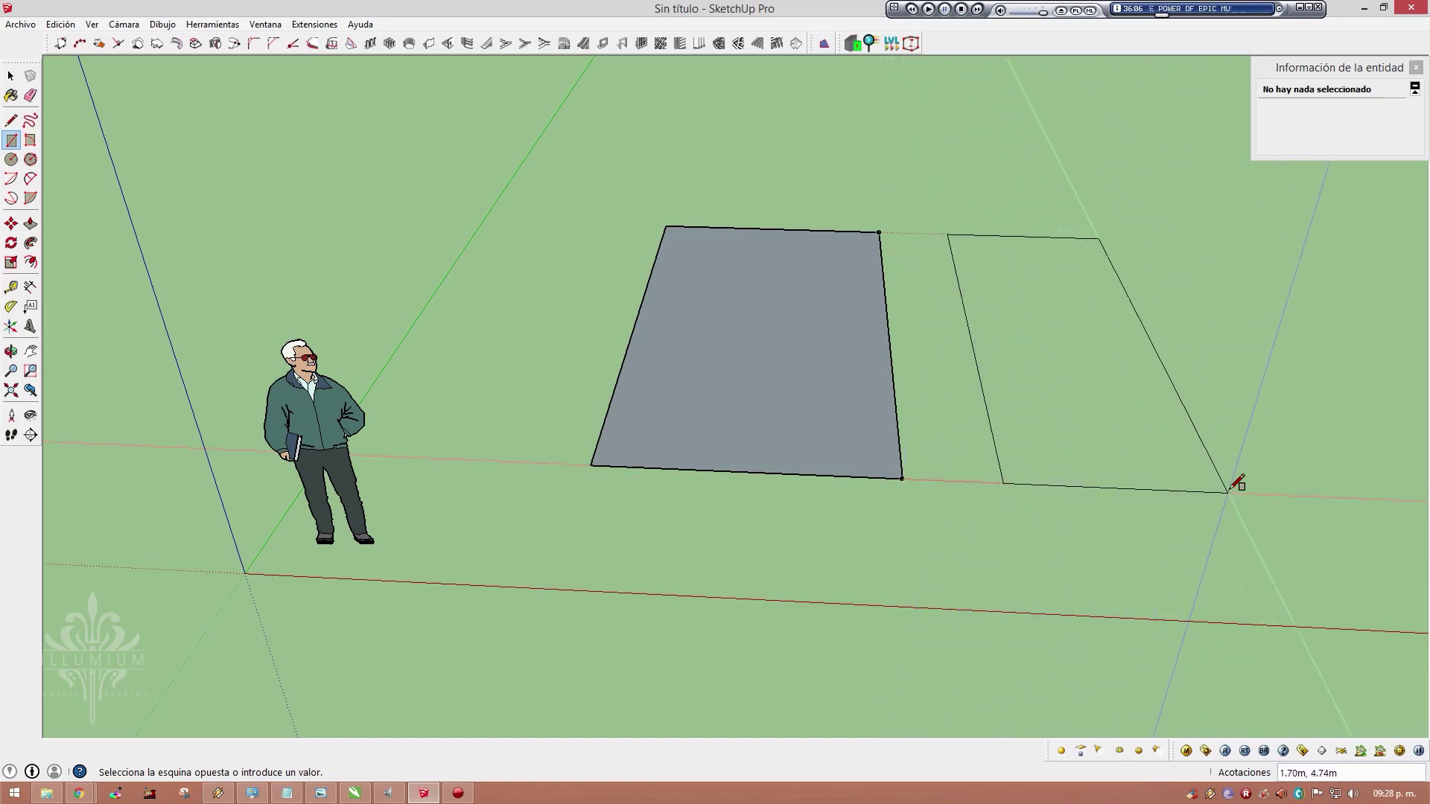
click(1254, 493)
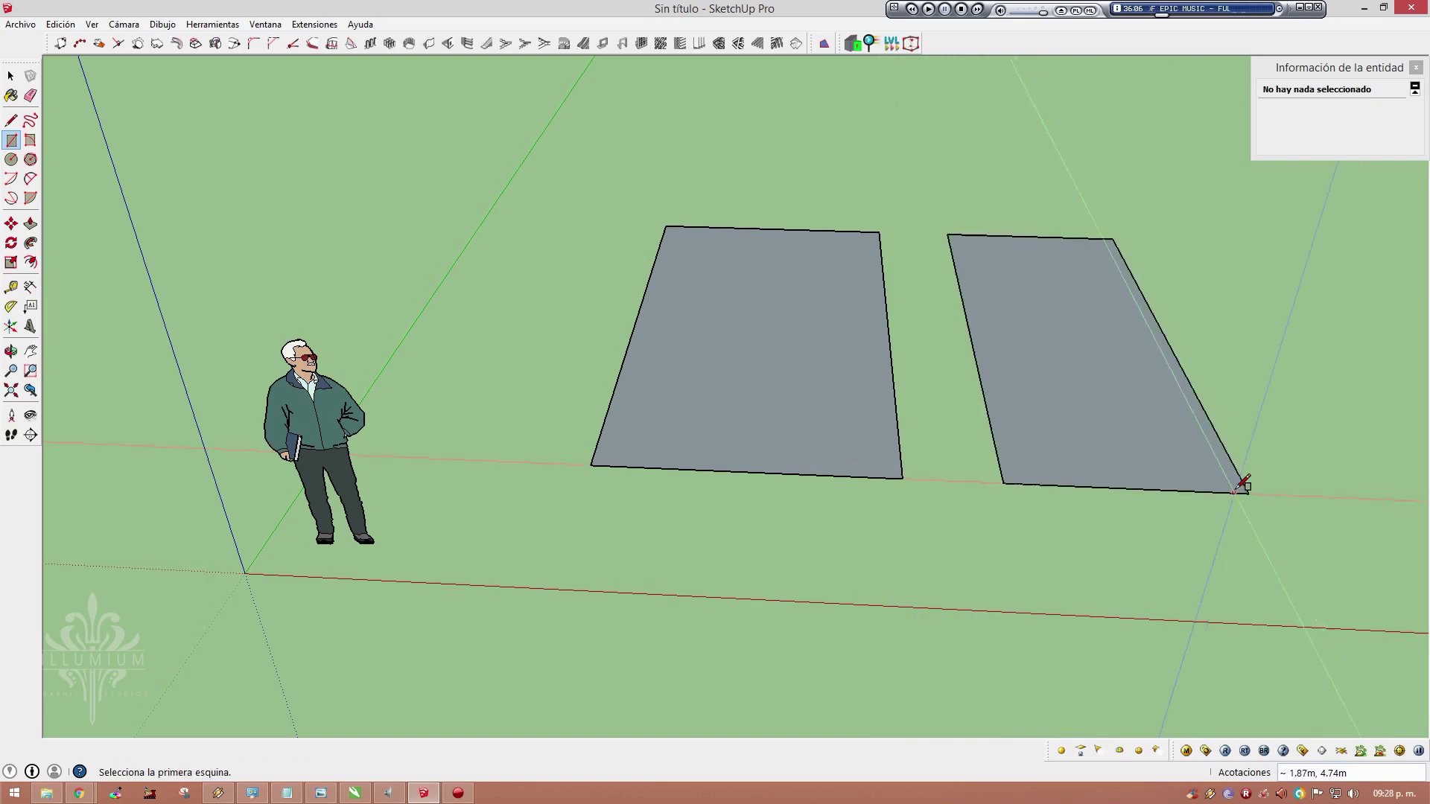
key(space)
Window-select the right-hand rectangle
mouse_move(866, 309)
middle_down()
mouse_move(1023, 331)
mouse_move(1079, 277)
middle_up()
scroll(883, 183, up, 2)
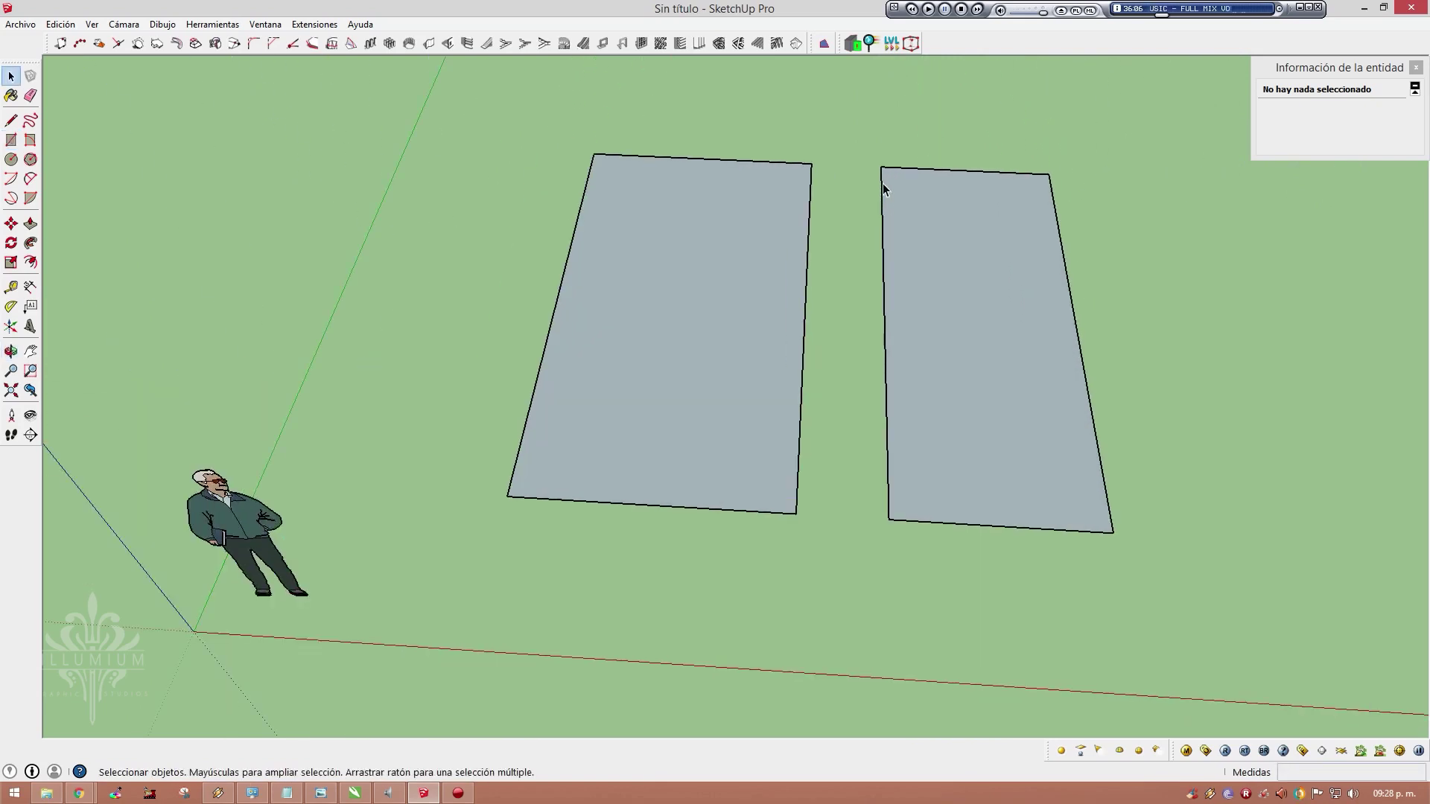
drag(845, 143, 1180, 580)
middle_drag(949, 393, 803, 216)
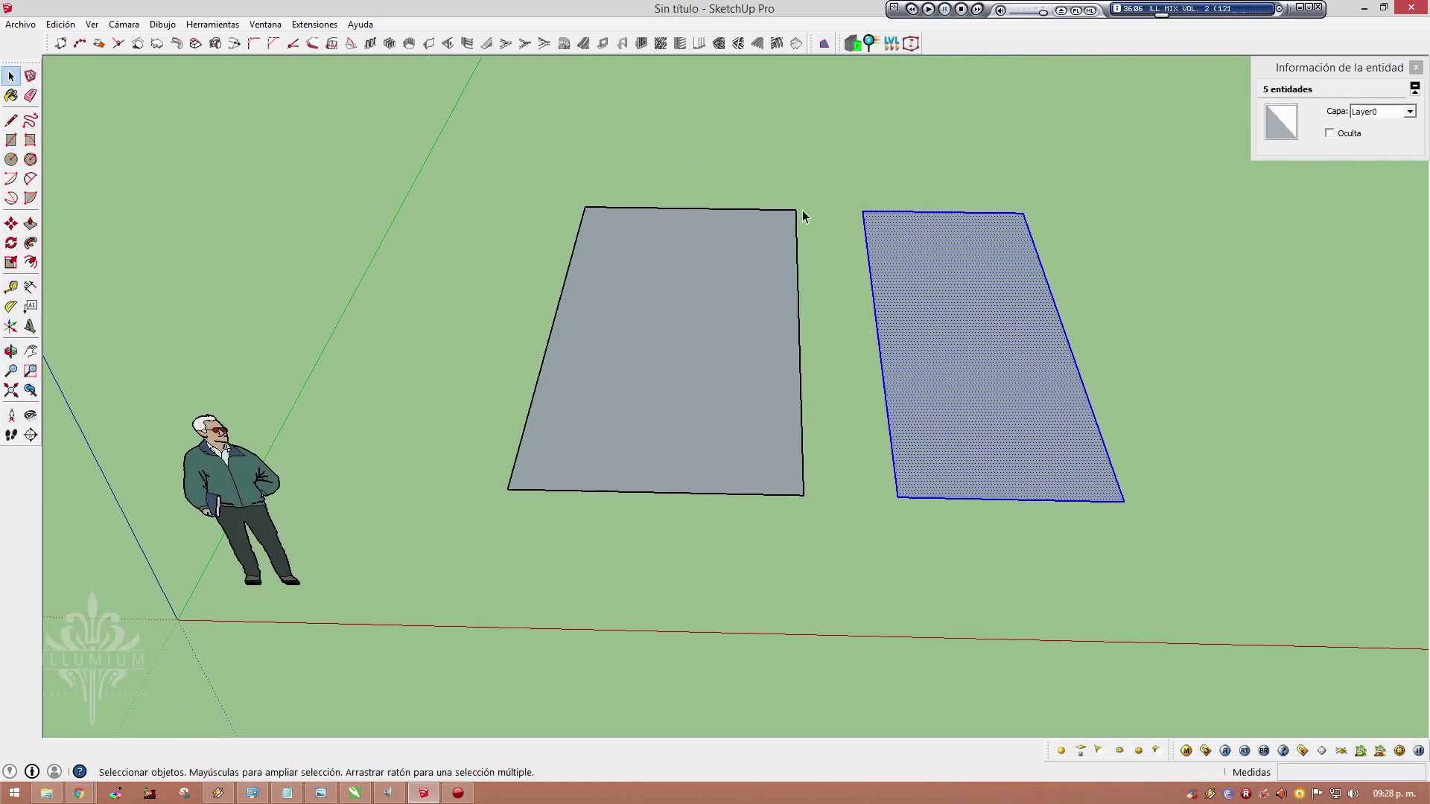
click(852, 193)
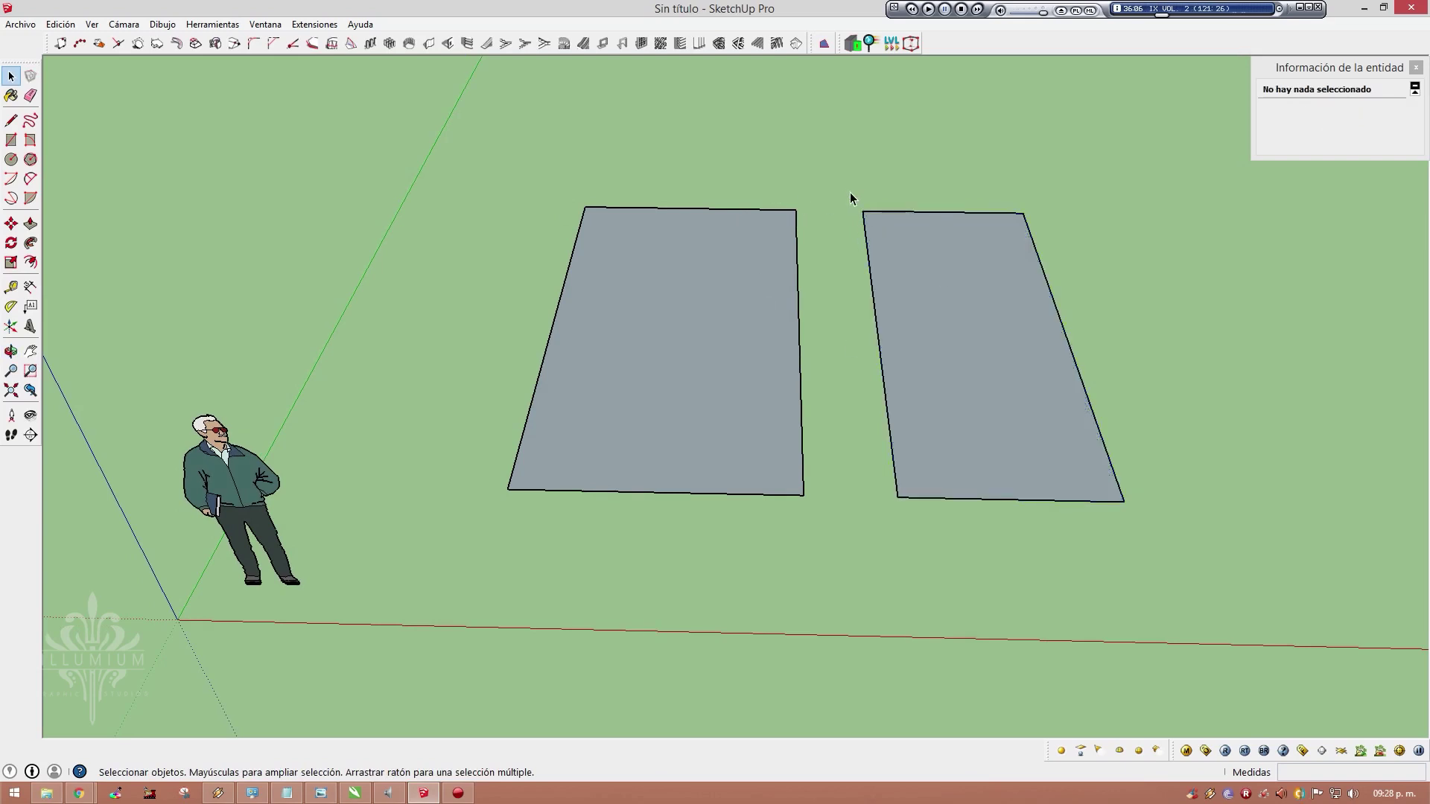
drag(972, 333, 1169, 560)
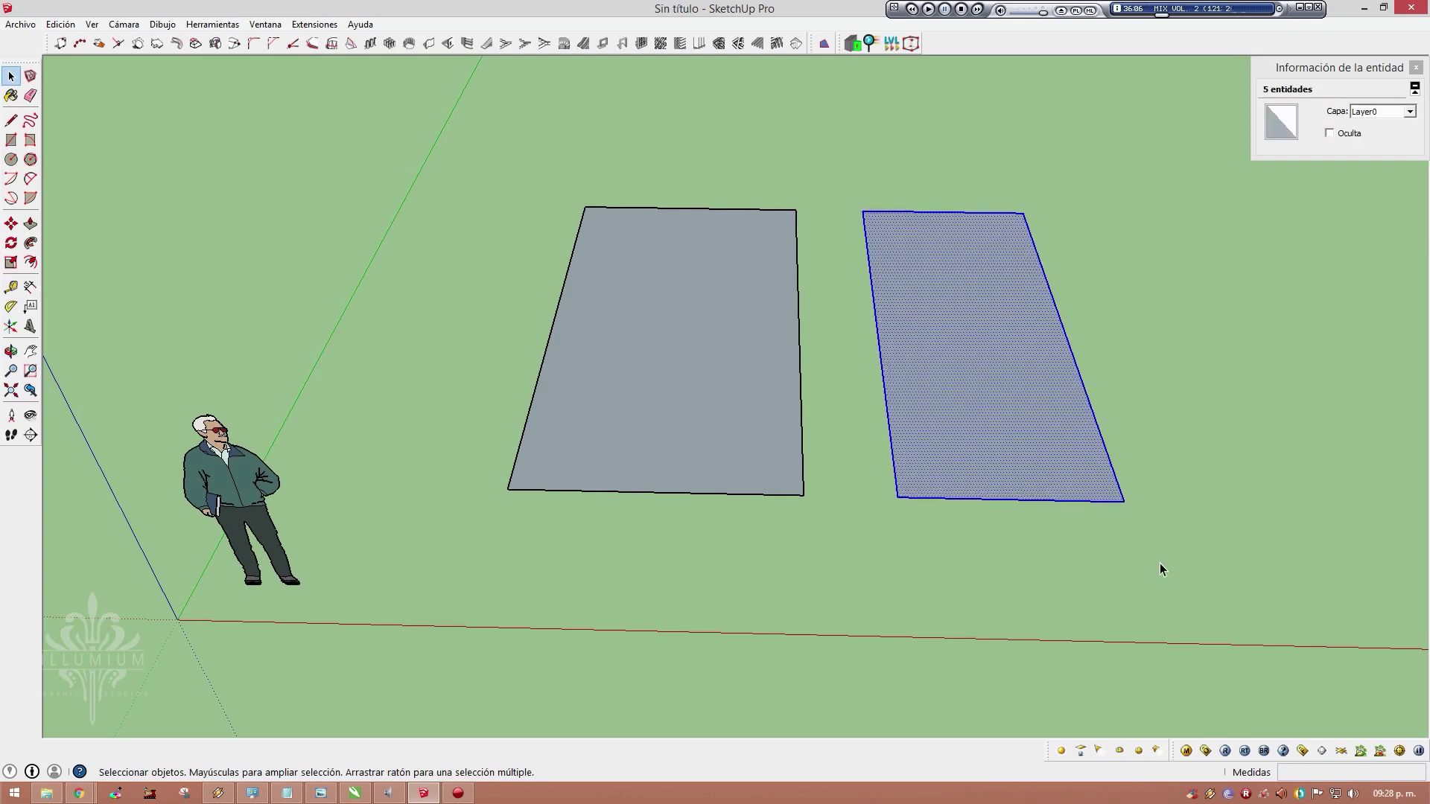
Attempt moving the right rectangle toward the left one, cancelling twice
key(m)
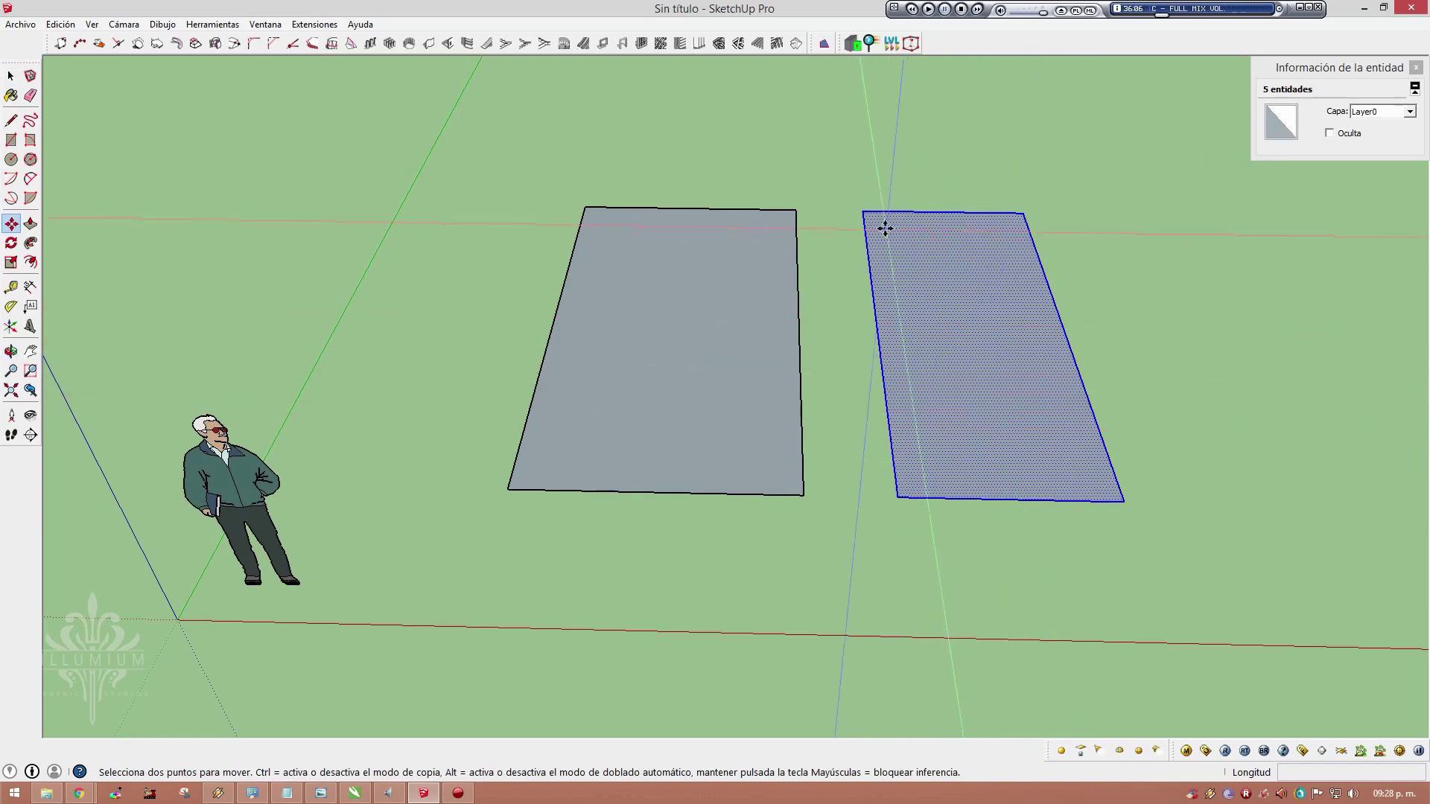
click(897, 495)
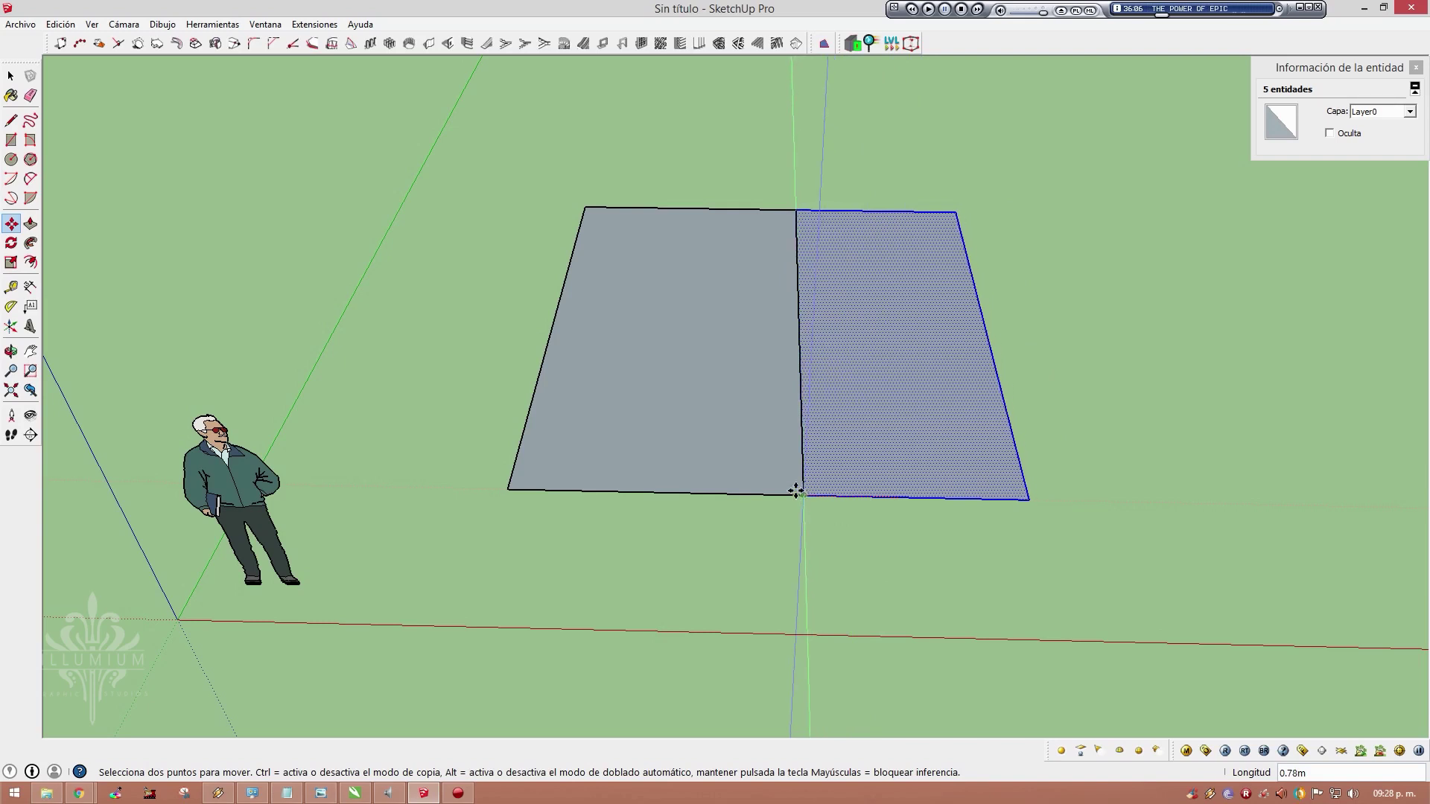
click(897, 497)
key(space)
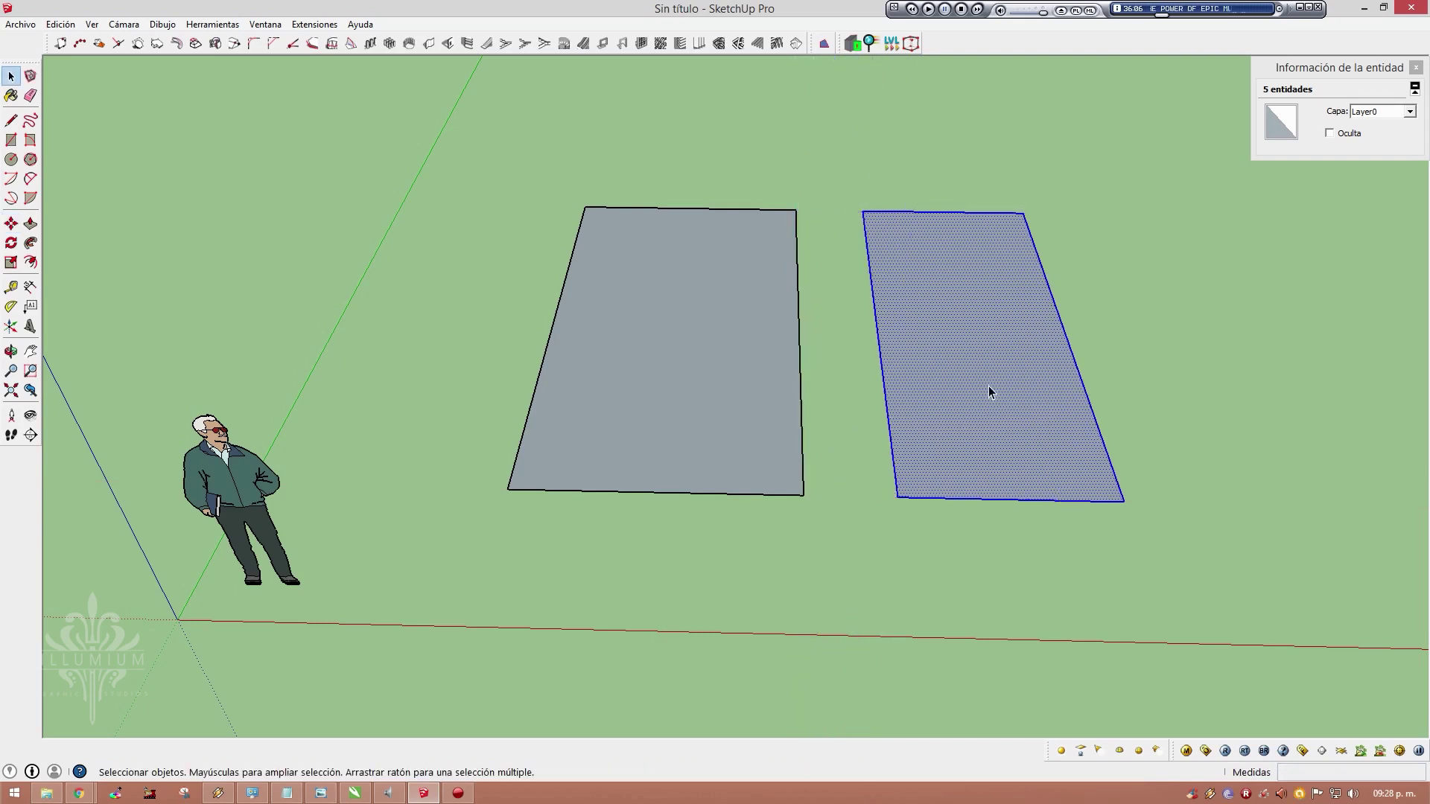
key(m)
click(995, 371)
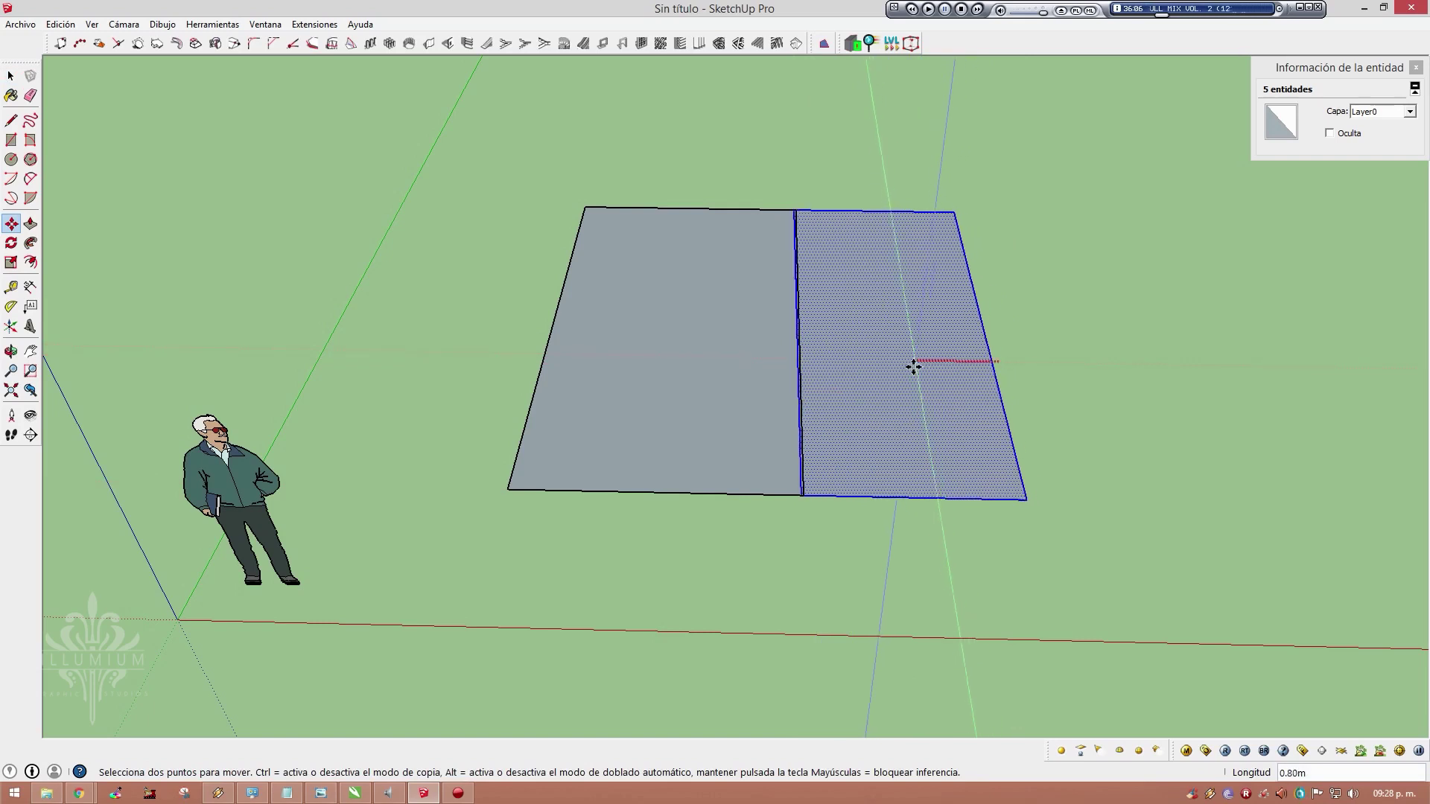
click(973, 372)
key(space)
Snap the right rectangle flush against the left one, then invert the selection
key(m)
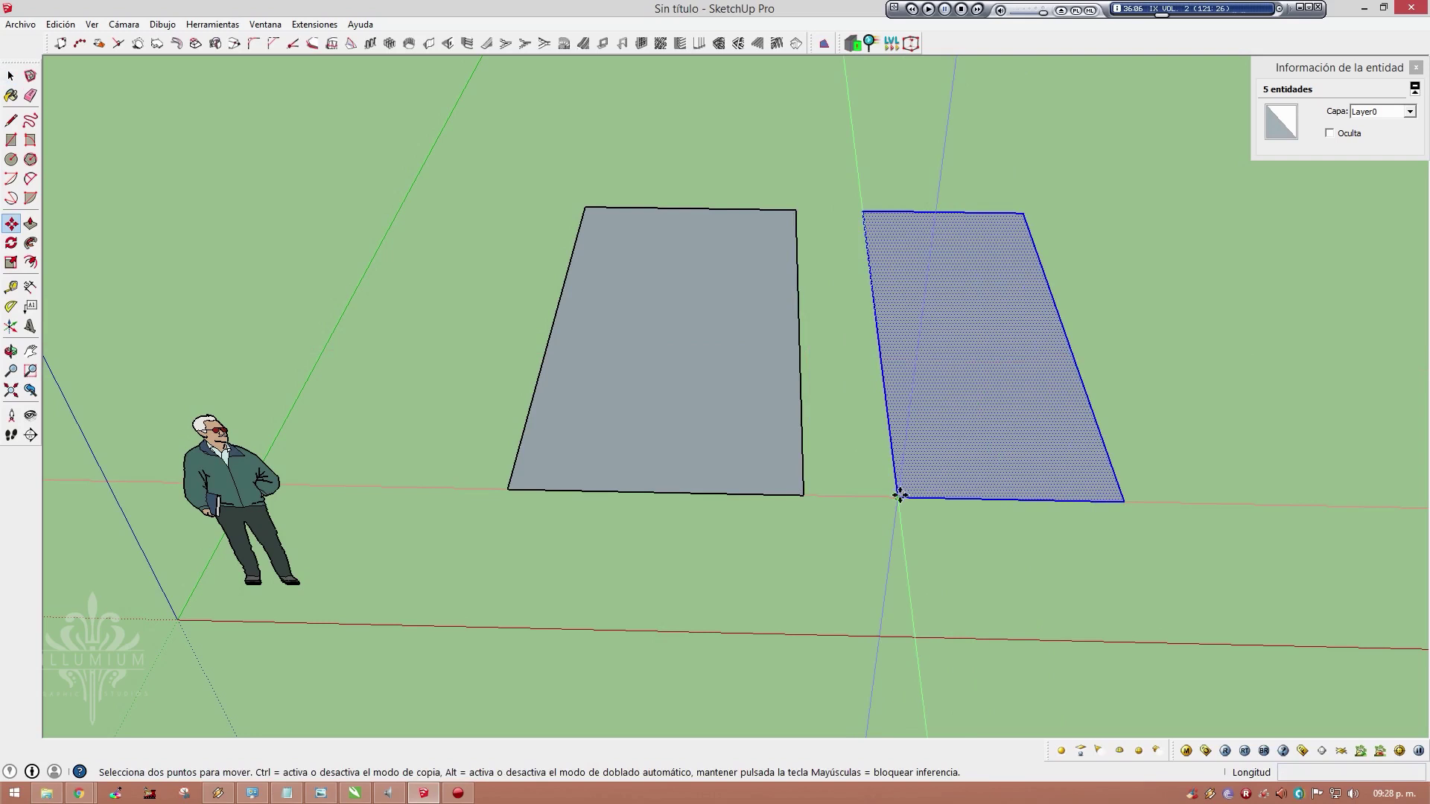
drag(899, 495, 802, 494)
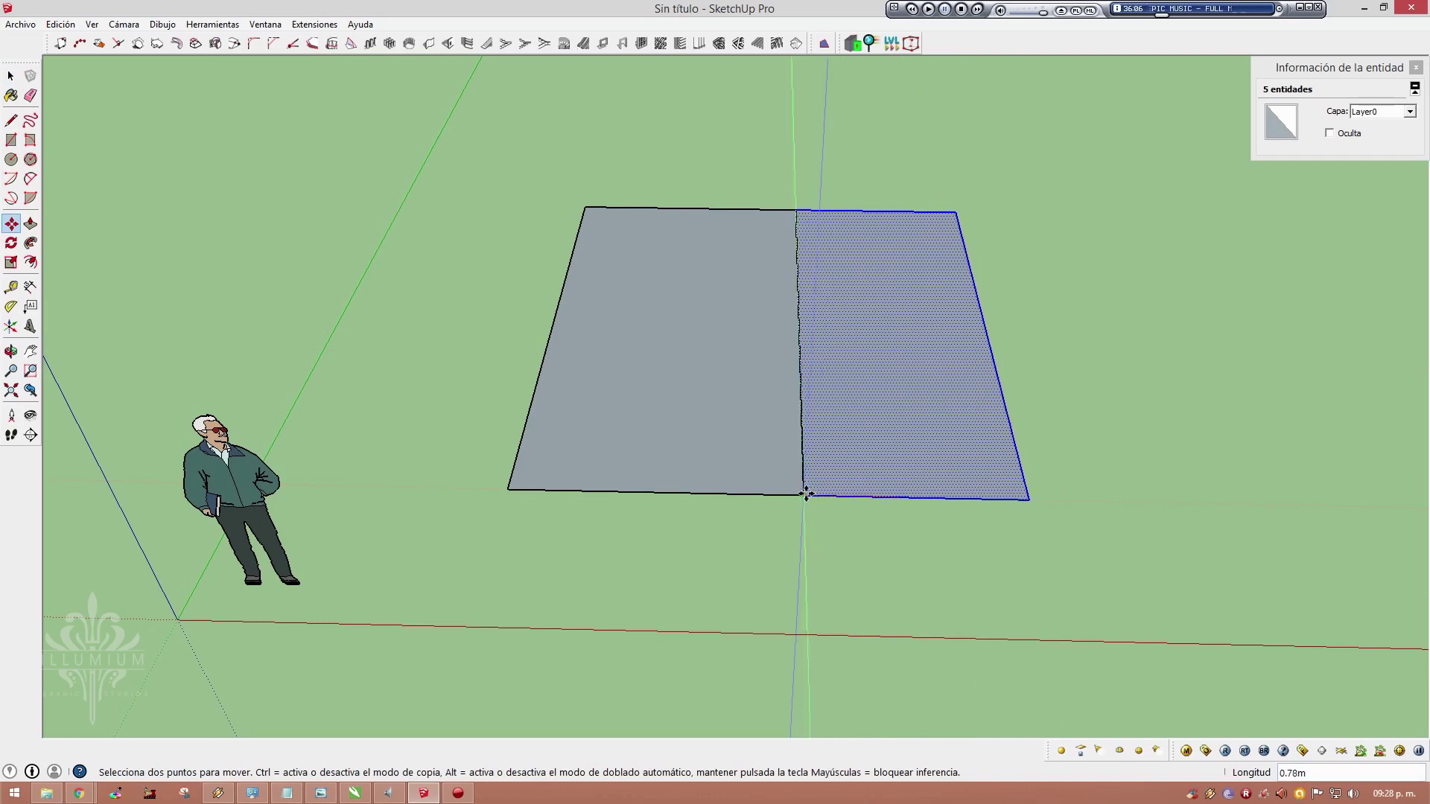
key(space)
key(ctrl+shift+i)
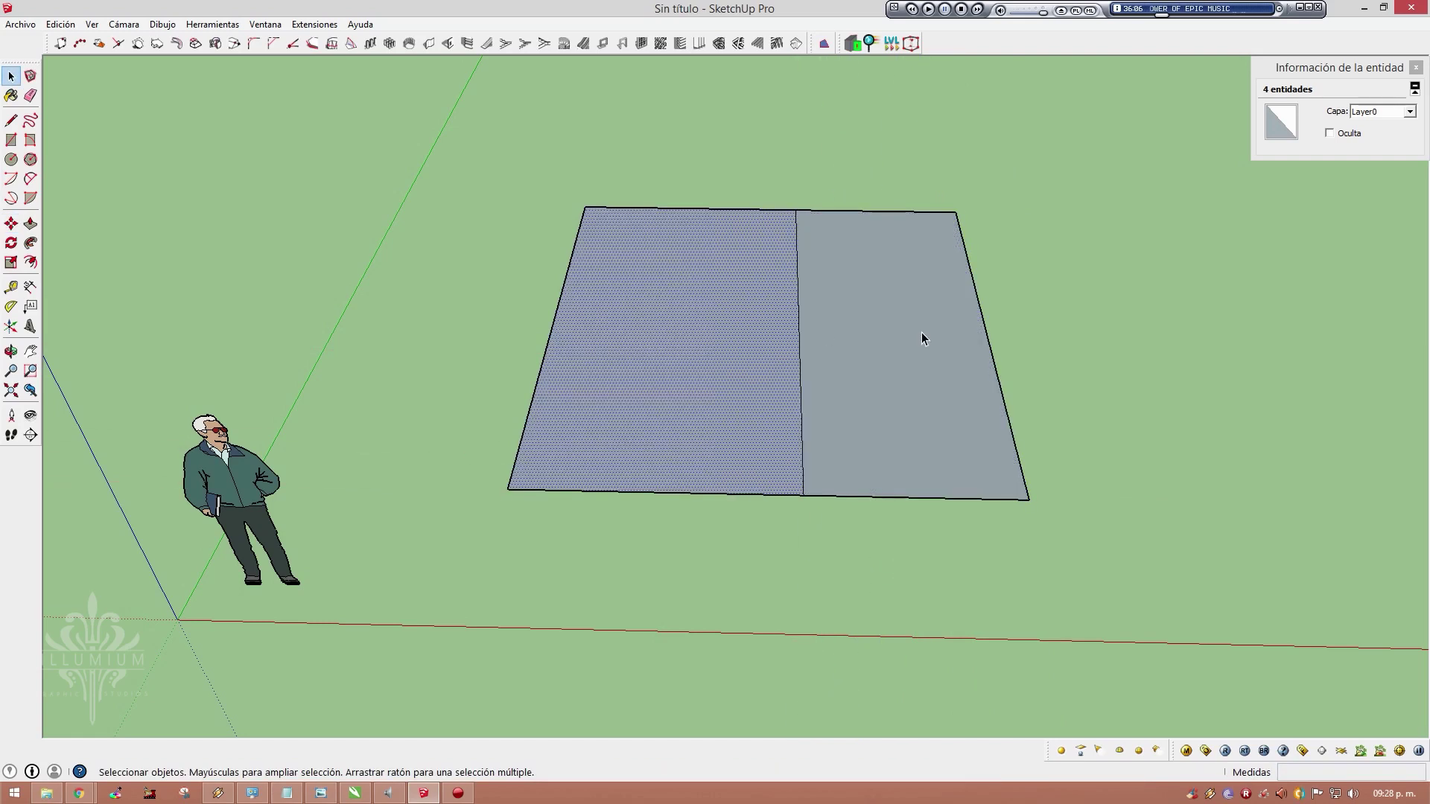
Window-select both joined rectangles with all their edges and start the Rotate tool
click(749, 333)
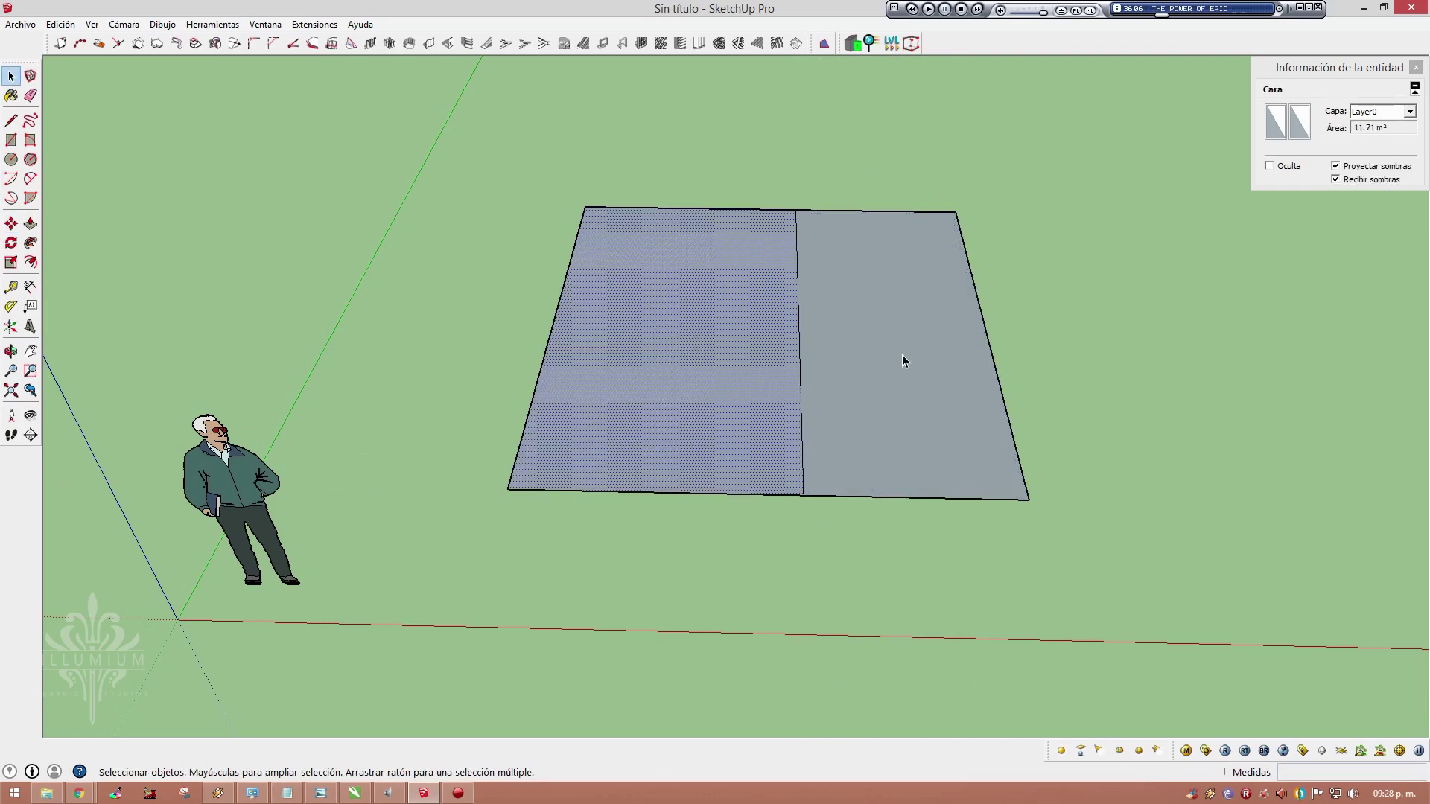
scroll(901, 355, down, 3)
scroll(901, 355, up, 2)
scroll(901, 355, down, 1)
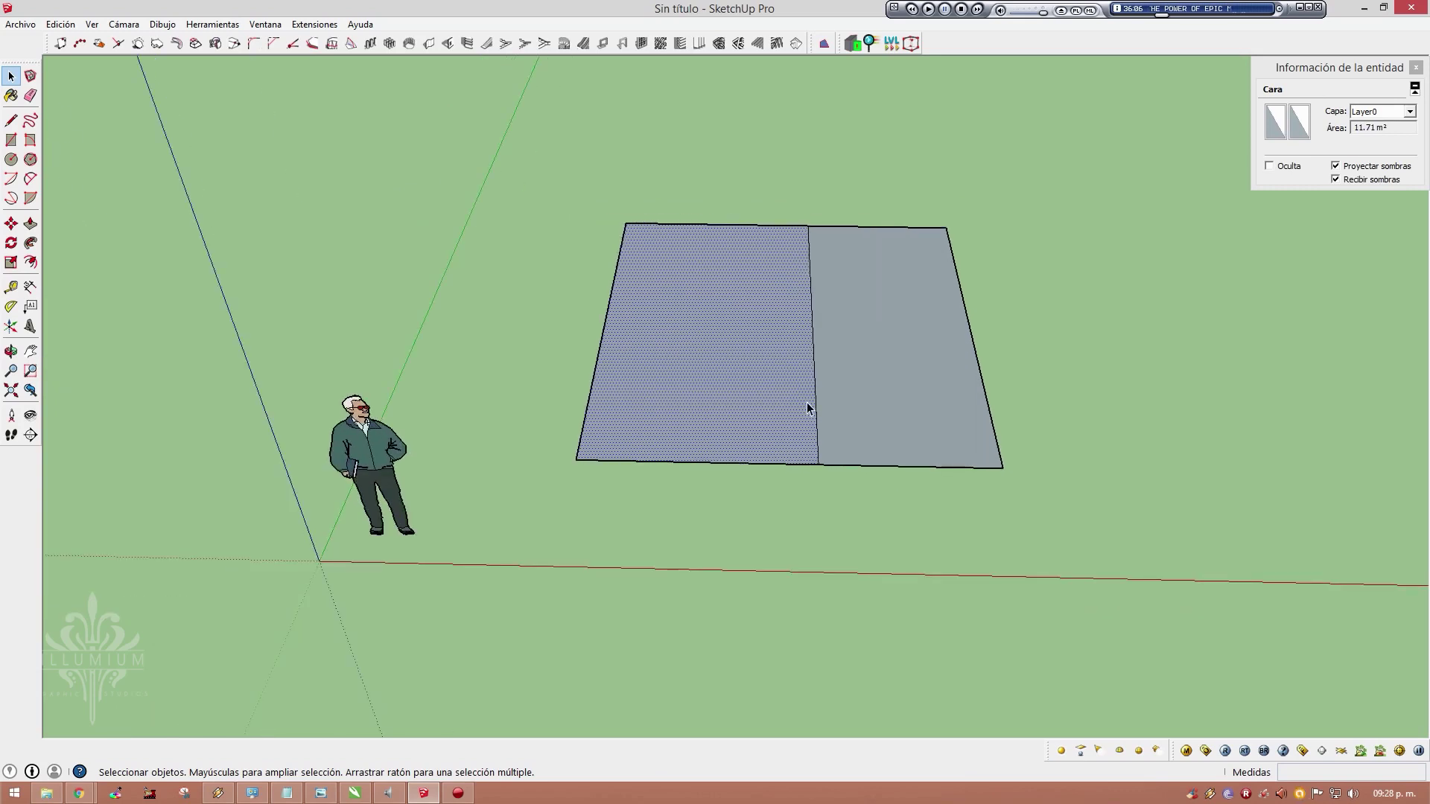
drag(829, 397, 1126, 526)
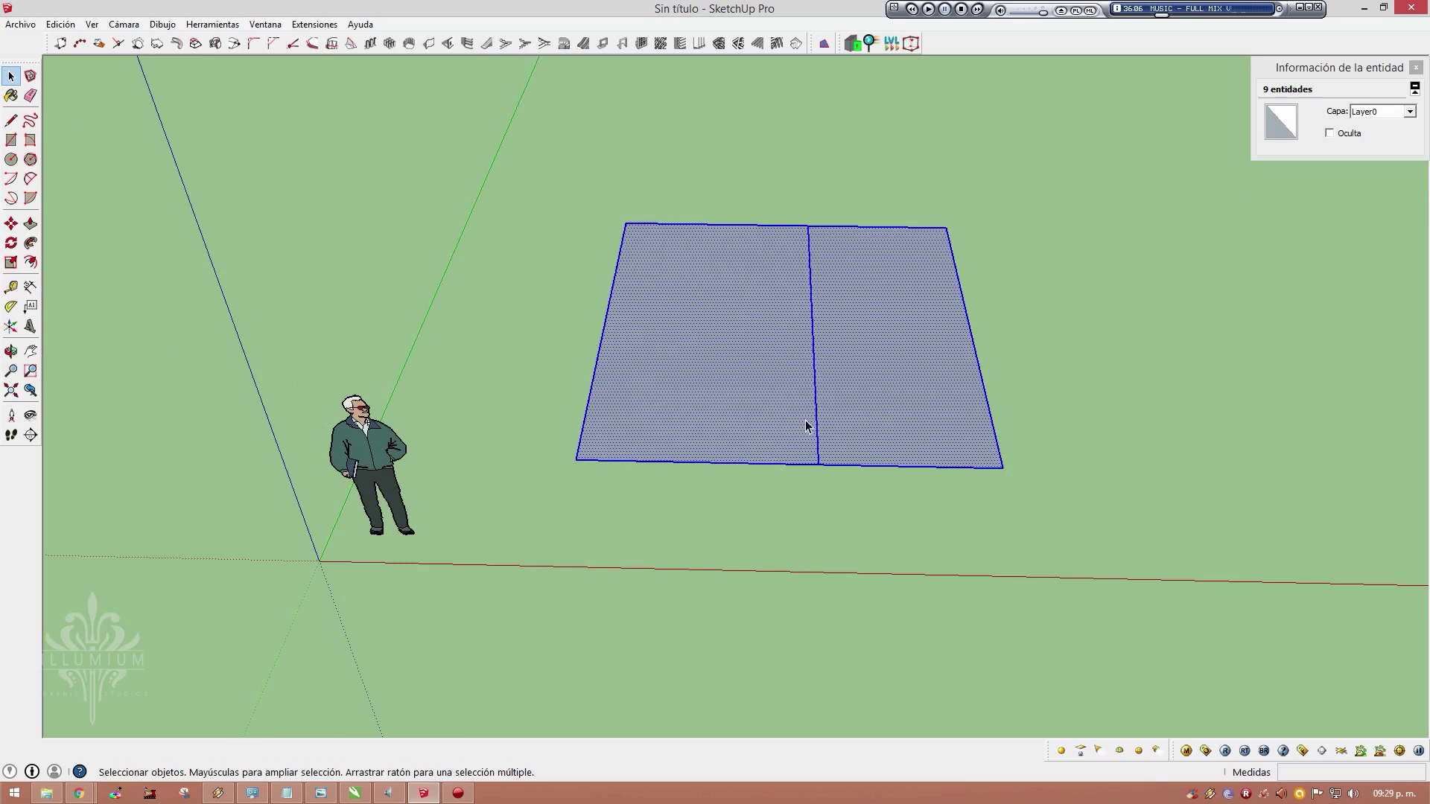
middle_drag(782, 301, 791, 369)
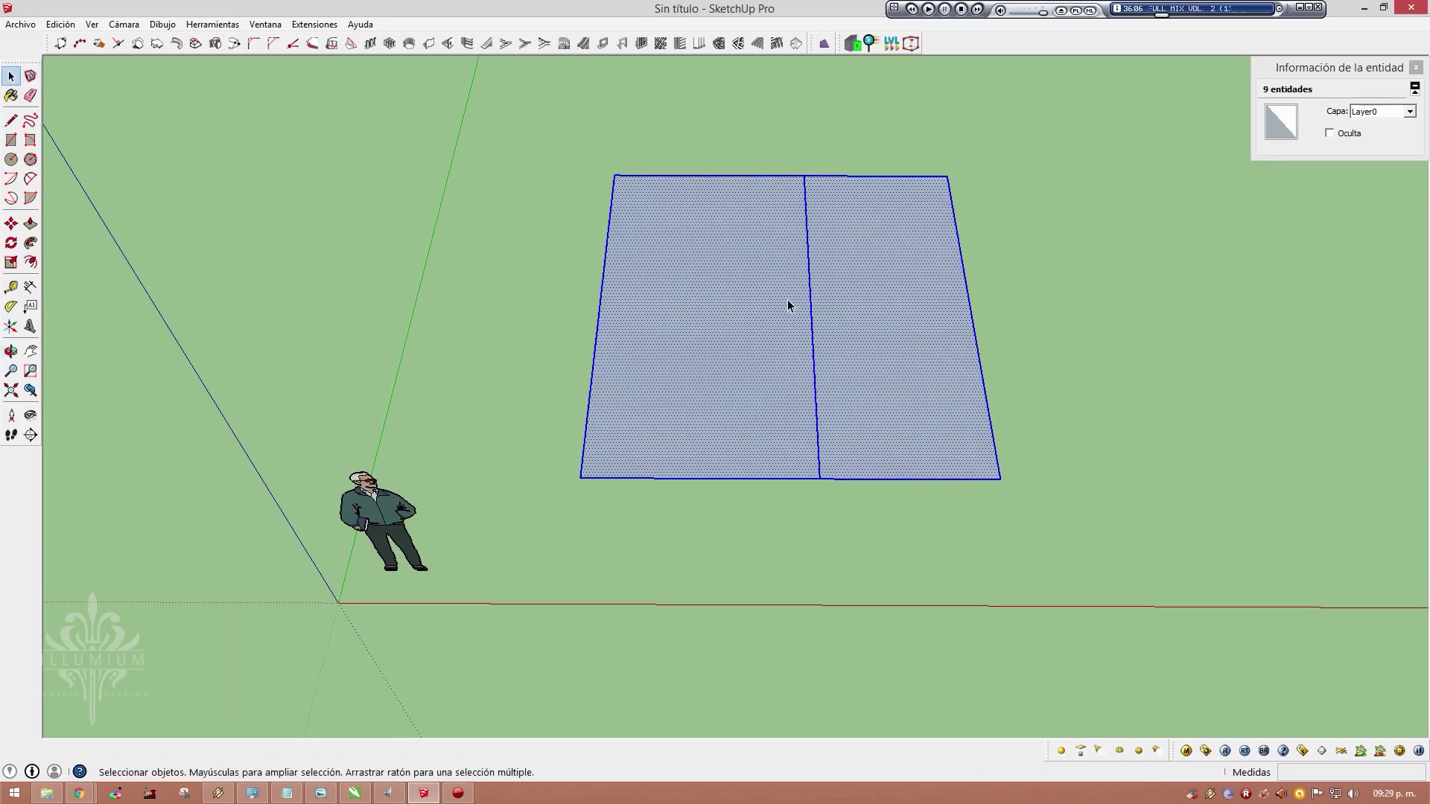
scroll(788, 304, up, 1)
key(q)
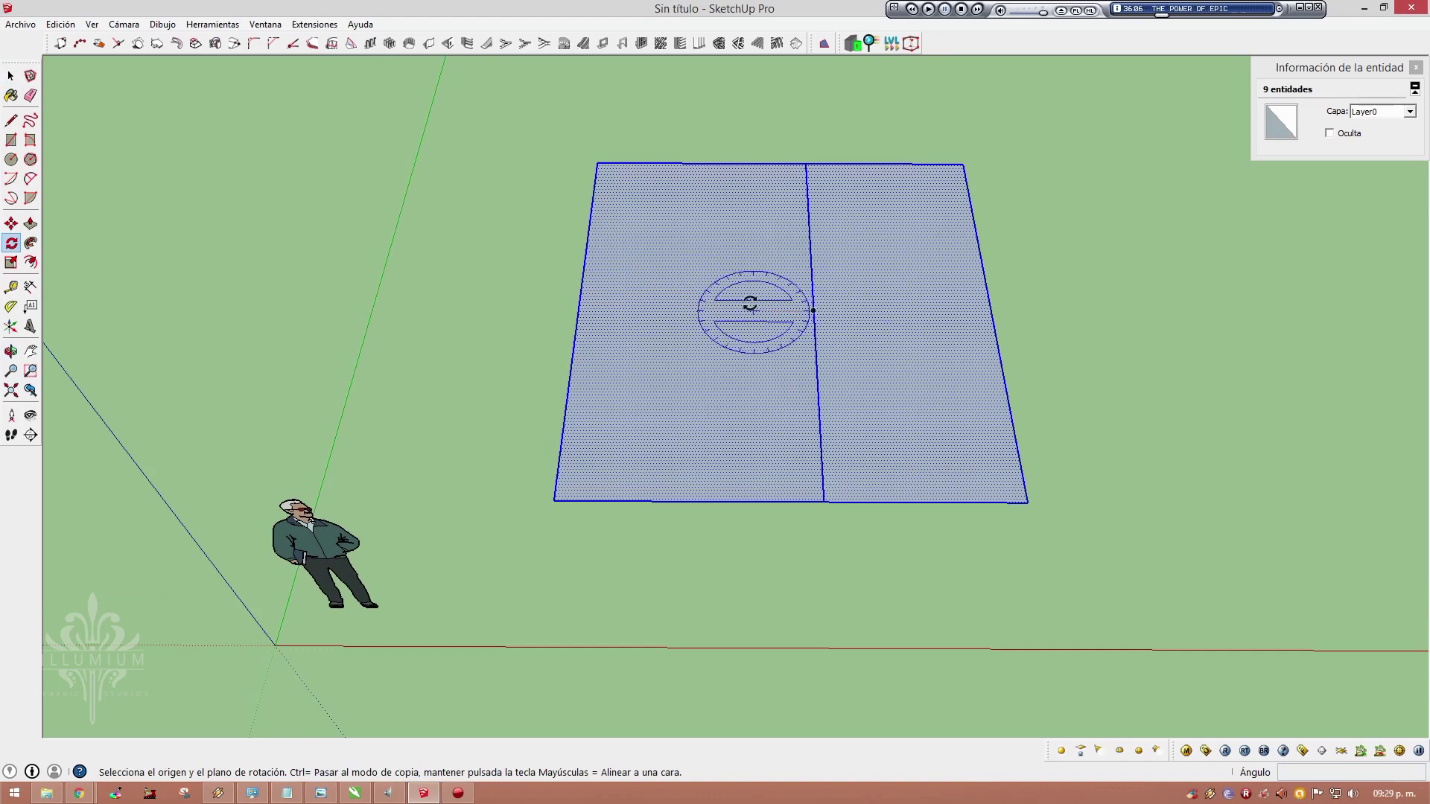
click(813, 309)
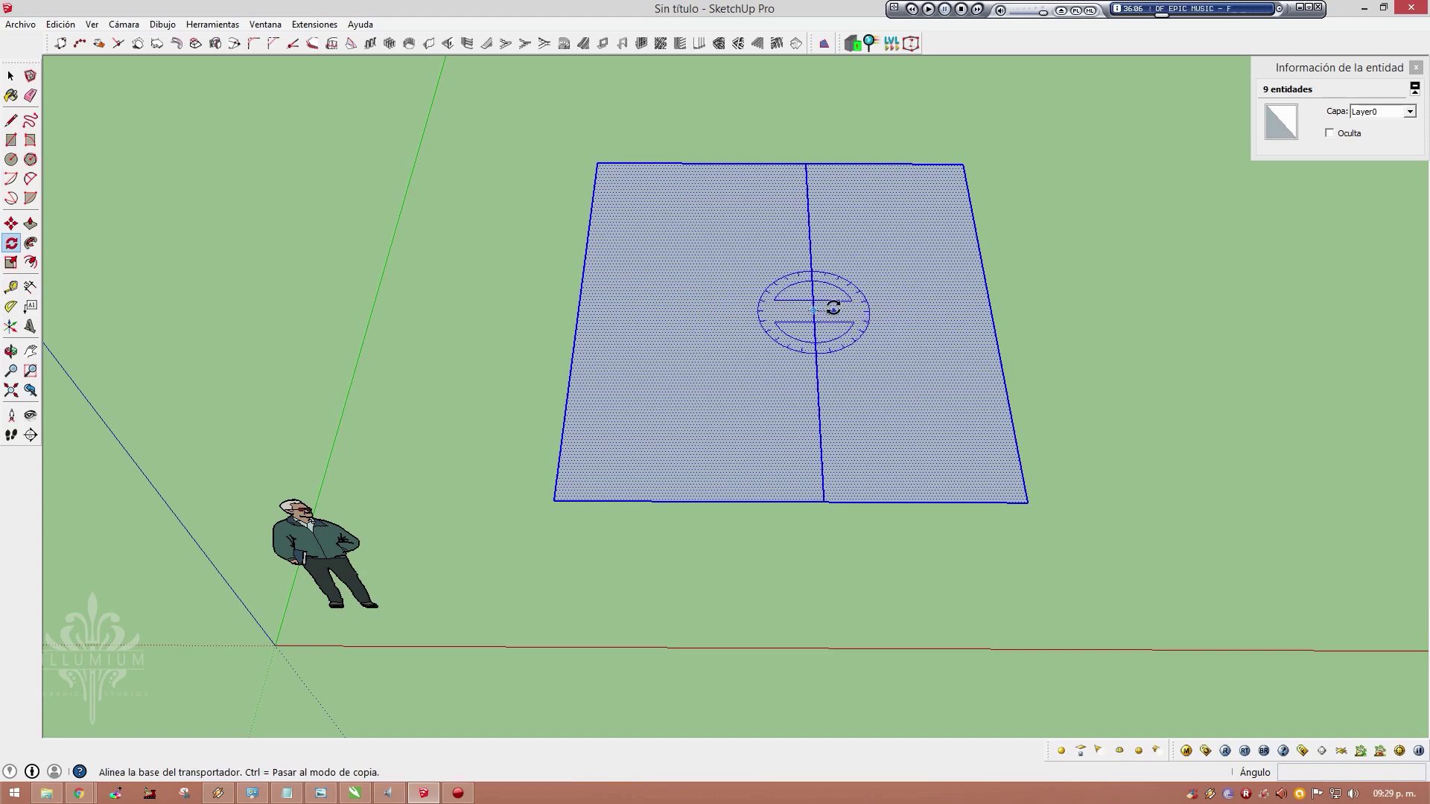
click(987, 310)
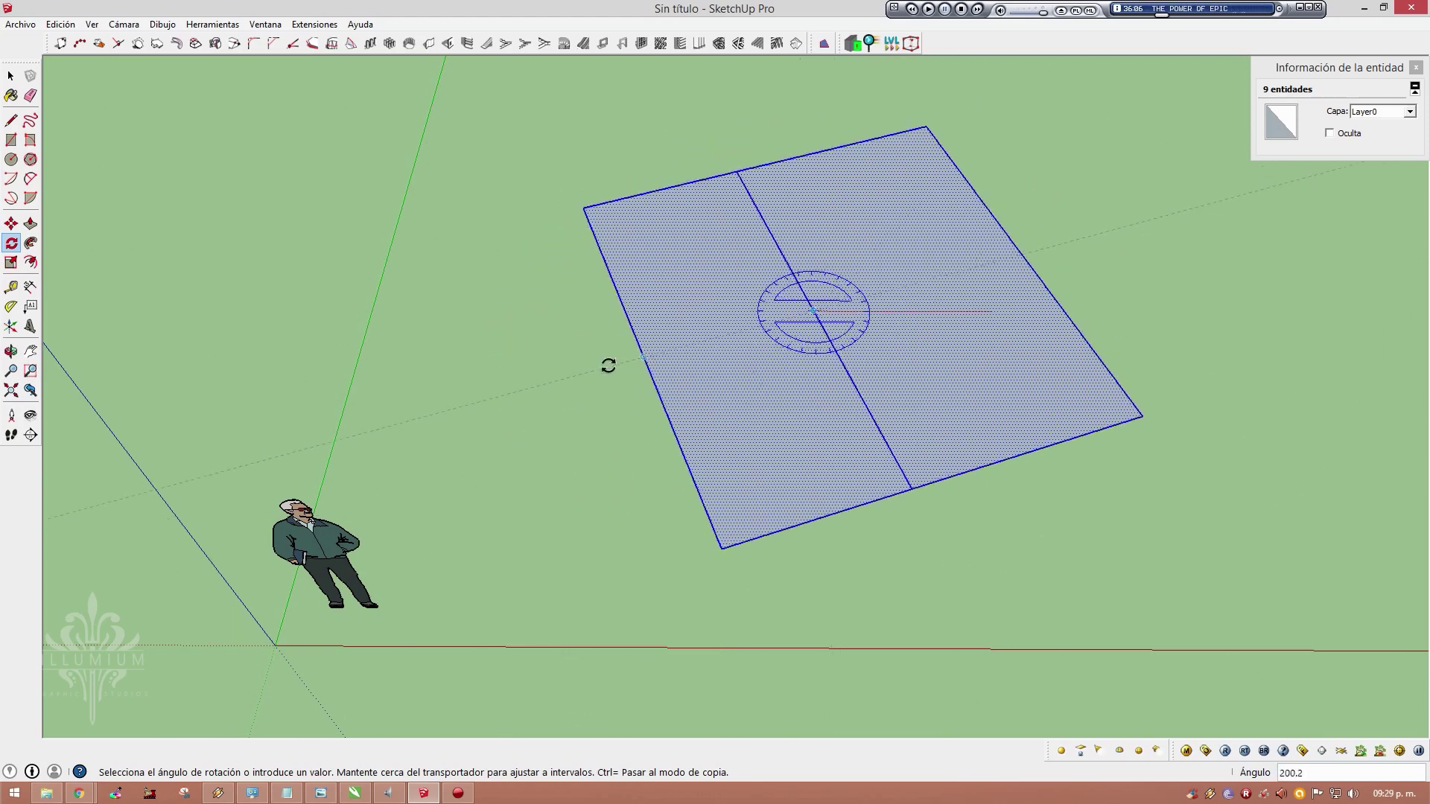
click(606, 367)
key(space)
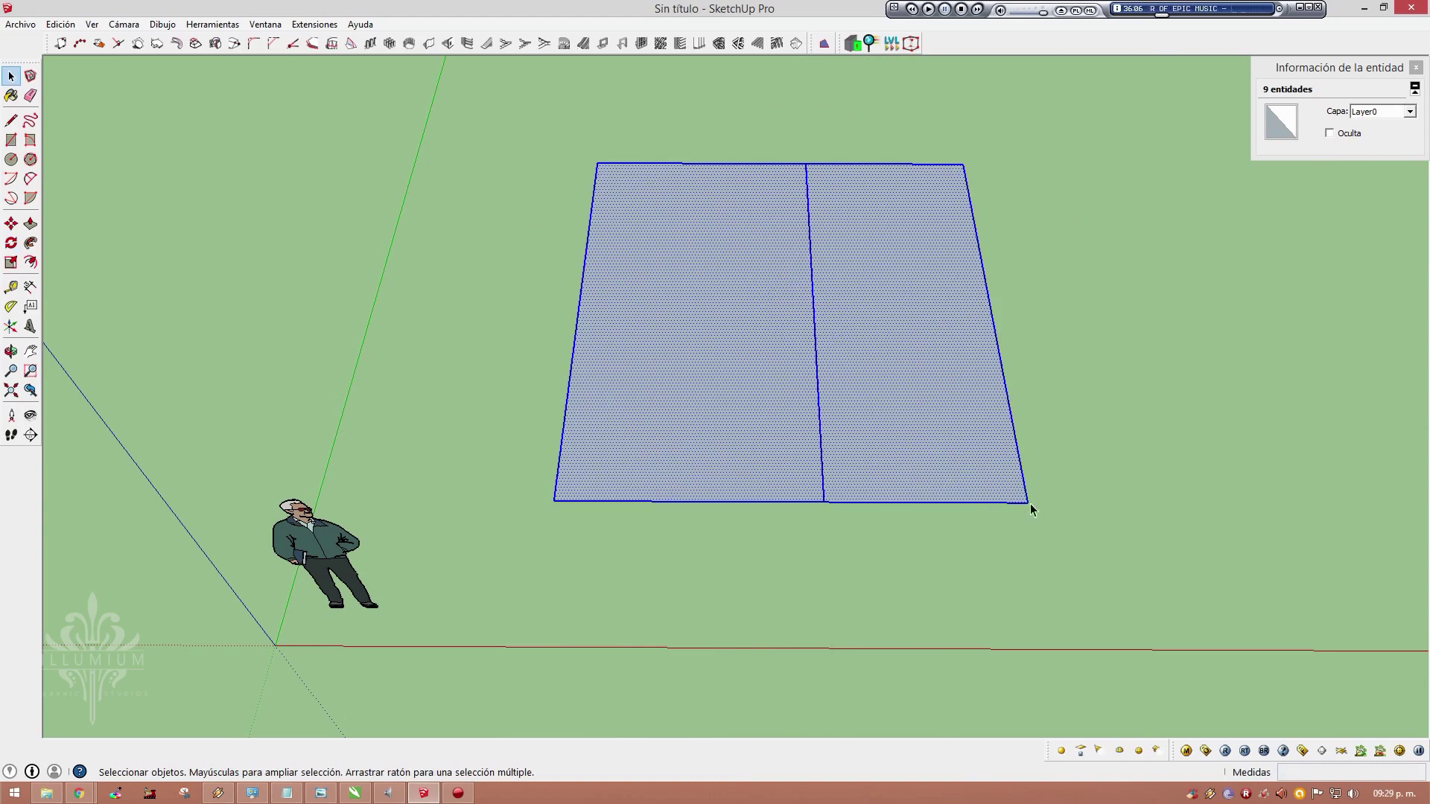
key(q)
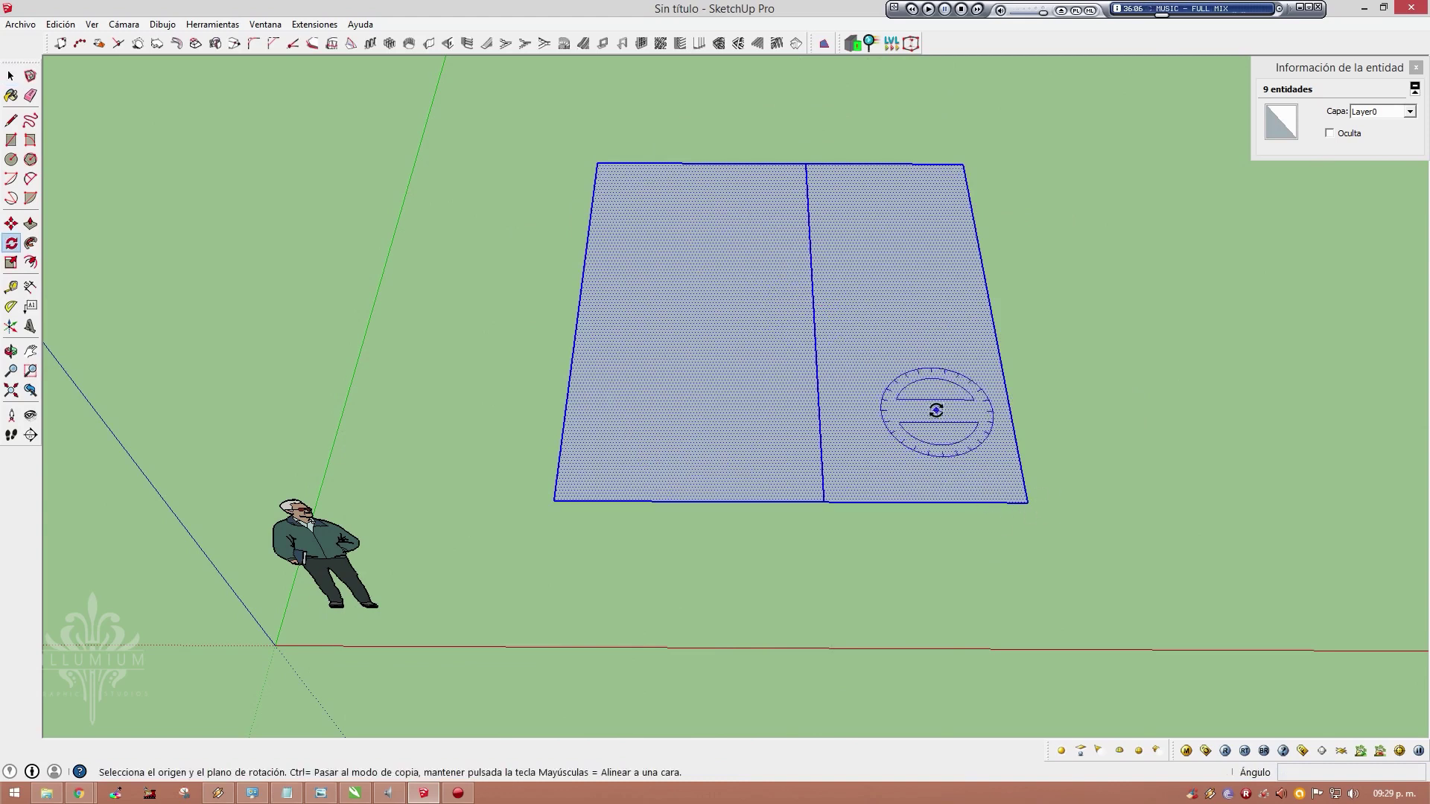
click(1026, 501)
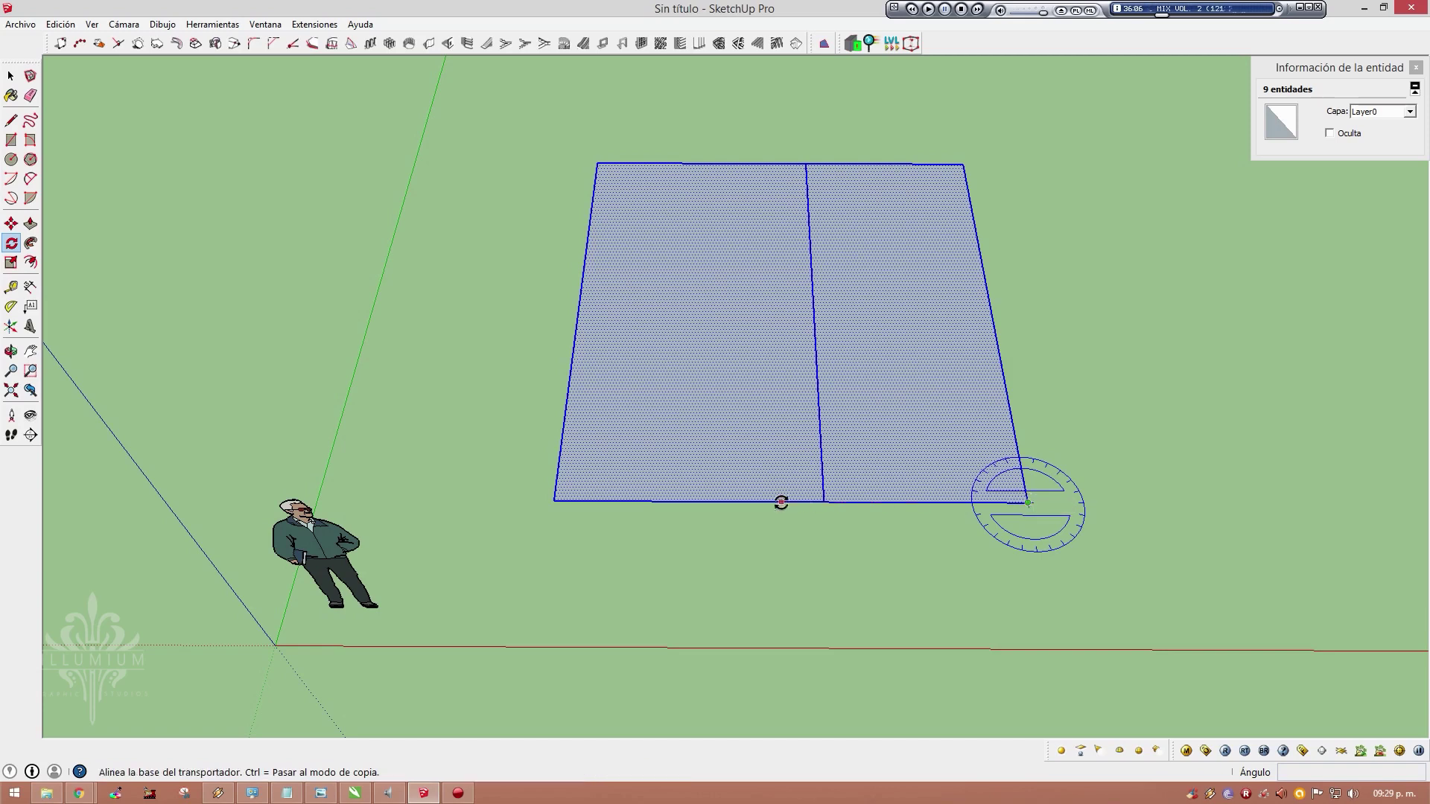
click(552, 500)
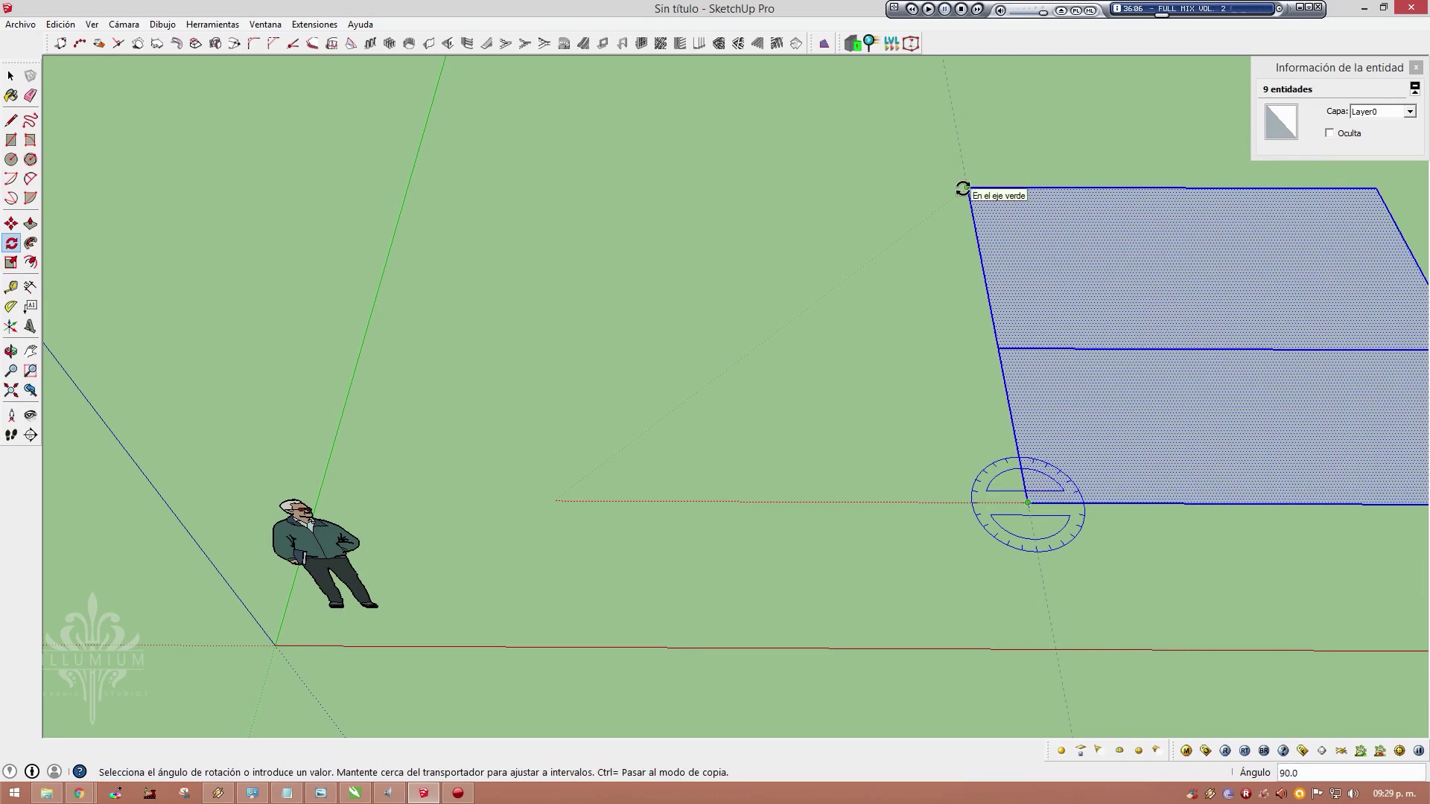
key(Escape)
click(1030, 500)
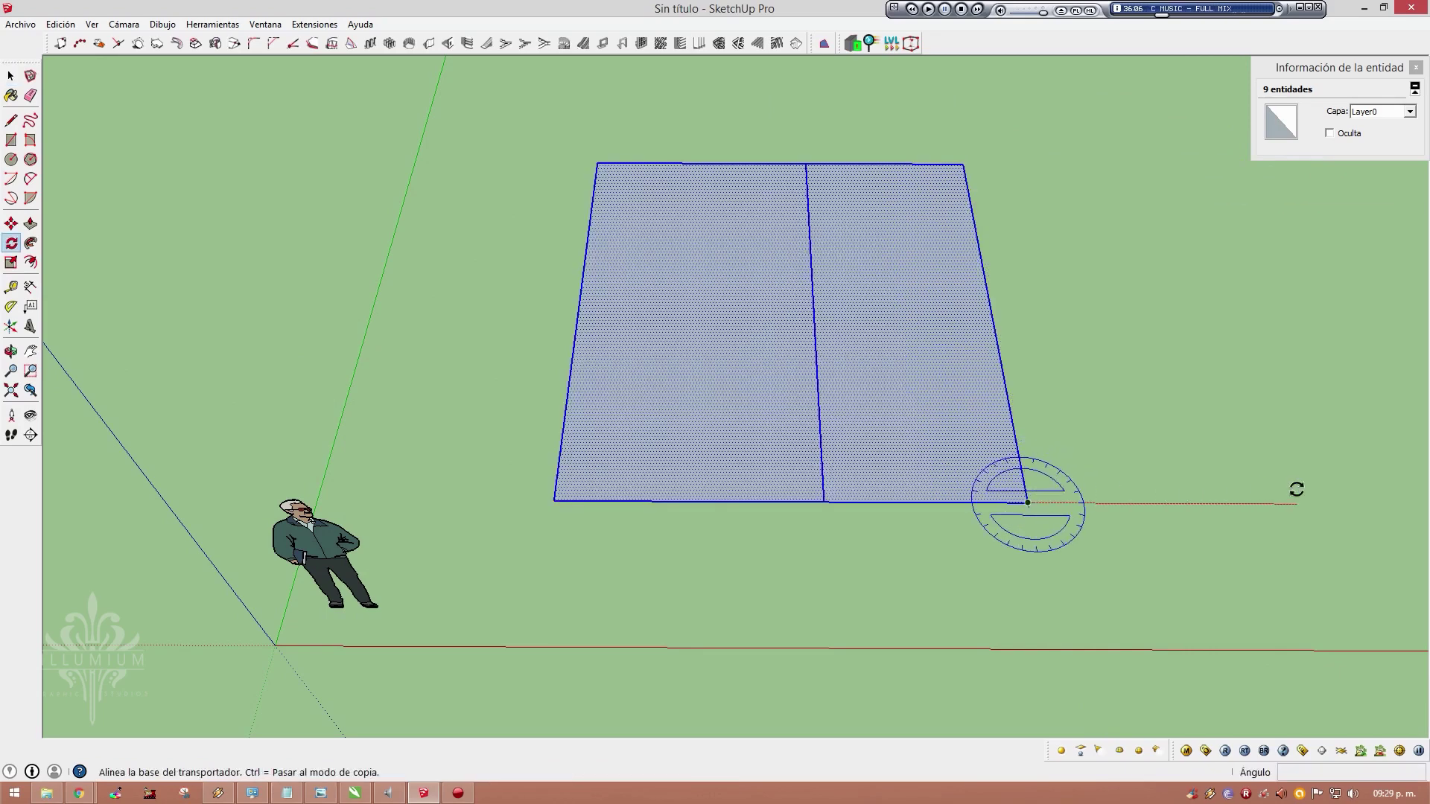
click(1309, 500)
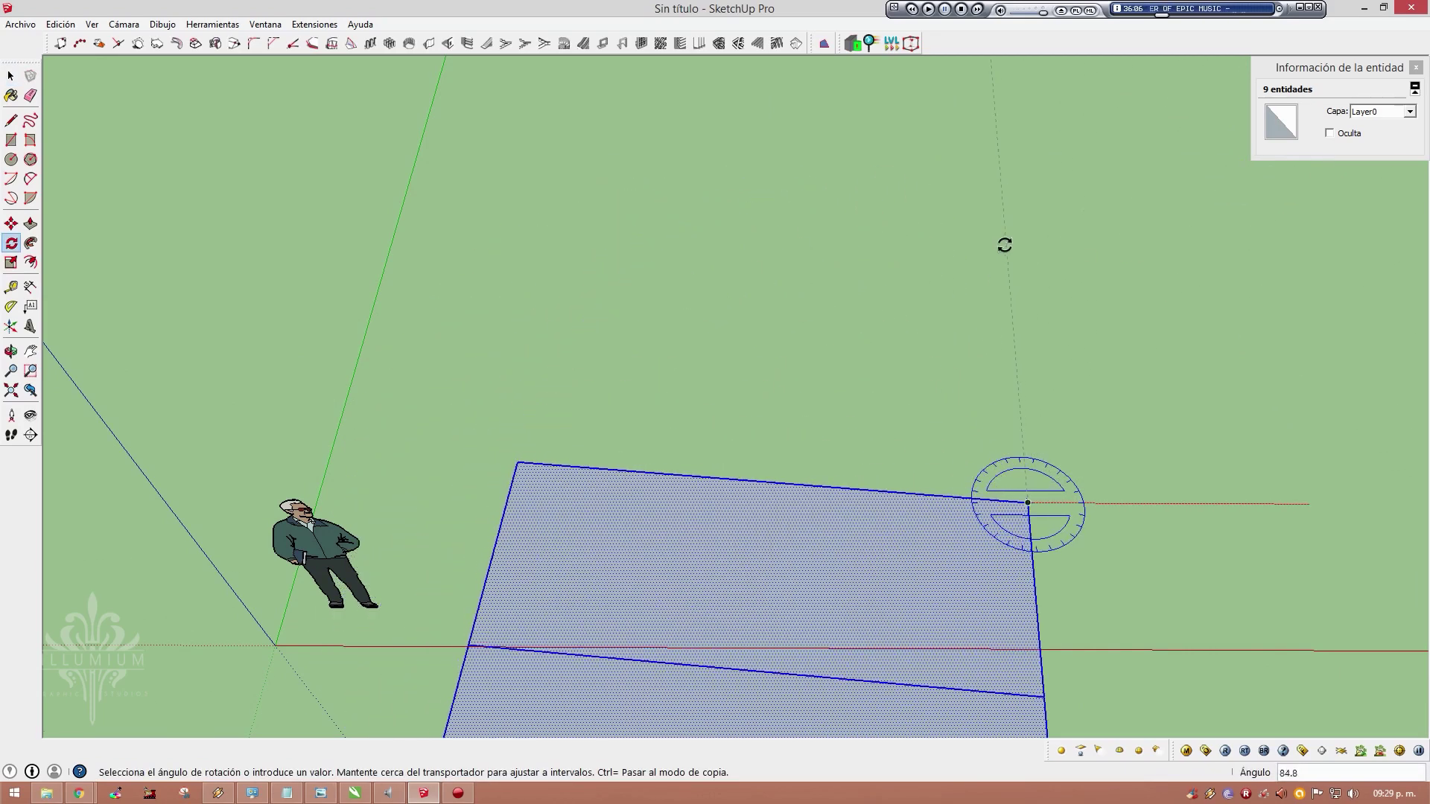
key(space)
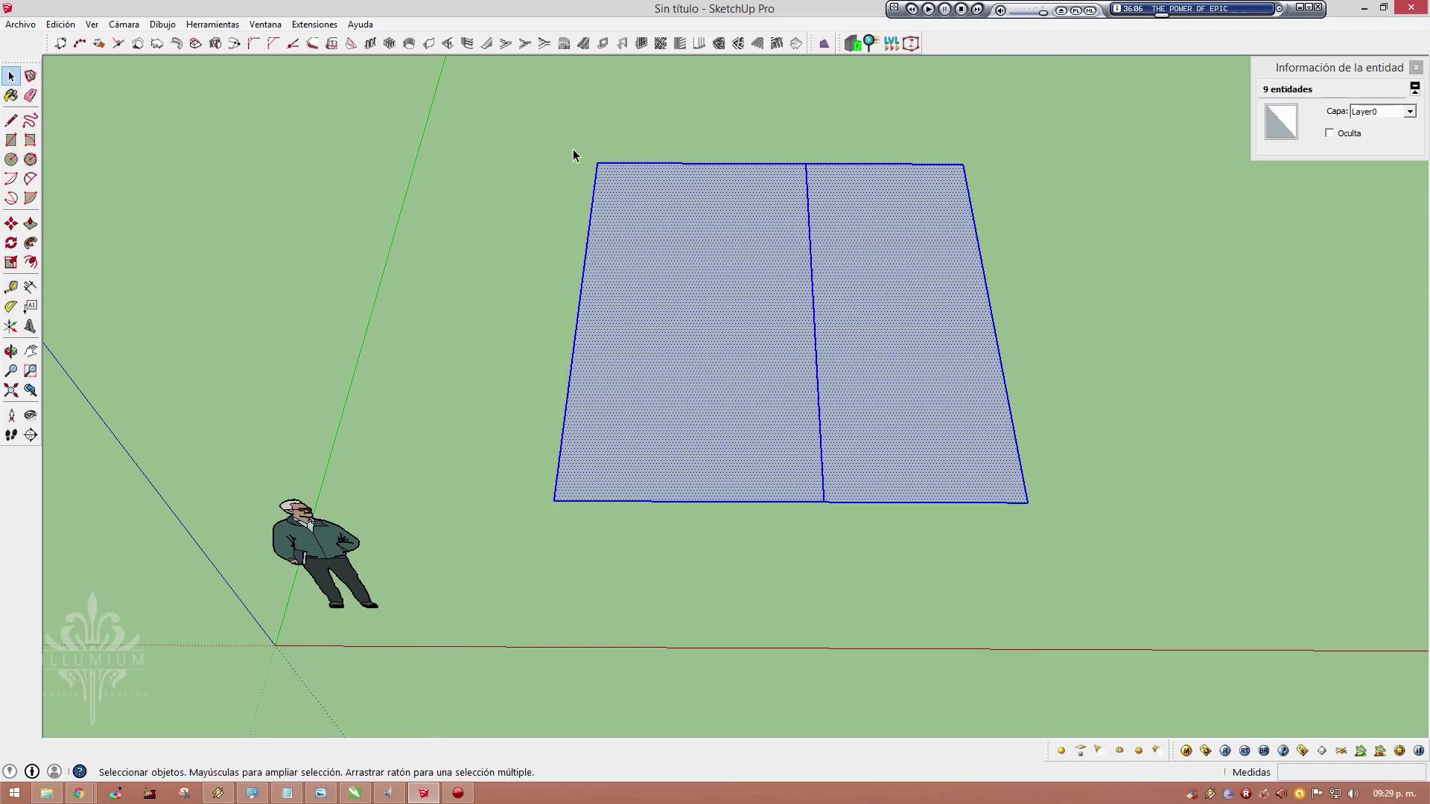
key(Delete)
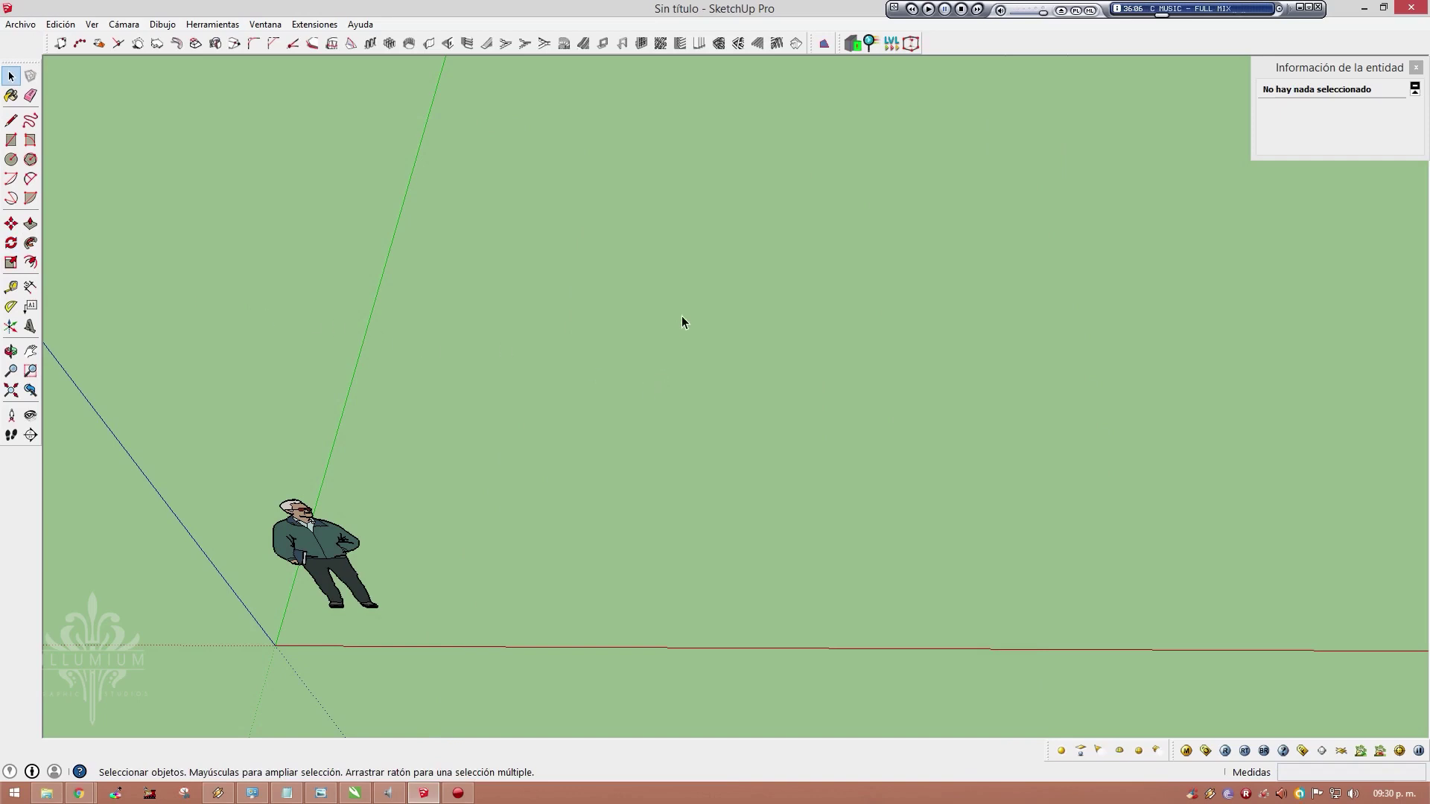
key(ctrl+z)
key(ctrl+z)
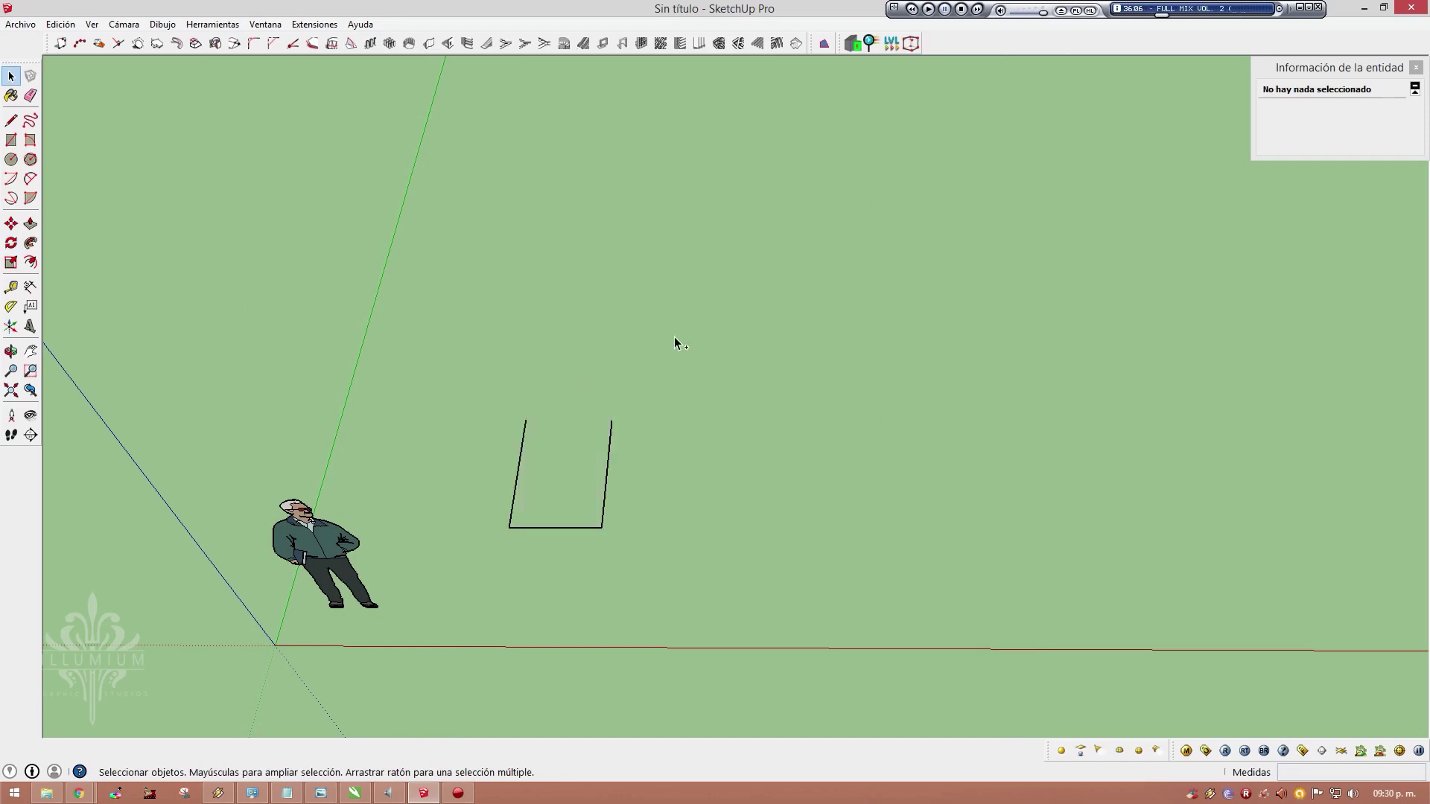
key(ctrl+z)
key(ctrl+z)
key(ctrl+z)
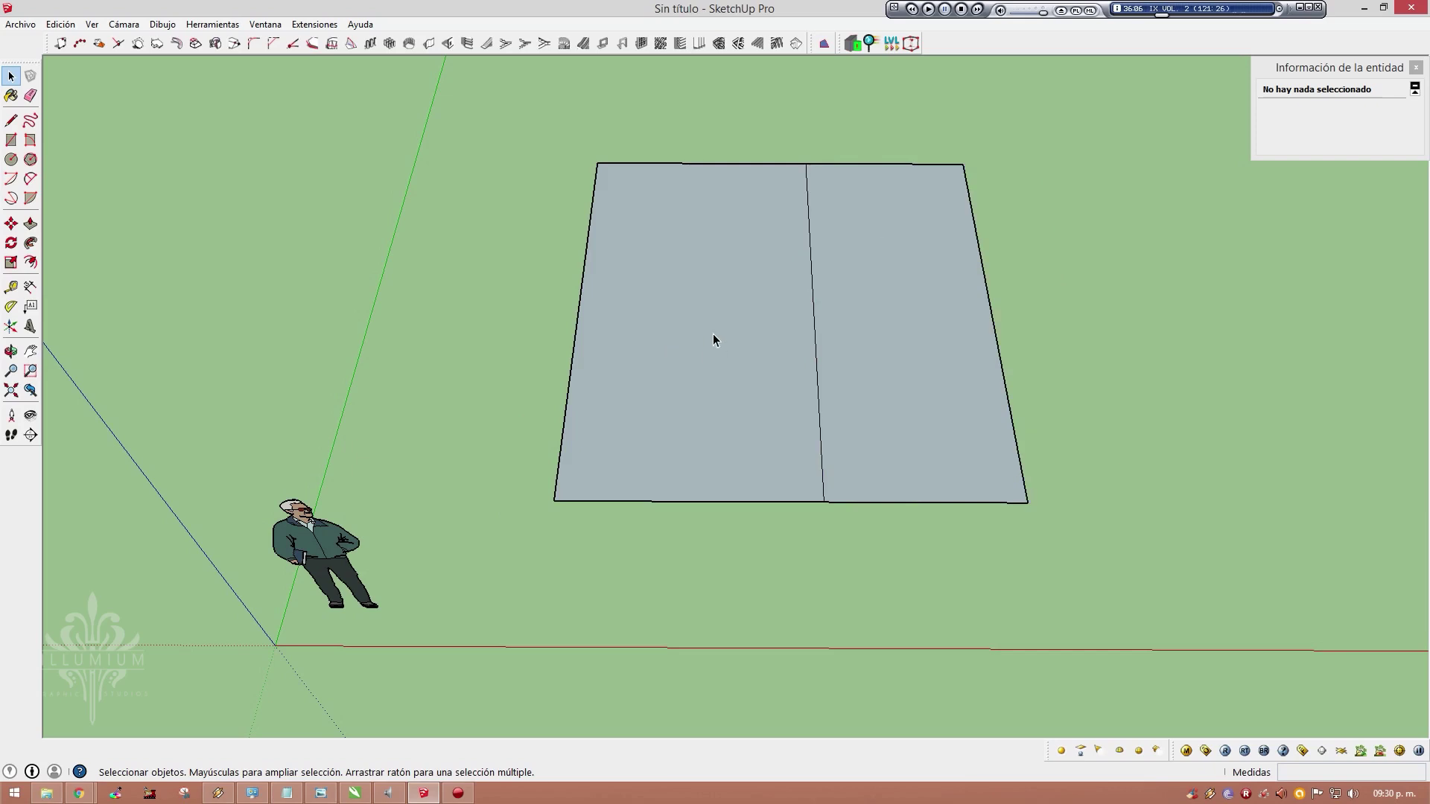
drag(526, 106, 1155, 580)
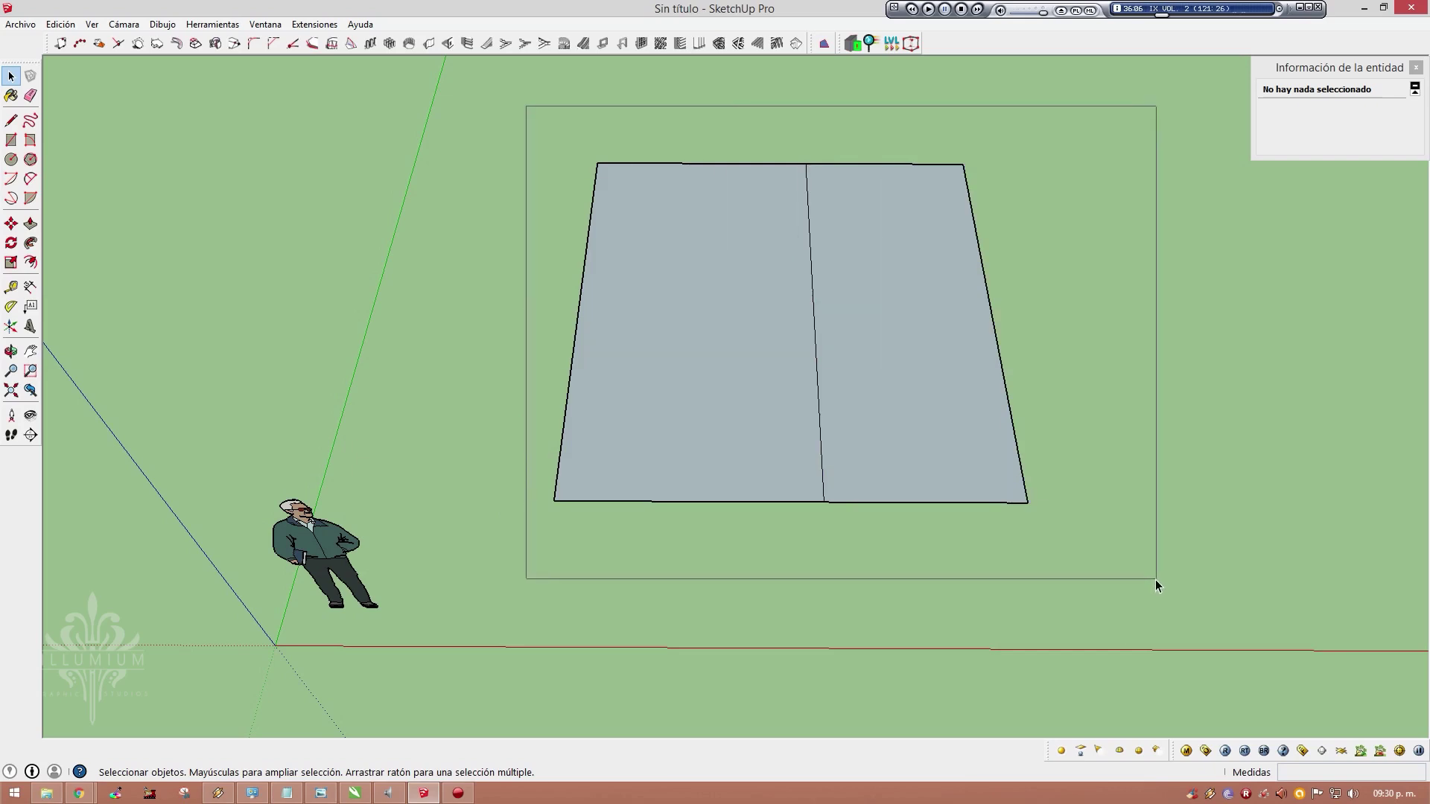
click(862, 554)
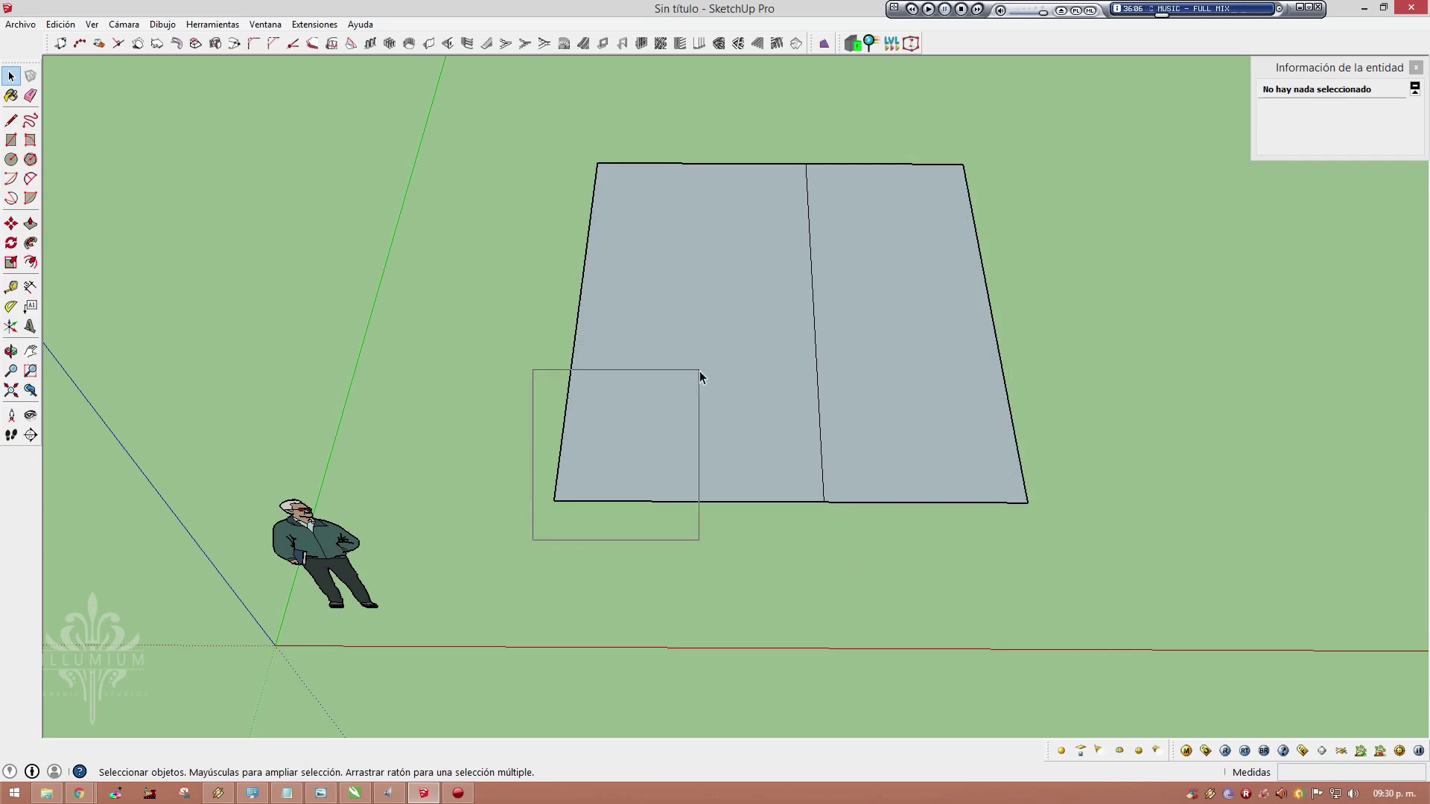
drag(699, 371, 1043, 123)
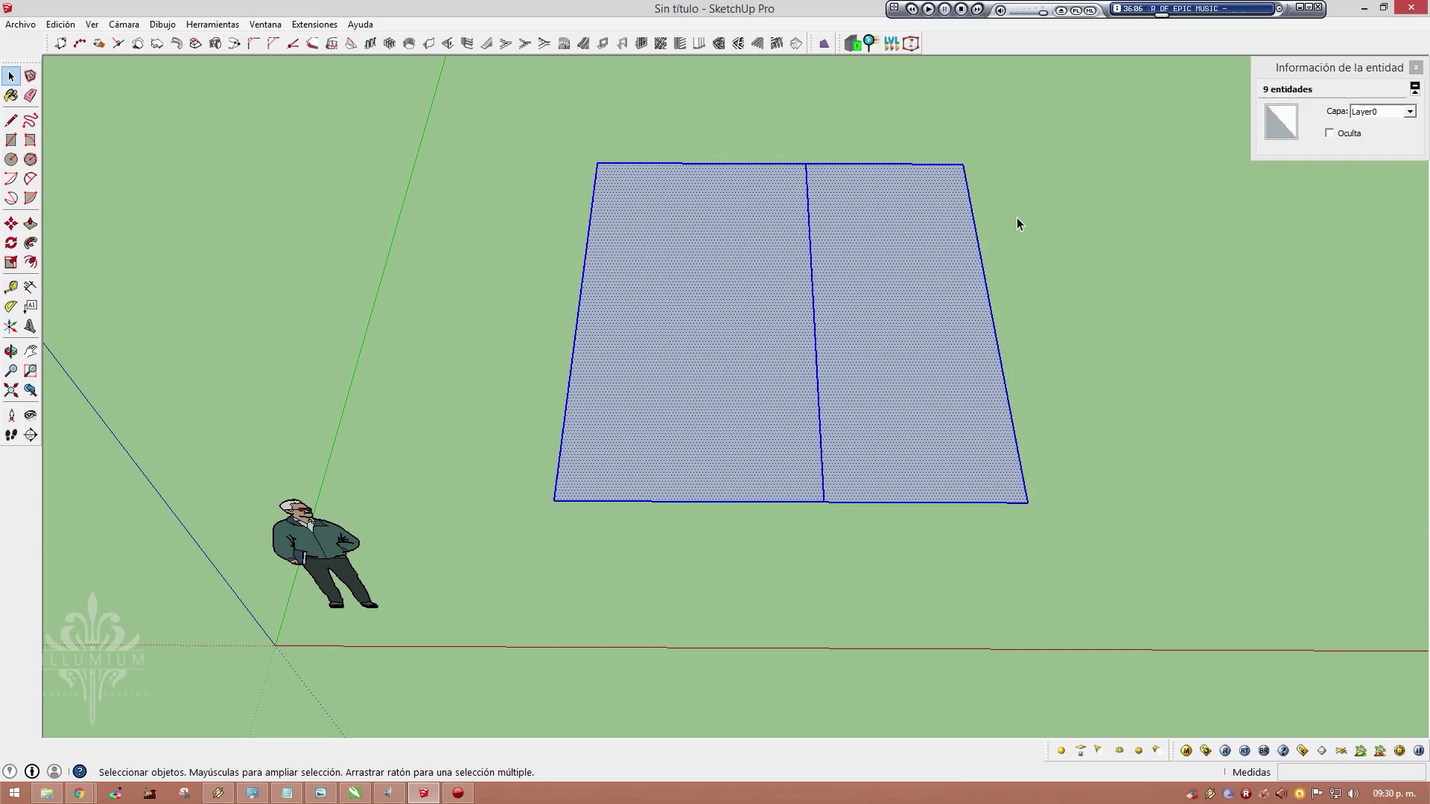
key(s)
mouse_move(962, 162)
mouse_down()
mouse_move(1060, 164)
mouse_move(709, 374)
mouse_up()
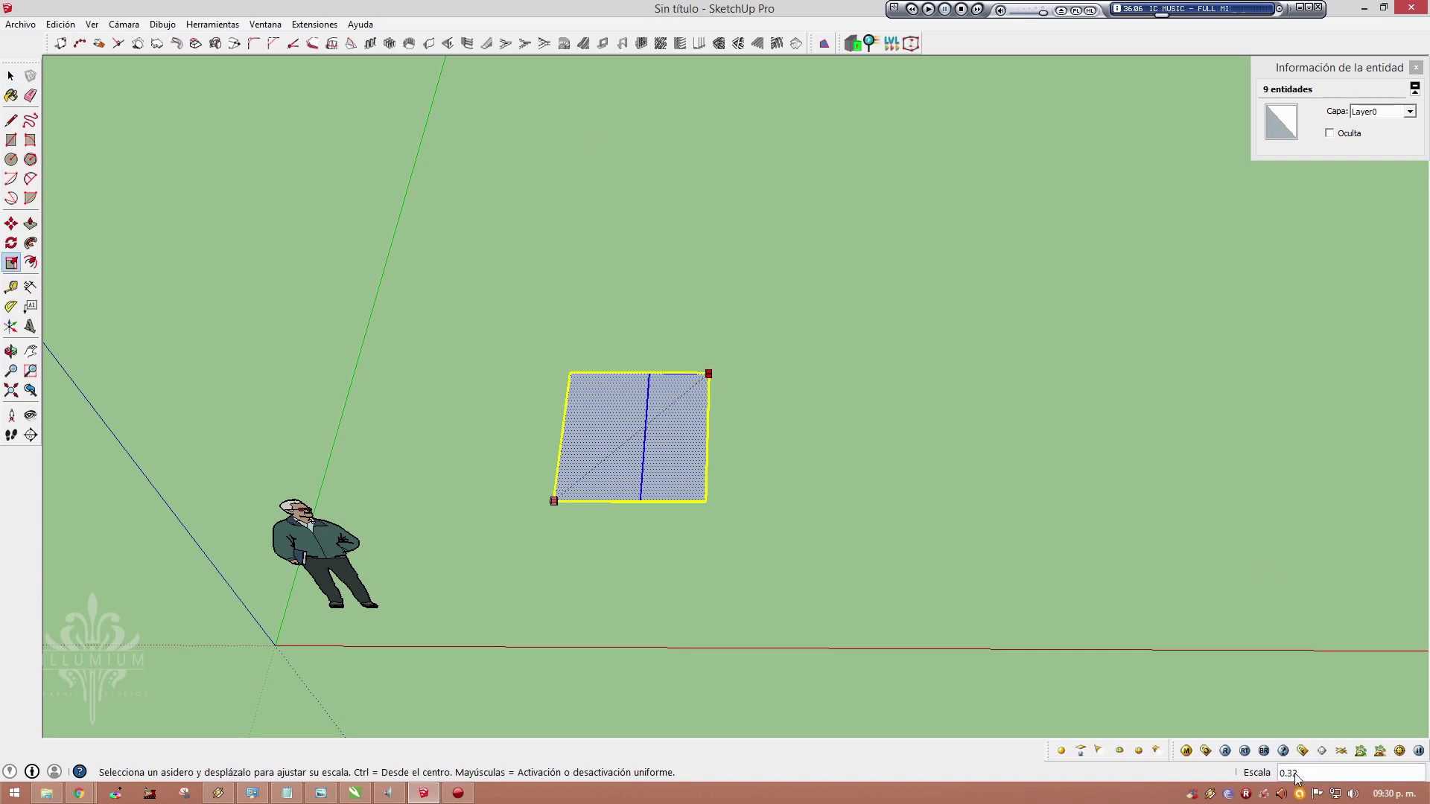
mouse_move(1296, 778)
mouse_down()
mouse_move(906, 231)
mouse_move(945, 205)
mouse_move(927, 195)
mouse_move(645, 414)
mouse_move(1016, 122)
mouse_move(1086, 90)
mouse_move(974, 170)
mouse_up()
scroll(943, 176, down, 2)
key(space)
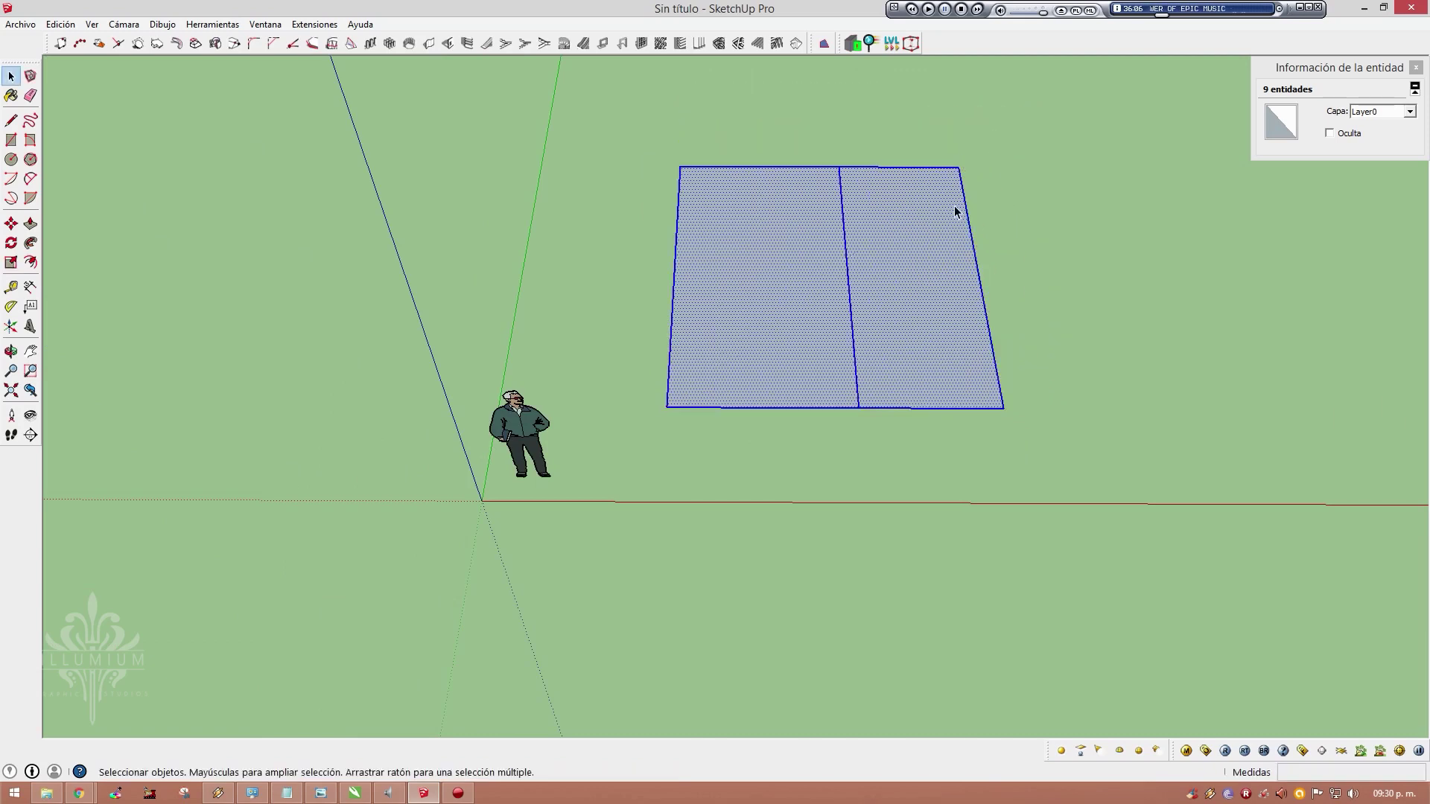
key(s)
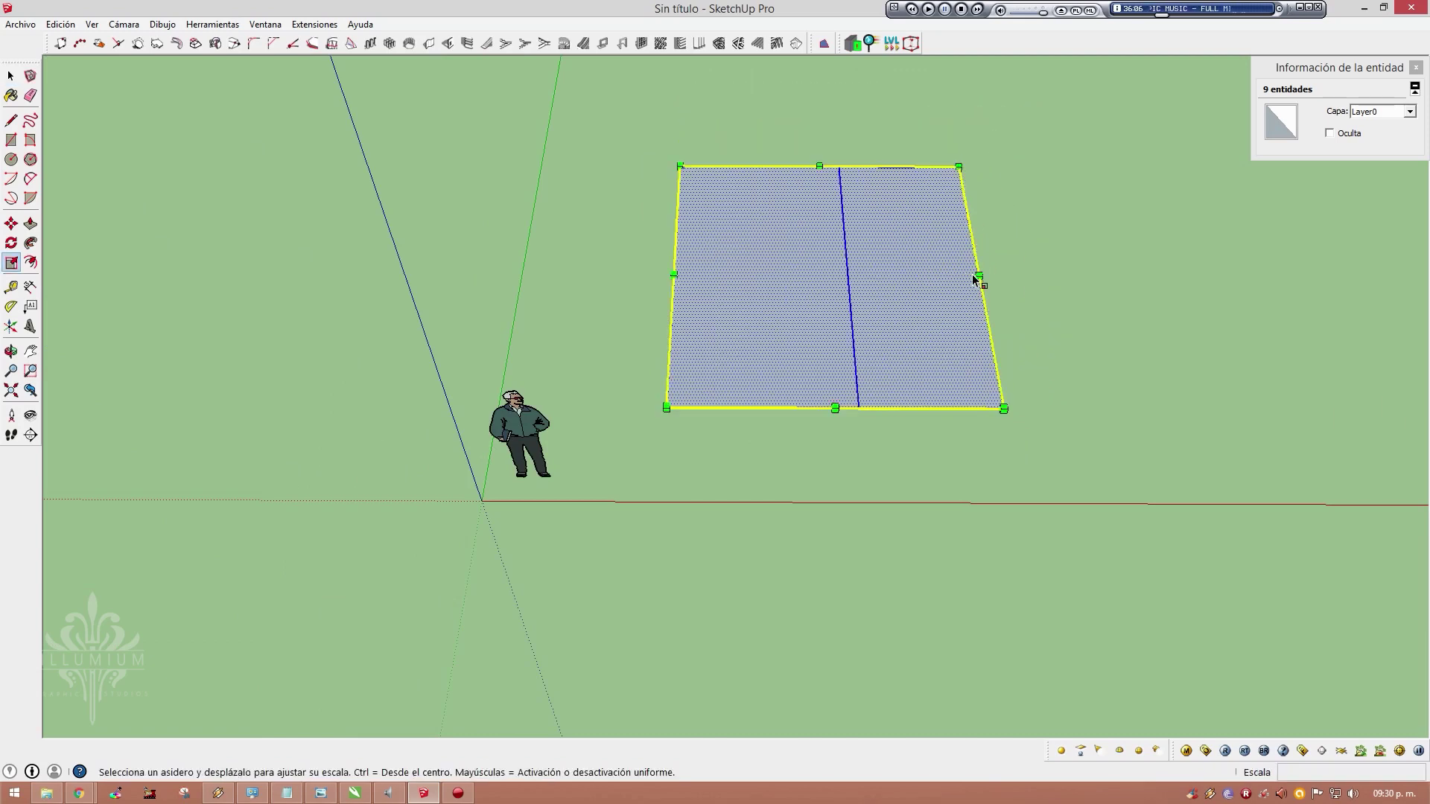
mouse_move(978, 276)
mouse_down()
mouse_move(836, 276)
mouse_move(1250, 266)
mouse_move(990, 268)
mouse_up()
mouse_move(834, 408)
mouse_down()
mouse_move(843, 516)
mouse_move(838, 408)
mouse_up()
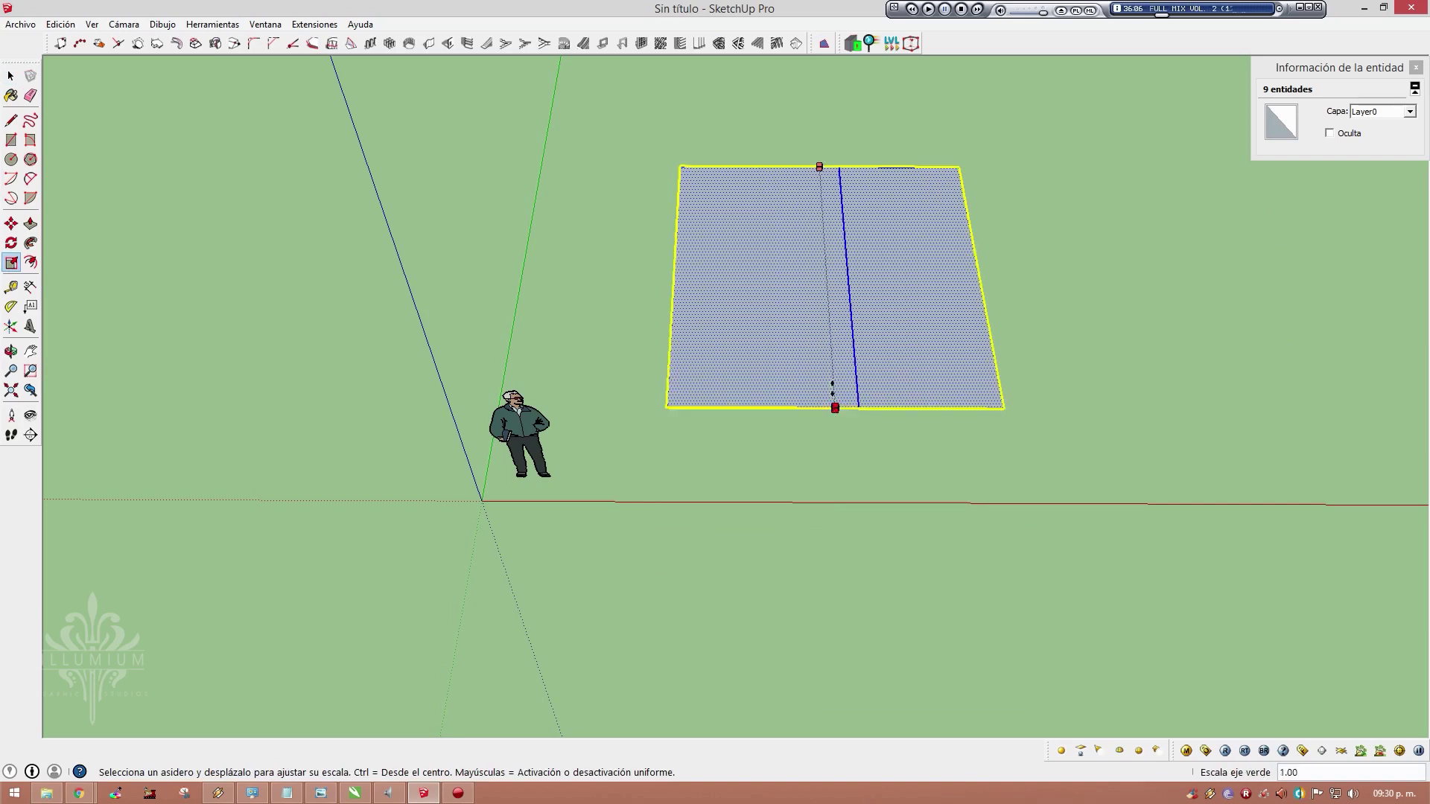
key(space)
mouse_move(845, 298)
middle_down()
mouse_move(804, 303)
mouse_move(973, 203)
middle_up()
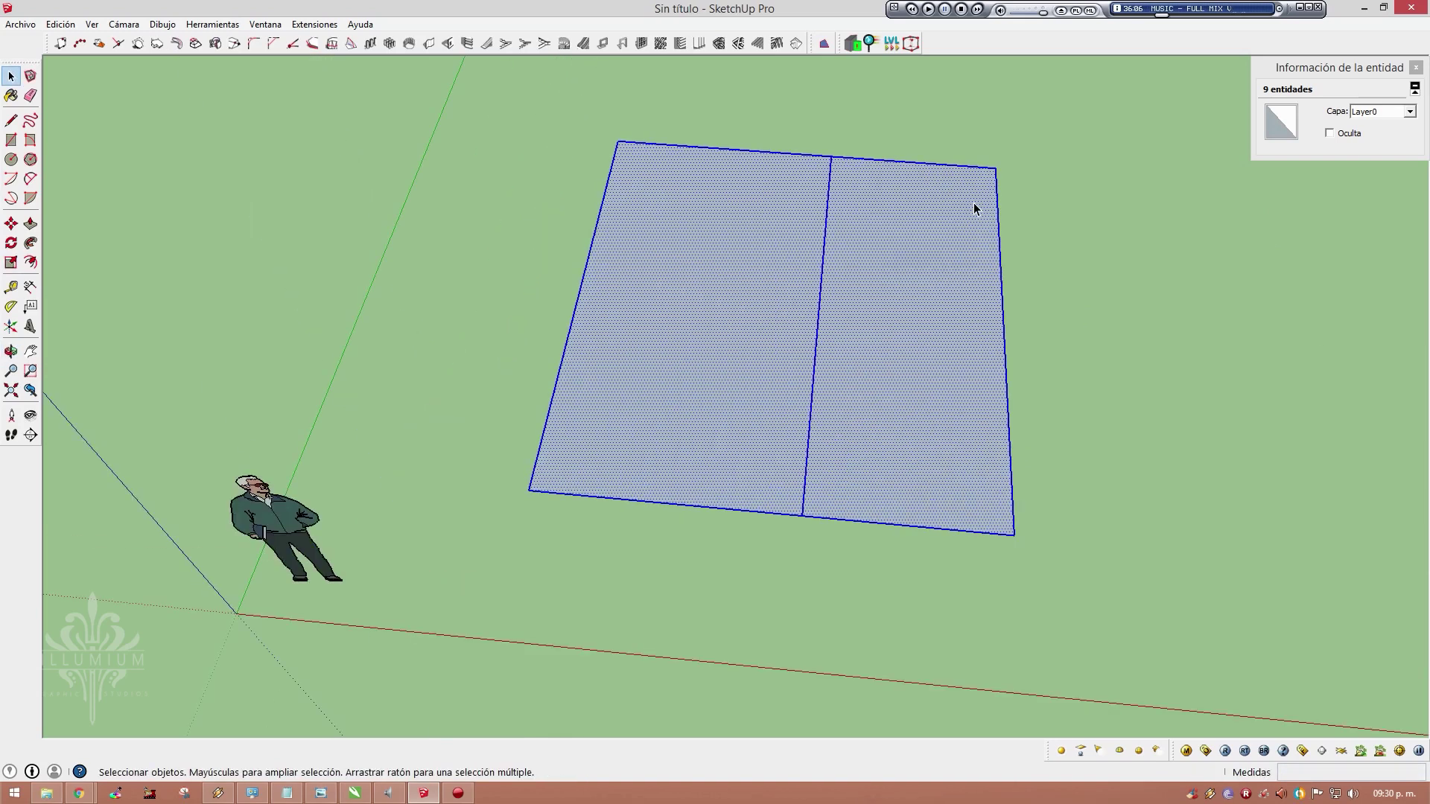
middle_drag(844, 351, 845, 351)
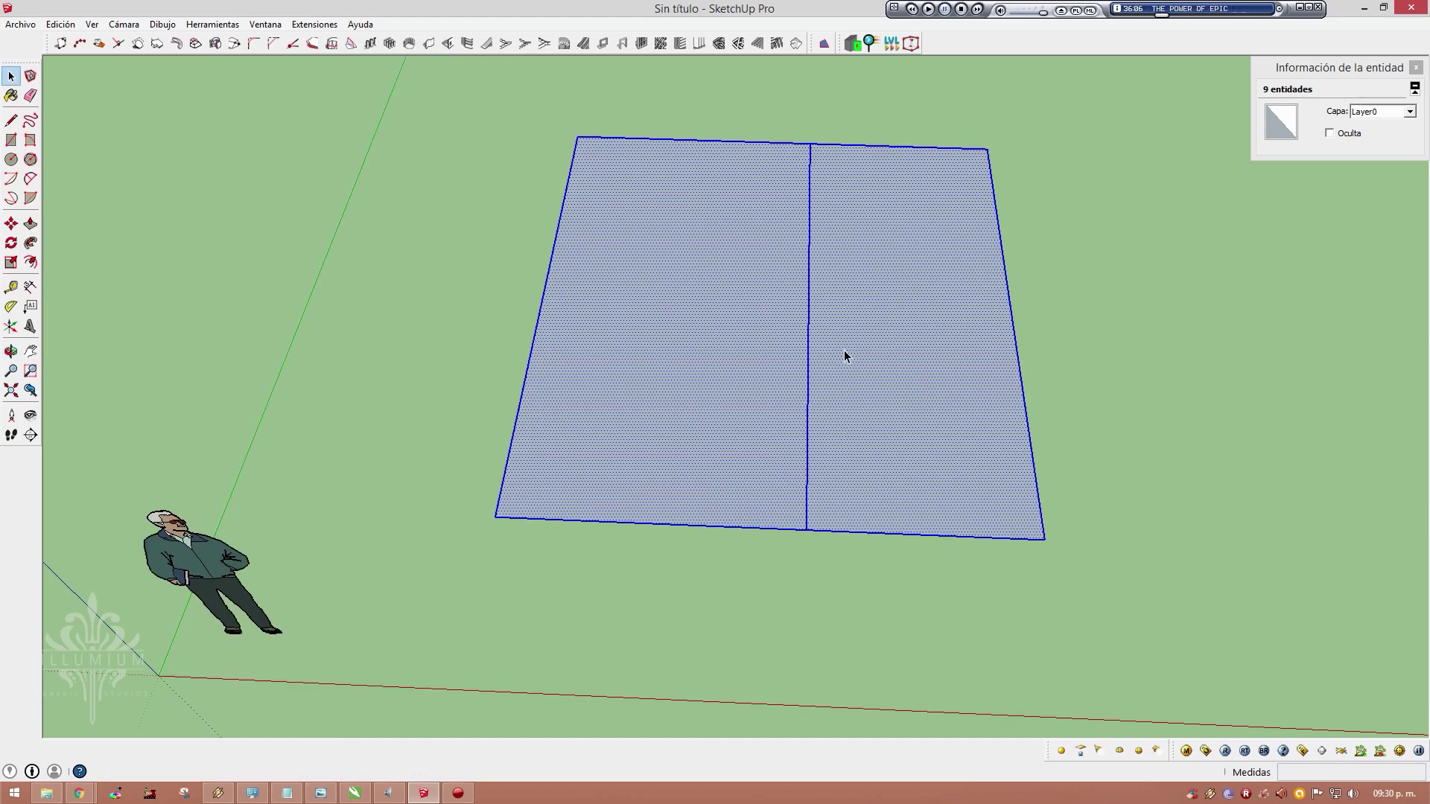
key(Delete)
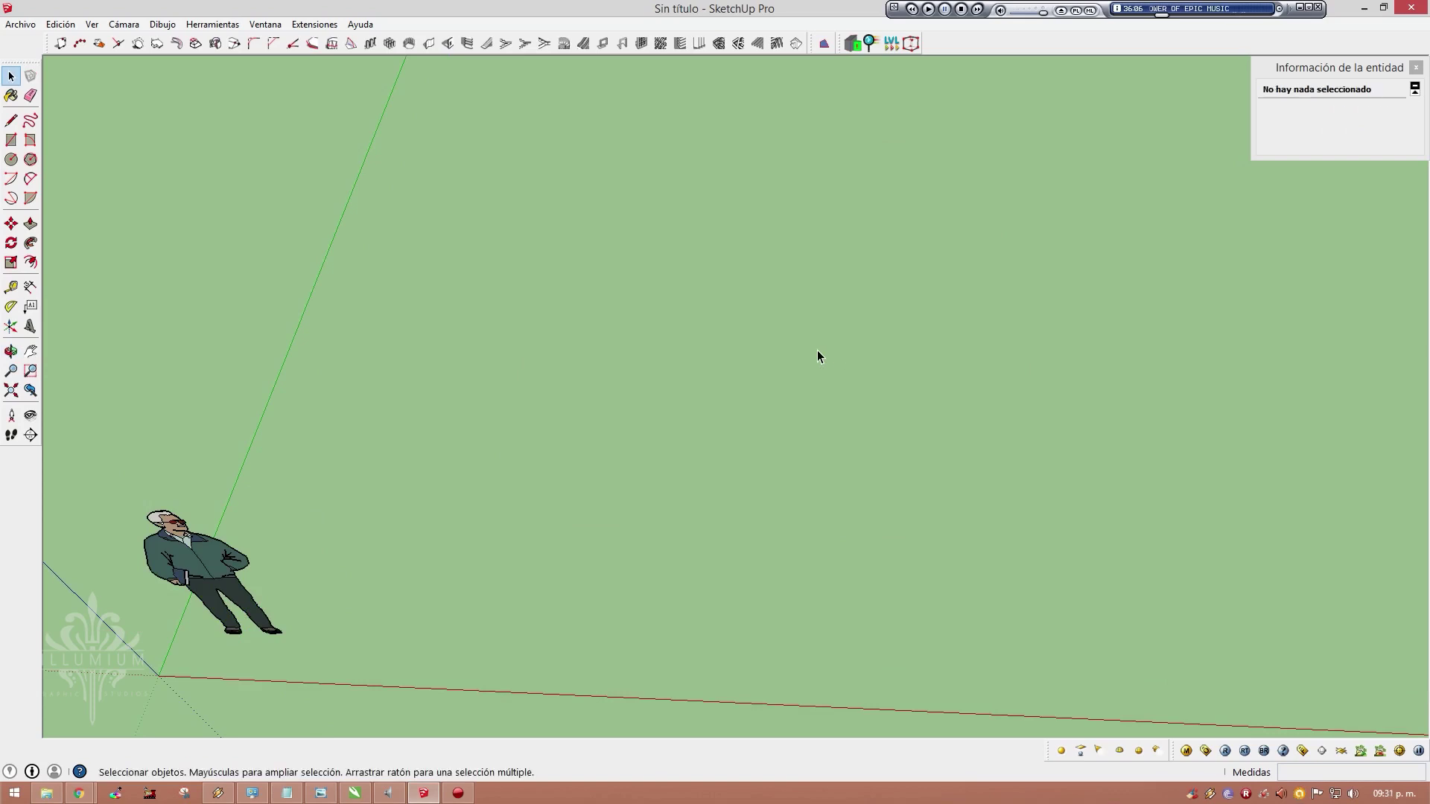
key(ctrl+z)
mouse_move(498, 270)
middle_down()
mouse_move(664, 326)
mouse_move(668, 301)
middle_up()
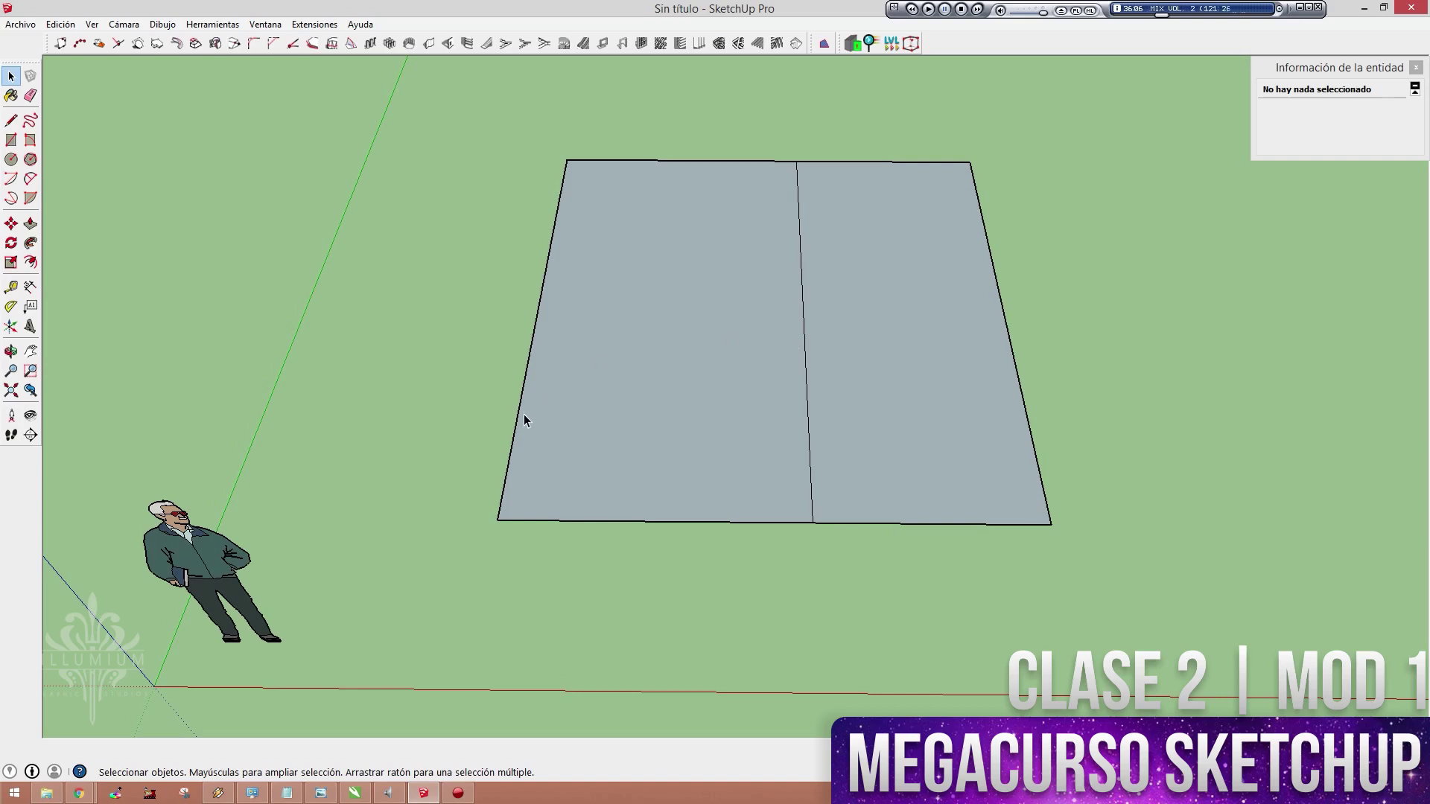
middle_drag(524, 415, 993, 350)
click(753, 415)
mouse_move(753, 415)
middle_down()
mouse_move(457, 421)
mouse_move(894, 359)
mouse_move(744, 367)
mouse_move(811, 402)
middle_up()
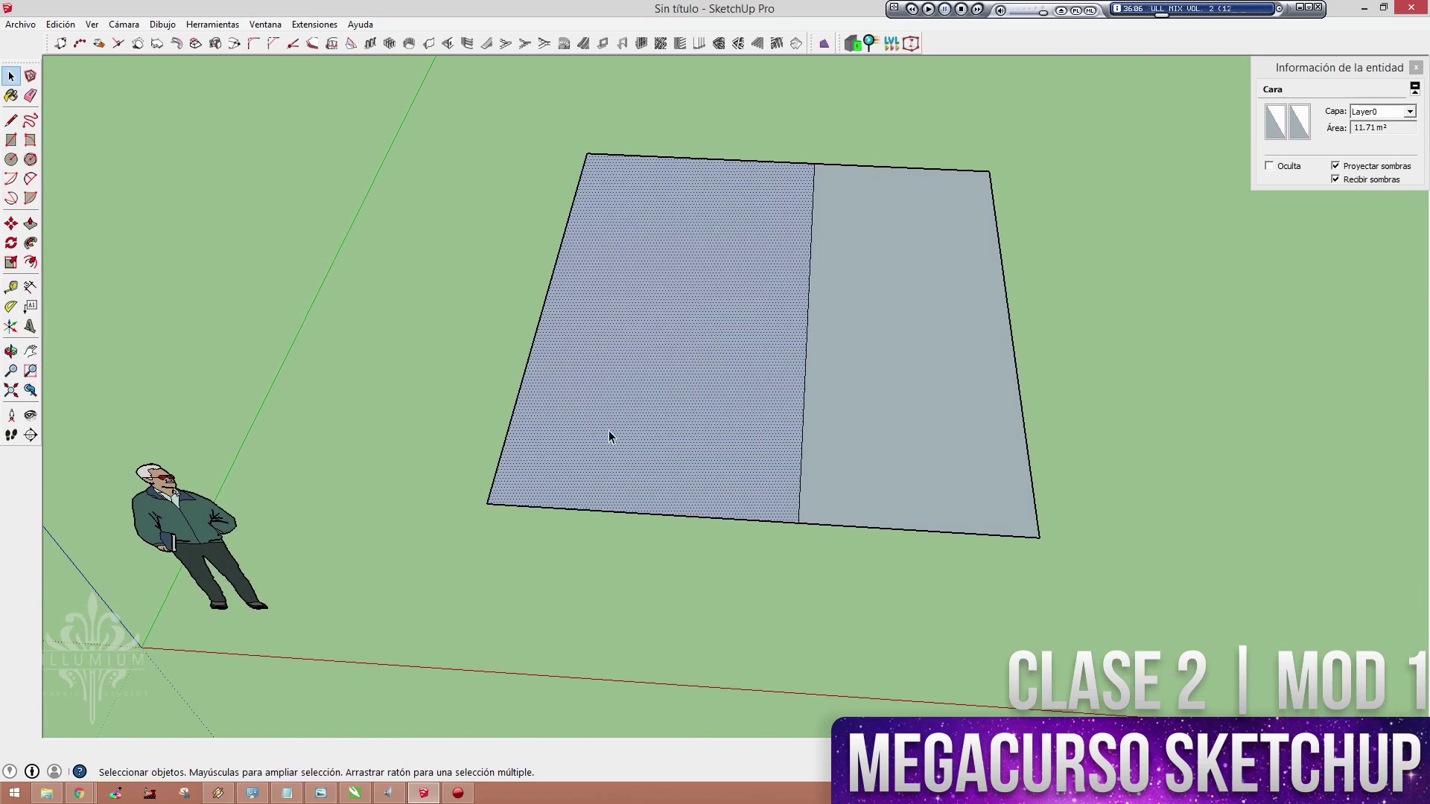
mouse_move(609, 436)
middle_down()
mouse_move(731, 298)
mouse_move(685, 336)
mouse_move(625, 516)
middle_up()
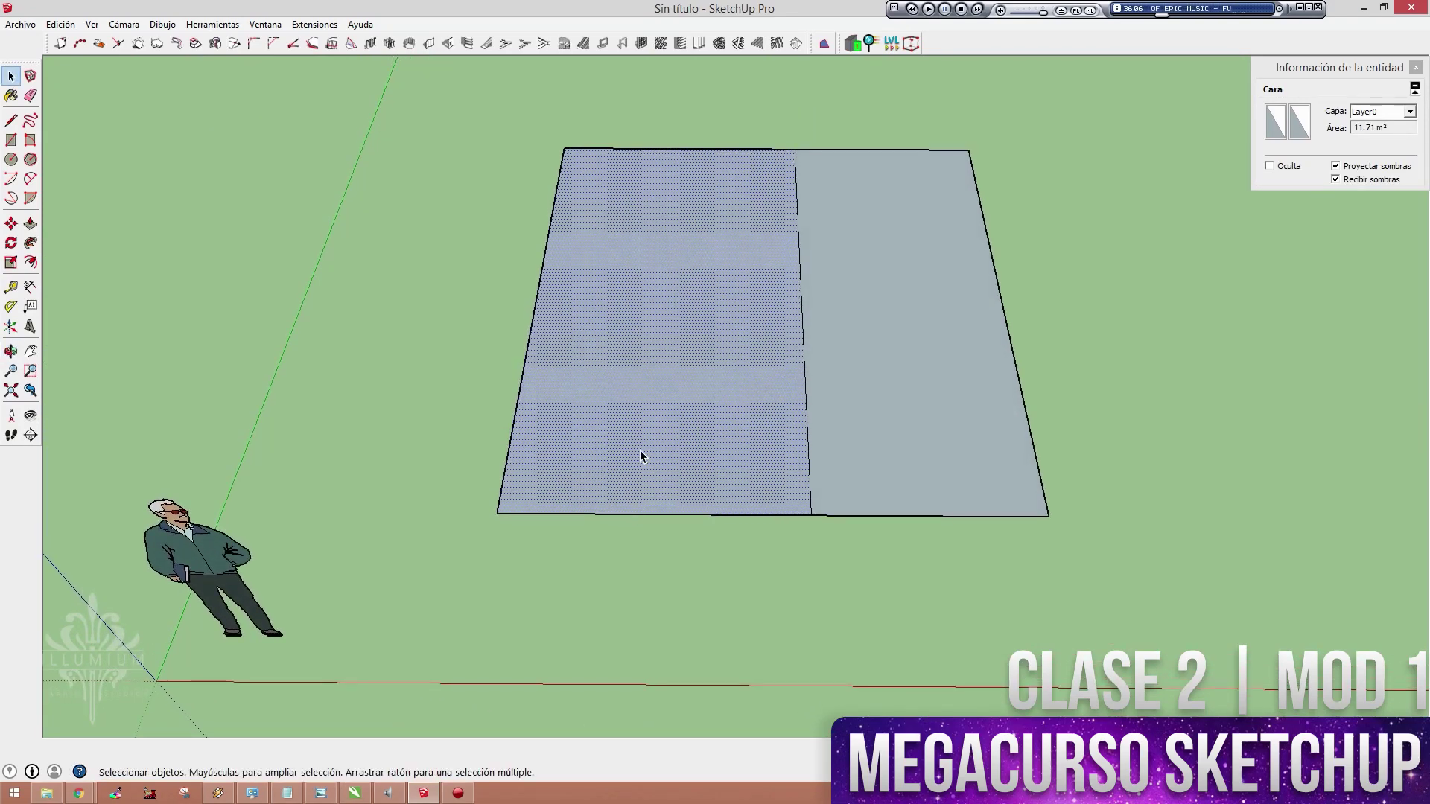
key(p)
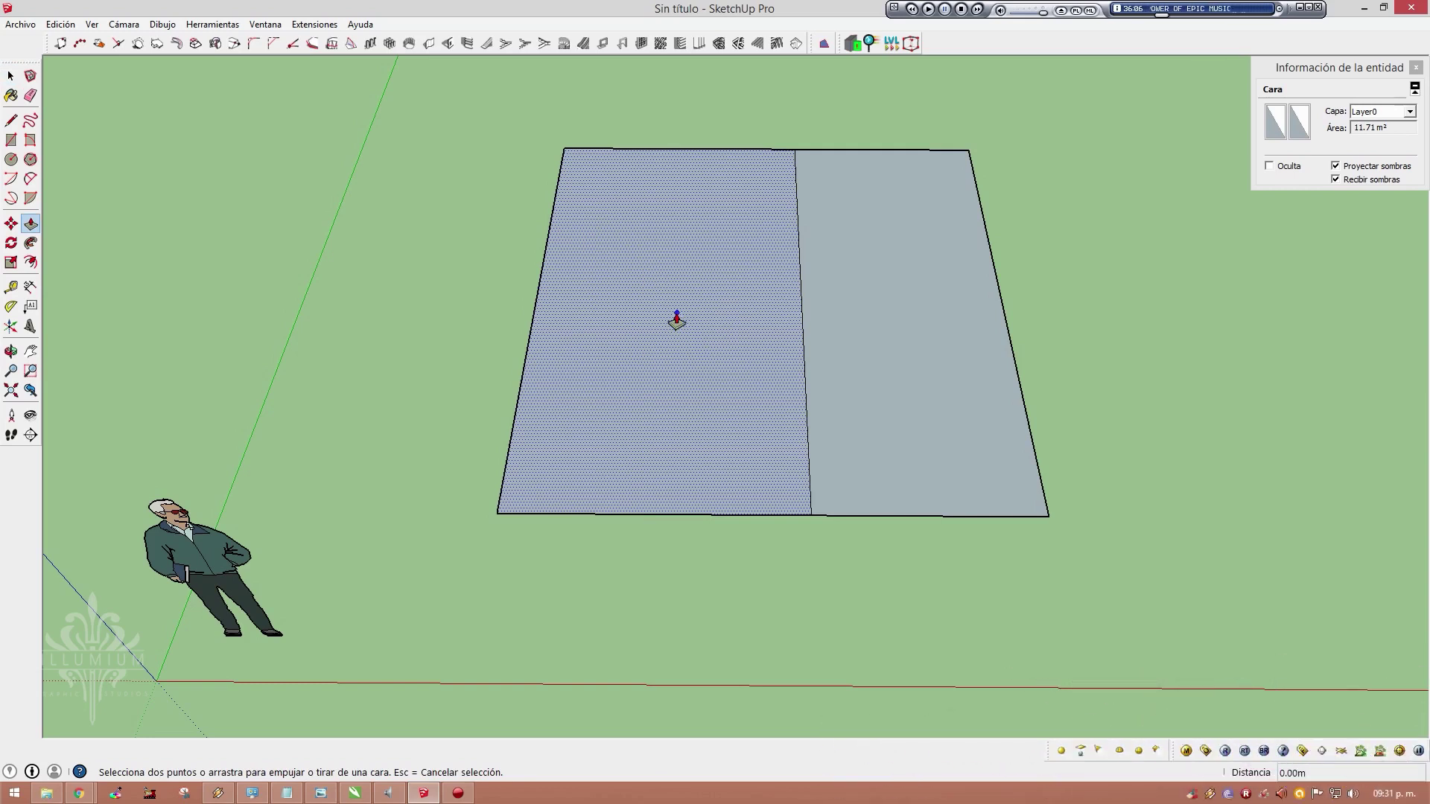
click(35, 229)
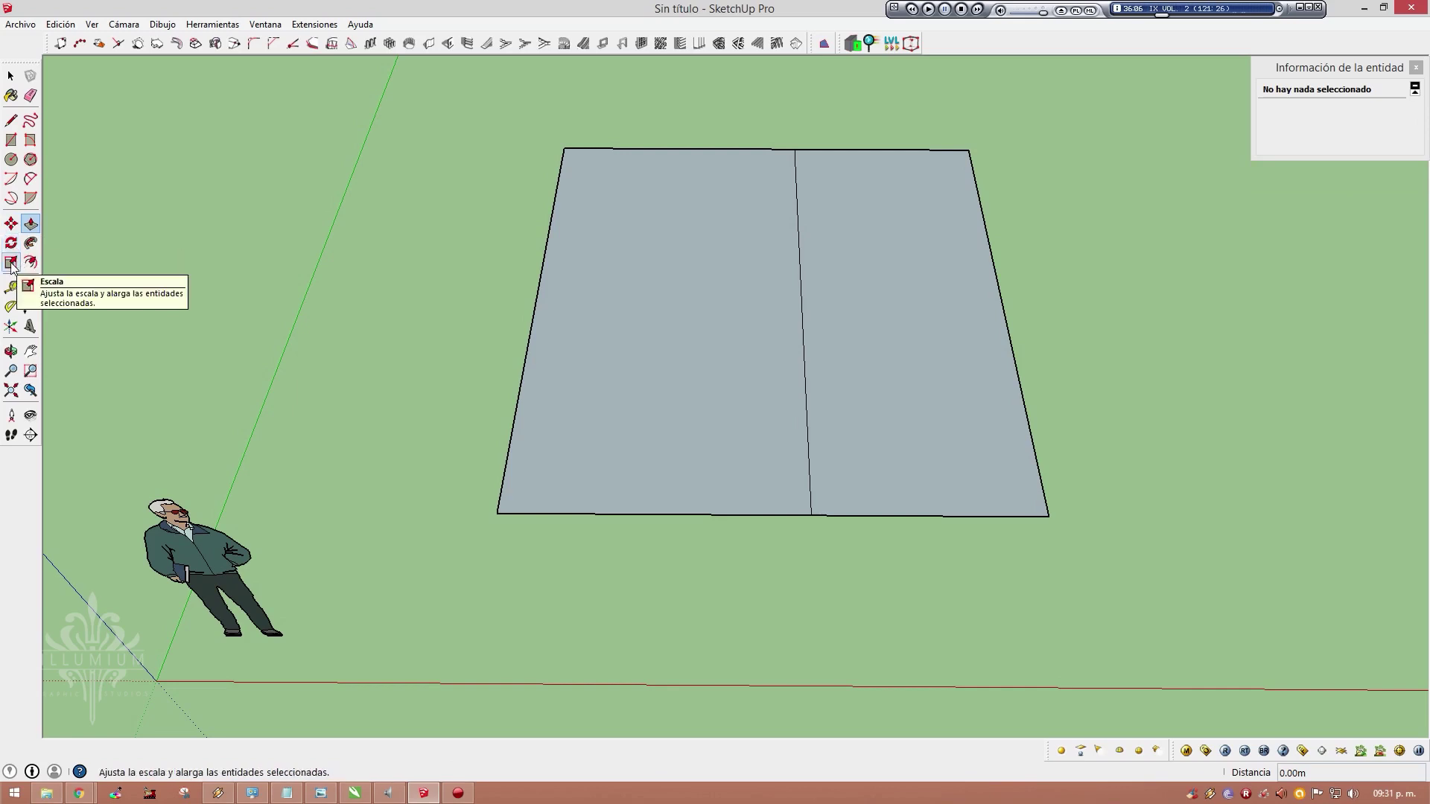
click(755, 353)
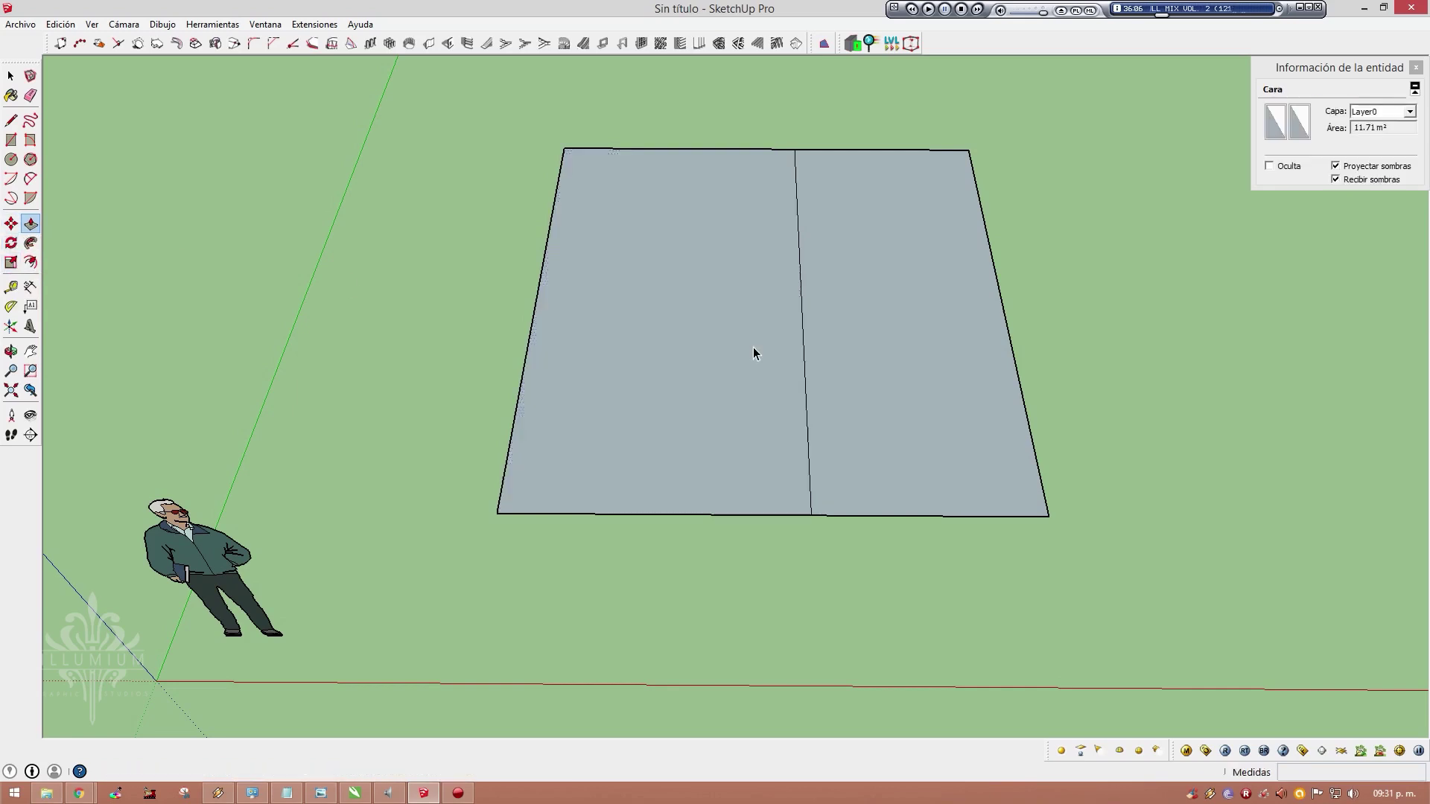
key(space)
key(q)
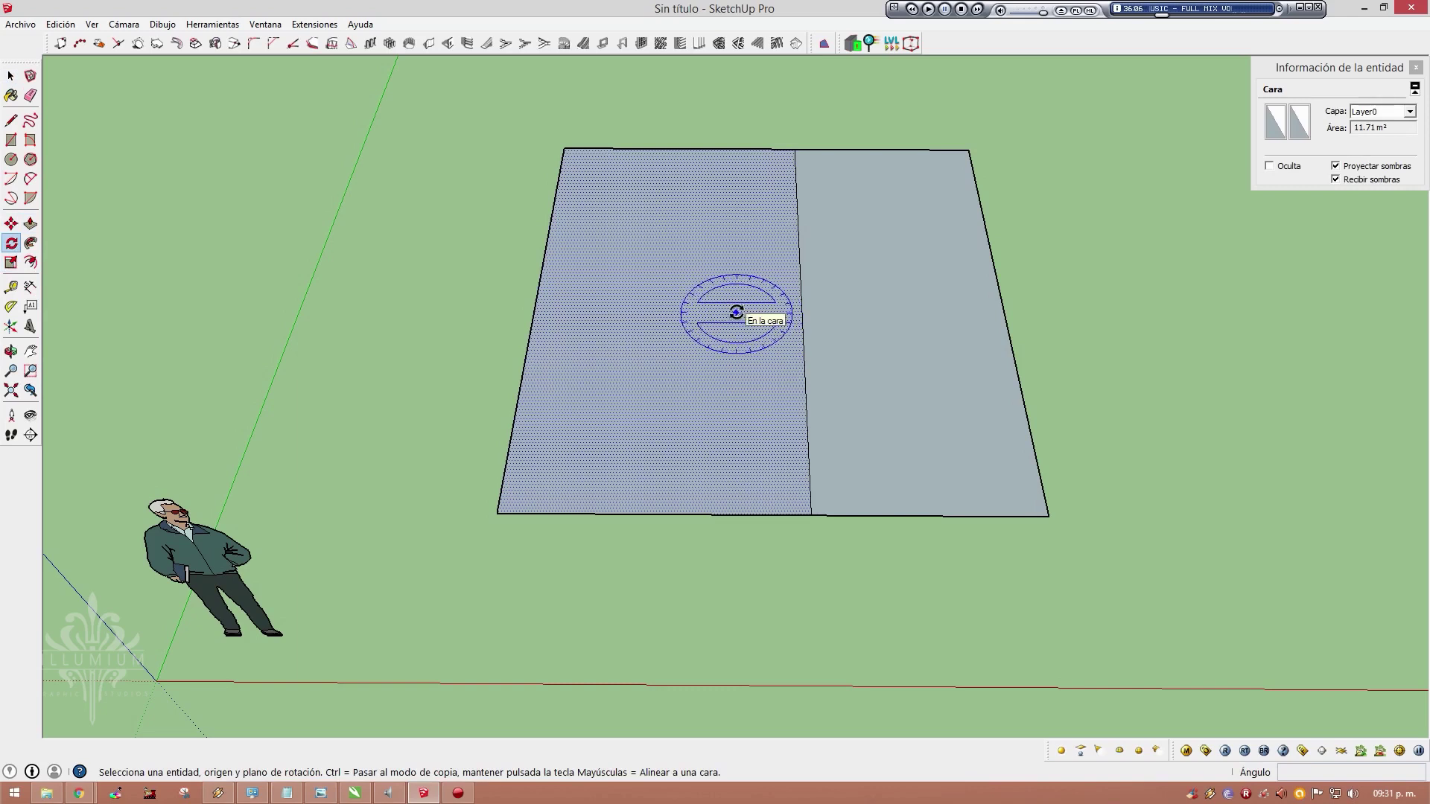
key(s)
key(m)
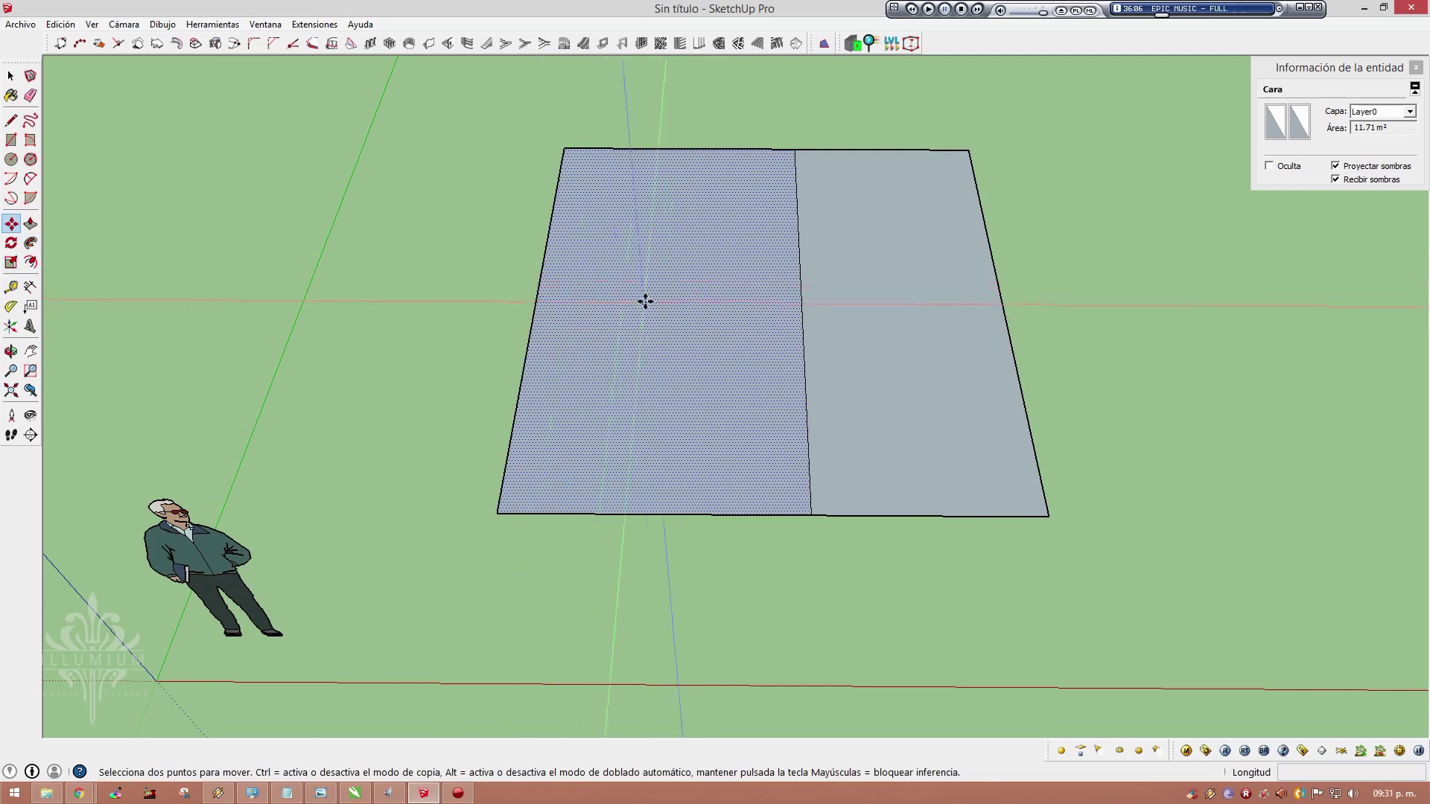
key(space)
key(p)
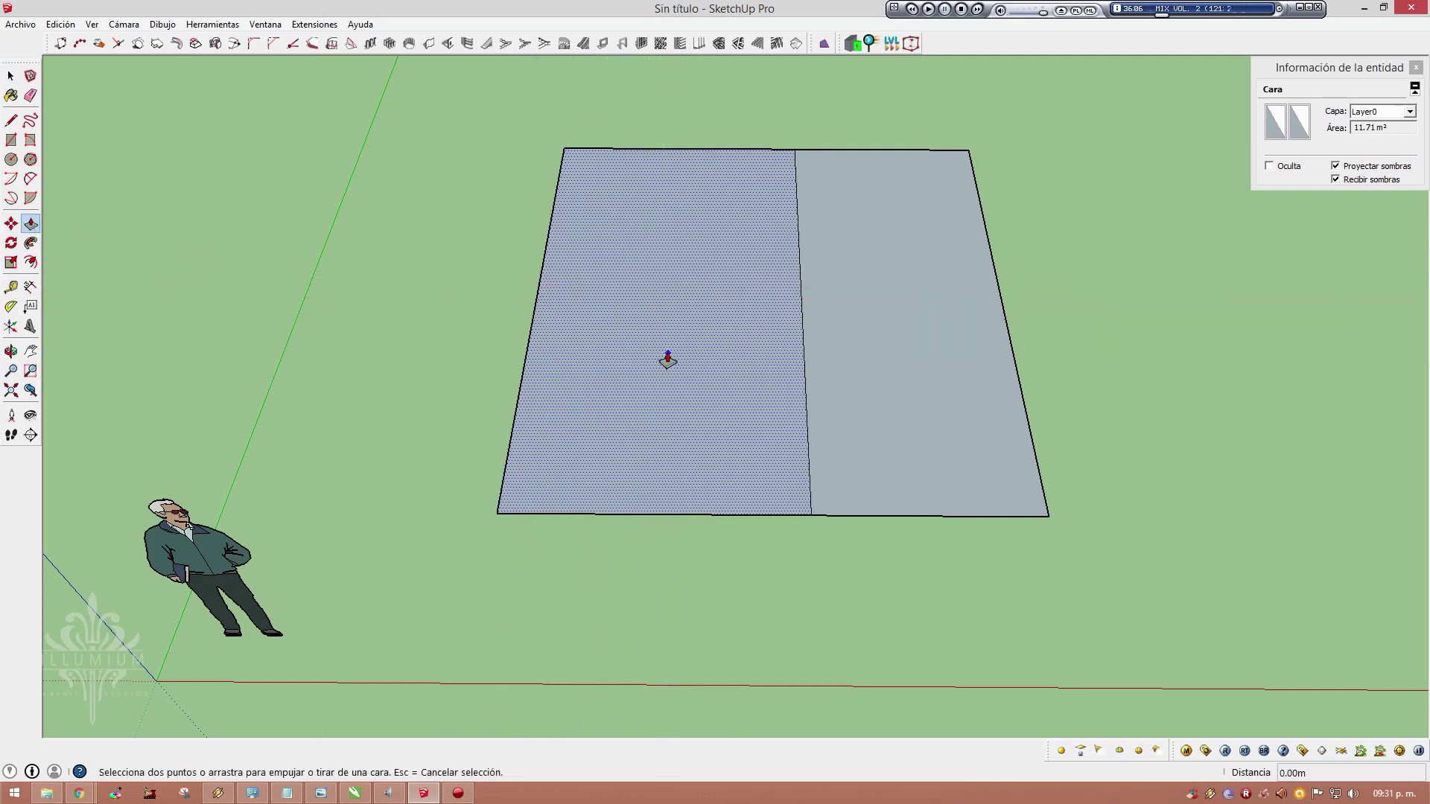
Push the left floor face up 3 m into a tall box beside the flat right face
click(668, 360)
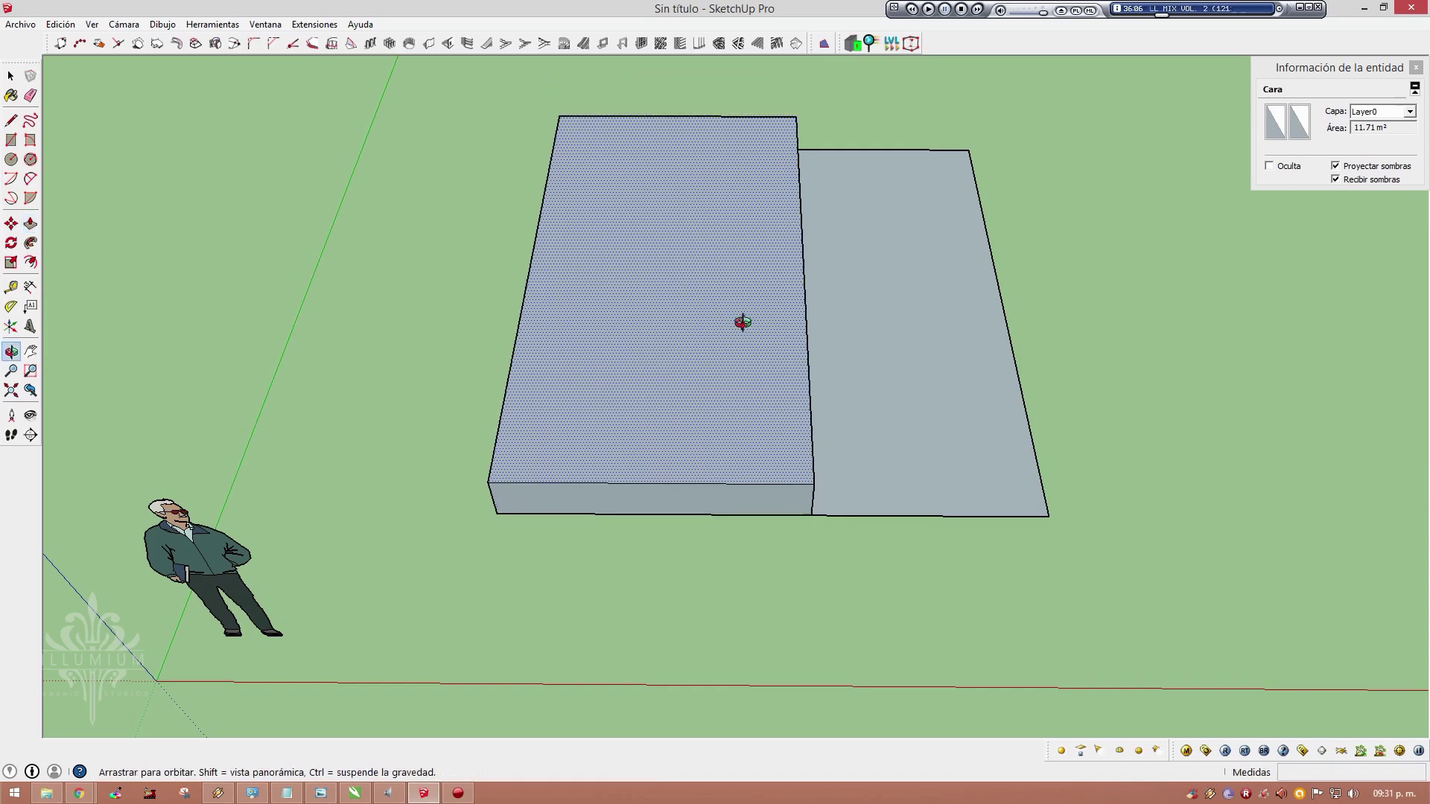
middle_drag(745, 323, 585, 195)
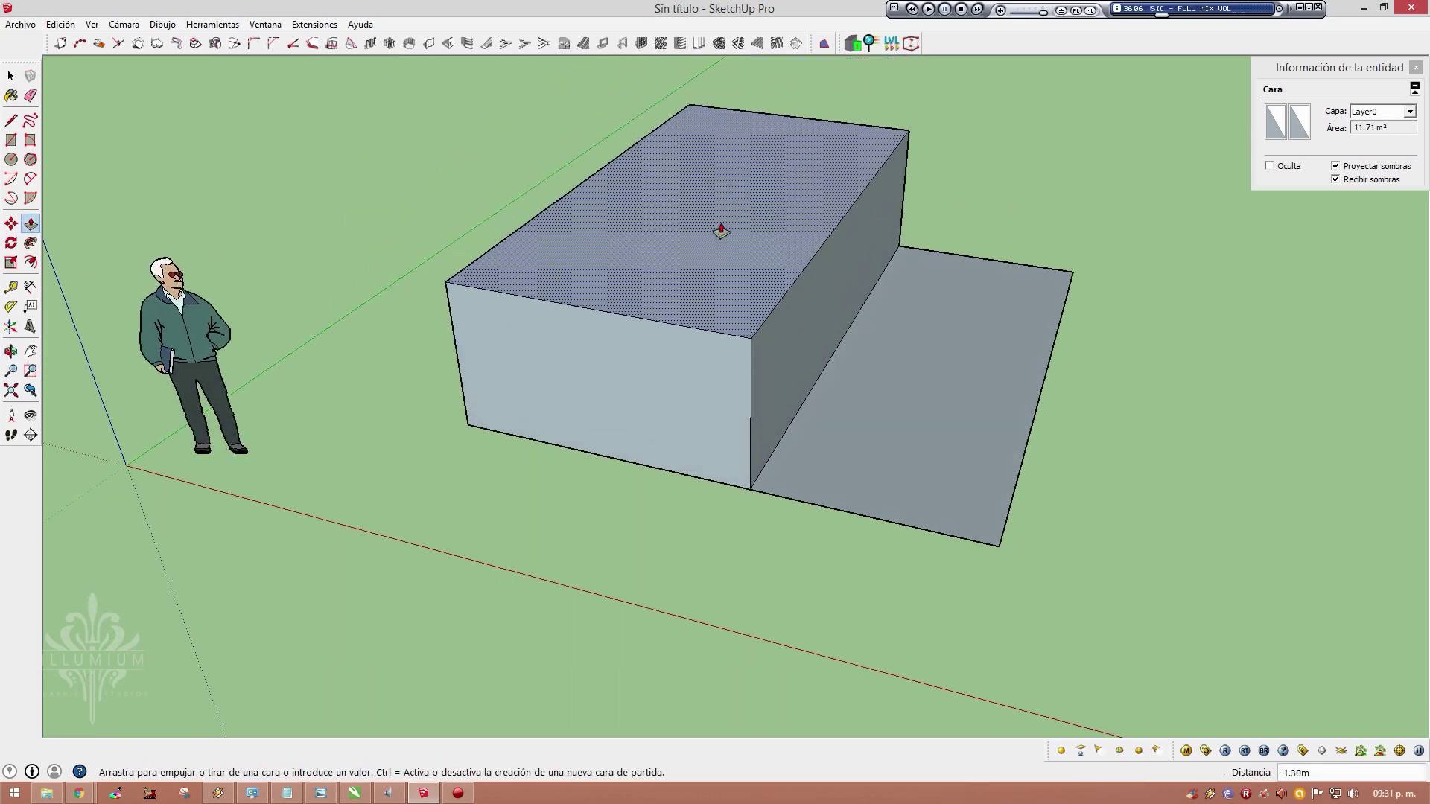
mouse_move(661, 191)
middle_down()
mouse_move(805, 272)
mouse_move(584, 284)
middle_up()
text(3)
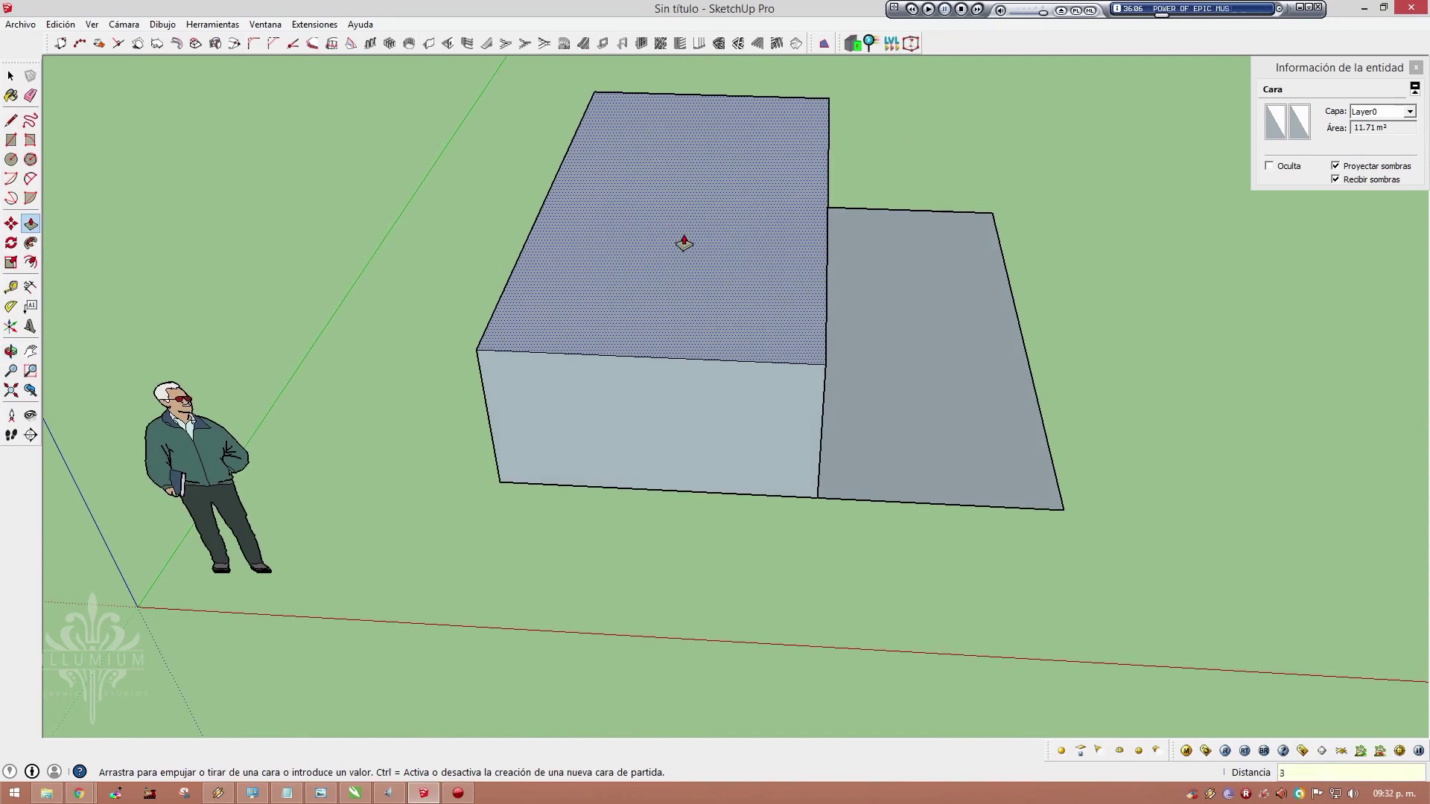
key(Return)
key(space)
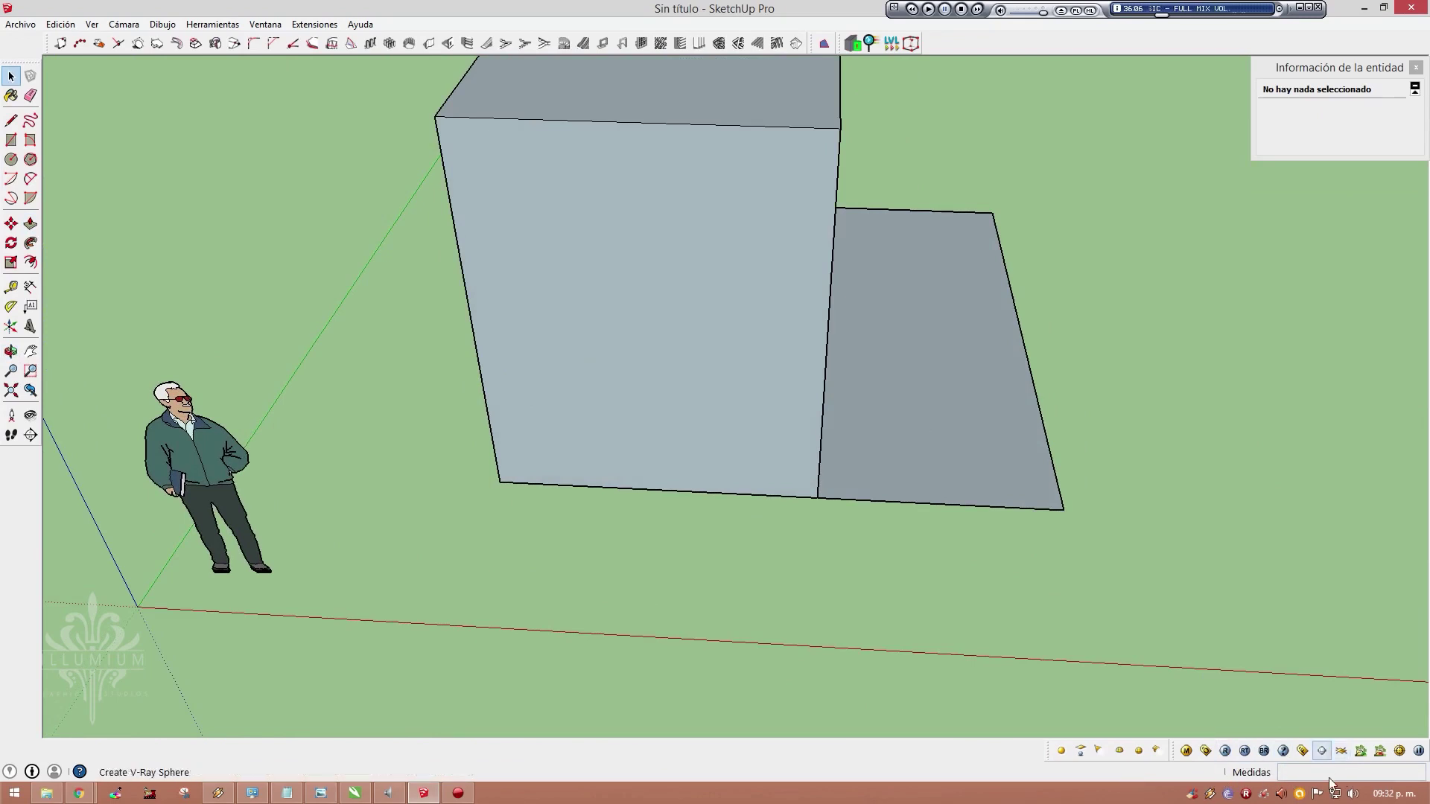
scroll(855, 372, down, 3)
scroll(941, 253, up, 2)
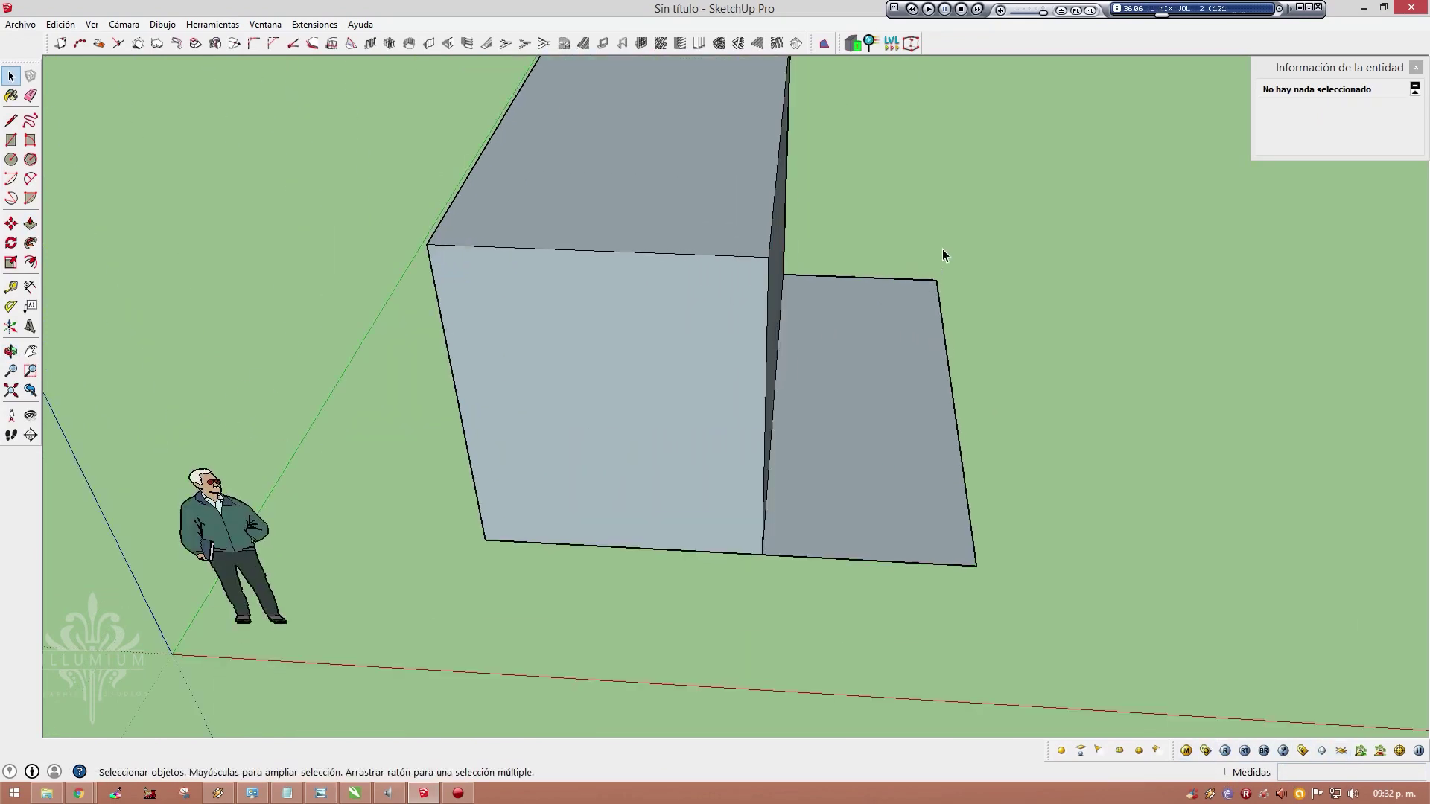
Push the remaining right floor face up 1.5 m into the lower step
middle_drag(847, 342, 995, 454)
click(873, 444)
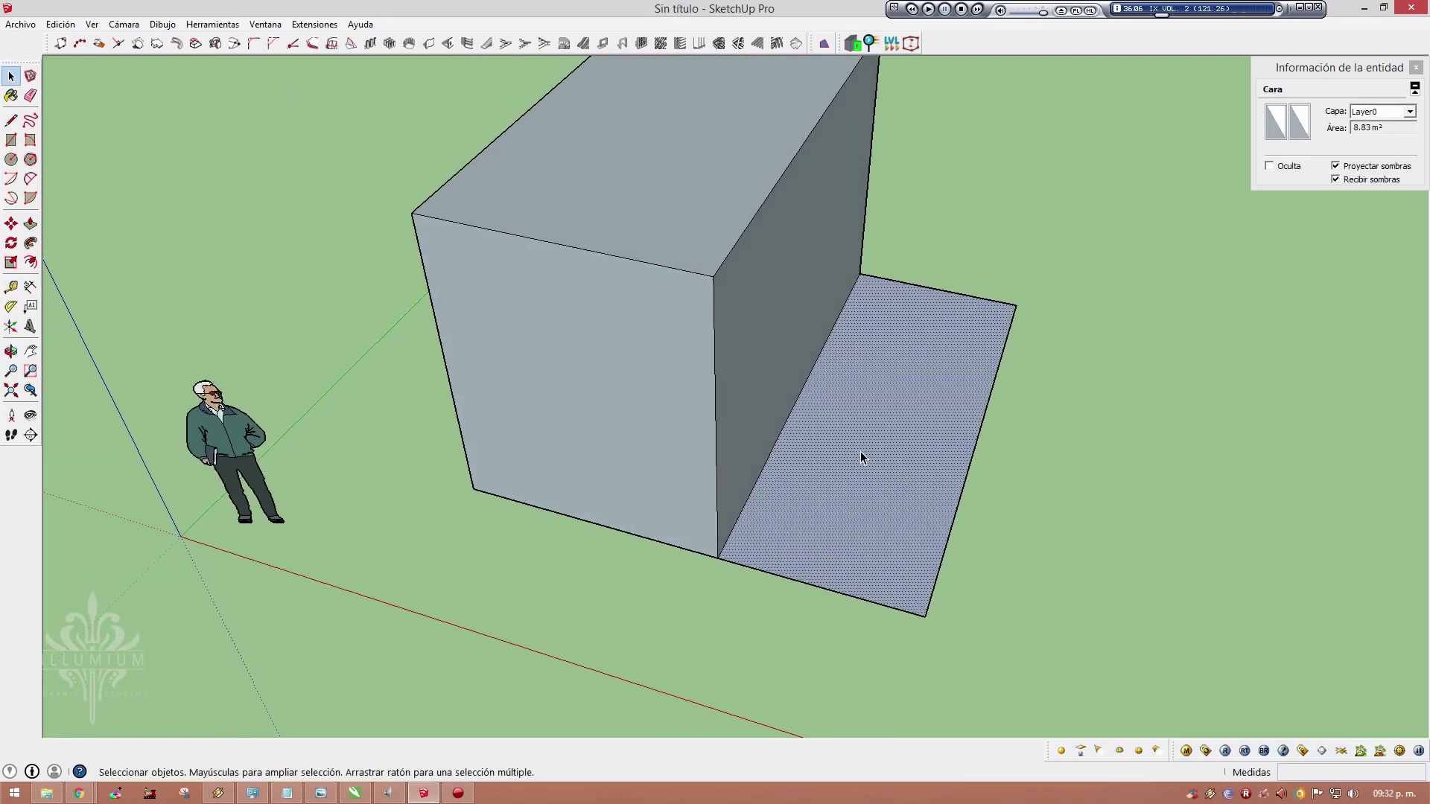
key(p)
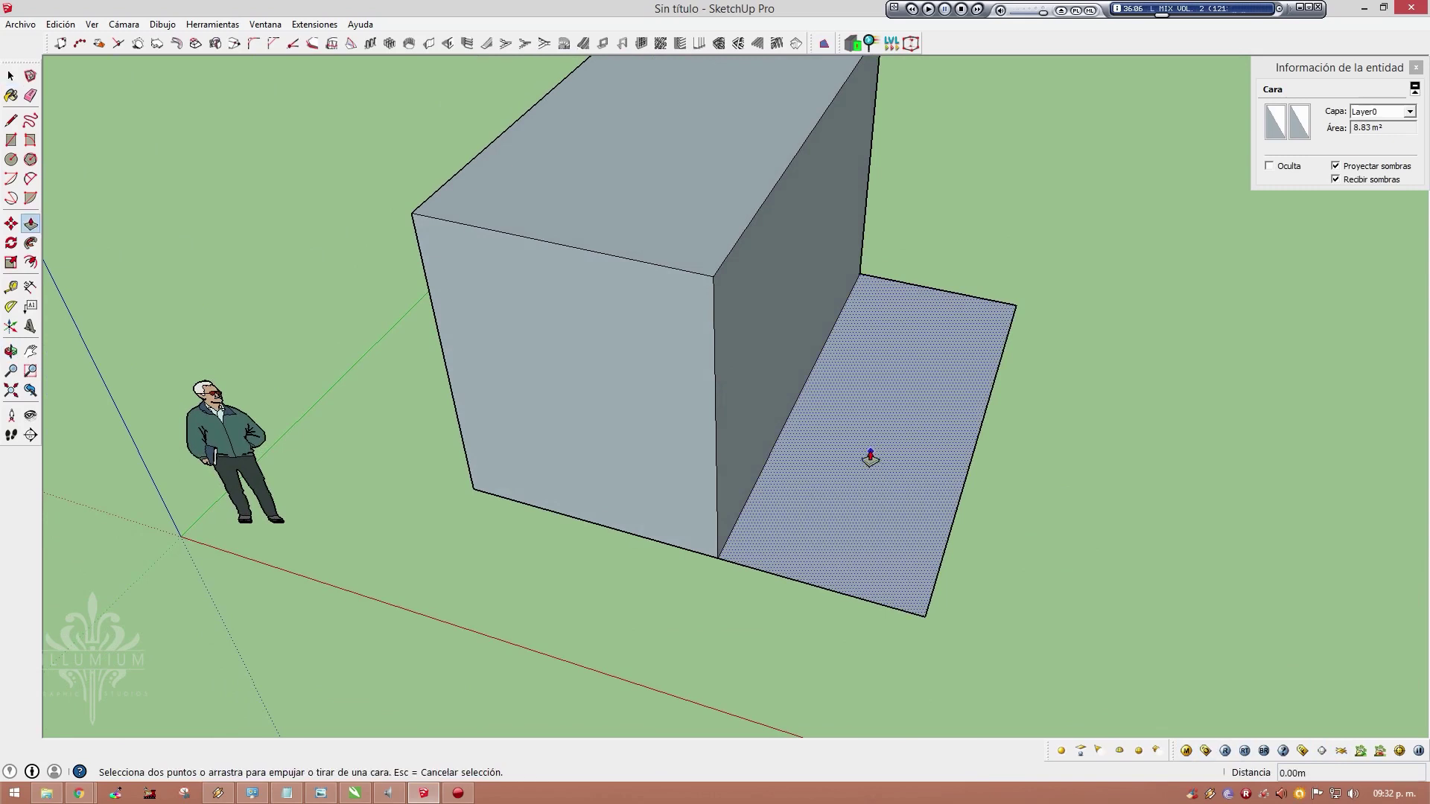
drag(869, 458, 870, 439)
text(1.5)
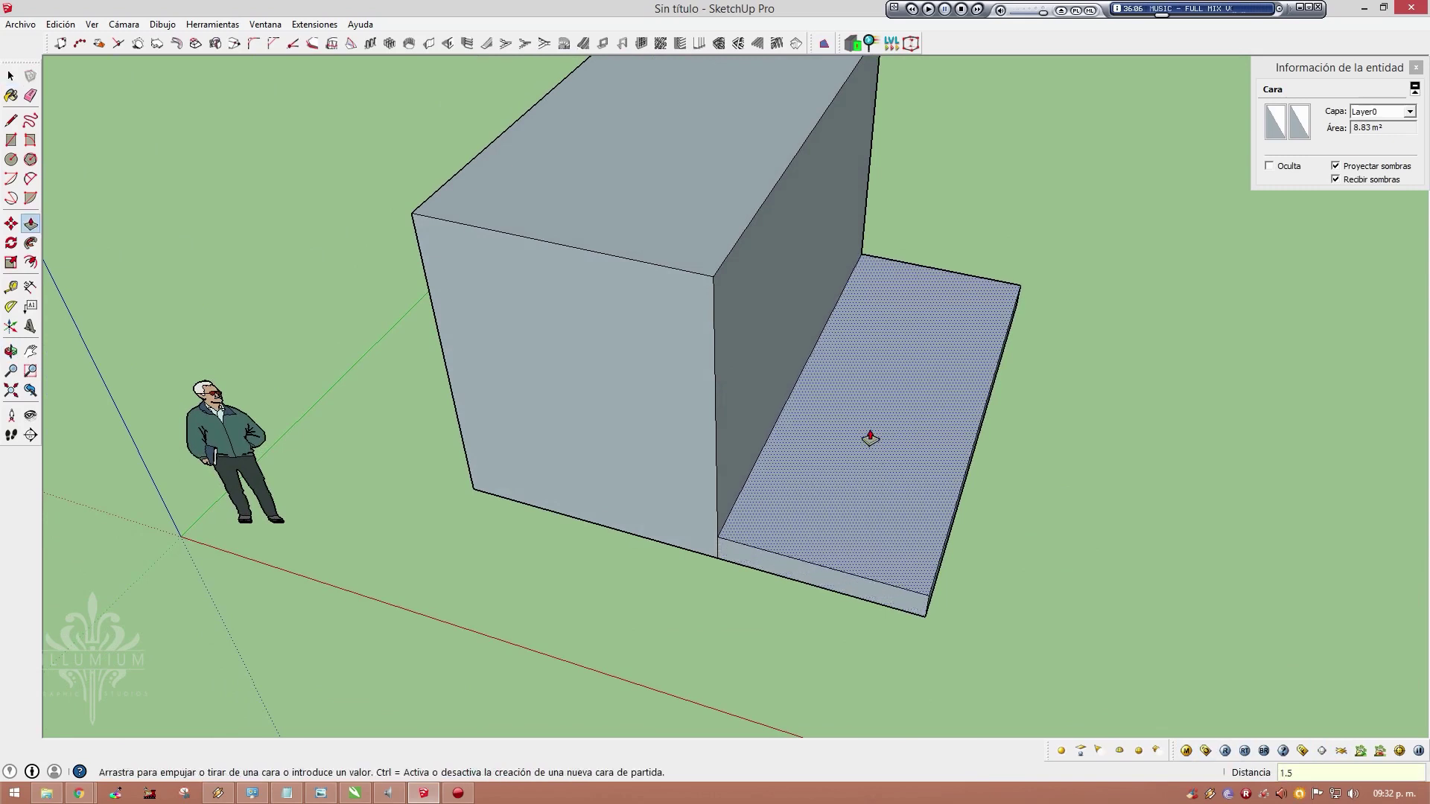
key(Return)
Orbit around the two-step block from low, high and frontal angles
scroll(868, 434, down, 3)
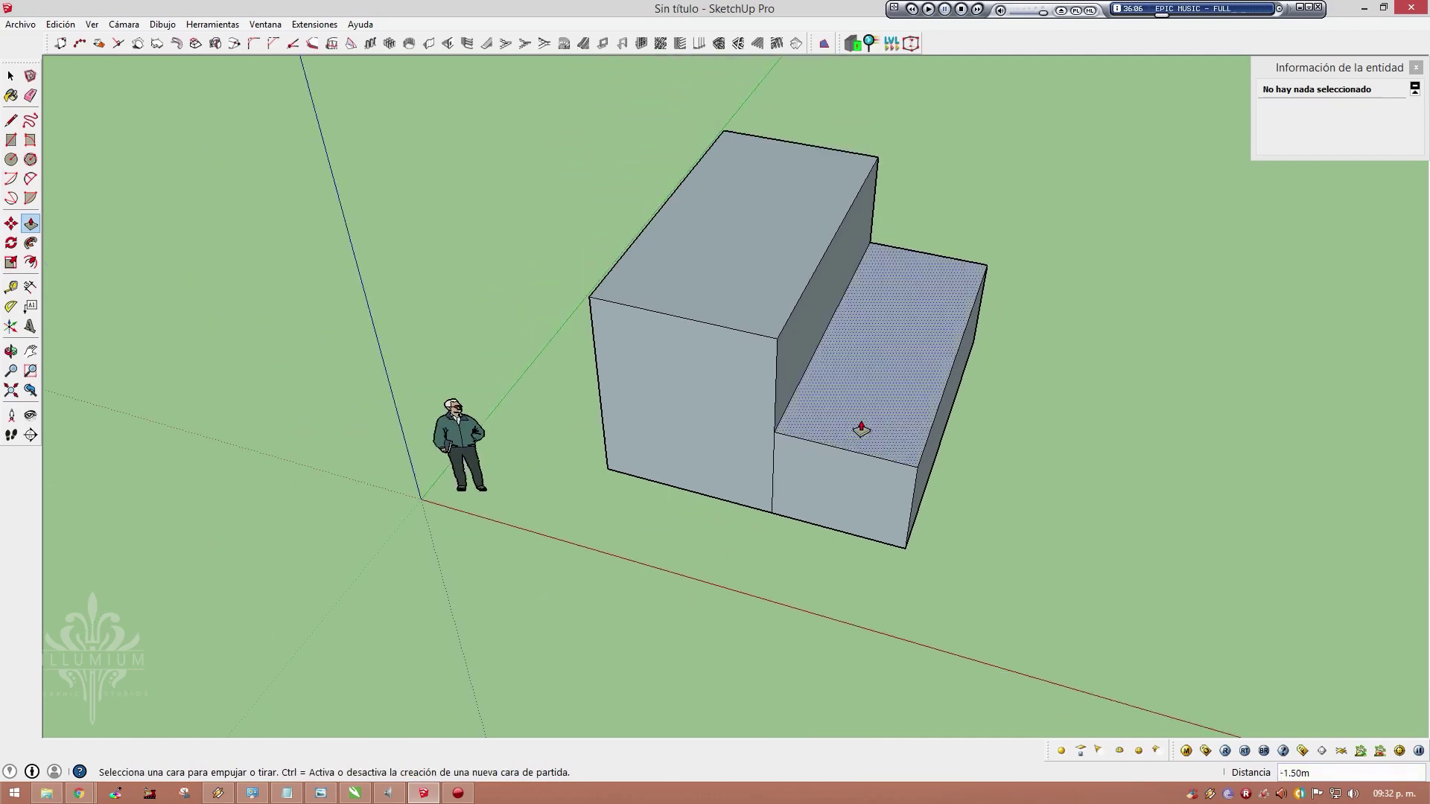
middle_drag(862, 424, 983, 259)
scroll(983, 259, up, 3)
mouse_move(903, 325)
middle_down()
mouse_move(734, 392)
mouse_move(652, 358)
middle_up()
scroll(696, 312, down, 2)
key(space)
scroll(692, 310, up, 3)
middle_drag(691, 310, 790, 323)
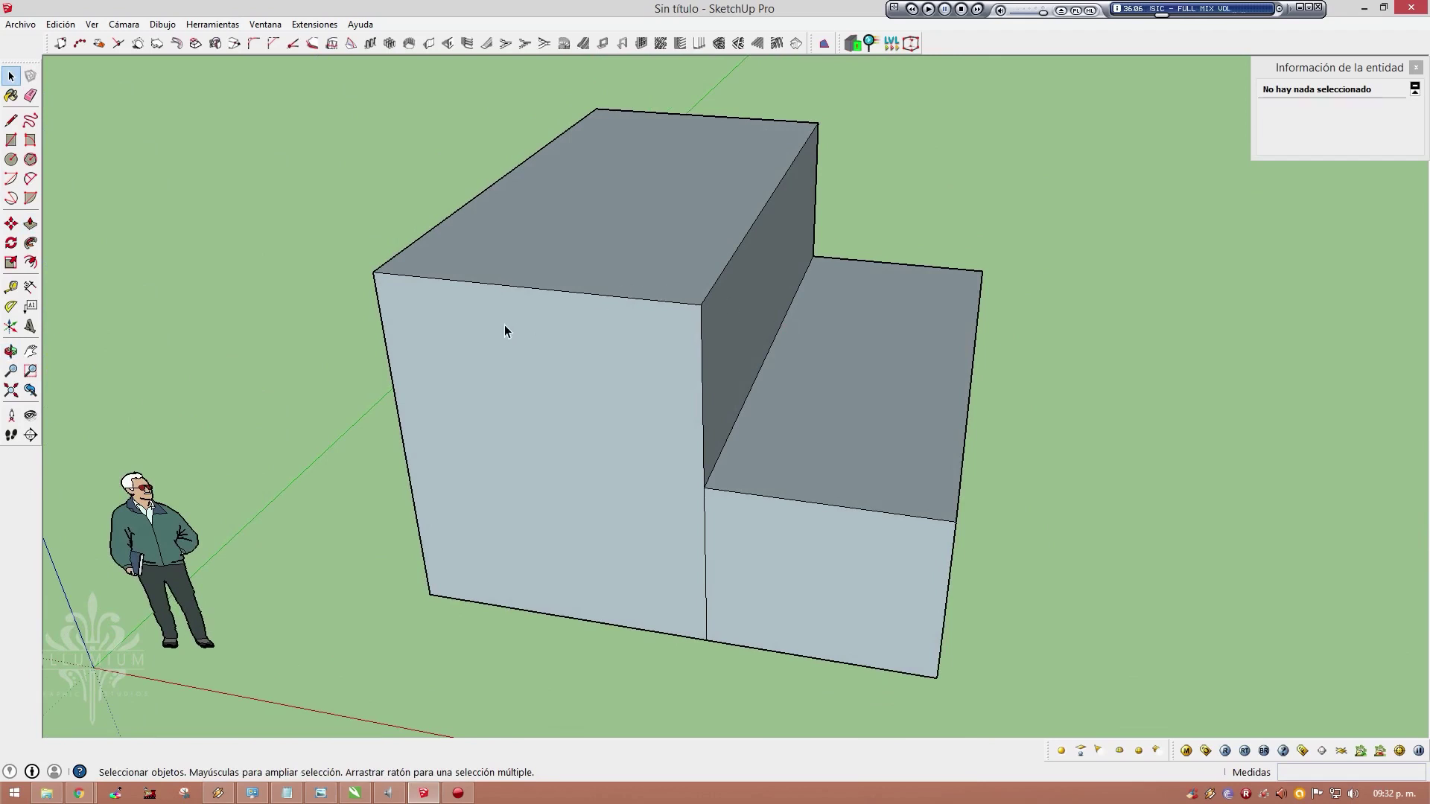
scroll(642, 357, down, 2)
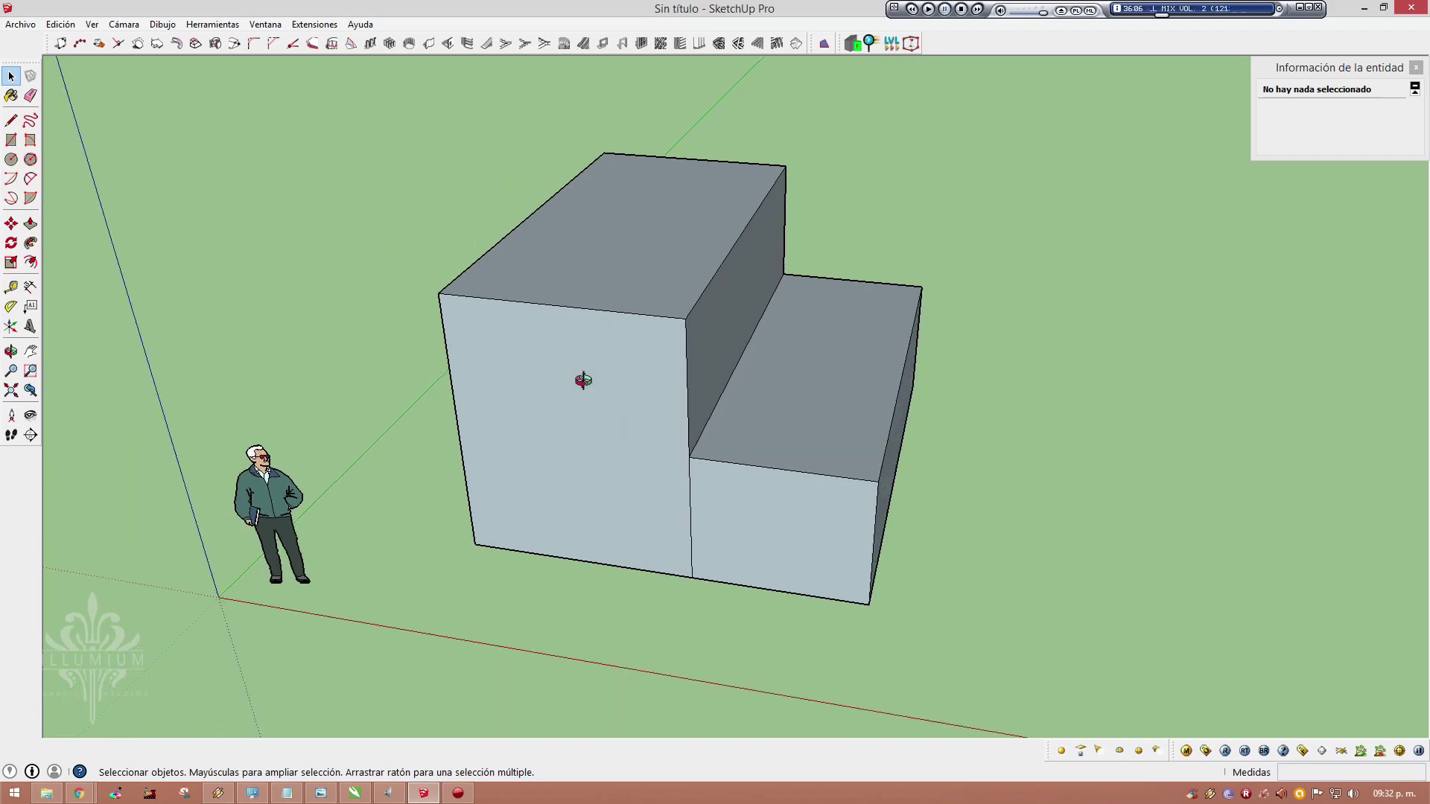
middle_drag(583, 381, 655, 382)
scroll(458, 374, up, 2)
scroll(569, 332, up, 1)
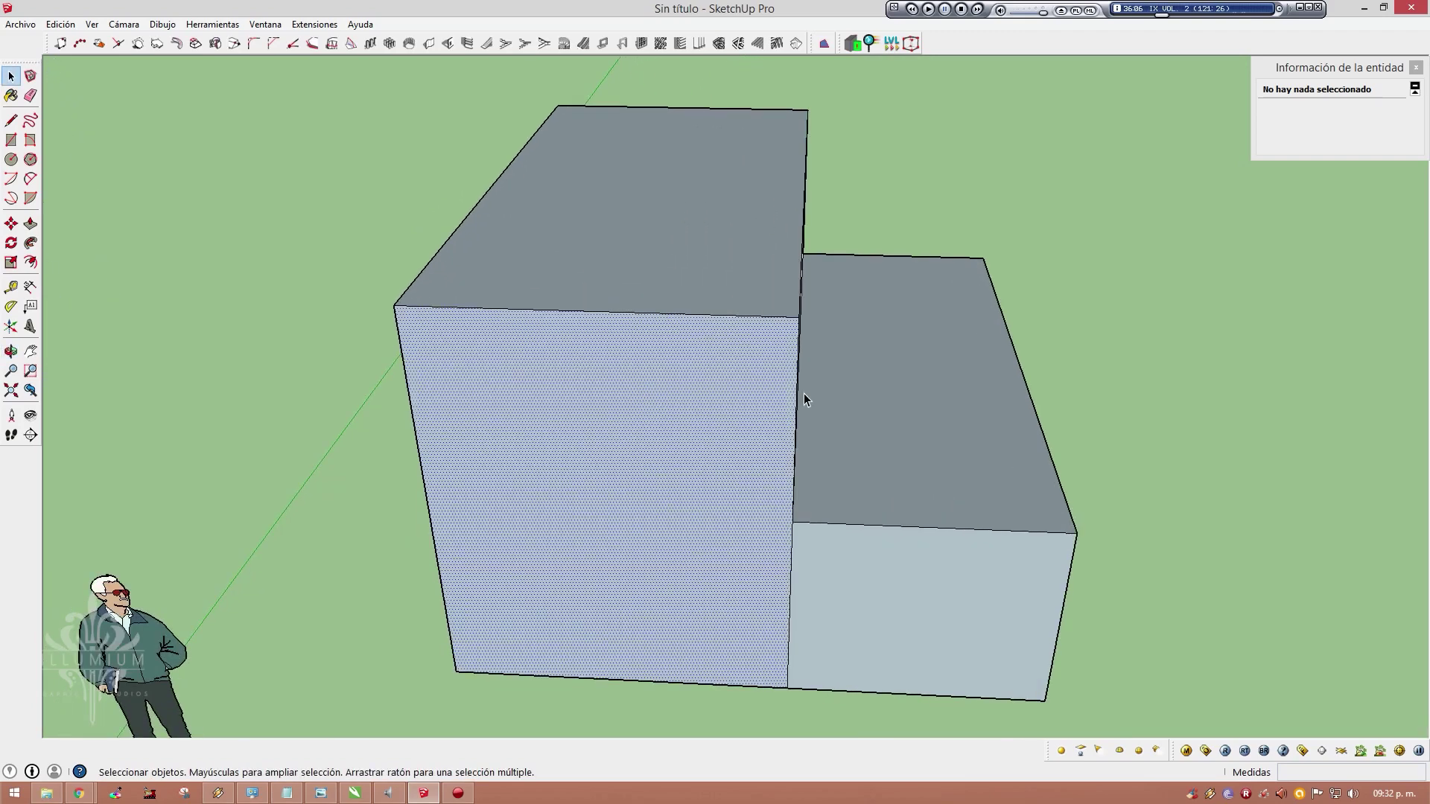
click(656, 309)
mouse_move(860, 351)
middle_down()
mouse_move(638, 351)
mouse_move(695, 362)
middle_up()
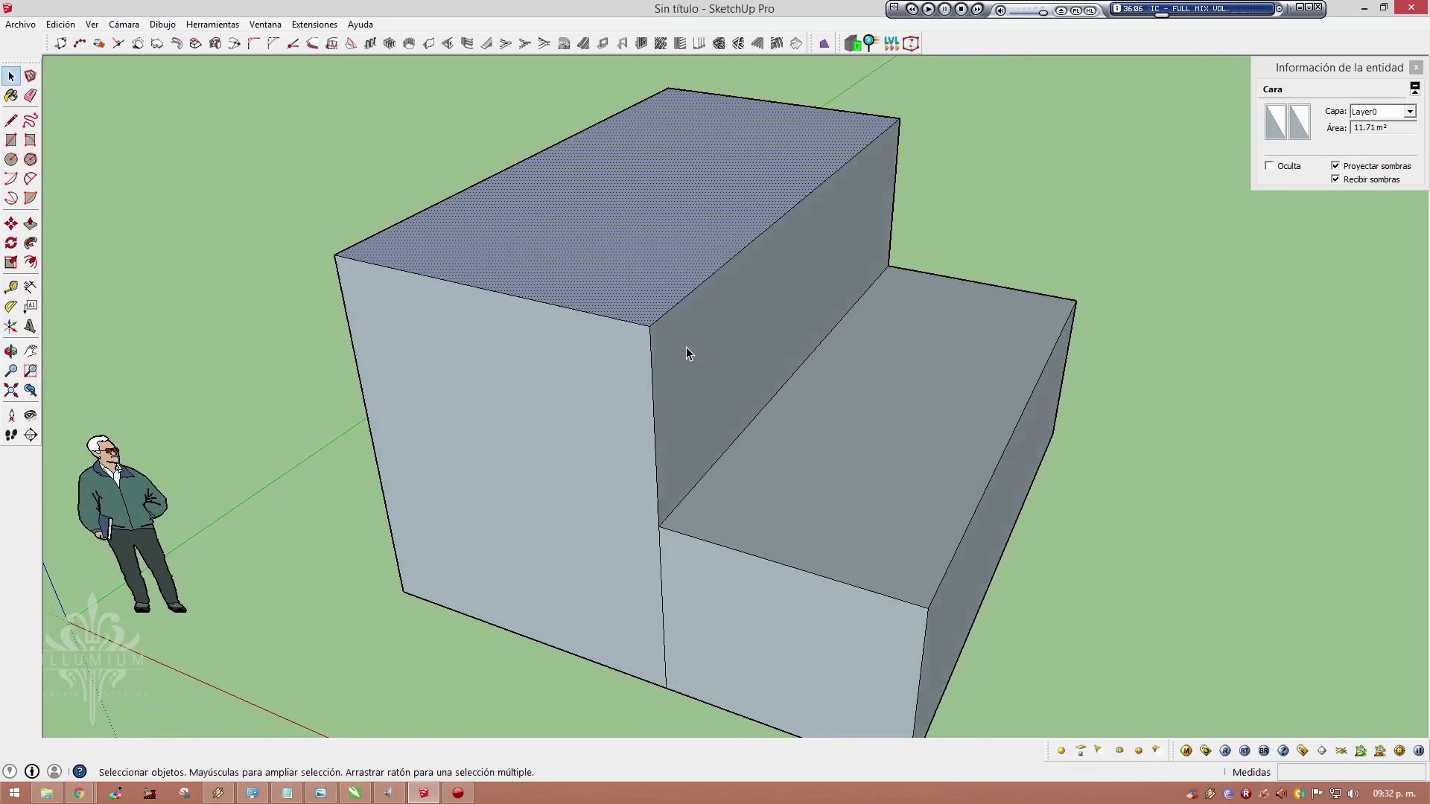
mouse_move(638, 328)
middle_down()
mouse_move(728, 370)
mouse_move(722, 391)
middle_up()
scroll(808, 451, up, 3)
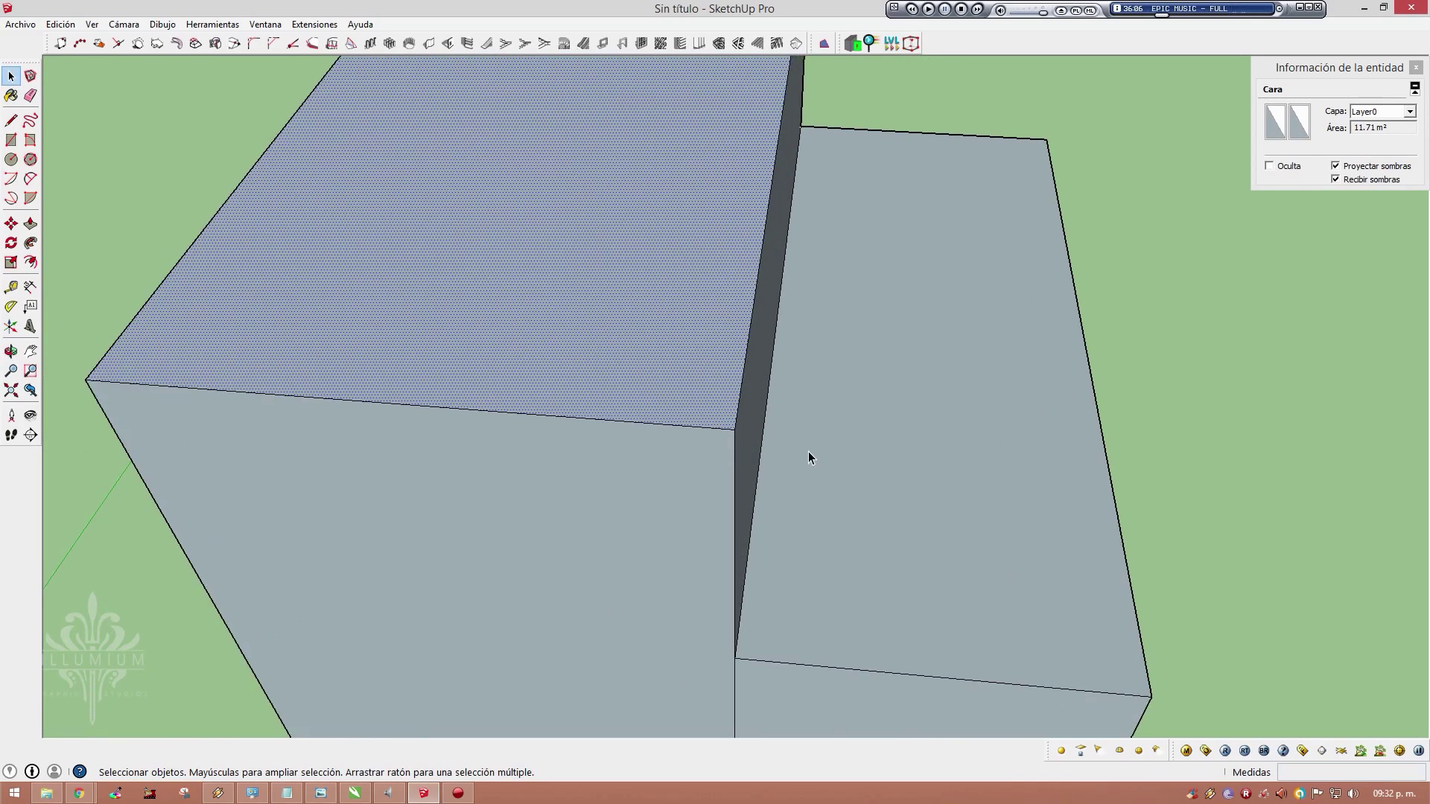
mouse_move(807, 451)
middle_down()
mouse_move(709, 333)
mouse_move(845, 409)
mouse_move(769, 345)
mouse_move(473, 306)
mouse_move(802, 337)
mouse_move(887, 409)
mouse_move(949, 390)
mouse_move(639, 339)
mouse_move(775, 274)
mouse_move(501, 326)
mouse_move(651, 402)
mouse_move(675, 382)
middle_up()
scroll(845, 408, down, 3)
scroll(802, 337, down, 2)
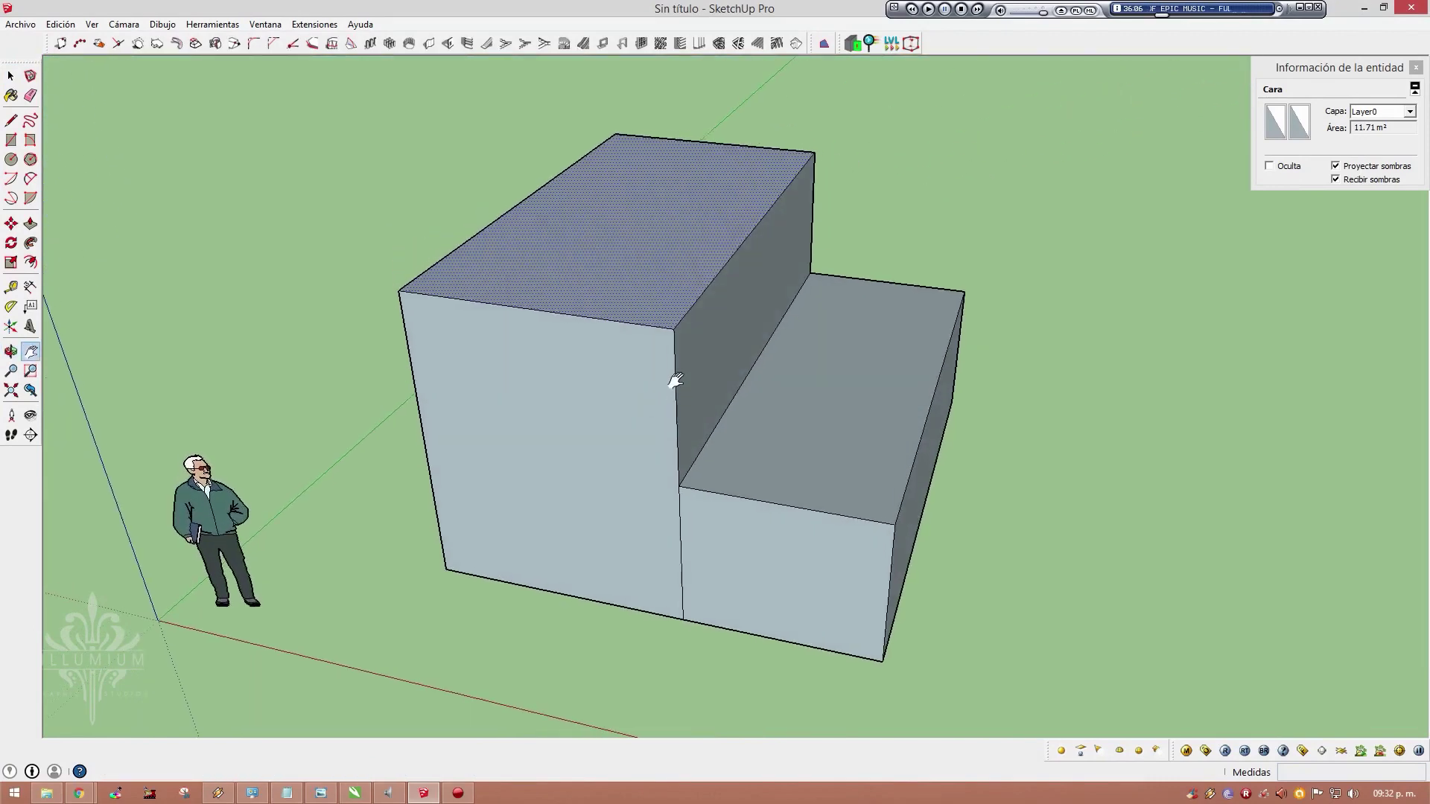
scroll(674, 381, up, 2)
scroll(696, 383, down, 1)
mouse_move(696, 383)
mouse_down()
mouse_move(670, 358)
mouse_move(880, 390)
mouse_up()
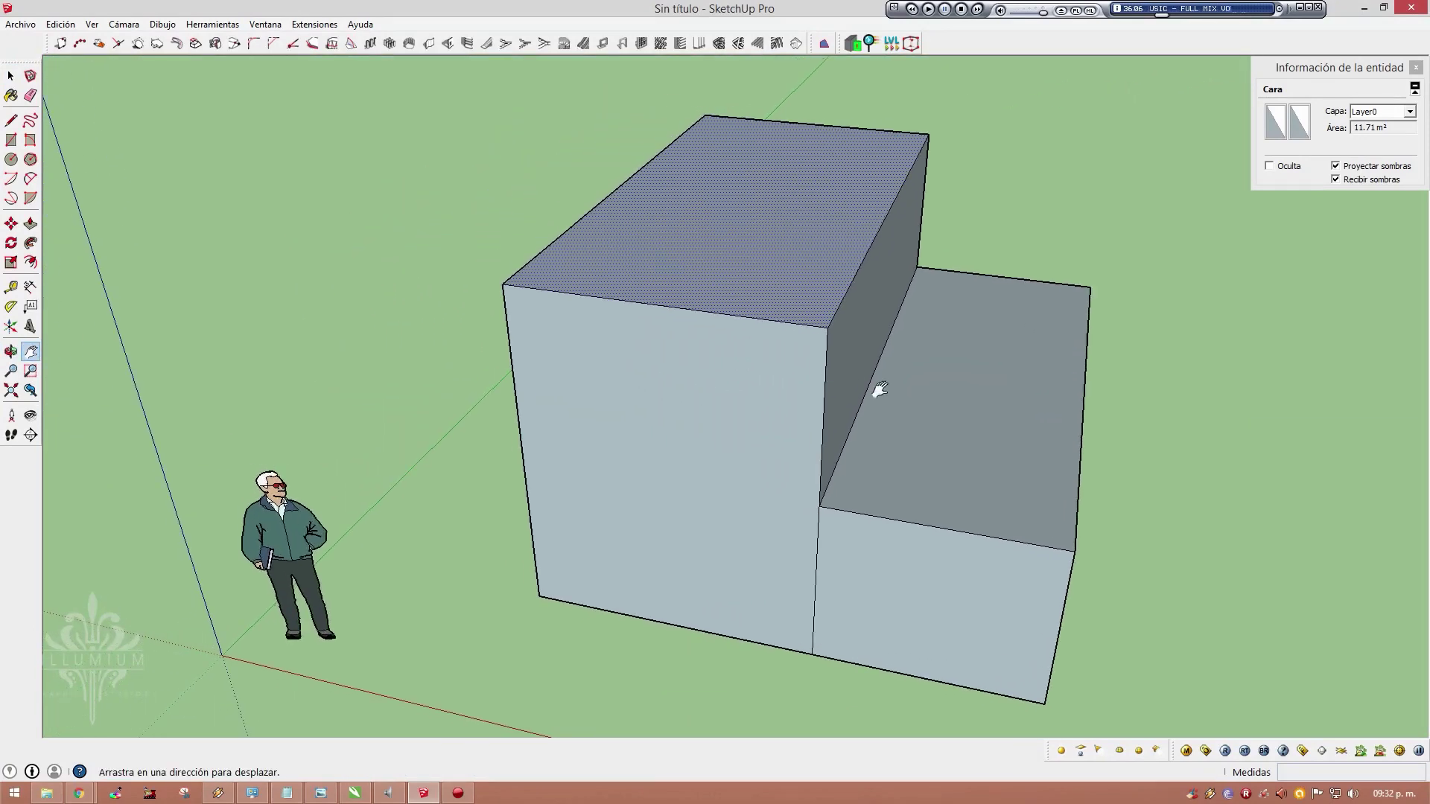
mouse_move(880, 391)
middle_down()
mouse_move(1005, 288)
mouse_move(804, 326)
mouse_move(945, 313)
middle_up()
scroll(649, 311, up, 2)
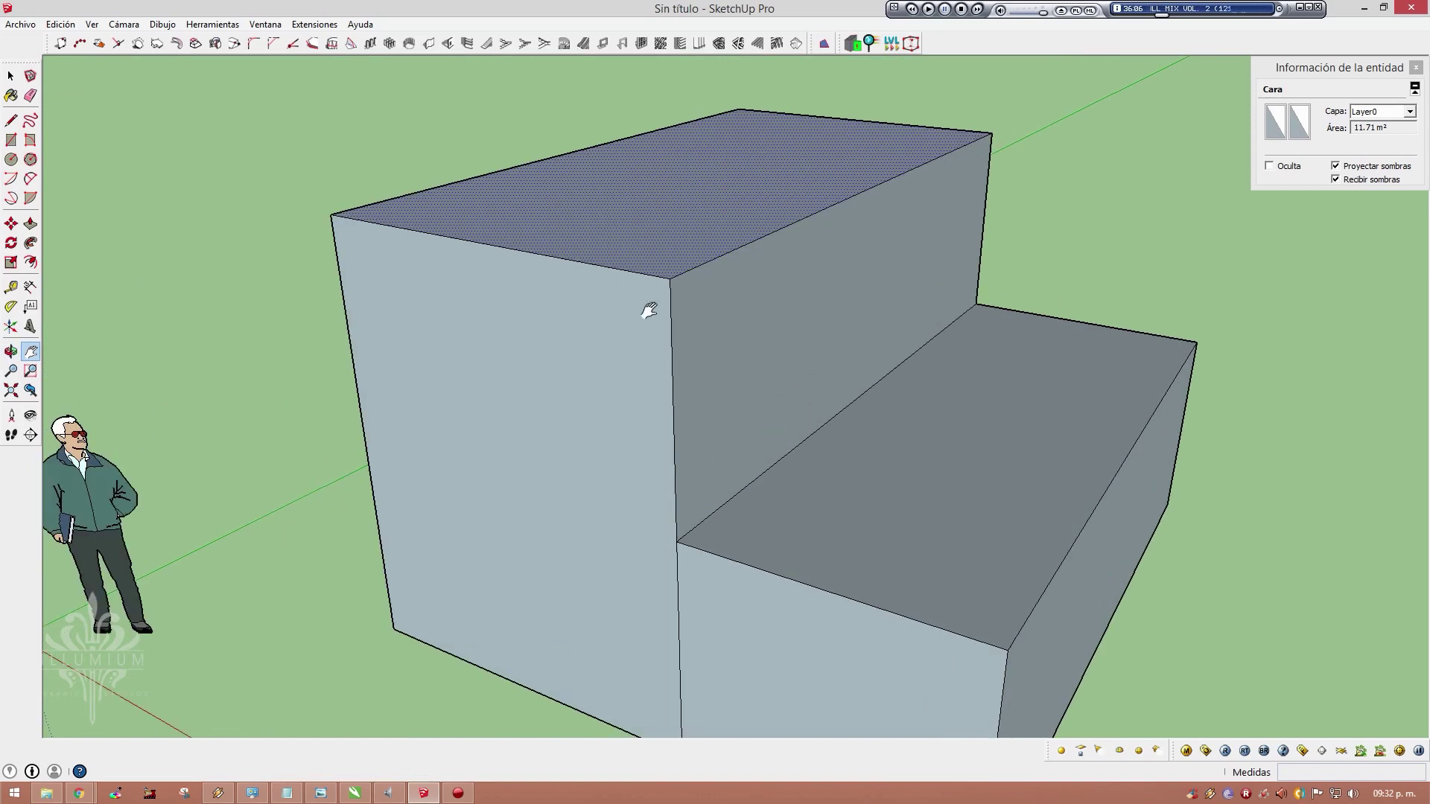
key(space)
click(681, 295)
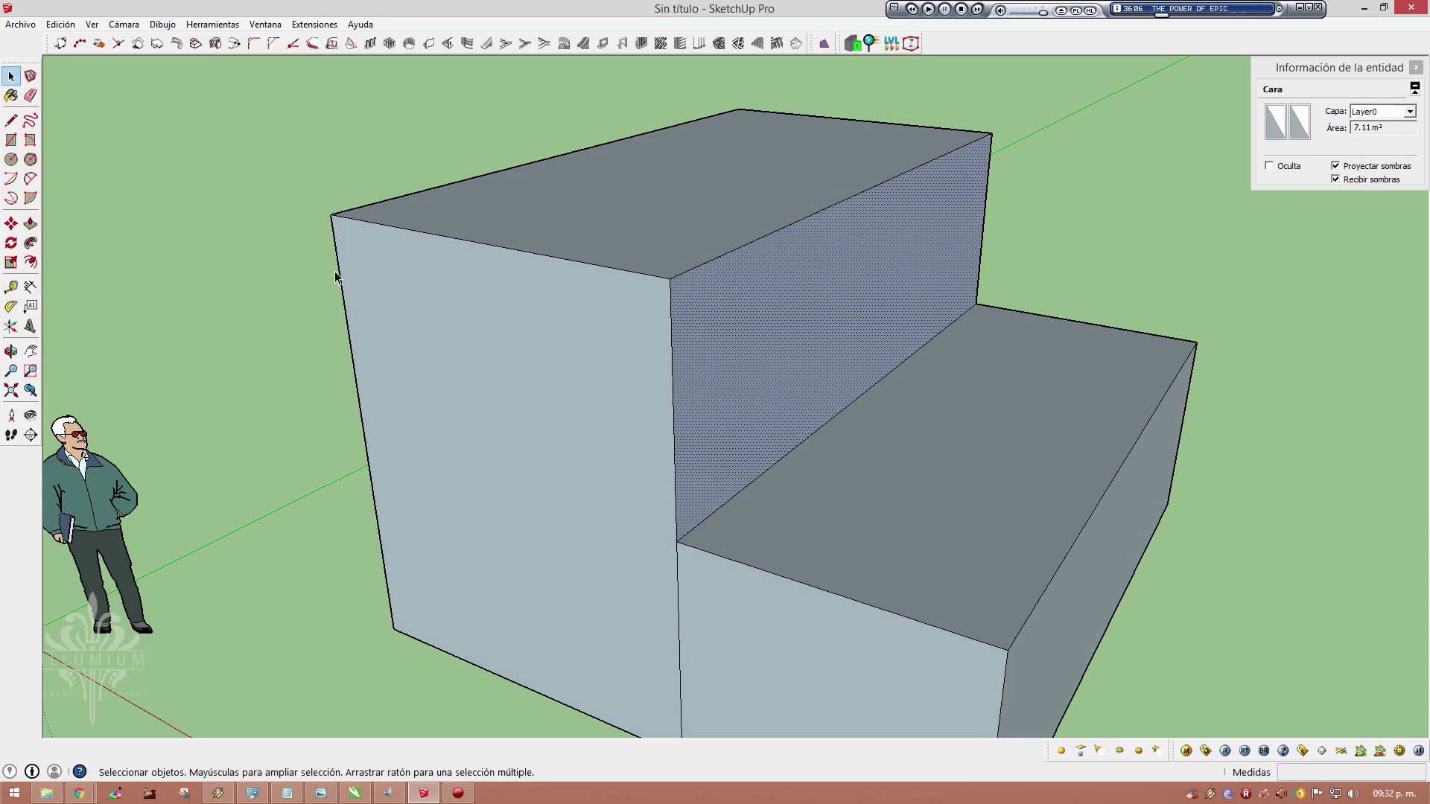
Draw a half-round arc face on the tall block's side wall at the riser's top edge and select it
click(30, 179)
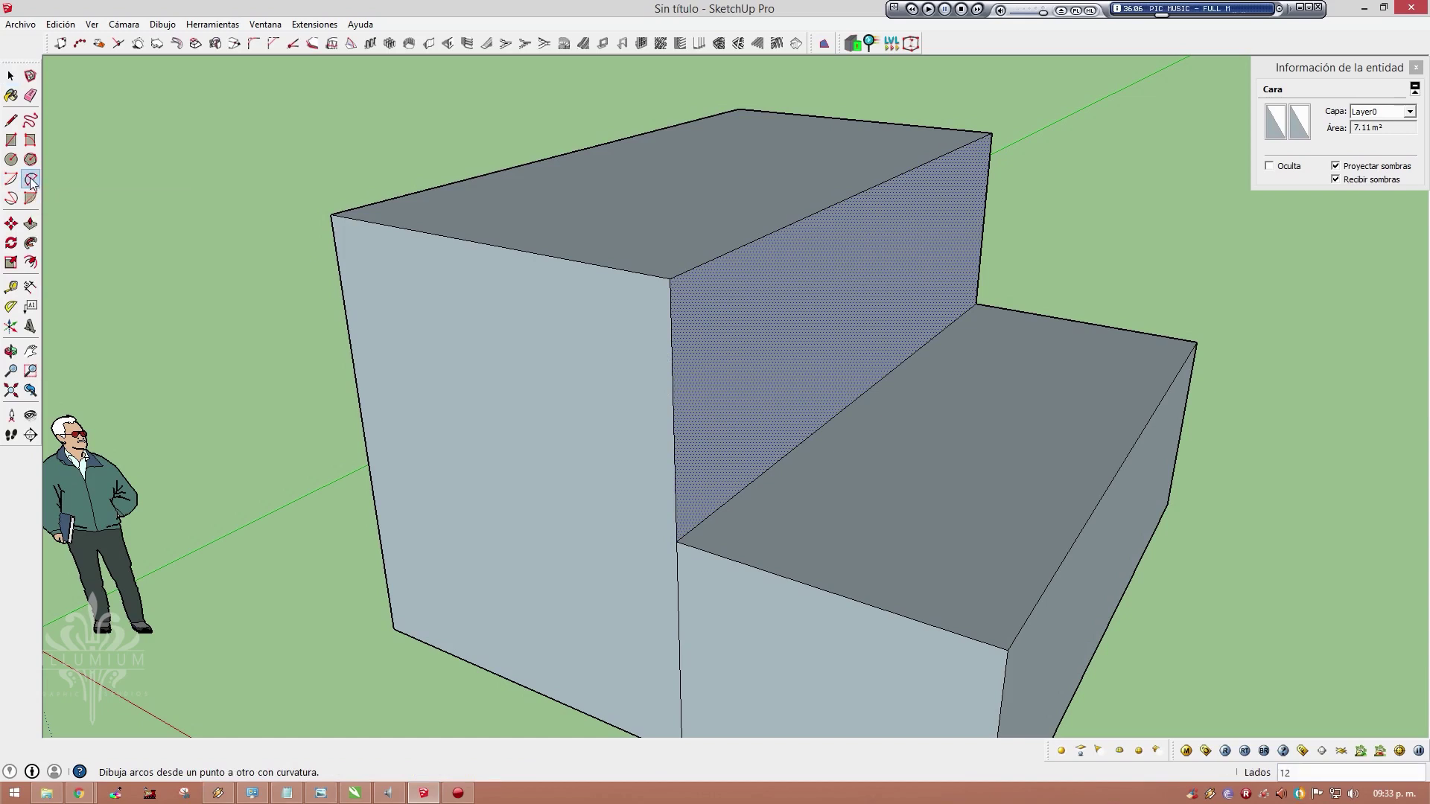
click(670, 278)
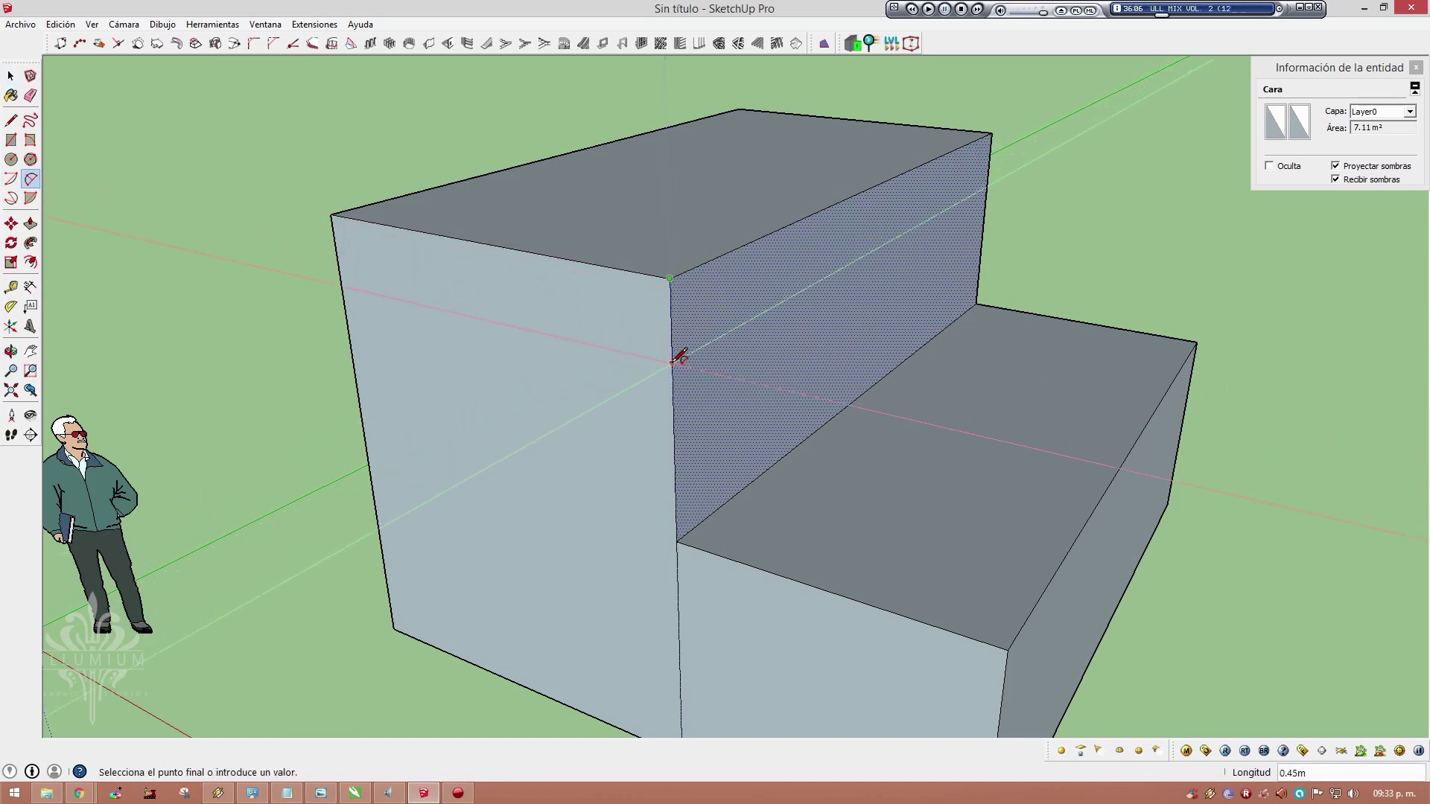
click(673, 370)
middle_drag(673, 365, 856, 266)
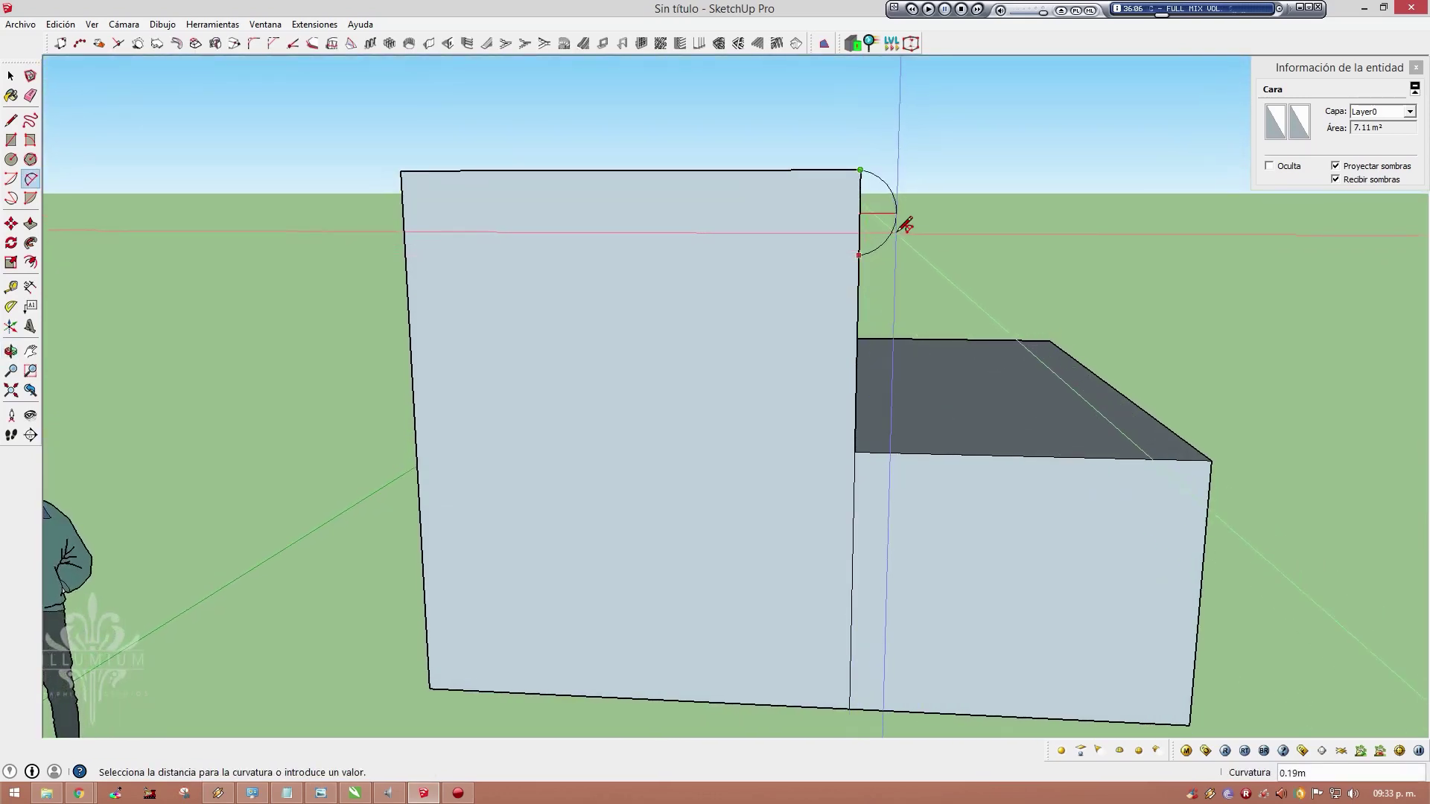
click(901, 224)
mouse_move(900, 224)
middle_down()
mouse_move(775, 255)
mouse_move(586, 347)
mouse_move(668, 307)
middle_up()
key(space)
click(638, 337)
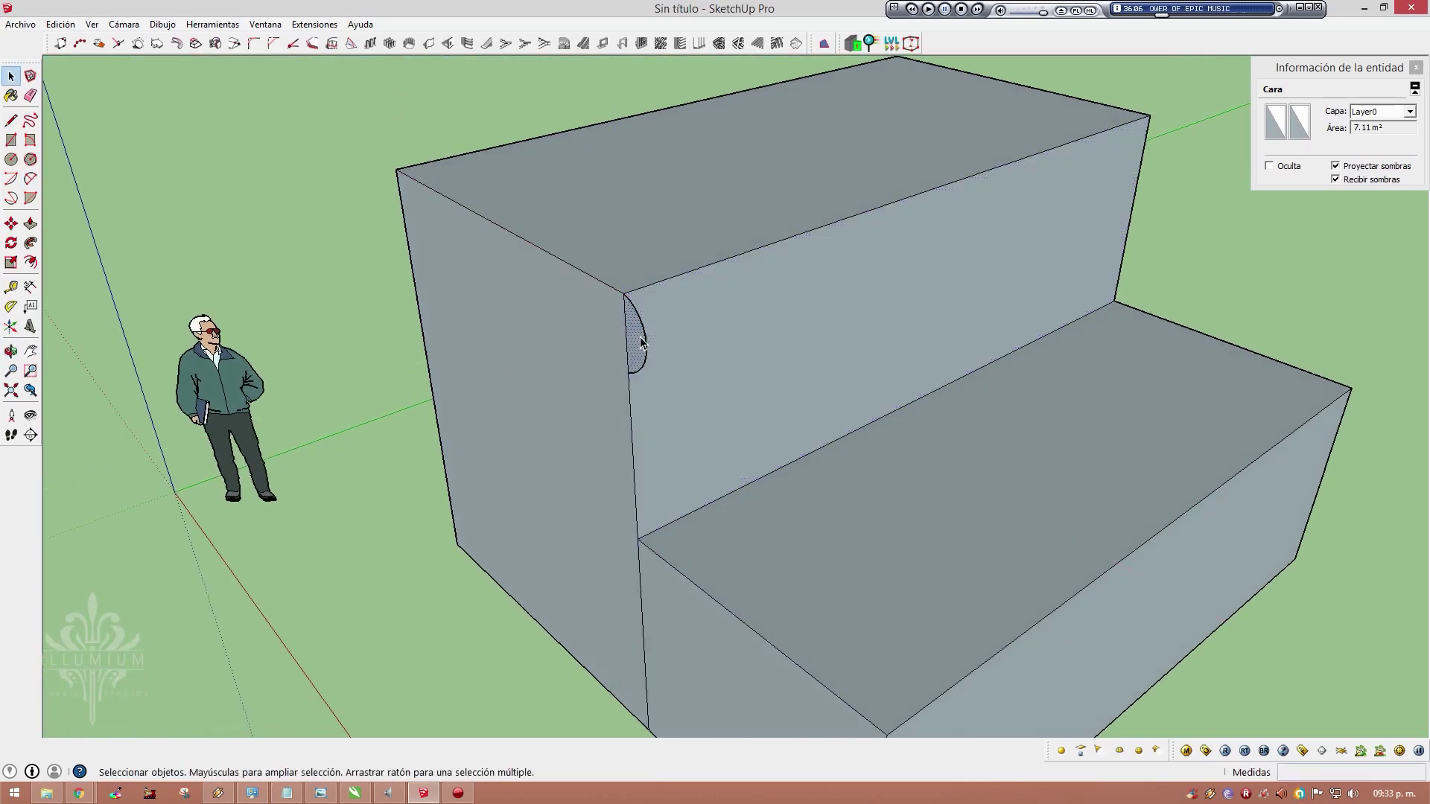
mouse_move(609, 358)
middle_down()
mouse_move(255, 408)
mouse_move(239, 425)
mouse_move(314, 404)
middle_up()
Pull the half-disc along the riser's top edge into a half-cylinder nosing and inspect it
key(p)
click(493, 317)
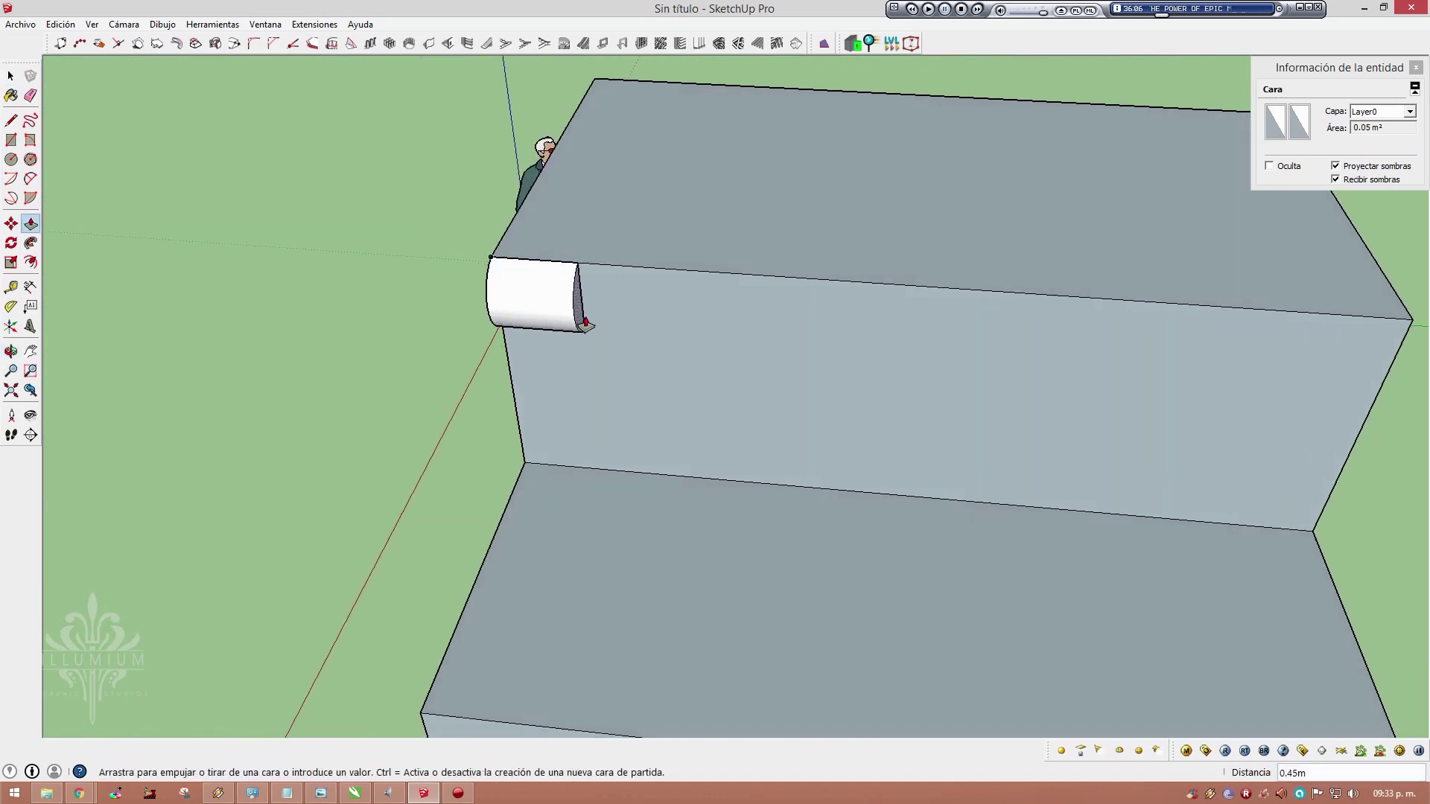
click(1393, 291)
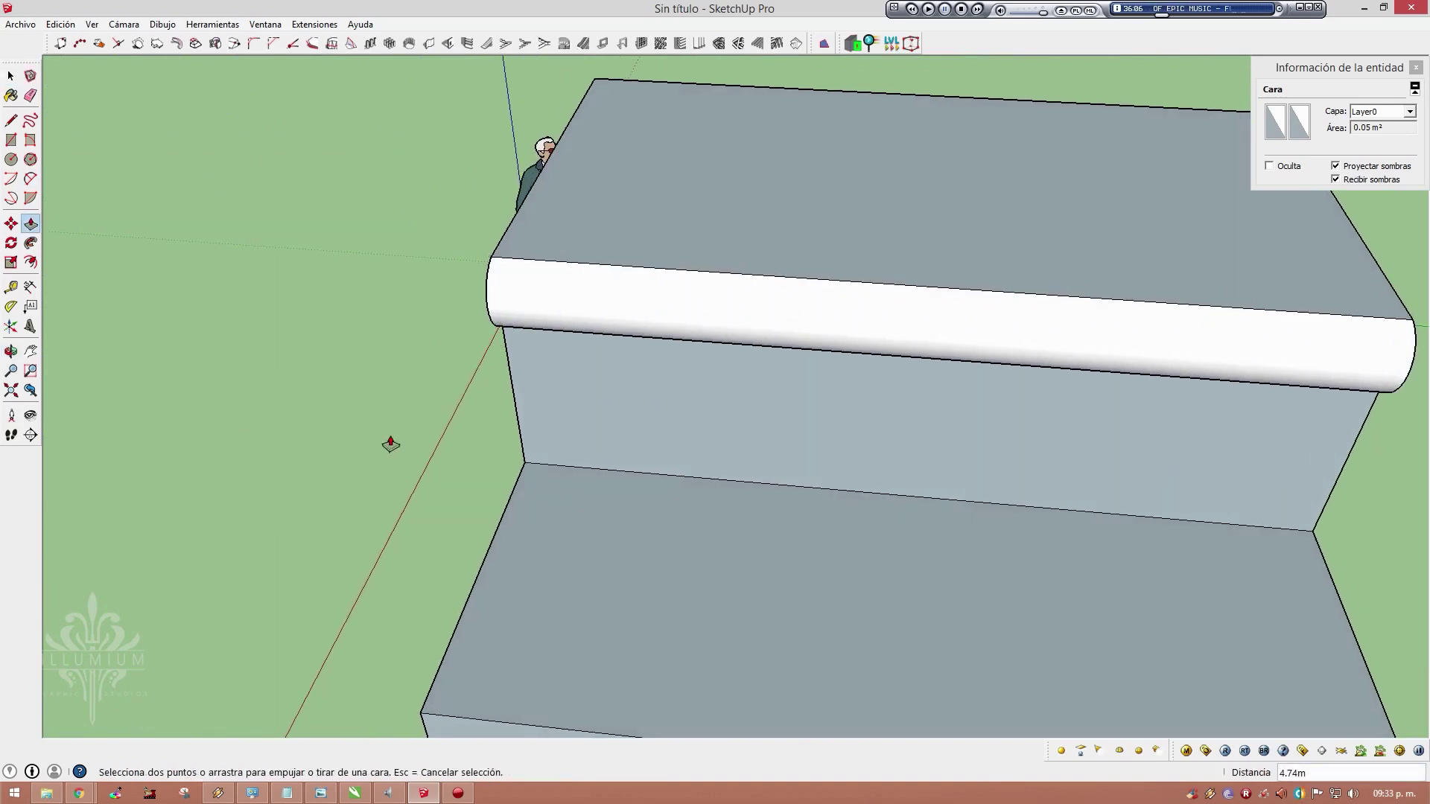
middle_drag(390, 444, 993, 229)
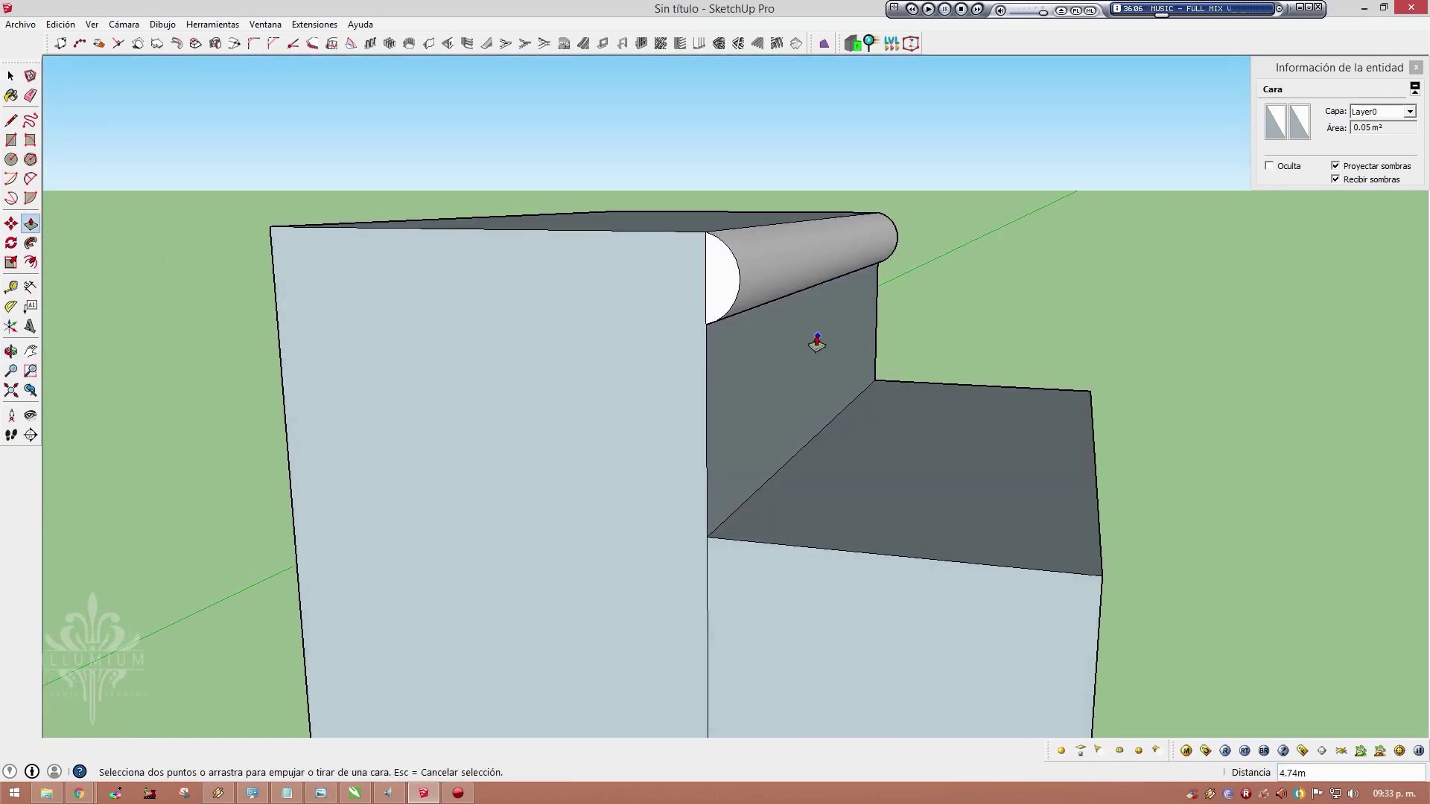
mouse_move(817, 339)
middle_down()
mouse_move(333, 323)
mouse_move(177, 345)
mouse_move(767, 368)
mouse_move(798, 485)
middle_up()
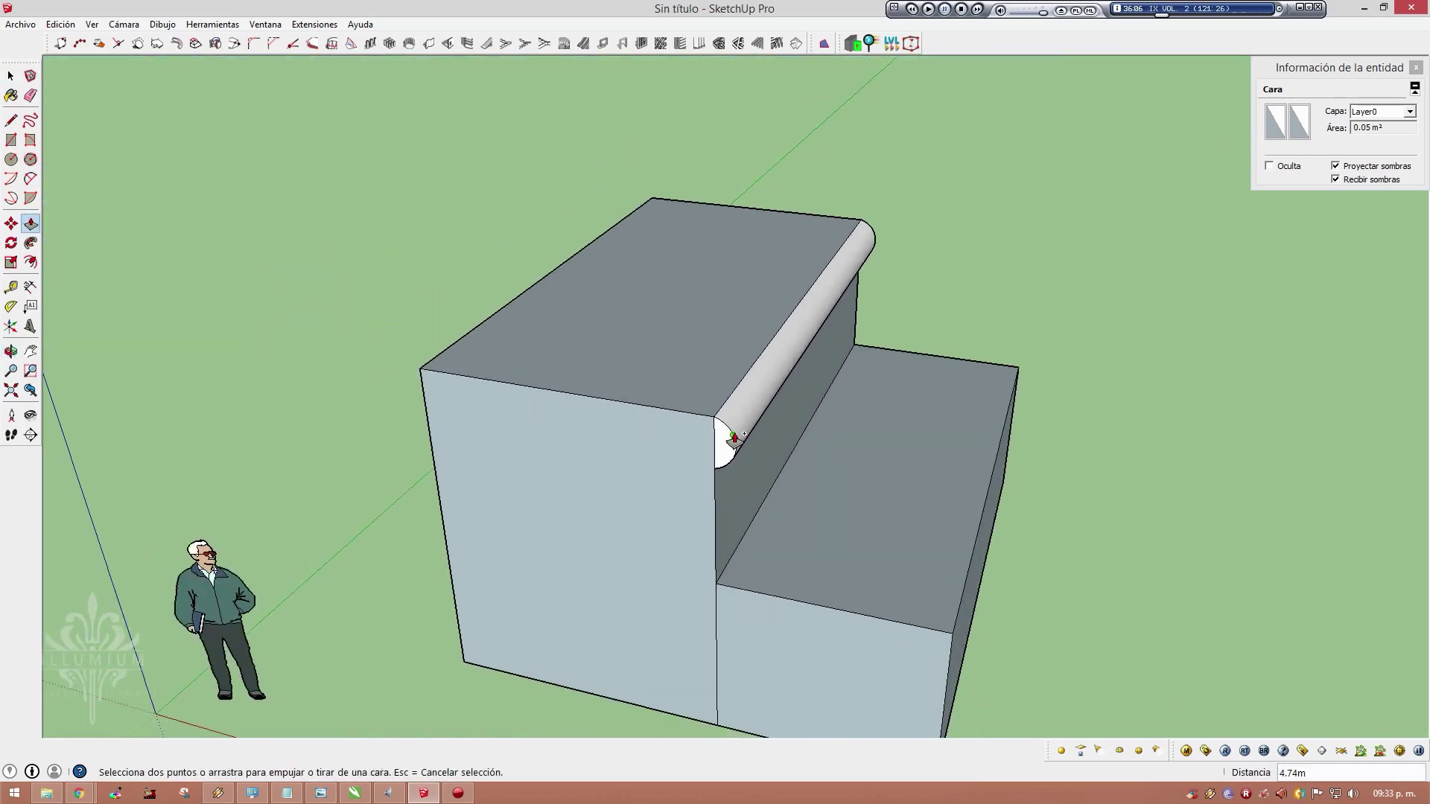
Cancel, re-extrude the rounded nosing along the full edge, then undo it
key(Escape)
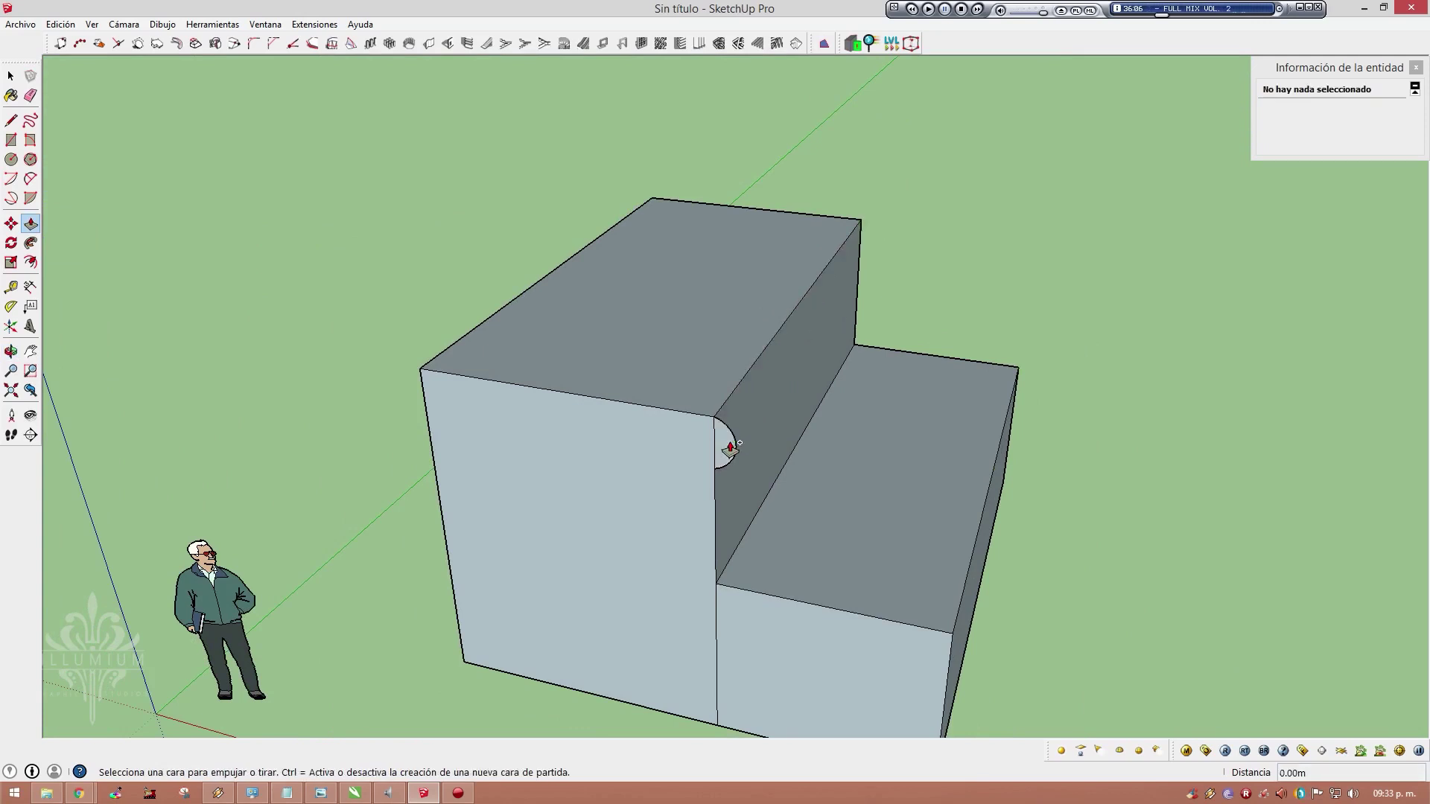
click(734, 444)
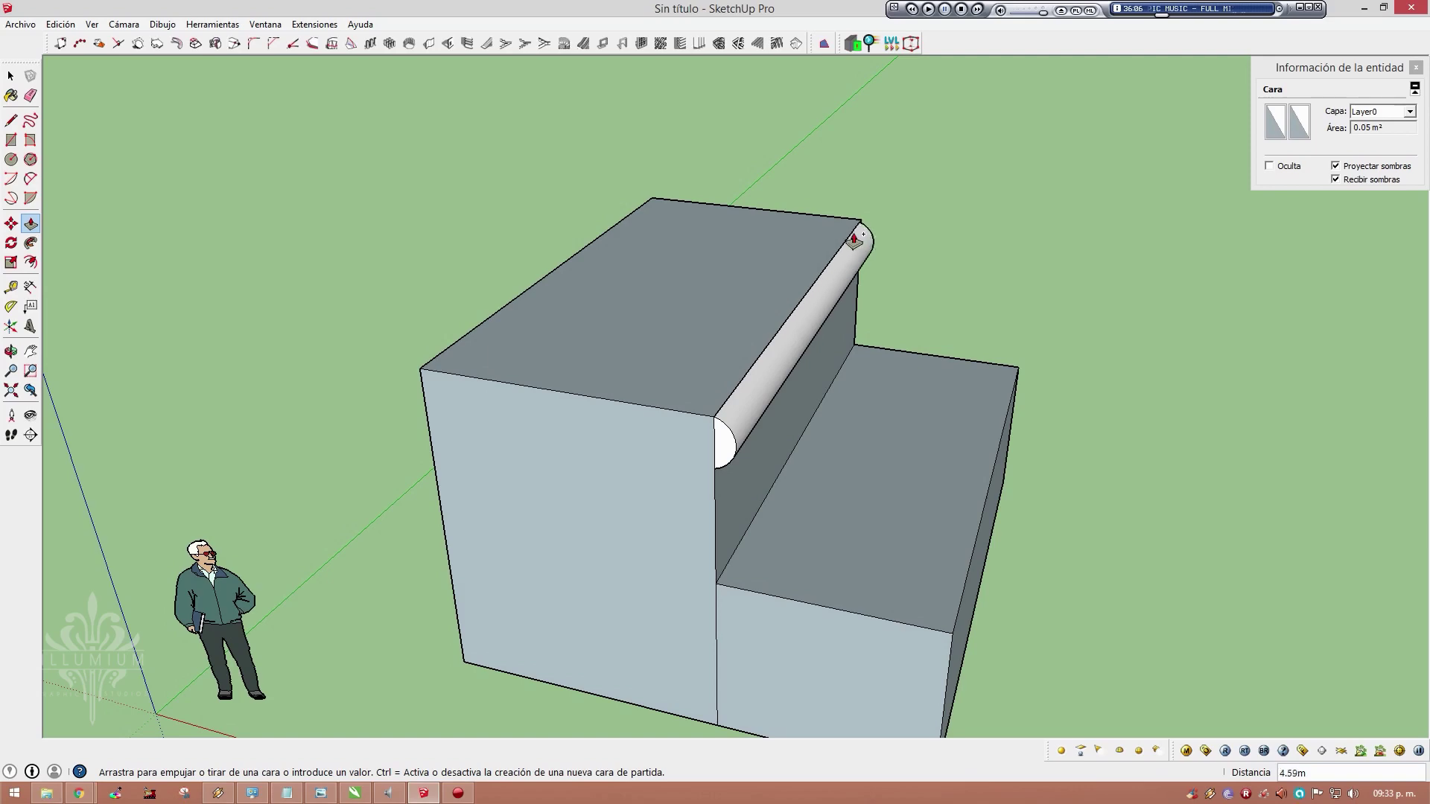
click(858, 231)
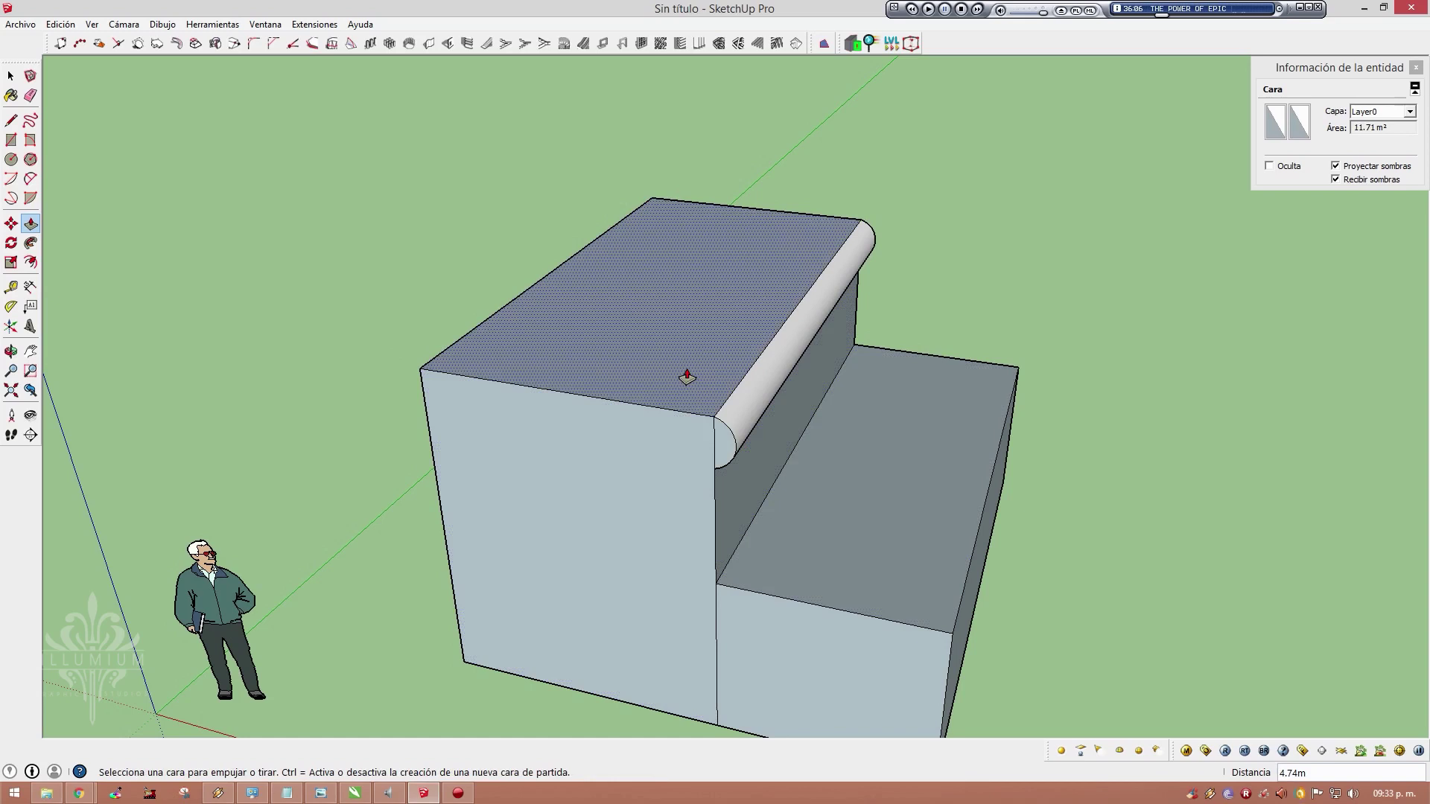
key(ctrl+z)
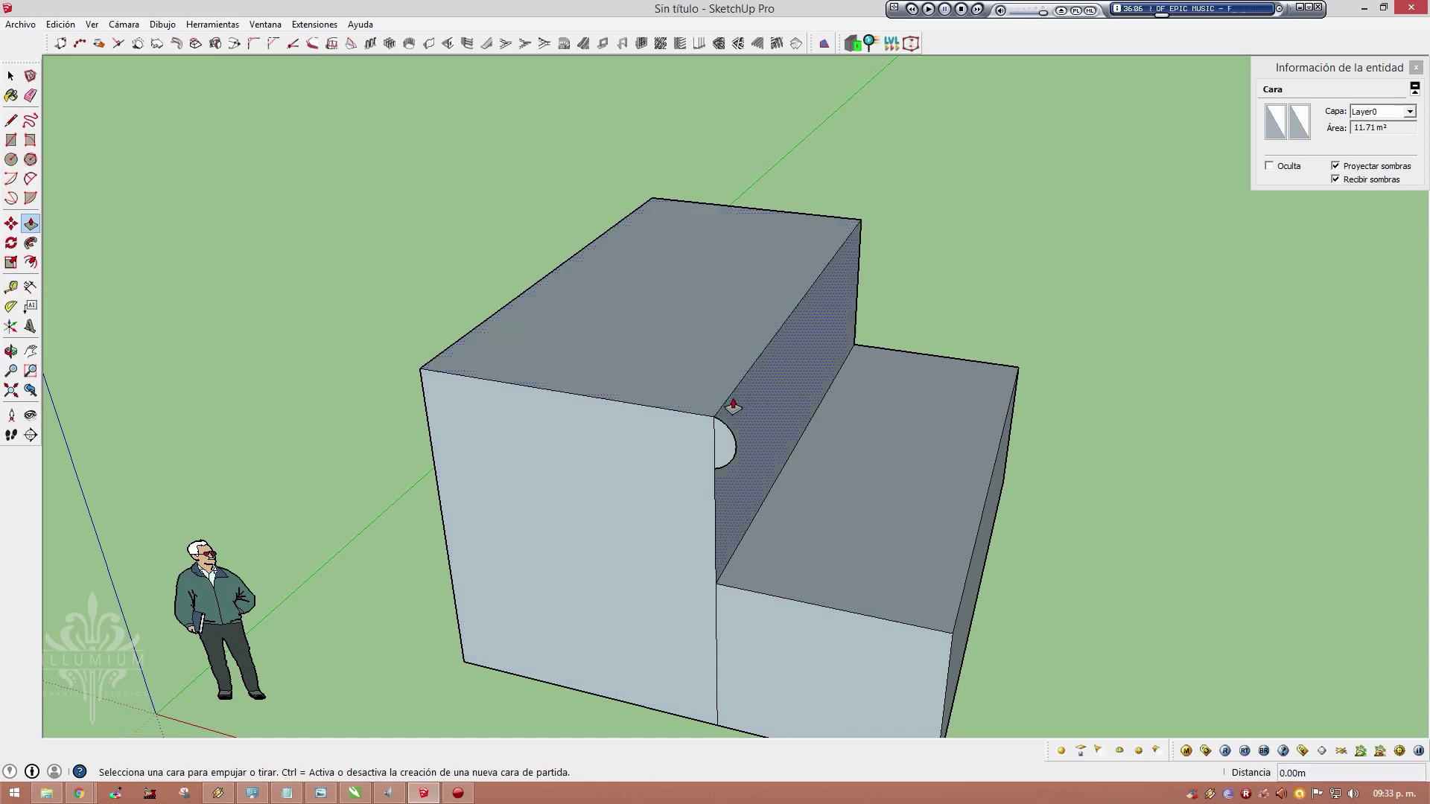
key(space)
Undo the corner notch and start a semicircular arc downward from the upper step's top edge midpoint
mouse_move(739, 397)
middle_down()
mouse_move(630, 375)
mouse_move(696, 384)
middle_up()
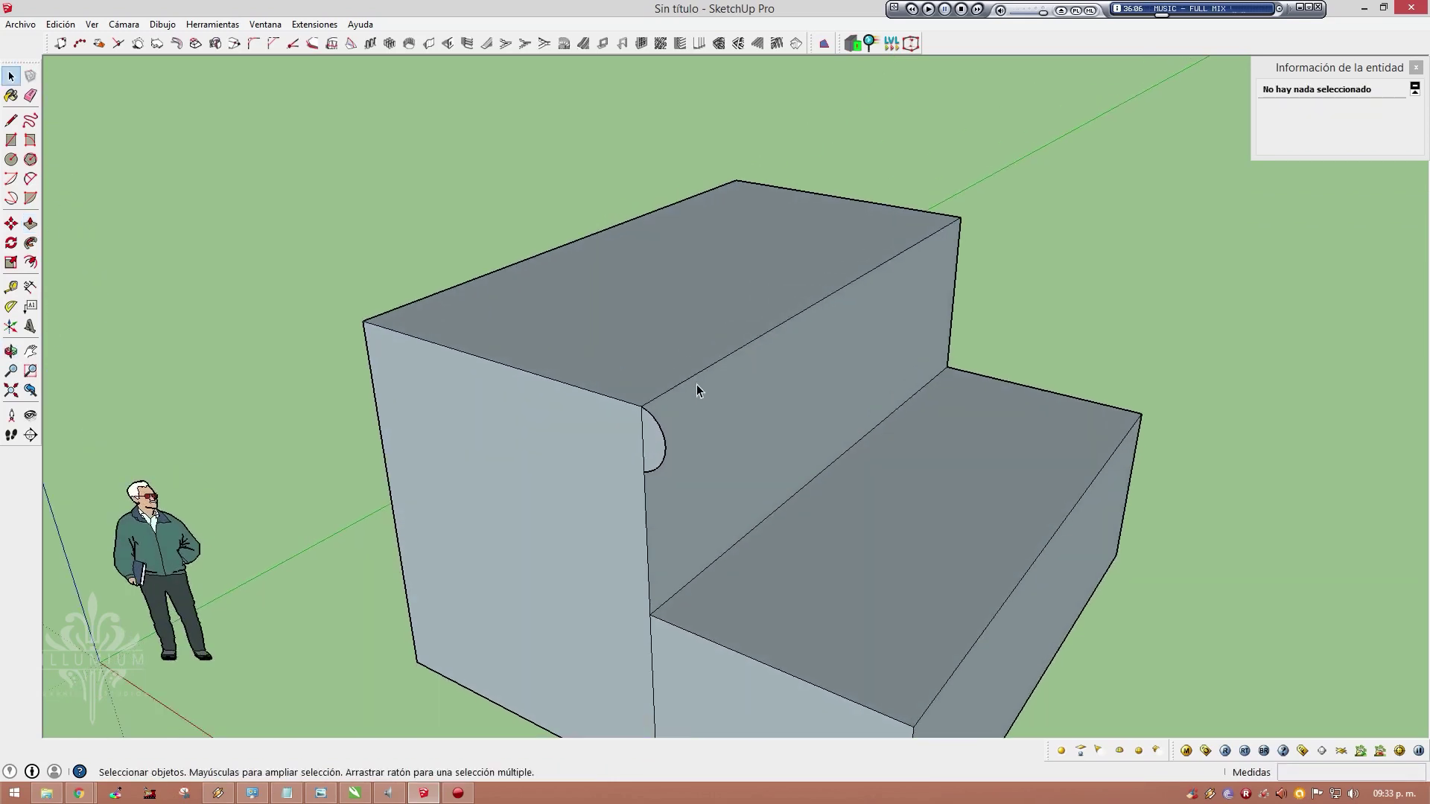
key(ctrl+z)
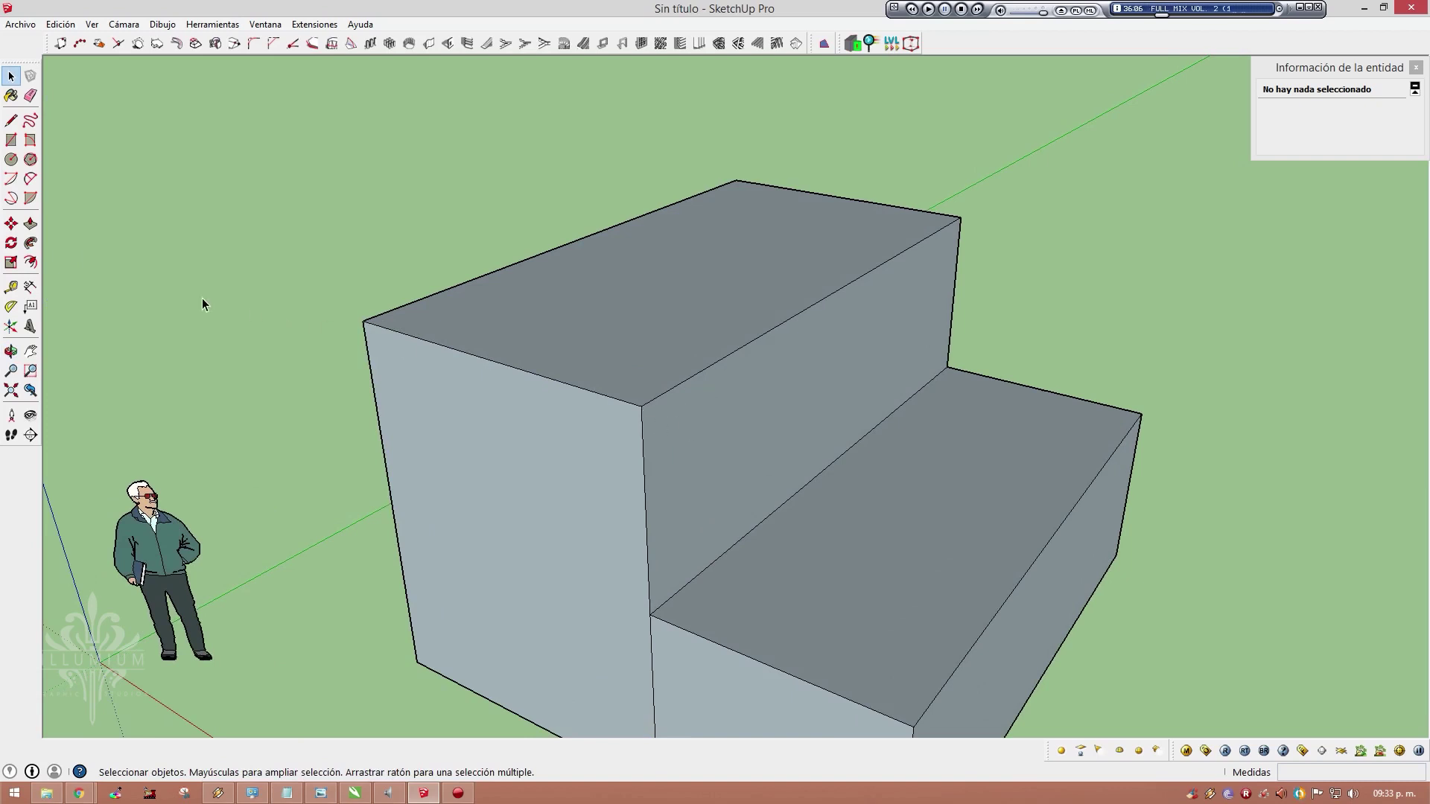
click(812, 313)
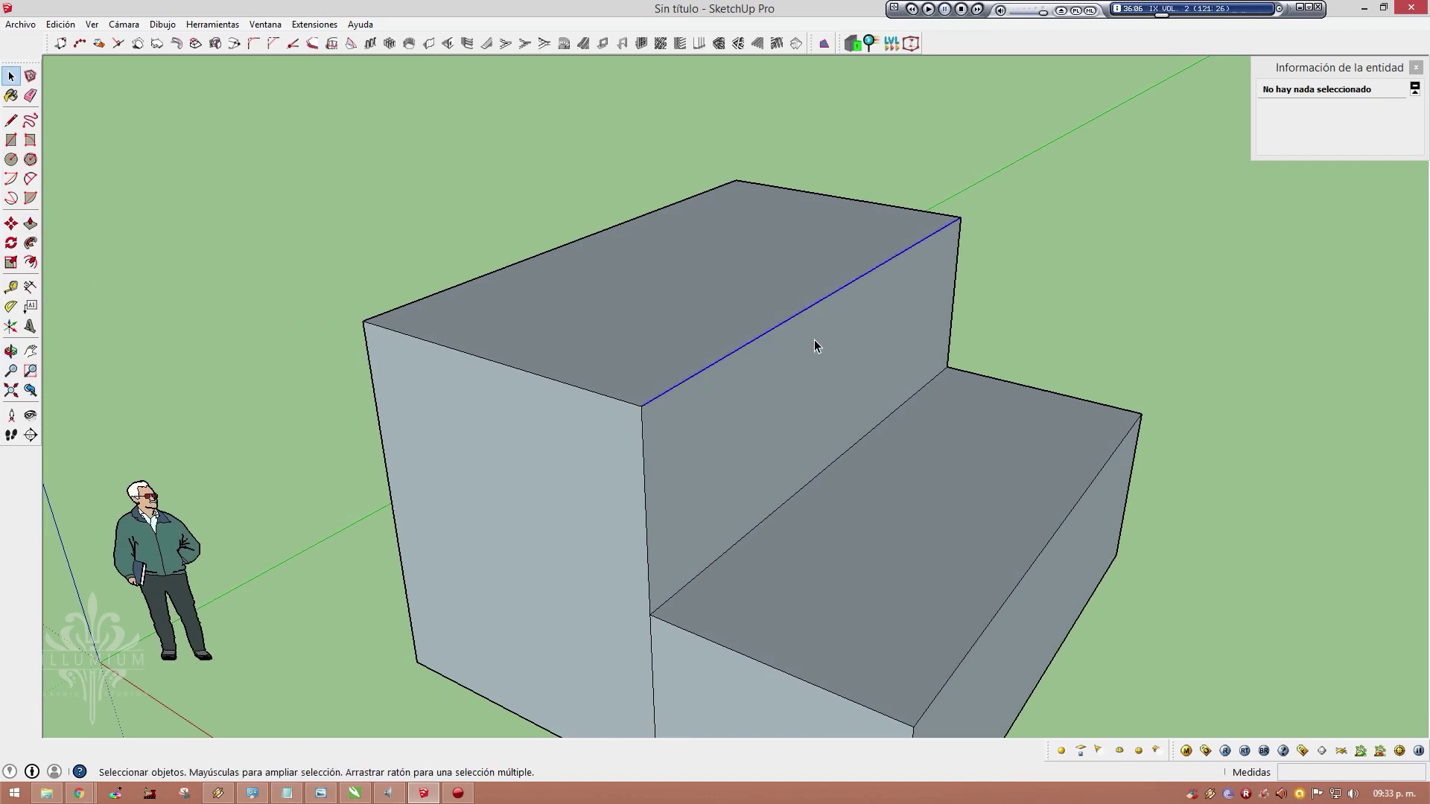
click(30, 180)
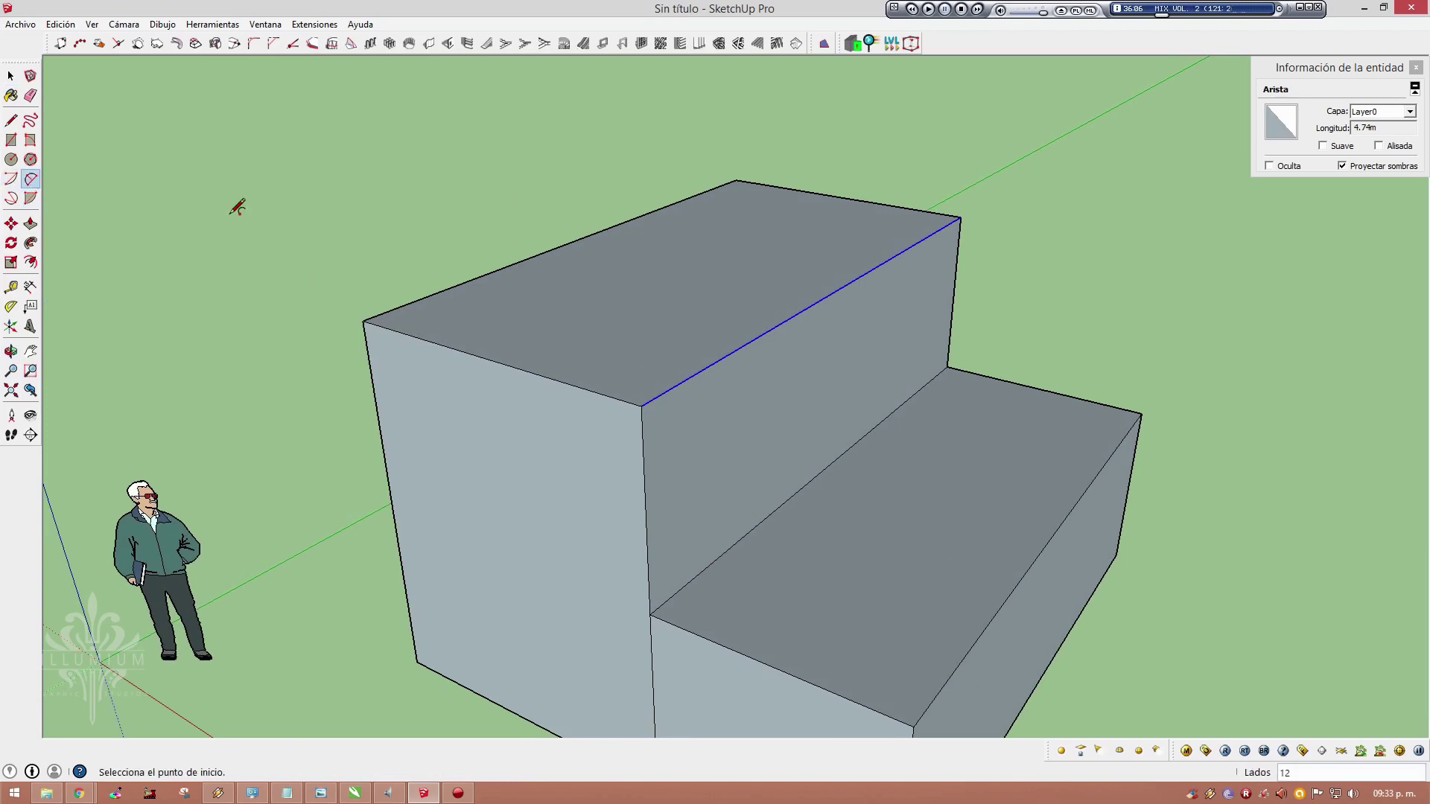
click(837, 290)
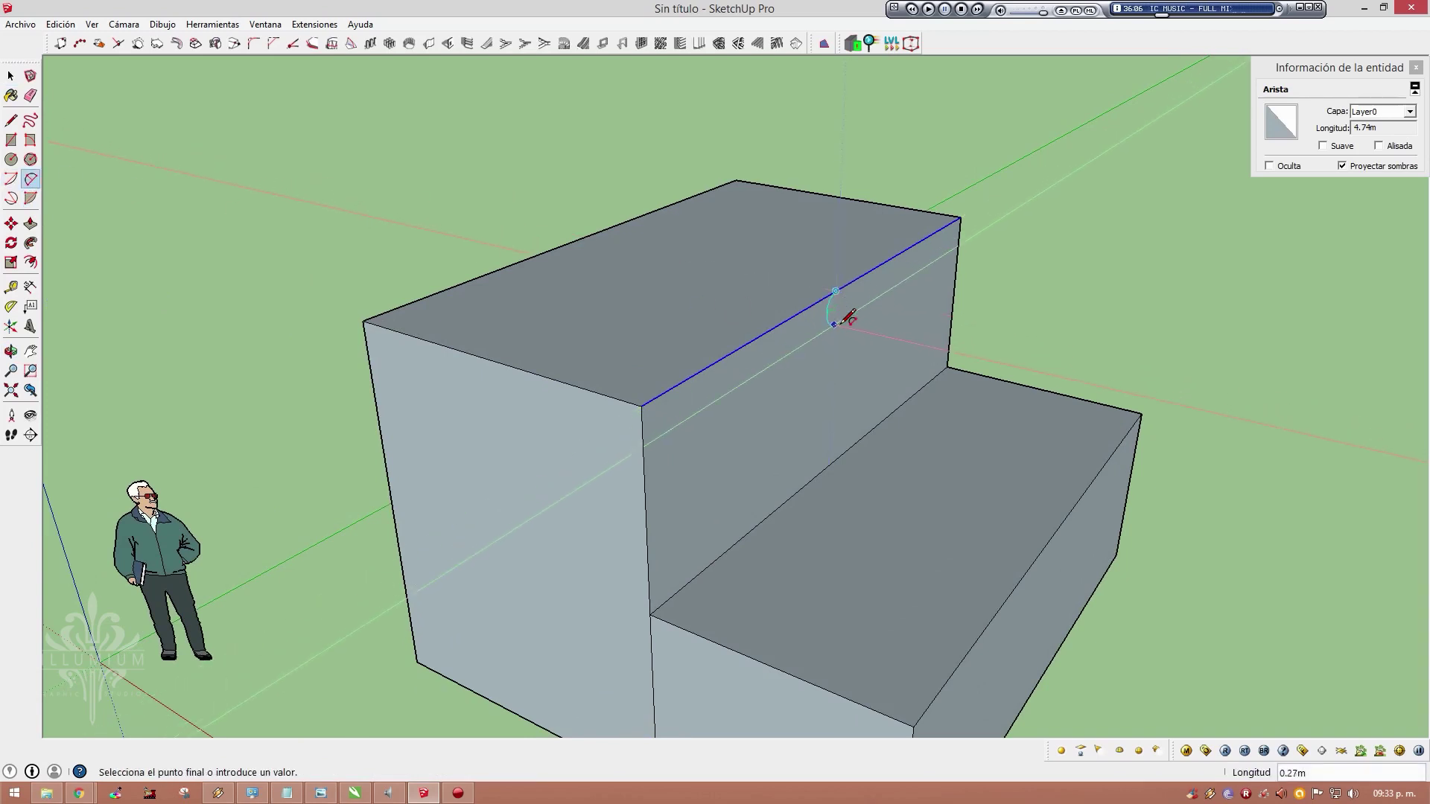
mouse_move(856, 320)
middle_down()
mouse_move(795, 325)
mouse_move(878, 320)
middle_up()
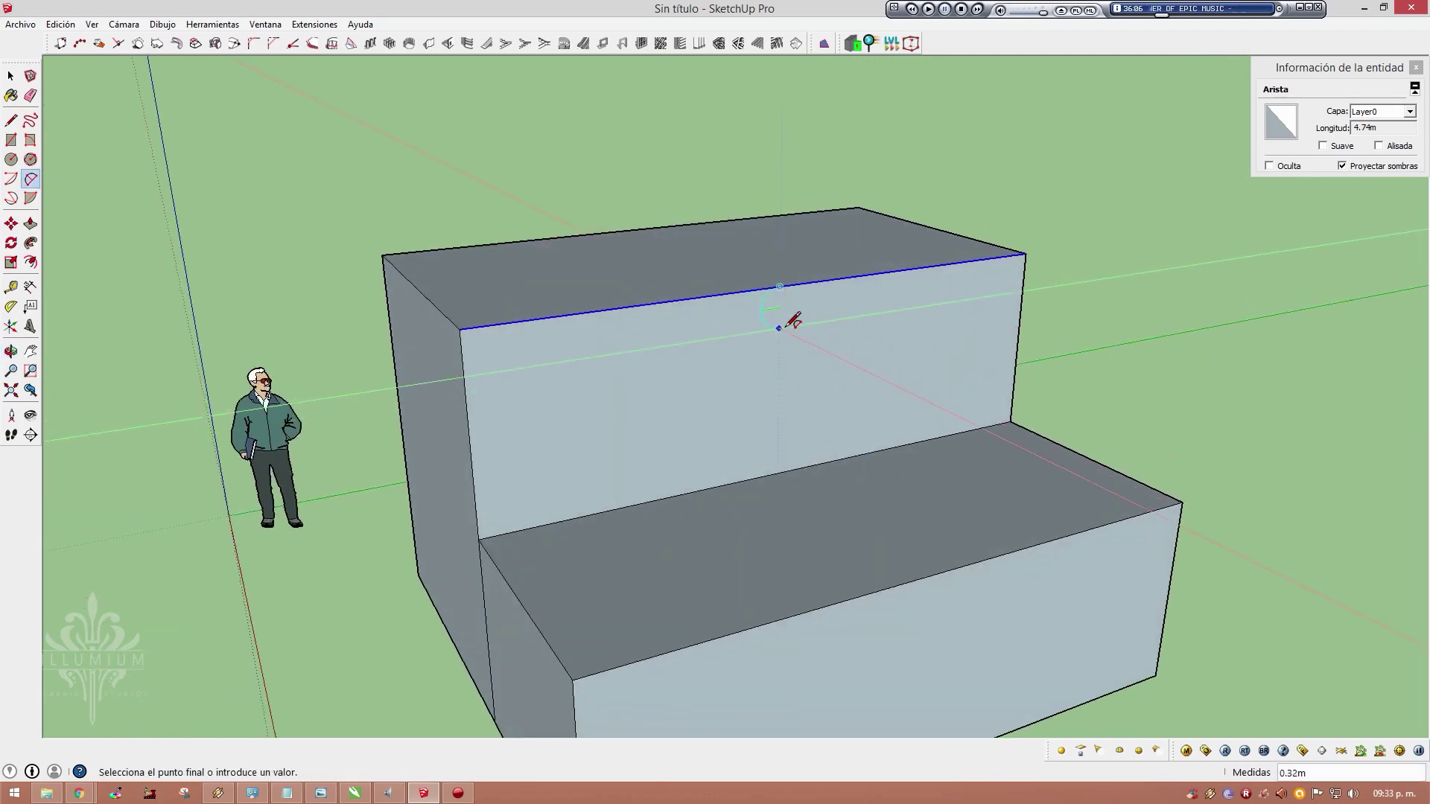
mouse_move(792, 316)
middle_down()
mouse_move(1085, 291)
mouse_move(929, 303)
middle_up()
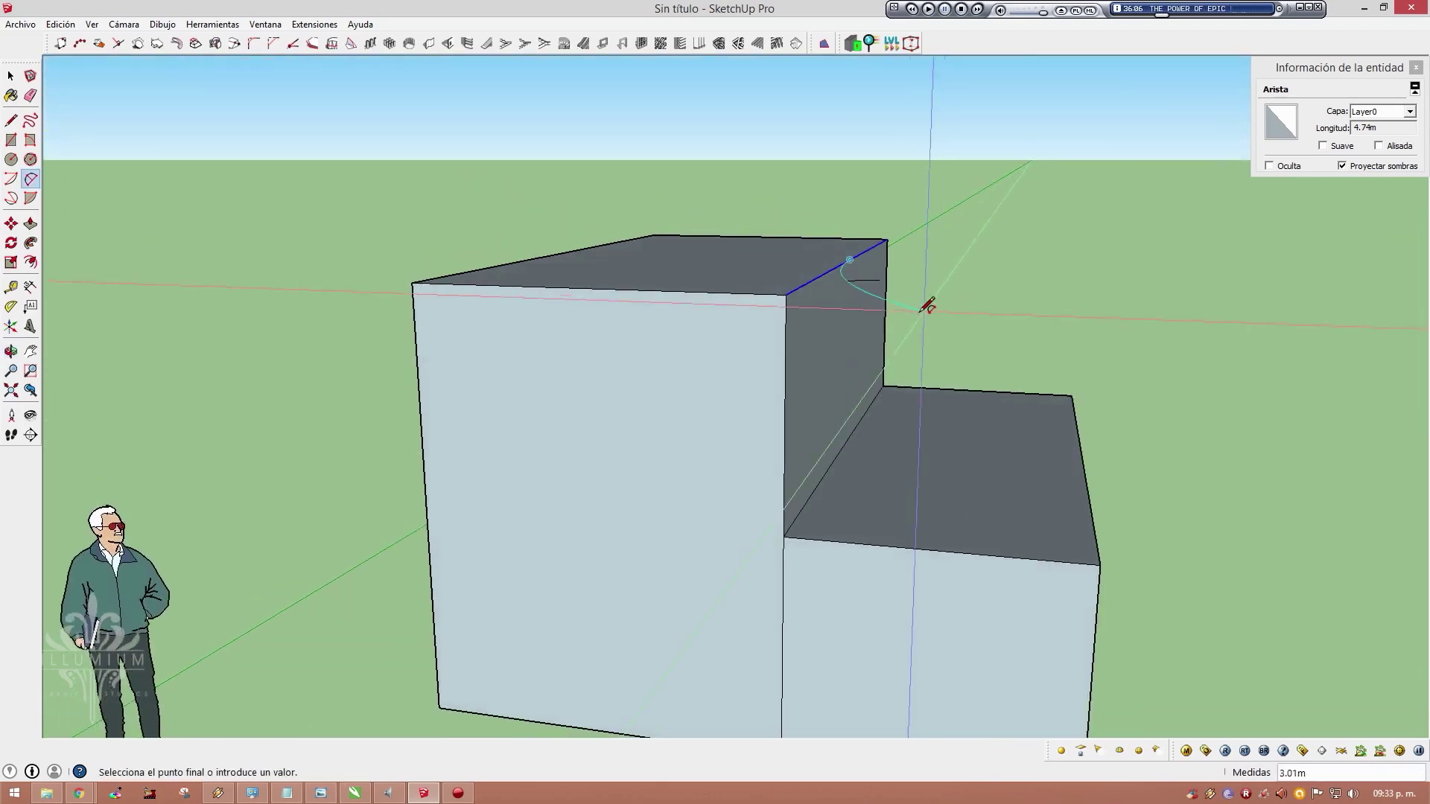
click(849, 307)
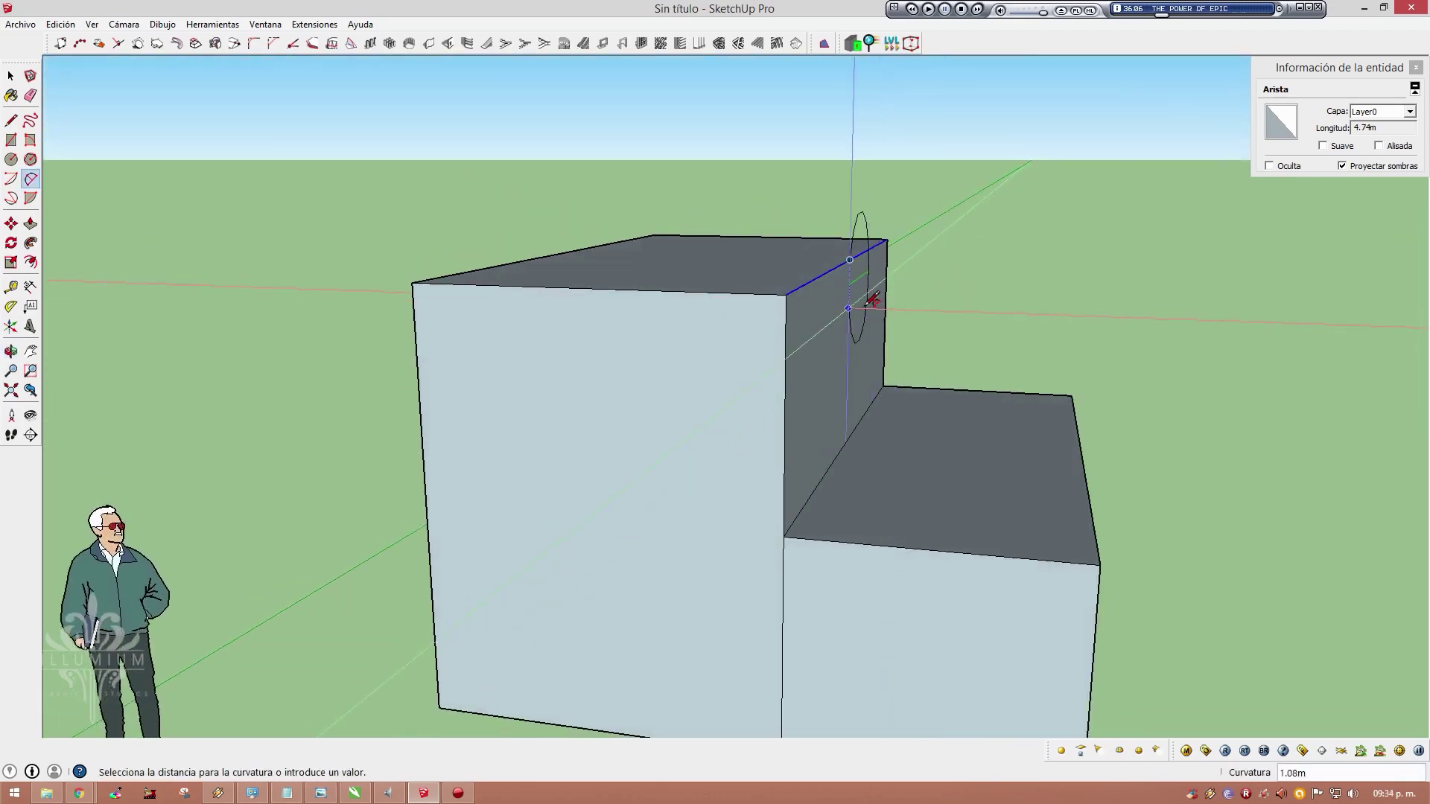
mouse_move(877, 298)
middle_down()
mouse_move(887, 402)
mouse_move(909, 414)
middle_up()
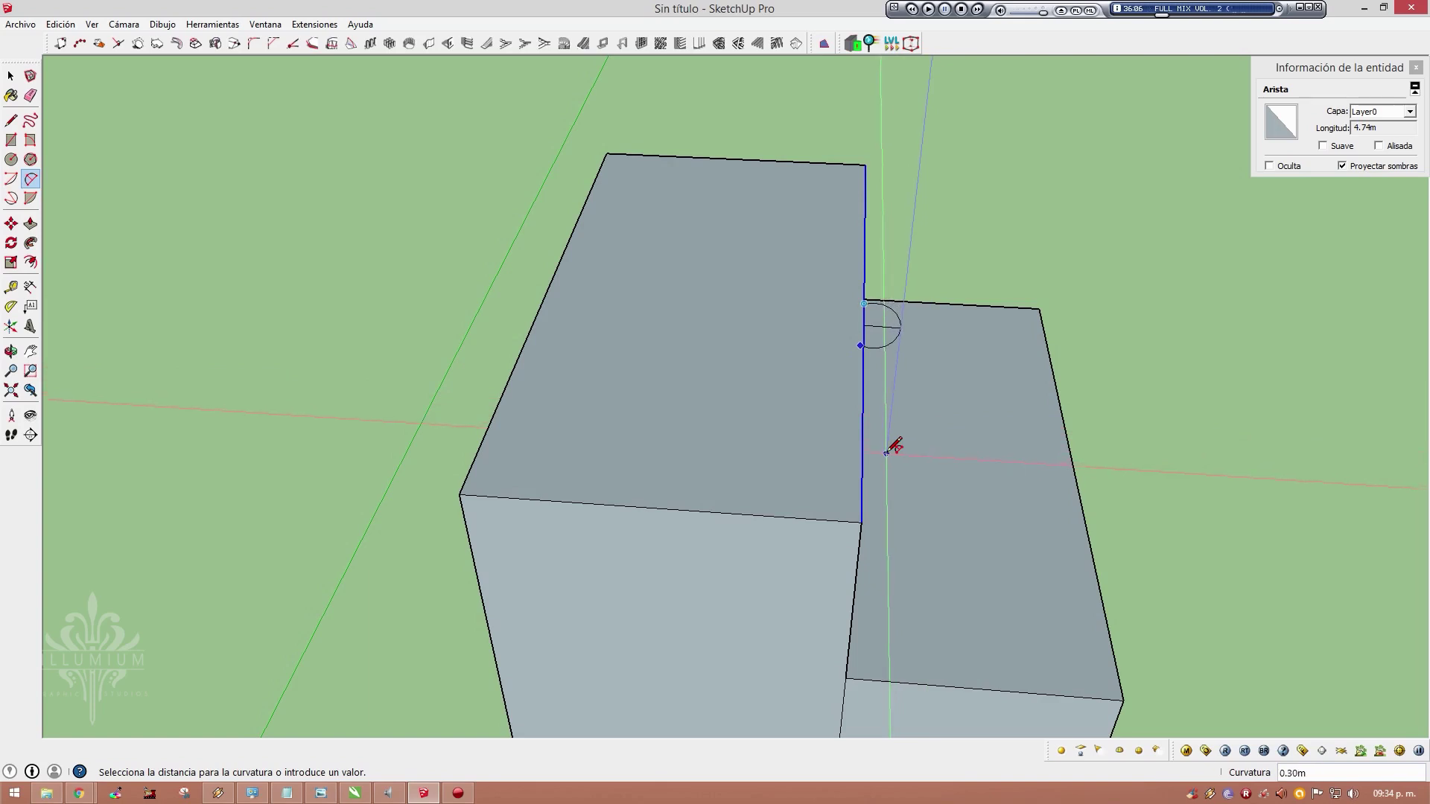
mouse_move(885, 448)
middle_down()
mouse_move(810, 431)
mouse_move(753, 383)
middle_up()
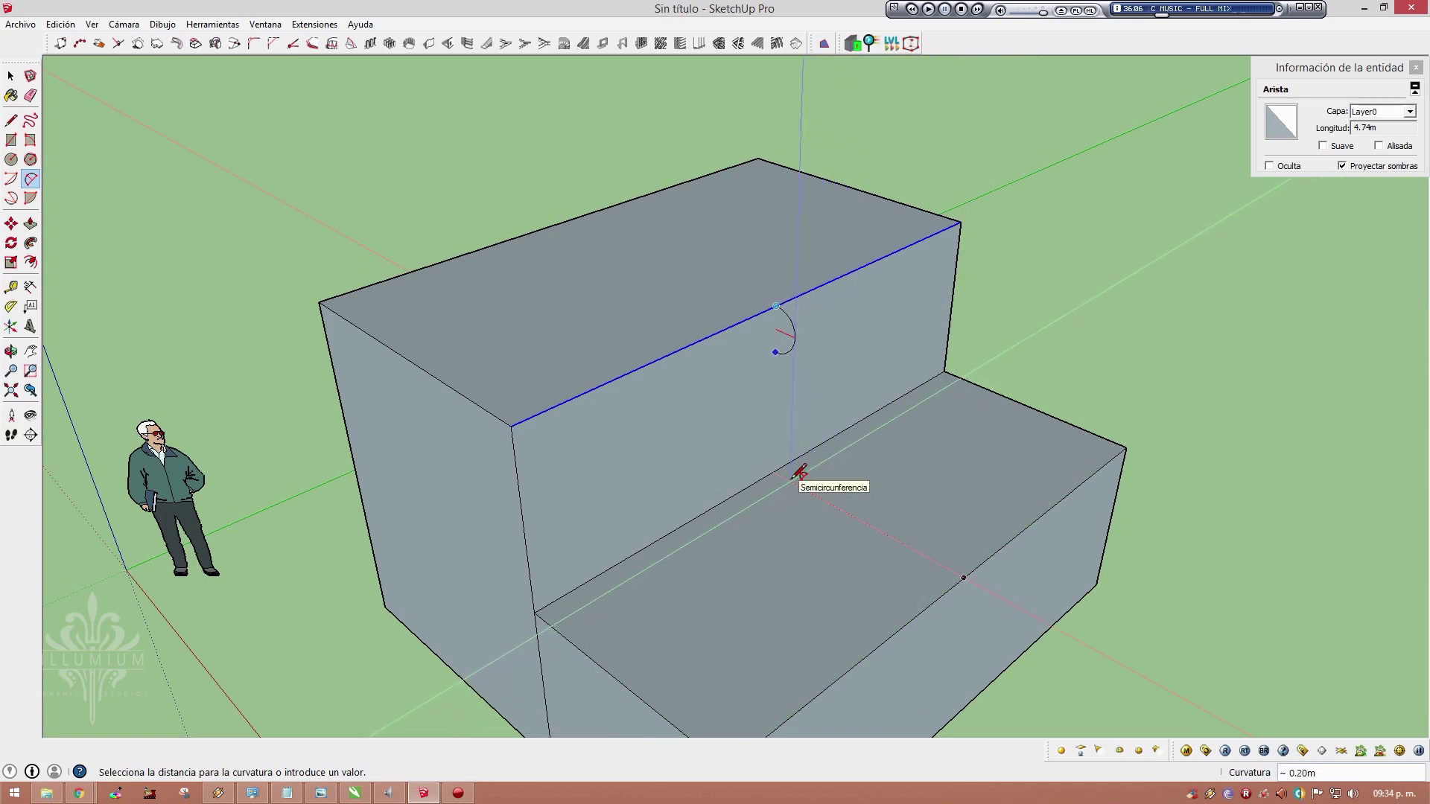
Complete the semicircle and close it with a line into a half-disc face
click(793, 476)
key(l)
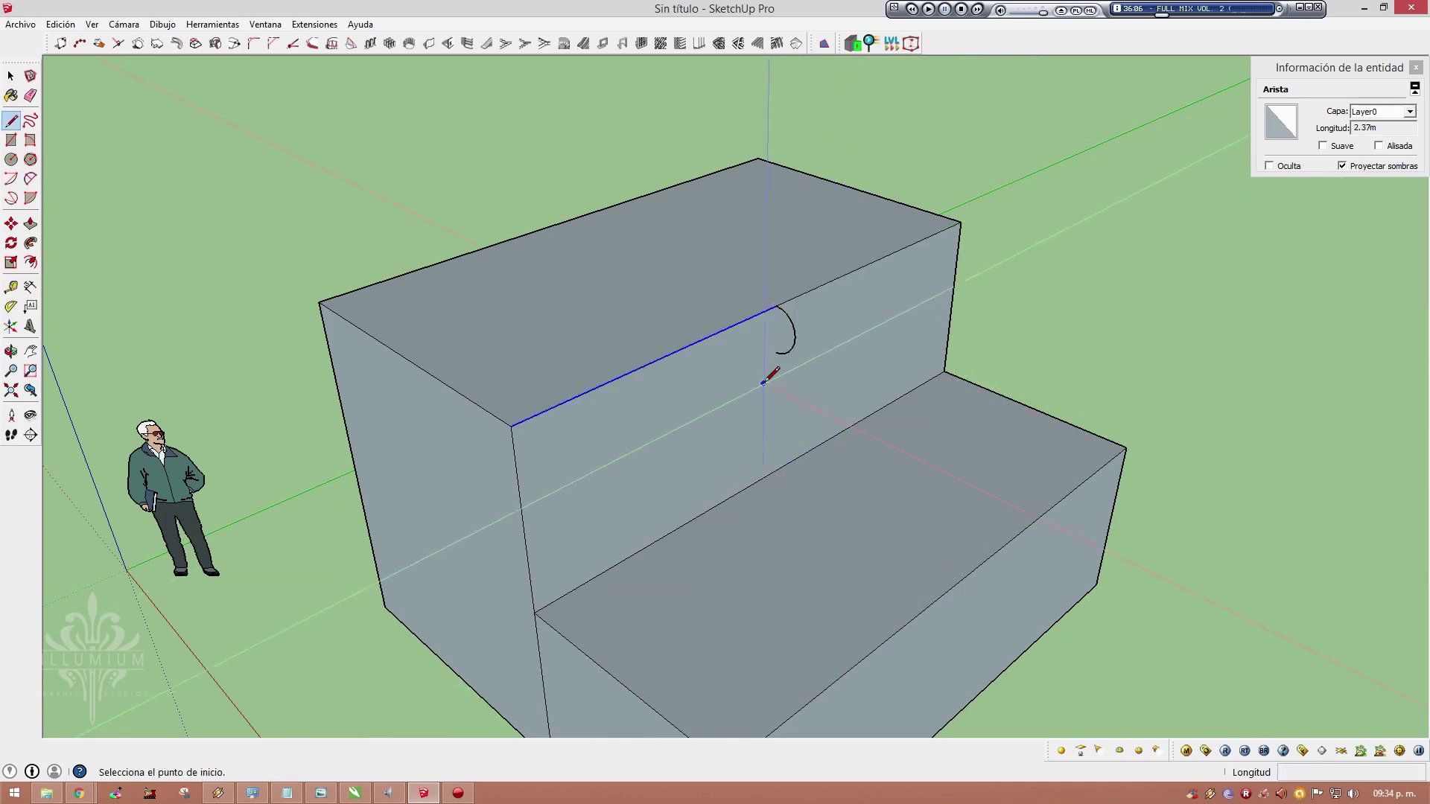
click(776, 352)
click(779, 309)
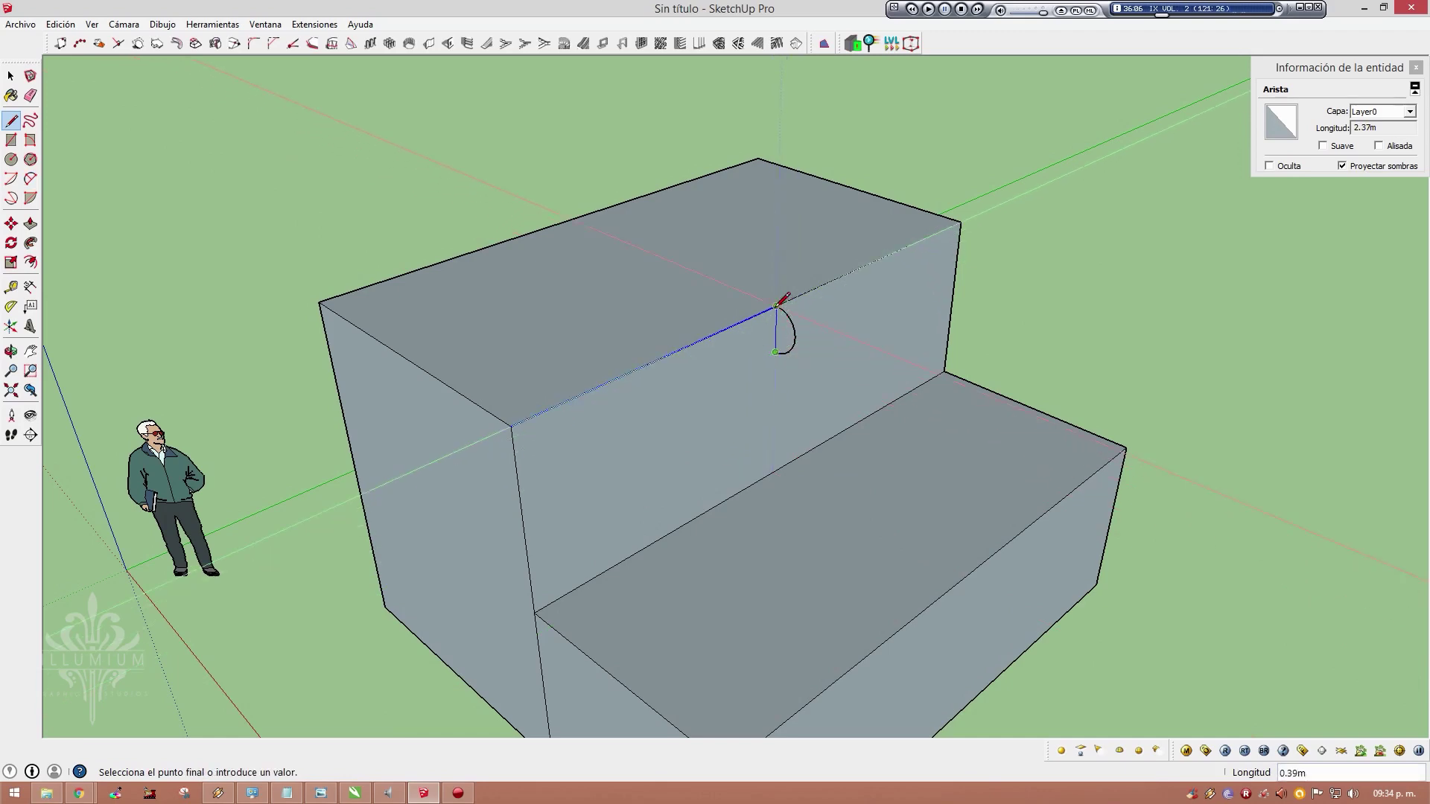
key(space)
Select the half-disc plus the upper block's front, left and back top edges as the sweep path
click(785, 347)
mouse_move(785, 347)
middle_down()
mouse_move(615, 391)
mouse_move(272, 355)
mouse_move(255, 326)
mouse_move(782, 373)
mouse_move(874, 360)
middle_up()
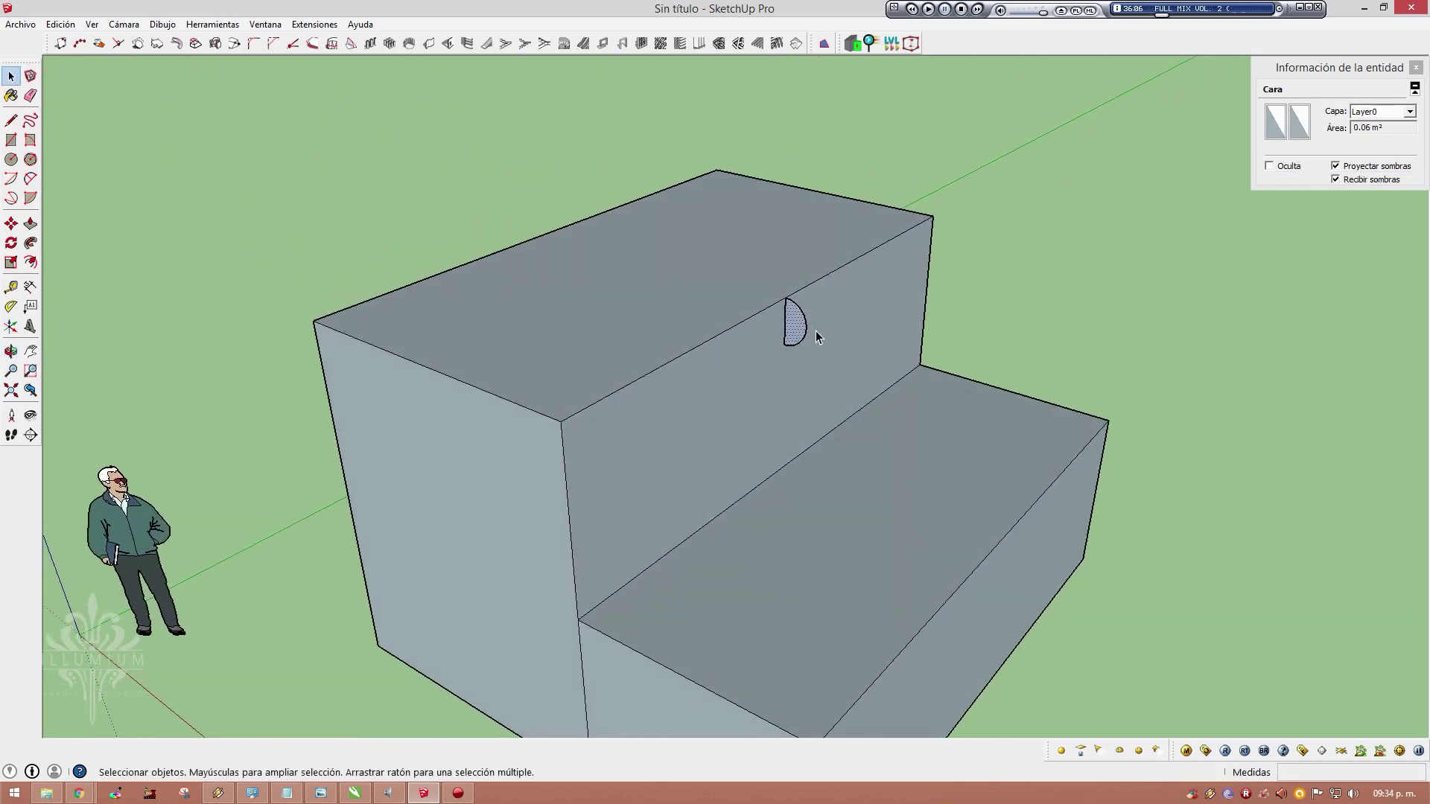
click(686, 353)
shift+click(509, 407)
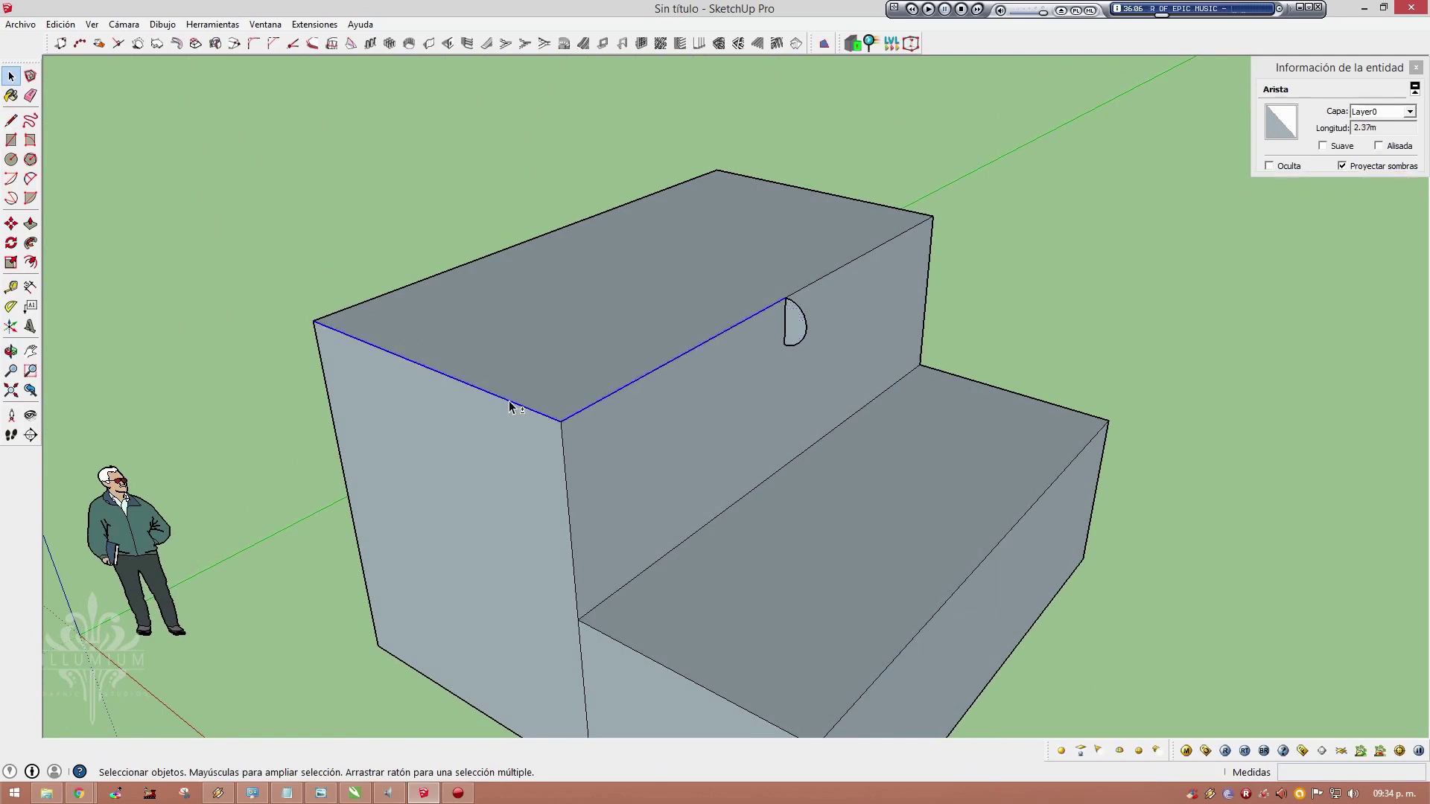
shift+click(810, 190)
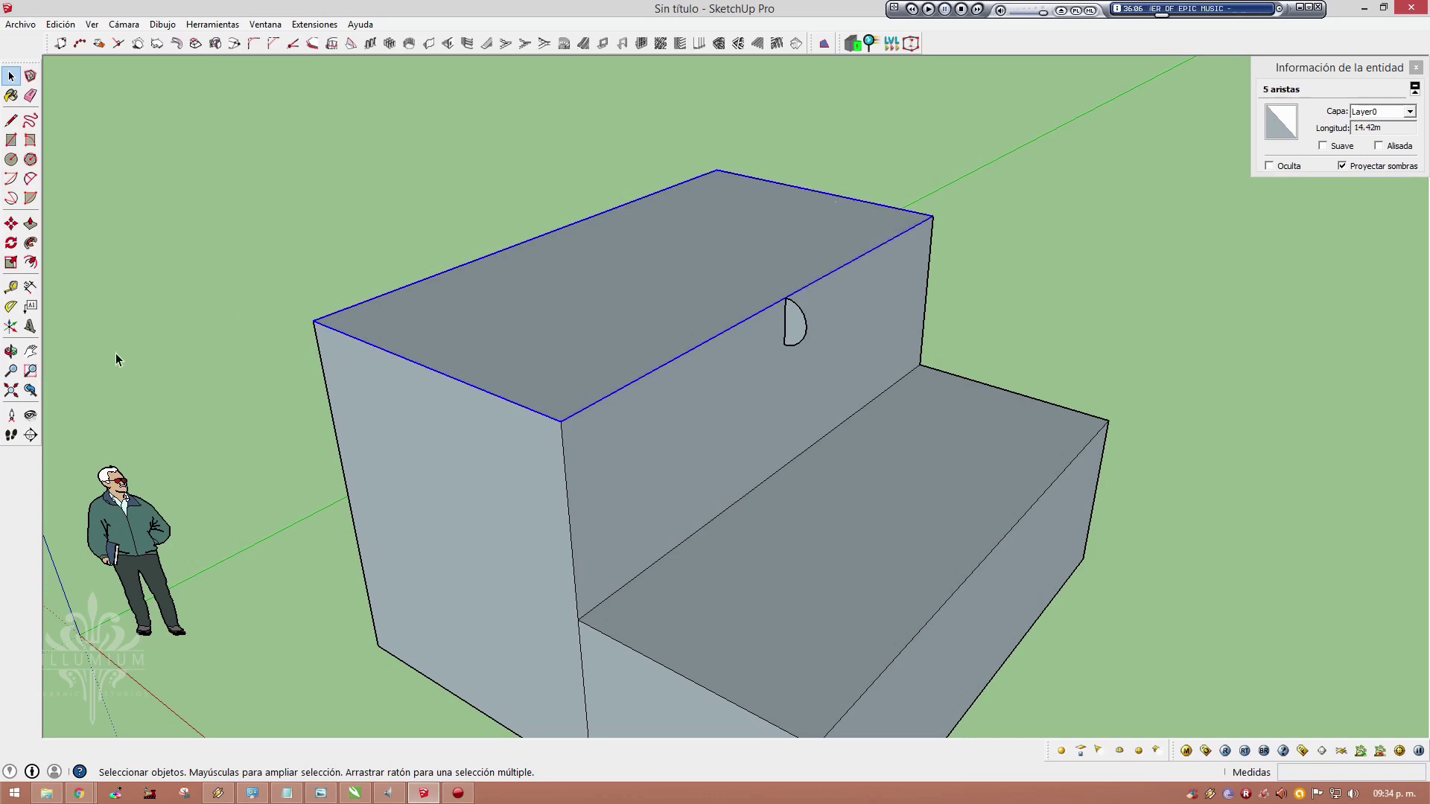
Follow Me the half-disc profile along the selected top edges to form a rounded rim
click(31, 243)
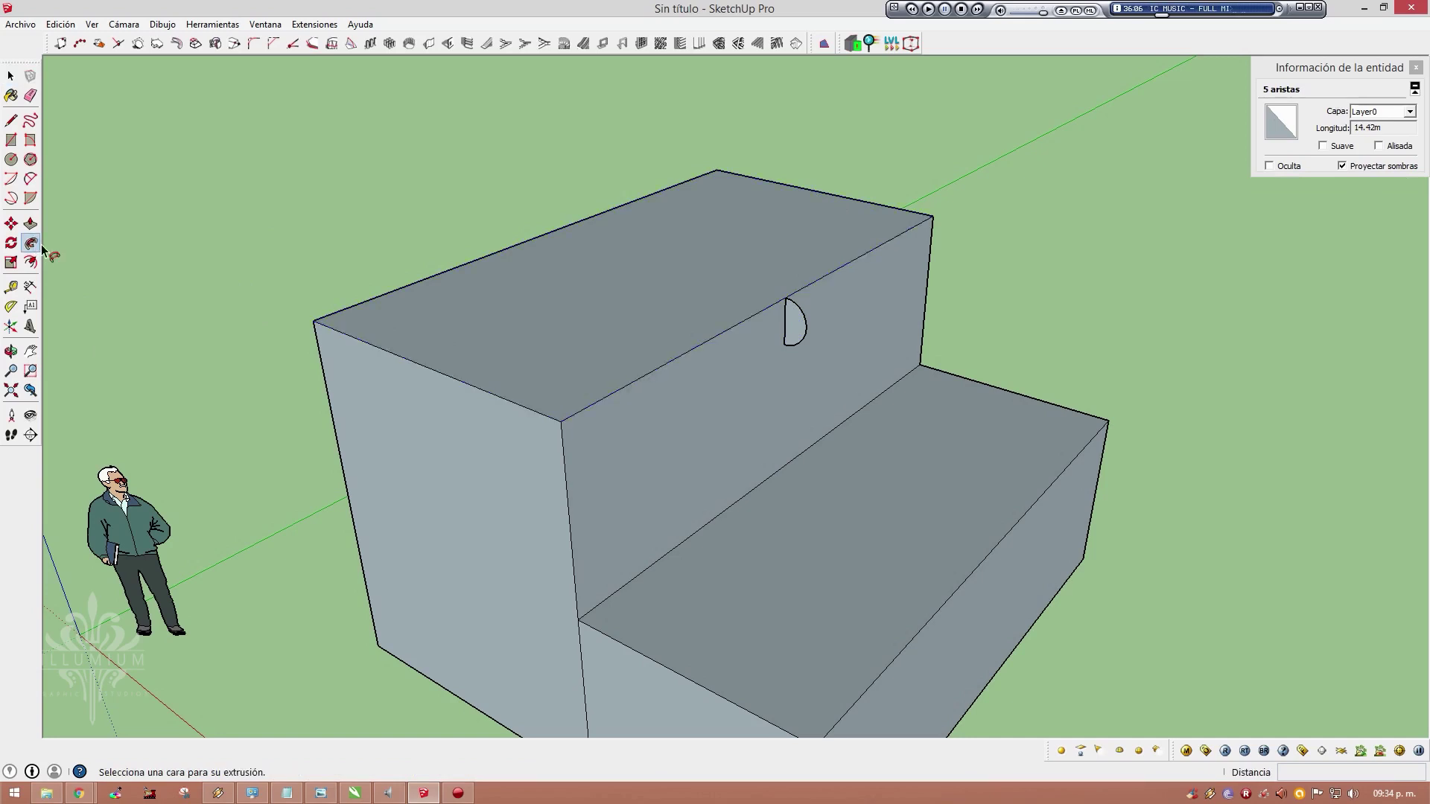
click(795, 328)
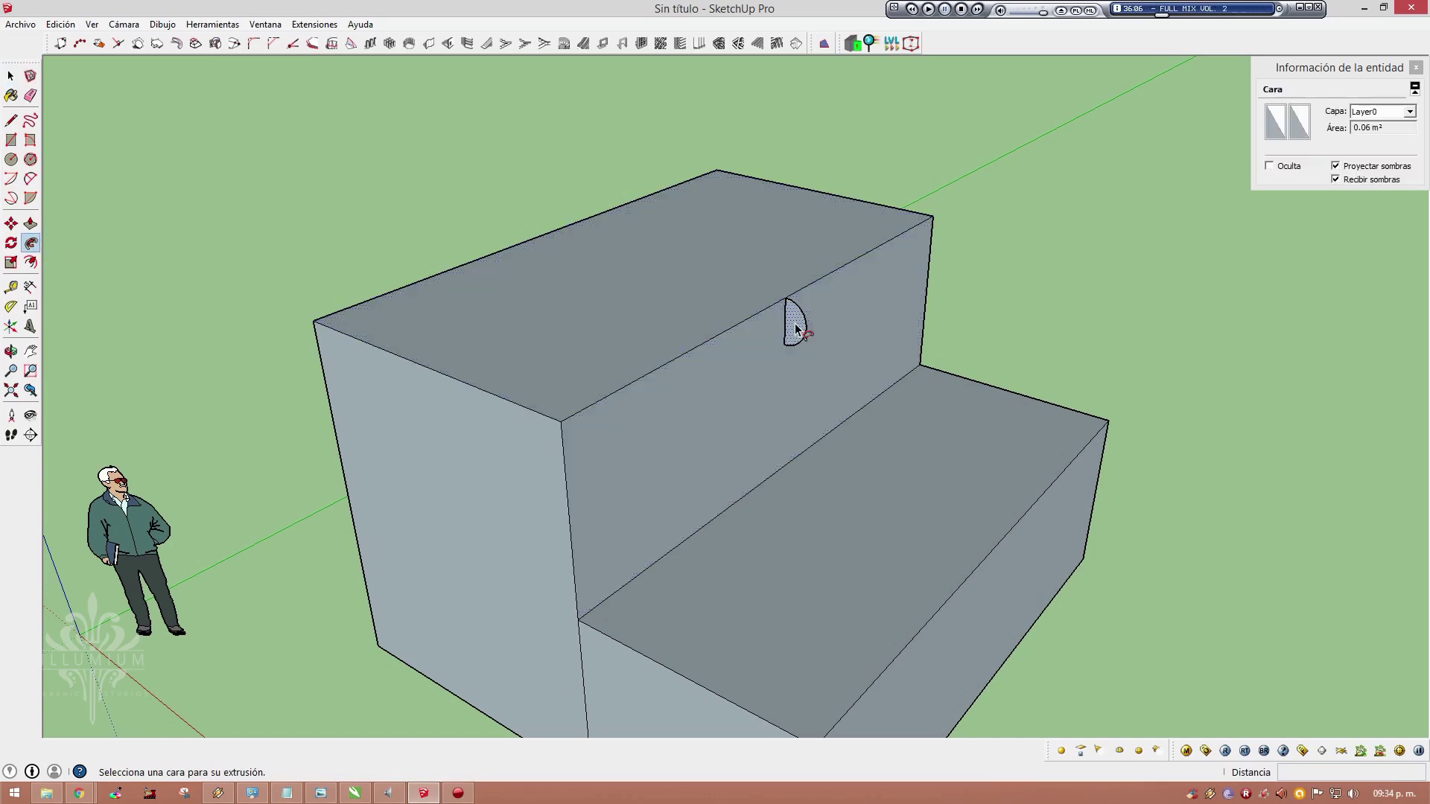
click(798, 325)
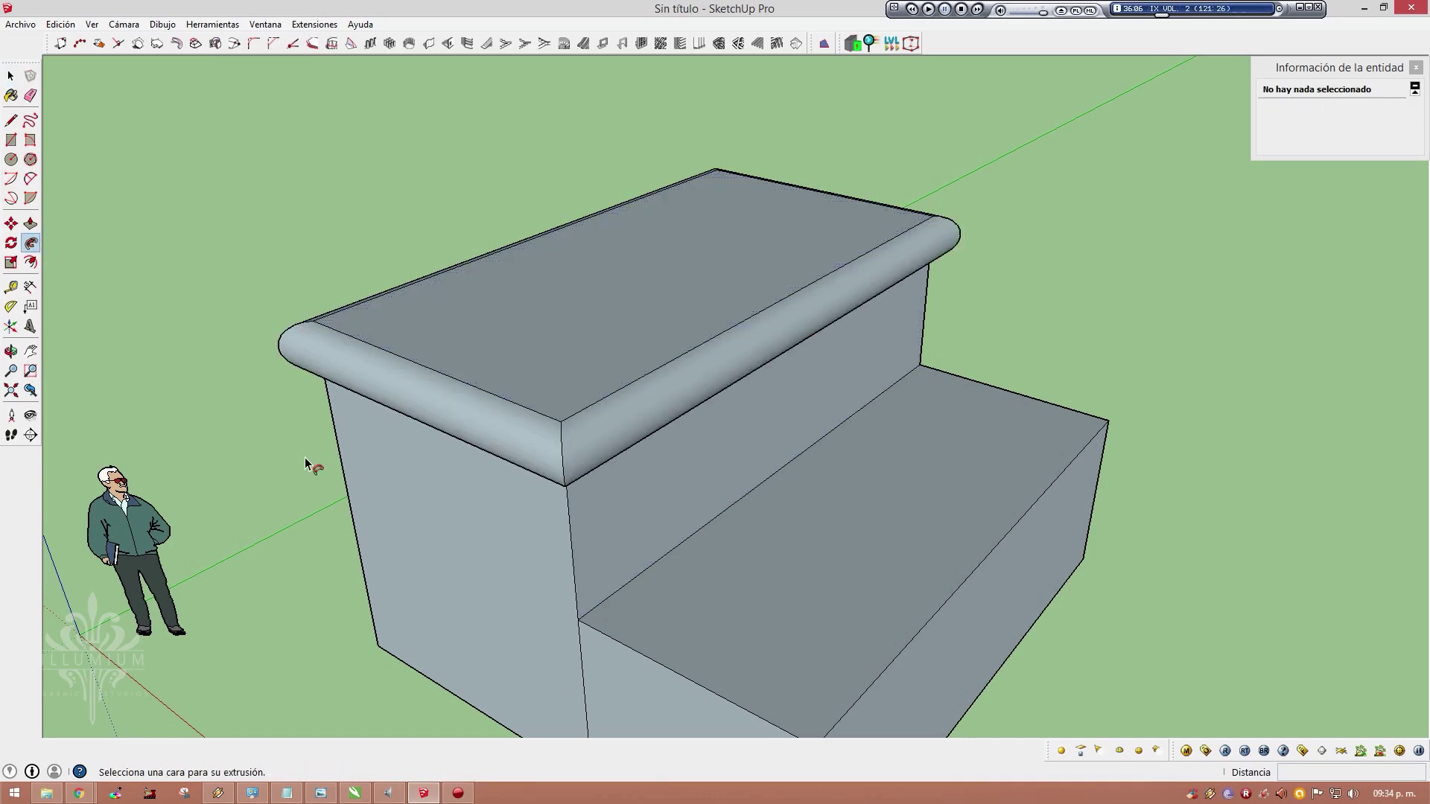
mouse_move(310, 466)
middle_down()
mouse_move(815, 280)
mouse_move(660, 265)
mouse_move(313, 517)
mouse_move(3, 798)
middle_up()
mouse_move(1223, 504)
middle_down()
mouse_move(839, 281)
mouse_move(695, 239)
mouse_move(1182, 330)
mouse_move(842, 327)
mouse_move(628, 405)
mouse_move(816, 380)
mouse_move(864, 283)
middle_up()
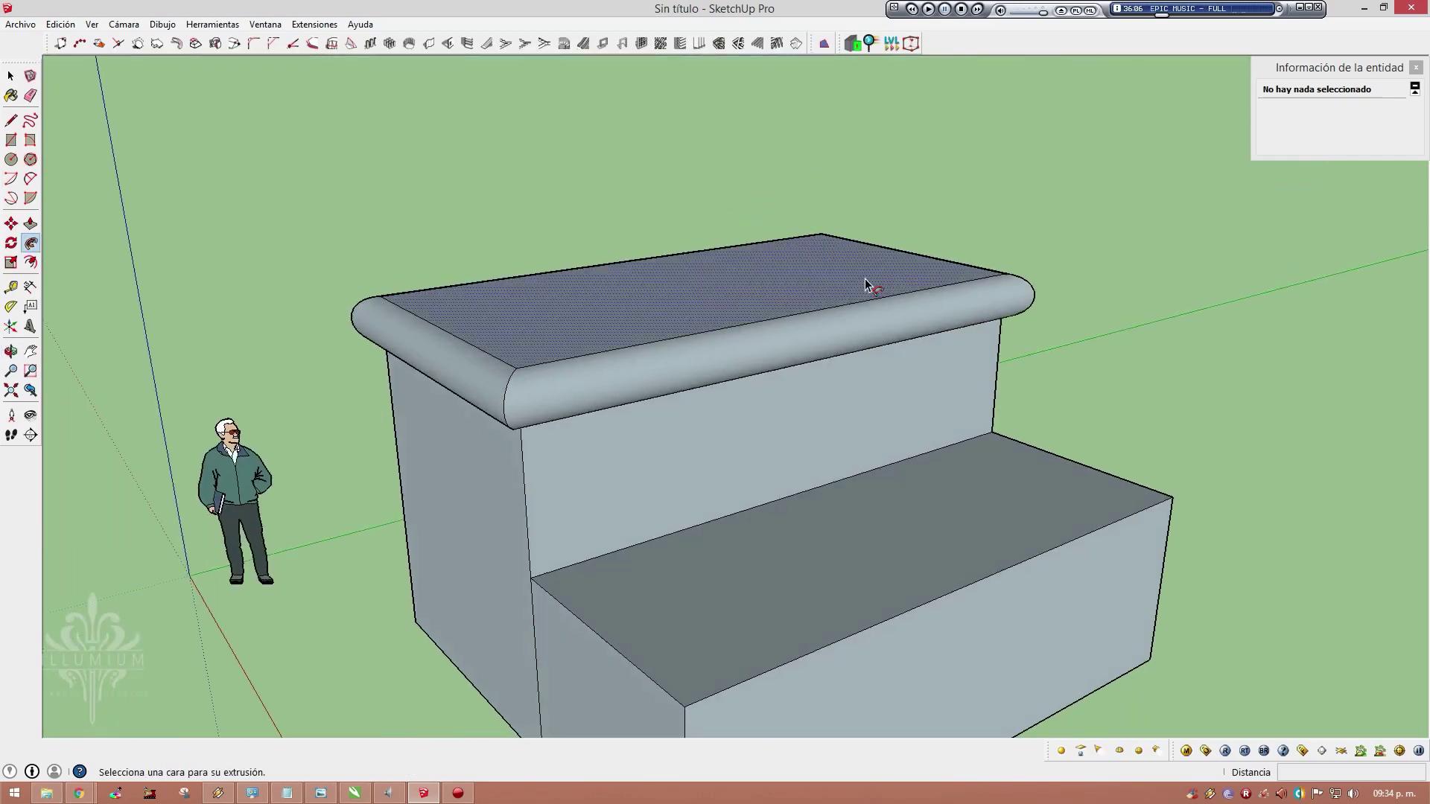
mouse_move(427, 323)
middle_down()
mouse_move(847, 399)
mouse_move(772, 425)
mouse_move(759, 389)
mouse_move(782, 367)
middle_up()
click(782, 366)
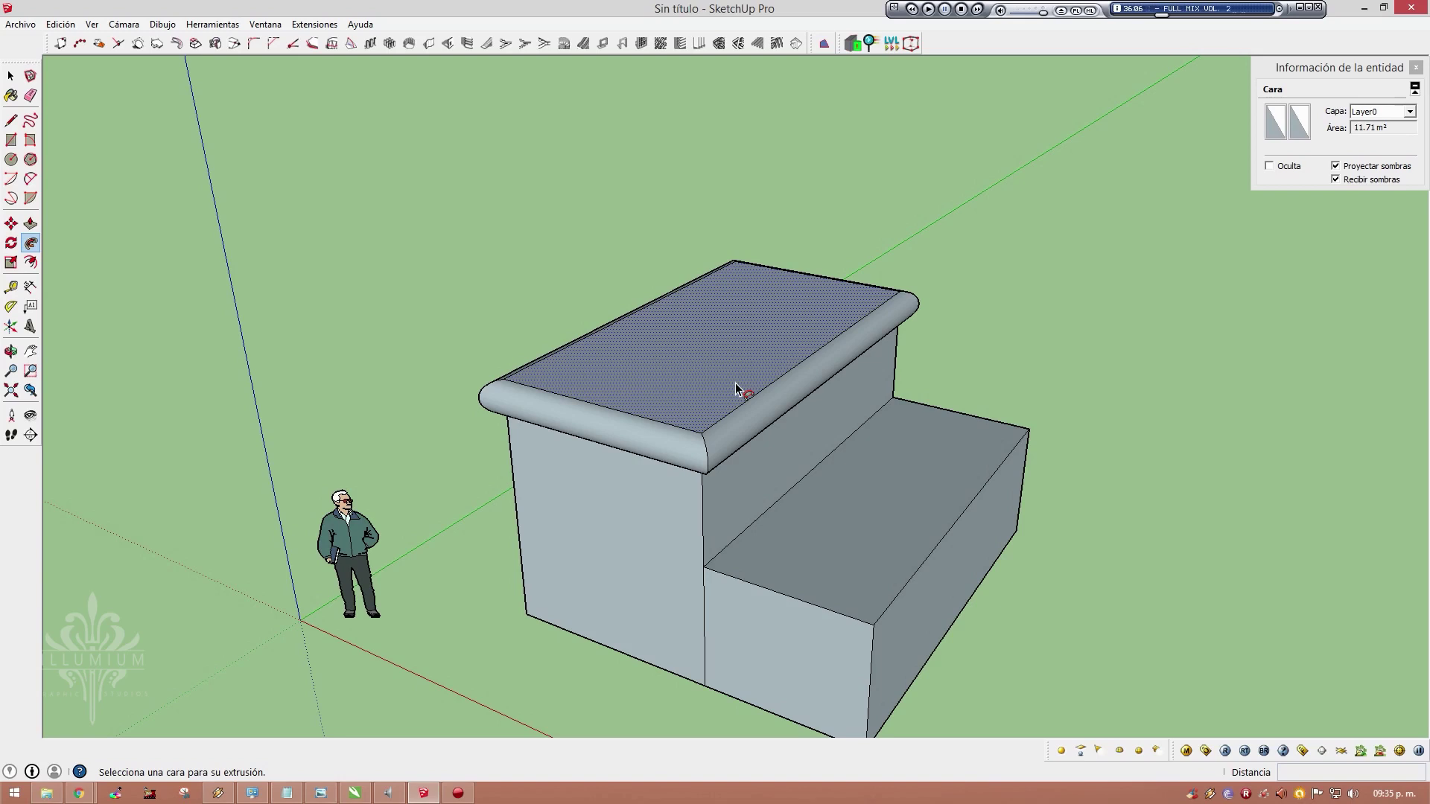
mouse_move(684, 423)
middle_down()
mouse_move(655, 409)
mouse_move(846, 403)
middle_up()
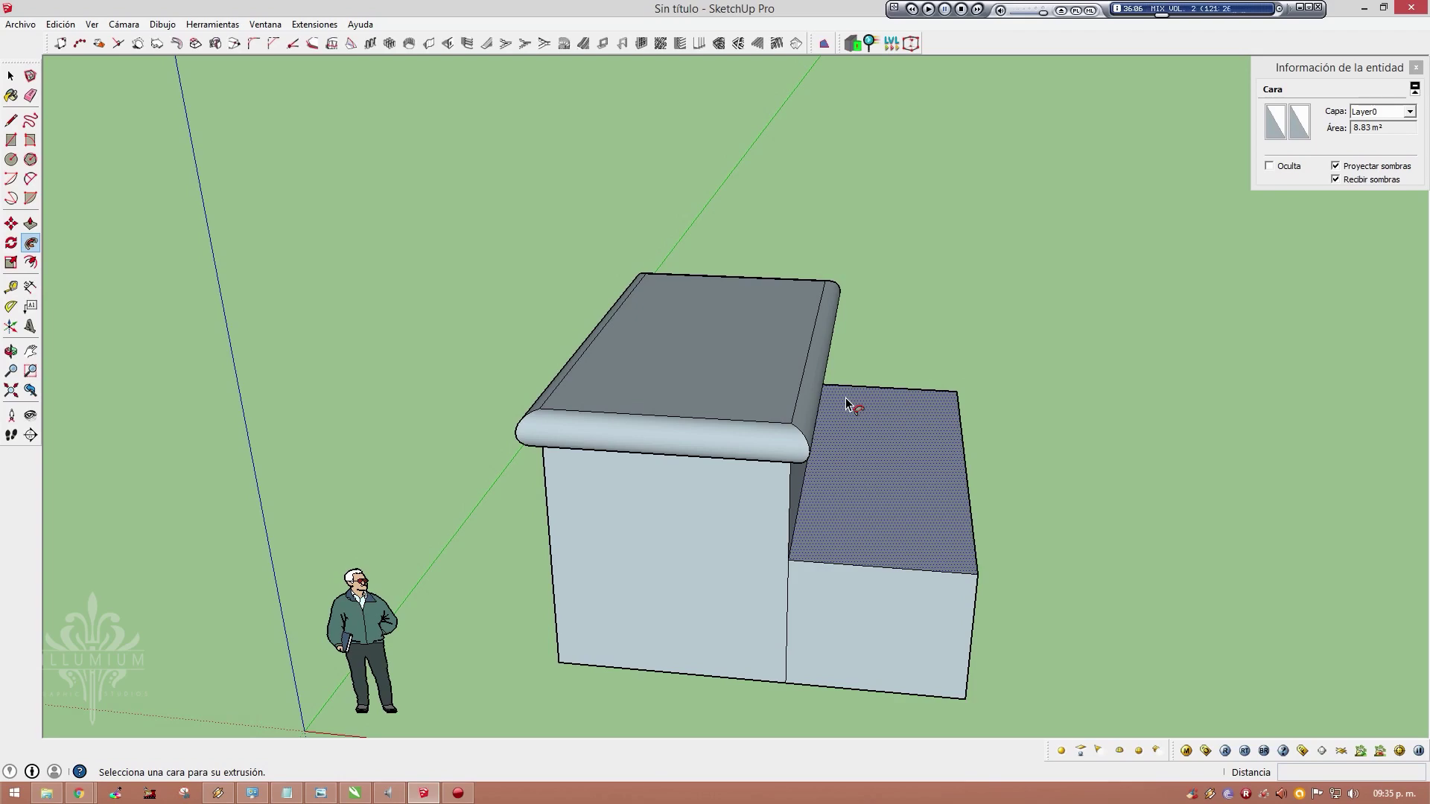
mouse_move(846, 403)
middle_down()
mouse_move(549, 501)
mouse_move(621, 387)
middle_up()
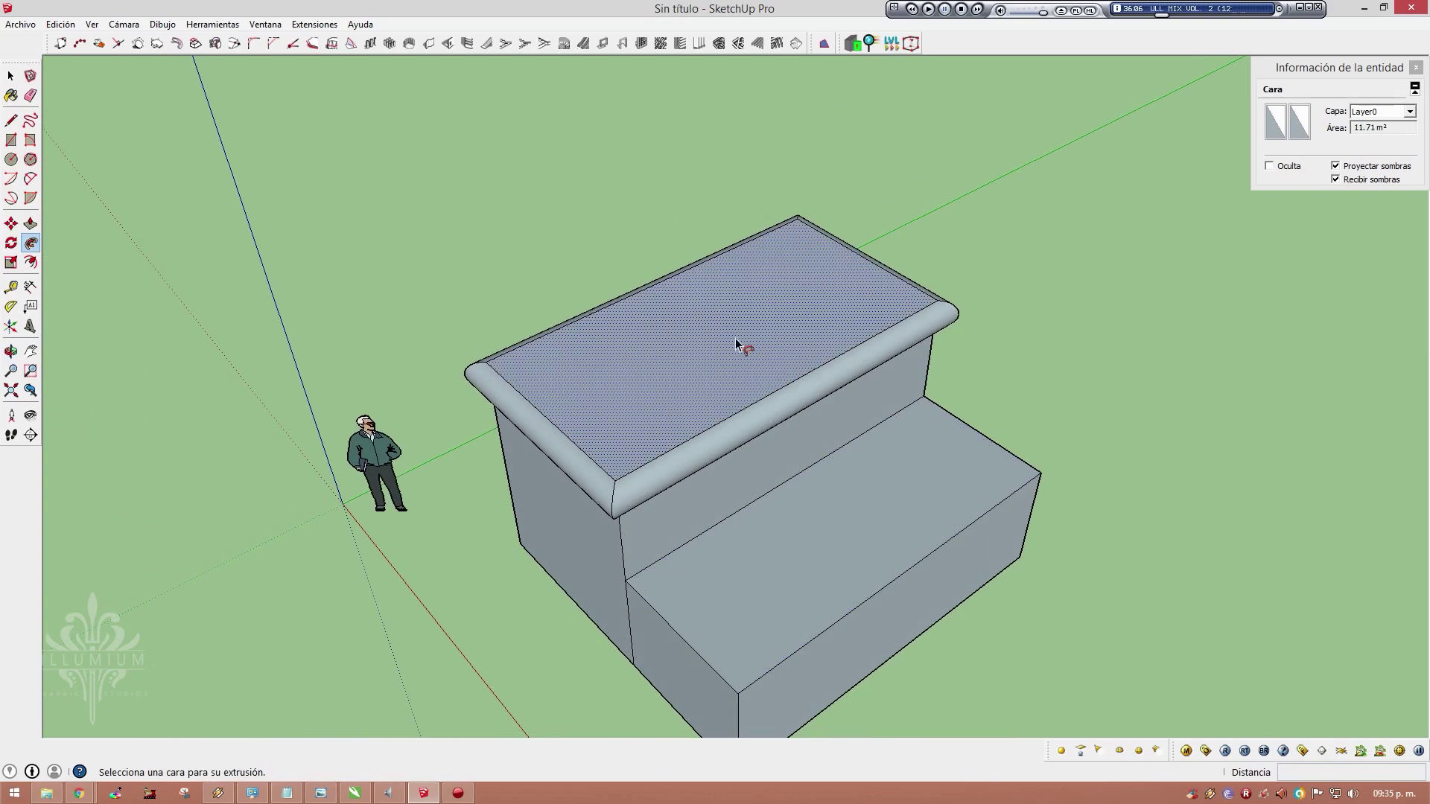
mouse_move(791, 431)
middle_down()
mouse_move(830, 485)
mouse_move(985, 447)
mouse_move(840, 415)
mouse_move(884, 453)
mouse_move(742, 413)
mouse_move(721, 428)
middle_up()
key(a)
key(c)
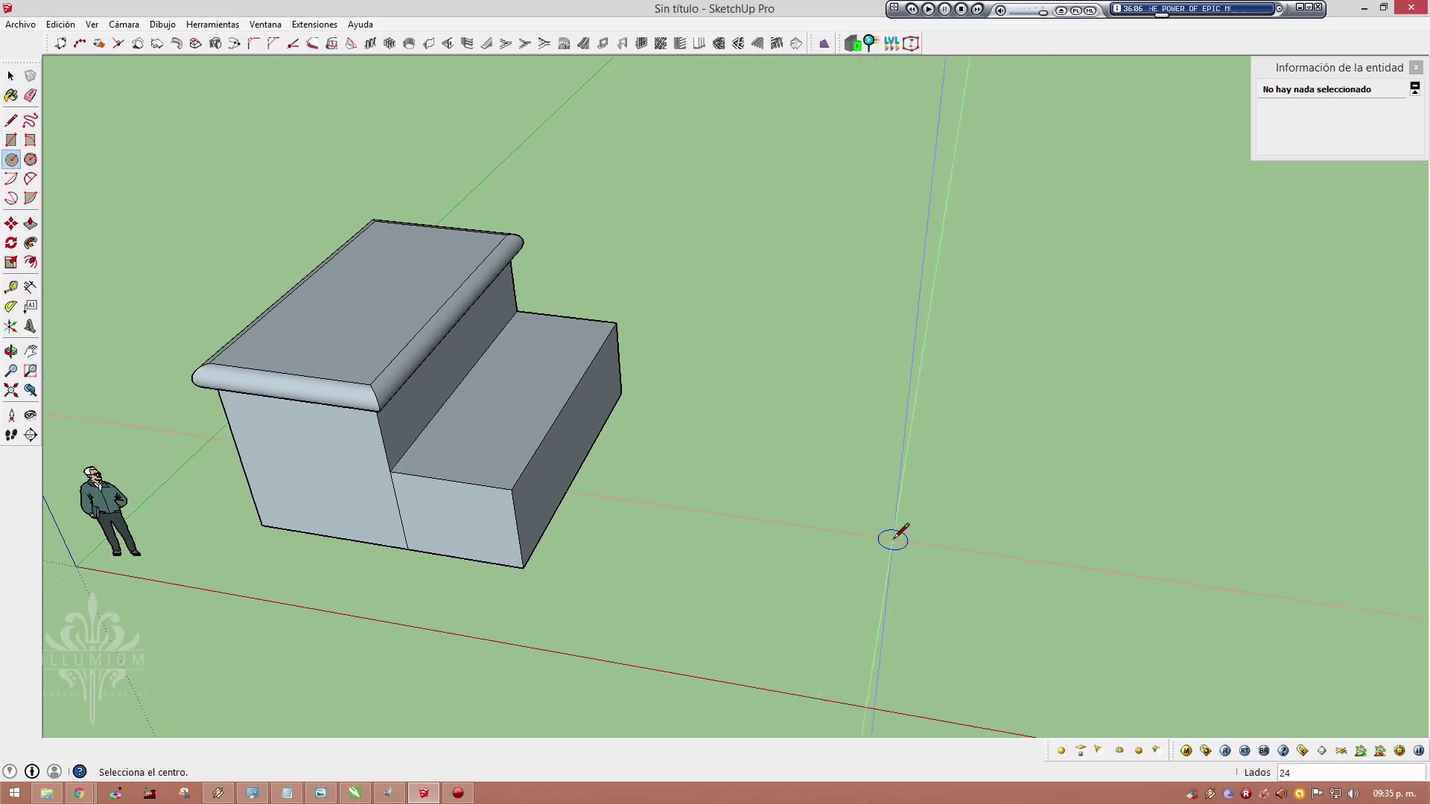
click(888, 509)
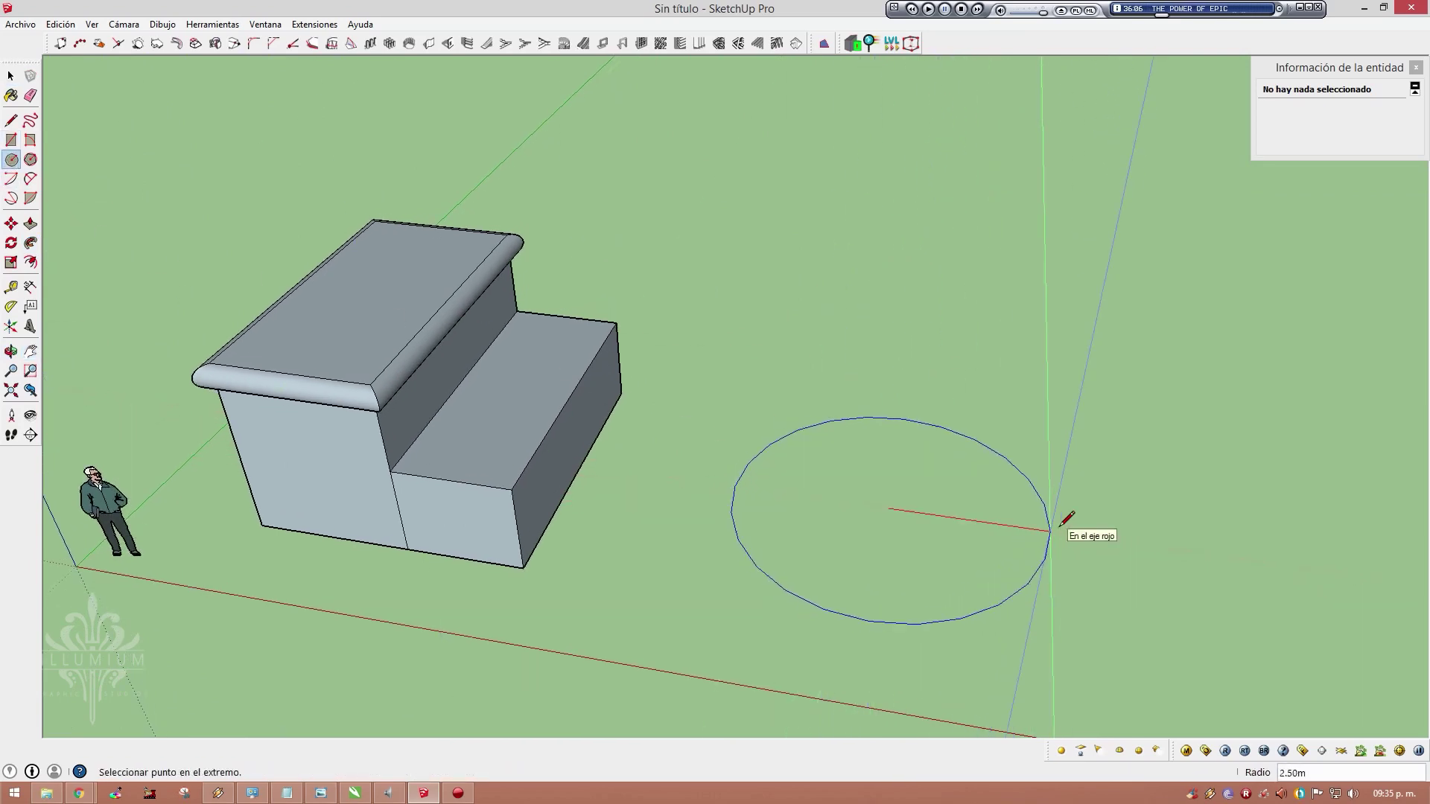
click(1060, 524)
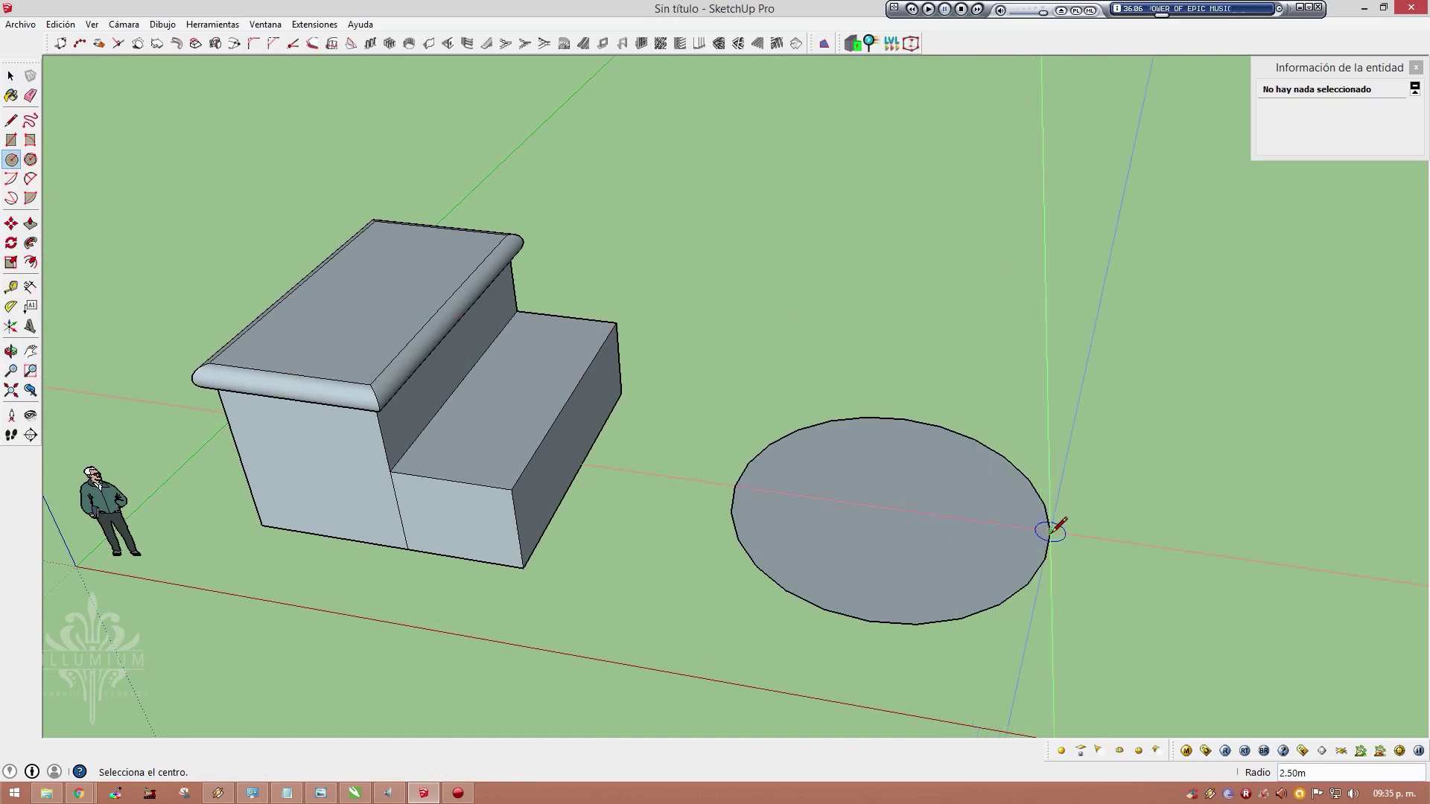
click(1051, 531)
click(905, 510)
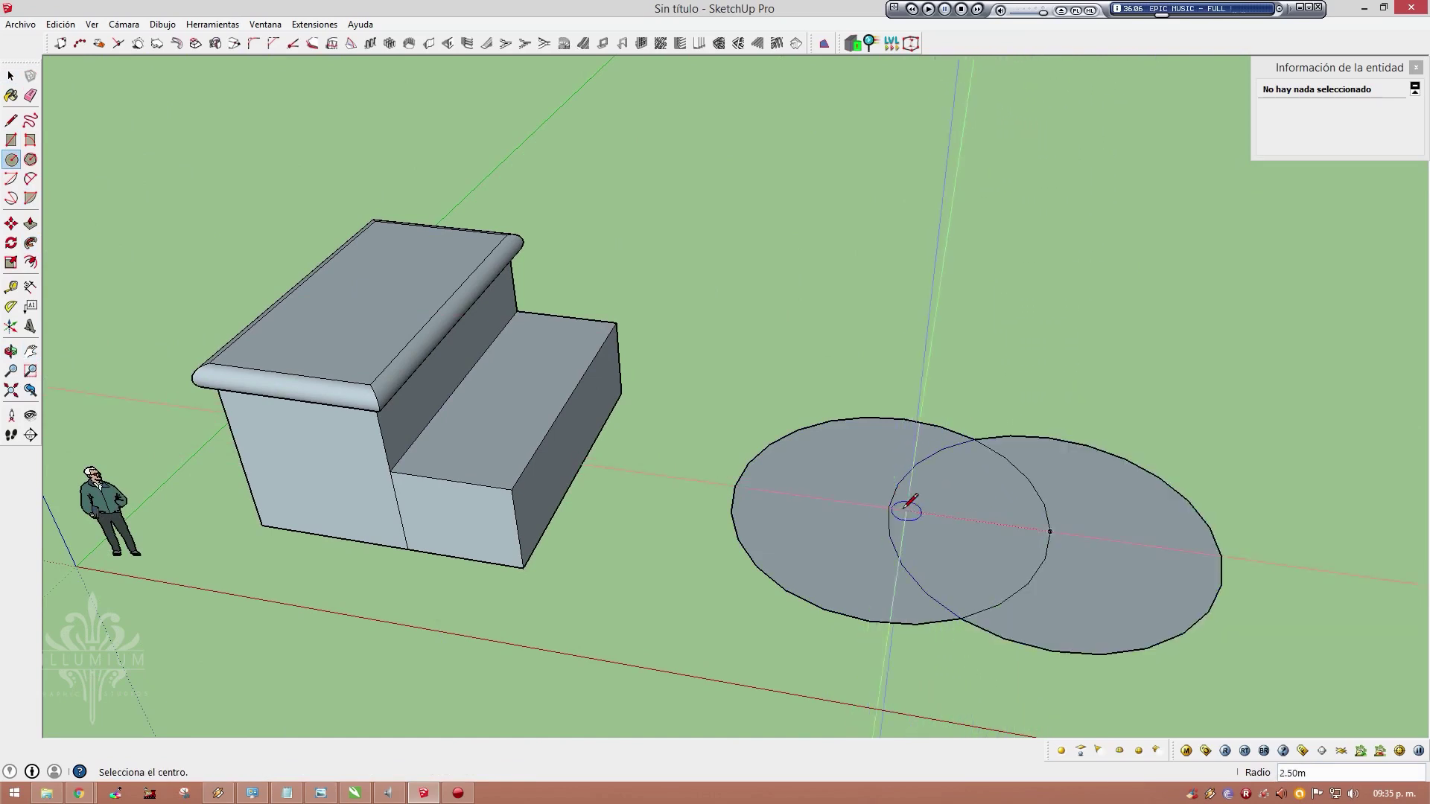
key(space)
click(851, 498)
key(p)
drag(846, 505, 854, 469)
text(3)
key(Return)
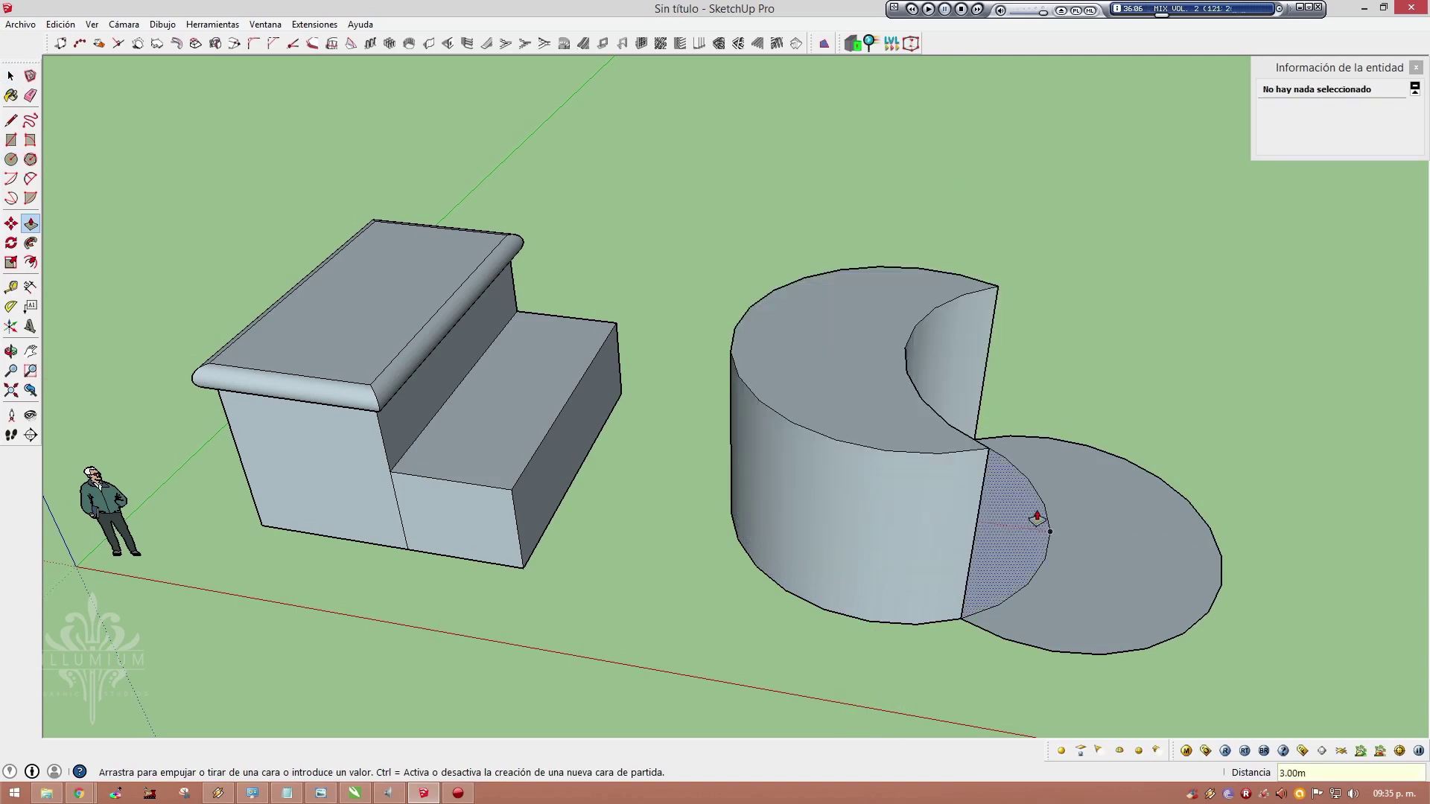
drag(1037, 509, 1041, 499)
key(Return)
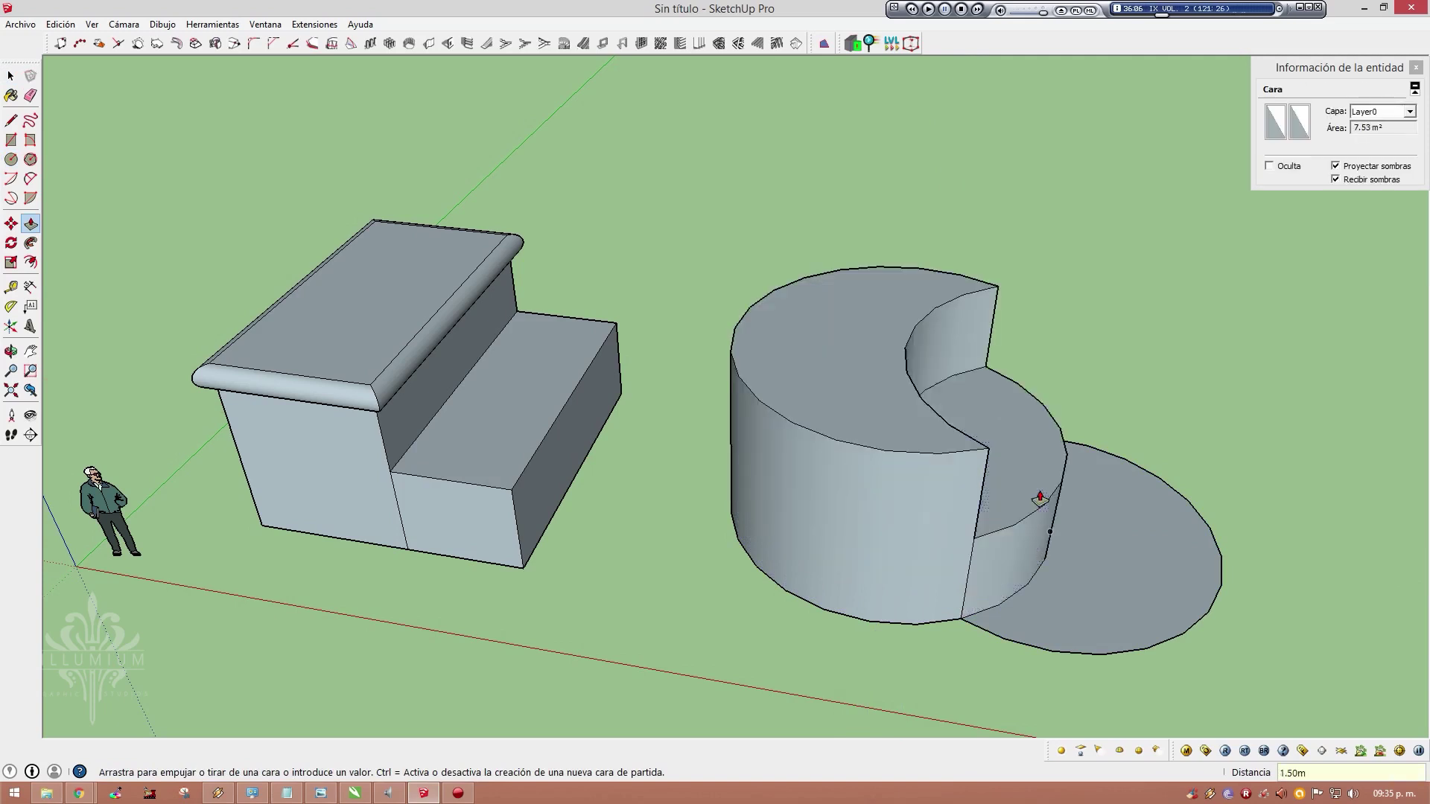
key(space)
drag(1151, 473, 1154, 492)
key(Delete)
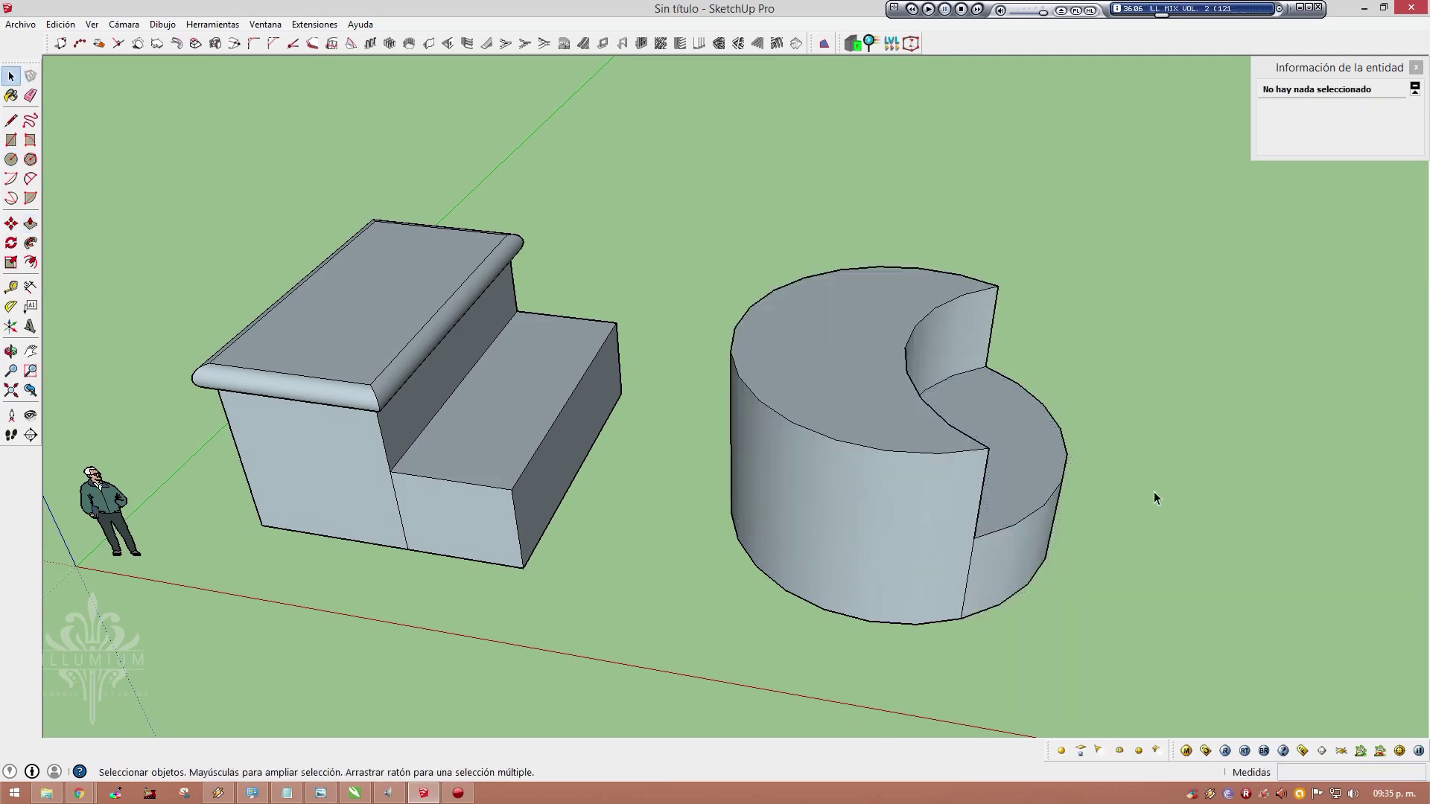
mouse_move(1155, 491)
middle_down()
mouse_move(633, 525)
mouse_move(919, 567)
middle_up()
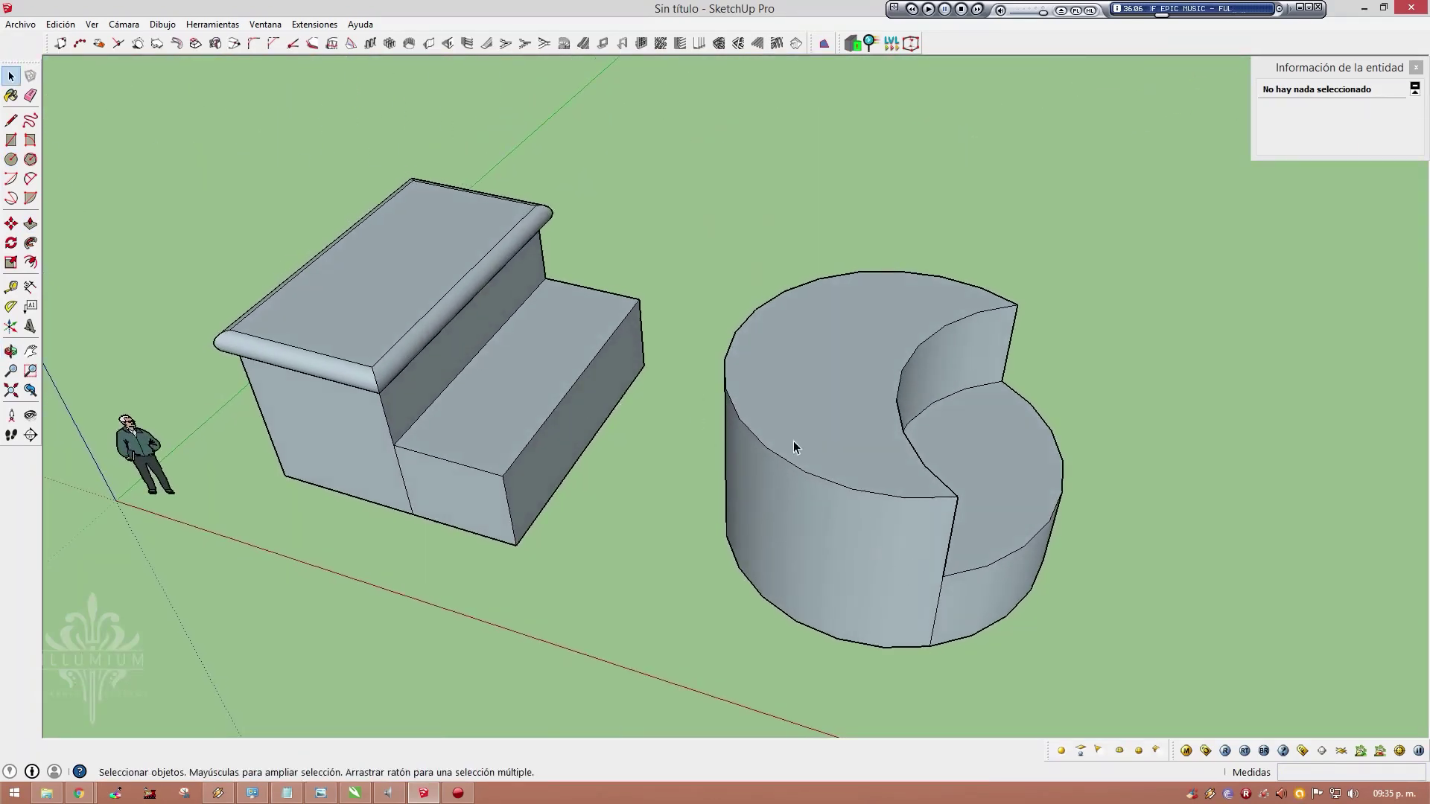
mouse_move(976, 511)
middle_down()
mouse_move(727, 408)
mouse_move(638, 390)
mouse_move(655, 411)
middle_up()
middle_drag(764, 457, 766, 451)
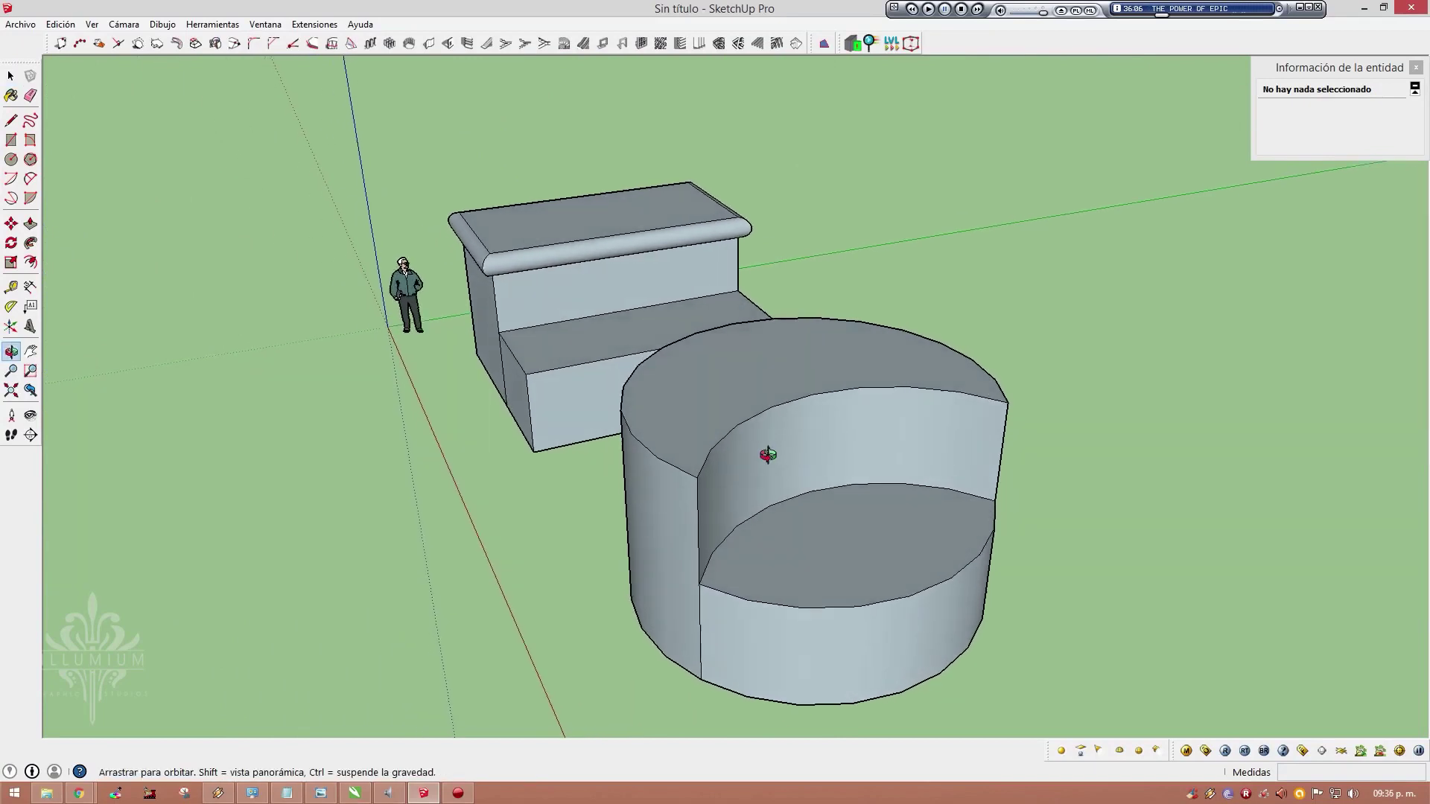
scroll(811, 372, up, 1)
scroll(819, 436, up, 2)
scroll(936, 444, up, 2)
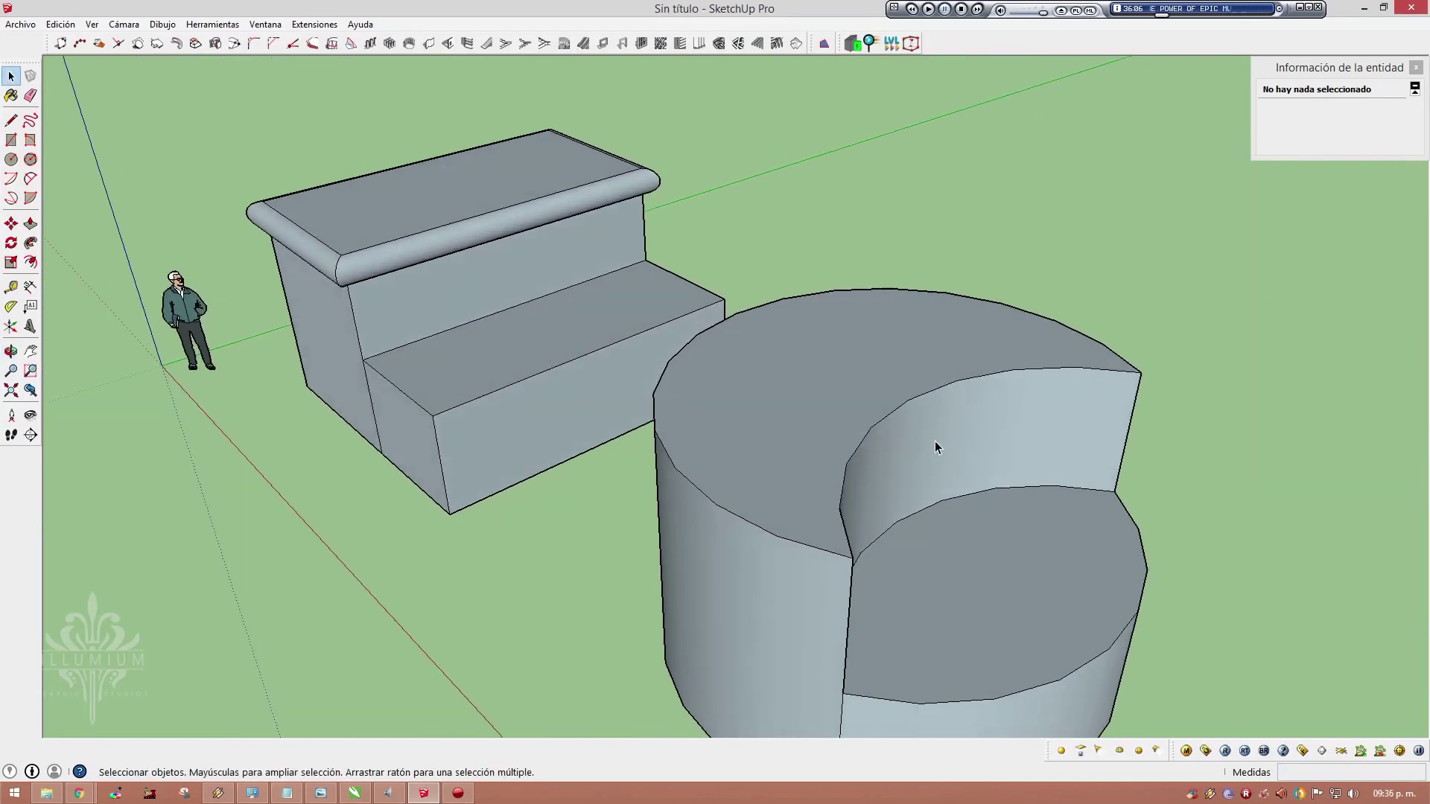
Draw a small 2-point arc profile on the notch's inner wall at the crescent's top edge
click(34, 193)
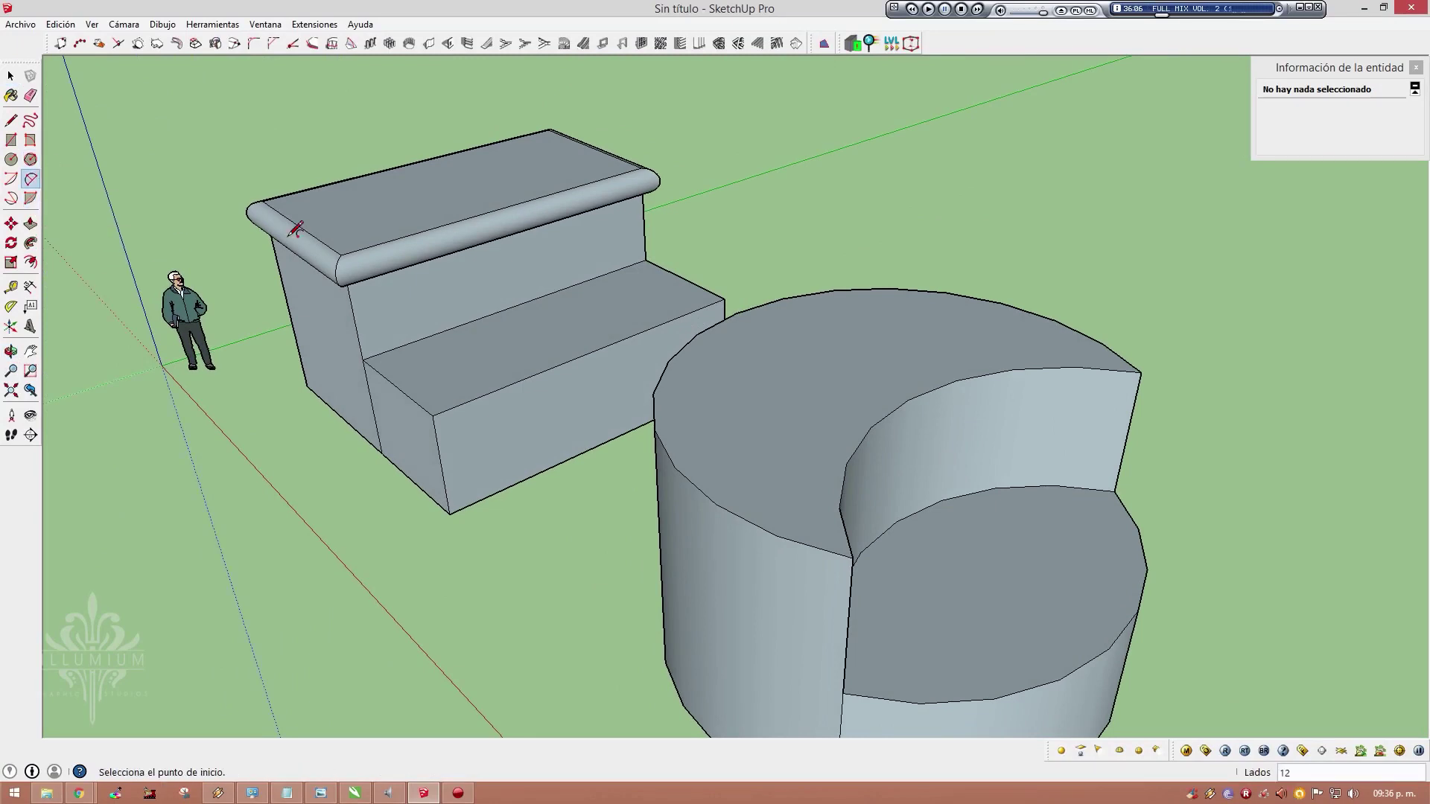
click(908, 400)
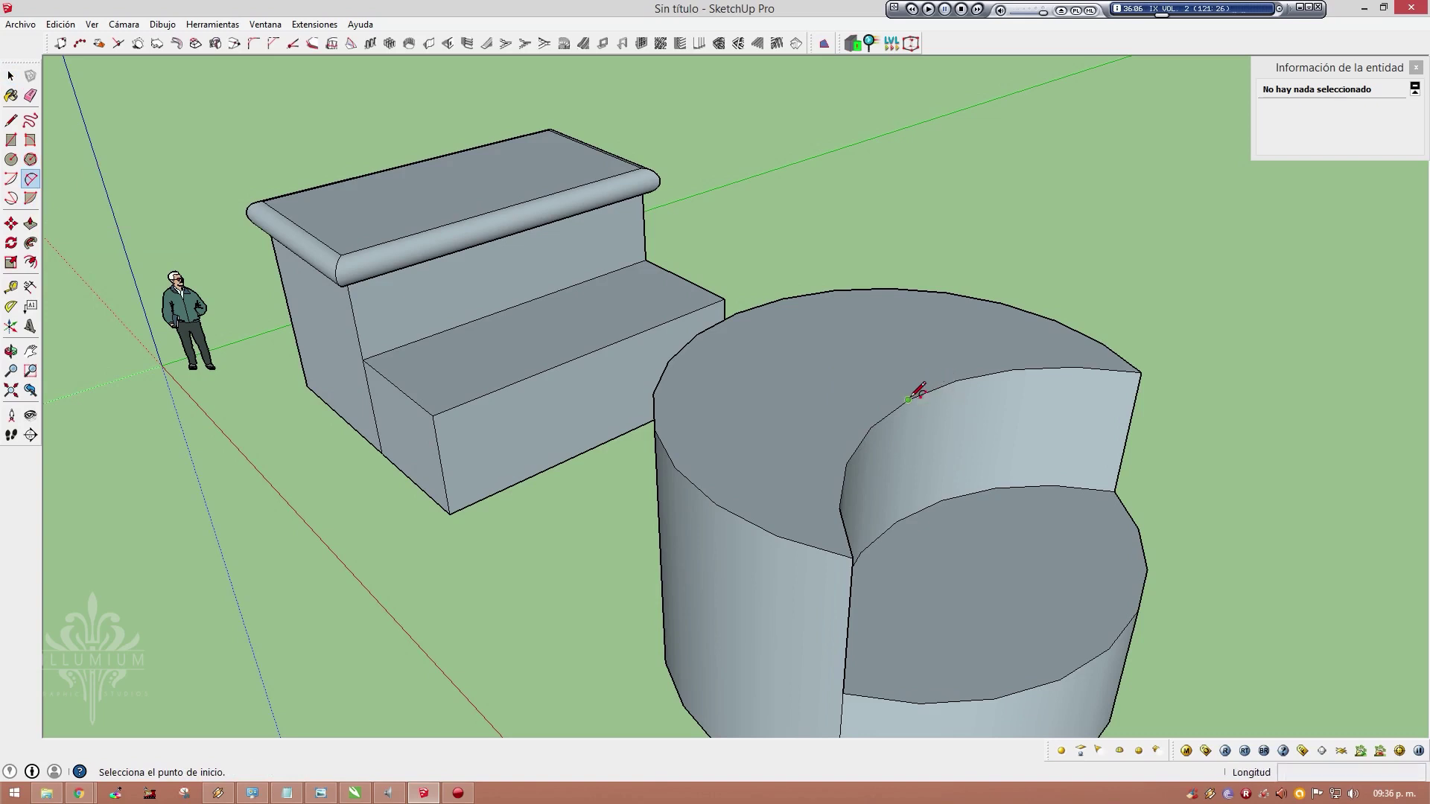
click(904, 438)
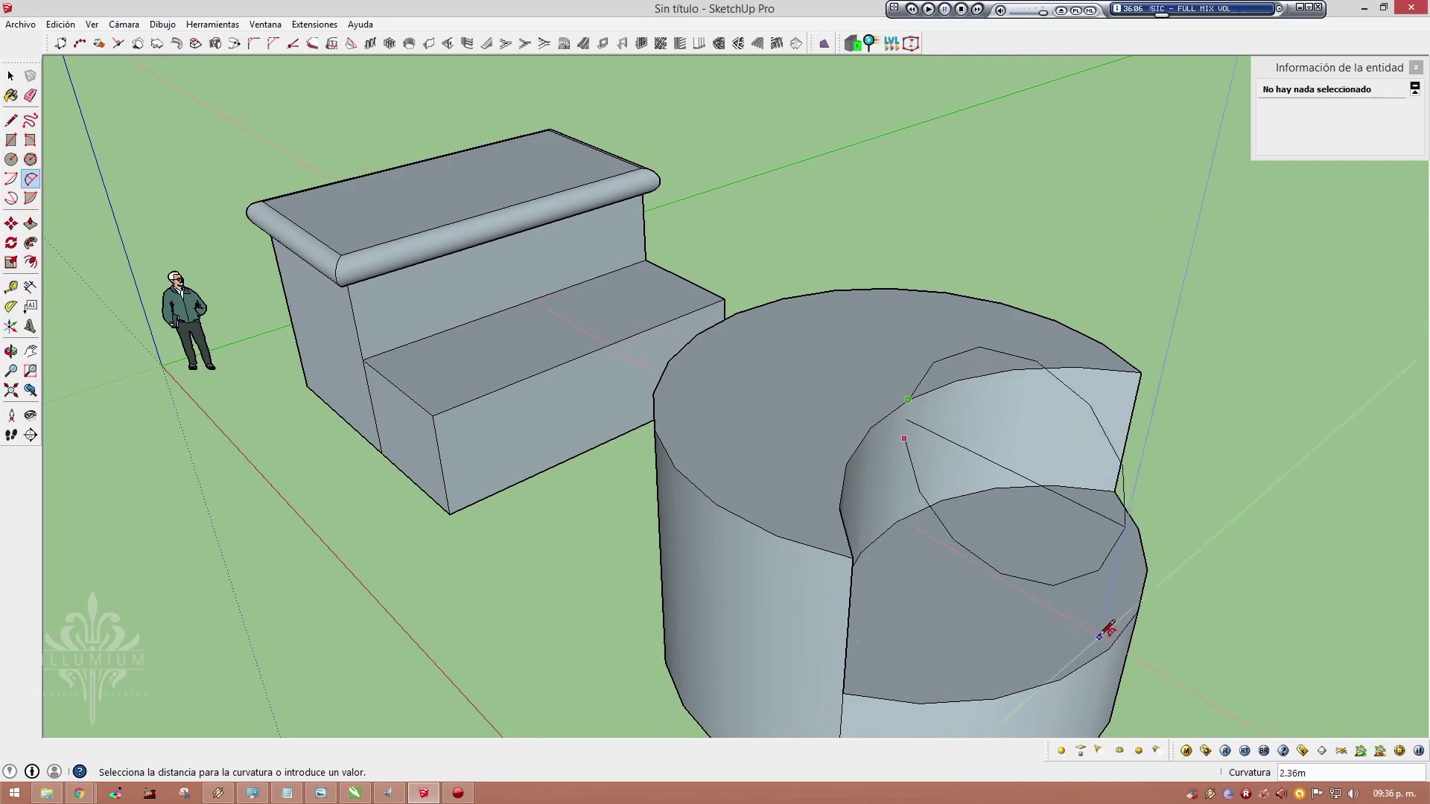
click(934, 520)
mouse_move(905, 438)
middle_down()
mouse_move(495, 335)
mouse_move(836, 415)
middle_up()
key(space)
Select the arc with the crescent's outer and inner top edges and attempt a Follow Me sweep
click(839, 420)
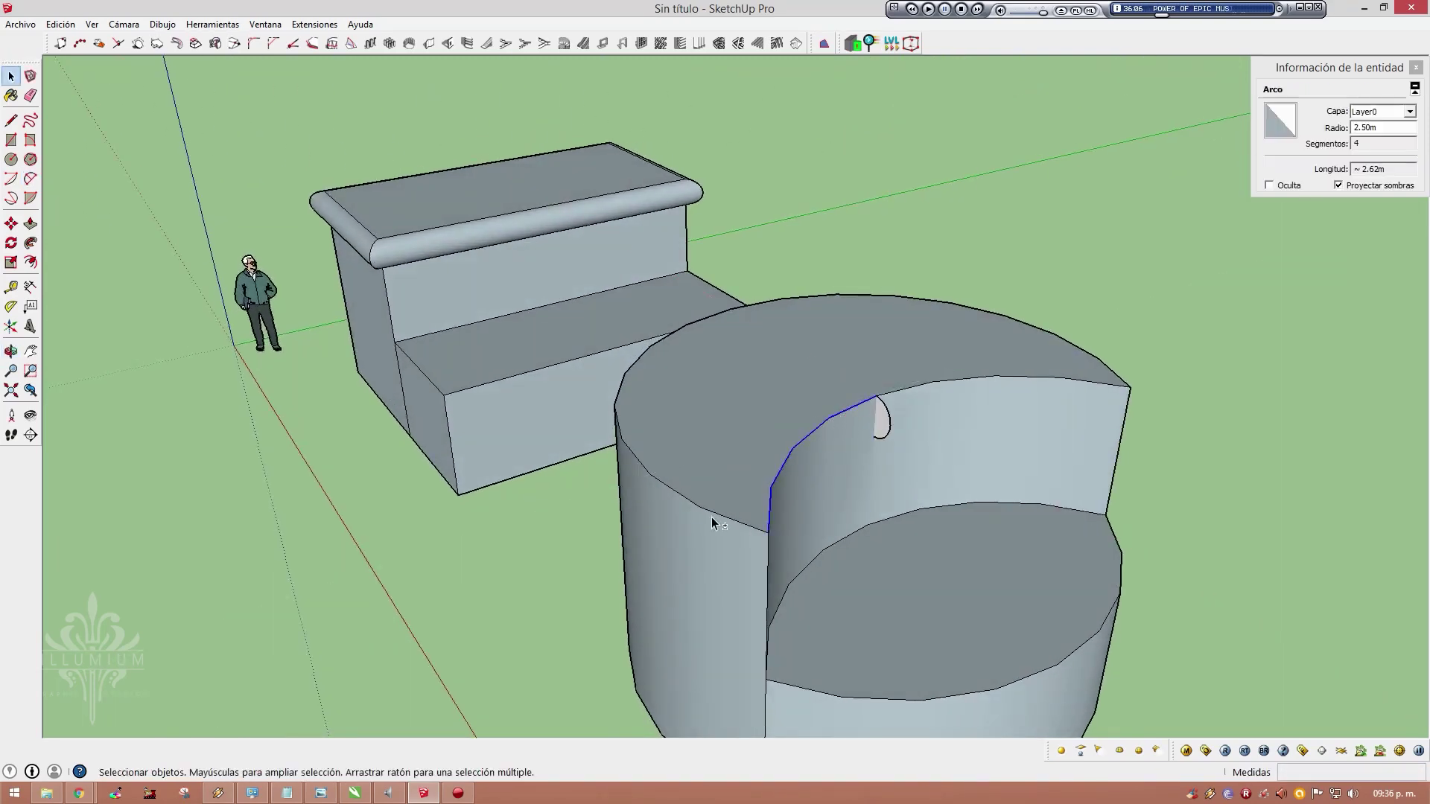
shift+click(715, 515)
shift+click(1015, 378)
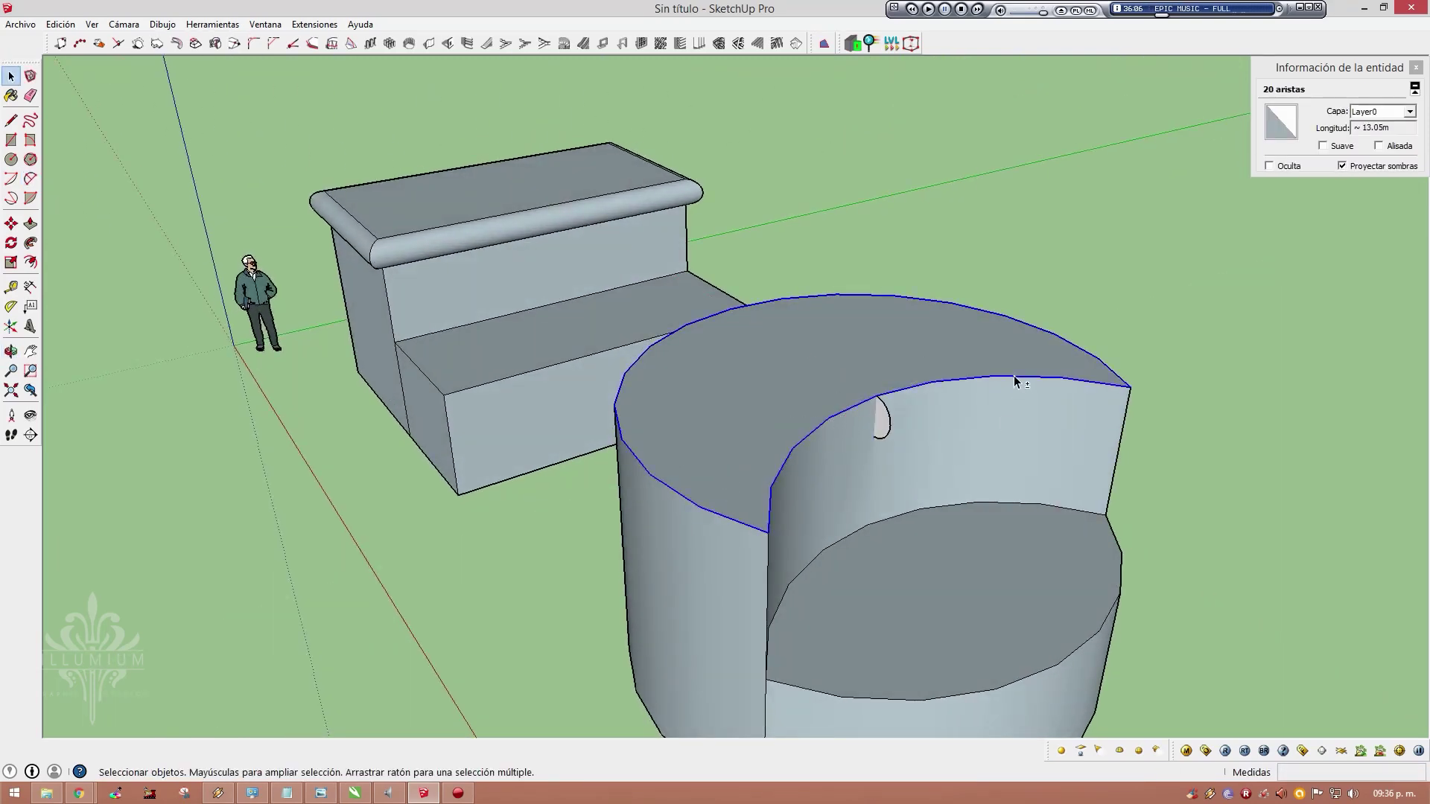
click(31, 243)
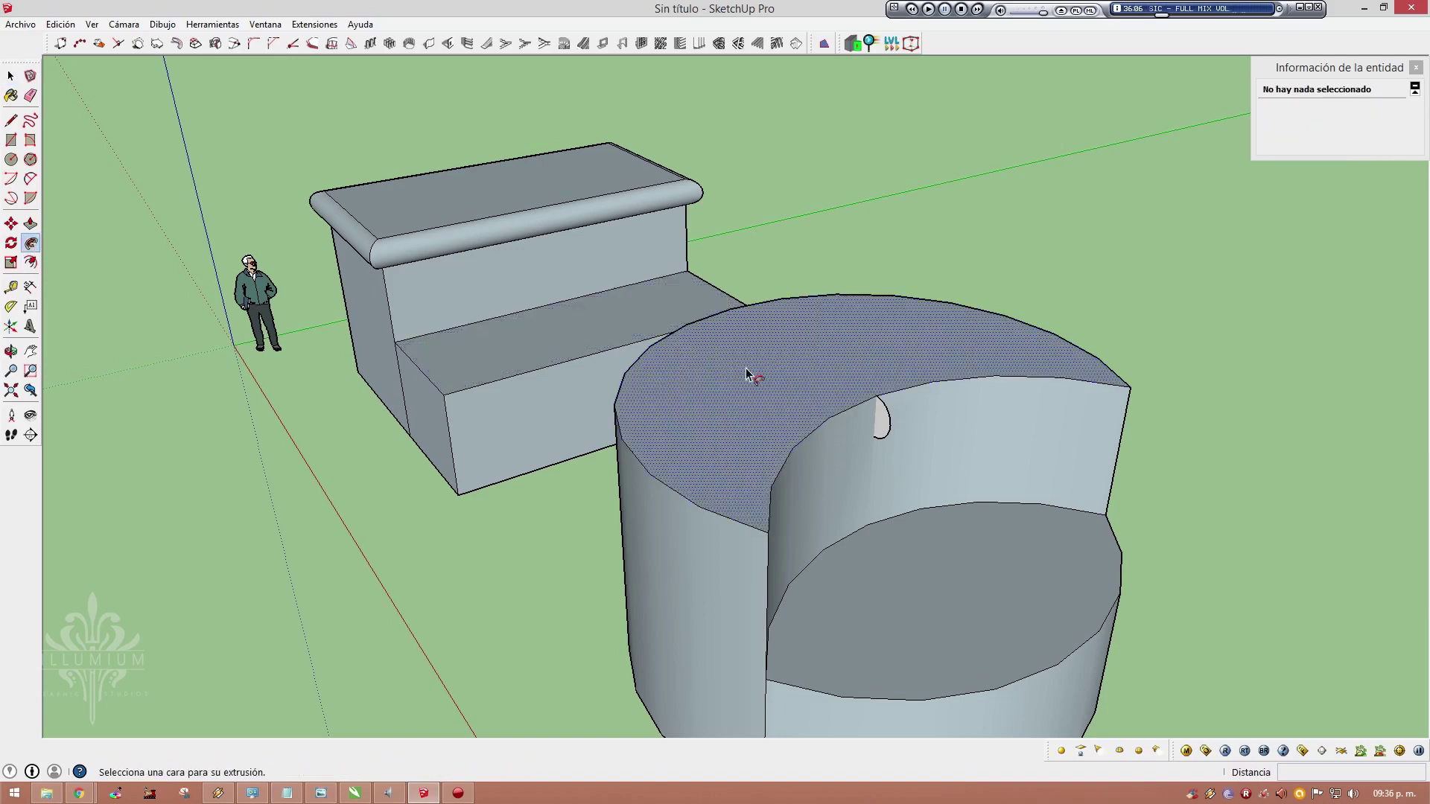
mouse_move(886, 425)
middle_down()
mouse_move(680, 568)
mouse_move(558, 466)
mouse_move(718, 386)
mouse_move(961, 365)
middle_up()
scroll(680, 569, up, 3)
scroll(905, 385, down, 5)
scroll(793, 378, down, 3)
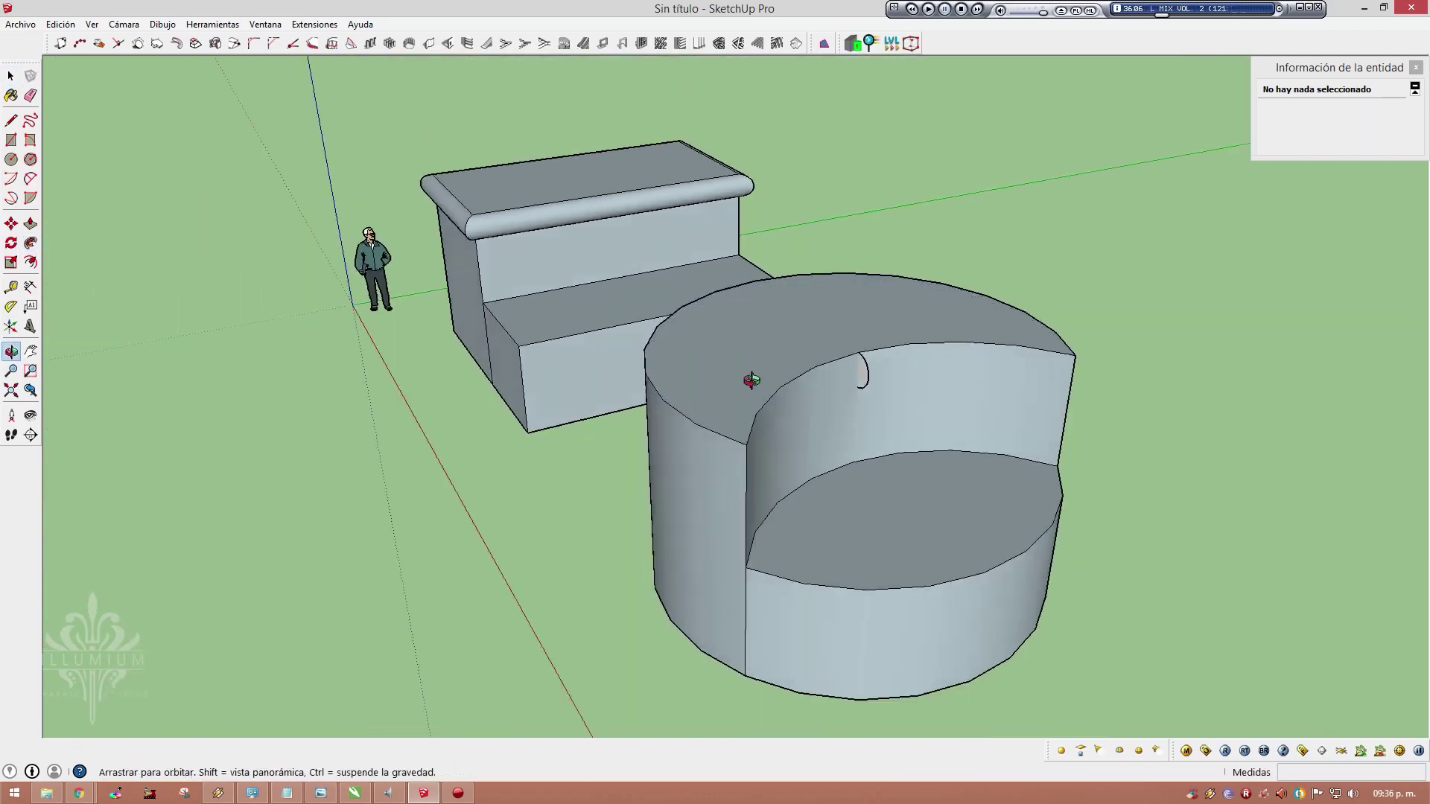
middle_drag(794, 379, 986, 313)
key(space)
mouse_move(896, 350)
middle_down()
mouse_move(1046, 332)
mouse_move(815, 249)
mouse_move(814, 301)
mouse_move(916, 335)
mouse_move(747, 334)
middle_up()
Draw a small 2-point arc profile on the crescent's outer wall just below its top edge
scroll(814, 249, up, 2)
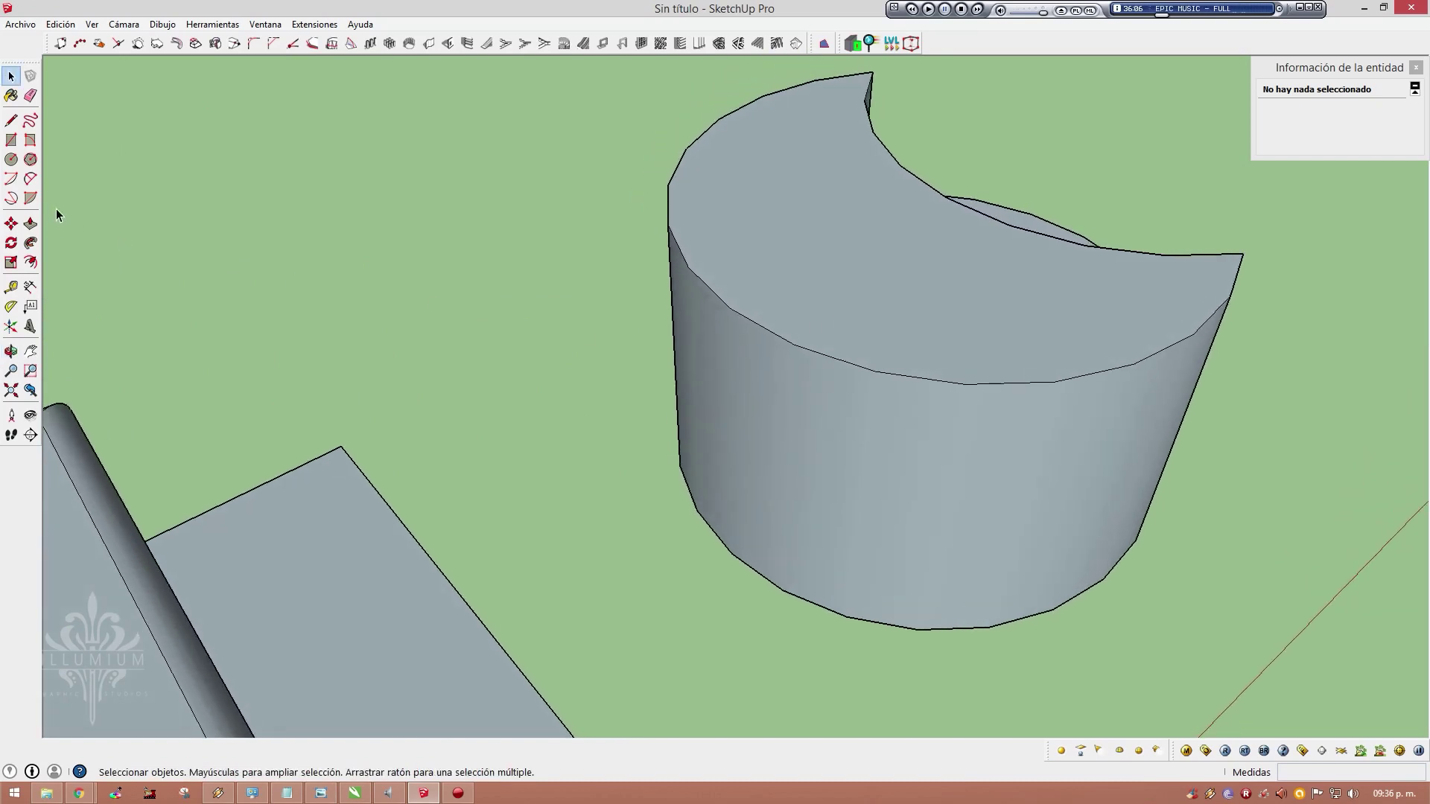
click(30, 179)
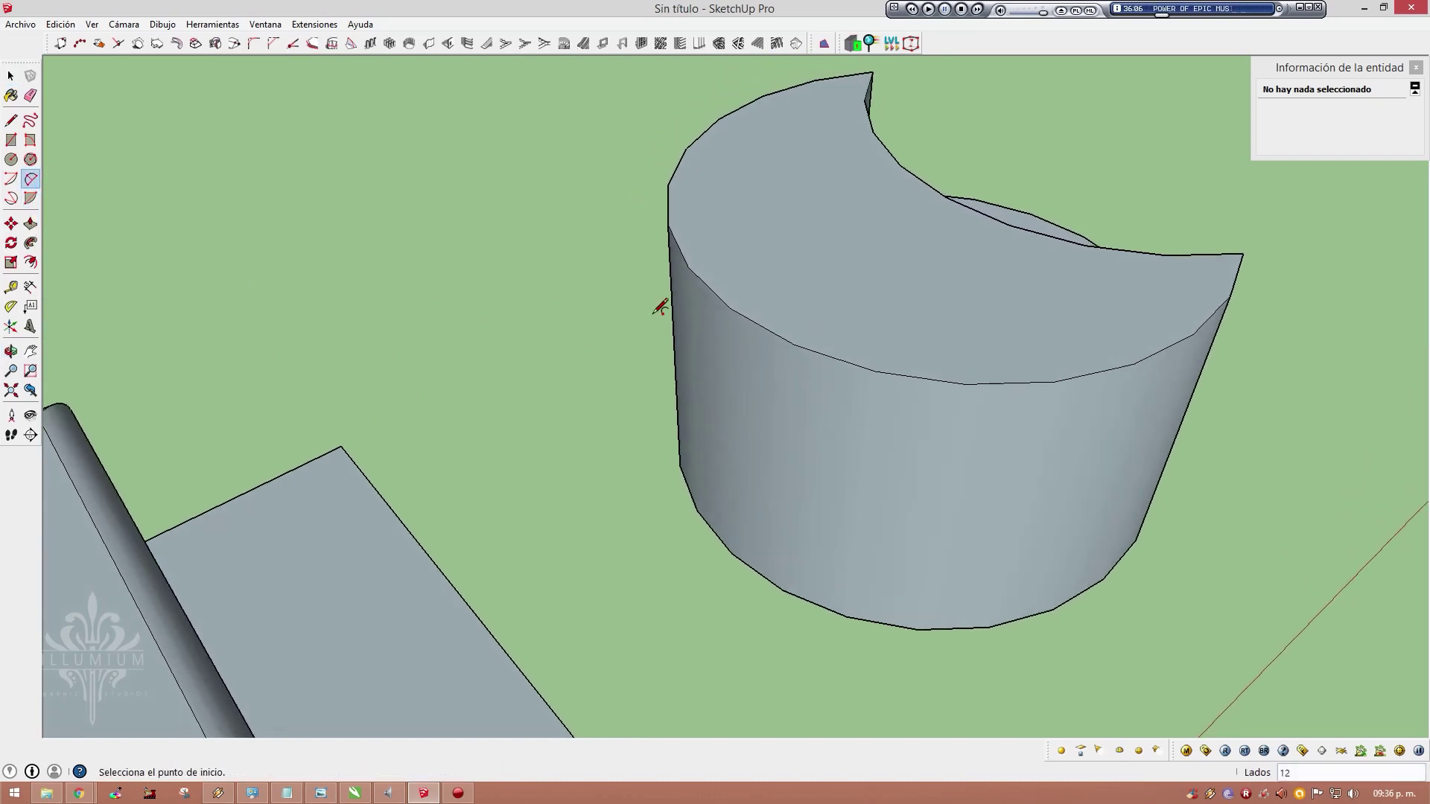
click(731, 308)
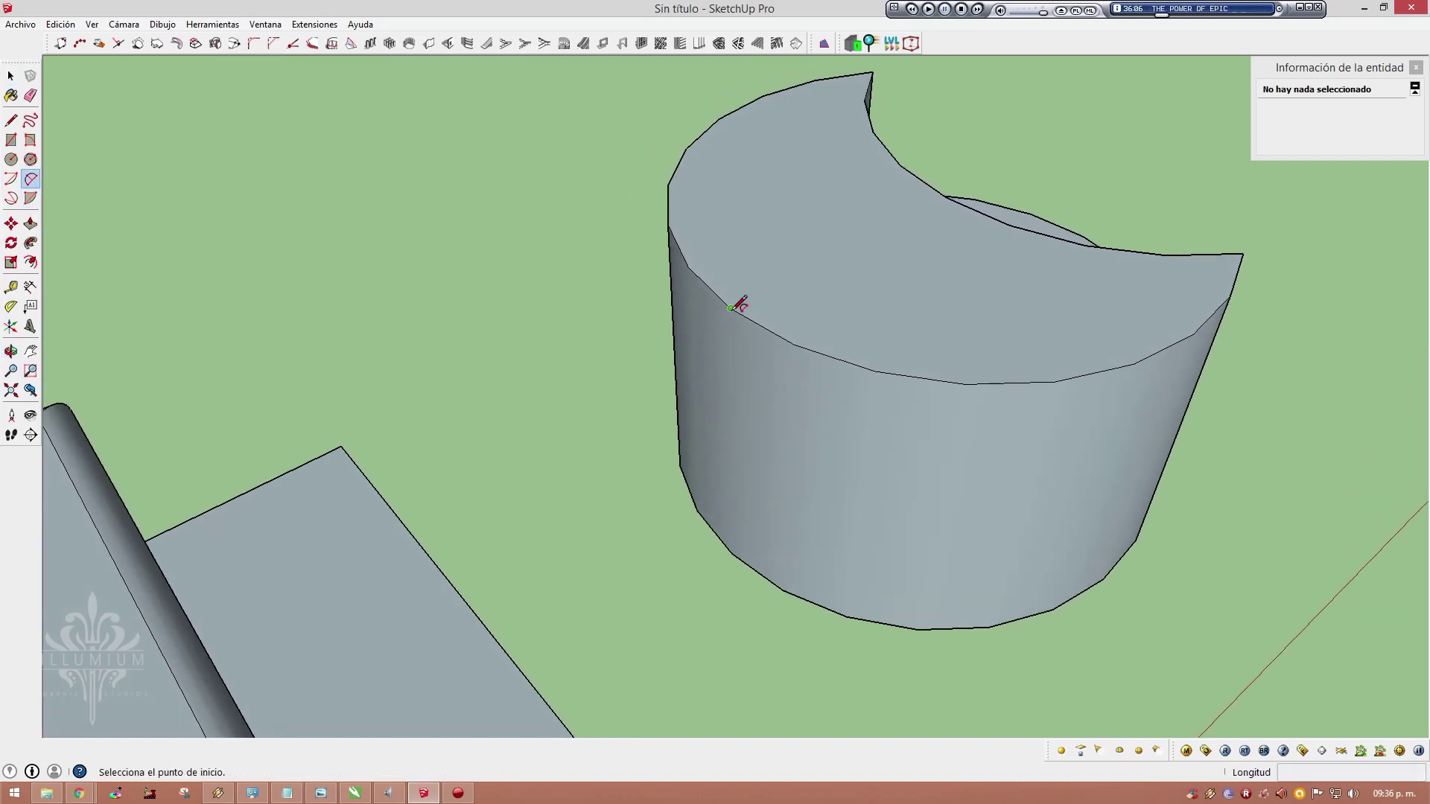
click(731, 345)
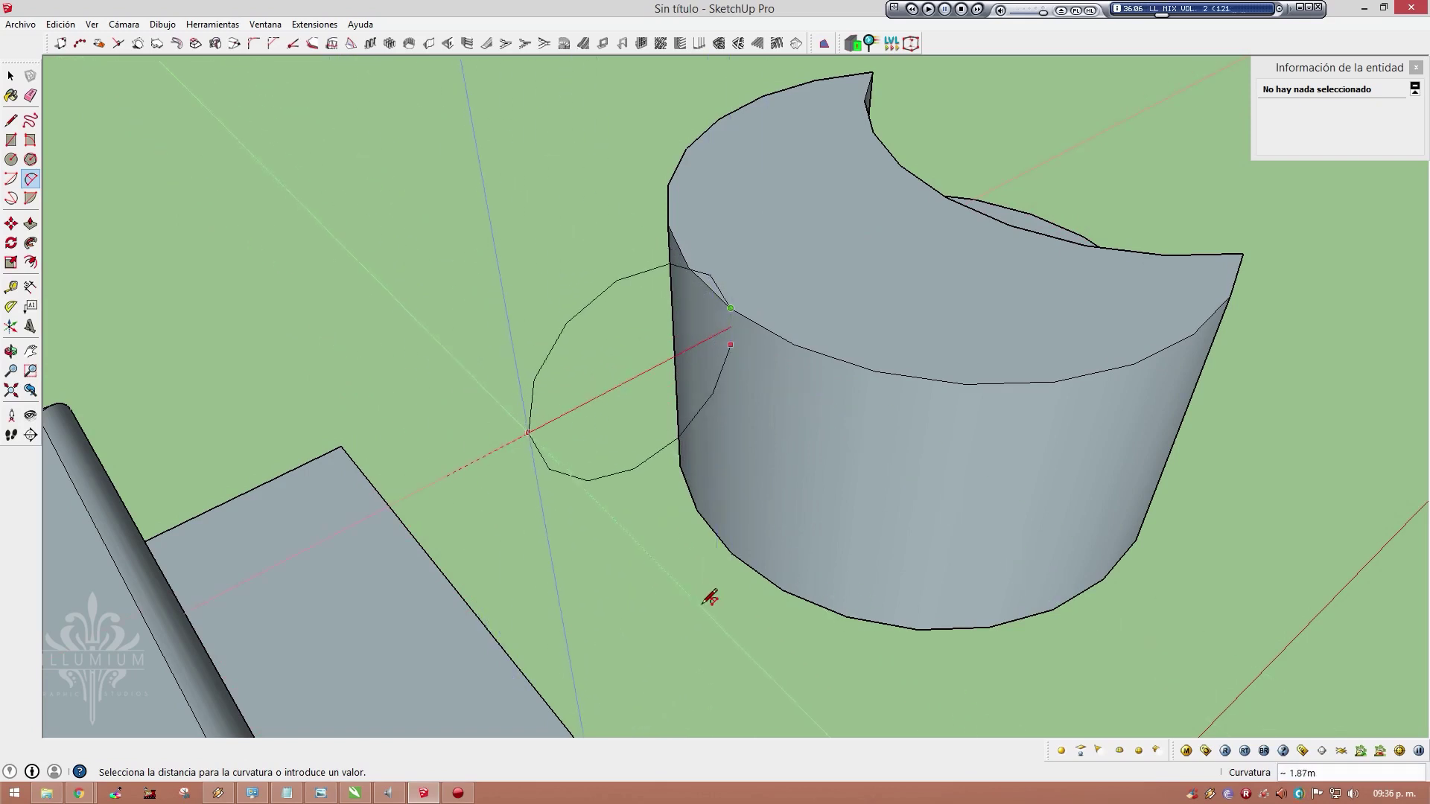
click(676, 383)
key(space)
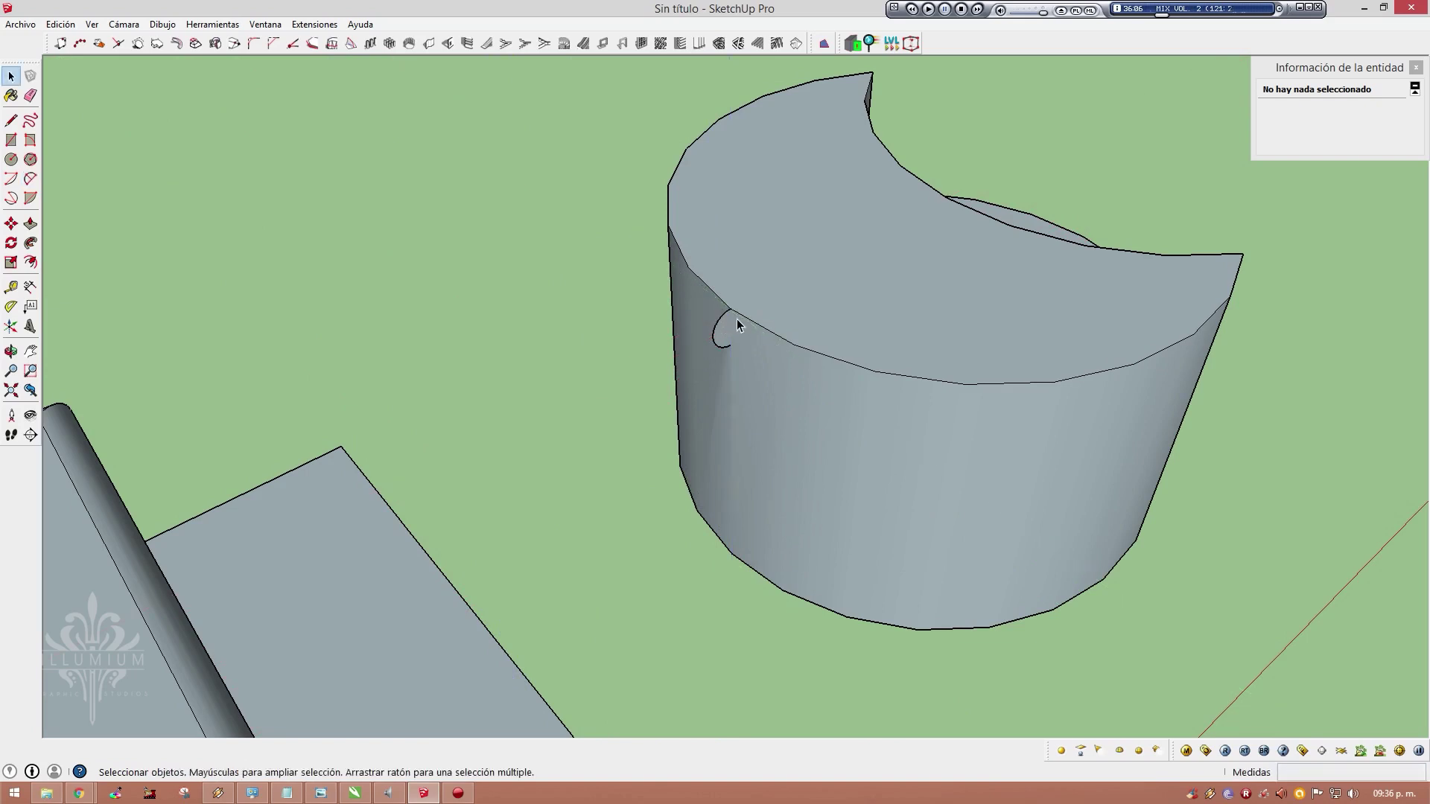
Select the crescent's top outline and try sweeping the profile with Follow Me, then cancel
click(736, 313)
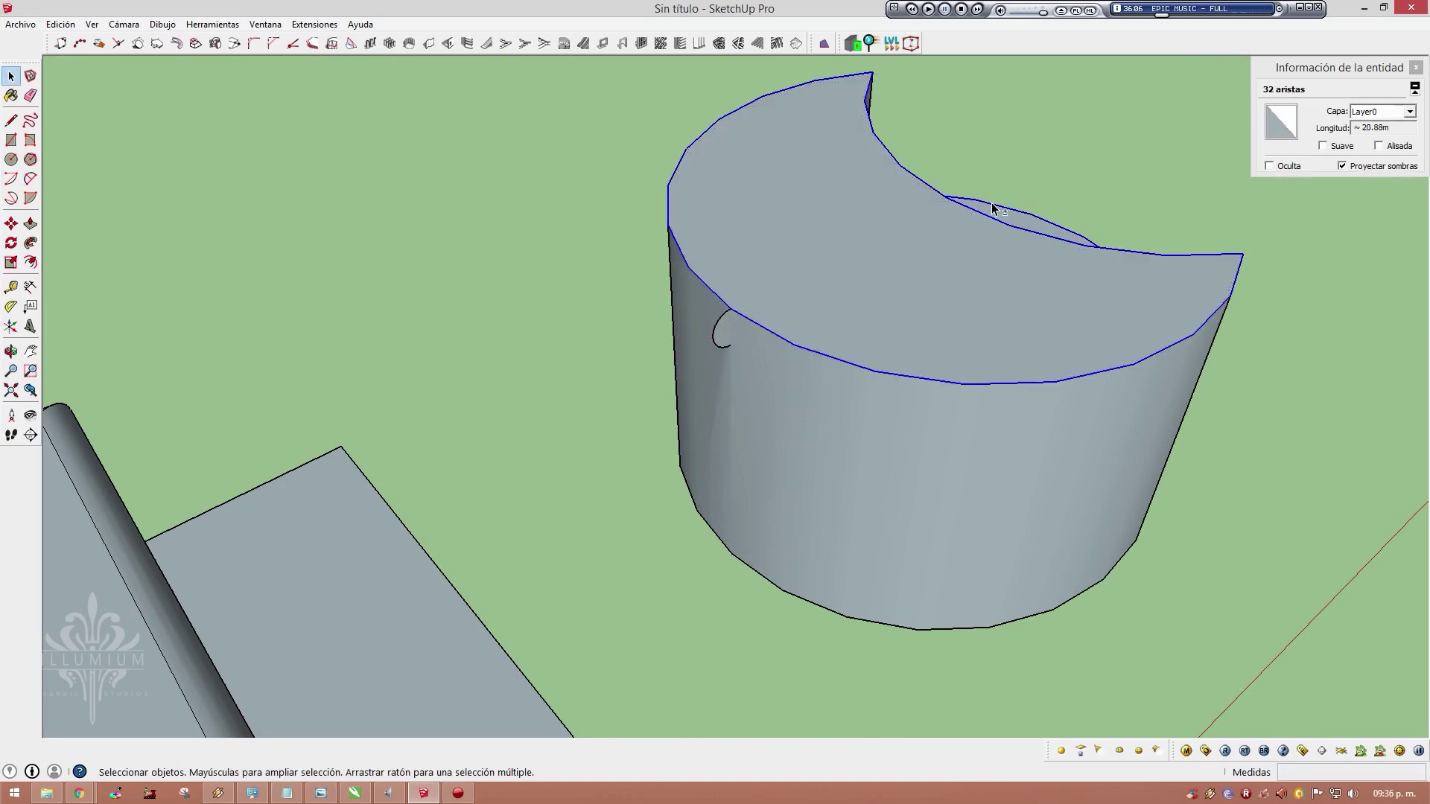
click(30, 246)
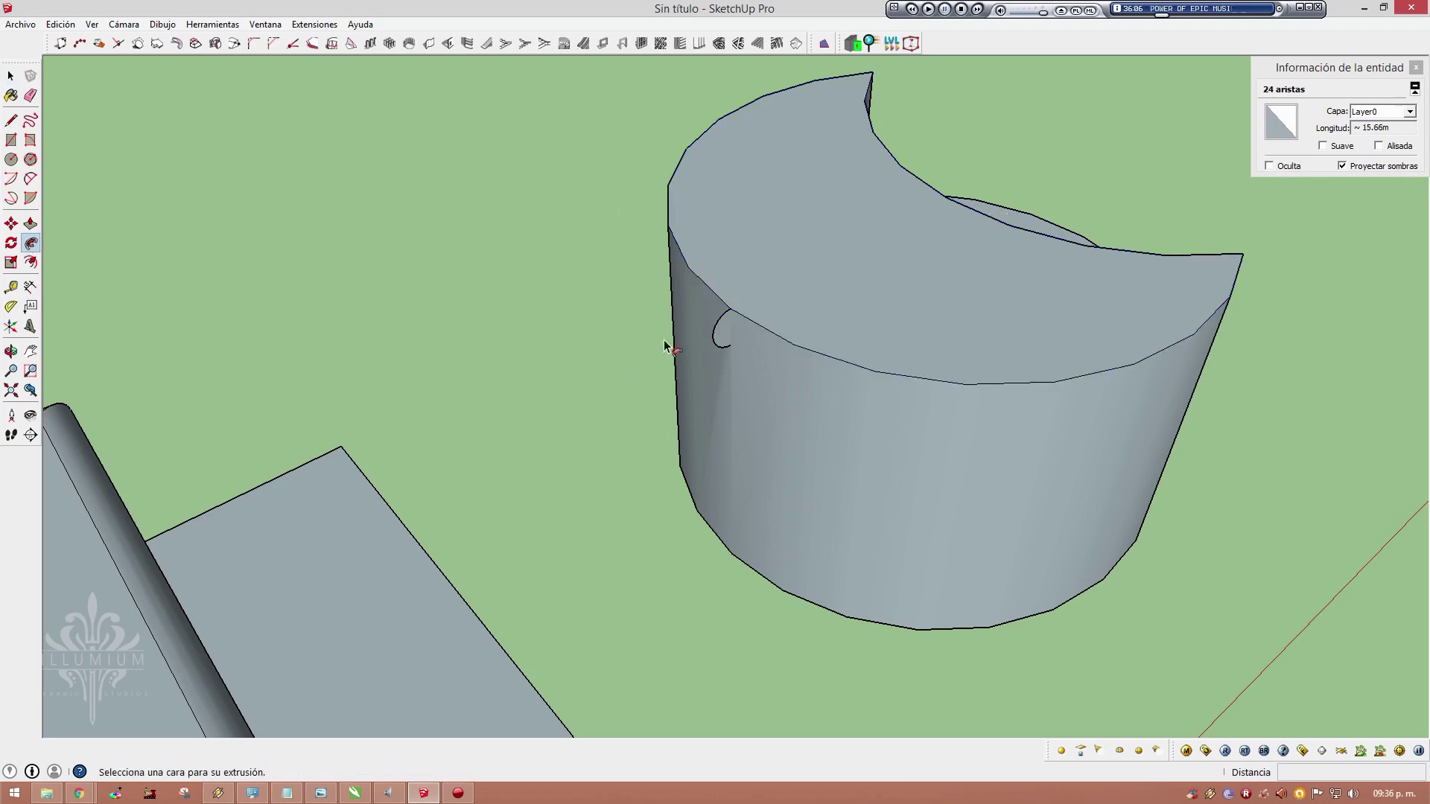
click(733, 339)
mouse_move(733, 339)
middle_down()
mouse_move(482, 230)
mouse_move(942, 326)
mouse_move(931, 360)
mouse_move(756, 224)
middle_up()
scroll(786, 278, up, 3)
key(Escape)
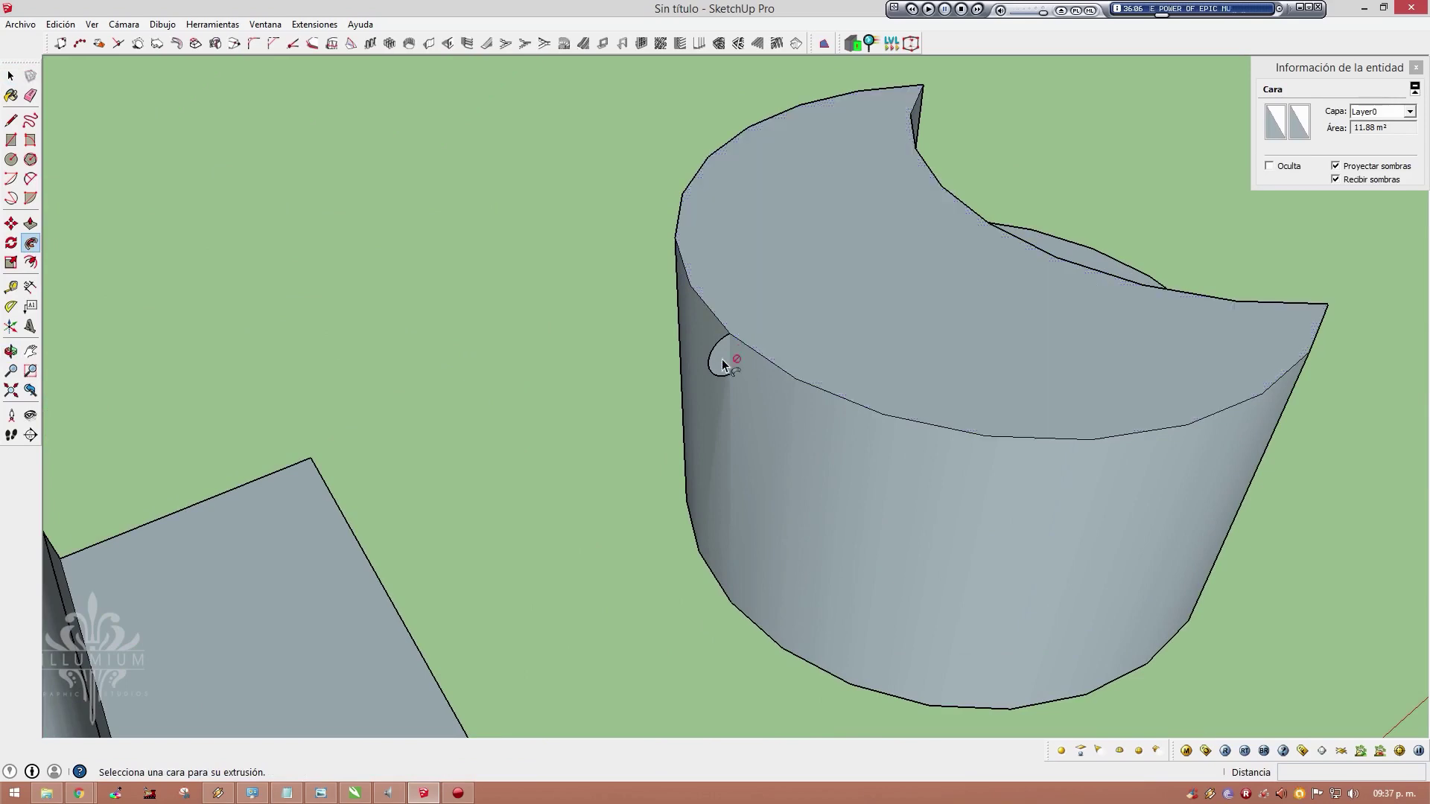
key(space)
middle_drag(735, 368, 592, 432)
Copy the crescent's top face and paste it flat on the ground right of the cylinder
scroll(718, 338, down, 3)
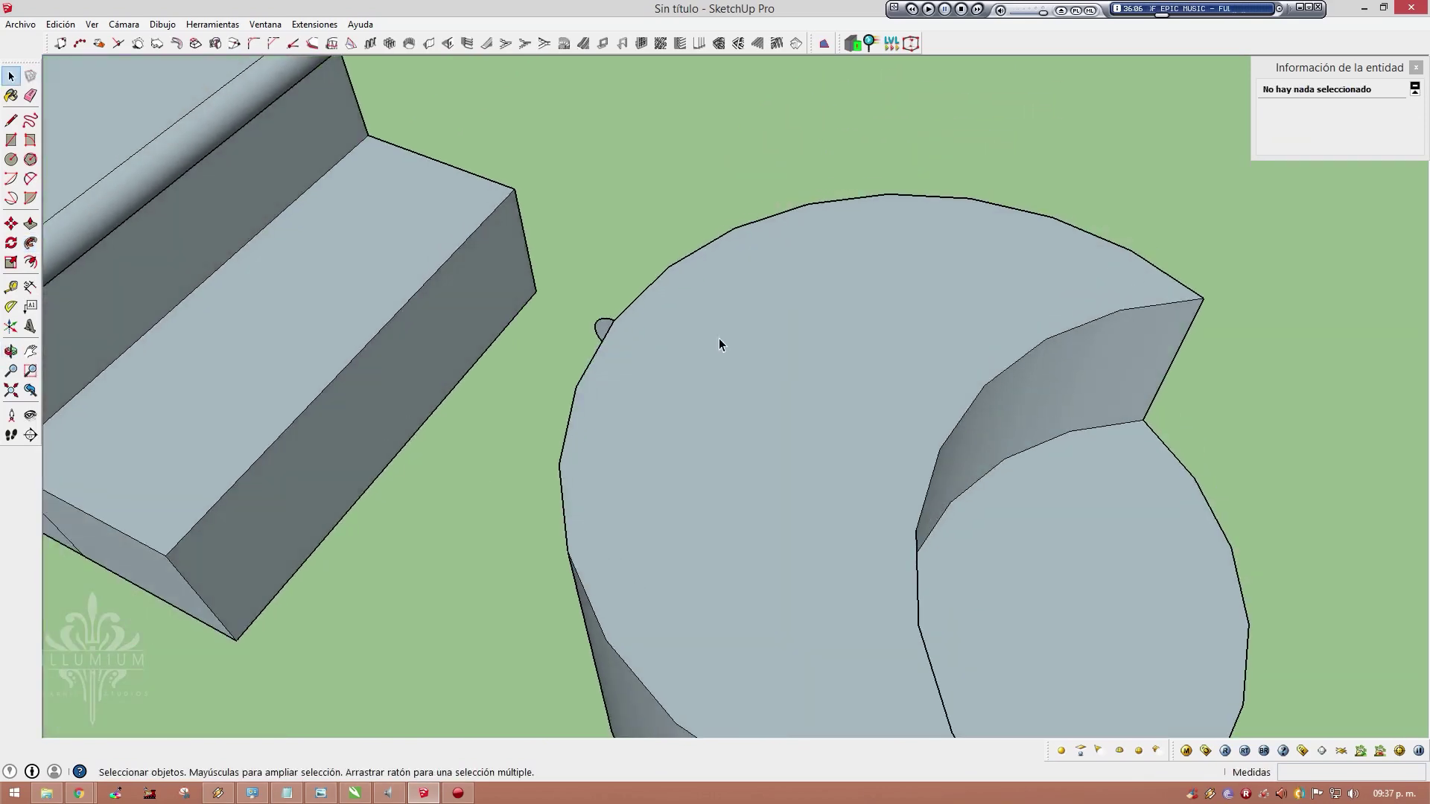
mouse_move(718, 339)
middle_down()
mouse_move(722, 383)
mouse_move(732, 368)
middle_up()
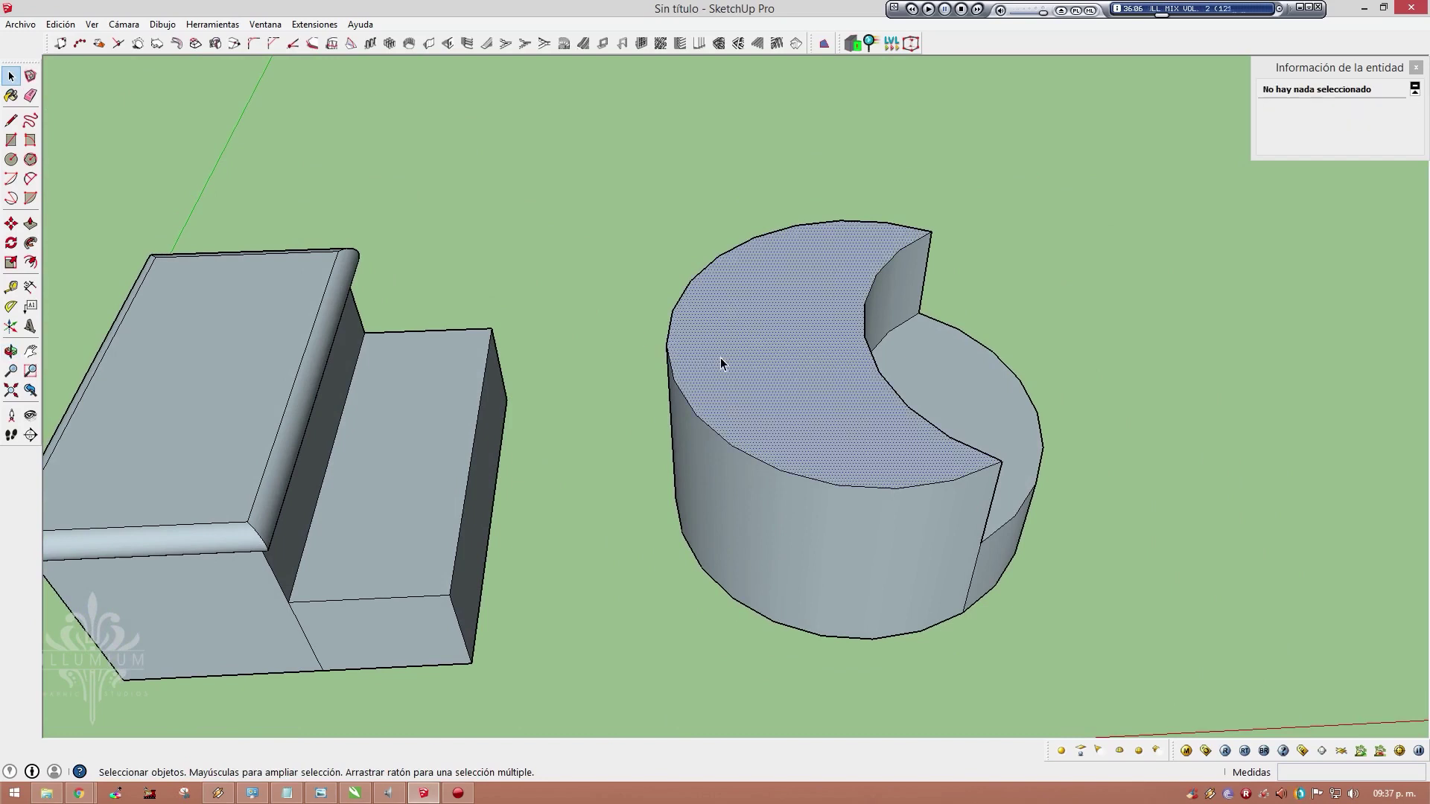
click(856, 363)
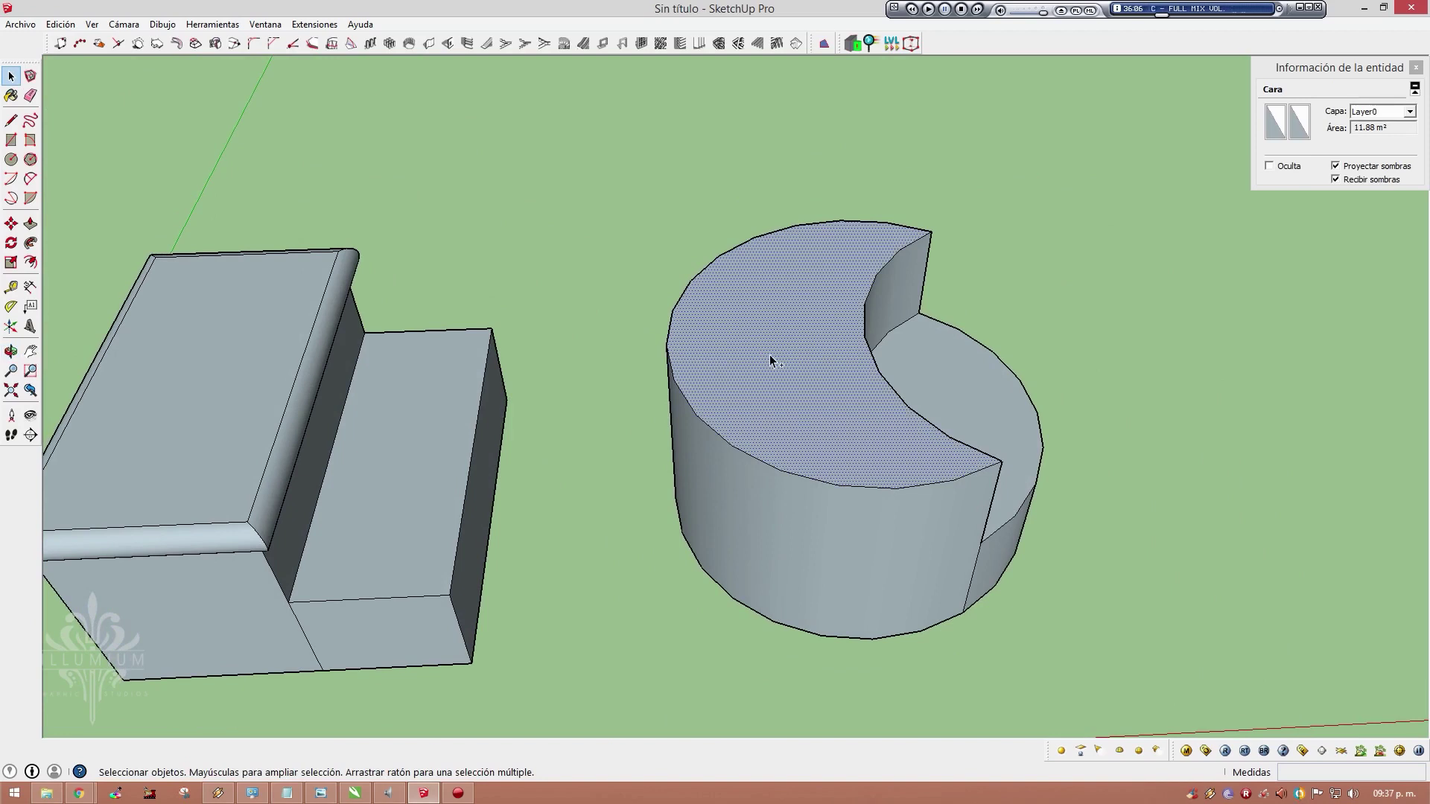
key(ctrl+c)
scroll(758, 378, down, 5)
key(ctrl+v)
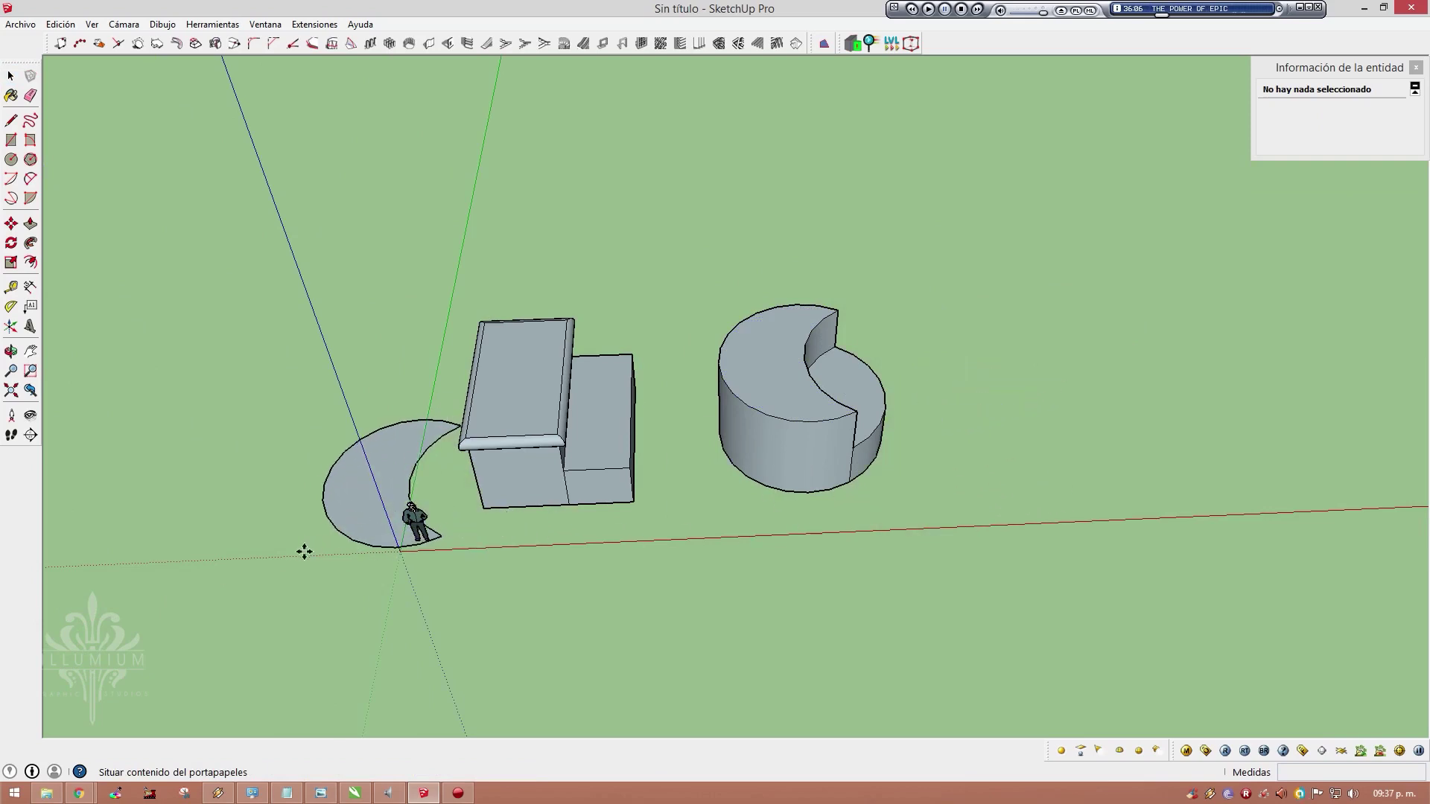
click(956, 486)
Zoom and orbit in to inspect the pasted crescent copy
scroll(1006, 443, up, 4)
mouse_move(995, 427)
middle_down()
mouse_move(982, 153)
mouse_move(867, 534)
mouse_move(910, 536)
middle_up()
scroll(1026, 432, up, 3)
scroll(901, 377, down, 2)
scroll(899, 361, down, 2)
key(space)
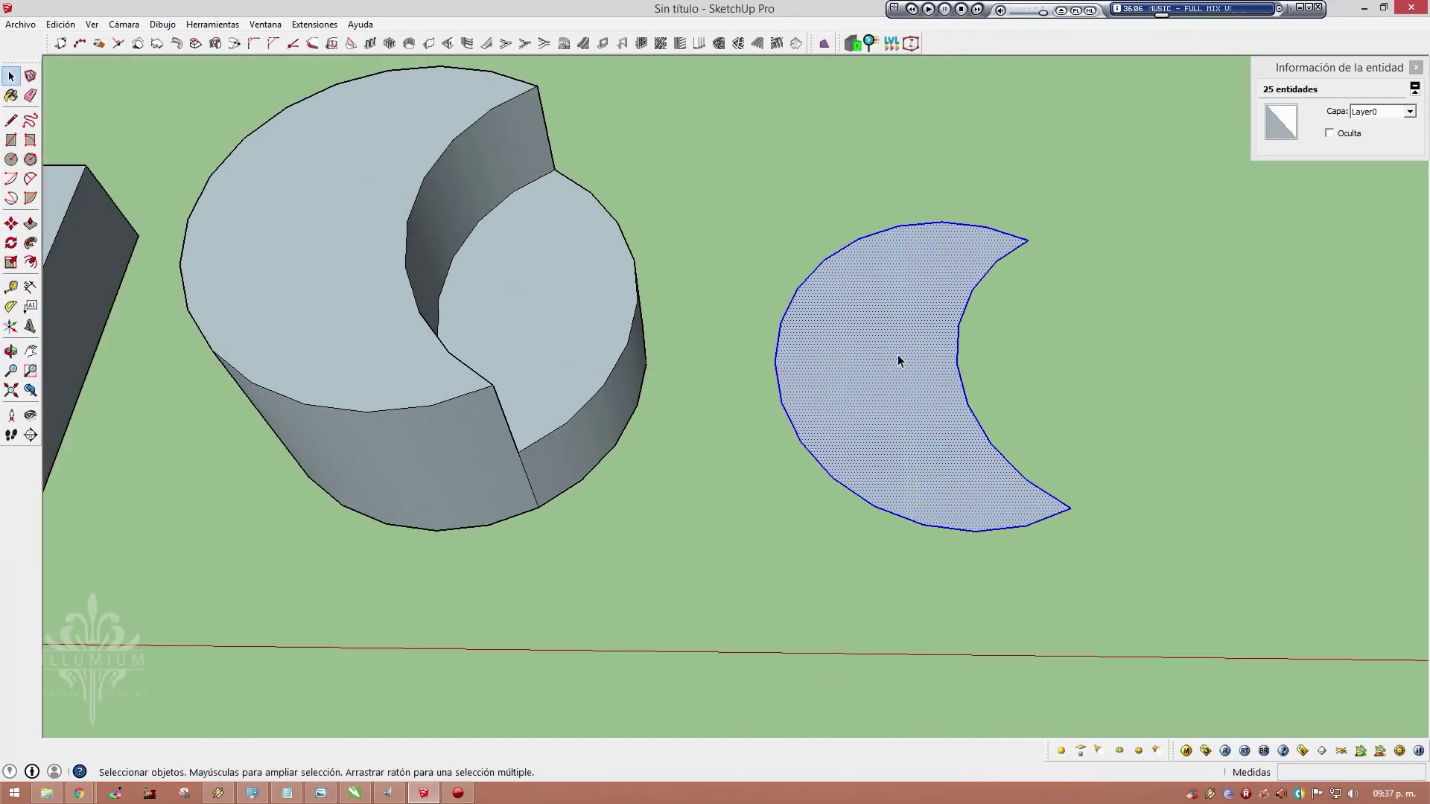
scroll(849, 329, up, 1)
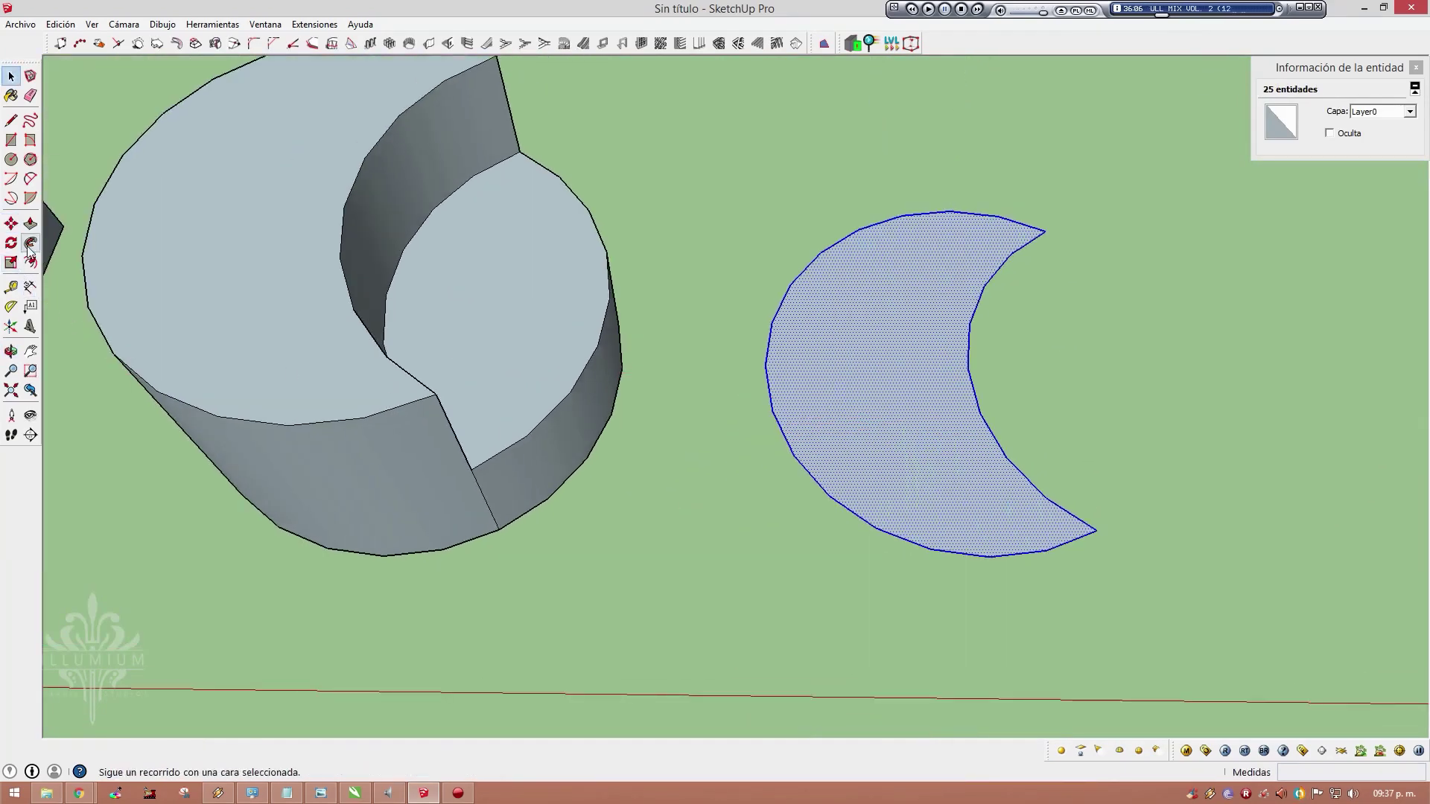
Draw a small half-disc arc profile standing on the crescent copy's outer edge
click(29, 178)
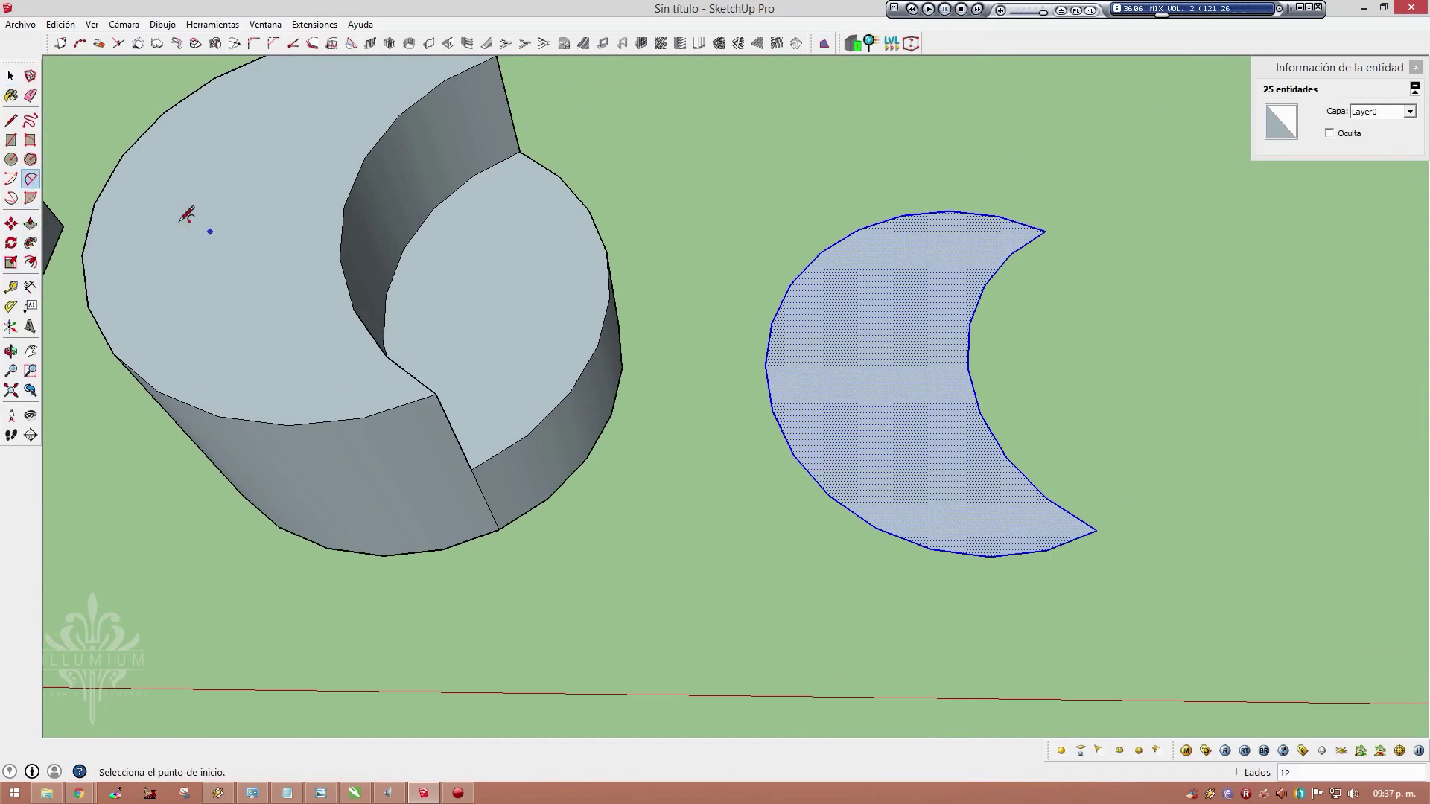
click(767, 364)
middle_drag(773, 357, 829, 125)
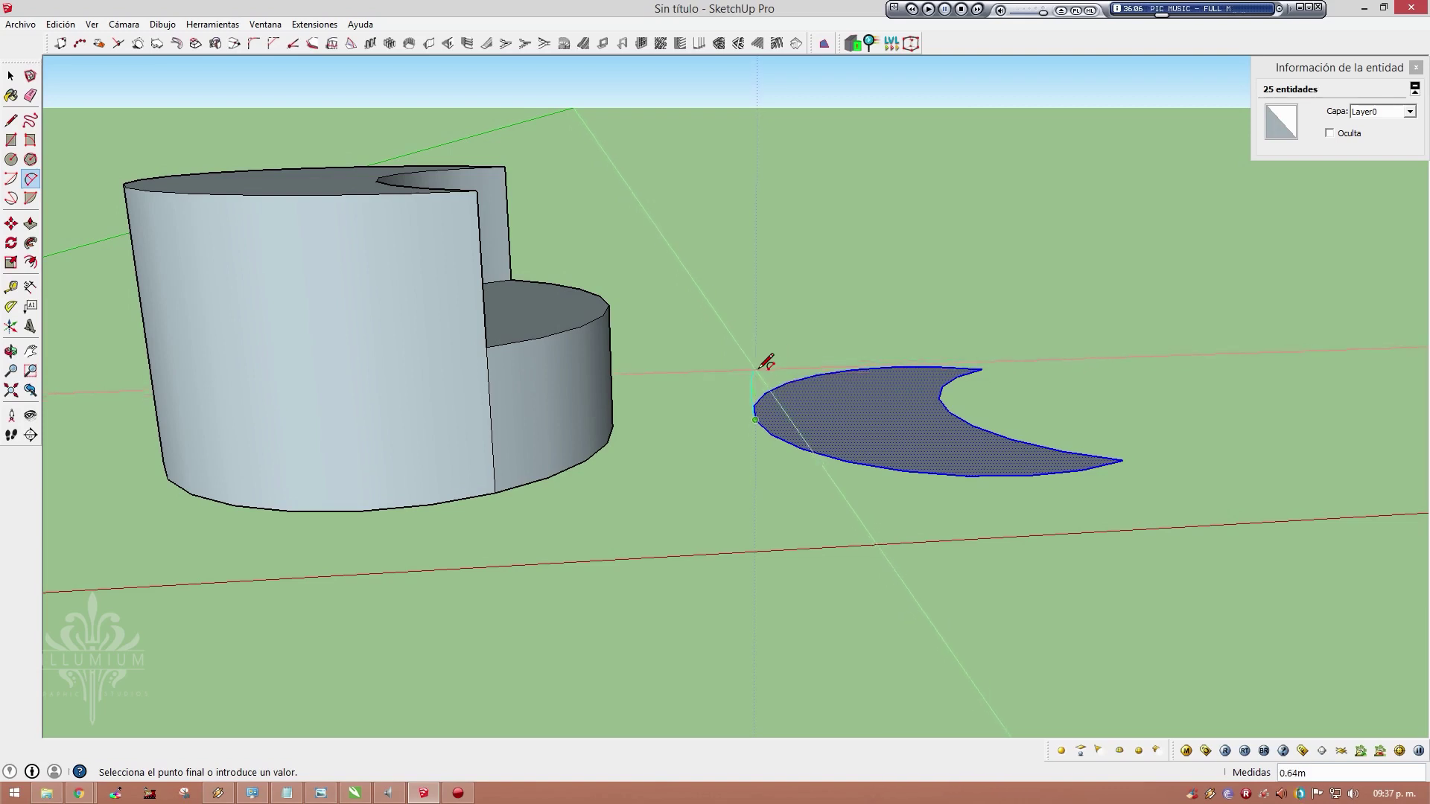
click(760, 365)
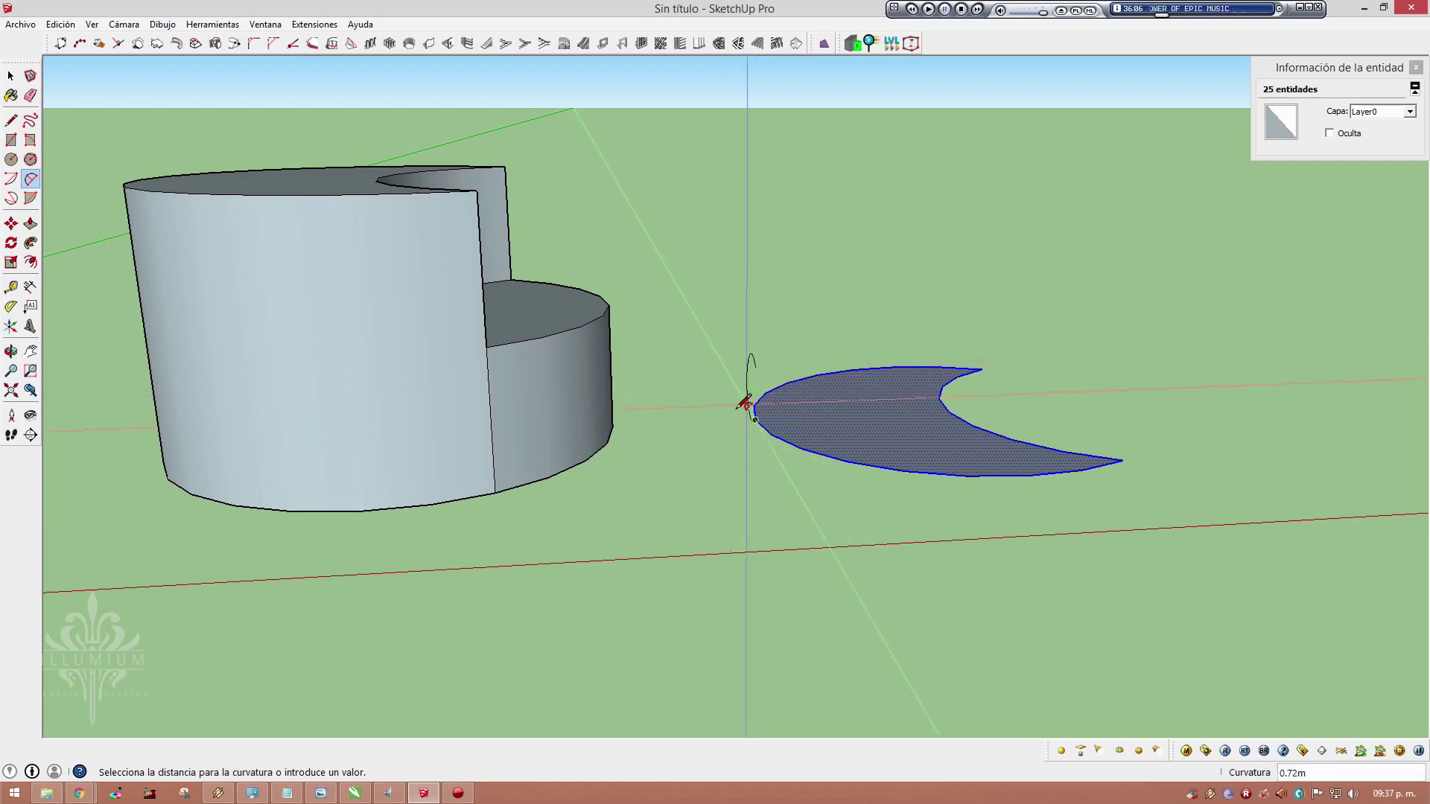
click(738, 411)
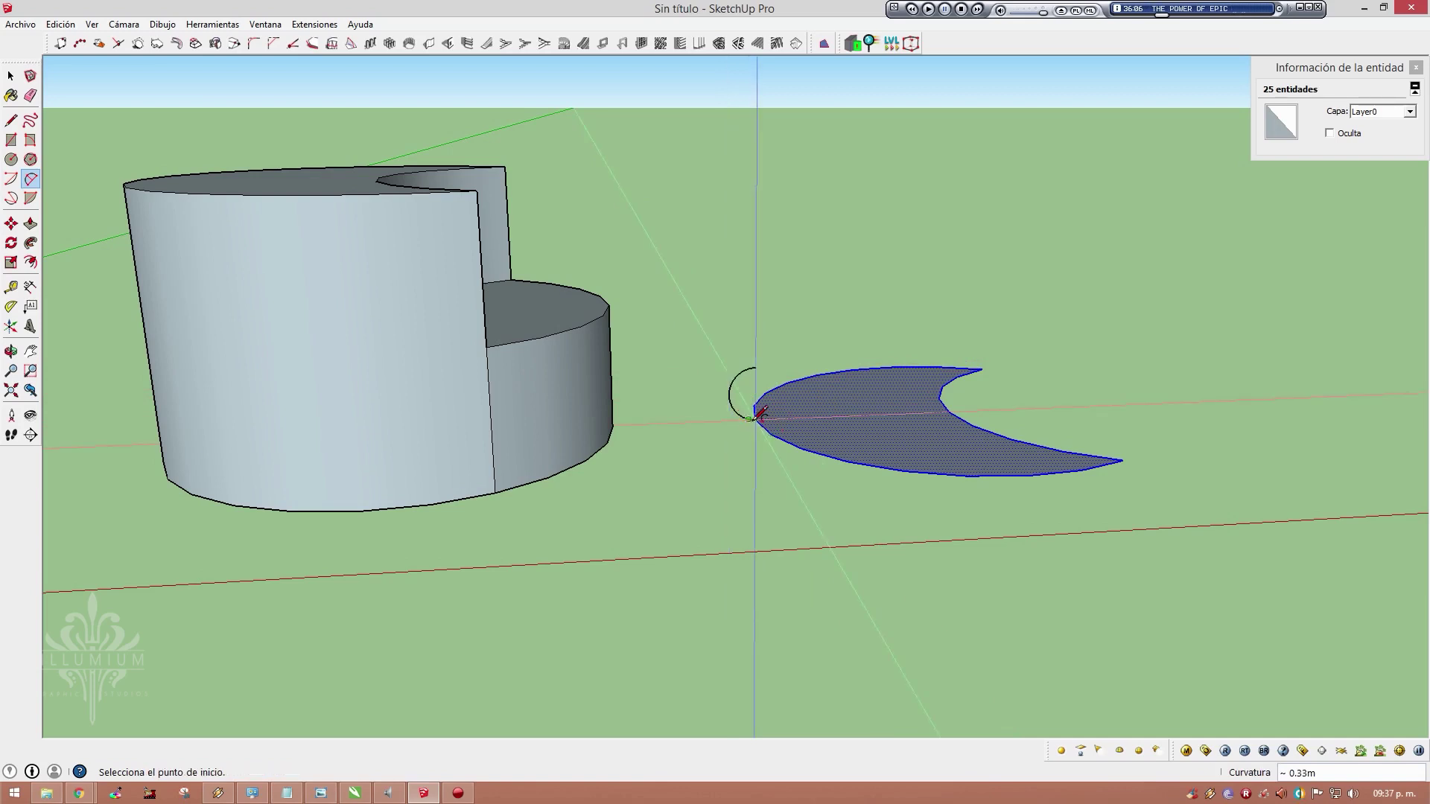
key(l)
click(756, 405)
click(755, 367)
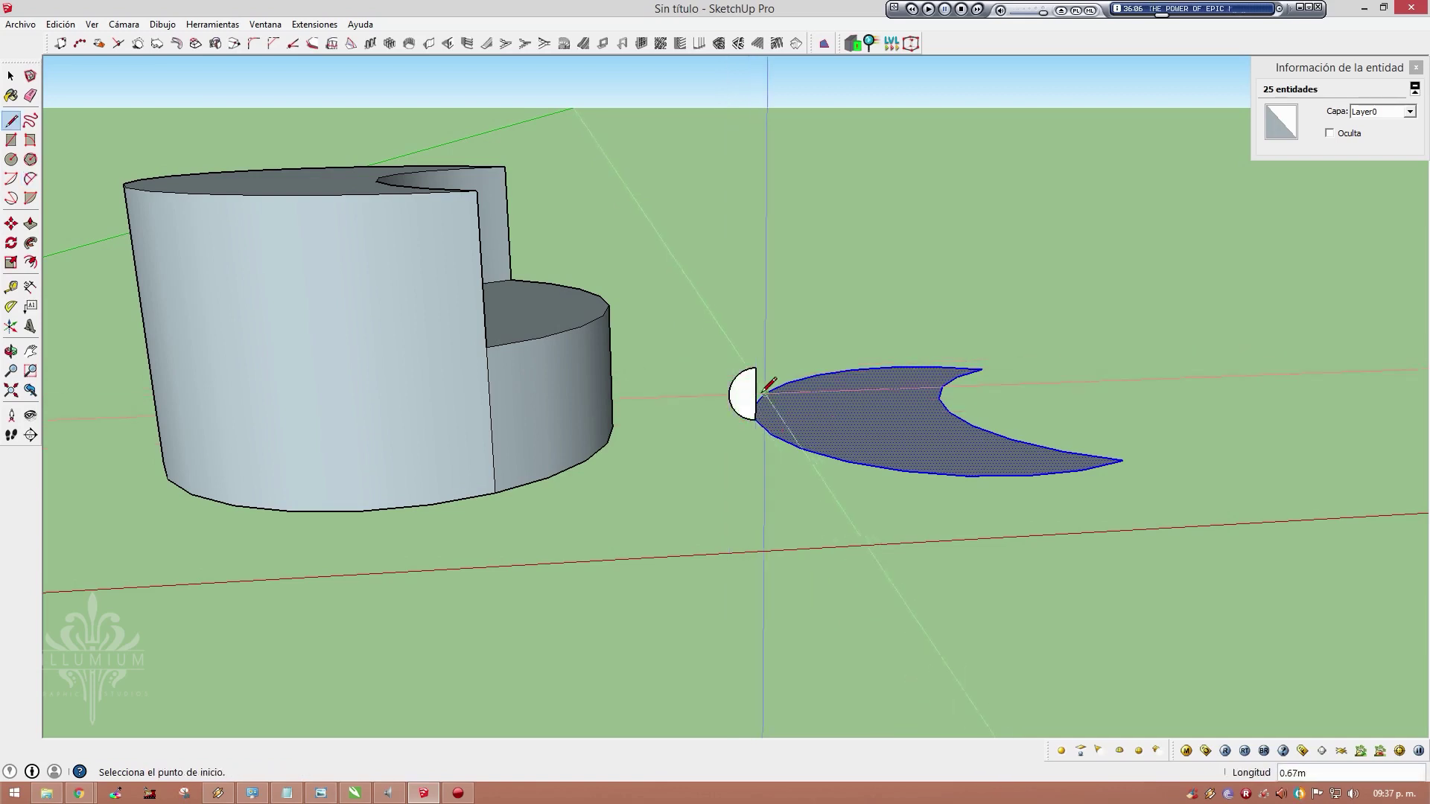
middle_drag(755, 372, 694, 427)
Sweep the profile with Follow Me around the selected crescent outline to form the rounded rim
key(space)
shift+click(882, 405)
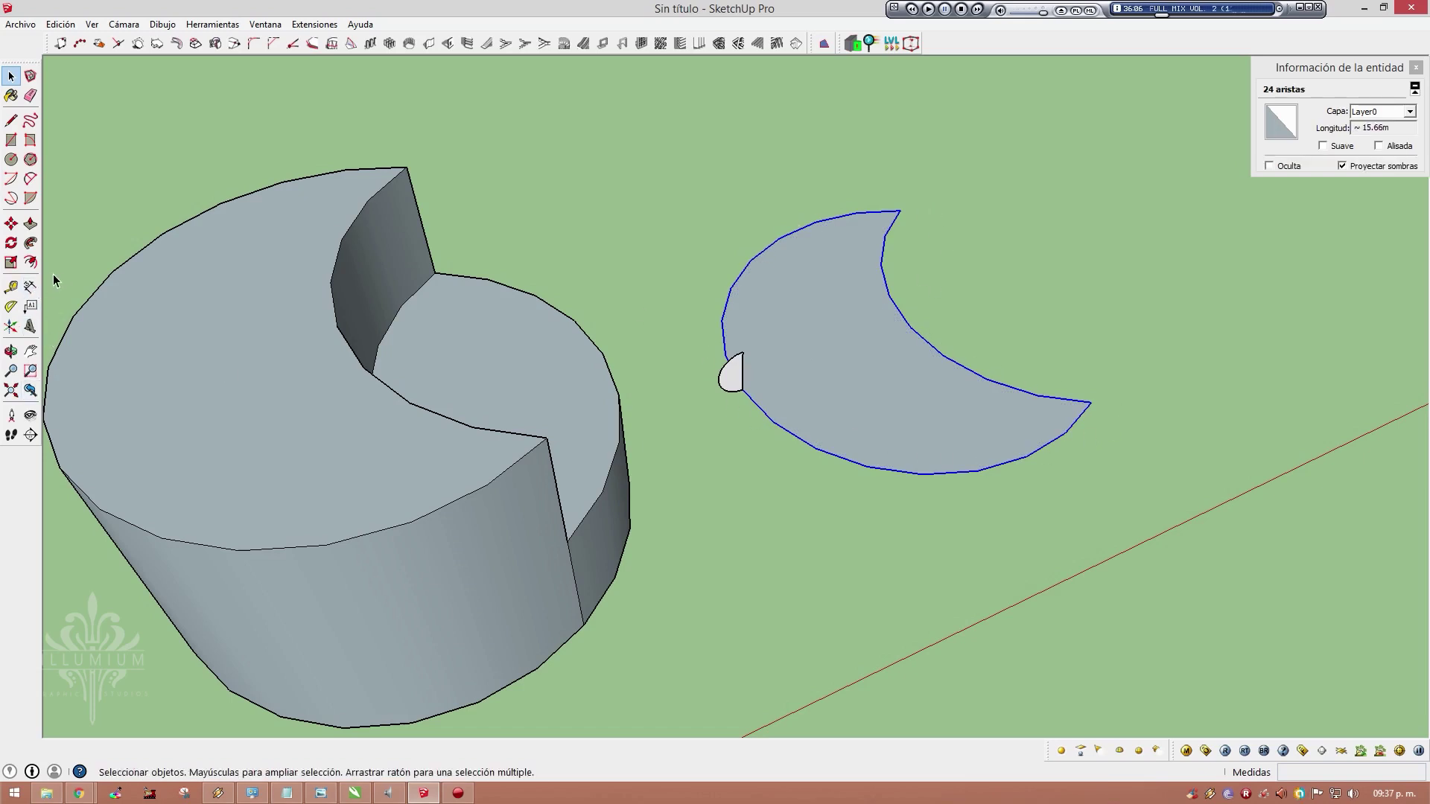
click(30, 243)
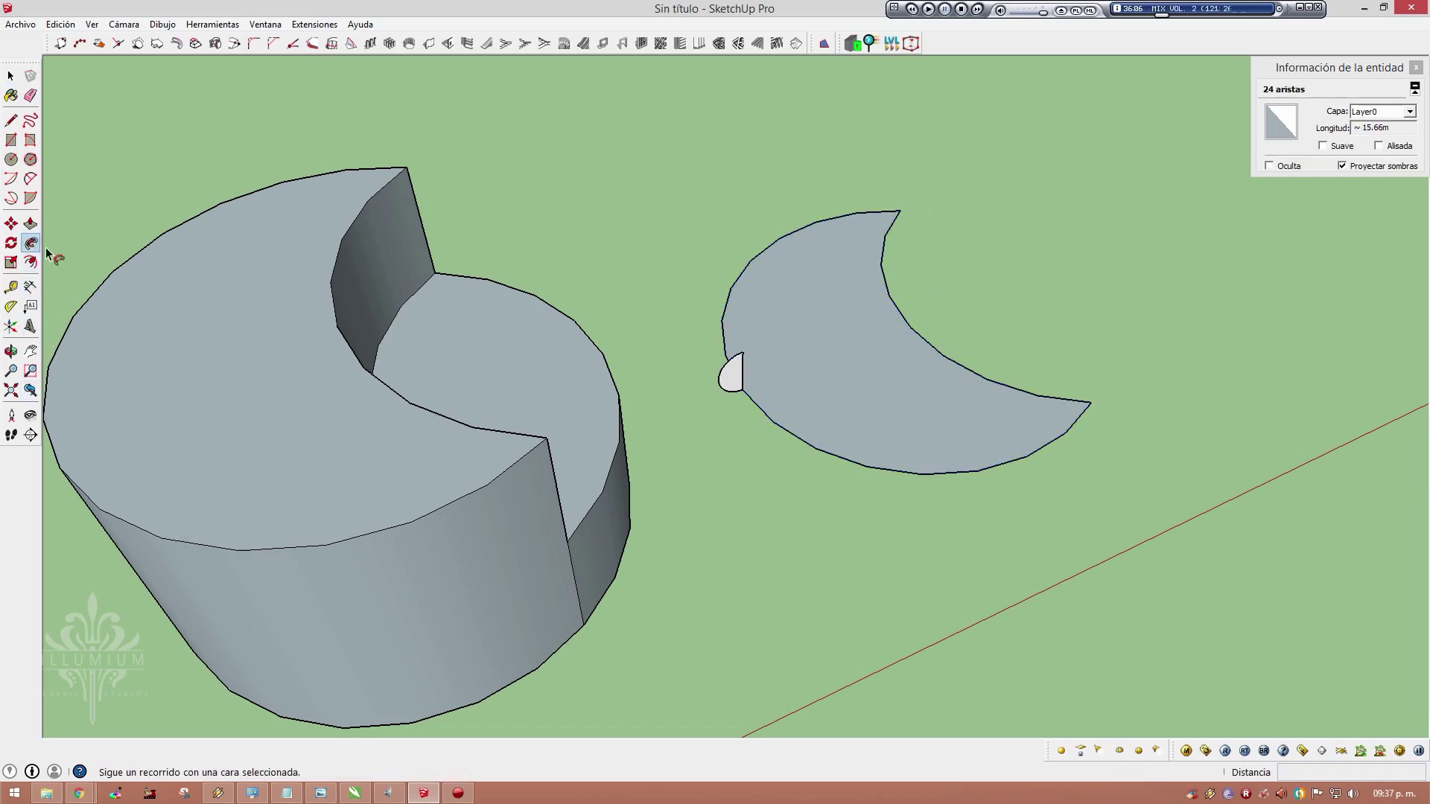
click(732, 385)
mouse_move(715, 310)
middle_down()
mouse_move(534, 211)
mouse_move(615, 230)
mouse_move(676, 342)
mouse_move(803, 440)
middle_up()
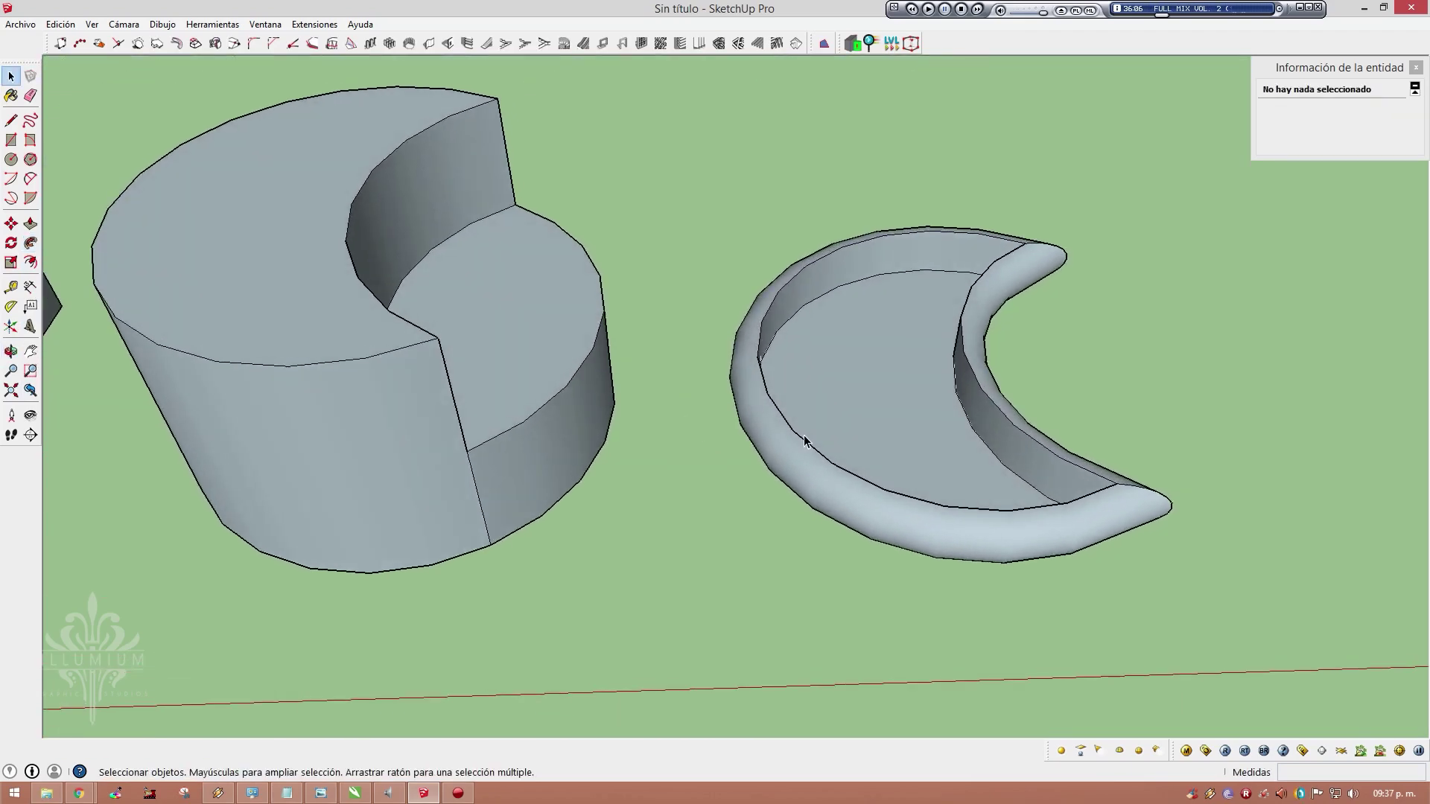
Delete the crescent's inner flat face and select the whole rim
click(864, 371)
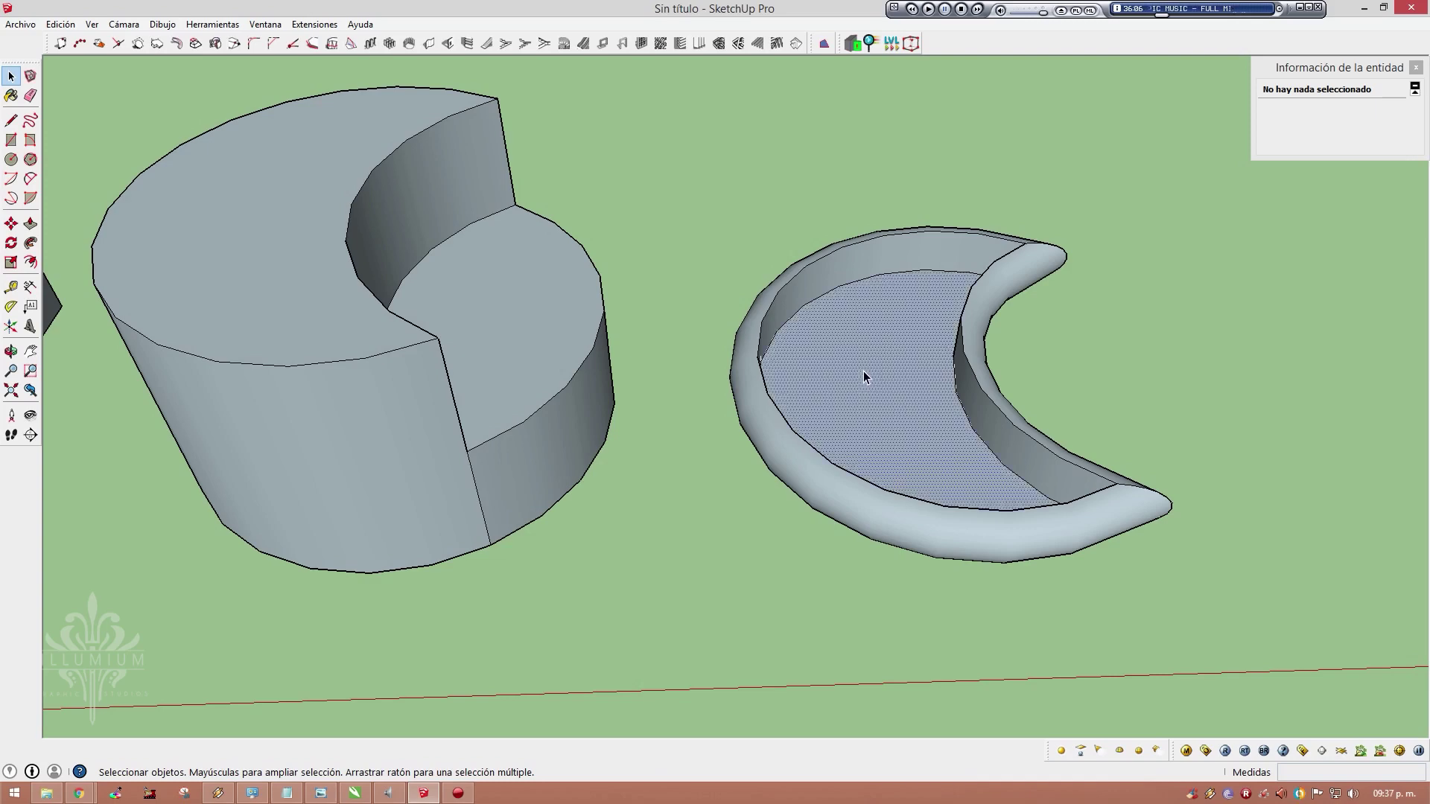
key(Delete)
drag(669, 166, 1231, 643)
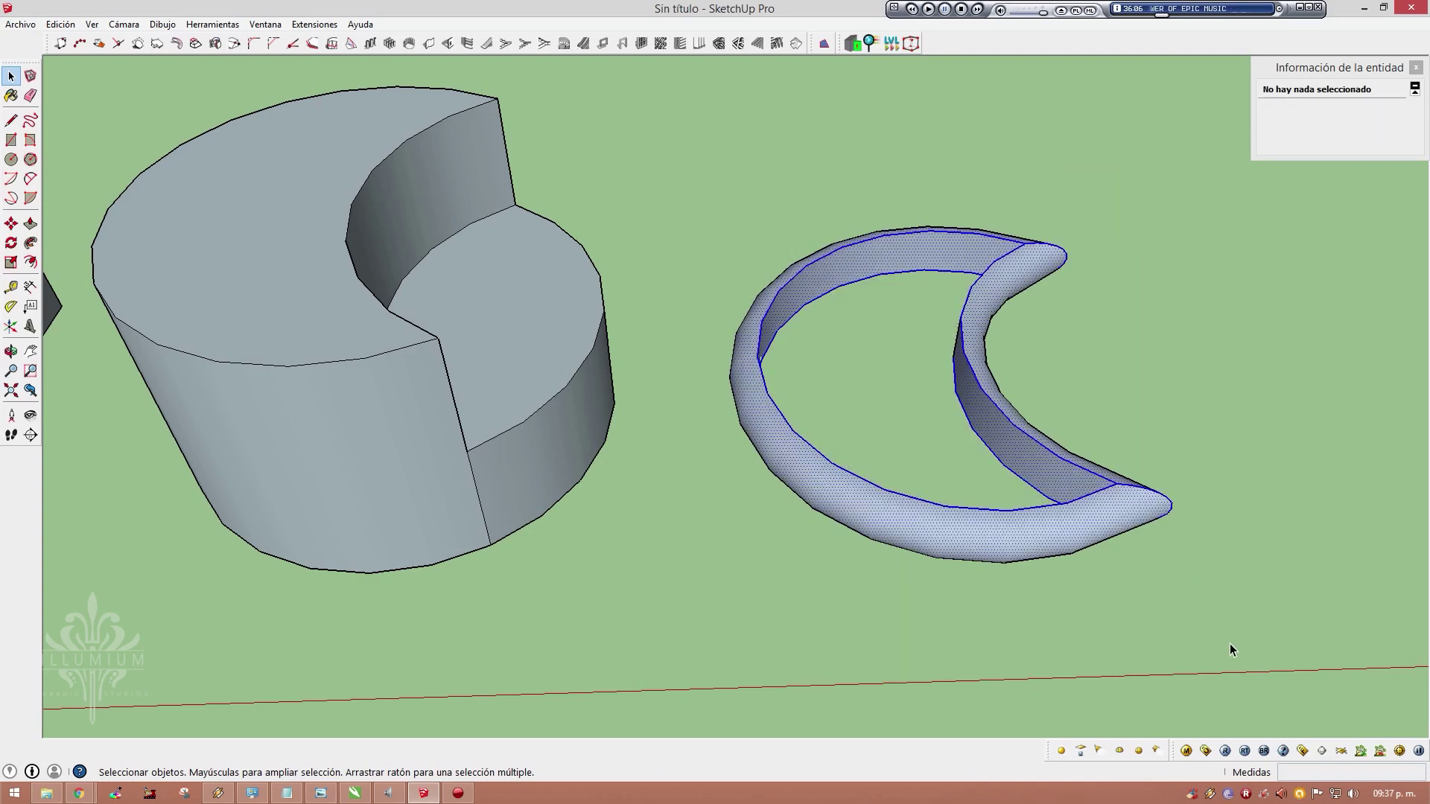
mouse_move(980, 535)
middle_down()
mouse_move(891, 303)
mouse_move(485, 262)
mouse_move(869, 252)
mouse_move(868, 208)
middle_up()
Pick up the rim with Move and navigate to a low side view of the cylinder
key(m)
click(1114, 351)
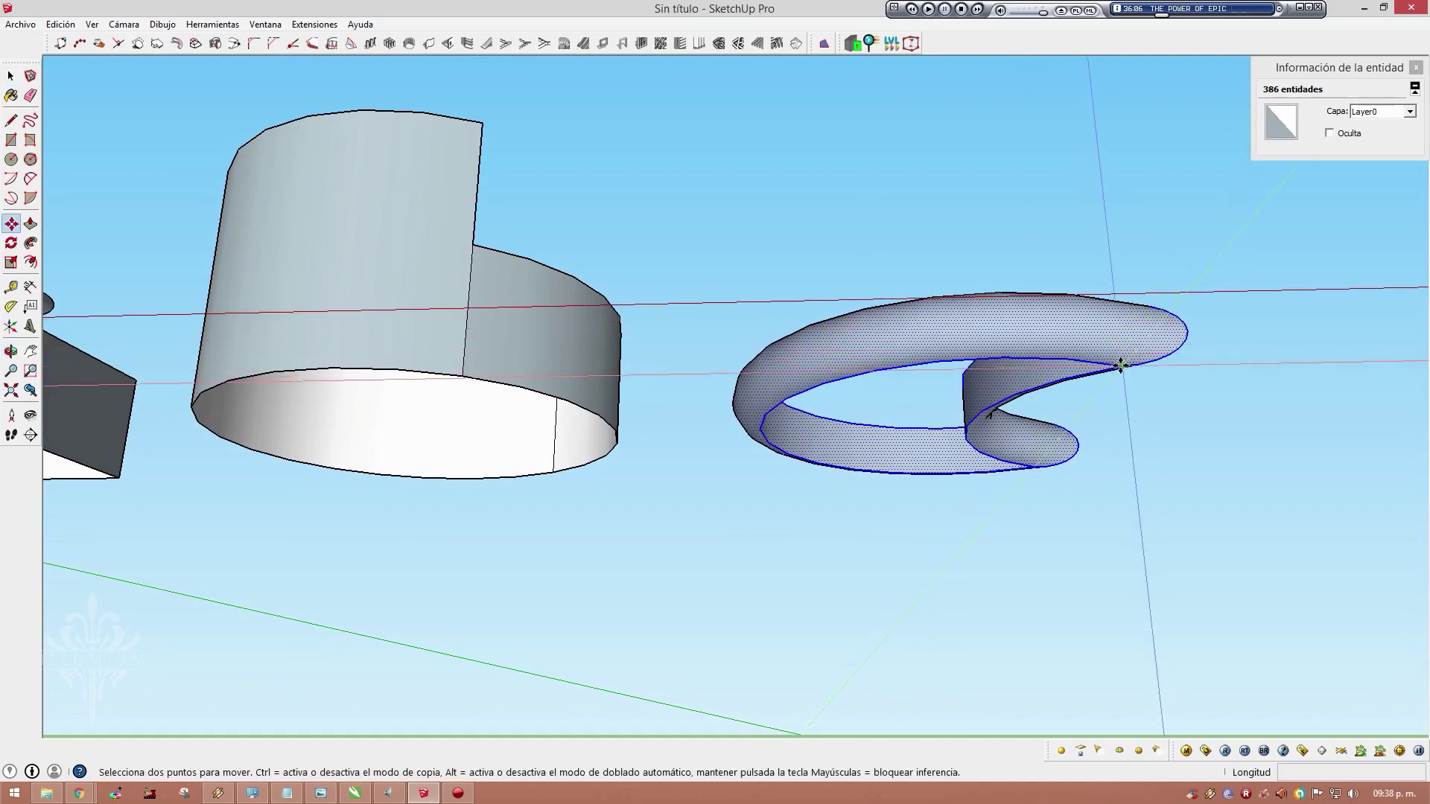
mouse_move(887, 300)
middle_down()
mouse_move(483, 155)
mouse_move(447, 298)
mouse_move(390, 218)
middle_up()
scroll(447, 297, up, 3)
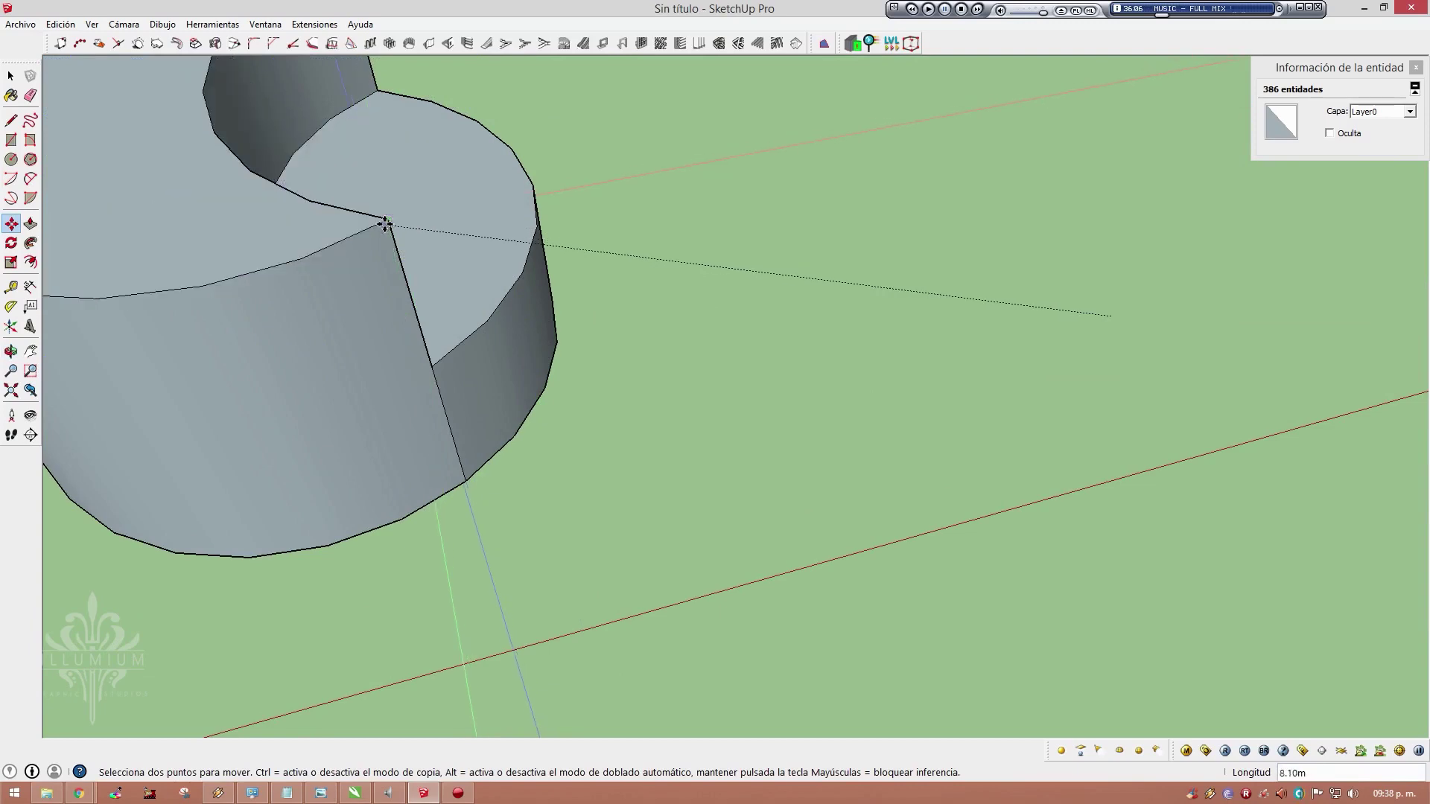
scroll(389, 220, down, 4)
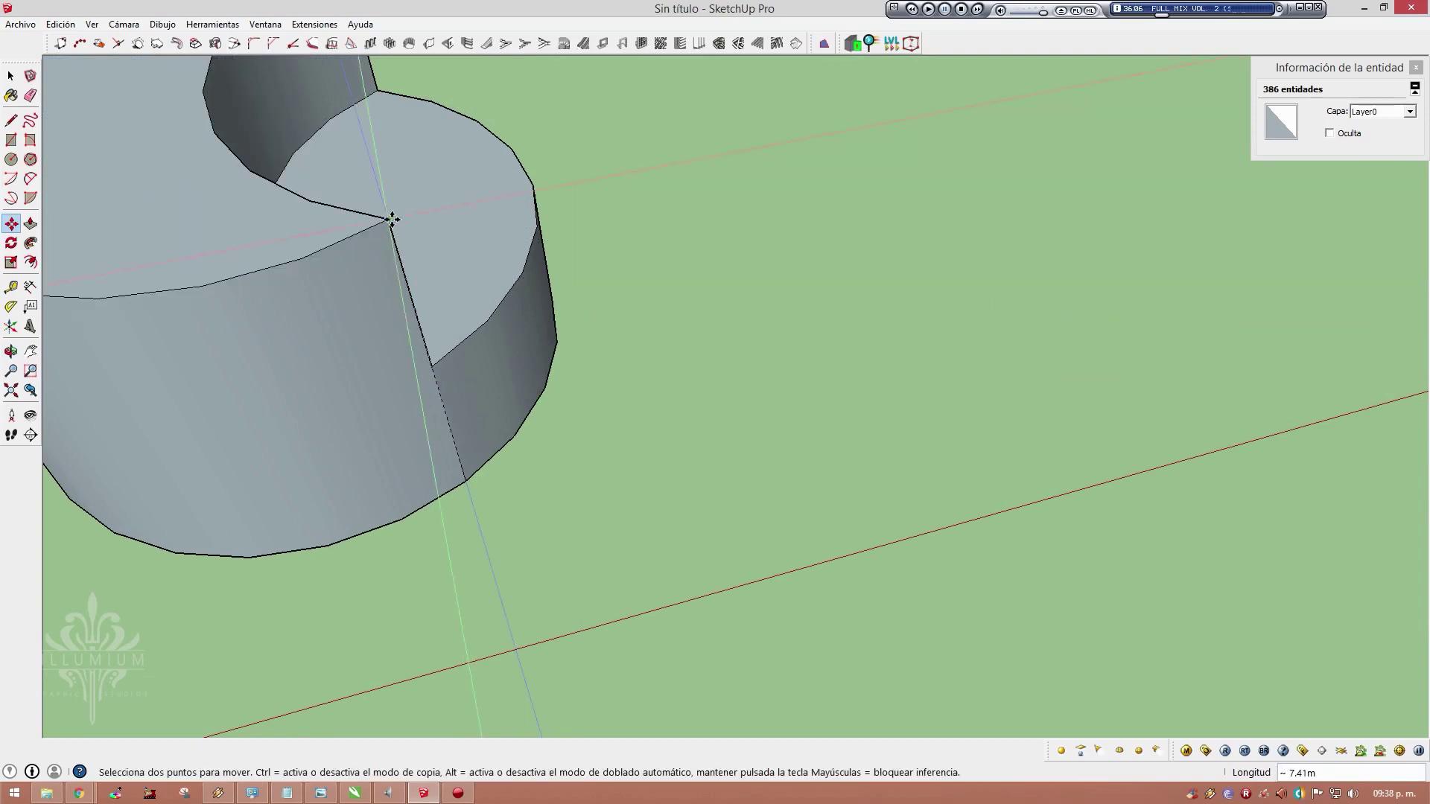
mouse_move(383, 217)
middle_down()
mouse_move(399, 313)
mouse_move(415, 319)
mouse_move(656, 192)
mouse_move(249, 303)
mouse_move(387, 444)
mouse_move(812, 456)
mouse_move(789, 534)
mouse_move(769, 345)
mouse_move(683, 484)
middle_up()
scroll(383, 469, down, 2)
scroll(683, 484, down, 3)
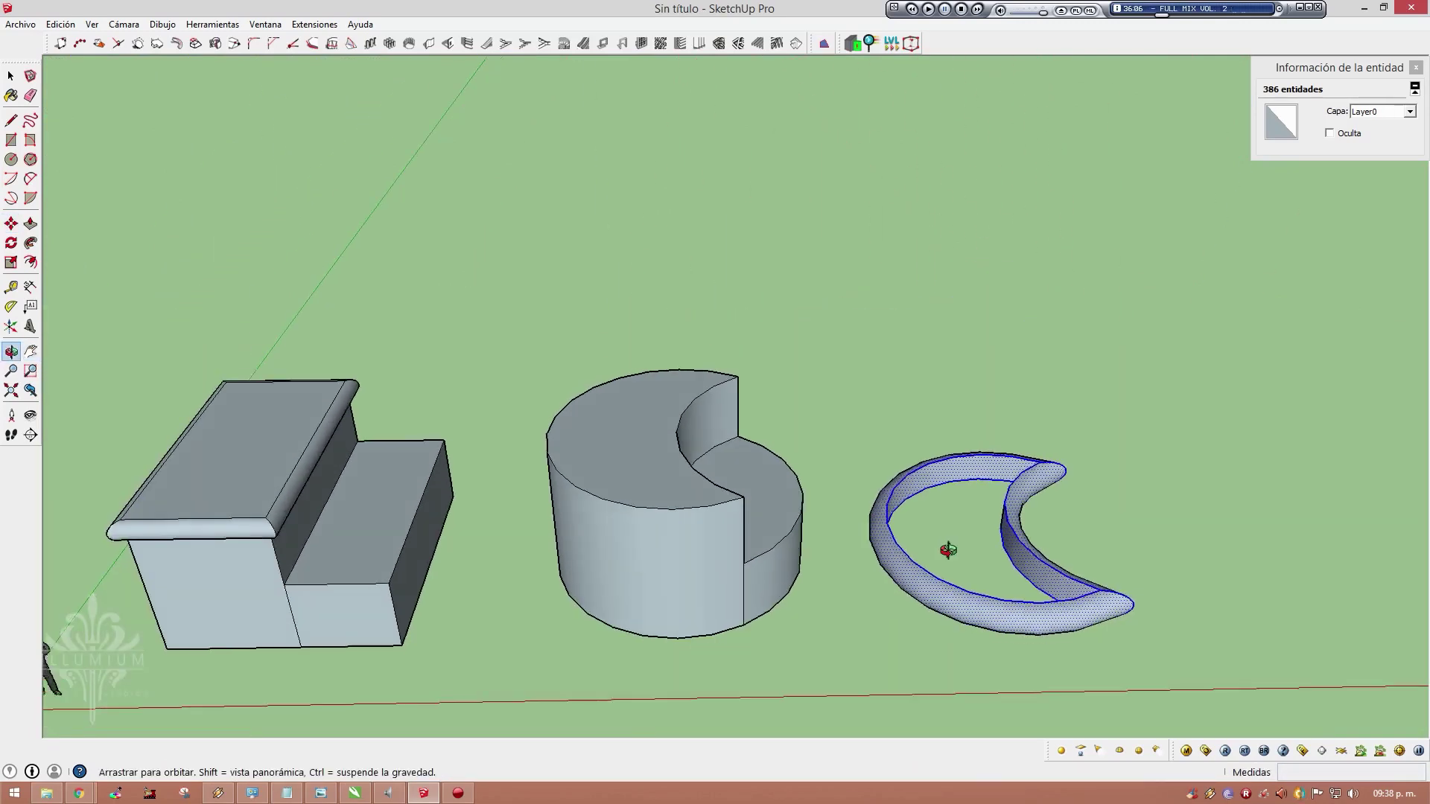
shift+middle_drag(948, 550, 955, 578)
Move the rim onto the cylinder, snapping it exactly onto the top edge
key(m)
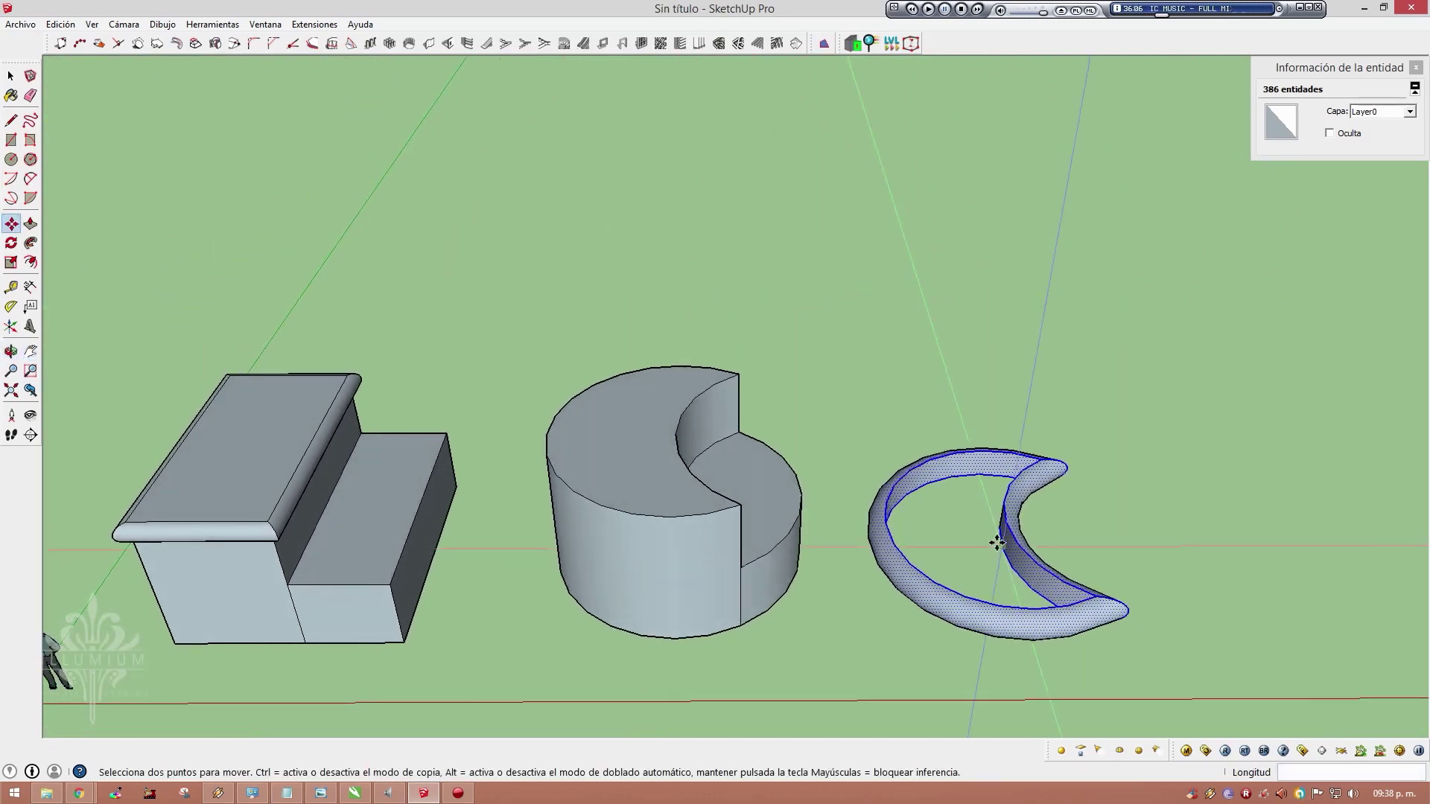
drag(1001, 547, 673, 445)
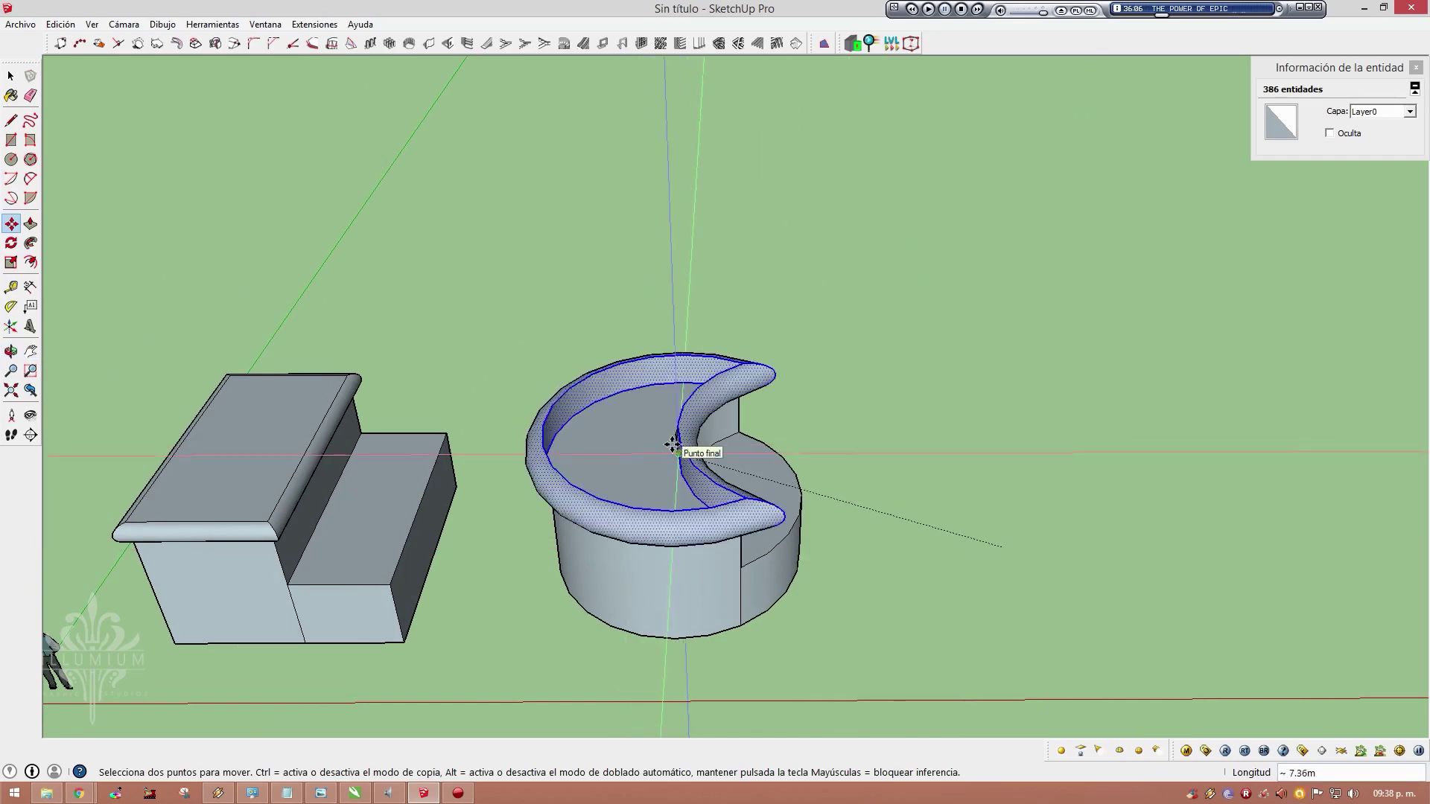
click(673, 445)
mouse_move(673, 447)
middle_down()
mouse_move(490, 412)
mouse_move(677, 437)
middle_up()
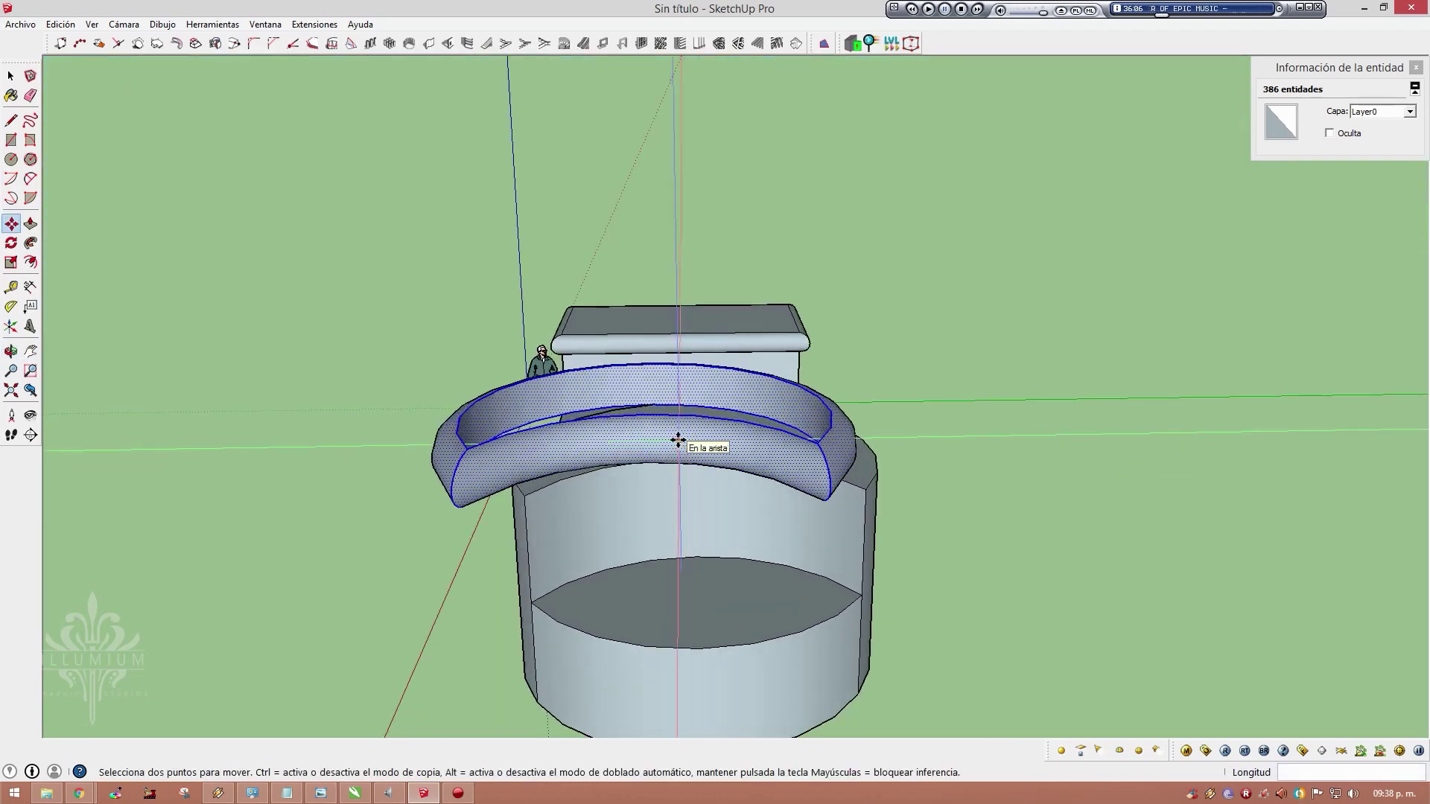
click(680, 440)
scroll(697, 456, down, 5)
mouse_move(878, 556)
middle_down()
mouse_move(1115, 623)
mouse_move(1047, 504)
mouse_move(817, 431)
mouse_move(772, 504)
middle_up()
scroll(1026, 499, up, 5)
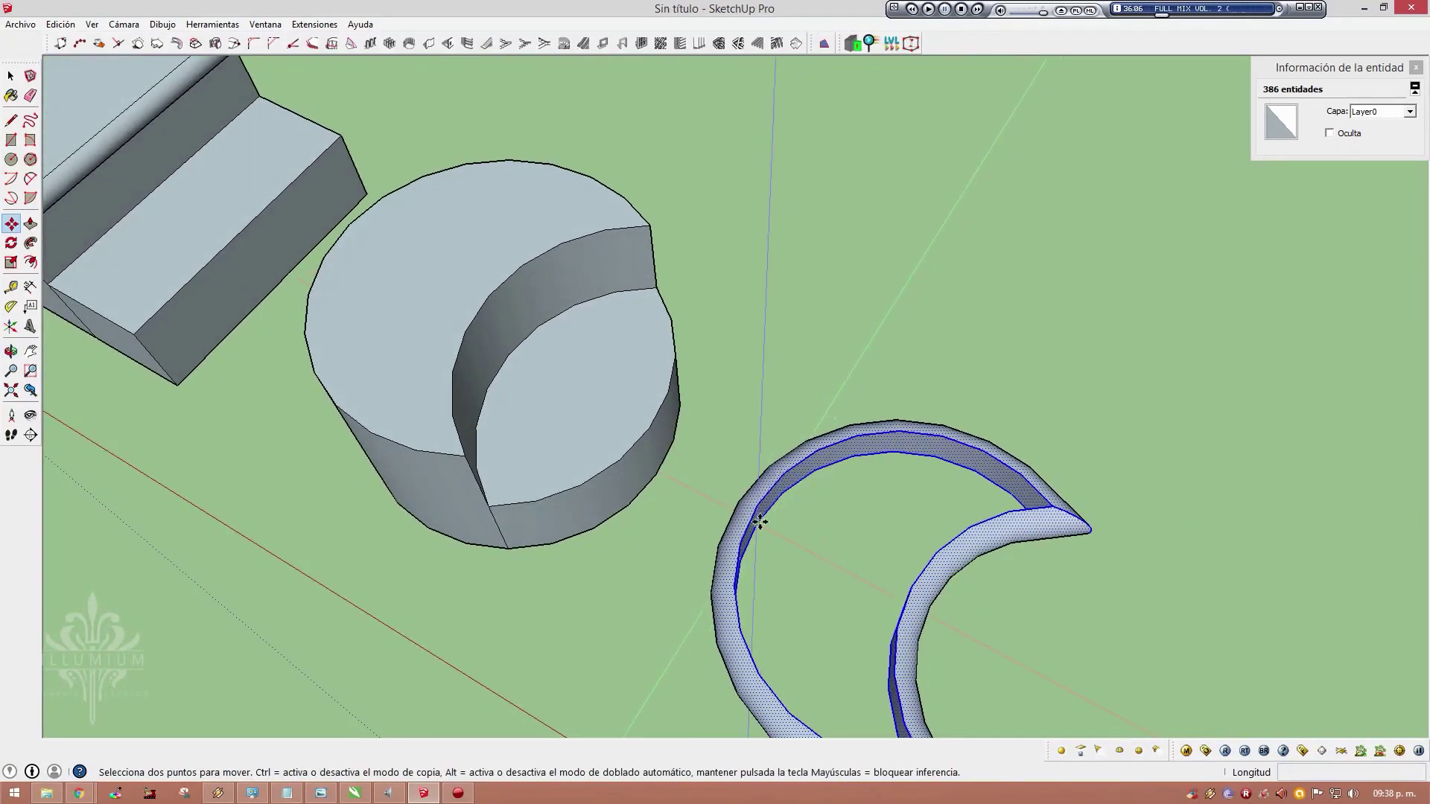
click(758, 525)
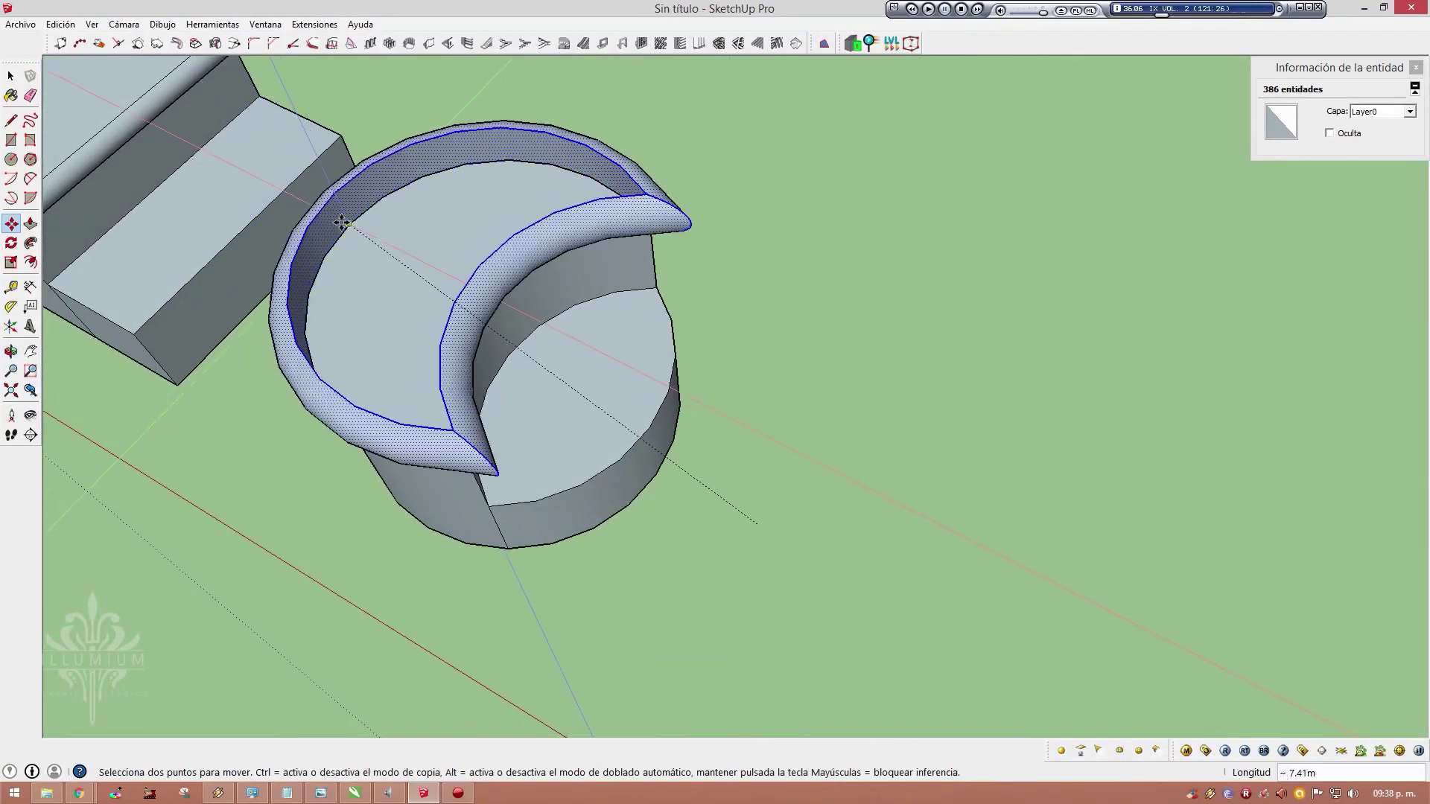
click(344, 223)
mouse_move(389, 288)
middle_down()
mouse_move(628, 105)
mouse_move(641, 159)
mouse_move(472, 155)
mouse_move(521, 395)
middle_up()
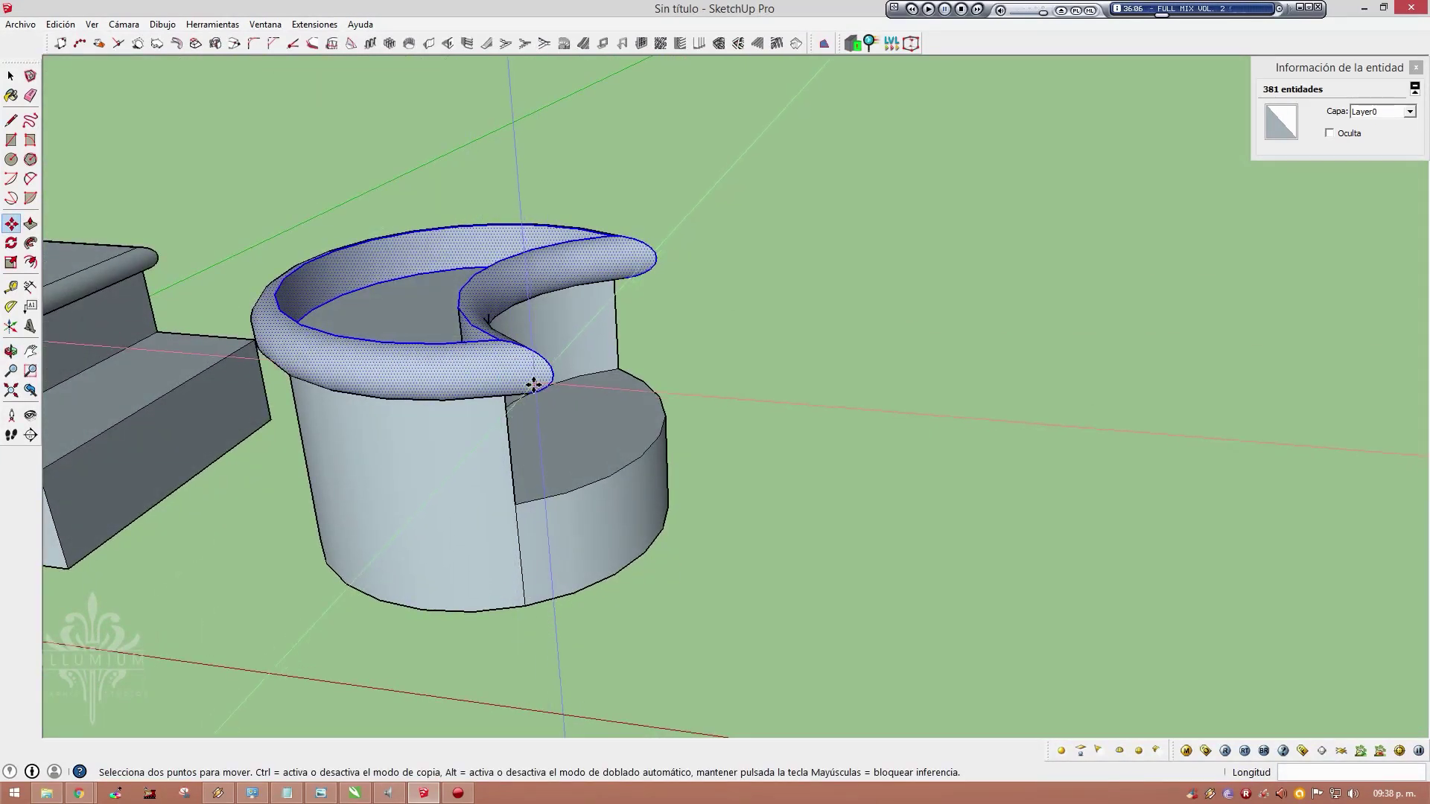
Sink the face inside the rim by the same -0.67 m depth to form the seat
key(space)
click(456, 324)
key(p)
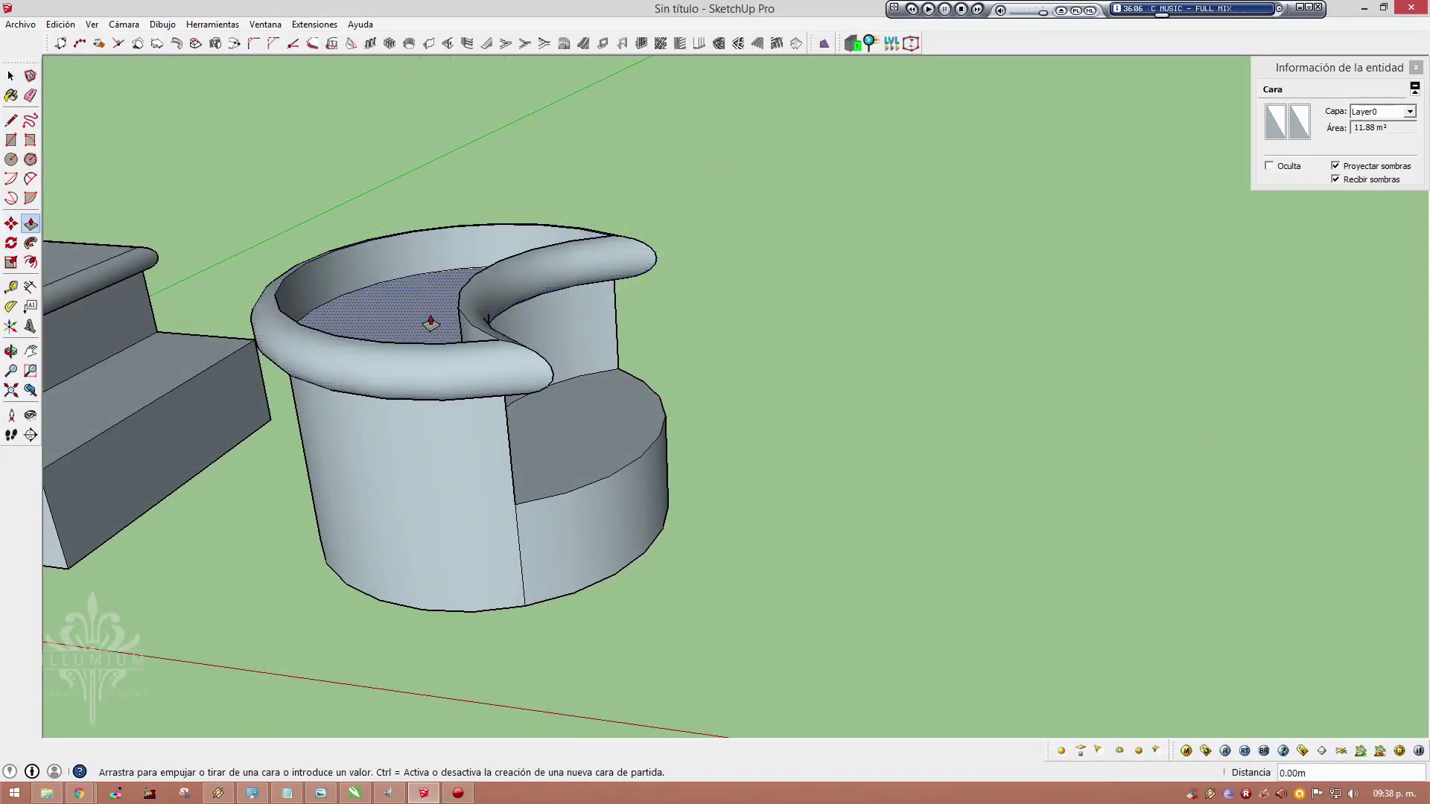
double_click(460, 316)
Orbit and zoom around the seat to inspect the rim and hollow cylinder
mouse_move(439, 322)
middle_down()
mouse_move(224, 318)
mouse_move(753, 369)
mouse_move(649, 237)
middle_up()
drag(649, 237, 1207, 479)
scroll(728, 275, up, 3)
key(f)
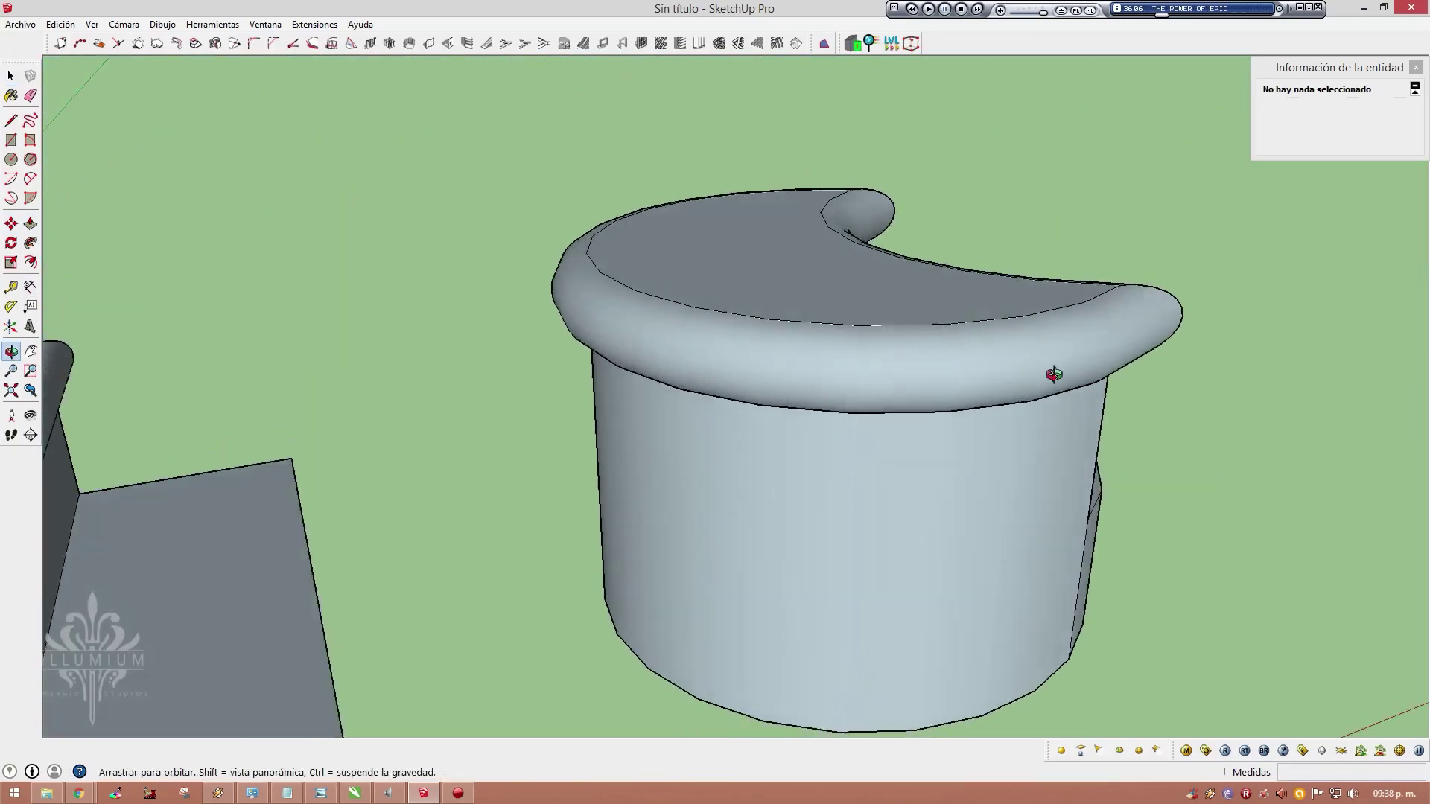
mouse_move(858, 223)
mouse_down()
mouse_move(479, 312)
mouse_move(616, 373)
mouse_move(606, 293)
mouse_move(557, 266)
mouse_move(999, 437)
mouse_up()
key(space)
scroll(770, 356, down, 1)
scroll(770, 356, down, 3)
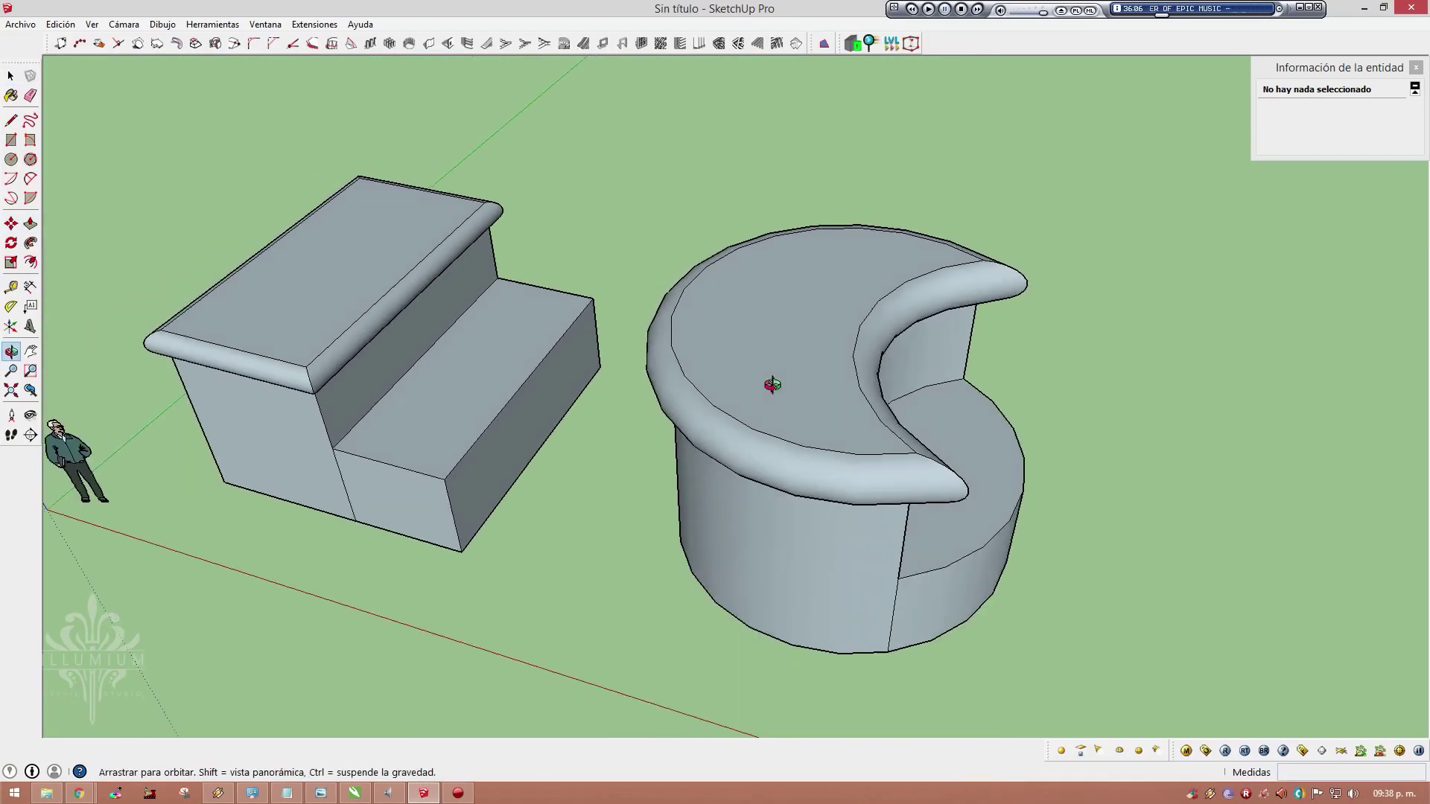
mouse_move(767, 383)
middle_down()
mouse_move(997, 557)
mouse_move(355, 291)
mouse_move(626, 386)
mouse_move(874, 301)
mouse_move(706, 408)
mouse_move(1071, 416)
mouse_move(664, 310)
mouse_move(990, 415)
mouse_move(999, 472)
mouse_move(894, 495)
mouse_move(967, 488)
mouse_move(989, 504)
mouse_move(990, 437)
mouse_move(743, 409)
mouse_move(744, 444)
mouse_move(826, 471)
mouse_move(959, 428)
mouse_move(1156, 516)
middle_up()
Check the seat face's area, delete the crescent seat, and select the step block
click(987, 443)
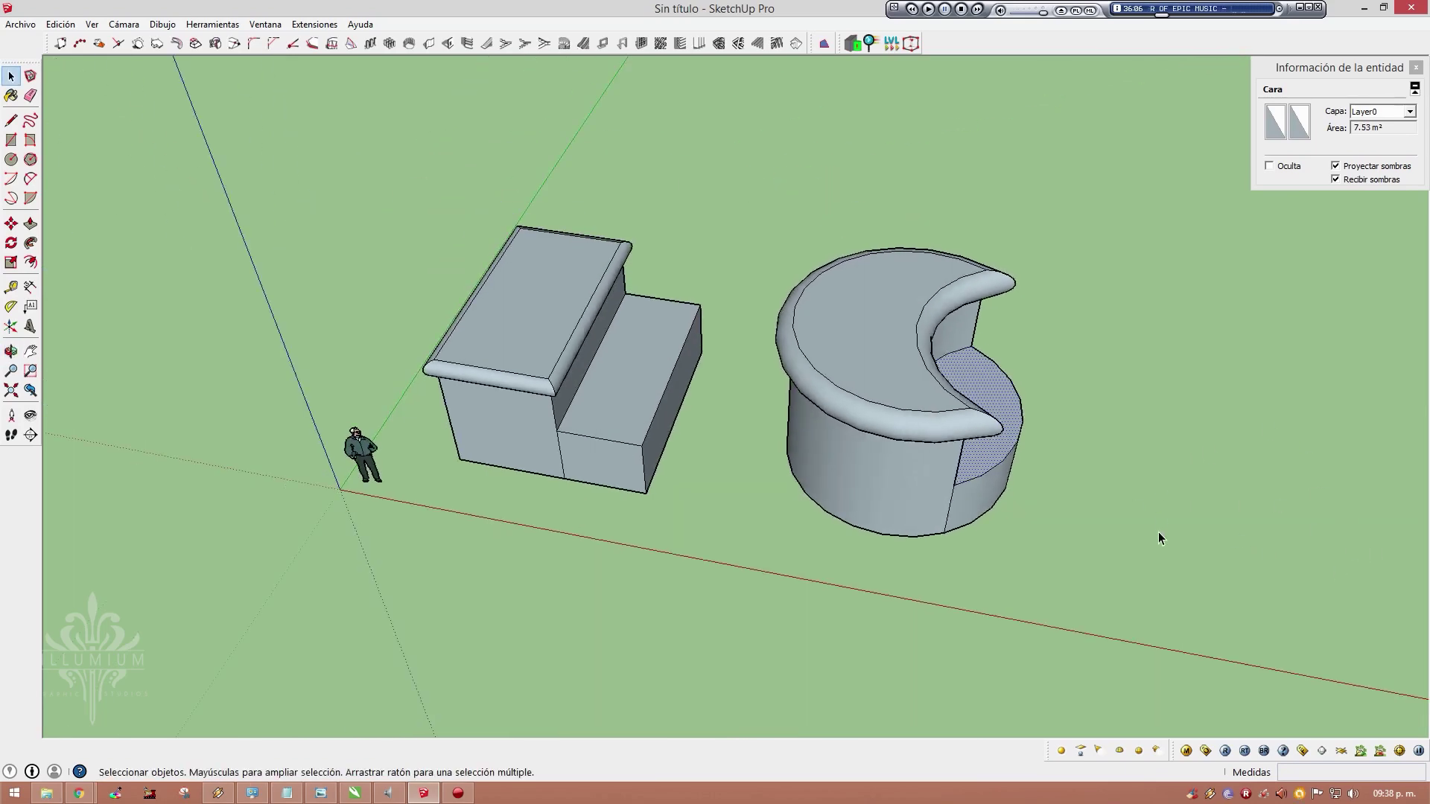
mouse_move(960, 366)
middle_down()
mouse_move(595, 182)
mouse_move(753, 404)
middle_up()
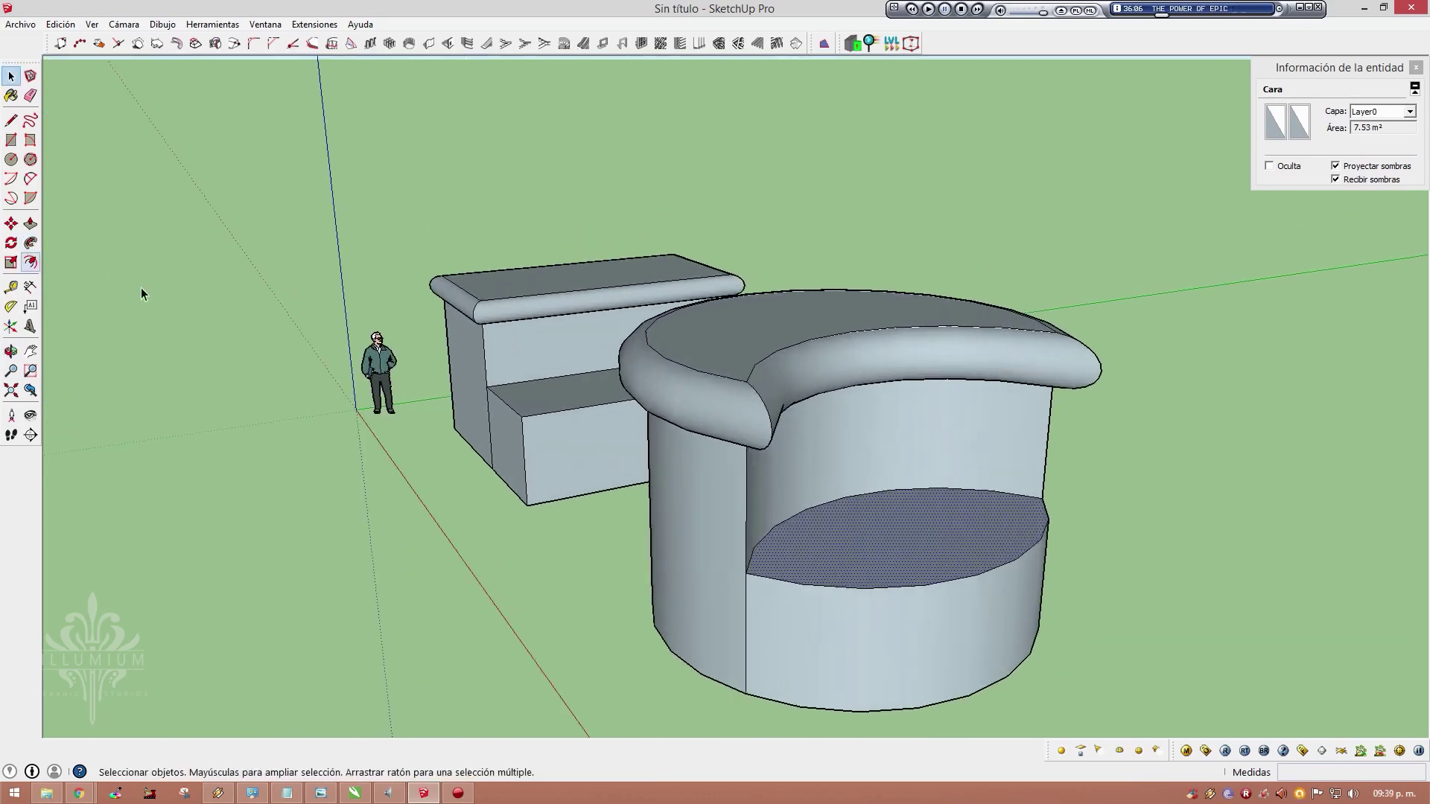
middle_drag(597, 386, 1101, 637)
scroll(839, 453, down, 3)
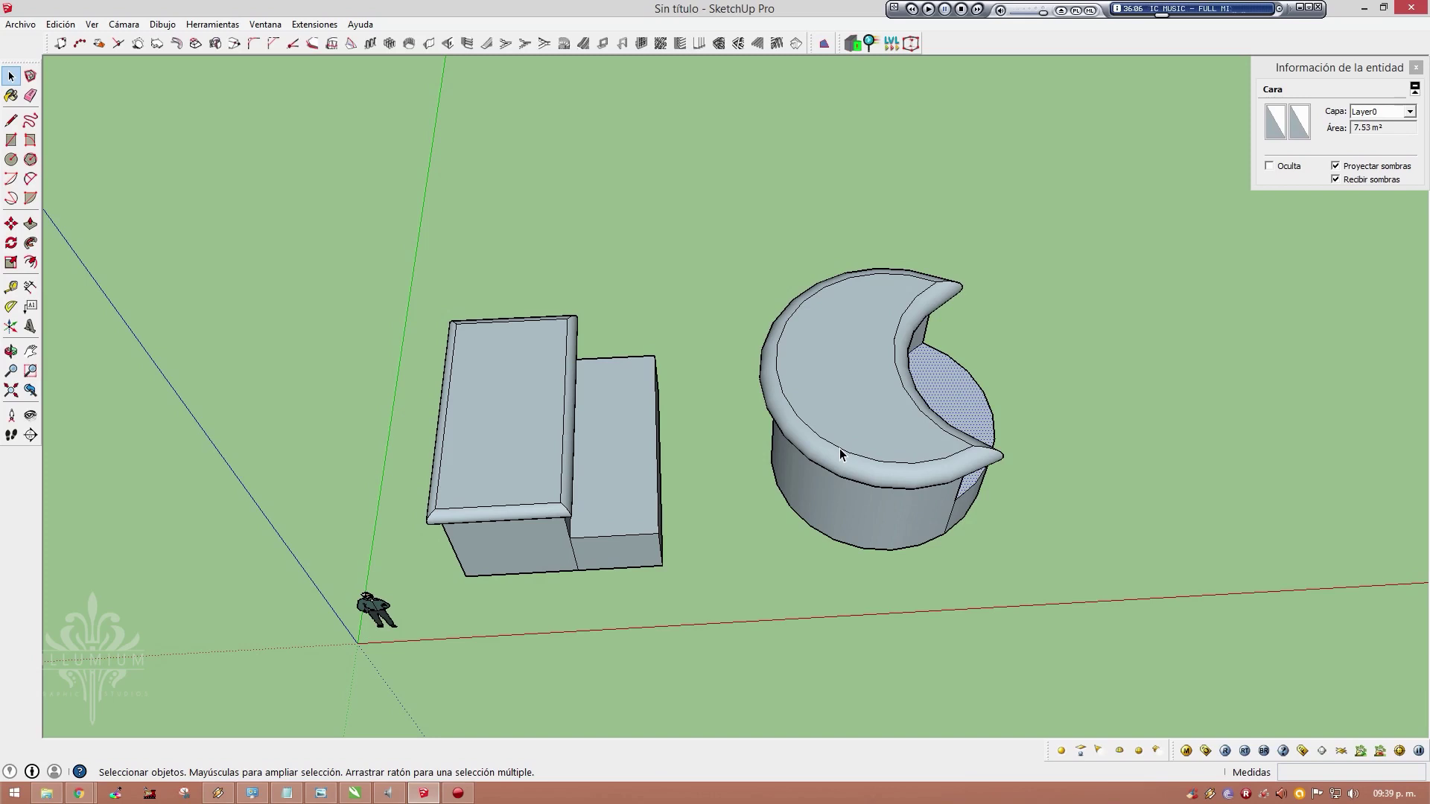
mouse_move(858, 433)
middle_down()
mouse_move(847, 358)
mouse_move(819, 374)
middle_up()
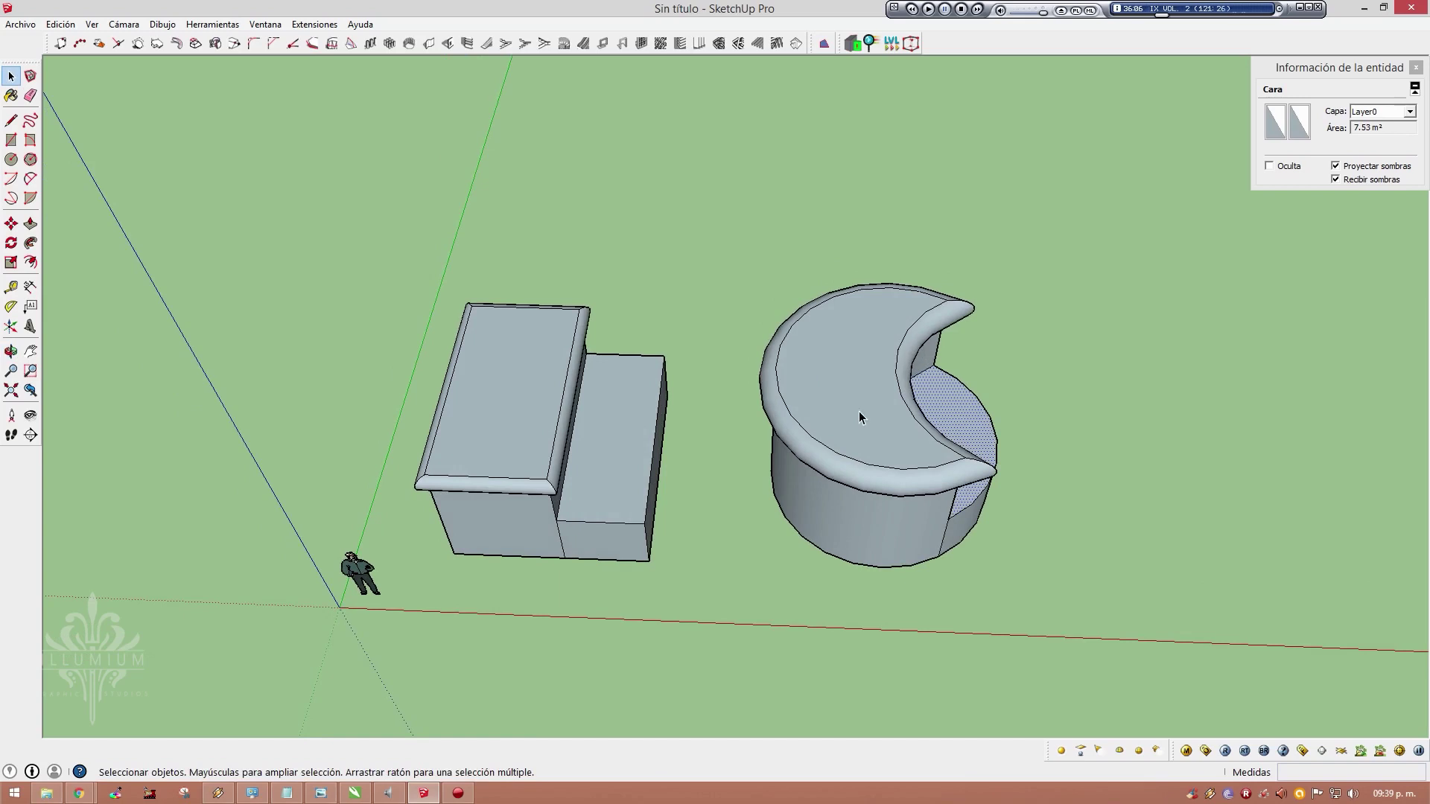
drag(741, 261, 724, 249)
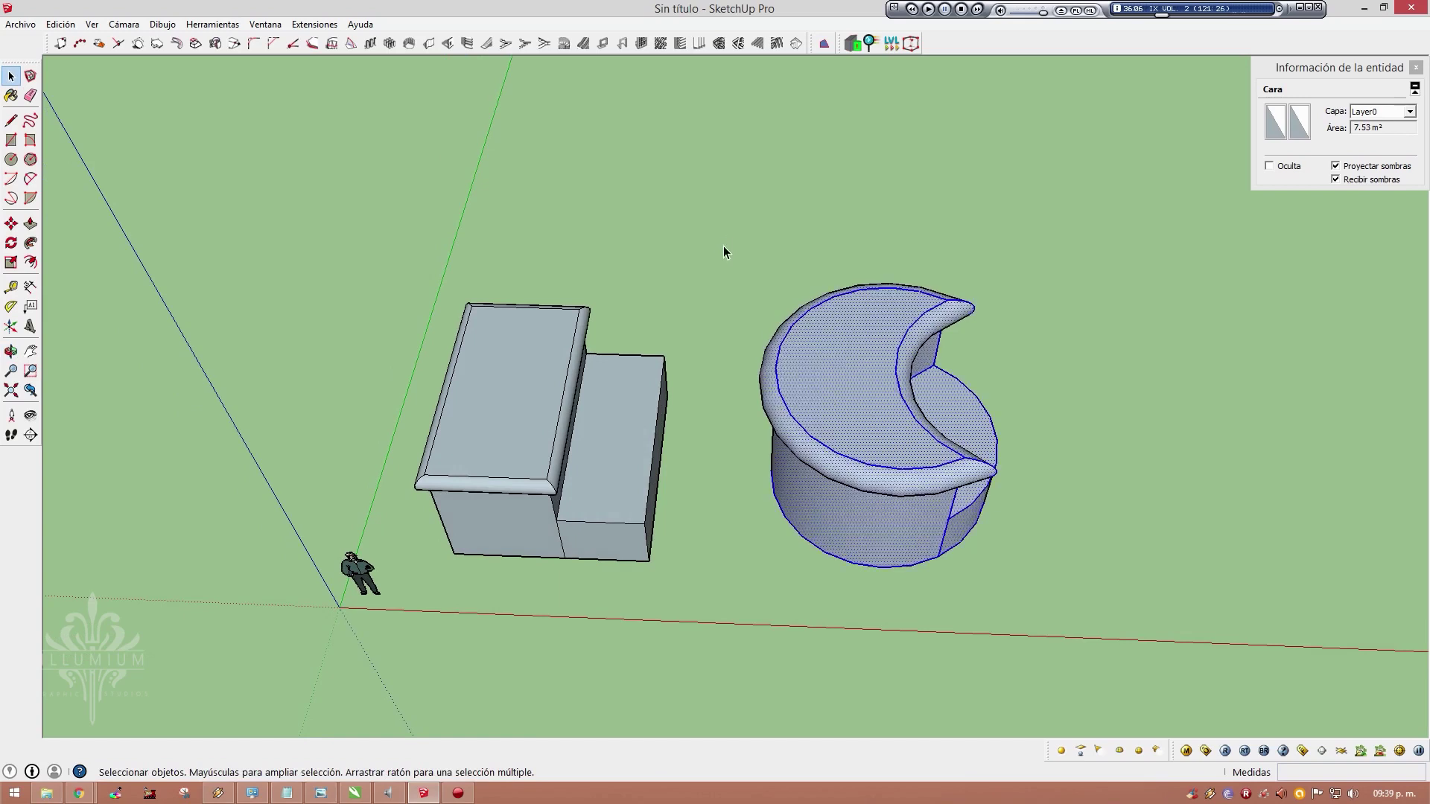
key(Delete)
drag(745, 594, 422, 277)
Delete the step block and draw a 35 m² rectangle on the ground
key(Delete)
key(r)
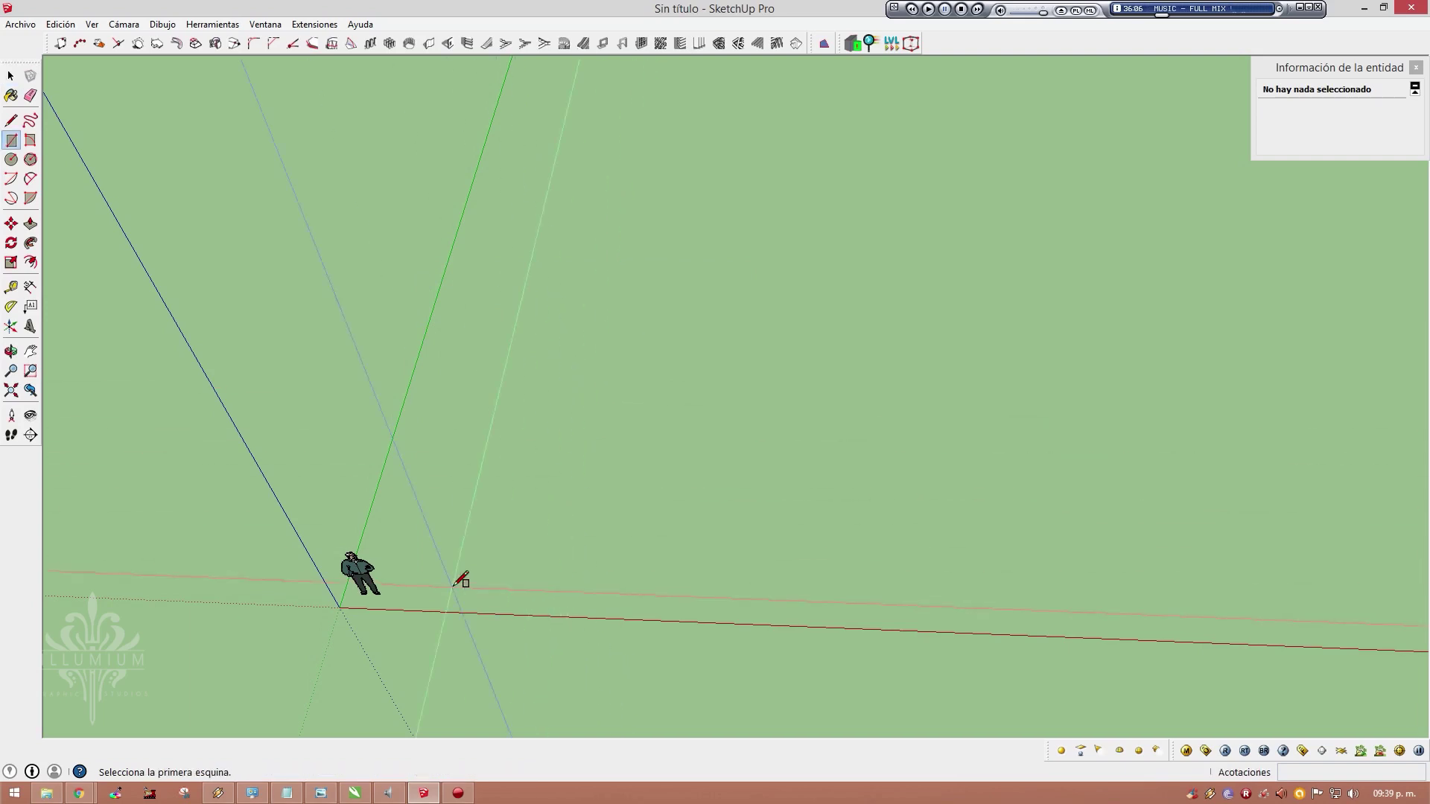
click(512, 613)
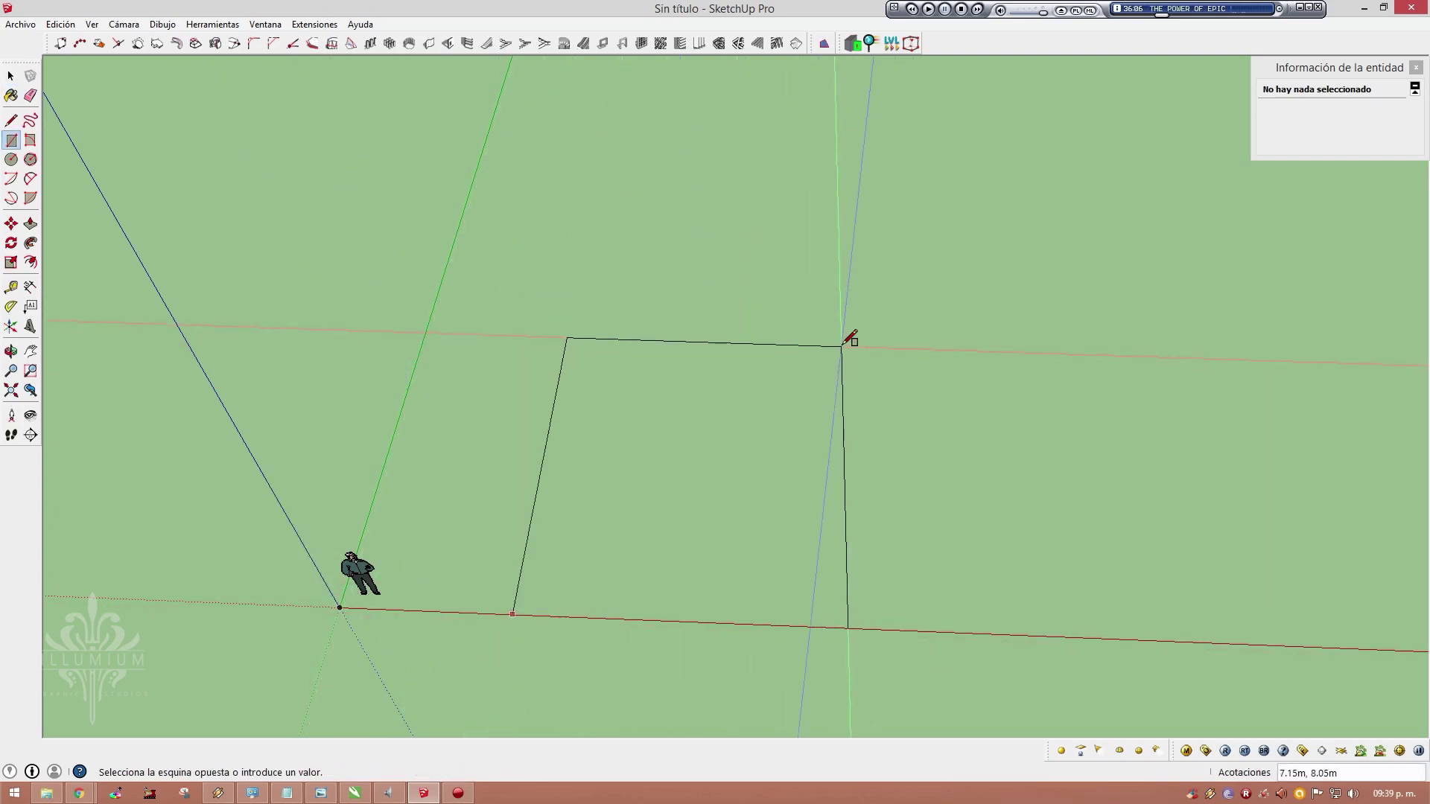
text(7,5)
key(Return)
Pan and orbit to bring the new rectangle into view and select its face
key(space)
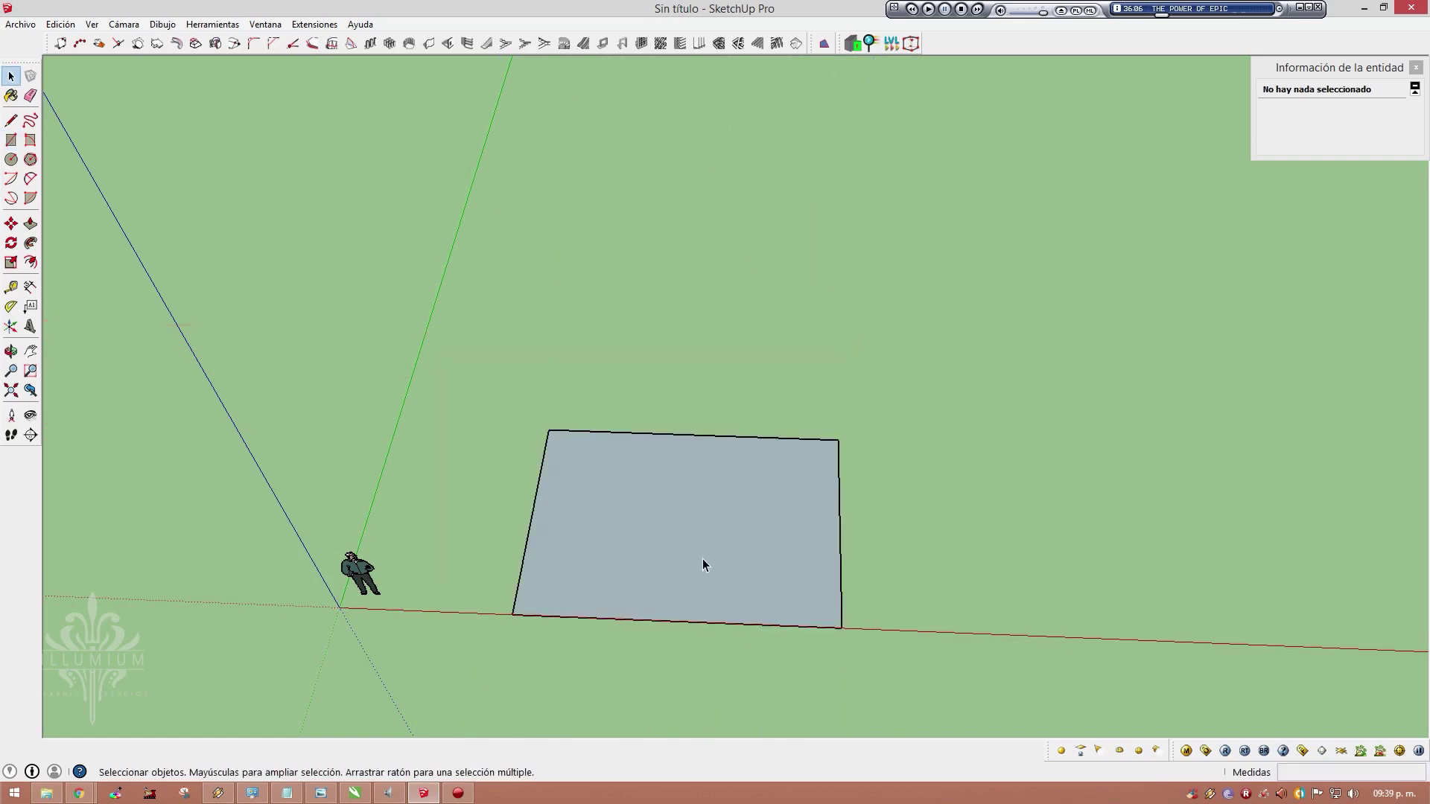
scroll(671, 581, up, 3)
key(h)
mouse_move(695, 541)
mouse_down()
mouse_move(766, 290)
mouse_move(734, 310)
mouse_move(753, 355)
mouse_up()
mouse_move(752, 355)
middle_down()
mouse_move(775, 300)
mouse_move(767, 316)
middle_up()
key(space)
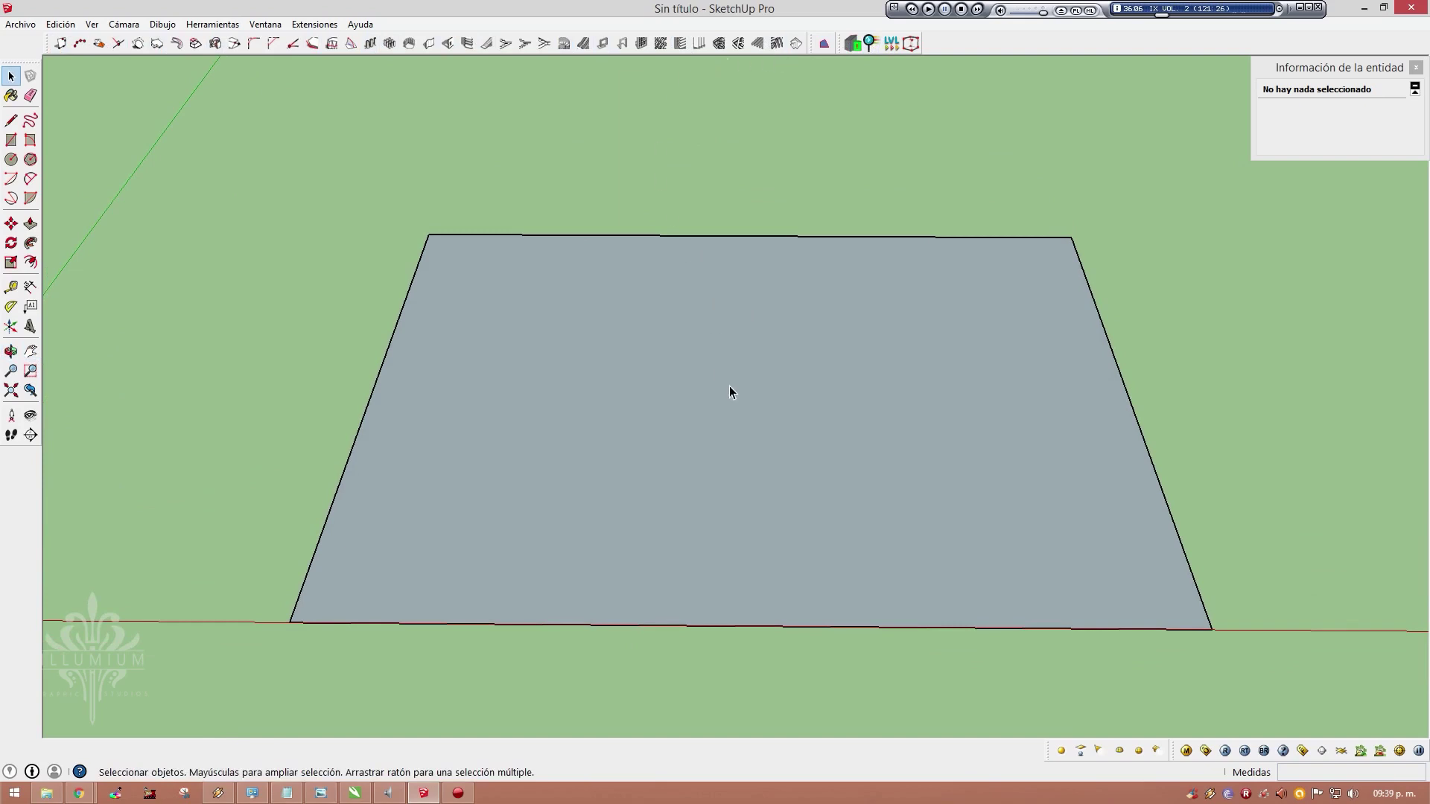
click(757, 399)
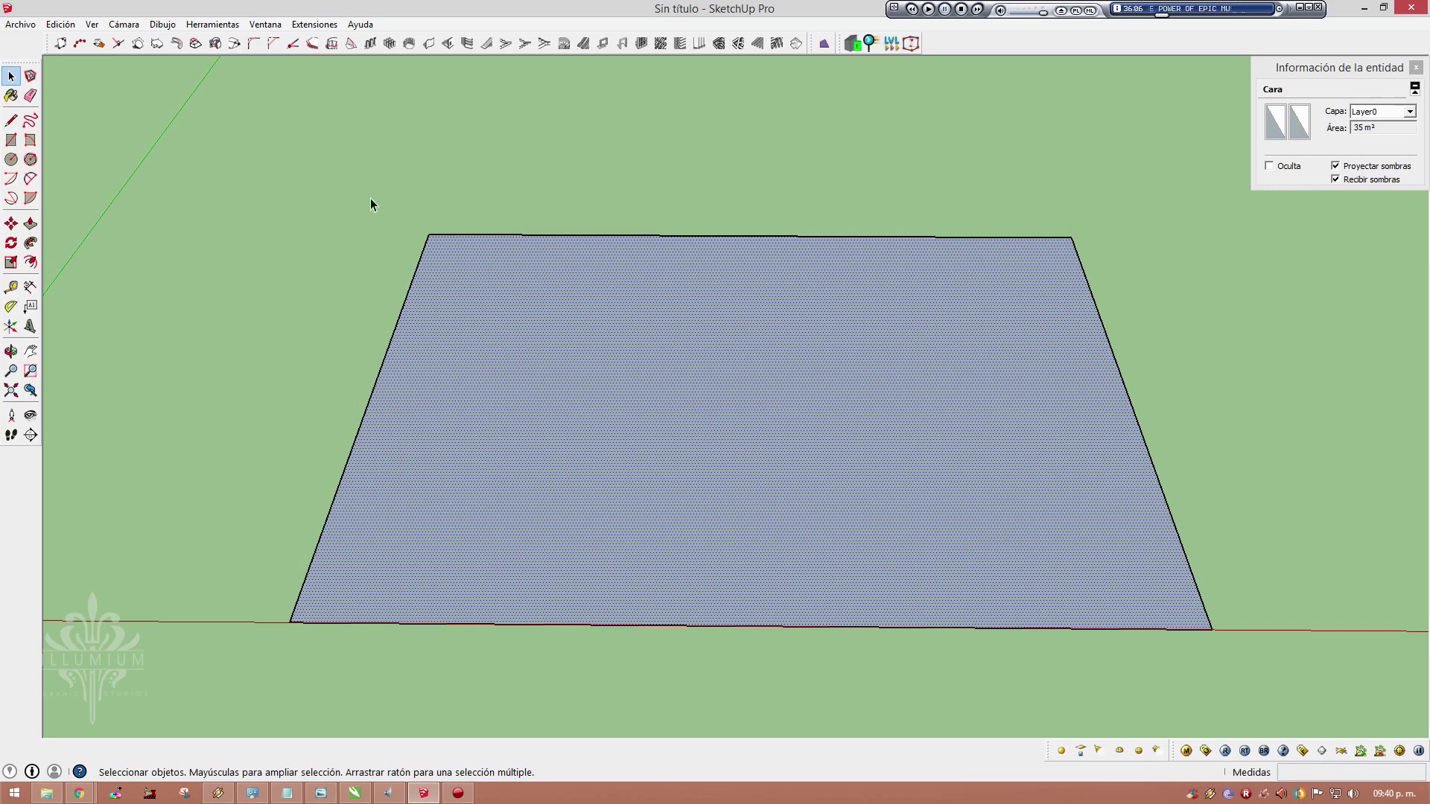
Offset the floor face's outline 0.2 m inward from its left edge
drag(217, 161, 1262, 664)
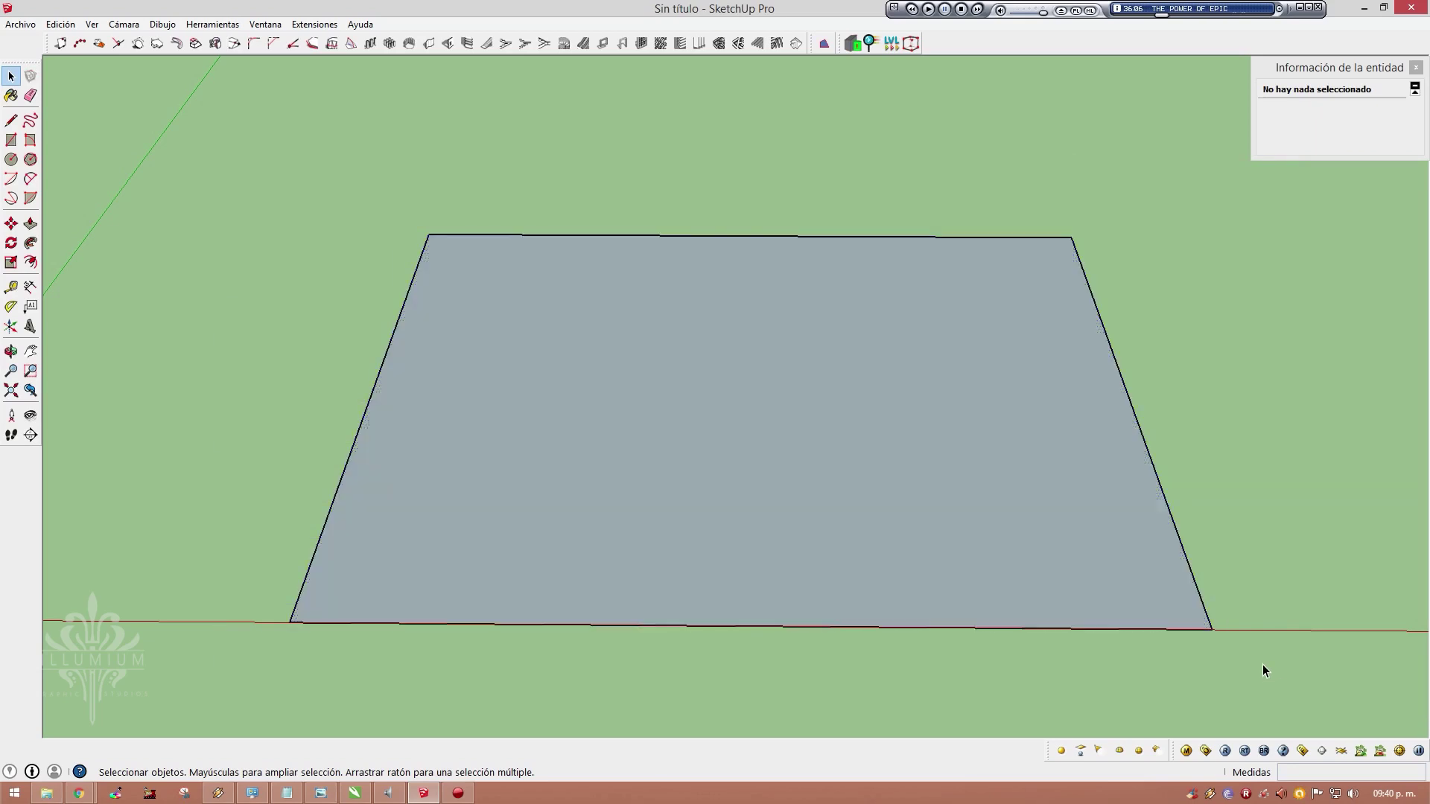
click(604, 405)
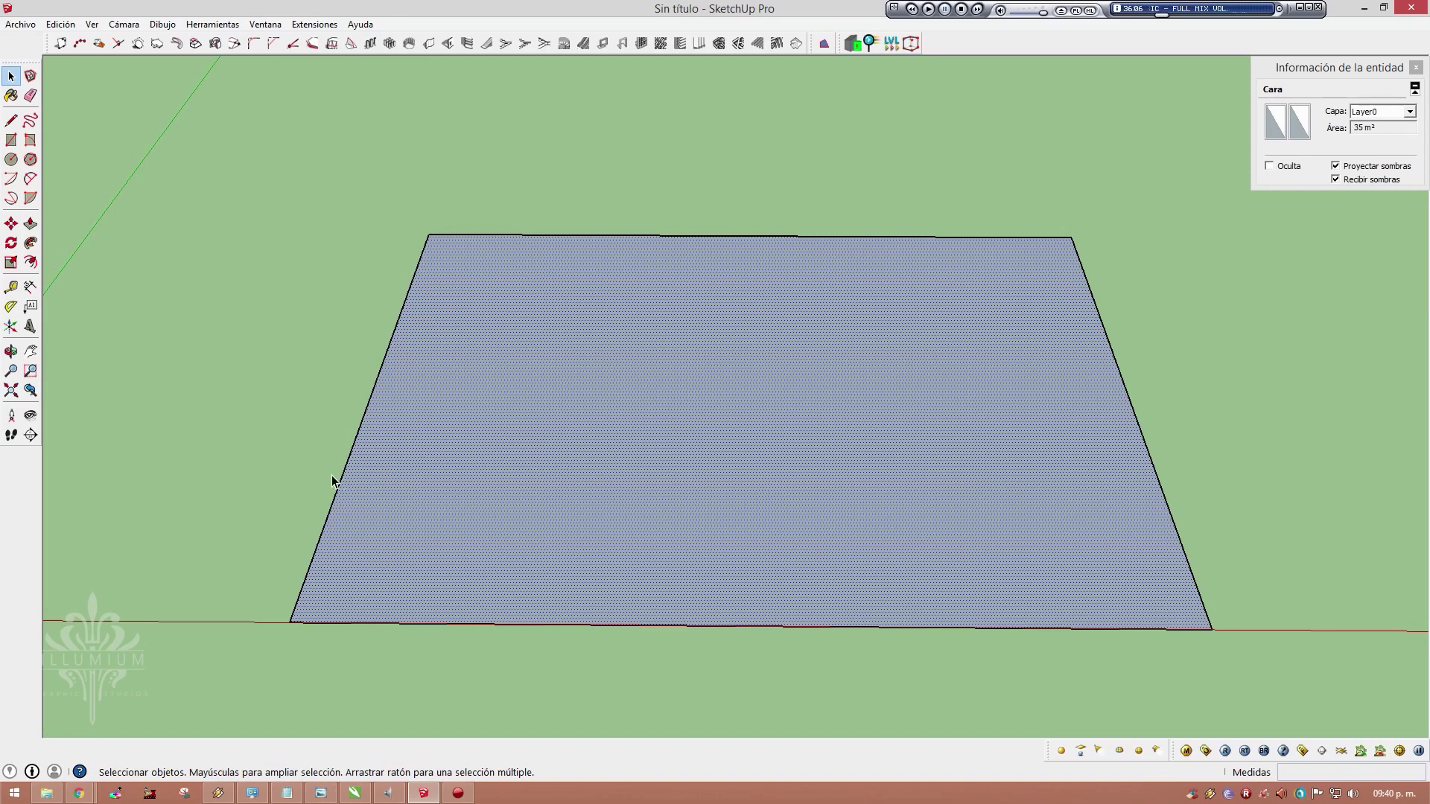
key(f)
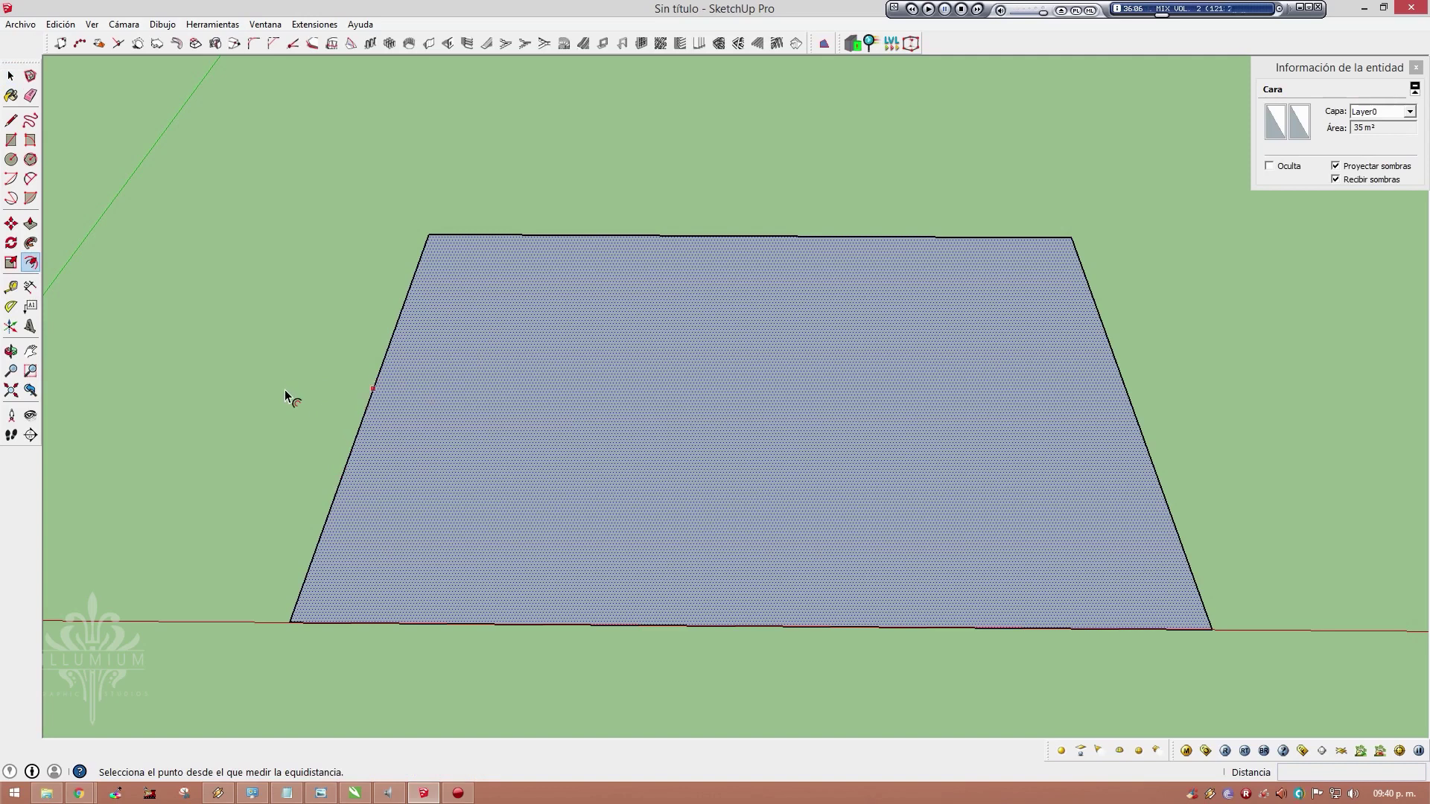
key(space)
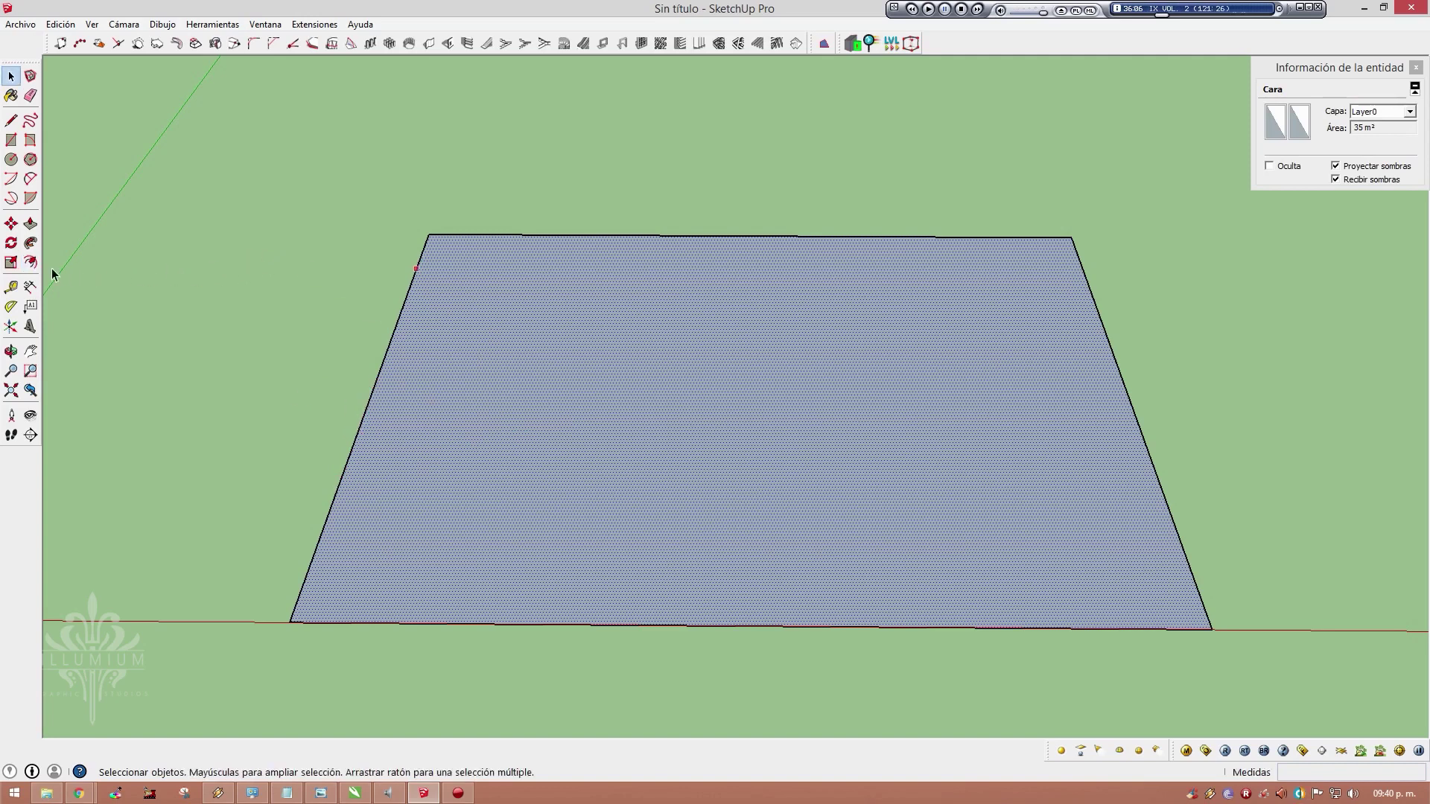
click(33, 264)
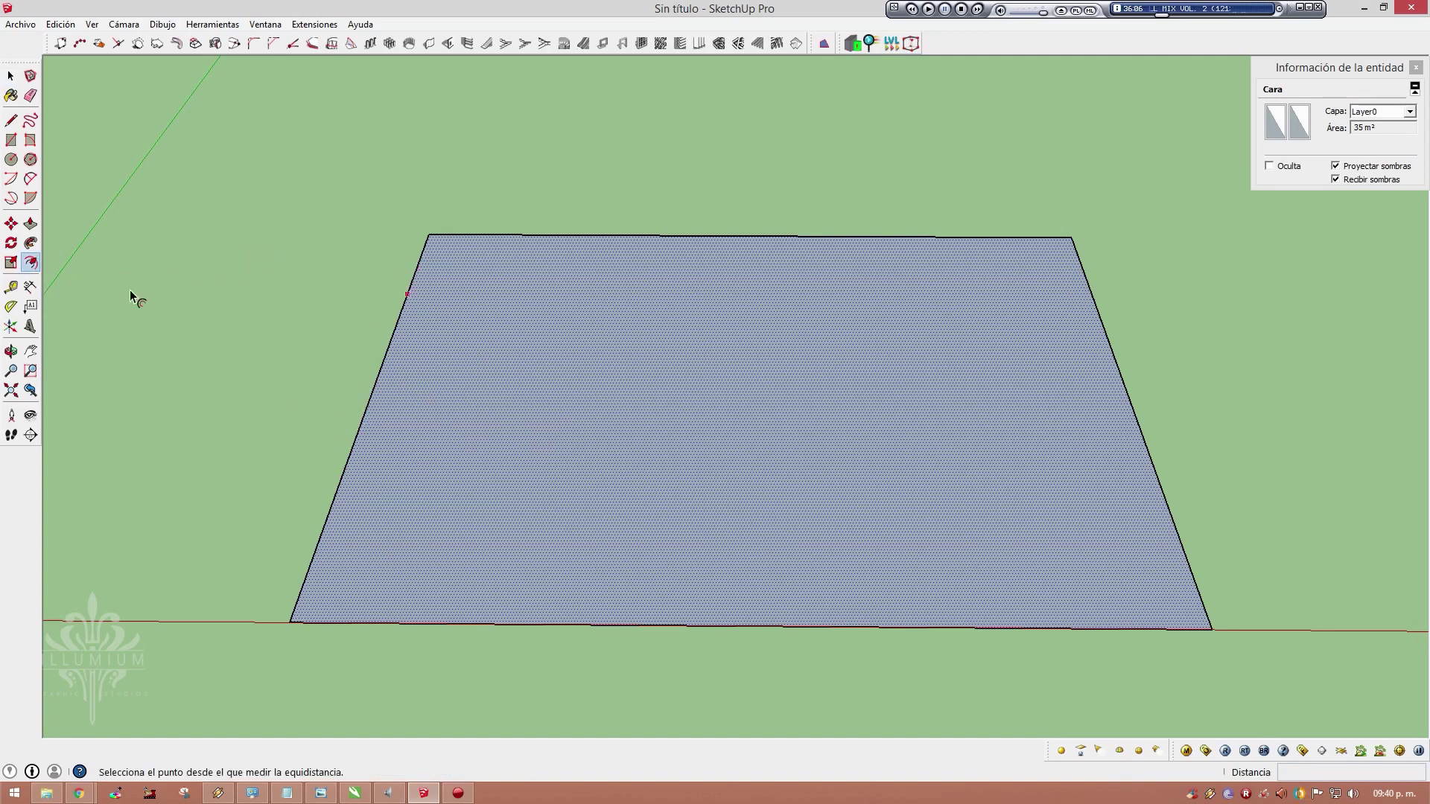
click(359, 432)
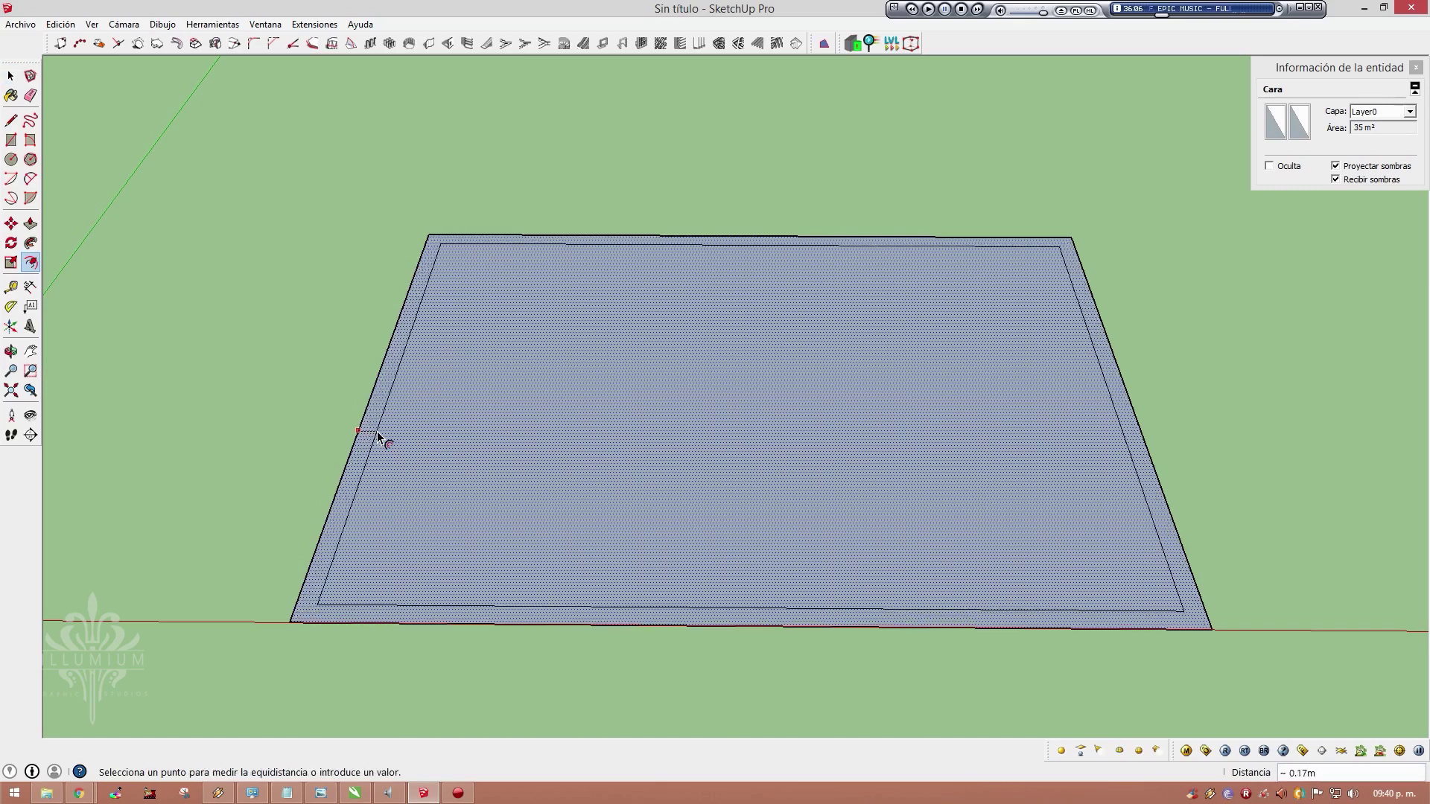
text(.2)
key(Return)
key(space)
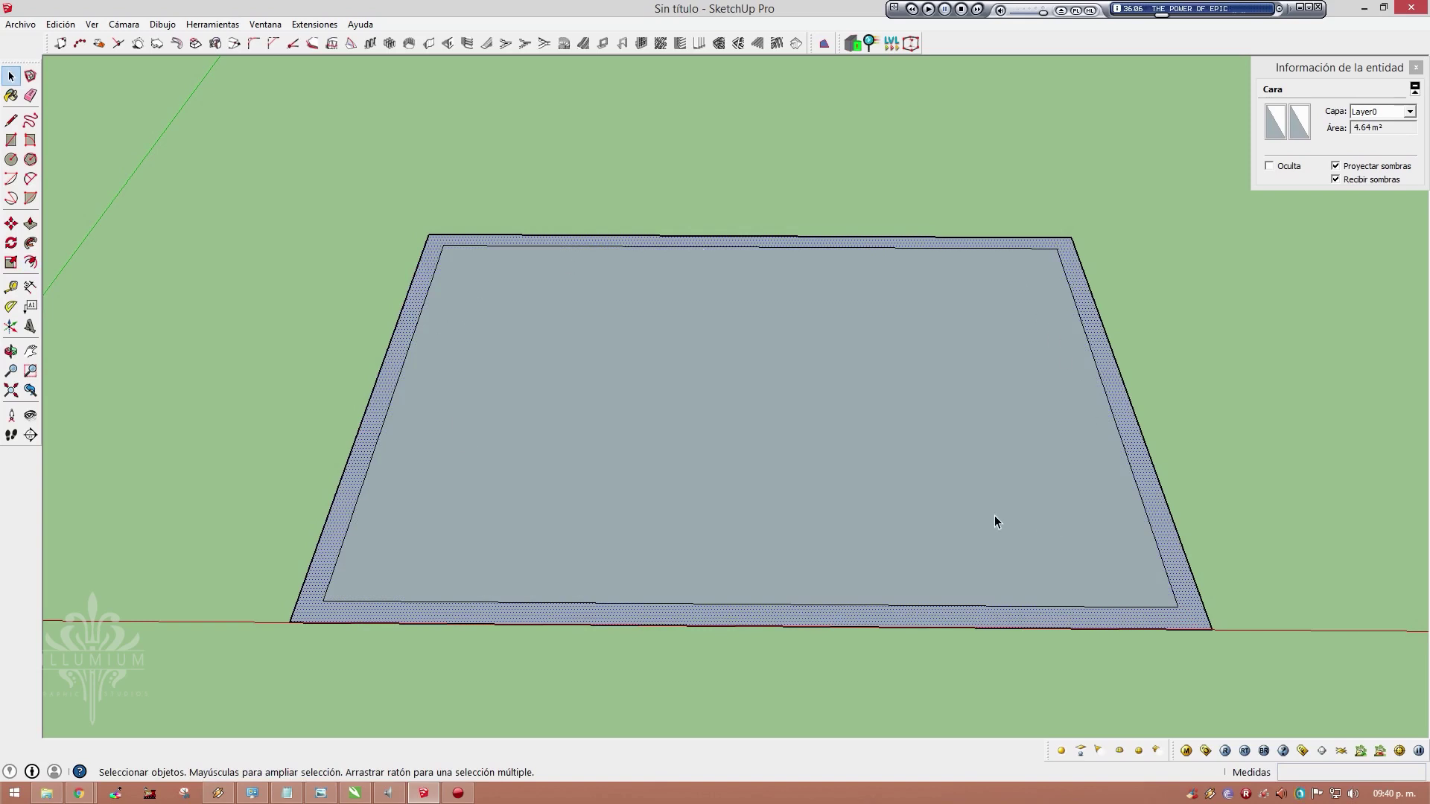
Pull the outer border ring up 3 m into walls
key(p)
click(1186, 581)
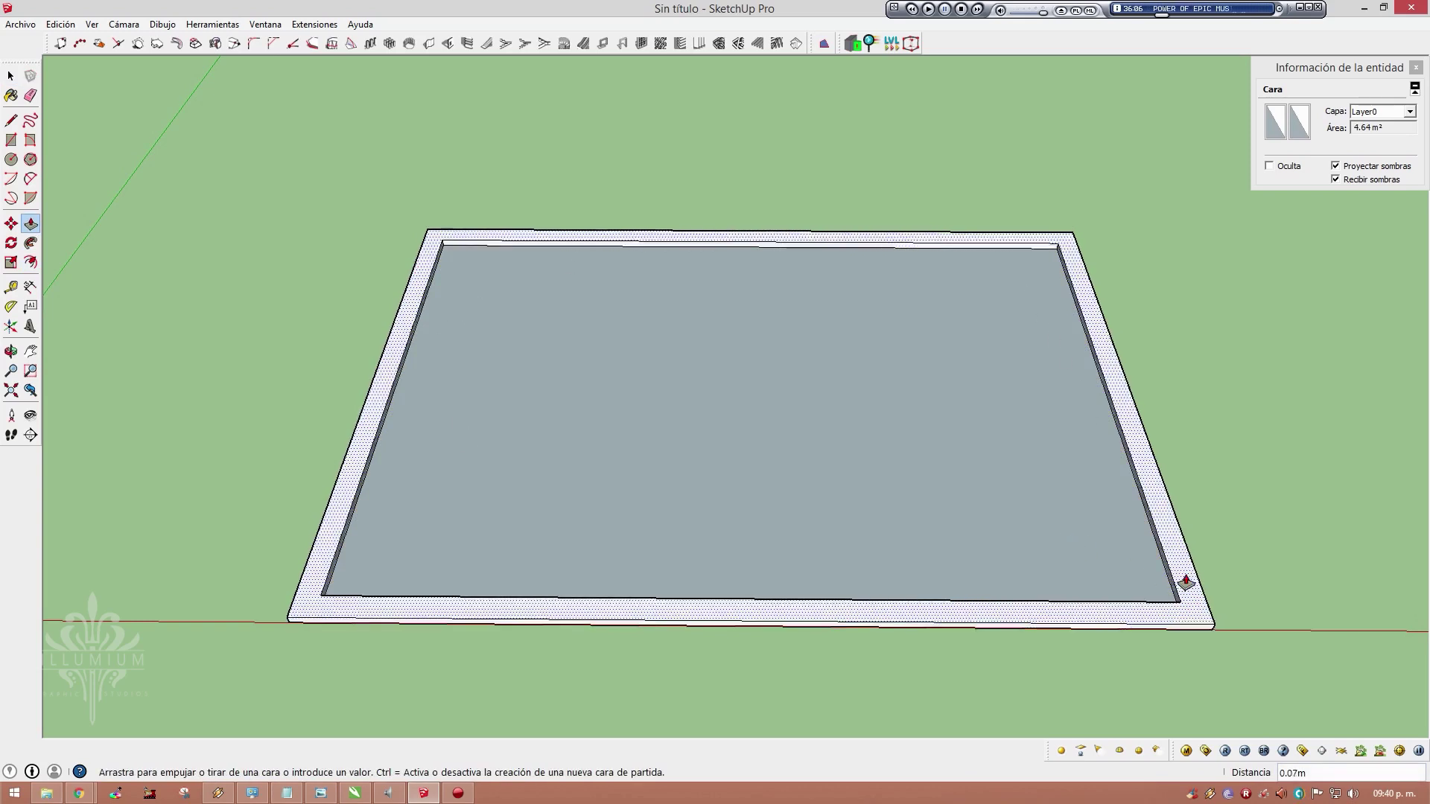
text(3)
key(Return)
key(space)
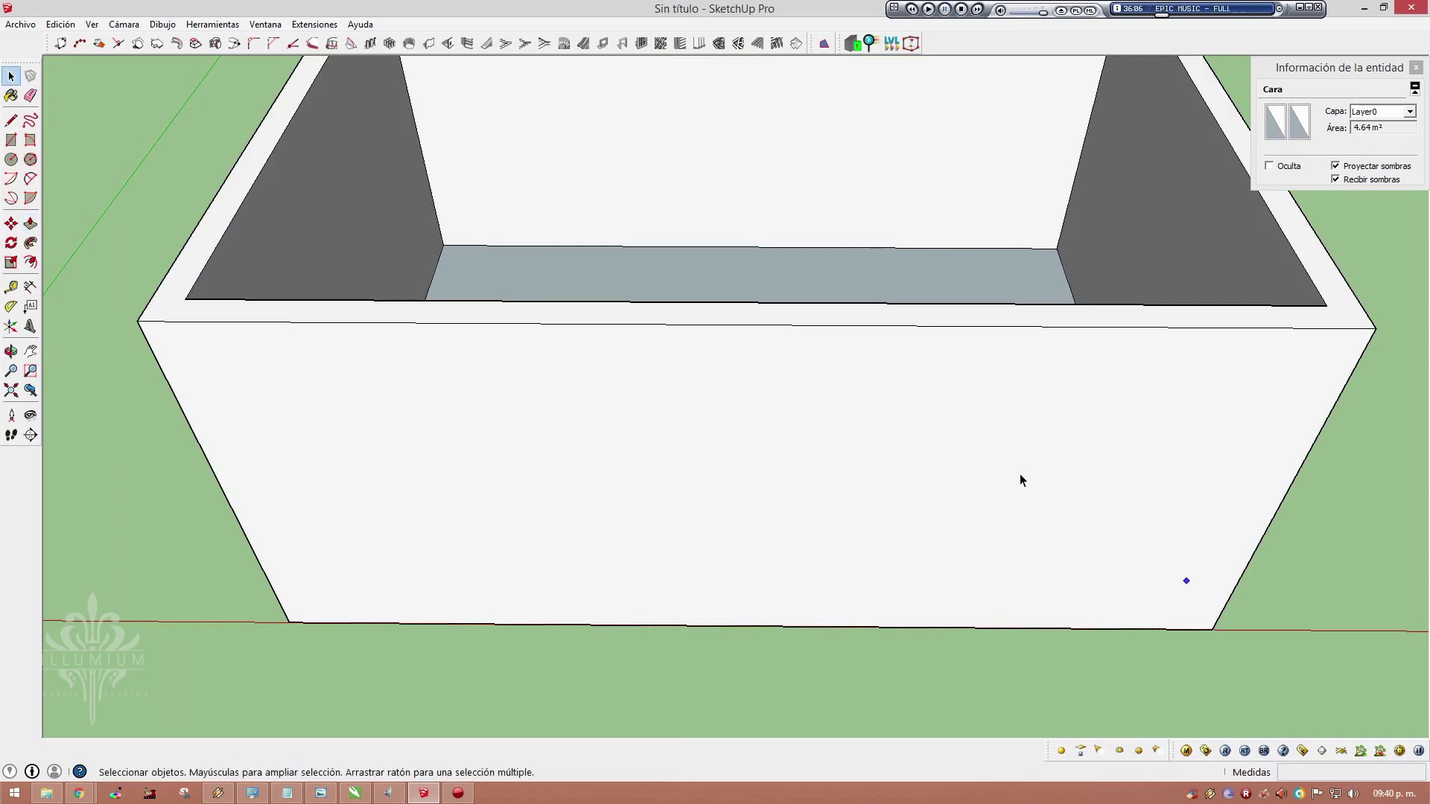
Orbit and zoom around the box to inspect the new walls
mouse_move(1021, 479)
middle_down()
mouse_move(442, 294)
mouse_move(951, 645)
middle_up()
scroll(708, 451, down, 5)
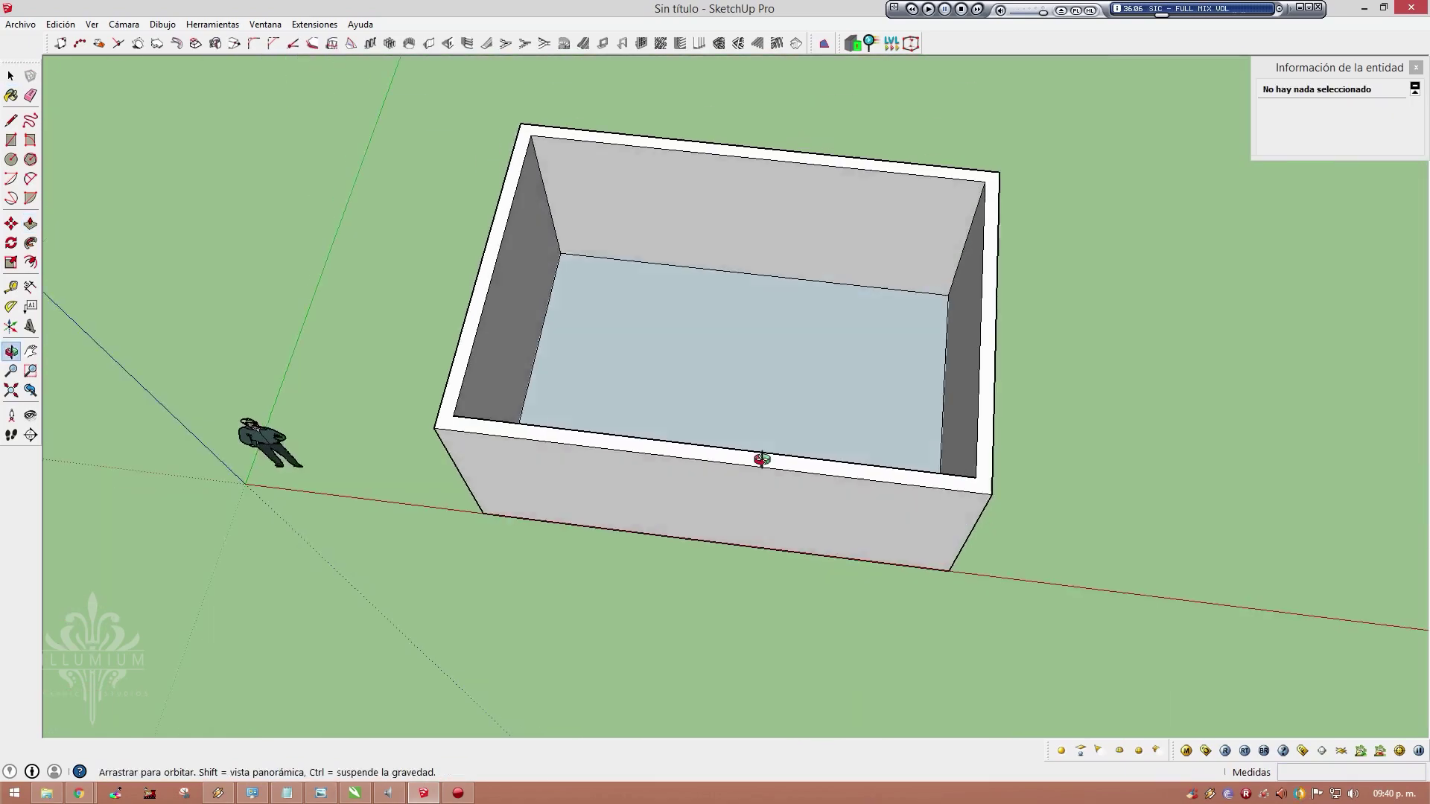
middle_drag(709, 451, 744, 381)
scroll(743, 381, up, 3)
mouse_move(836, 424)
middle_down()
mouse_move(479, 233)
mouse_move(1070, 352)
middle_up()
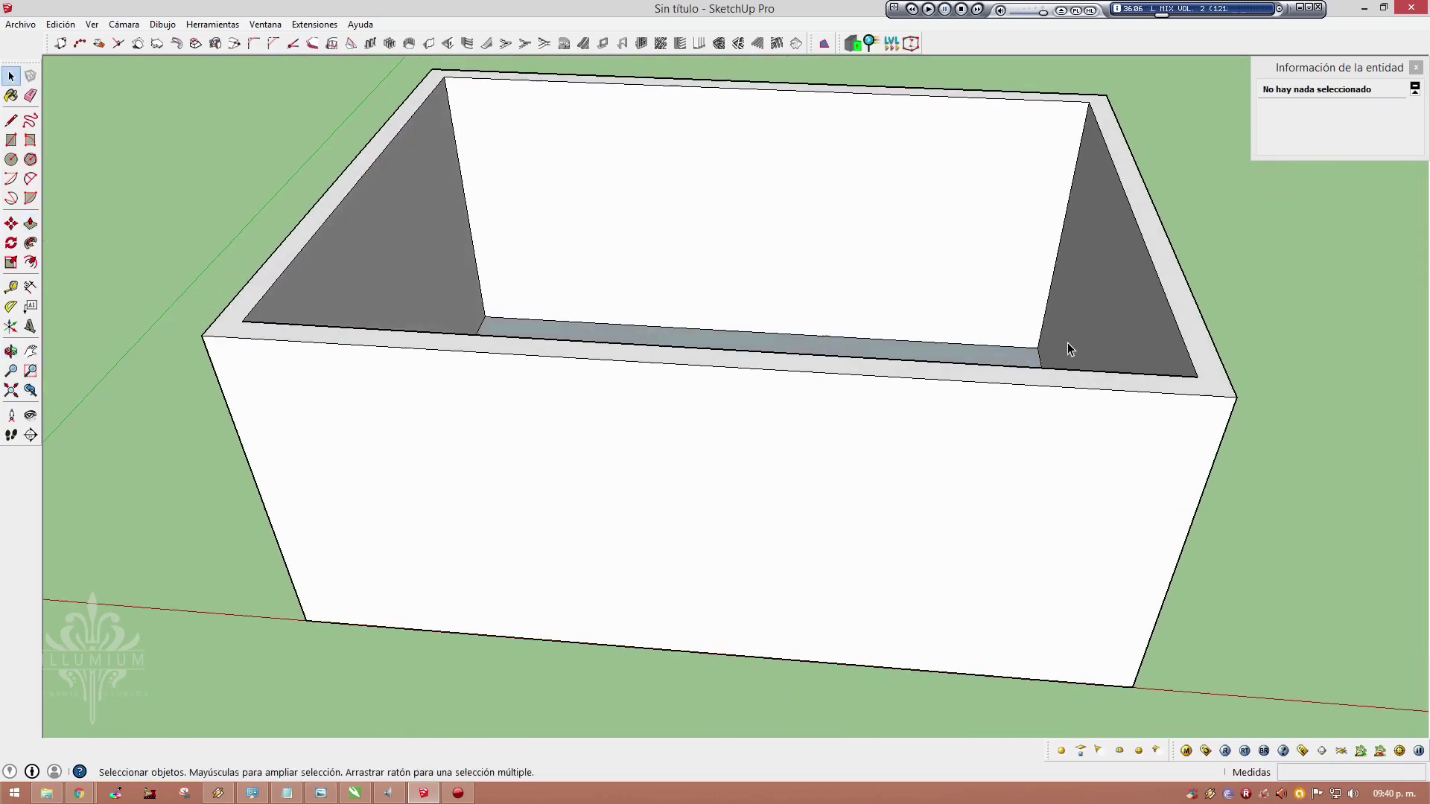
scroll(733, 348, down, 3)
mouse_move(732, 348)
middle_down()
mouse_move(737, 415)
mouse_move(747, 313)
mouse_move(646, 364)
mouse_move(874, 375)
middle_up()
scroll(740, 336, up, 3)
mouse_move(1032, 446)
mouse_down()
mouse_move(865, 457)
mouse_move(949, 485)
mouse_move(926, 495)
mouse_up()
key(space)
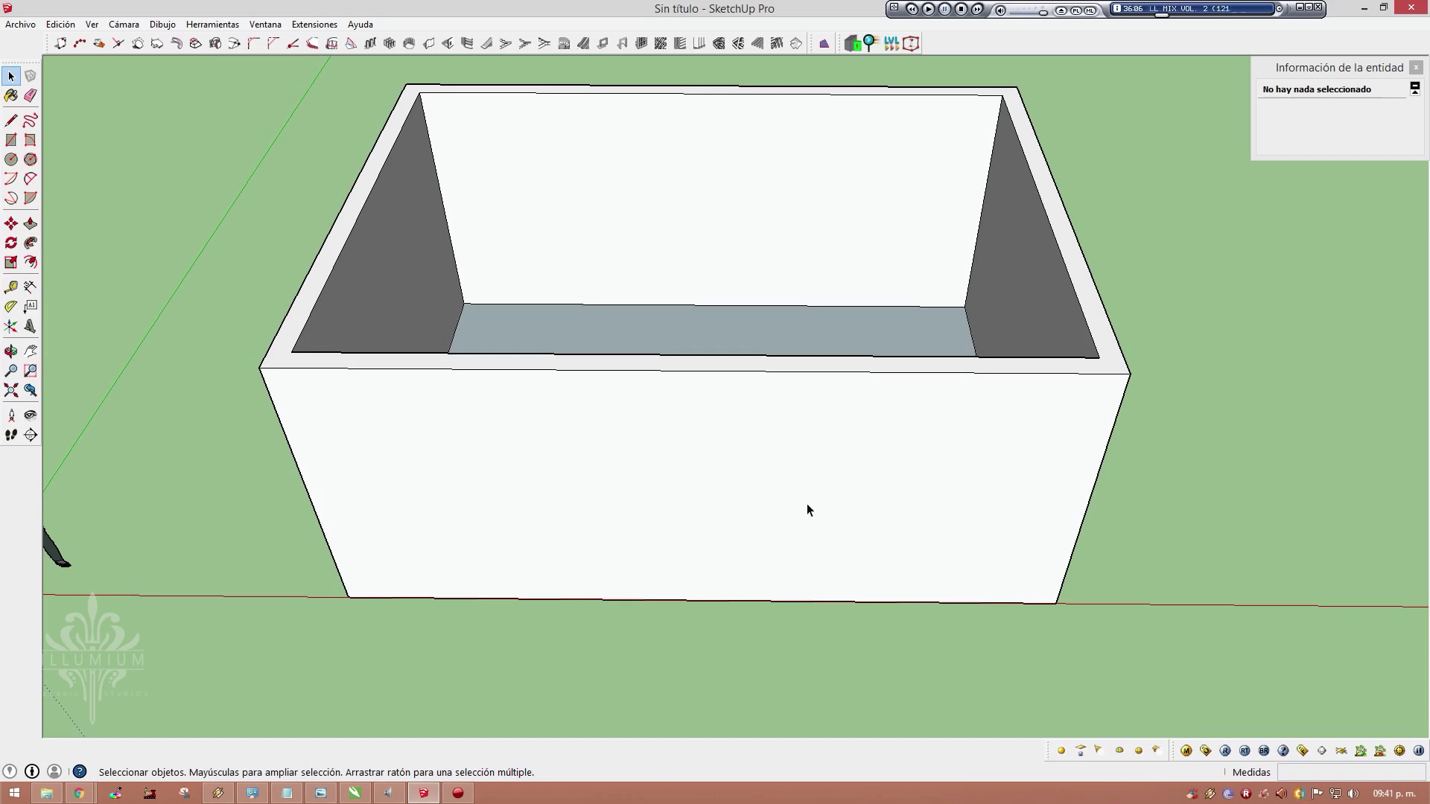
Draw a door rectangle on the front wall, starting from its base edge
key(r)
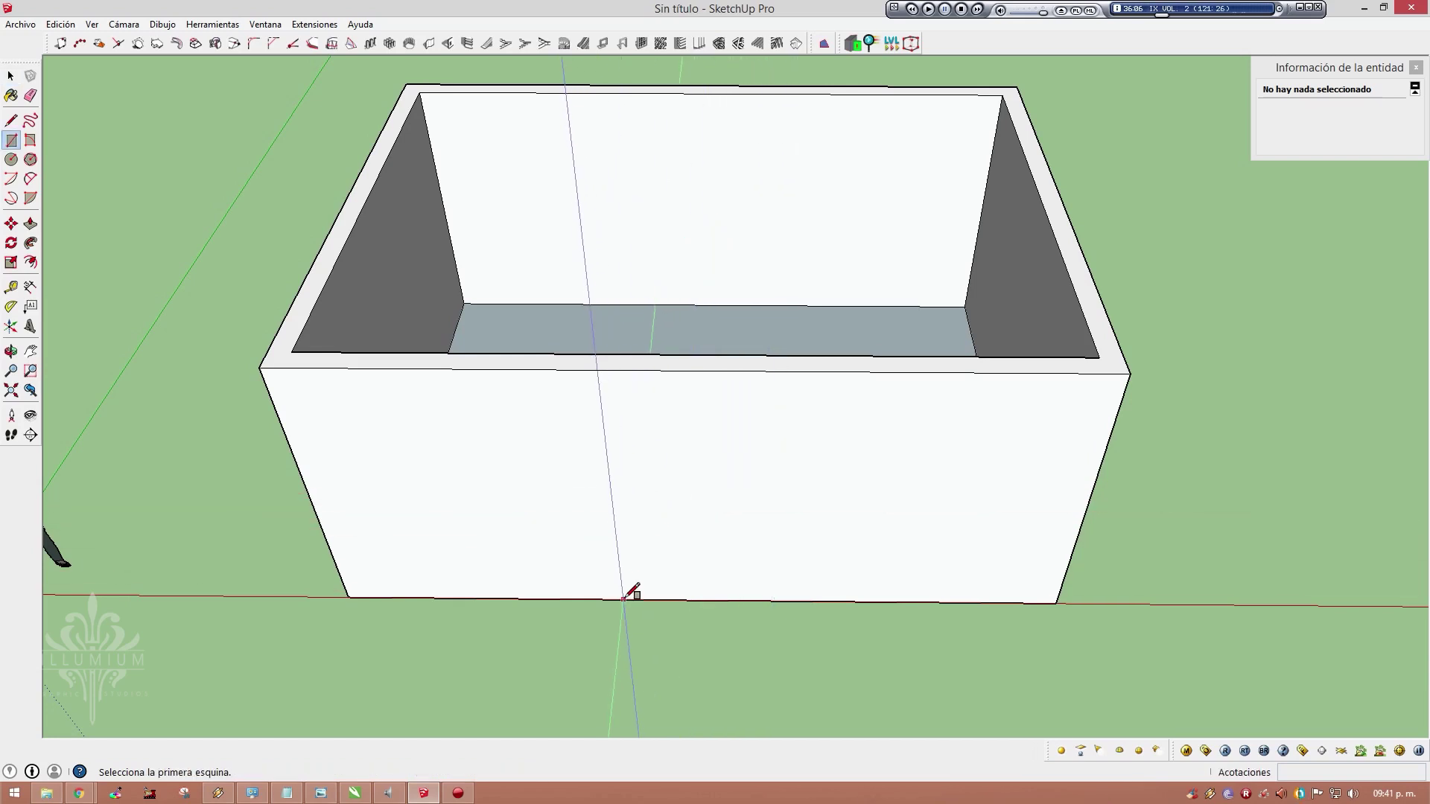
click(646, 600)
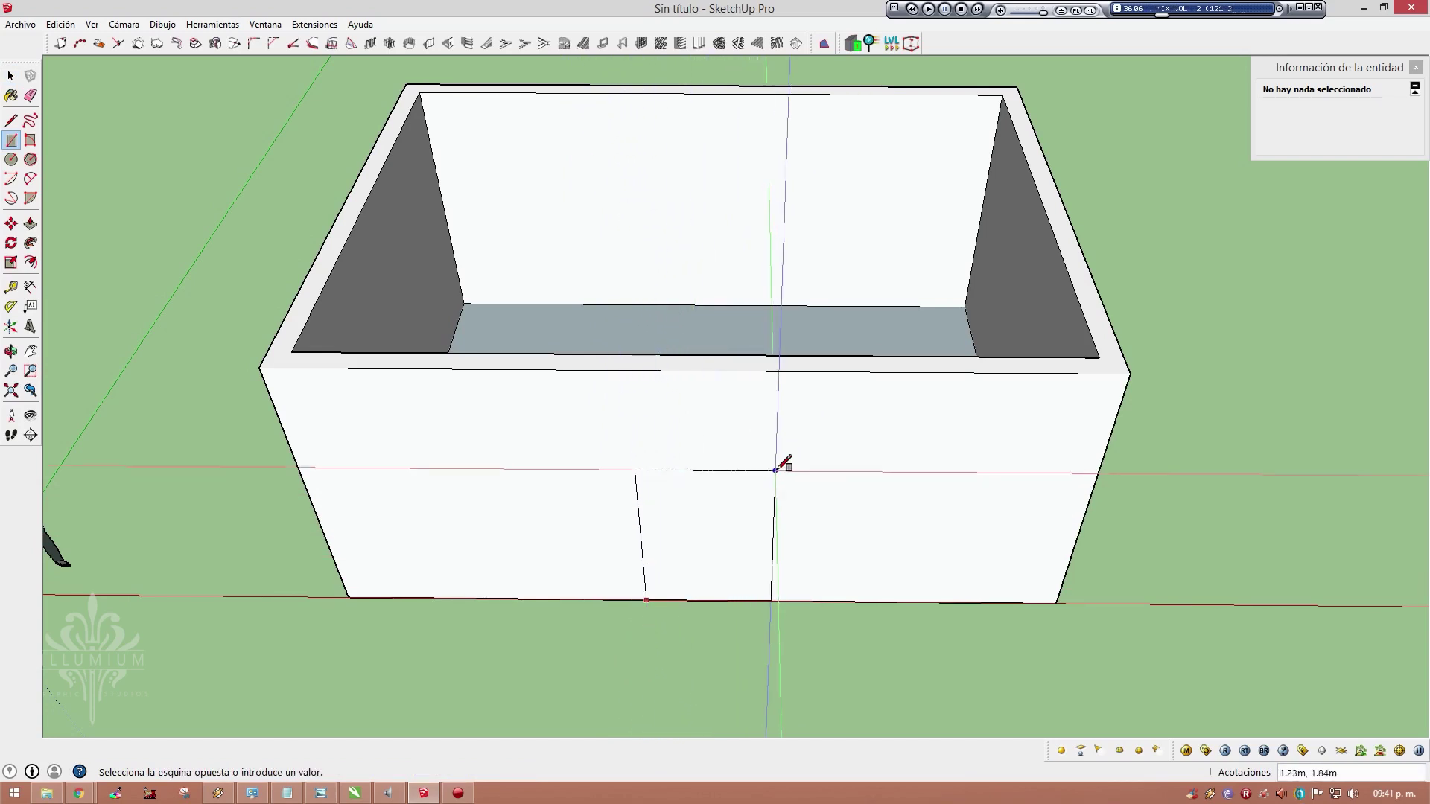
text(1,2)
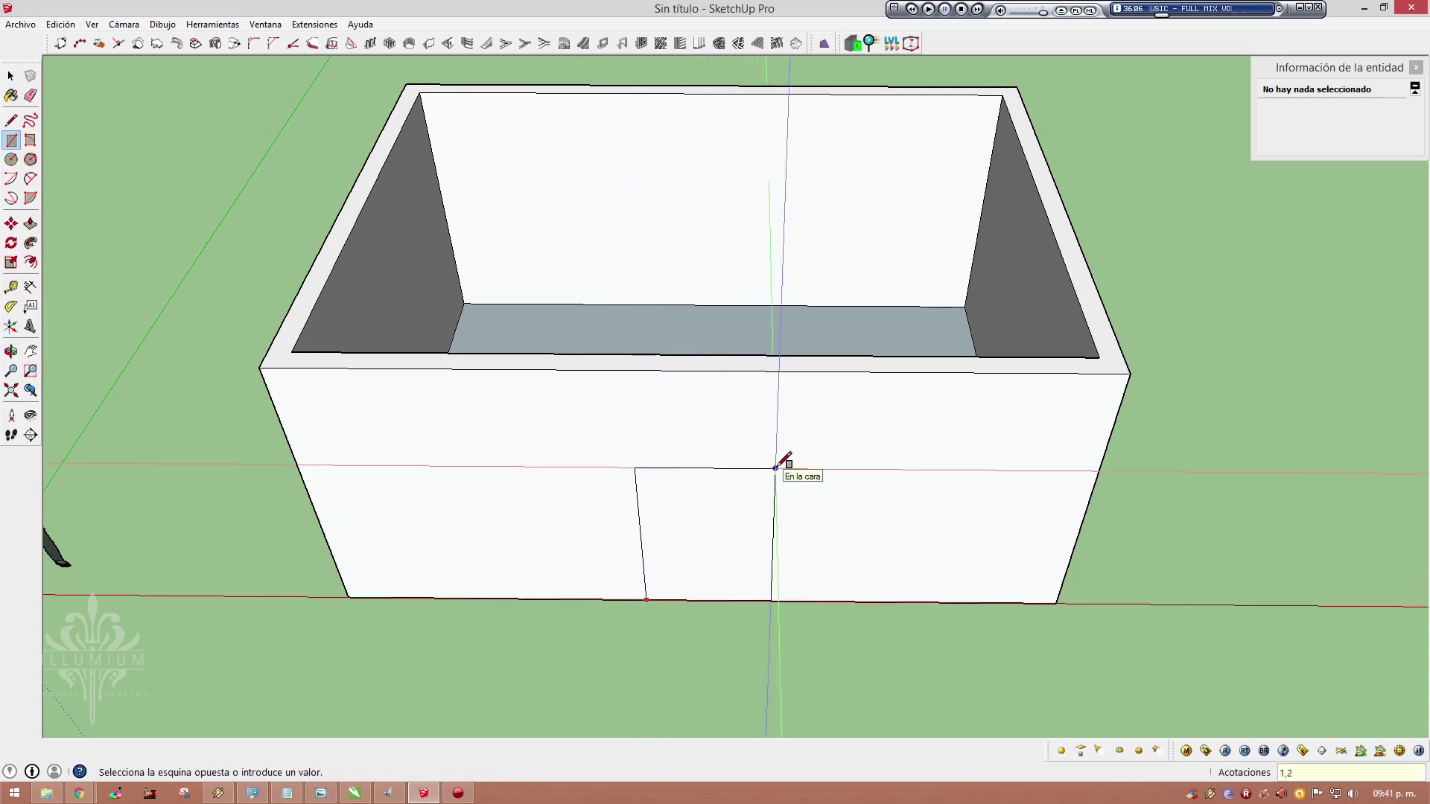
key(Return)
key(space)
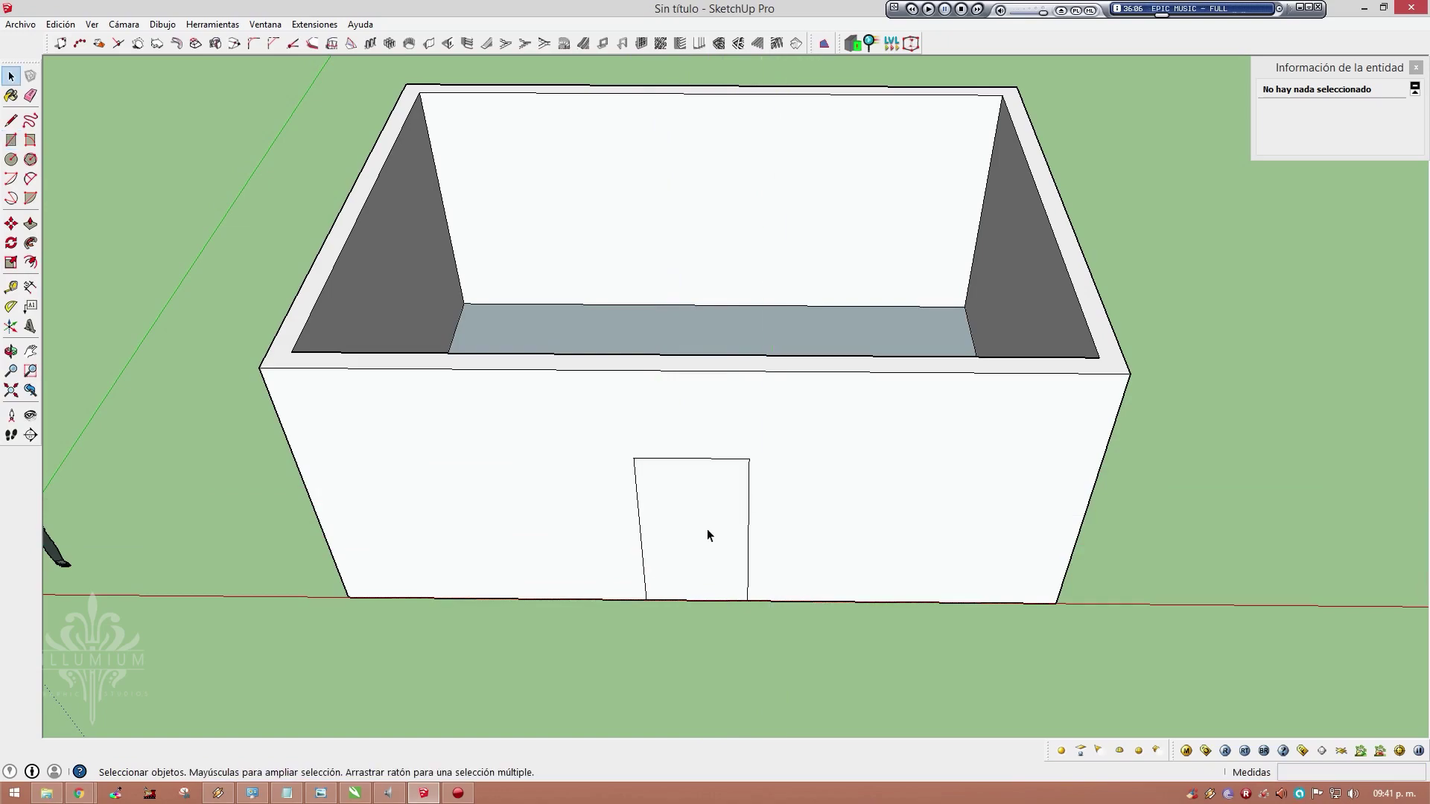
click(708, 529)
Push the door face through the wall thickness to open the doorway
middle_drag(721, 523, 239, 578)
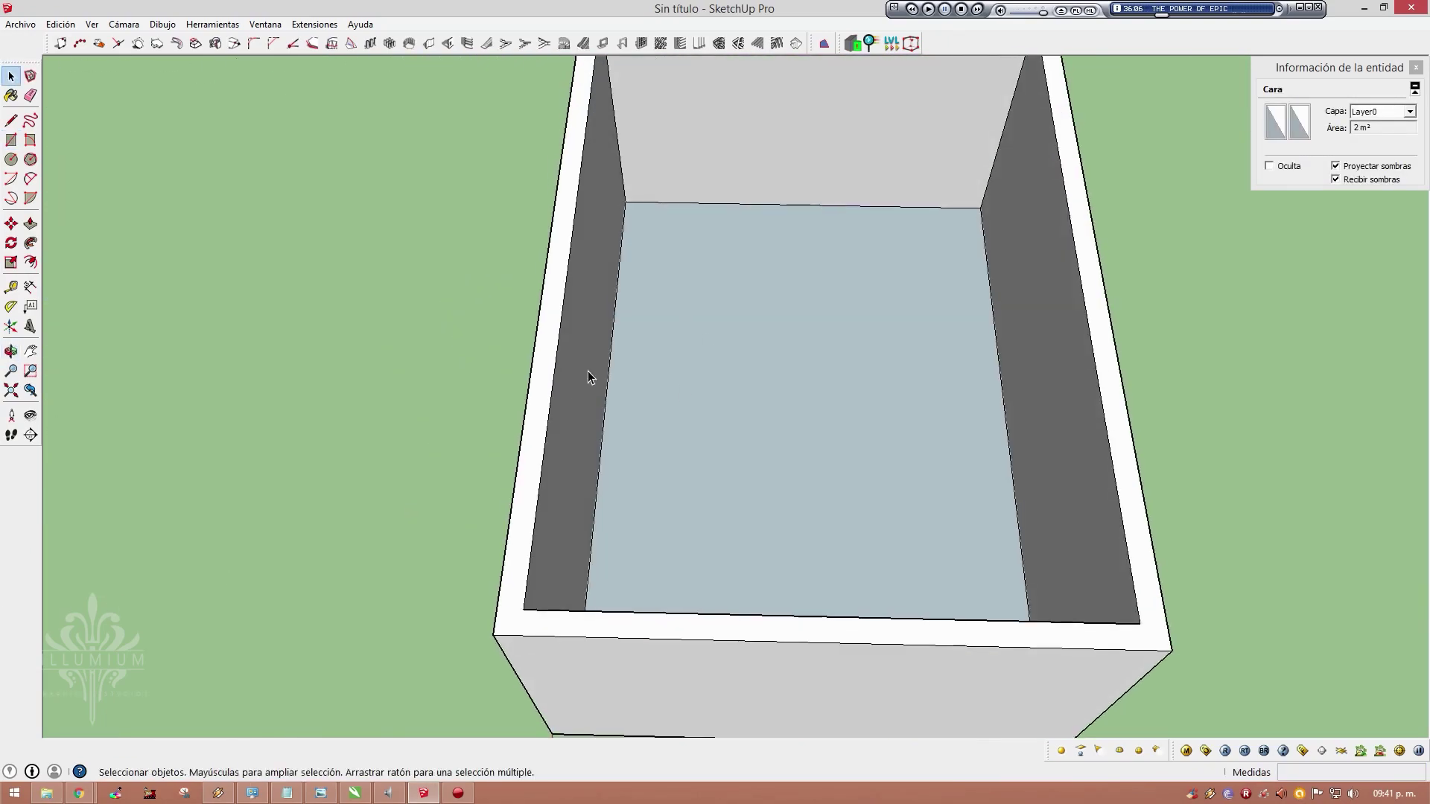
mouse_move(588, 378)
middle_down()
mouse_move(926, 360)
mouse_move(713, 469)
middle_up()
key(p)
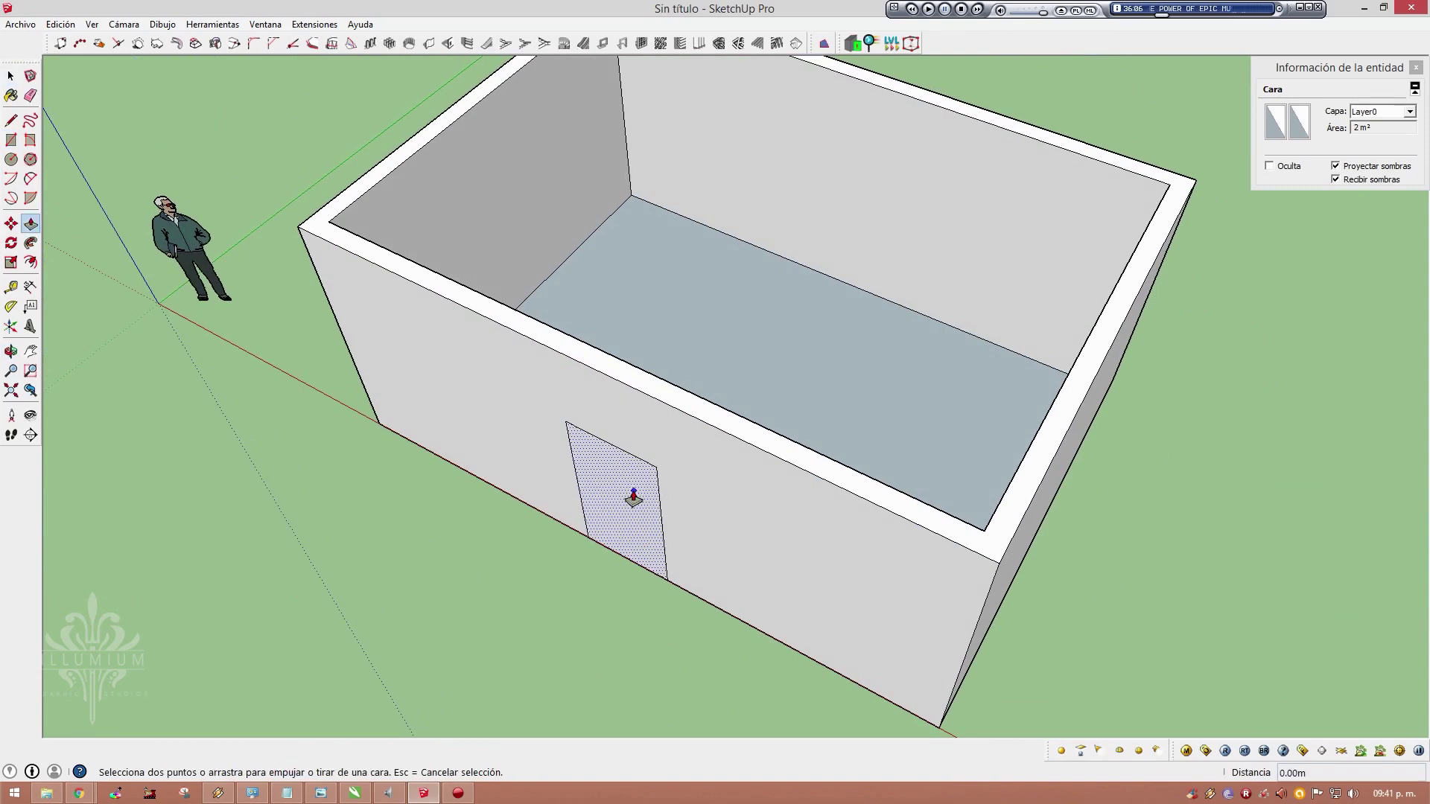
click(634, 498)
middle_drag(626, 479, 729, 345)
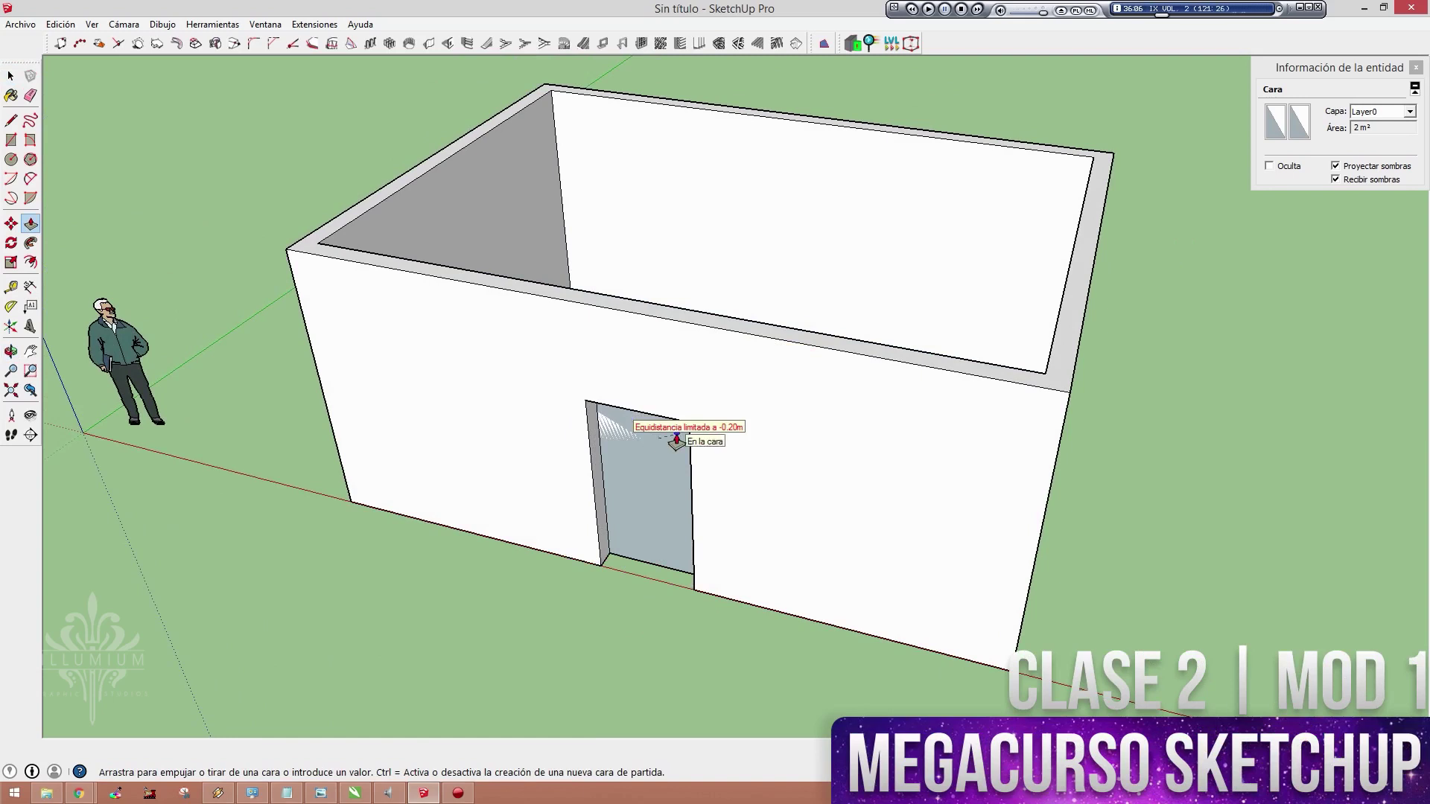
click(677, 439)
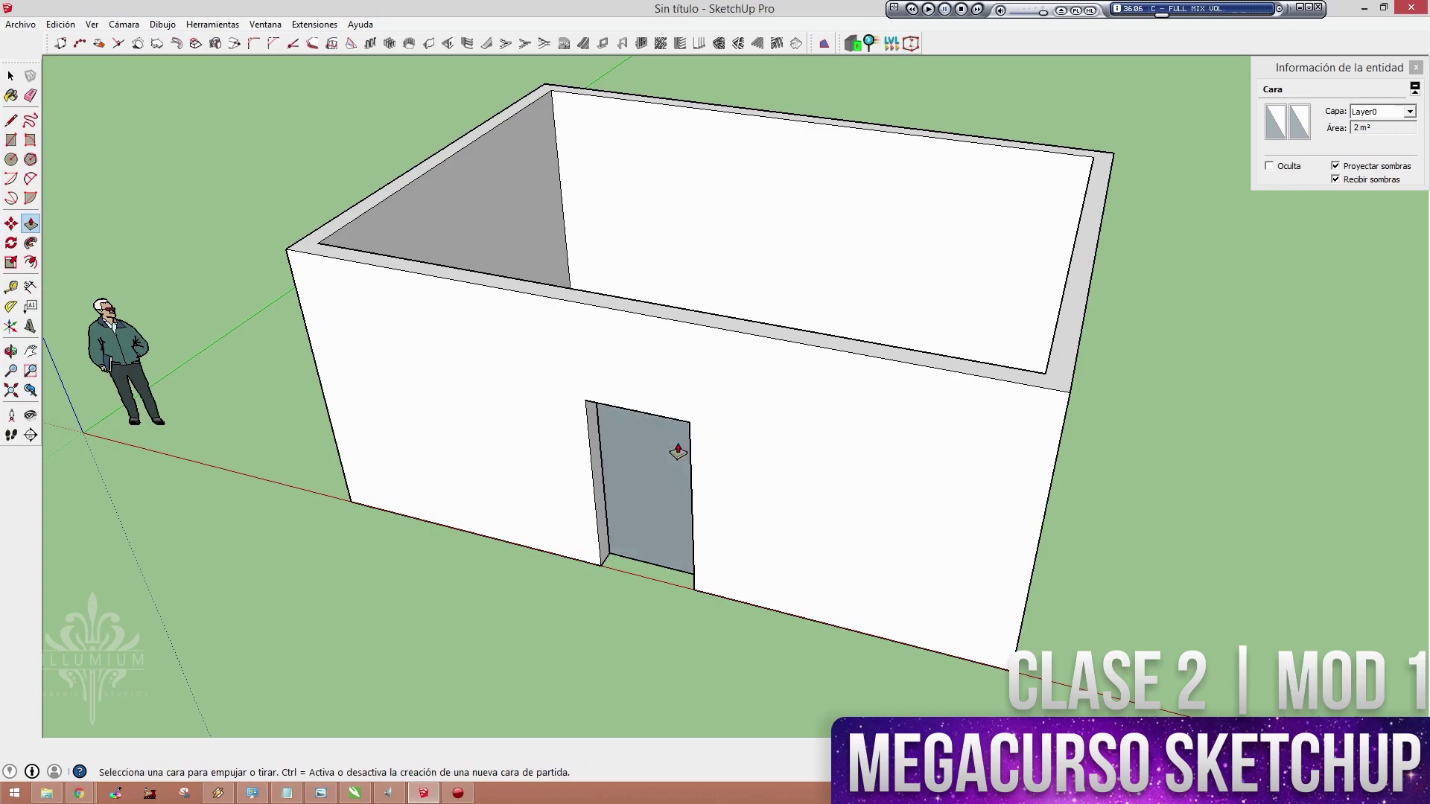
mouse_move(674, 447)
middle_down()
mouse_move(525, 624)
mouse_move(89, 677)
mouse_move(731, 409)
mouse_move(646, 555)
mouse_move(607, 473)
middle_up()
key(p)
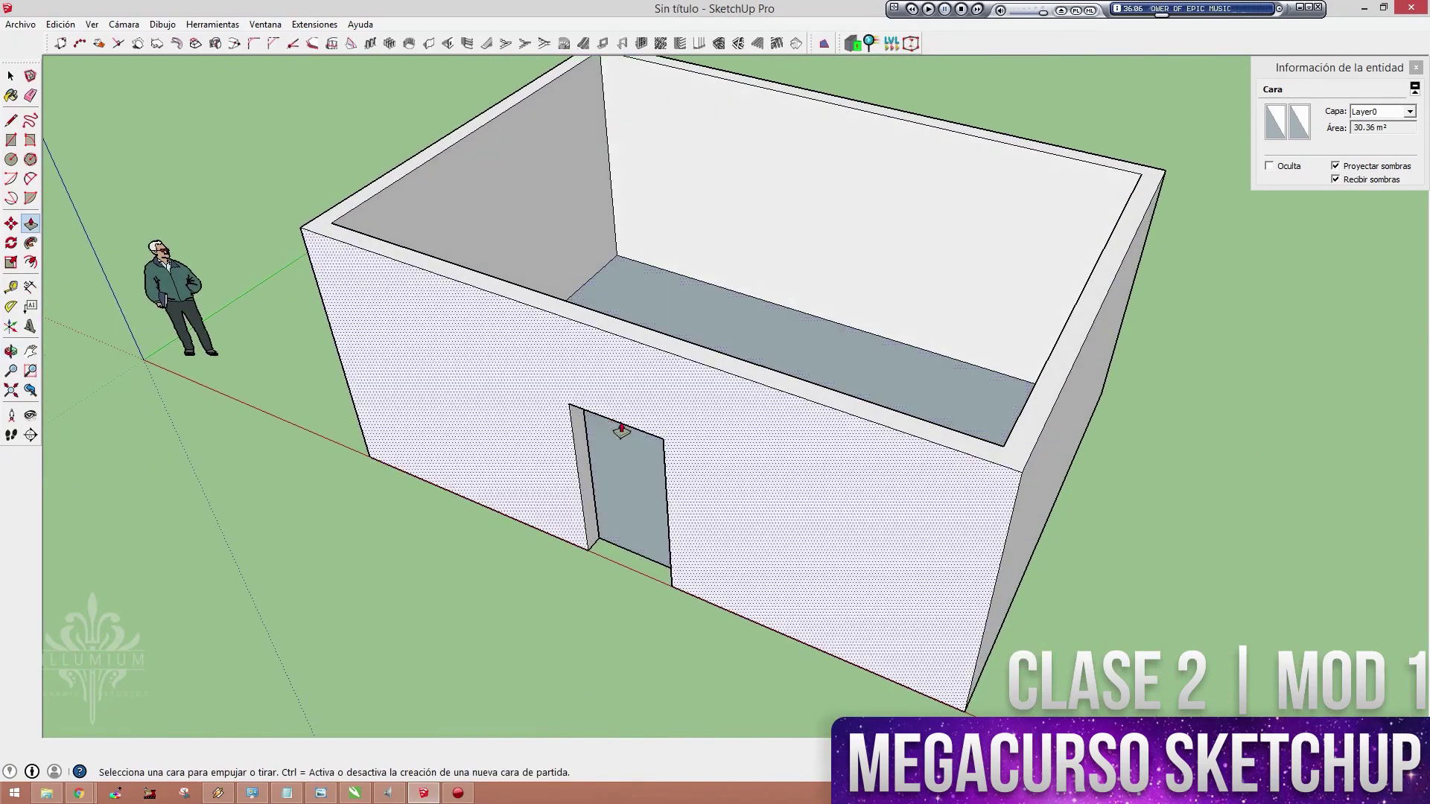
key(space)
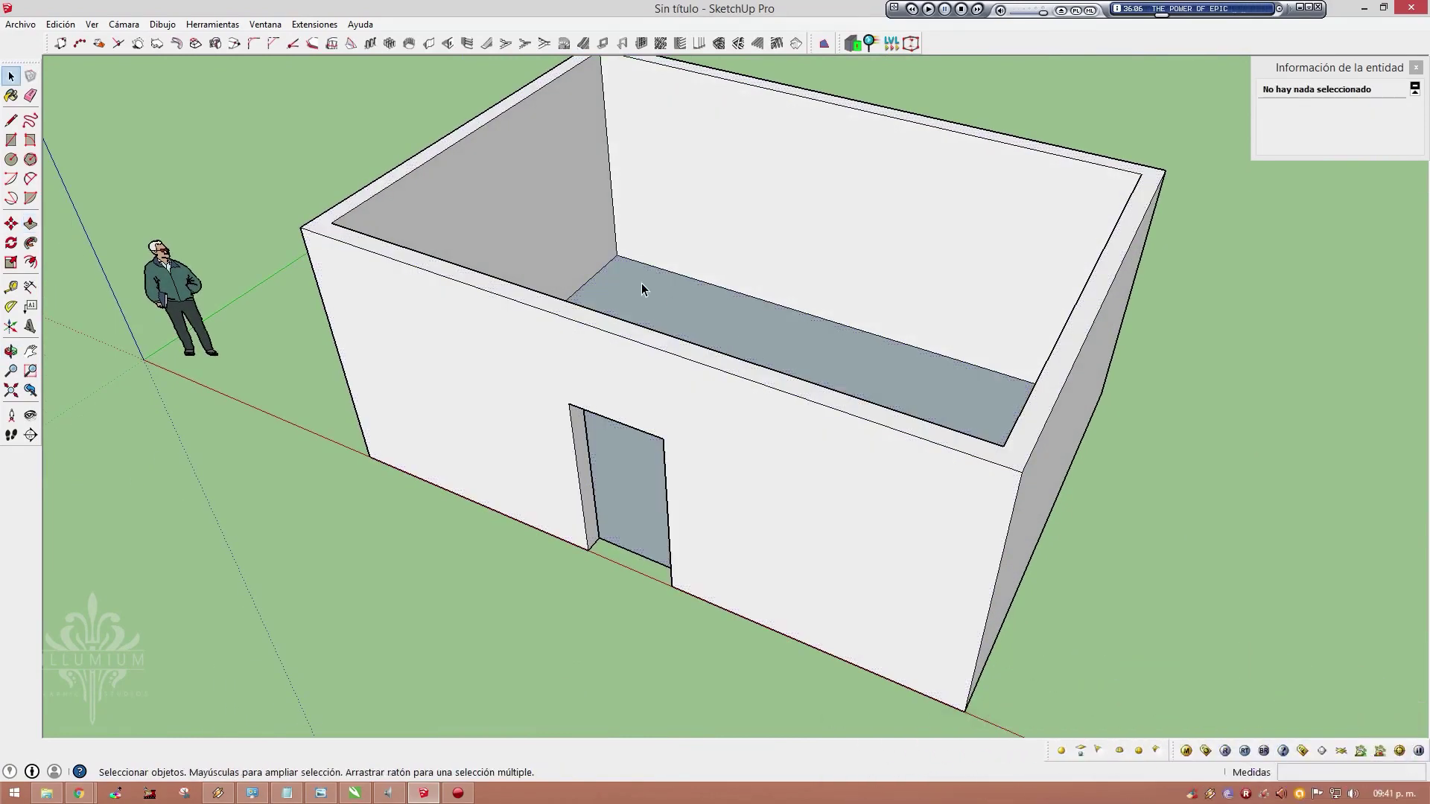
click(735, 325)
mouse_move(735, 325)
middle_down()
mouse_move(820, 485)
mouse_move(820, 578)
mouse_move(897, 409)
mouse_move(717, 444)
middle_up()
mouse_move(681, 301)
middle_down()
mouse_move(677, 467)
mouse_move(862, 469)
mouse_move(904, 365)
middle_up()
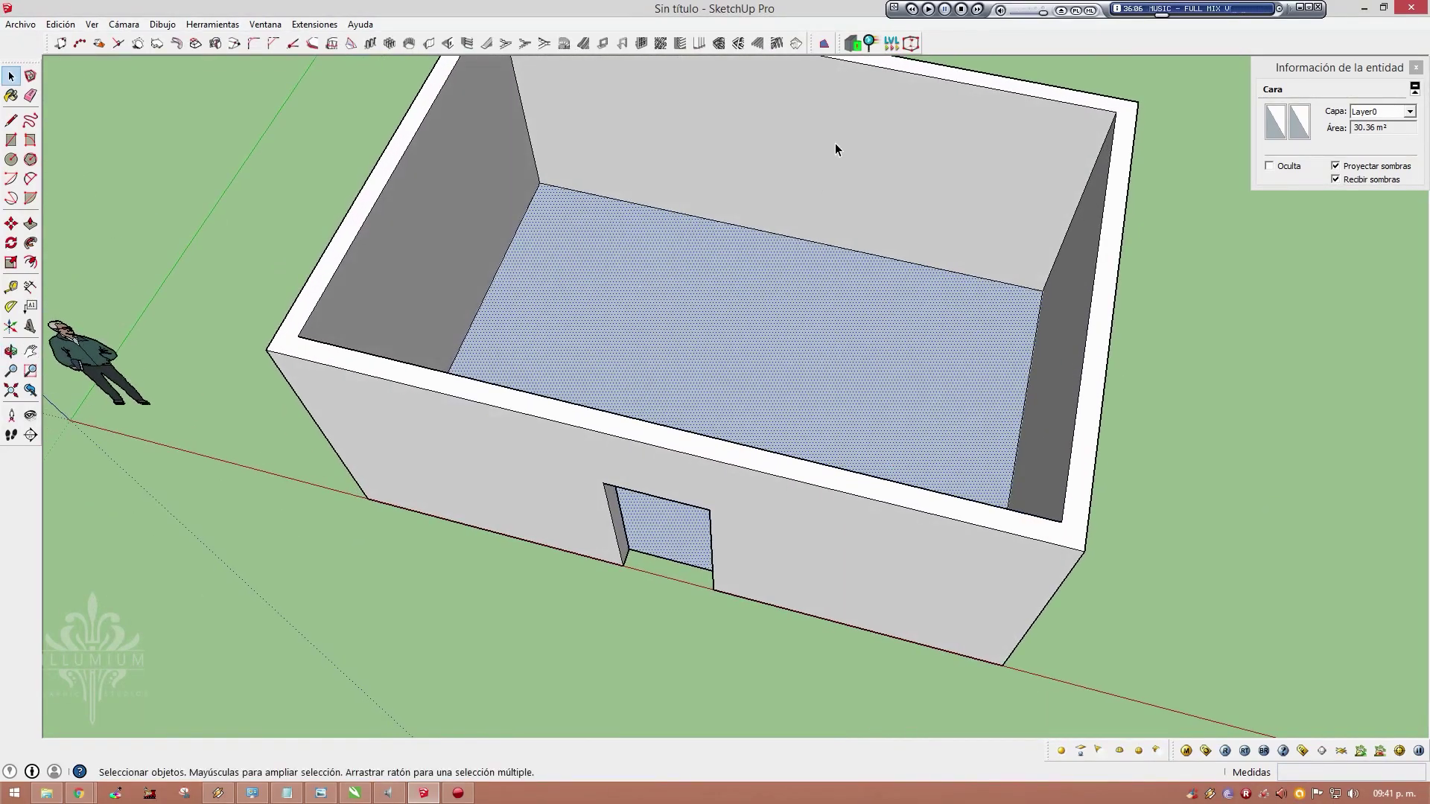
click(1181, 403)
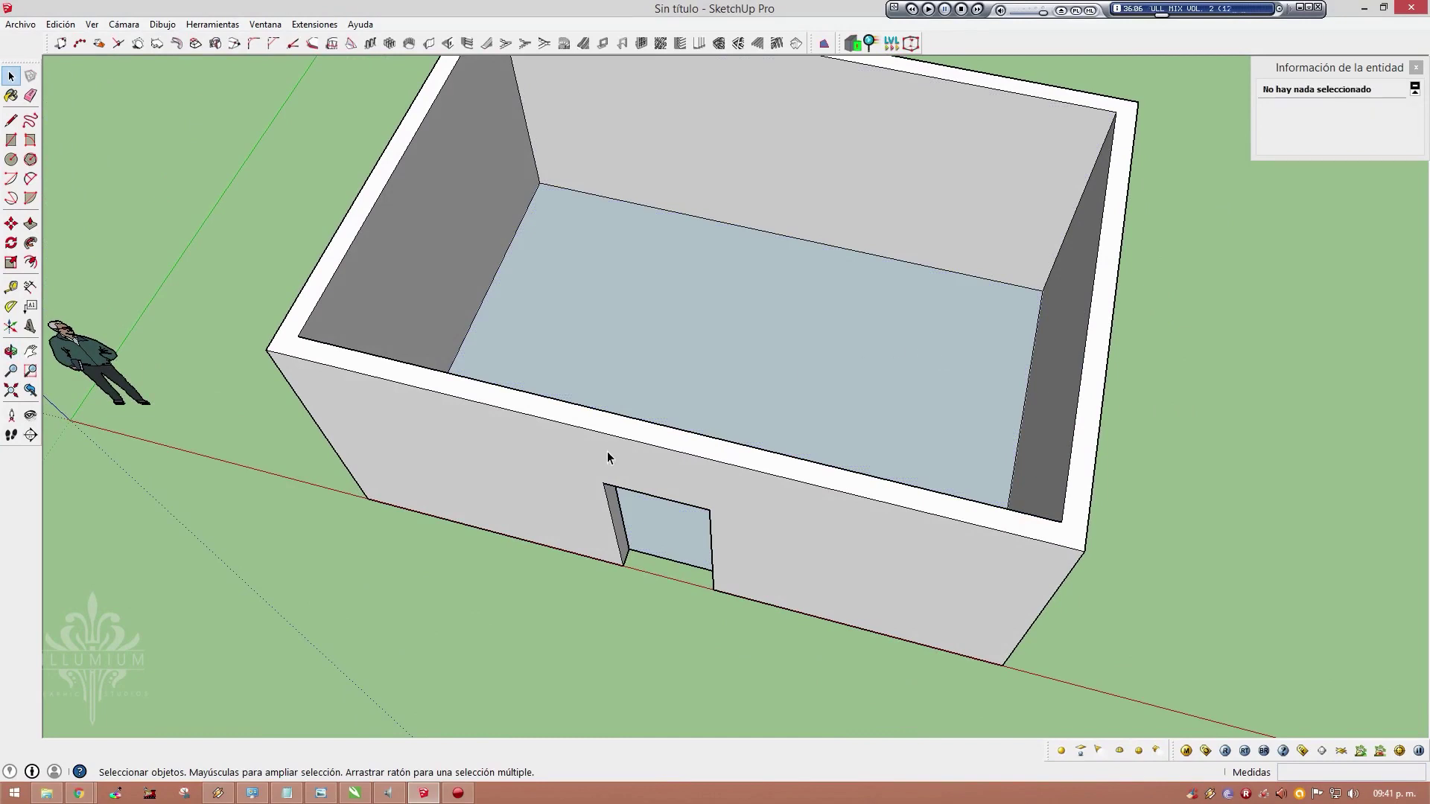
mouse_move(608, 457)
middle_down()
mouse_move(735, 393)
mouse_move(735, 424)
middle_up()
mouse_move(747, 332)
shift+middle_down()
mouse_move(796, 420)
mouse_move(801, 392)
shift+middle_up()
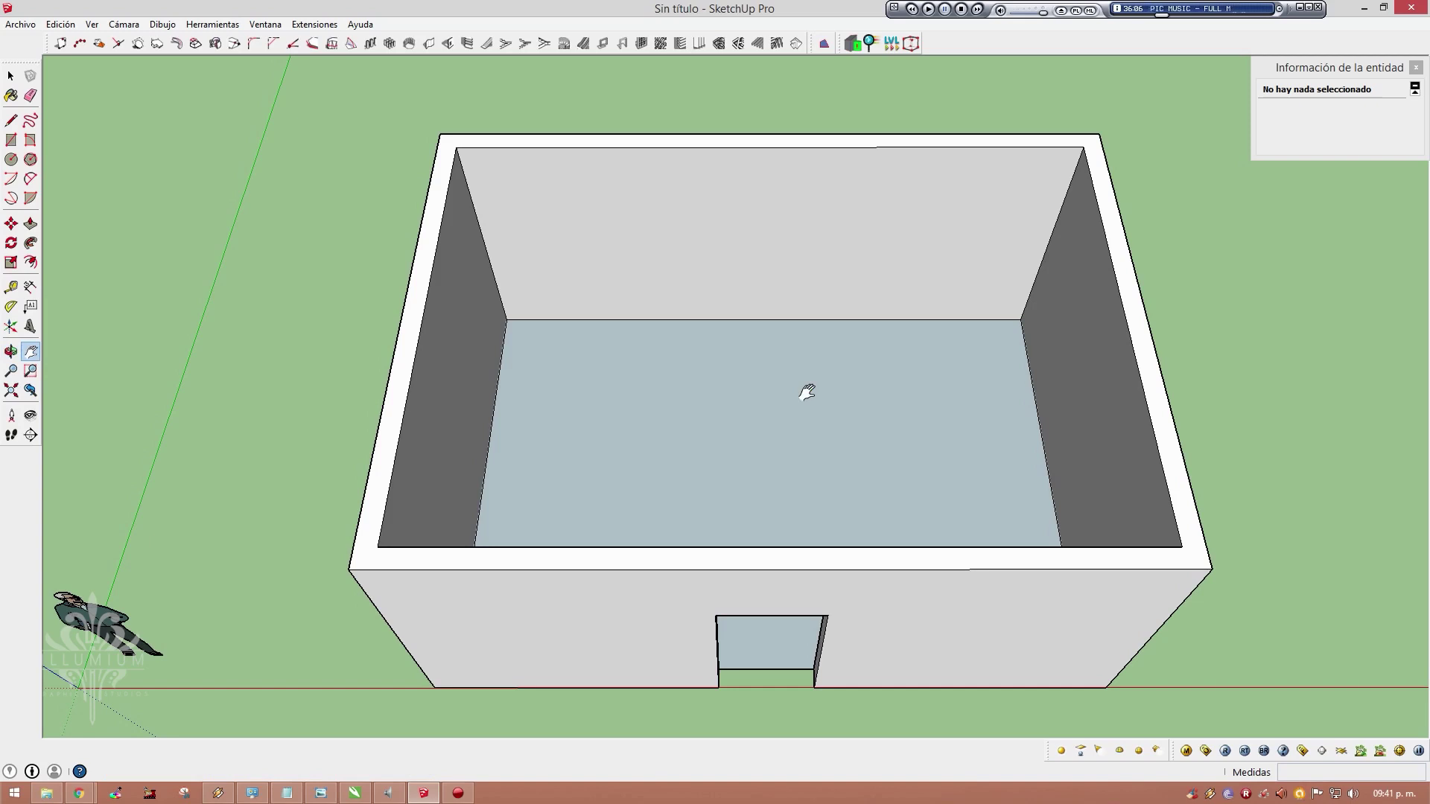
key(space)
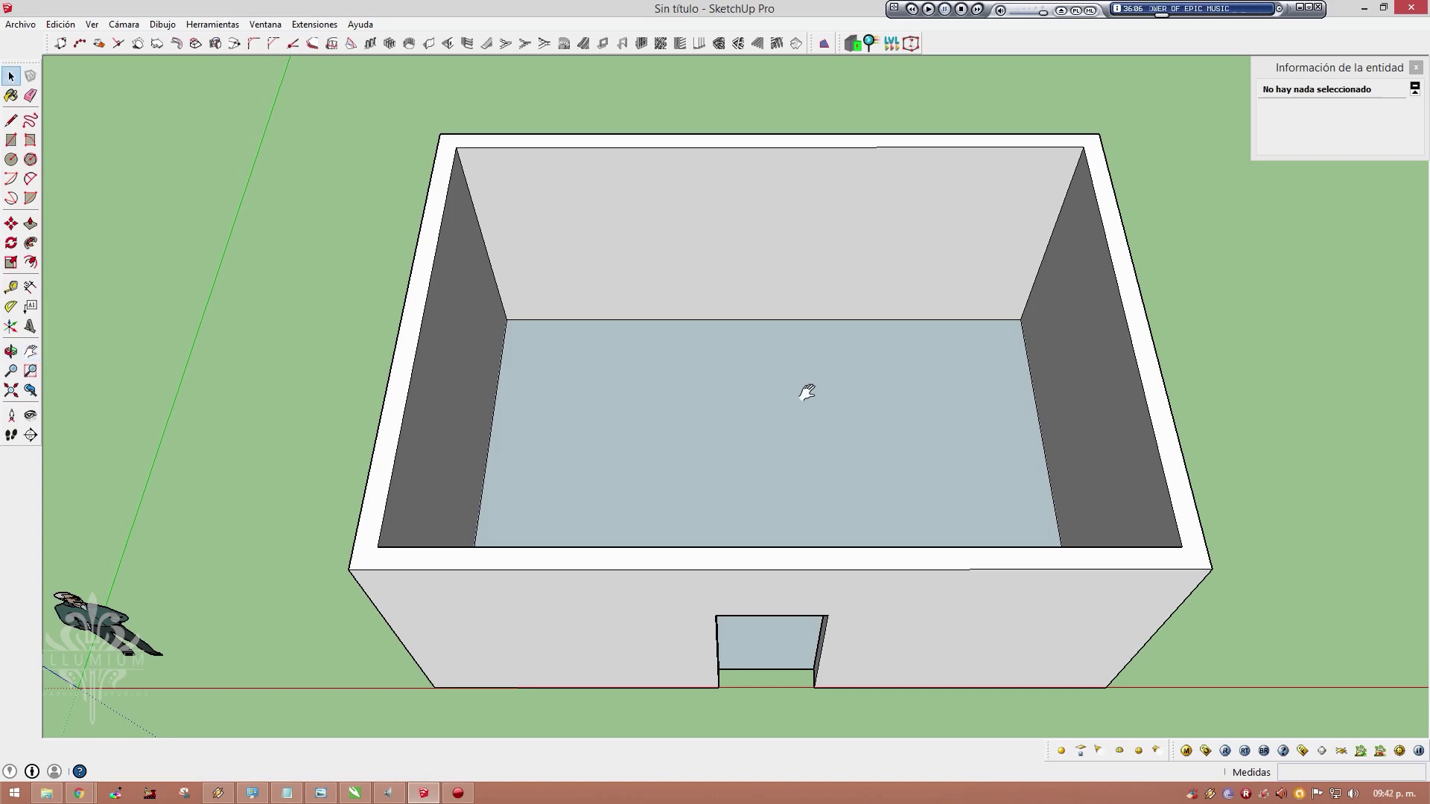
click(810, 394)
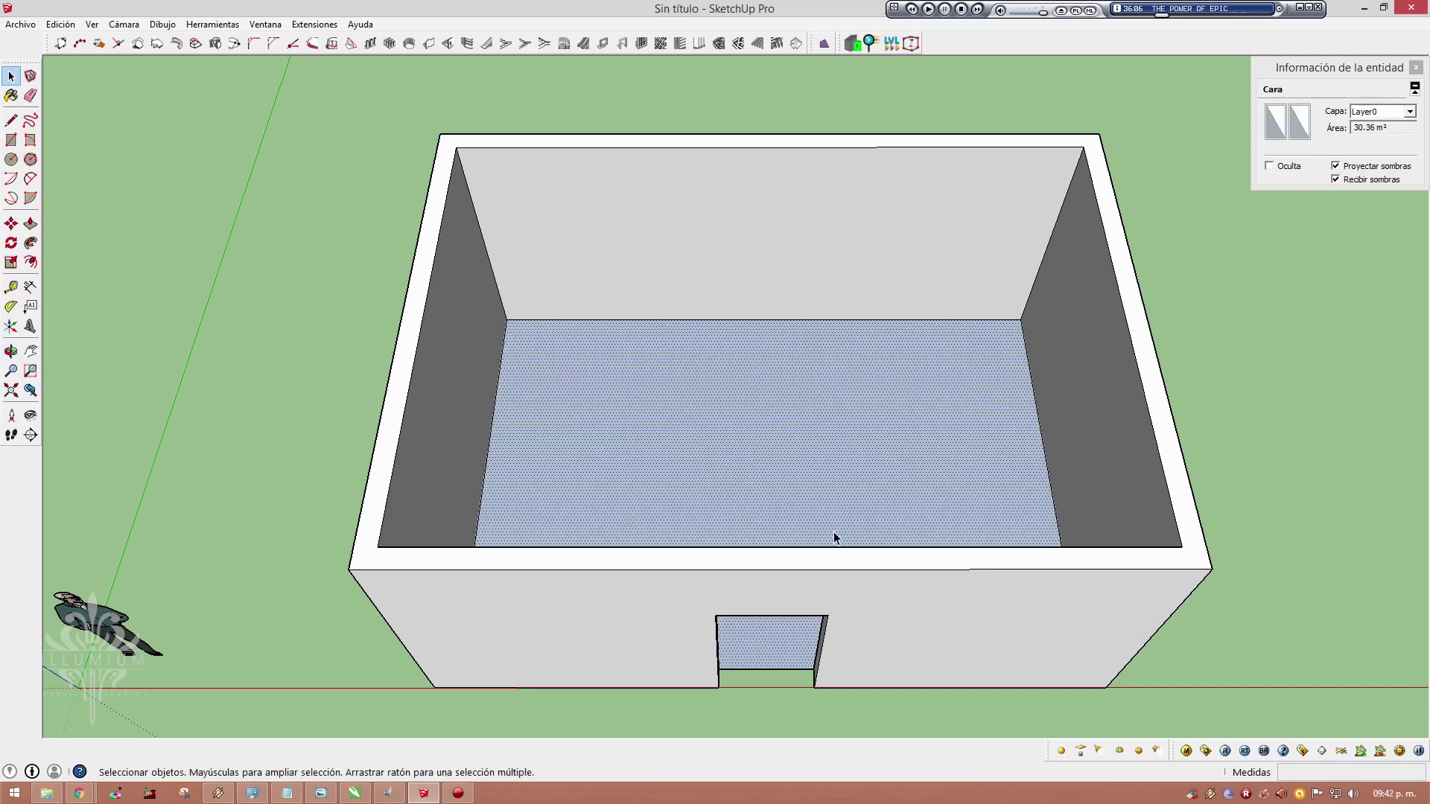
mouse_move(833, 532)
middle_down()
mouse_move(836, 514)
mouse_move(764, 470)
mouse_move(790, 447)
middle_up()
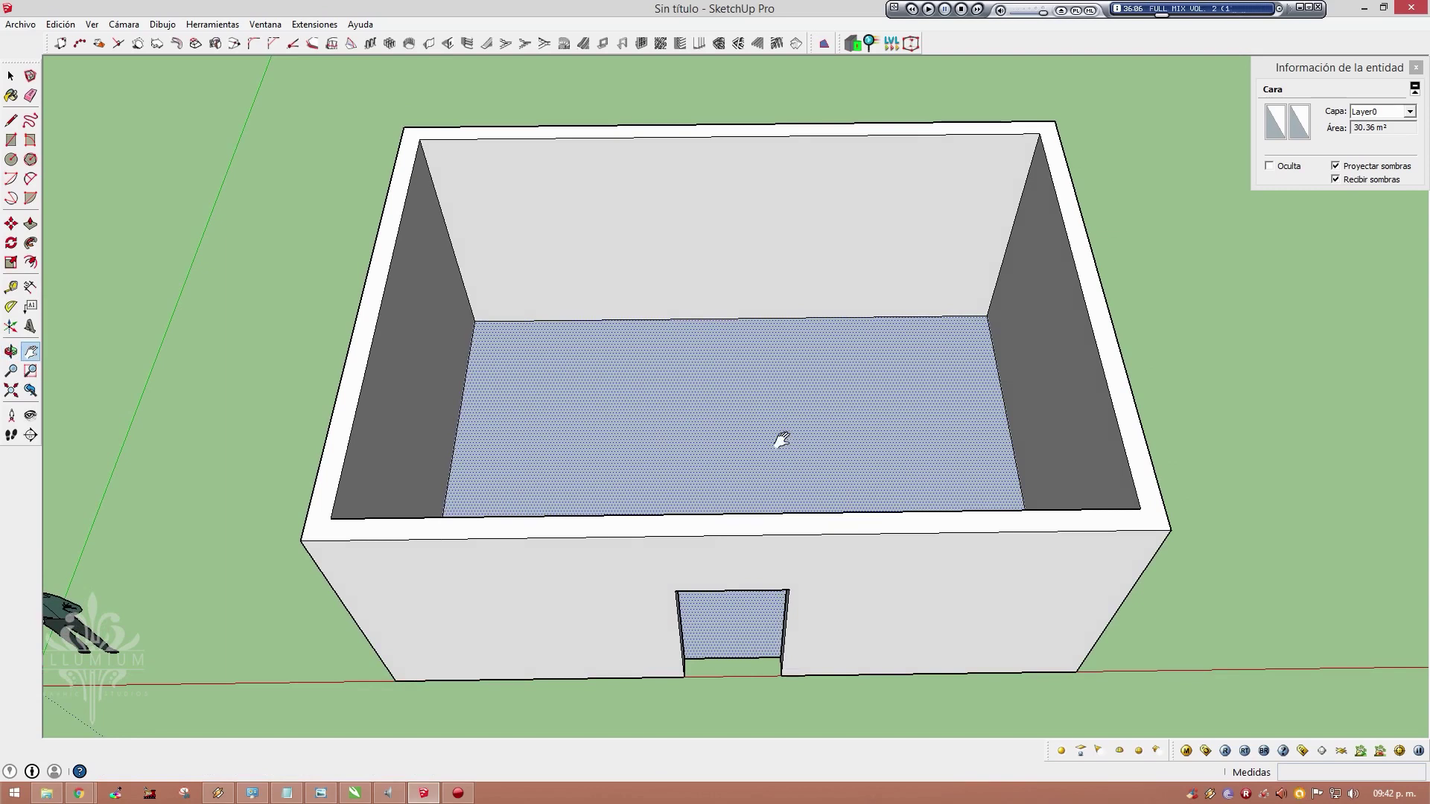
key(space)
click(556, 589)
click(382, 524)
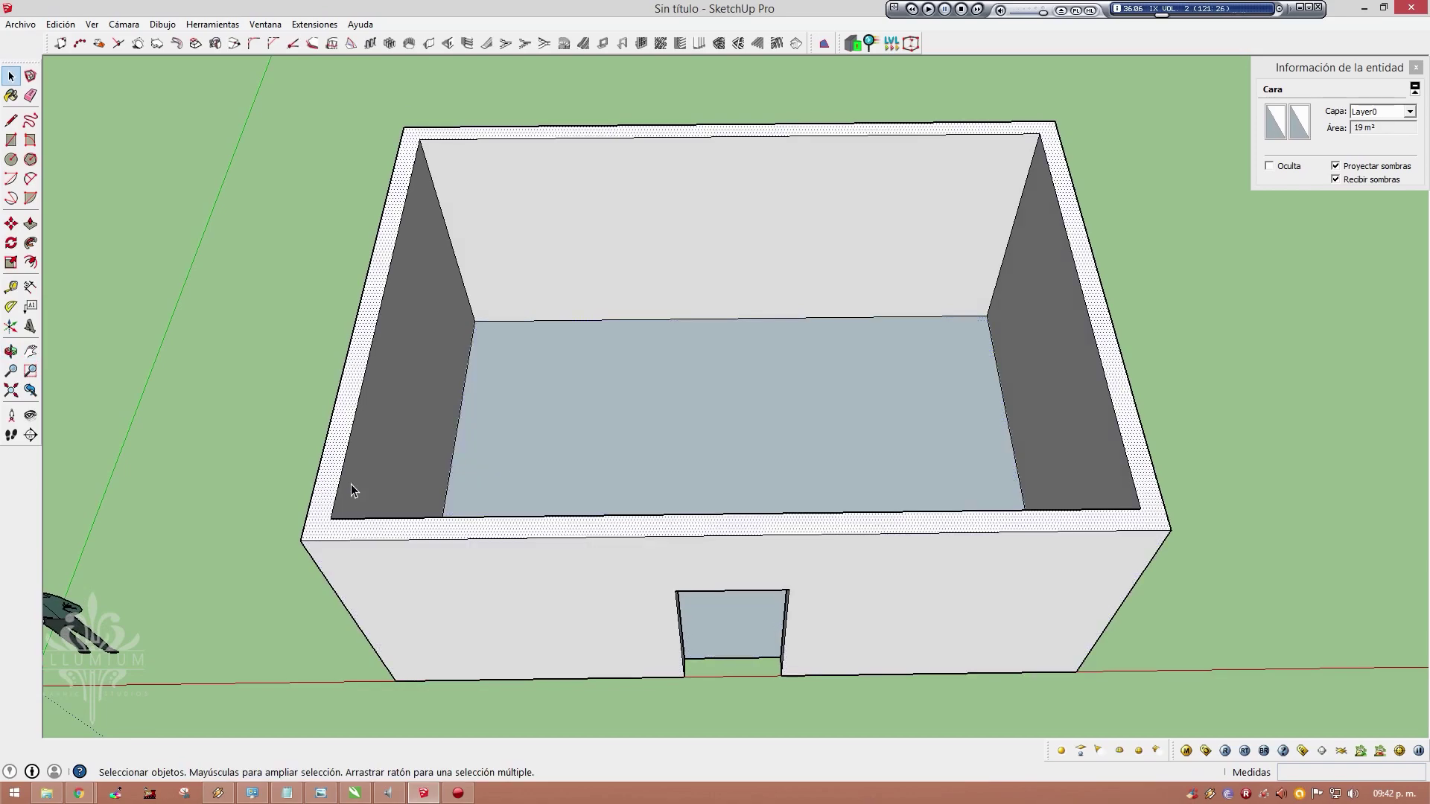
click(603, 281)
mouse_move(1085, 380)
middle_down()
mouse_move(1028, 484)
mouse_move(670, 271)
mouse_move(951, 427)
middle_up()
click(1050, 527)
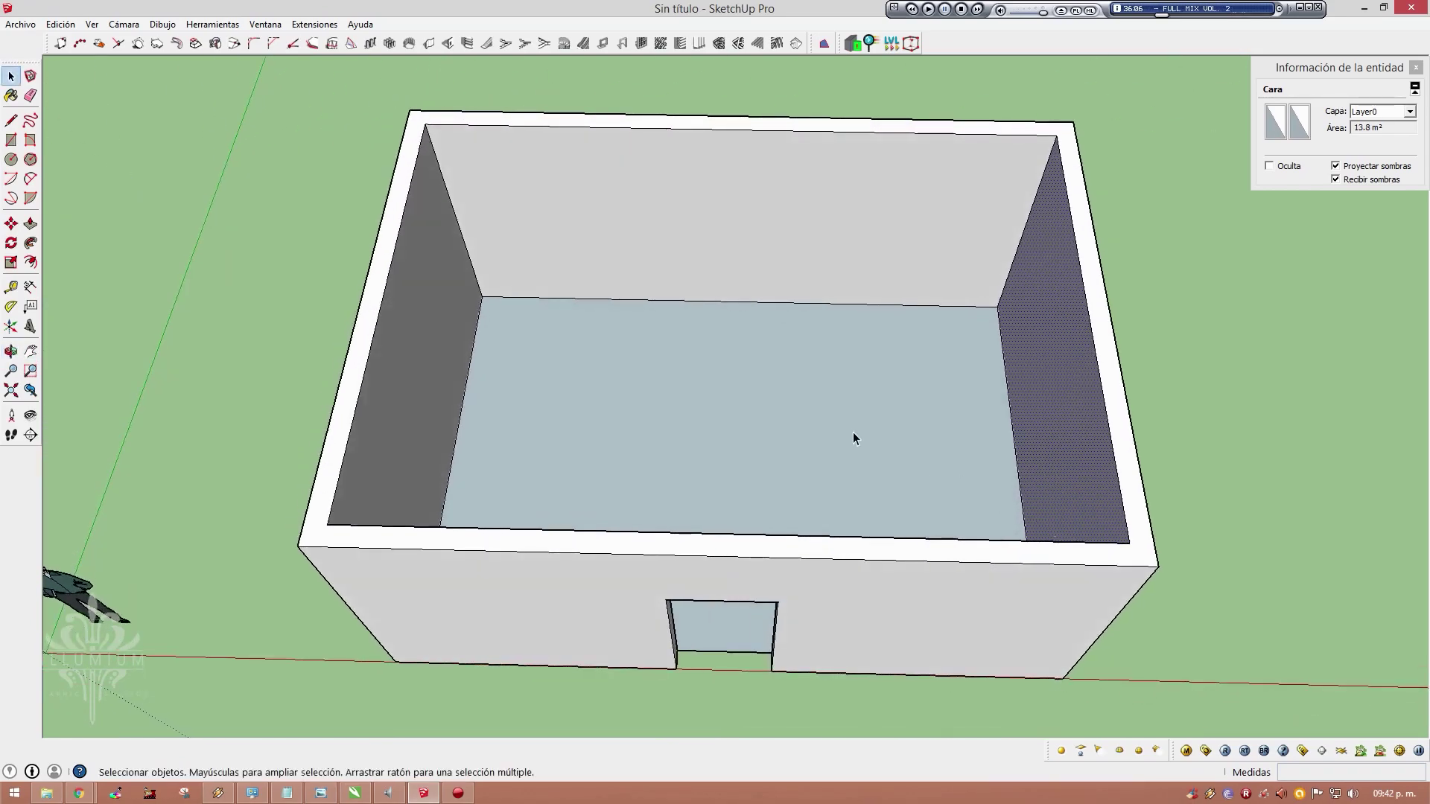
click(825, 405)
mouse_move(826, 405)
middle_down()
mouse_move(823, 615)
mouse_move(837, 332)
mouse_move(814, 574)
mouse_move(846, 425)
middle_up()
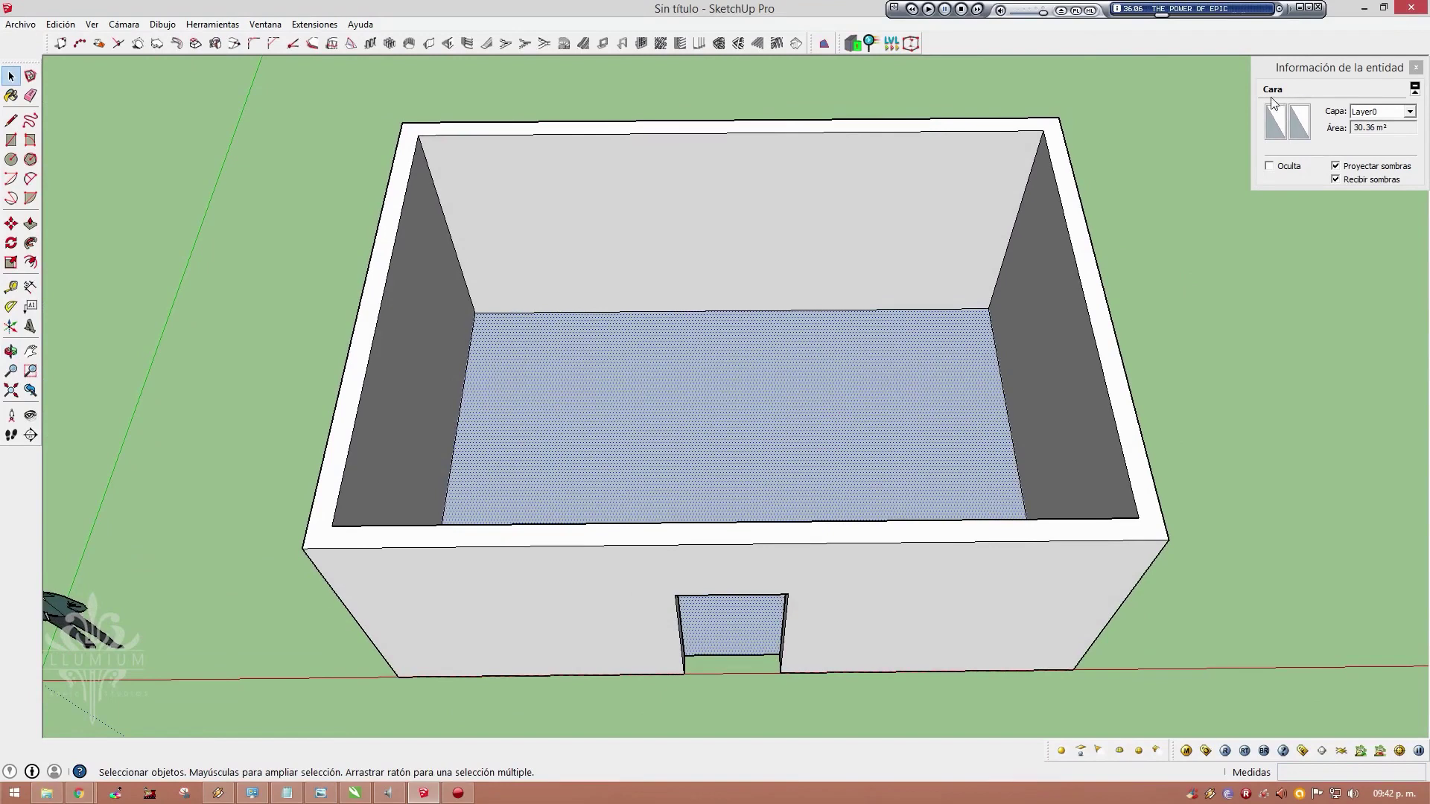
click(973, 215)
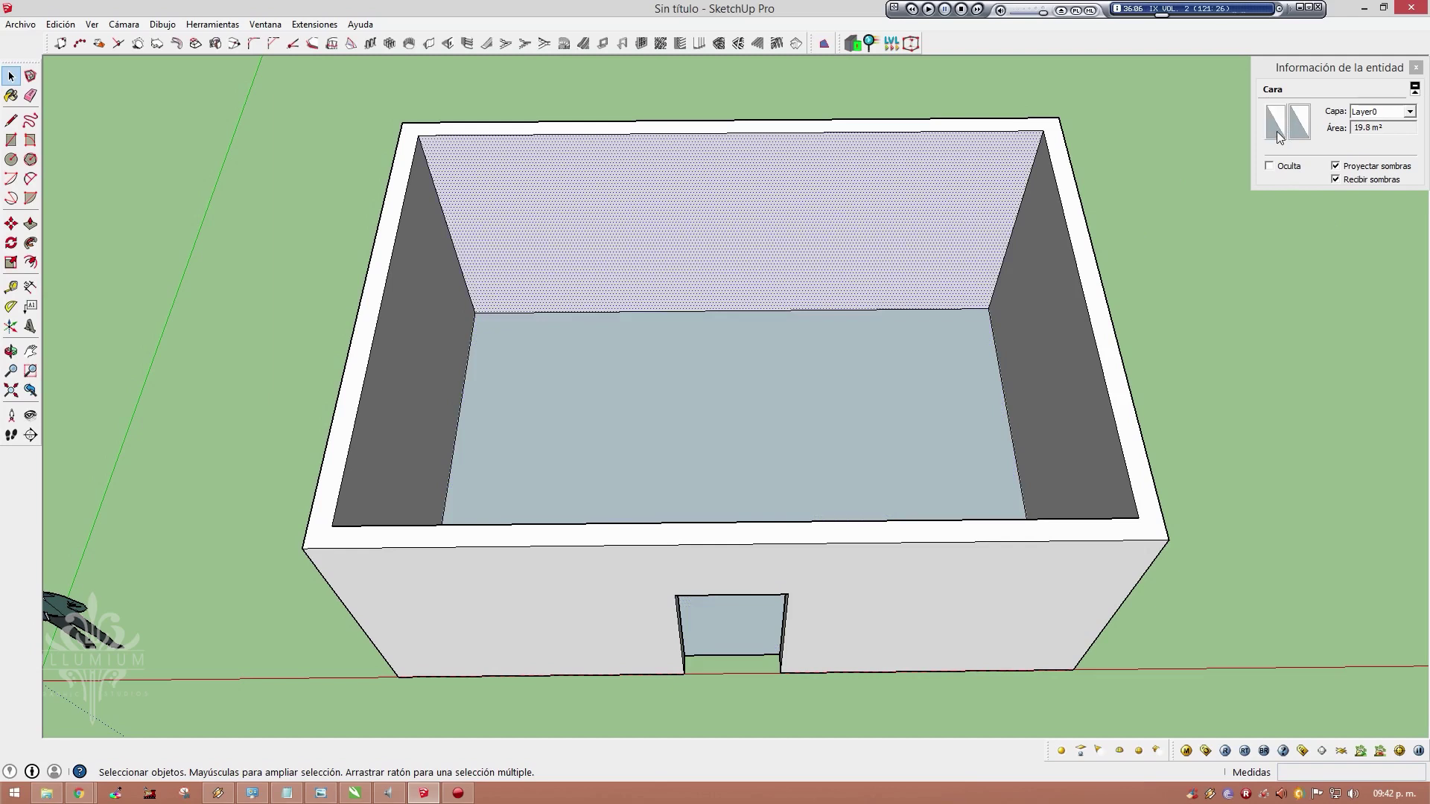
click(806, 436)
mouse_move(887, 317)
middle_down()
mouse_move(693, 440)
mouse_move(239, 437)
mouse_move(485, 342)
mouse_move(1334, 530)
mouse_move(1076, 437)
mouse_move(1092, 466)
mouse_move(639, 255)
middle_up()
Select the old floor face and delete it
key(Escape)
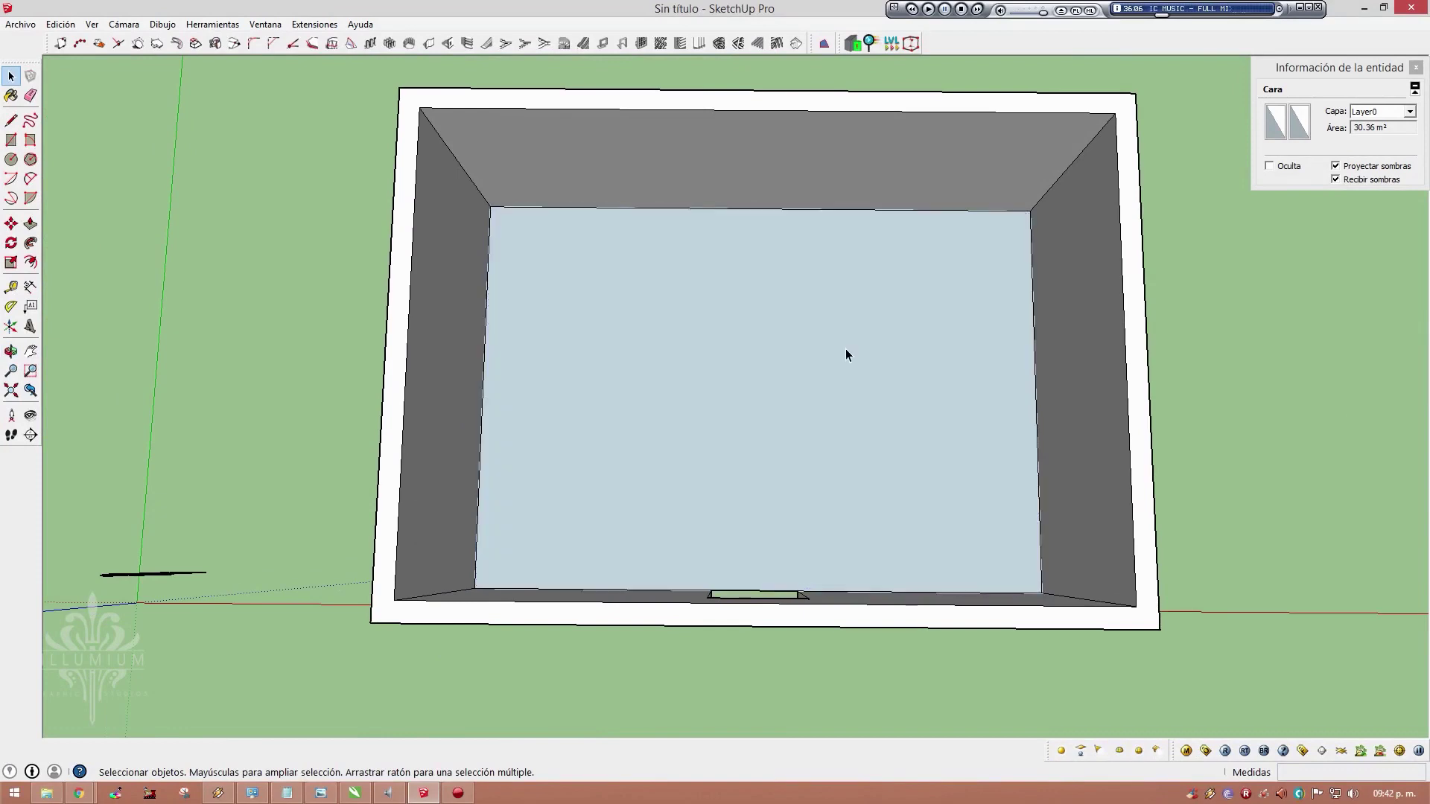
click(846, 351)
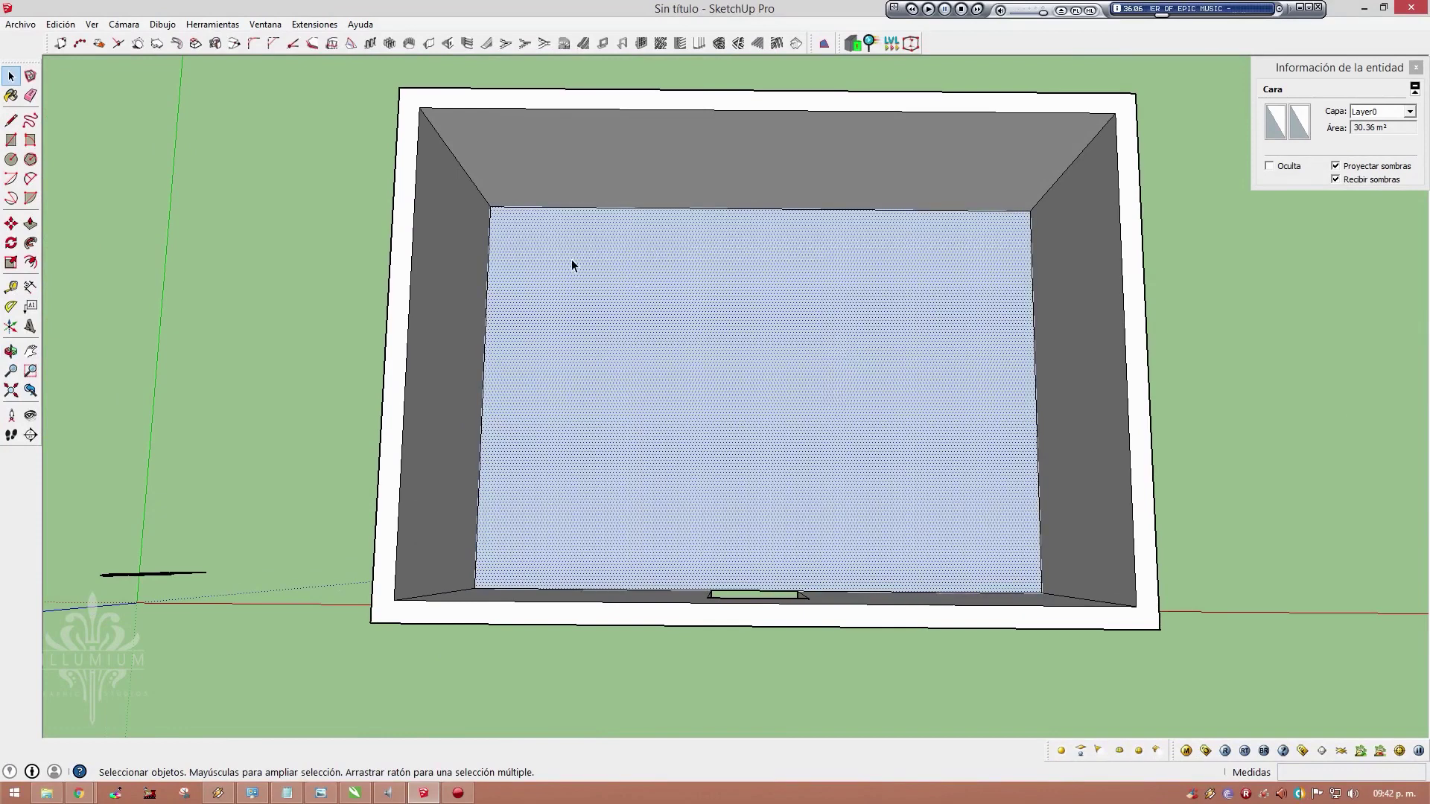
click(333, 301)
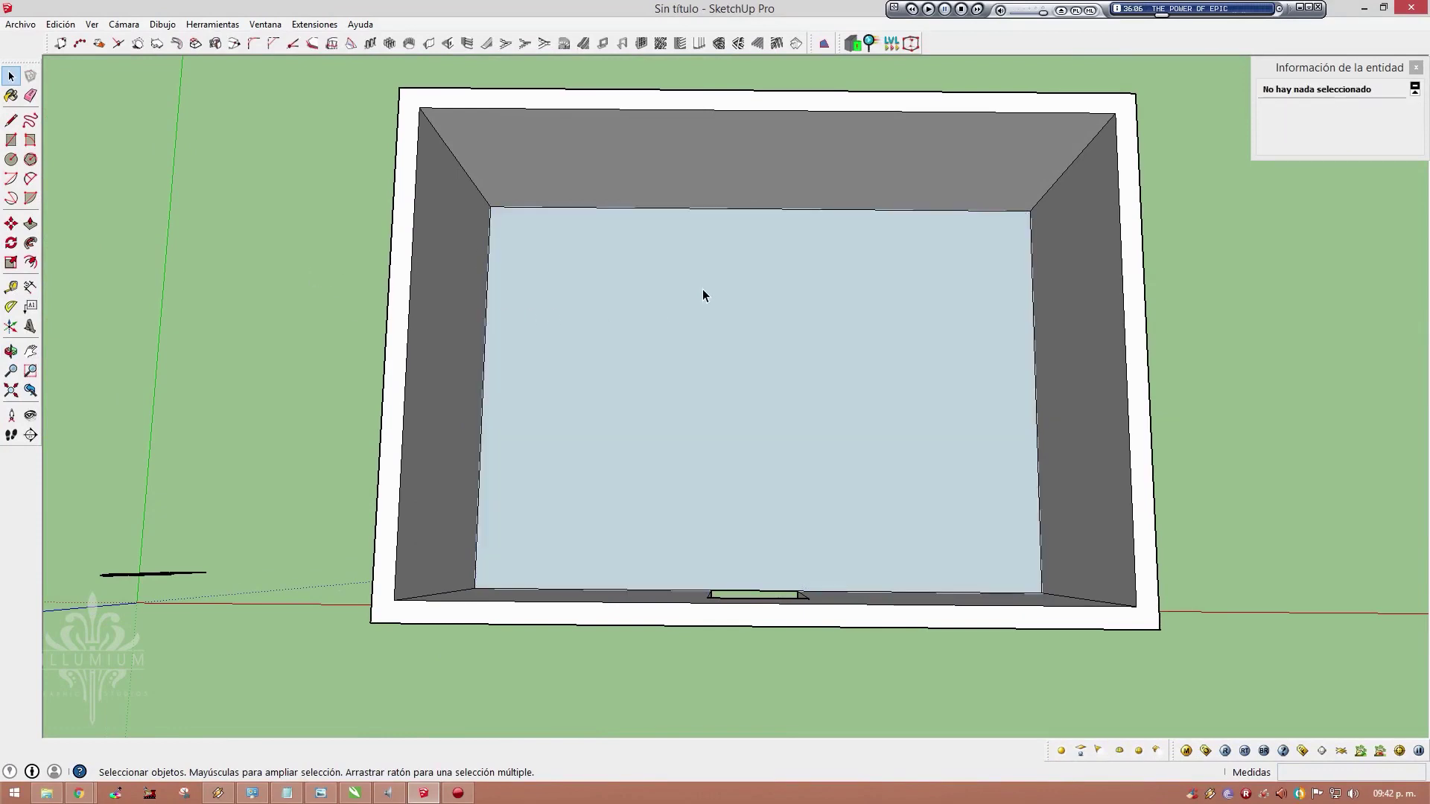
click(592, 225)
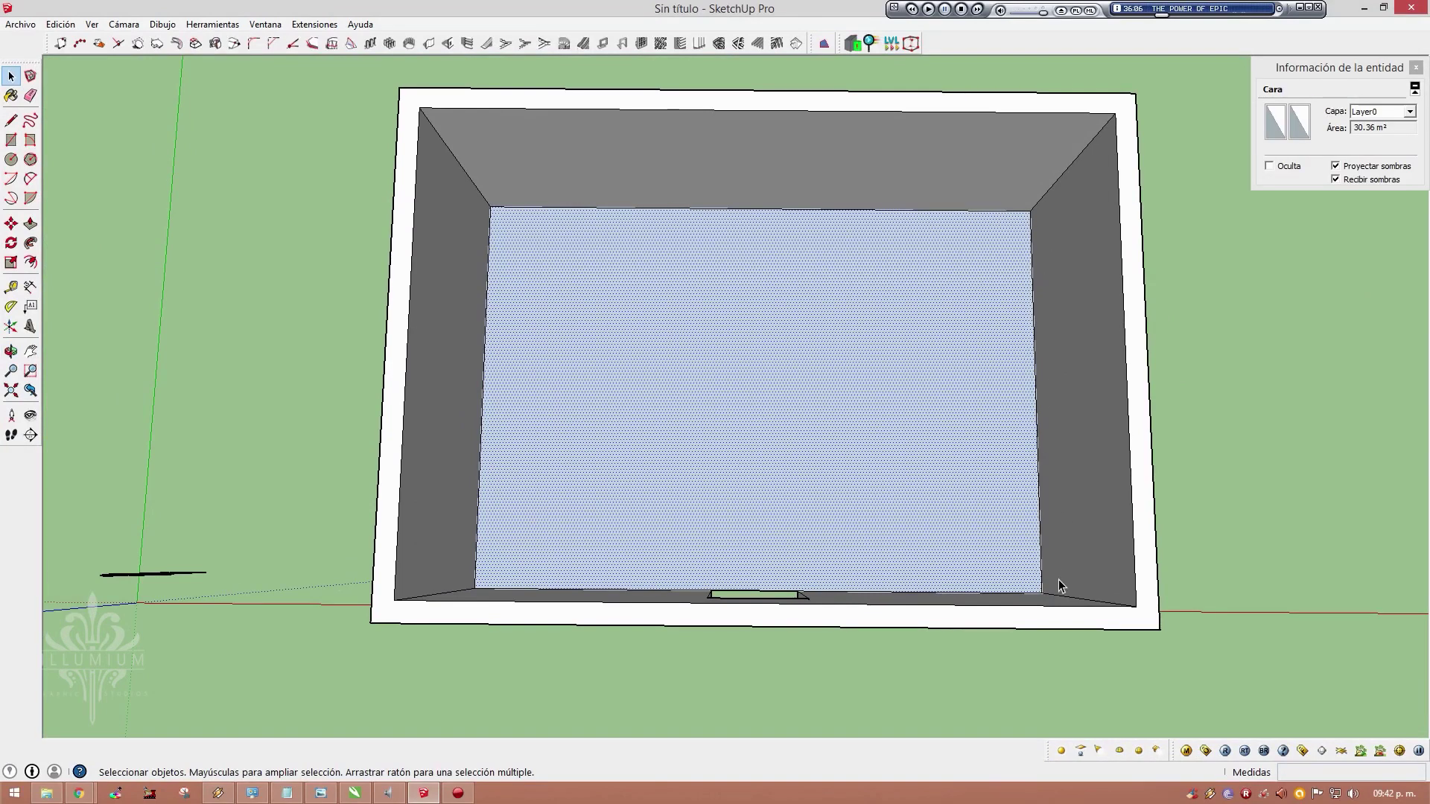
mouse_move(1037, 533)
middle_down()
mouse_move(973, 344)
mouse_move(996, 290)
mouse_move(971, 191)
middle_up()
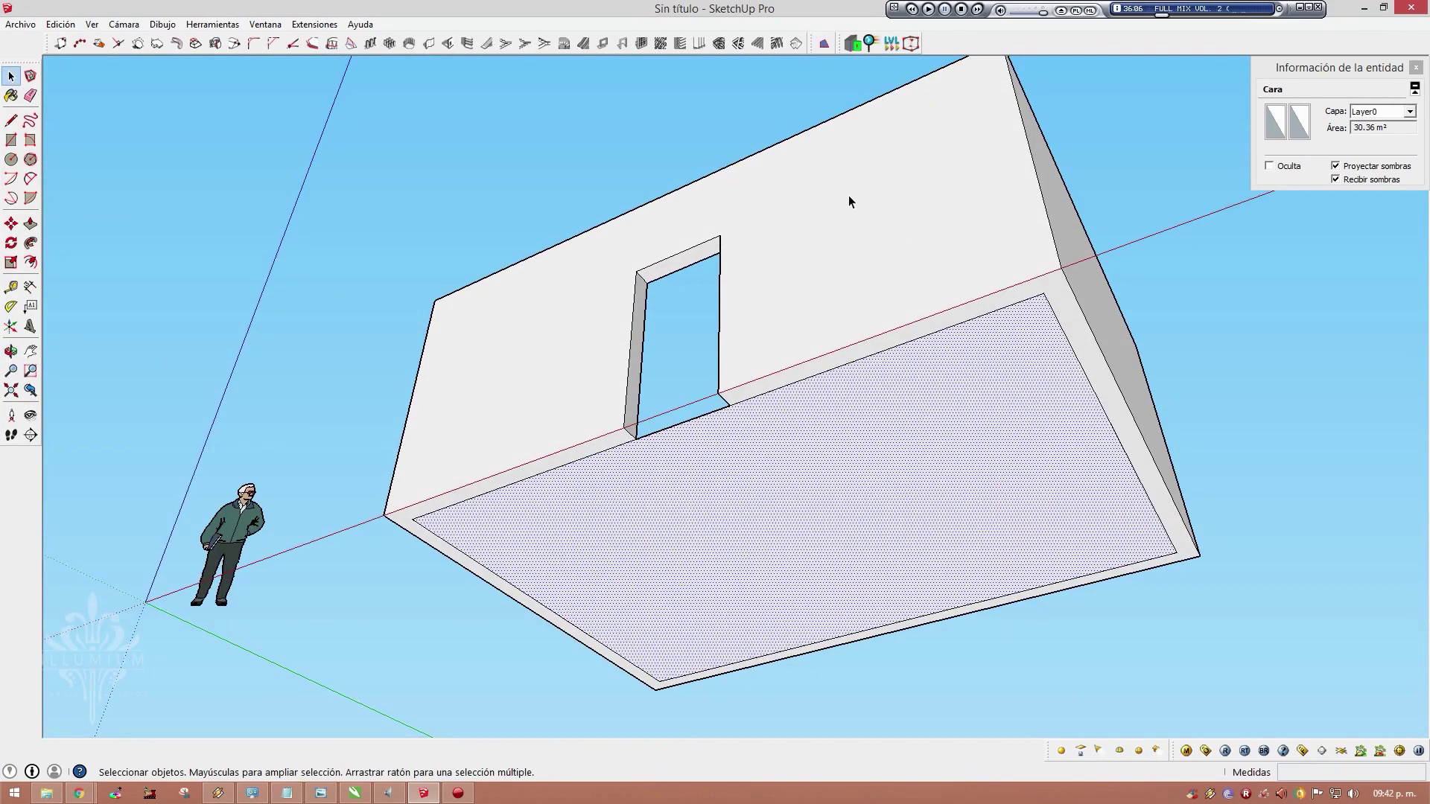
mouse_move(848, 195)
middle_down()
mouse_move(963, 380)
mouse_move(899, 639)
middle_up()
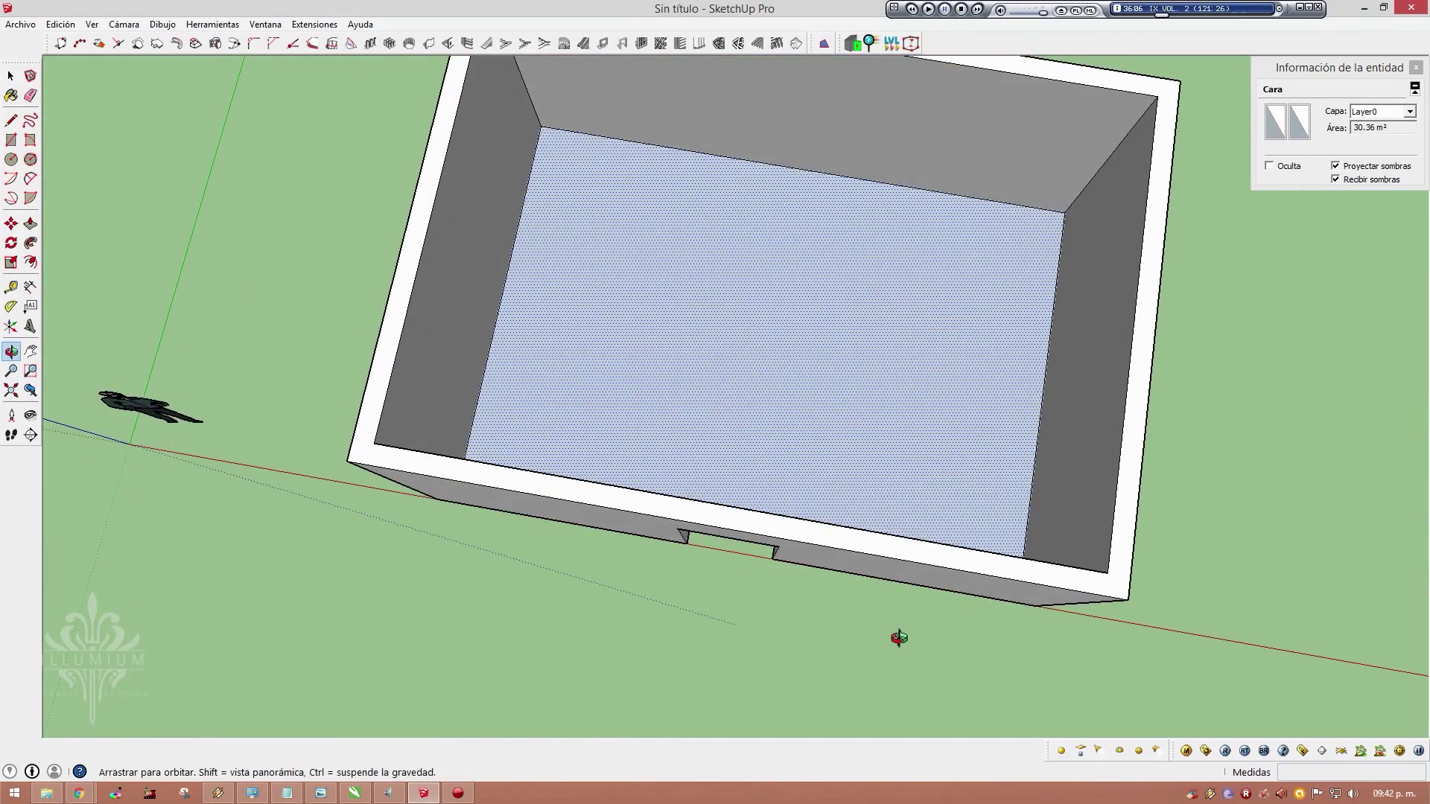
key(Delete)
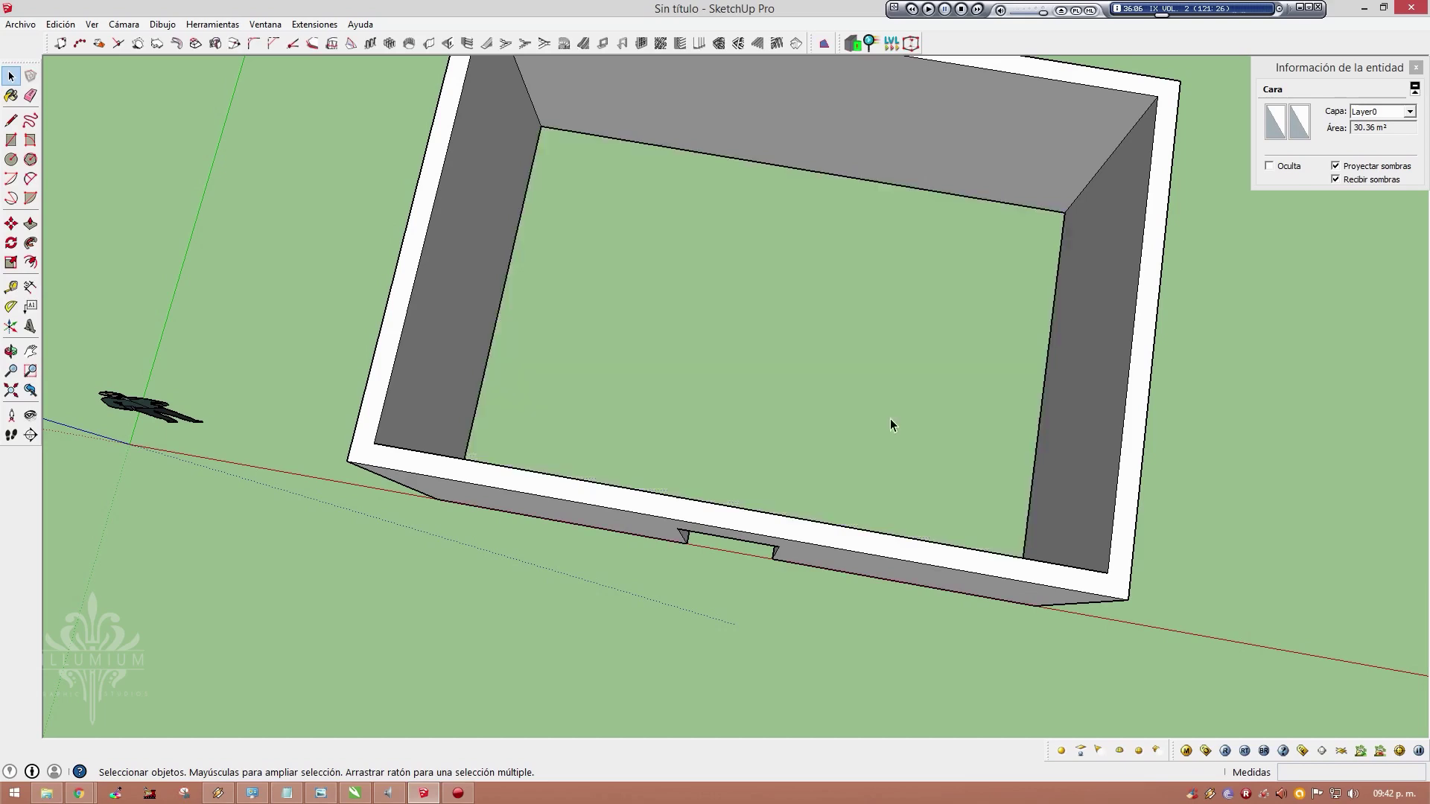
Reverse the remaining floor face (Invertir caras) so its white side faces up
mouse_move(986, 636)
middle_down()
mouse_move(1009, 412)
mouse_move(894, 48)
mouse_move(904, 386)
mouse_move(860, 70)
middle_up()
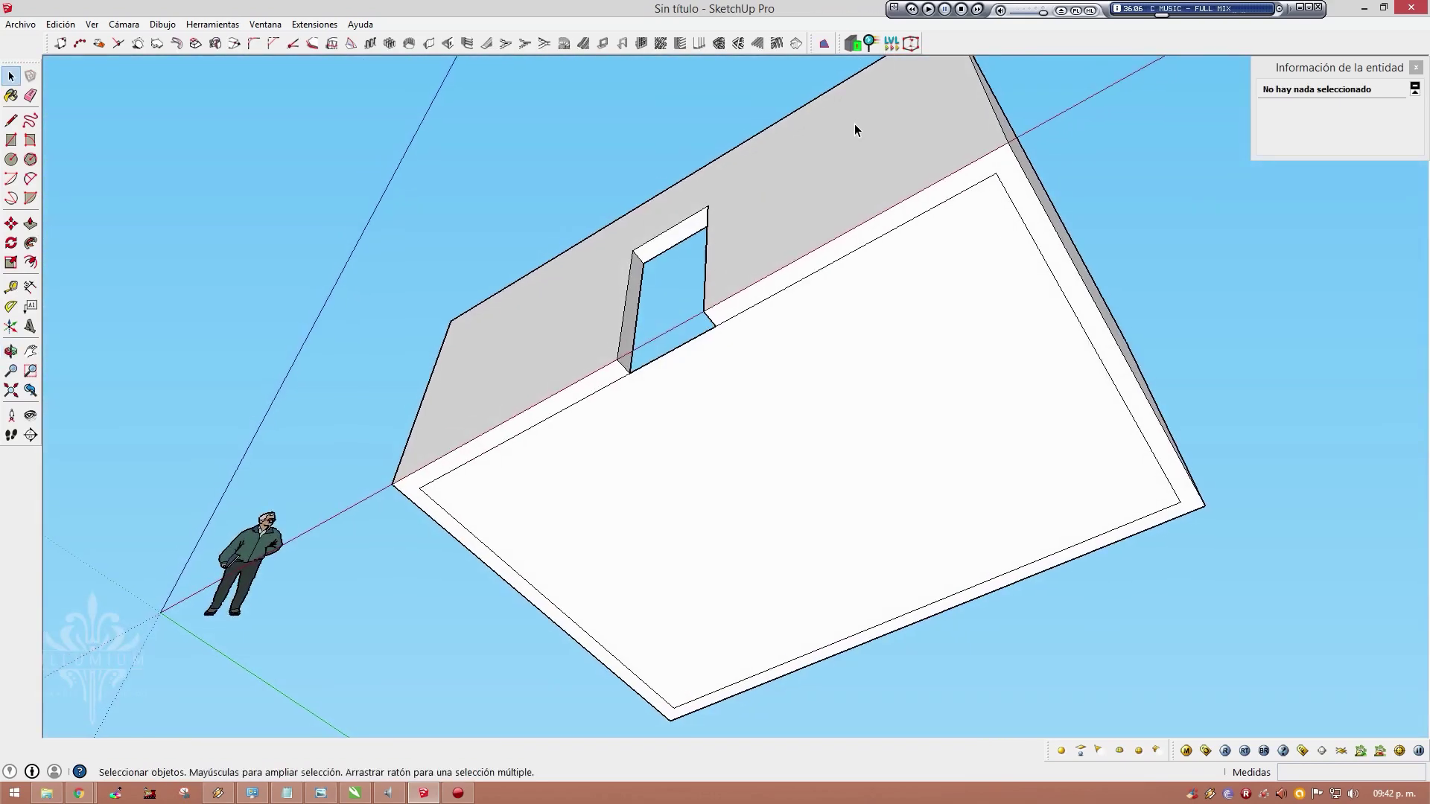
mouse_move(855, 123)
middle_down()
mouse_move(977, 549)
mouse_move(944, 594)
mouse_move(971, 657)
mouse_move(878, 392)
mouse_move(875, 261)
mouse_move(874, 291)
mouse_move(846, 176)
mouse_move(886, 629)
middle_up()
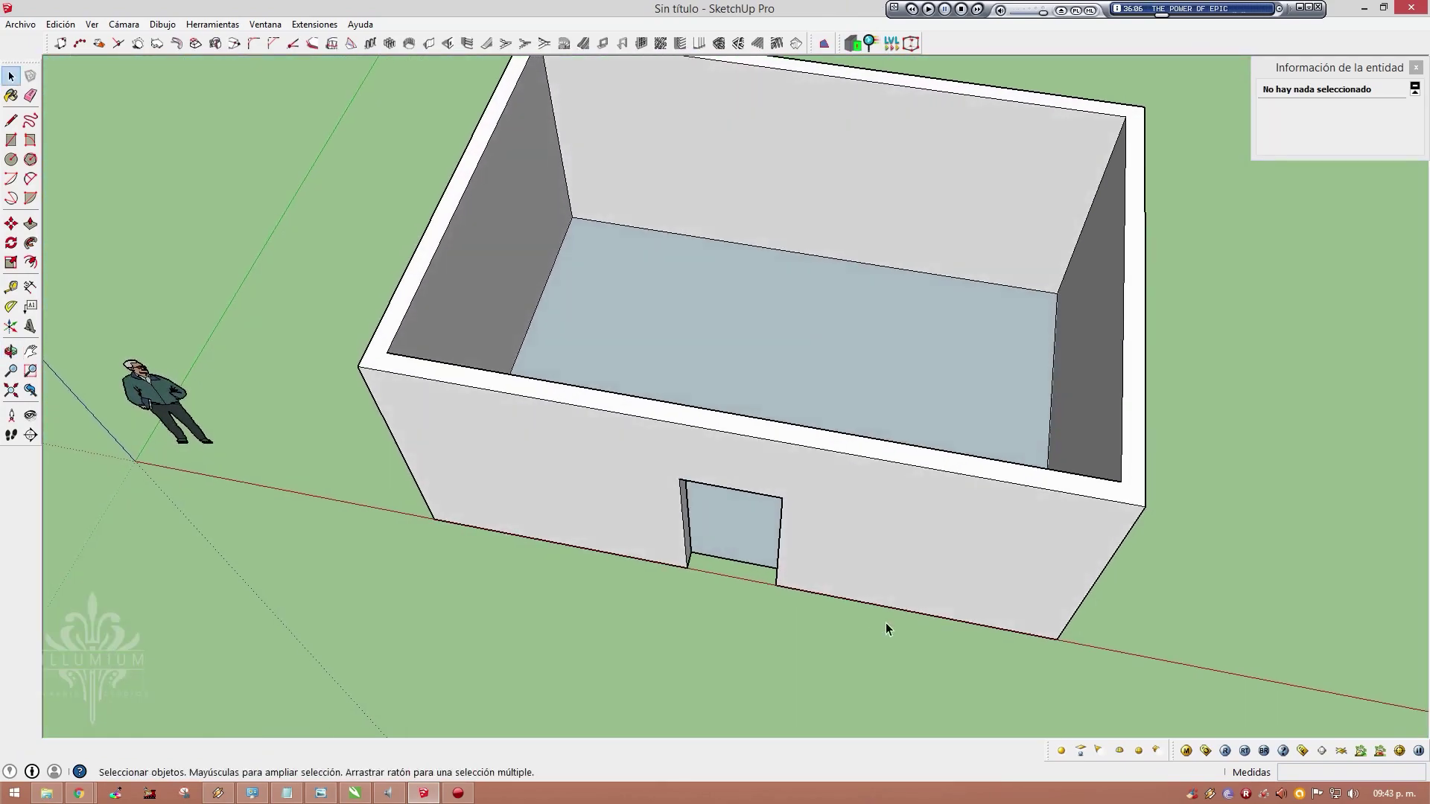
middle_drag(887, 559, 924, 655)
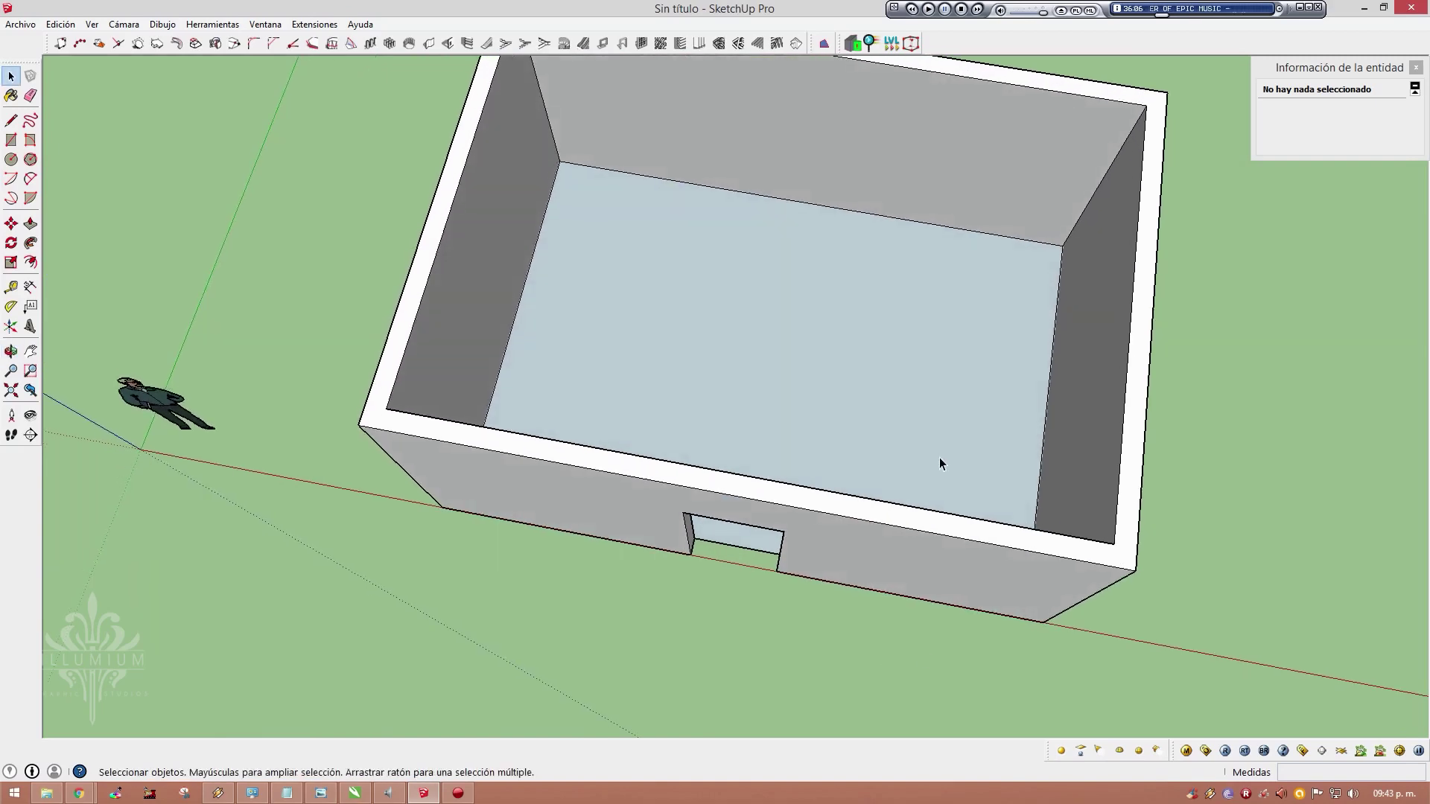
click(750, 290)
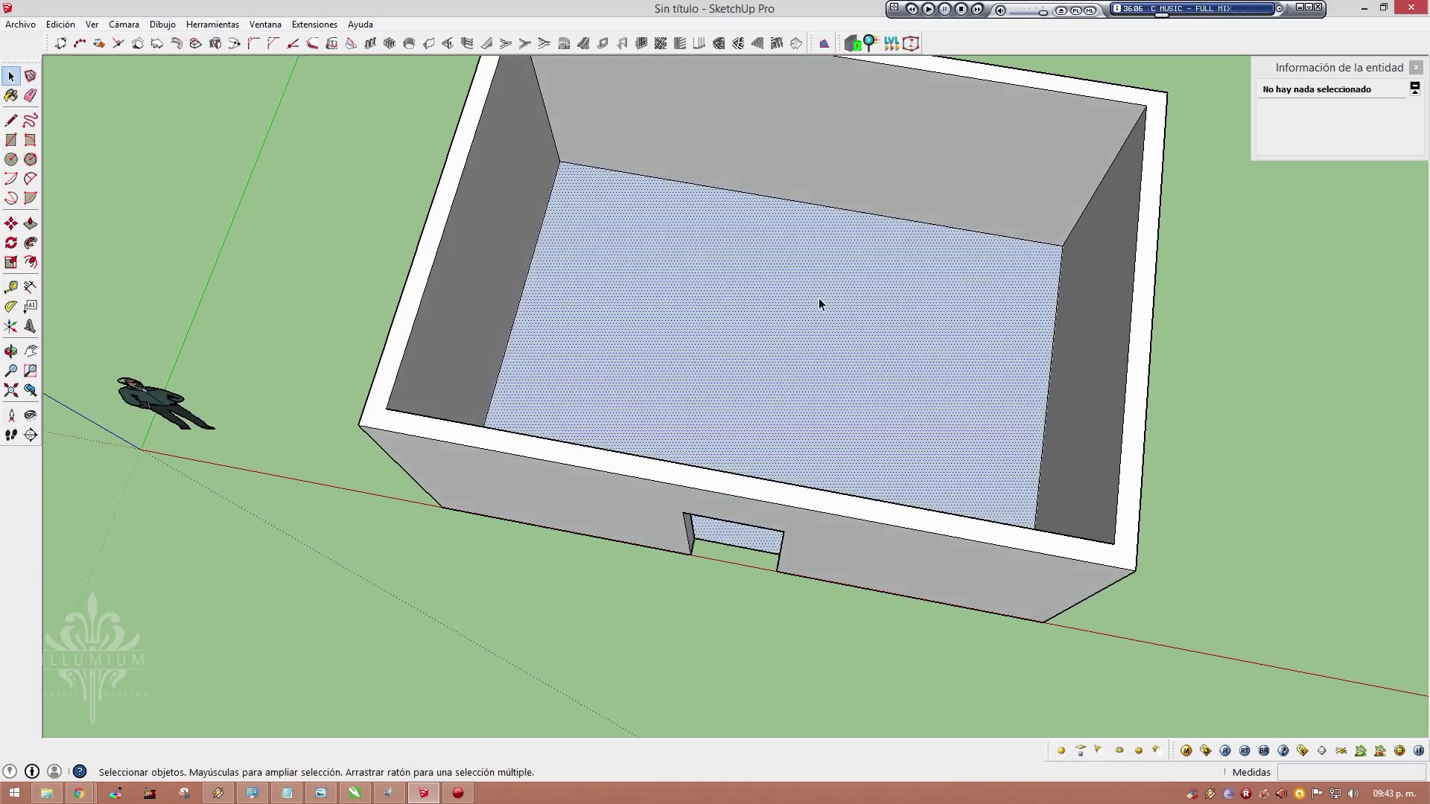
mouse_move(820, 303)
middle_down()
mouse_move(990, 415)
mouse_move(774, 112)
middle_up()
middle_drag(806, 234, 776, 315)
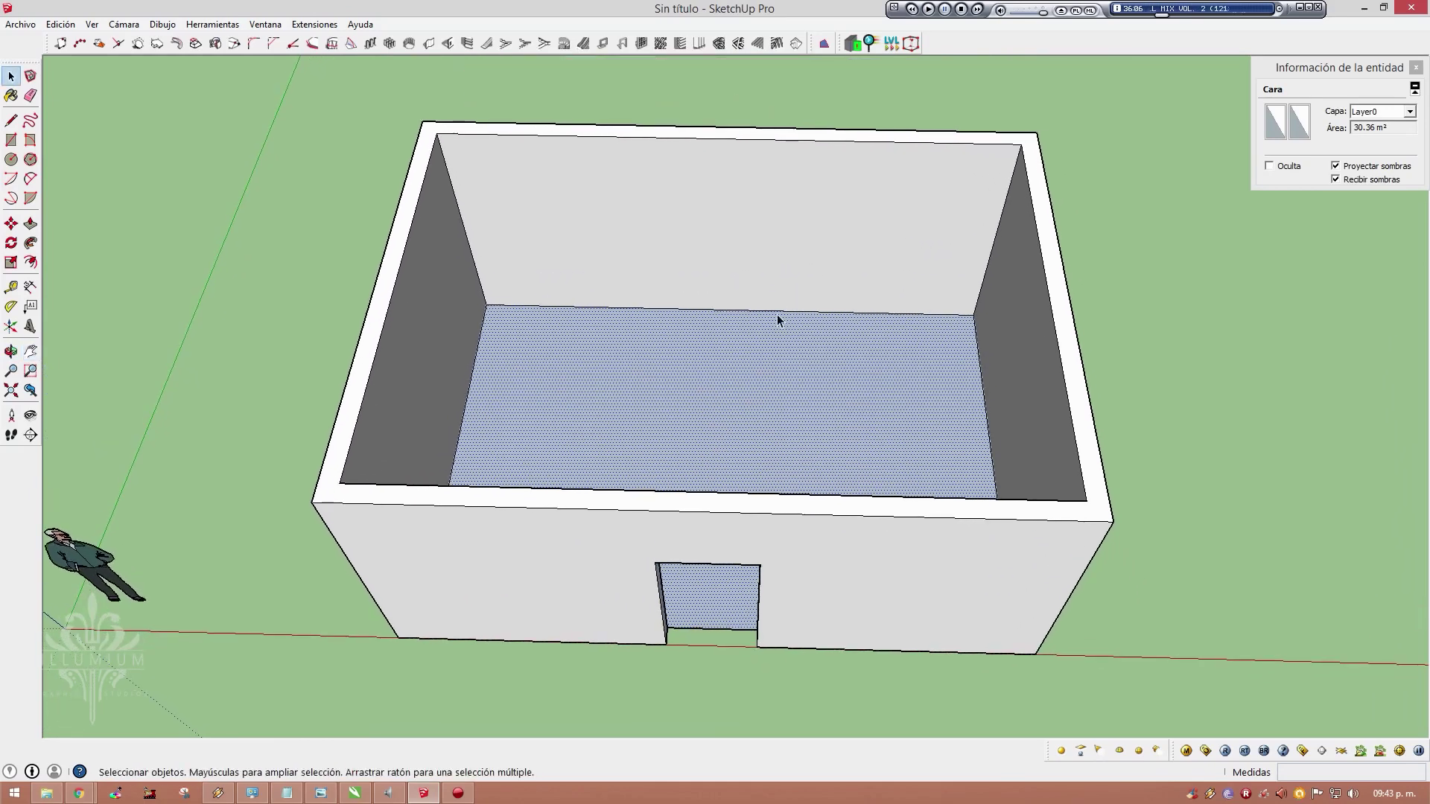
right_click(779, 367)
click(824, 516)
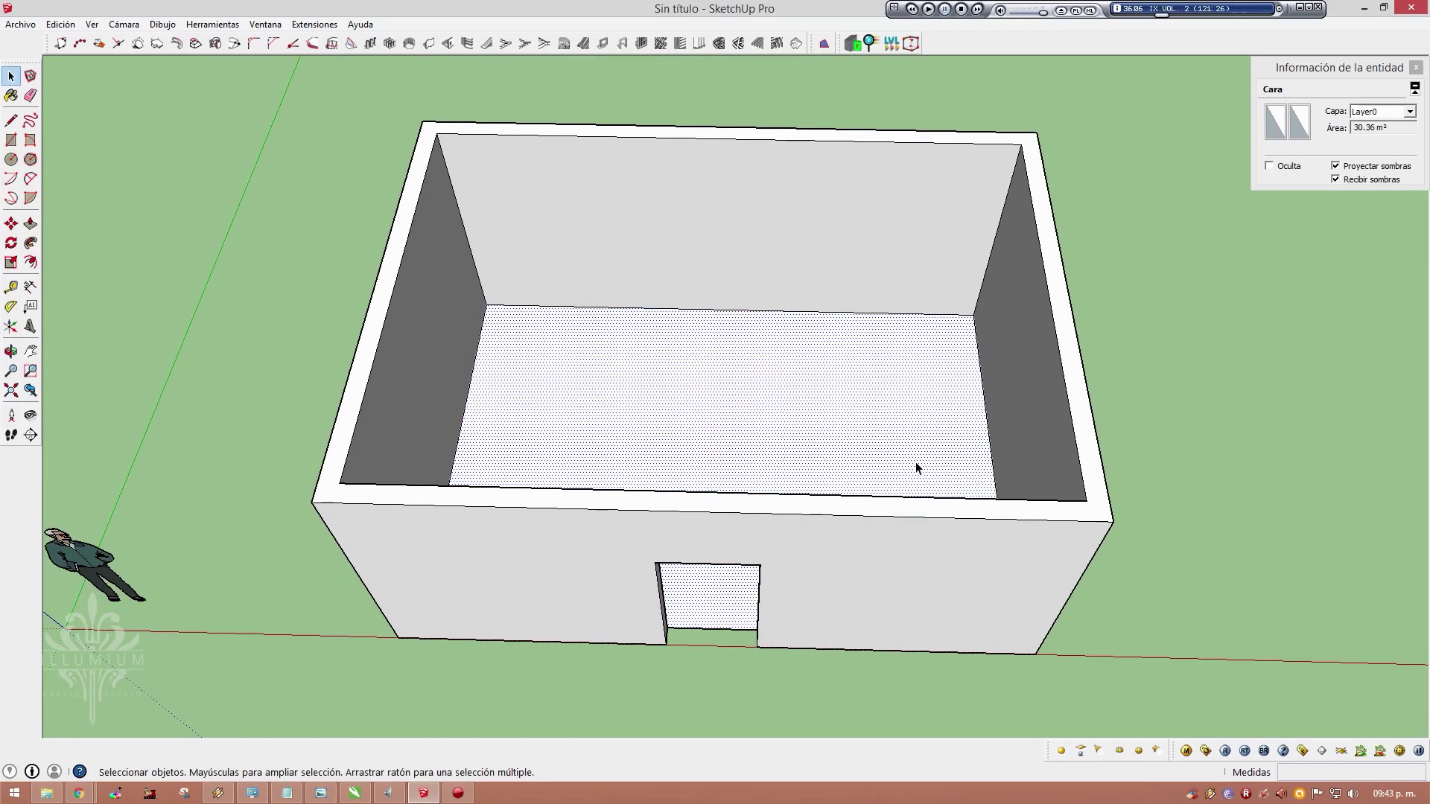
Orbit above and beneath the room to check the reversed floor
mouse_move(914, 461)
middle_down()
mouse_move(936, 673)
mouse_move(873, 442)
middle_up()
mouse_move(1251, 431)
middle_down()
mouse_move(782, 444)
mouse_move(115, 358)
middle_up()
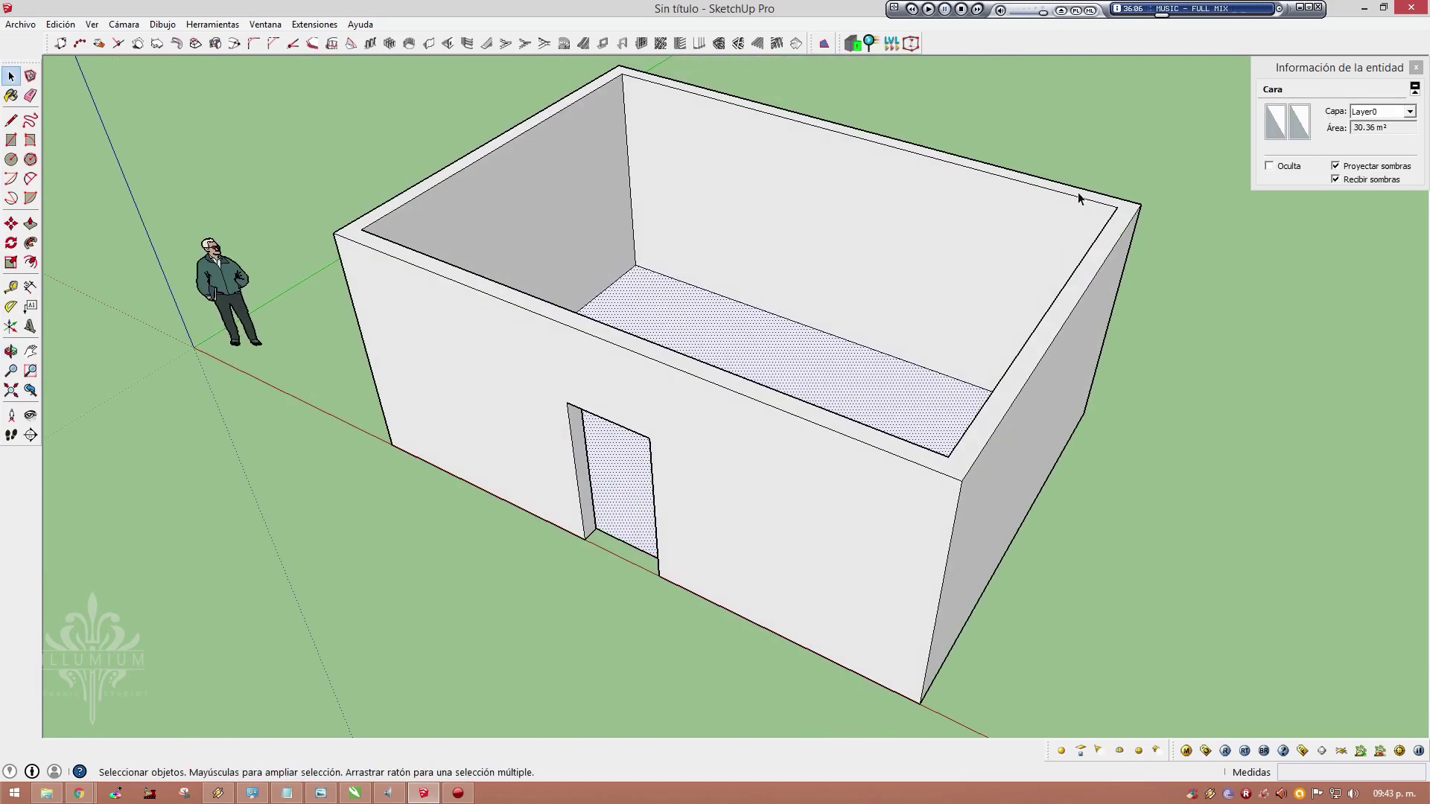
key(o)
drag(856, 501, 876, 154)
key(space)
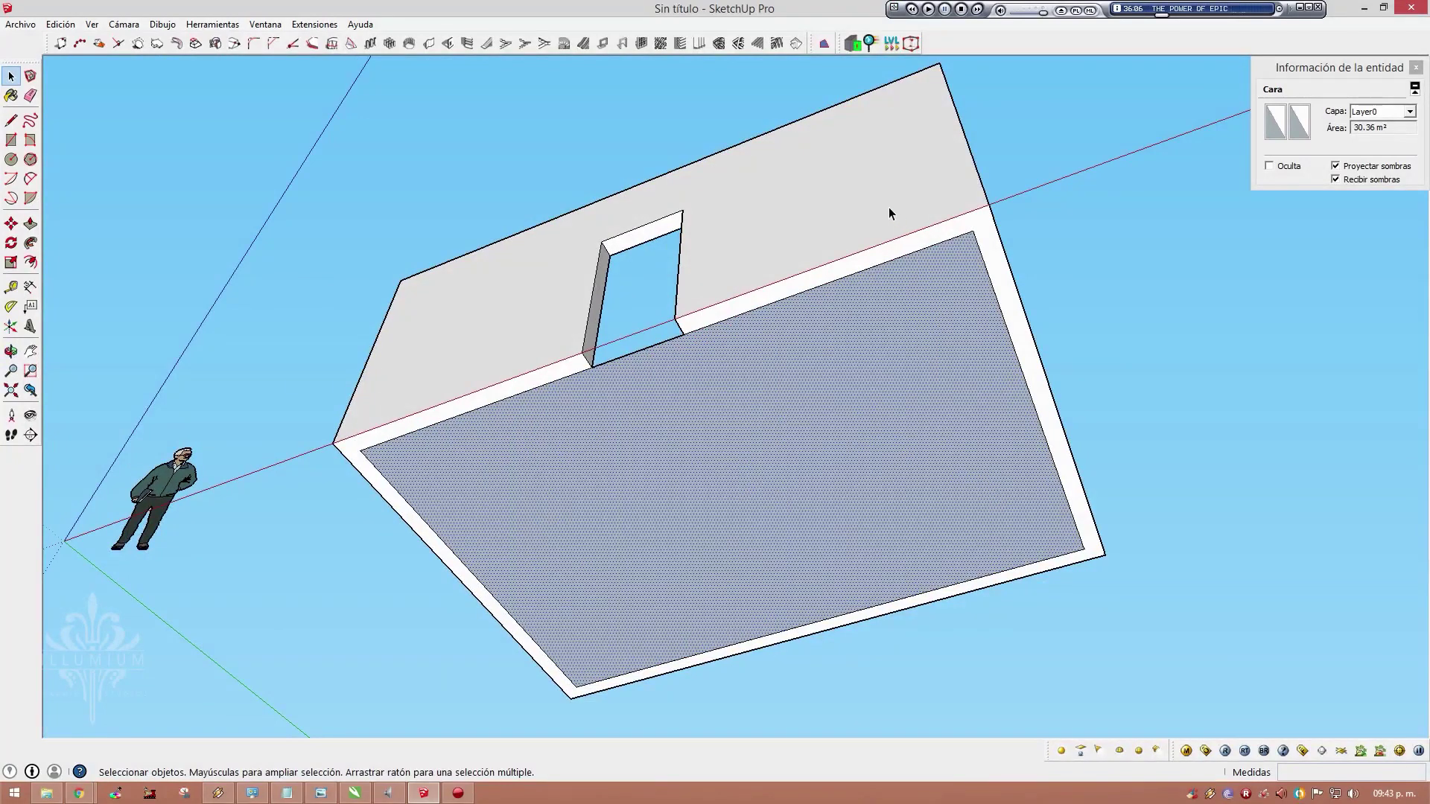
key(o)
mouse_move(878, 181)
mouse_down()
mouse_move(926, 511)
mouse_move(856, 409)
mouse_move(1127, 311)
mouse_up()
key(space)
Zoom and orbit around the doorway for oblique exterior views of the room
scroll(750, 384, up, 5)
middle_drag(999, 377, 1015, 437)
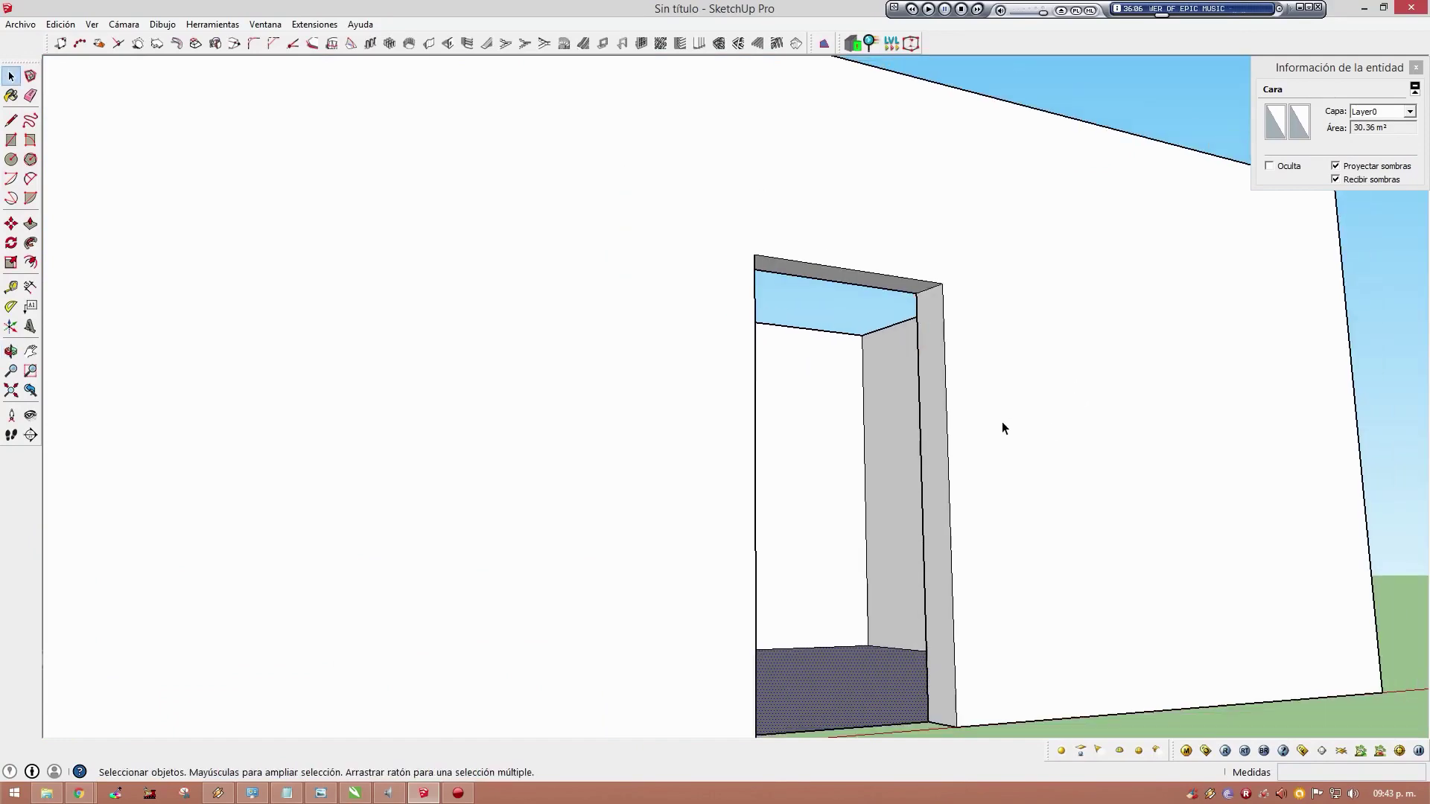
middle_drag(1108, 498, 922, 201)
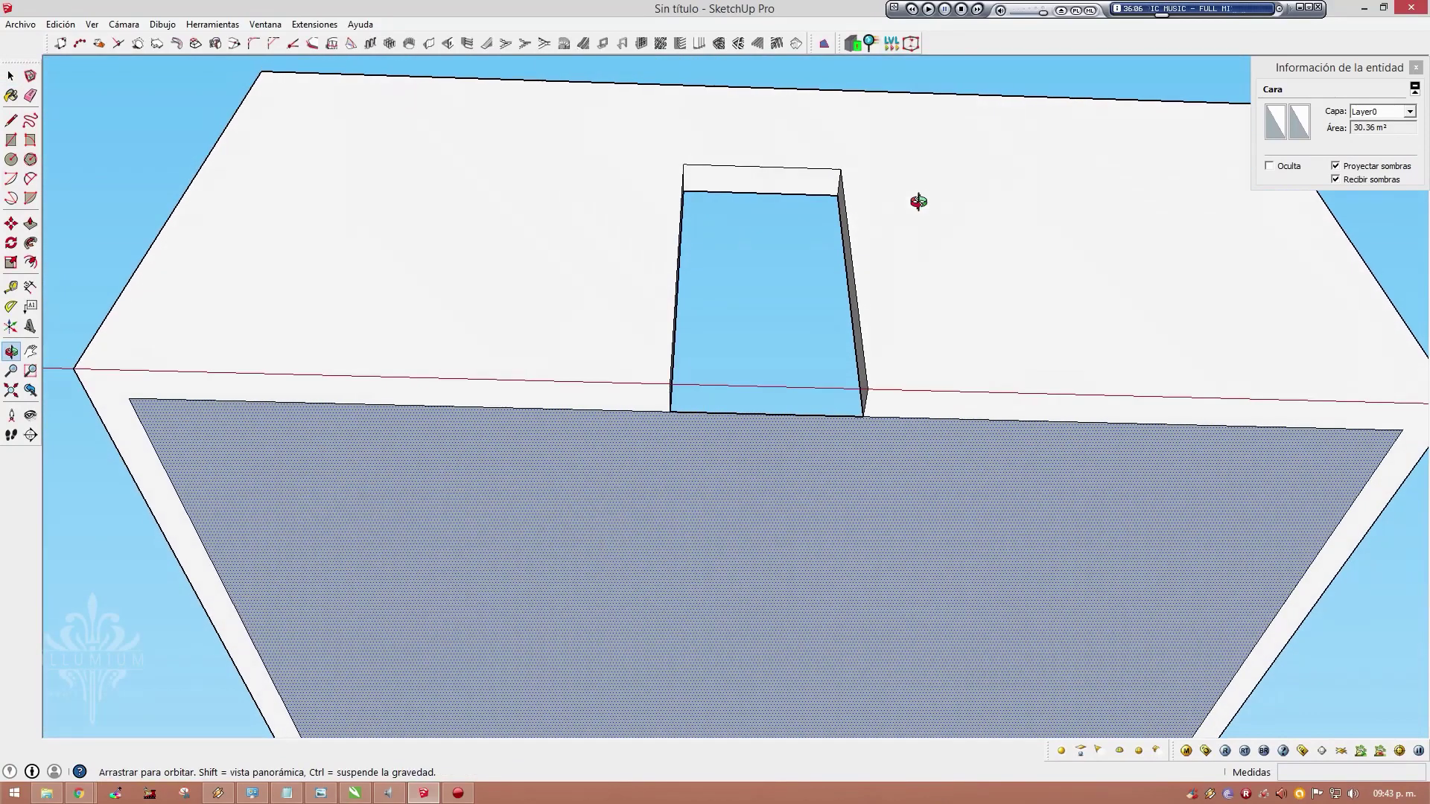
mouse_move(1127, 259)
middle_down()
mouse_move(1053, 560)
mouse_move(926, 474)
middle_up()
scroll(924, 461, down, 1)
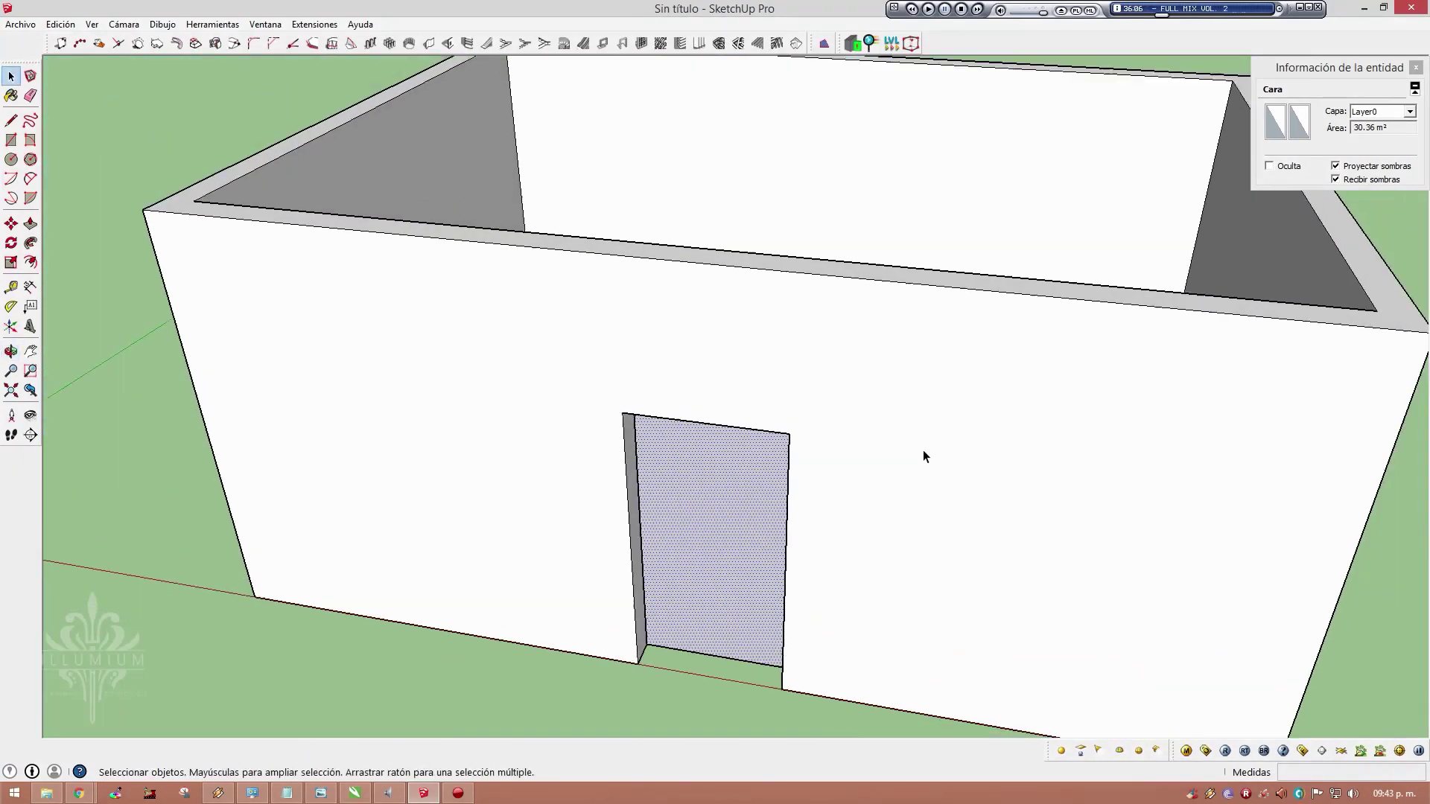
scroll(916, 445, down, 2)
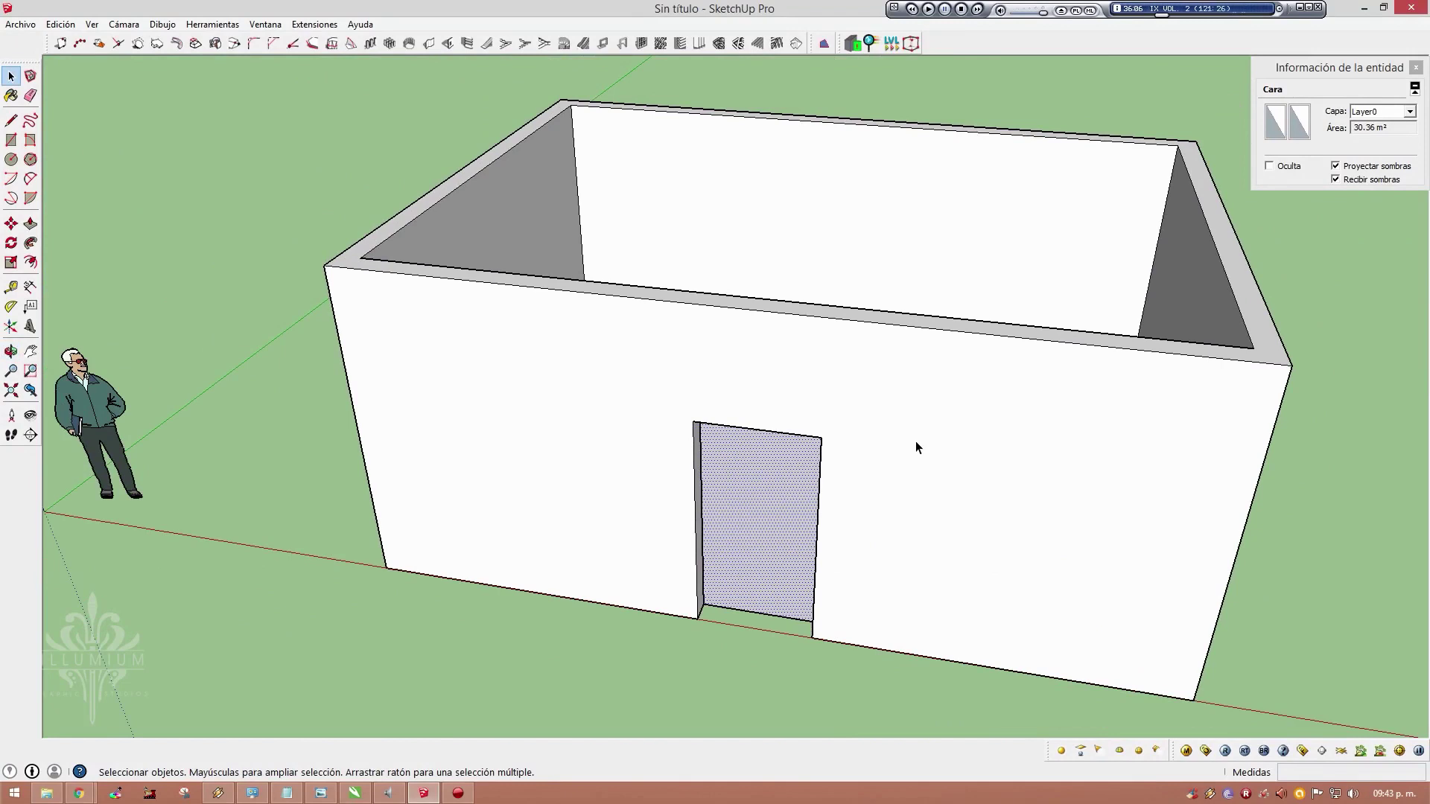
scroll(905, 441, down, 2)
scroll(865, 469, down, 1)
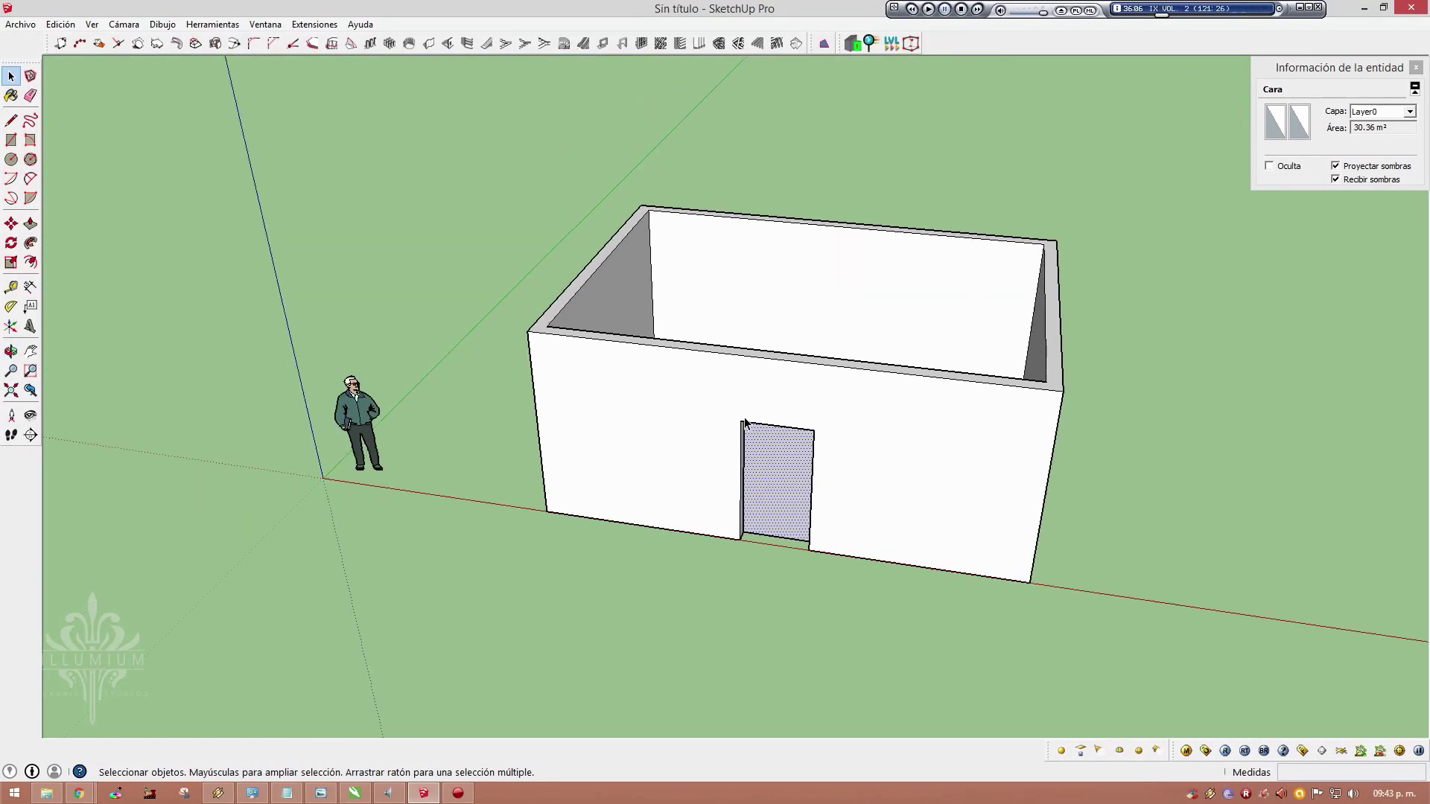
mouse_move(865, 469)
middle_down()
mouse_move(774, 421)
mouse_move(1048, 572)
middle_up()
drag(558, 205, 557, 203)
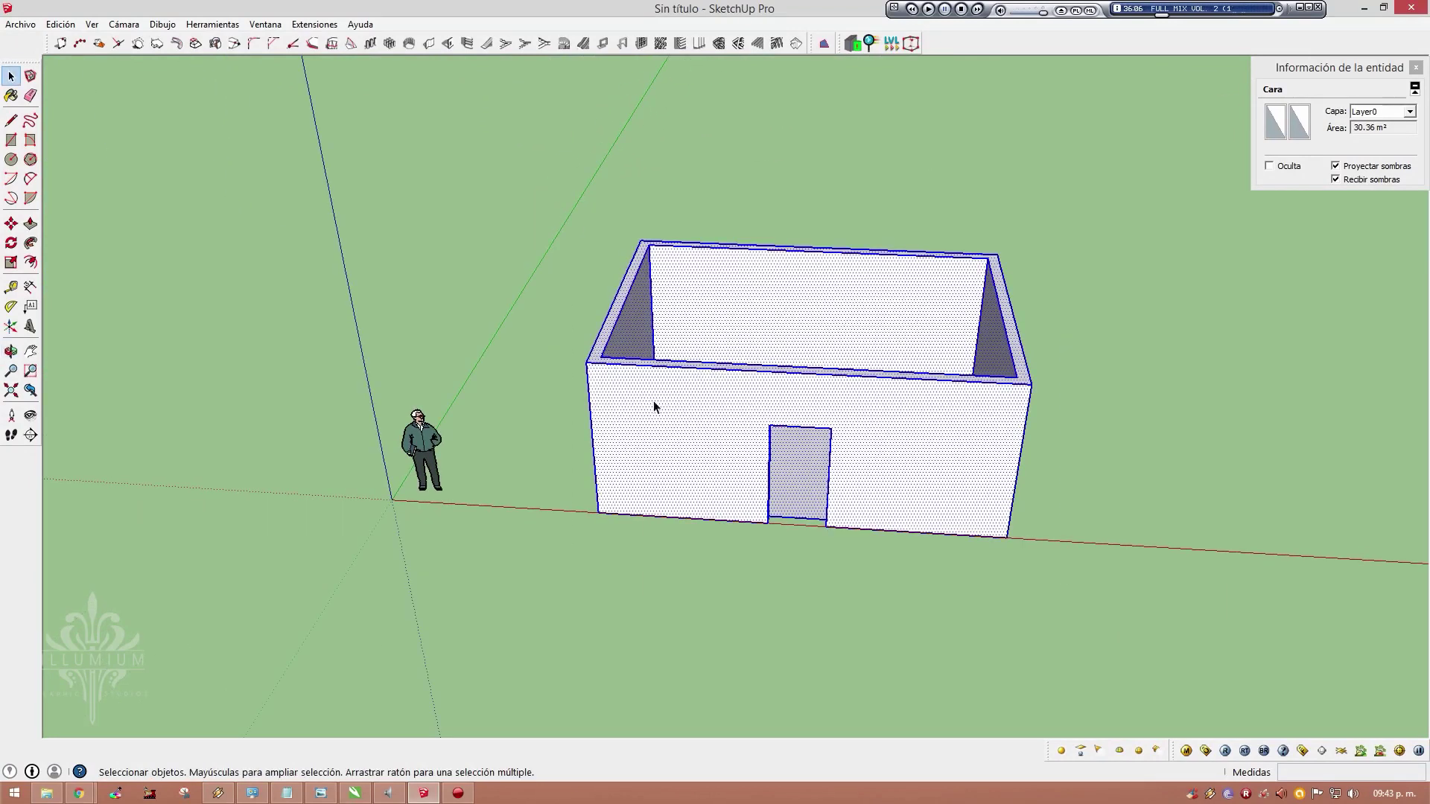
key(ctrl+t)
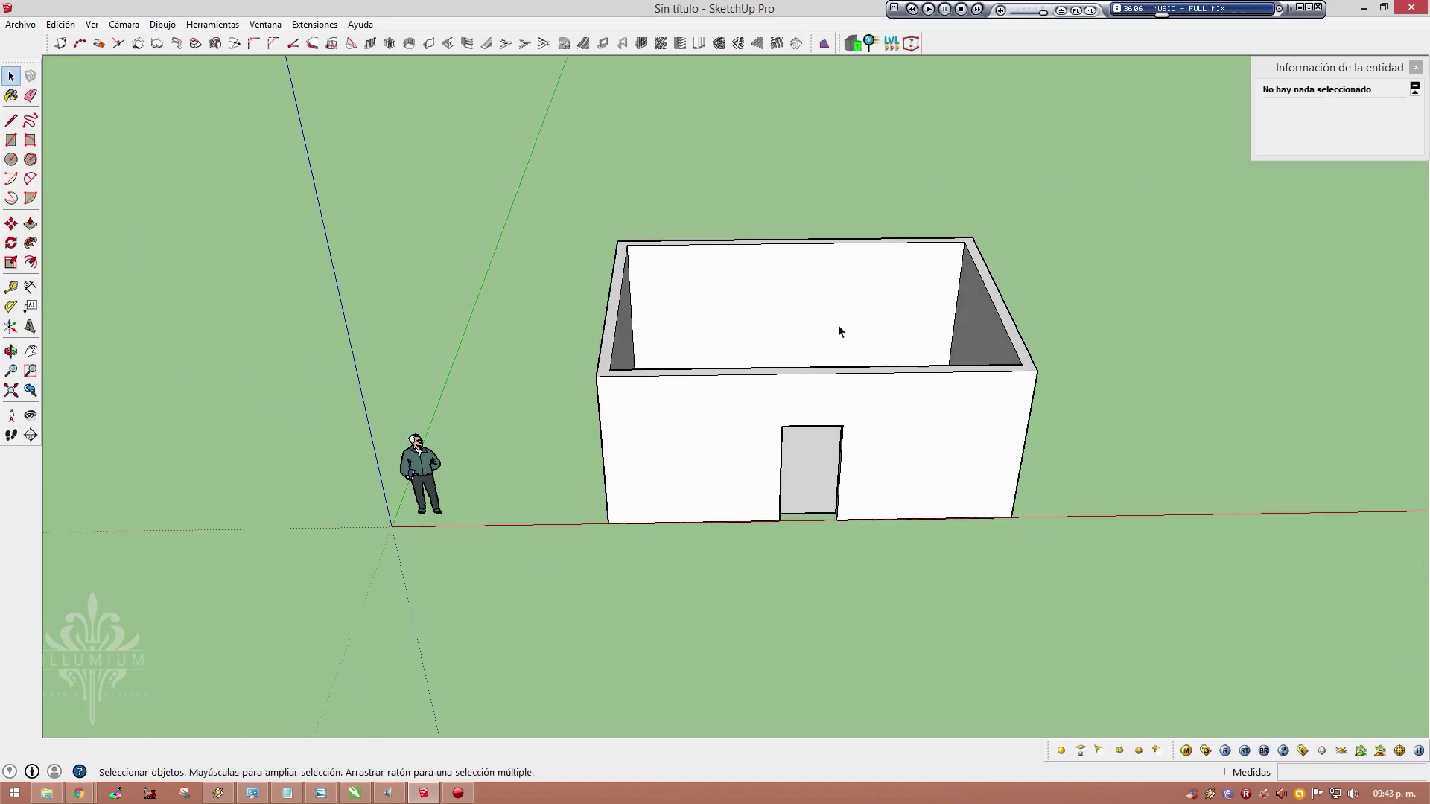
scroll(838, 325, up, 3)
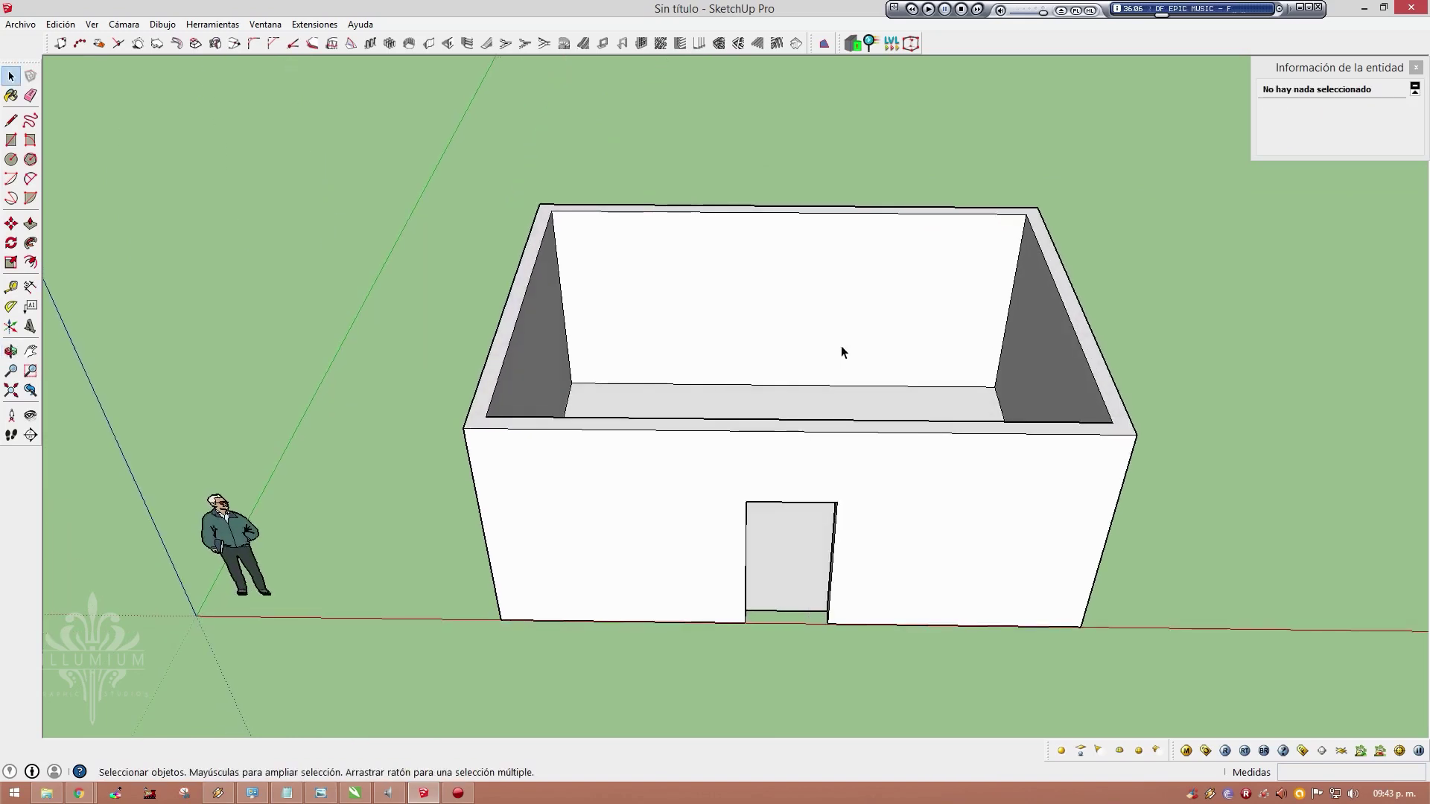
scroll(847, 347, down, 3)
middle_drag(1021, 589, 884, 473)
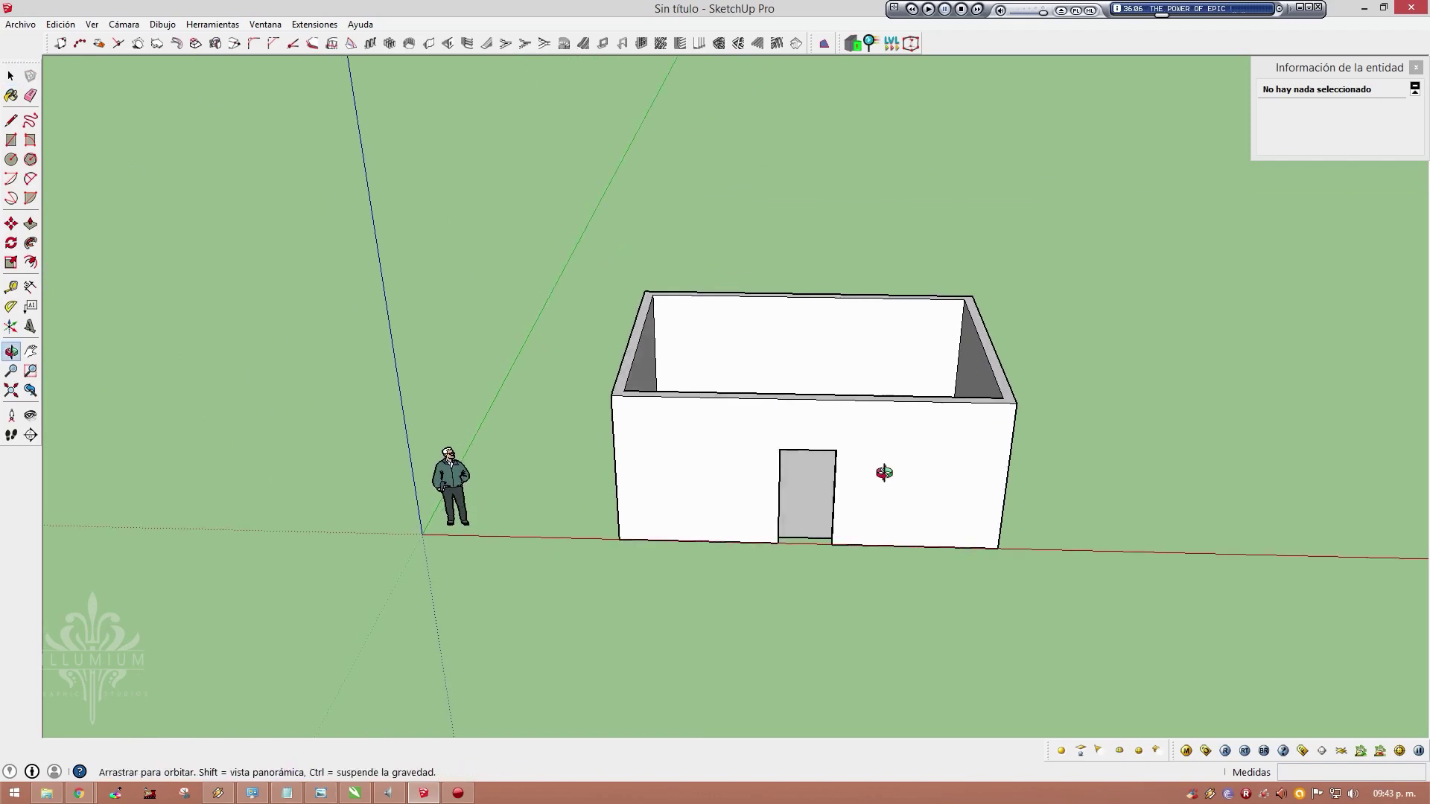
drag(1053, 584, 581, 239)
scroll(905, 447, up, 1)
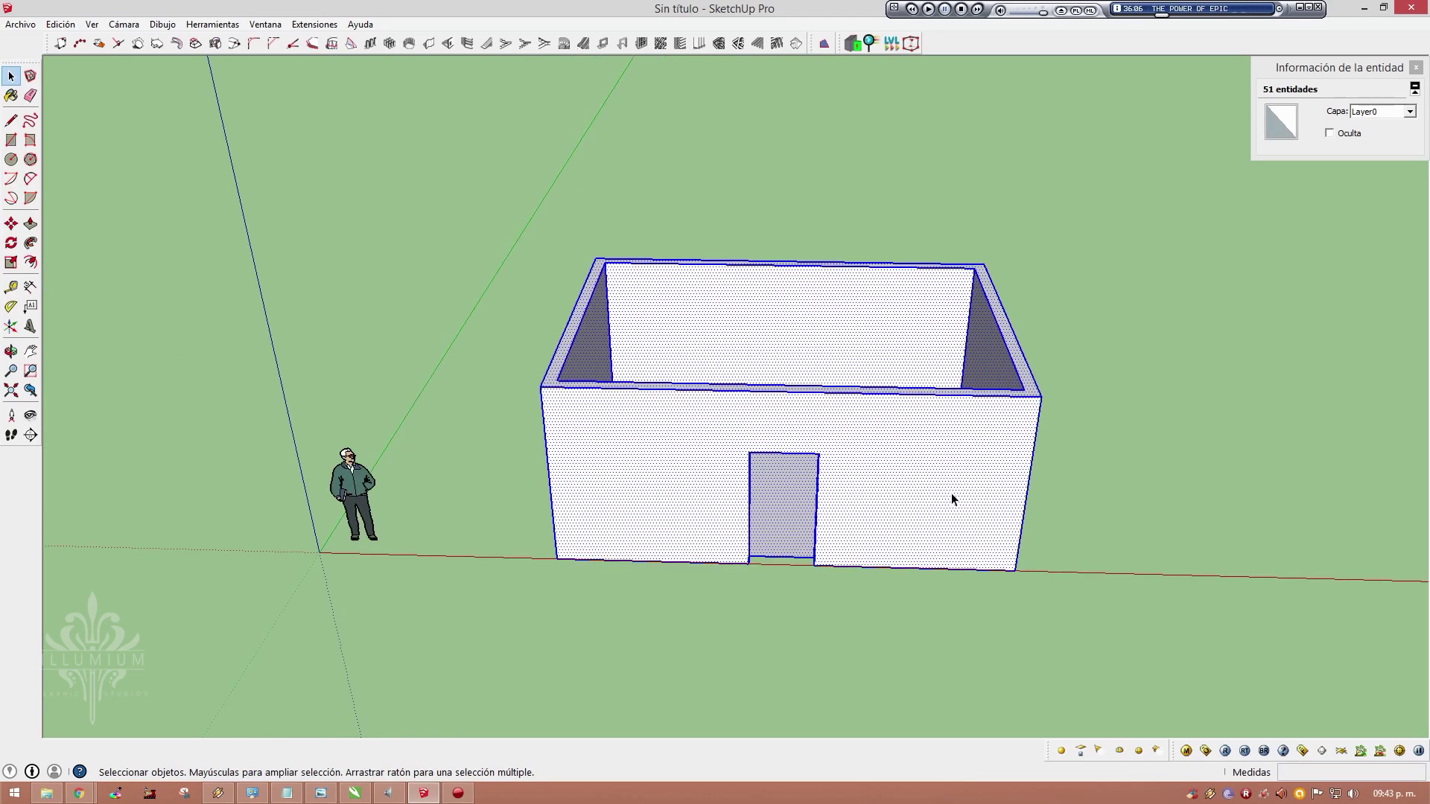
key(m)
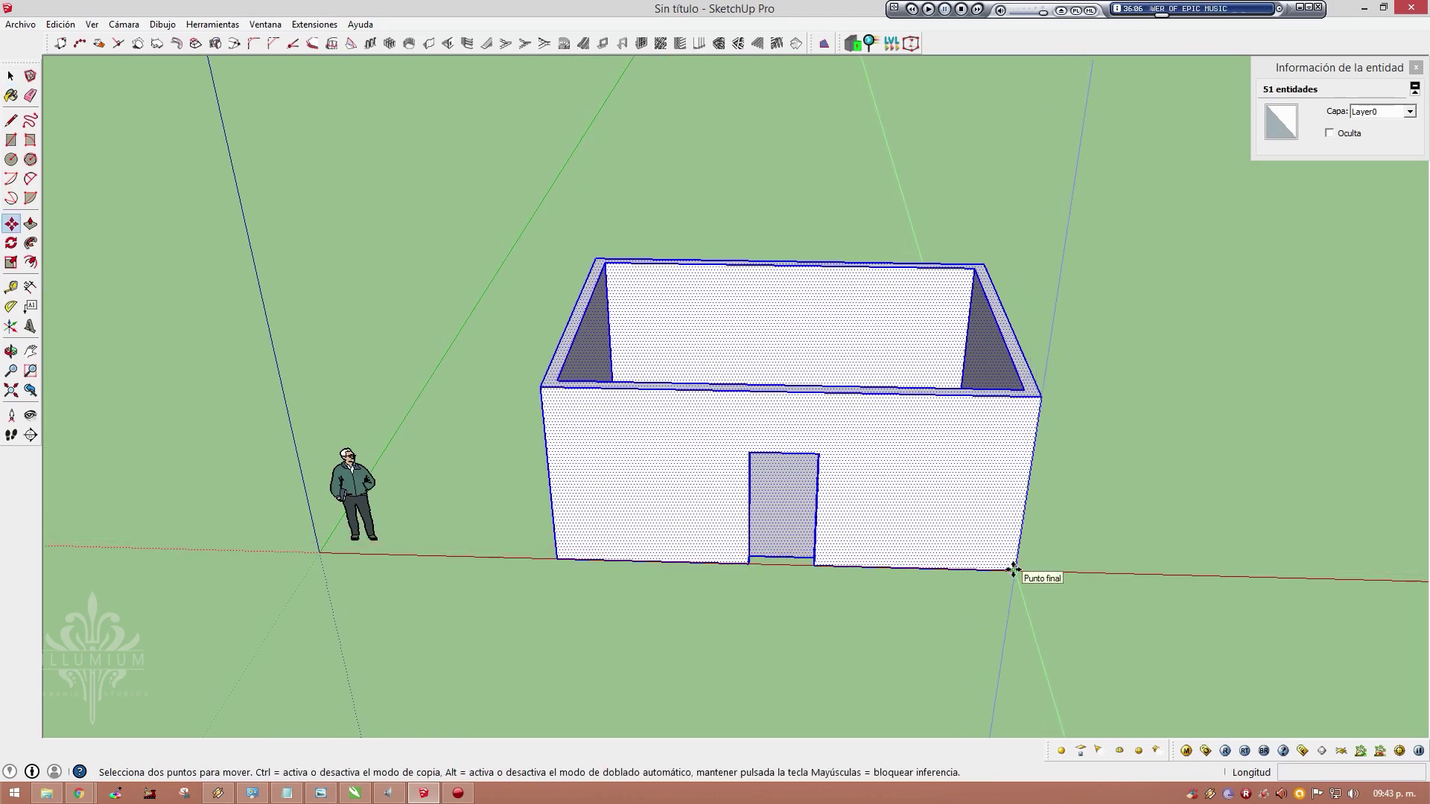
click(1013, 571)
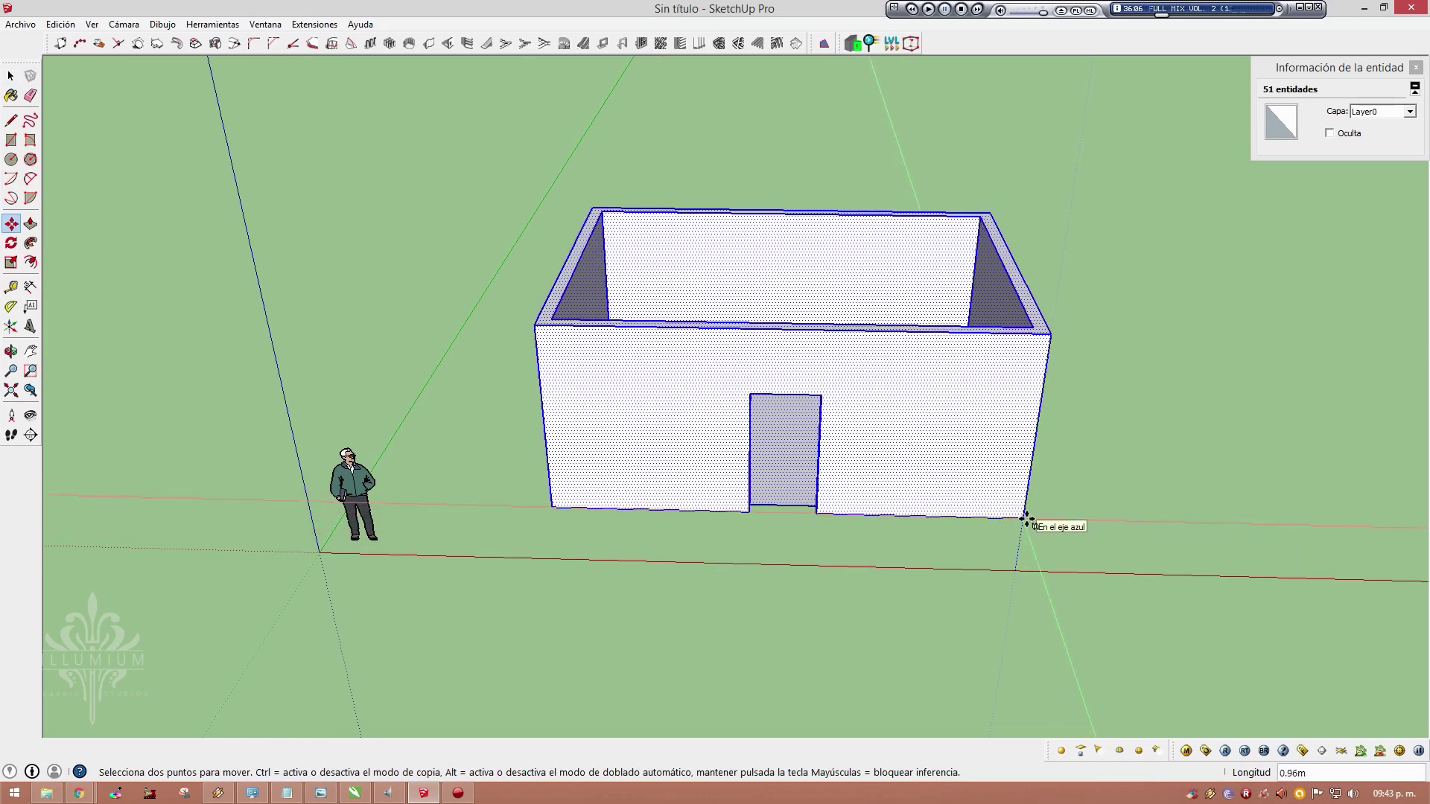
key(ctrl)
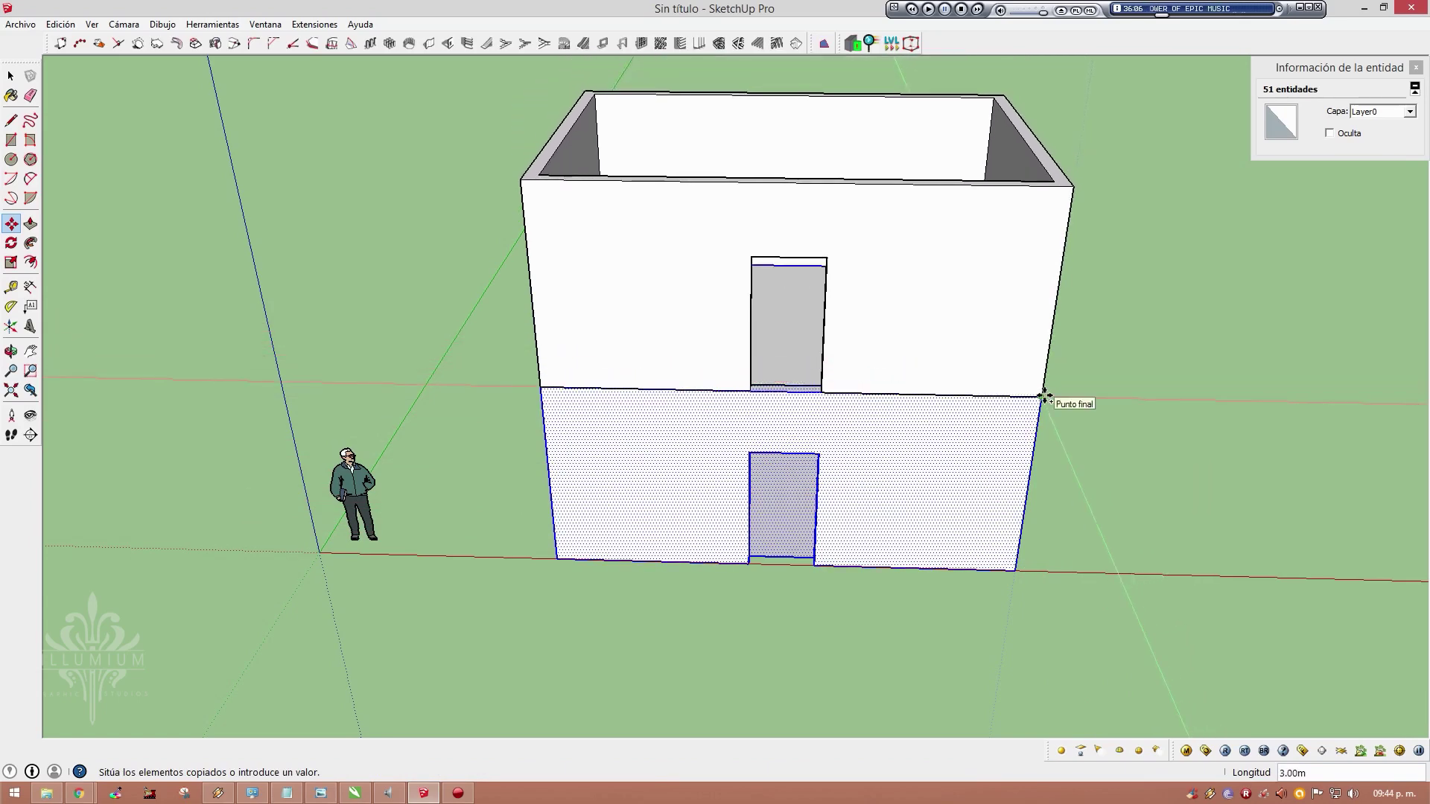
click(1045, 397)
mouse_move(999, 444)
middle_down()
mouse_move(416, 268)
mouse_move(744, 229)
mouse_move(1169, 229)
mouse_move(814, 479)
mouse_move(935, 678)
mouse_move(856, 437)
mouse_move(807, 552)
mouse_move(792, 249)
middle_up()
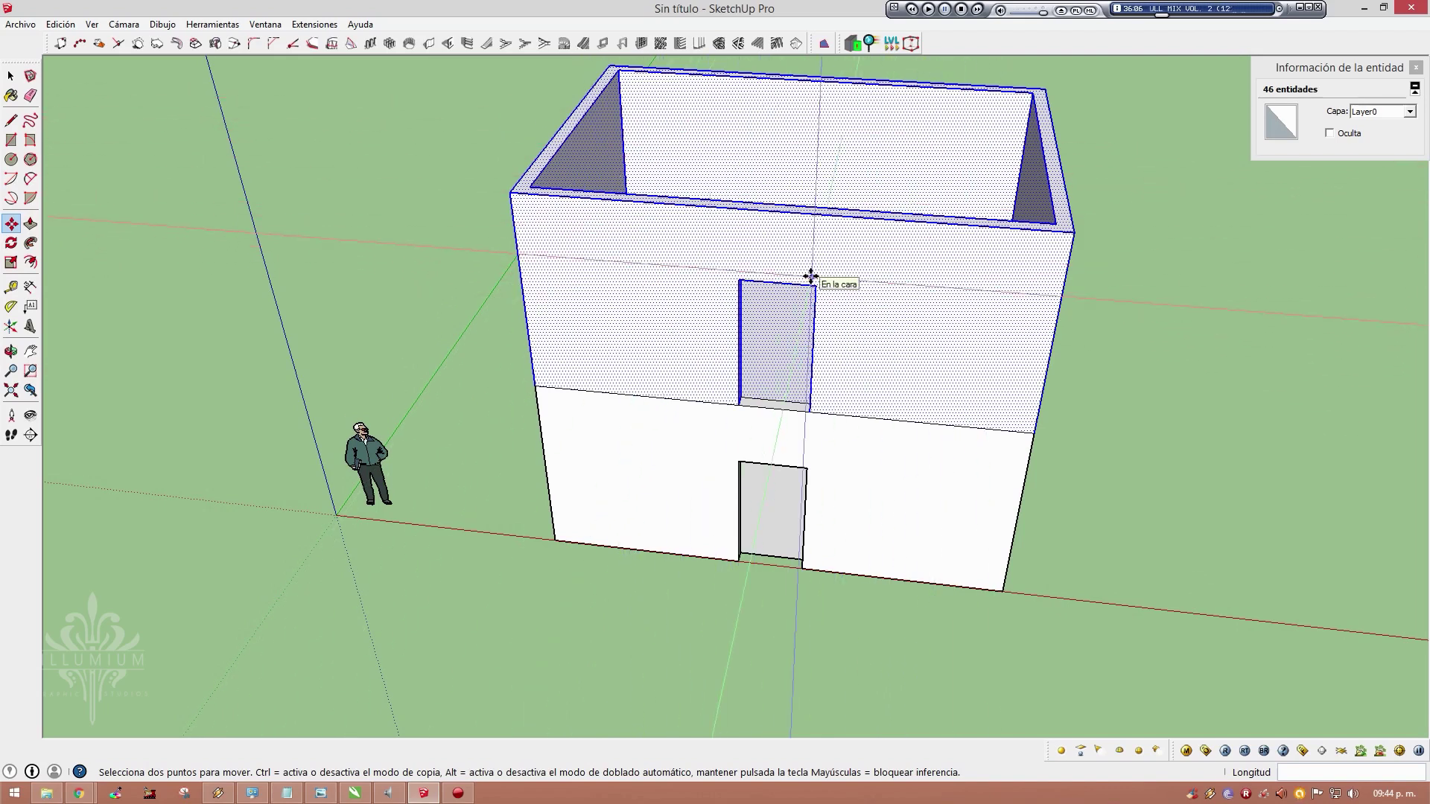
key(ctrl+z)
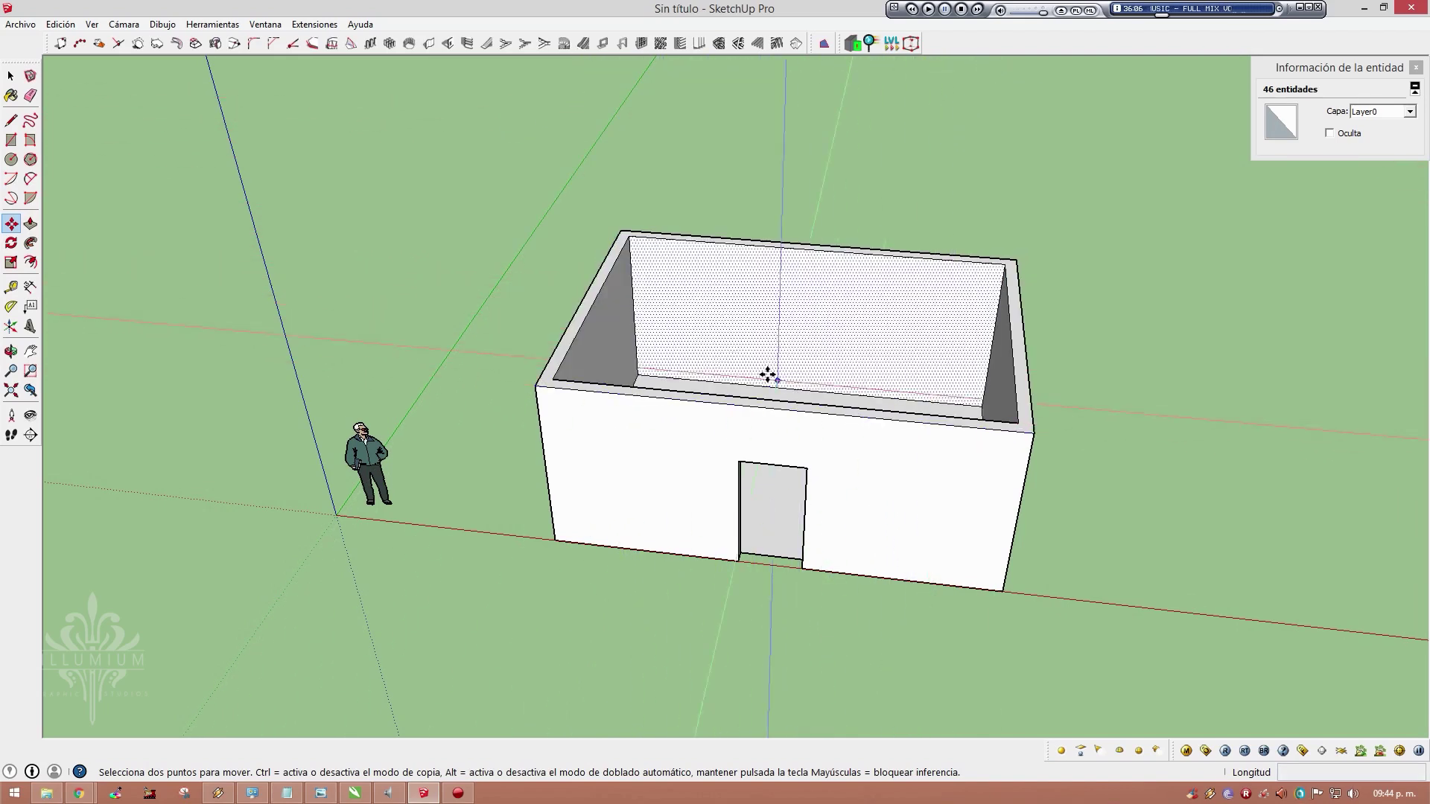
key(o)
mouse_move(916, 450)
mouse_down()
mouse_move(926, 246)
mouse_move(926, 416)
mouse_move(878, 141)
mouse_move(859, 217)
mouse_move(845, 137)
mouse_move(846, 456)
mouse_move(871, 553)
mouse_up()
key(space)
drag(492, 207, 1115, 675)
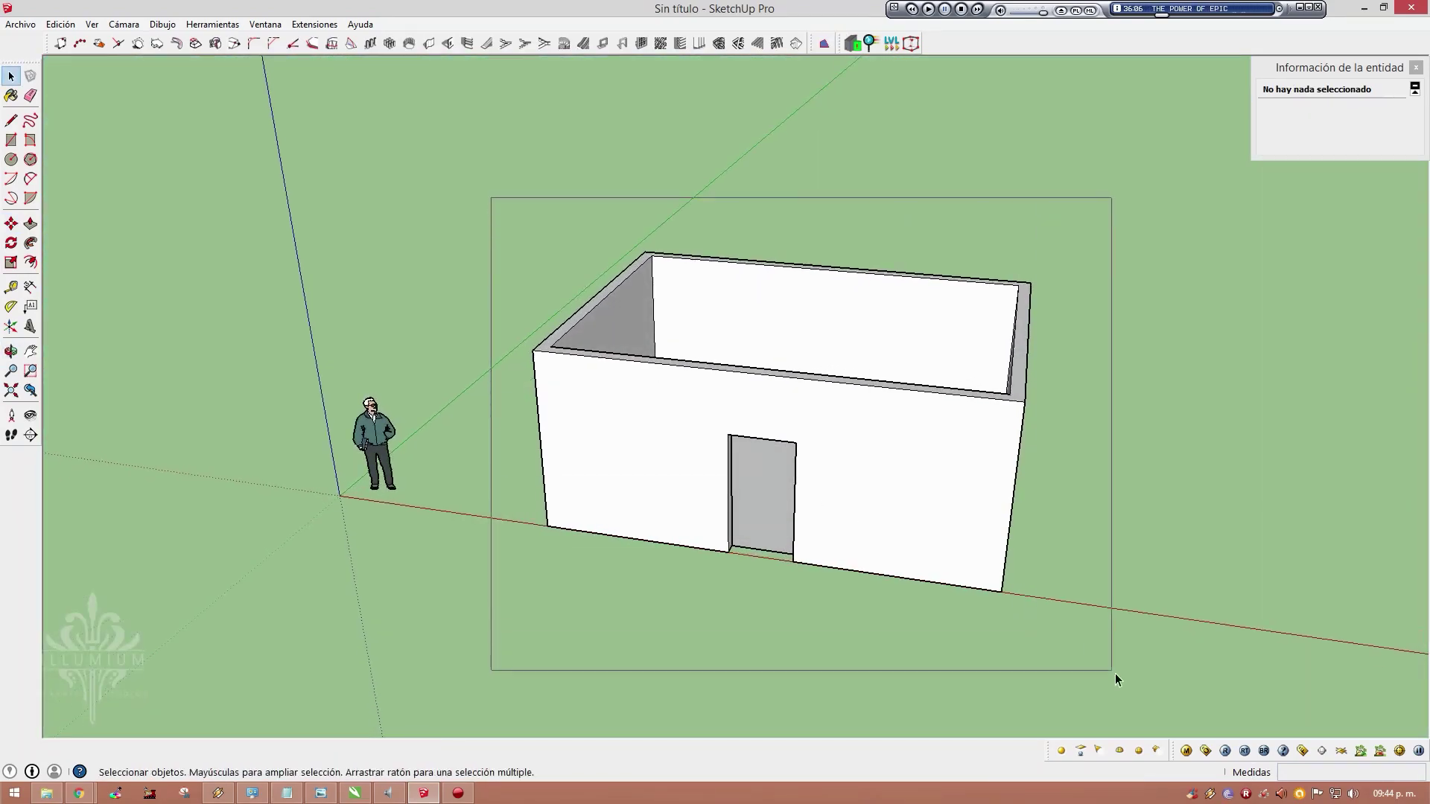
middle_drag(929, 581, 984, 579)
key(m)
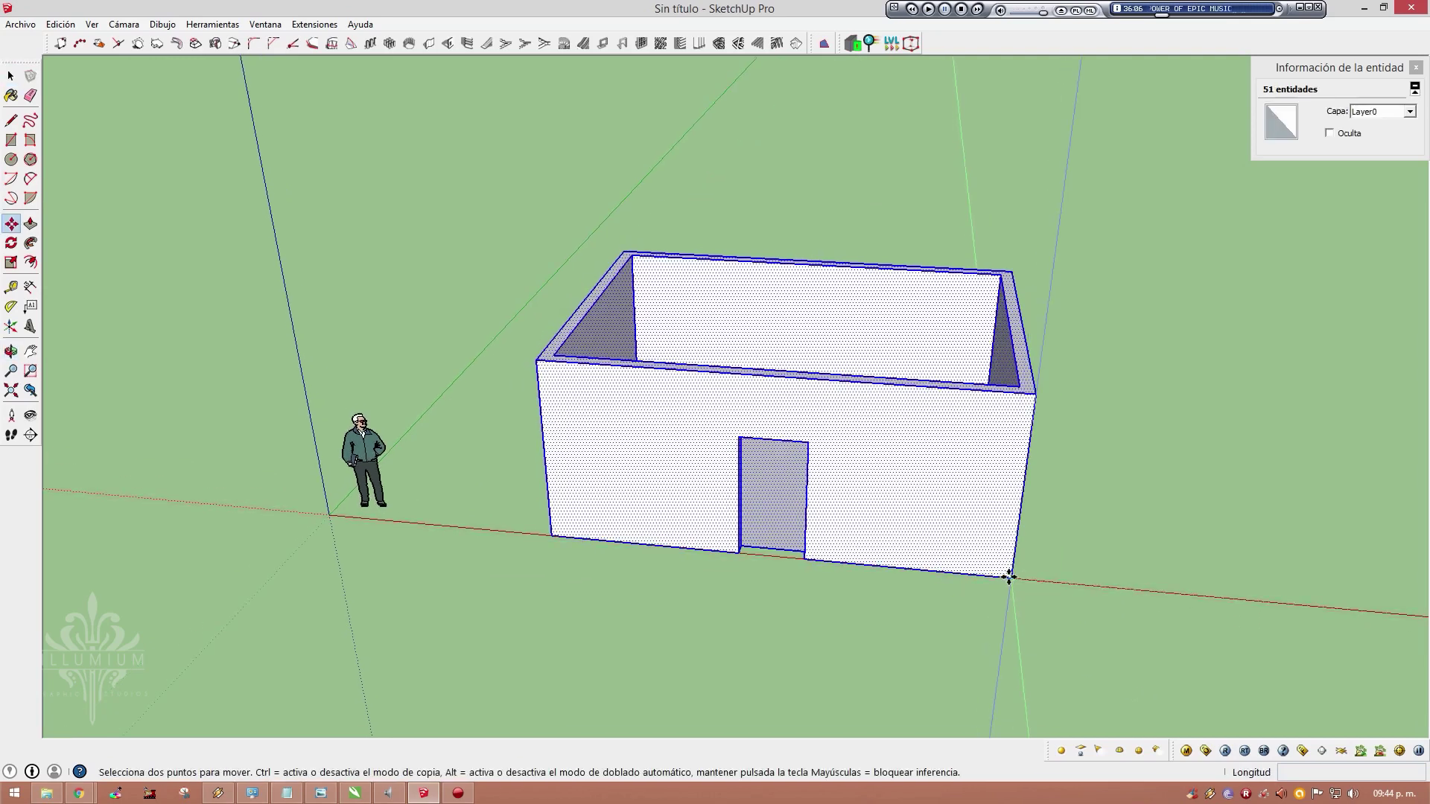
key(ctrl)
click(1010, 578)
click(1036, 392)
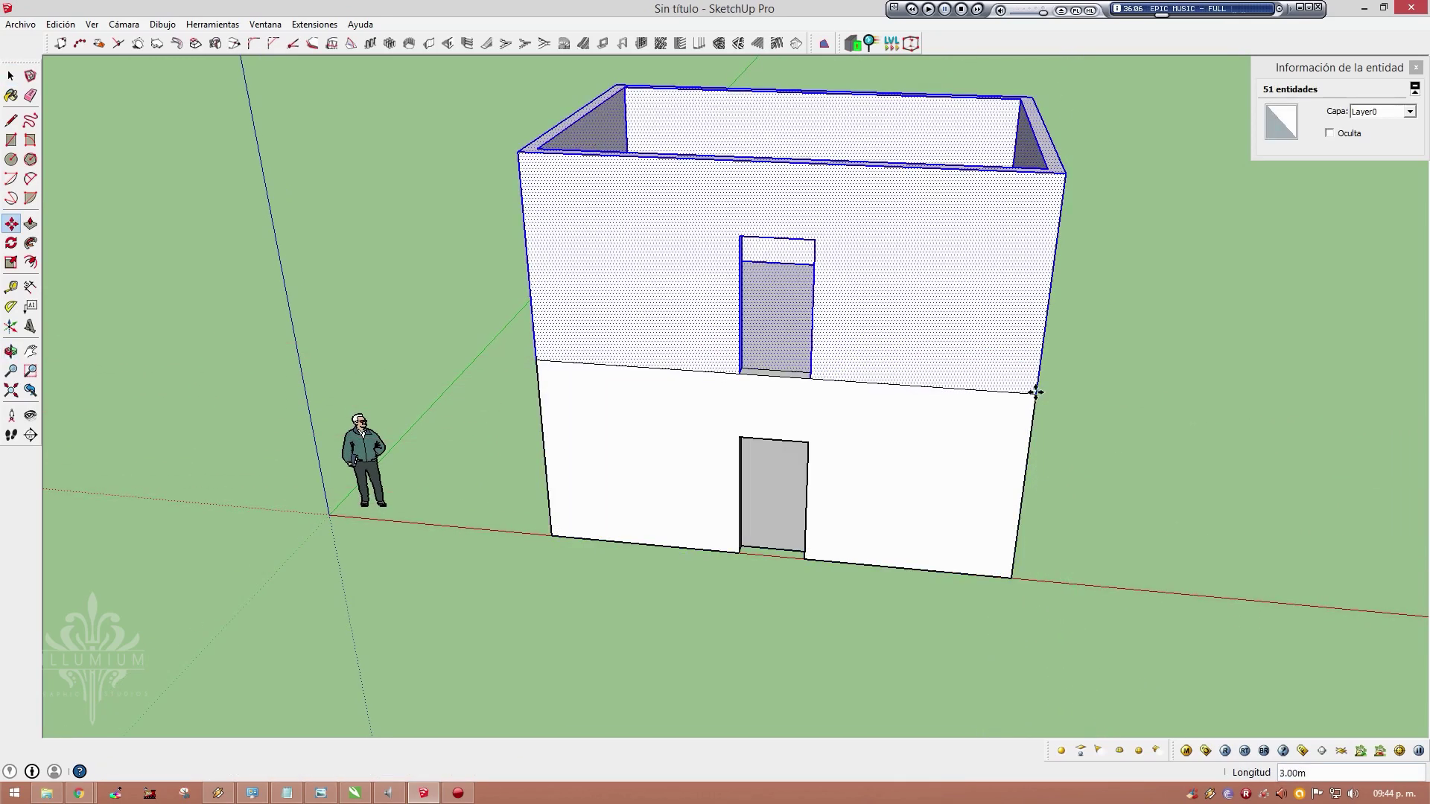
key(ctrl)
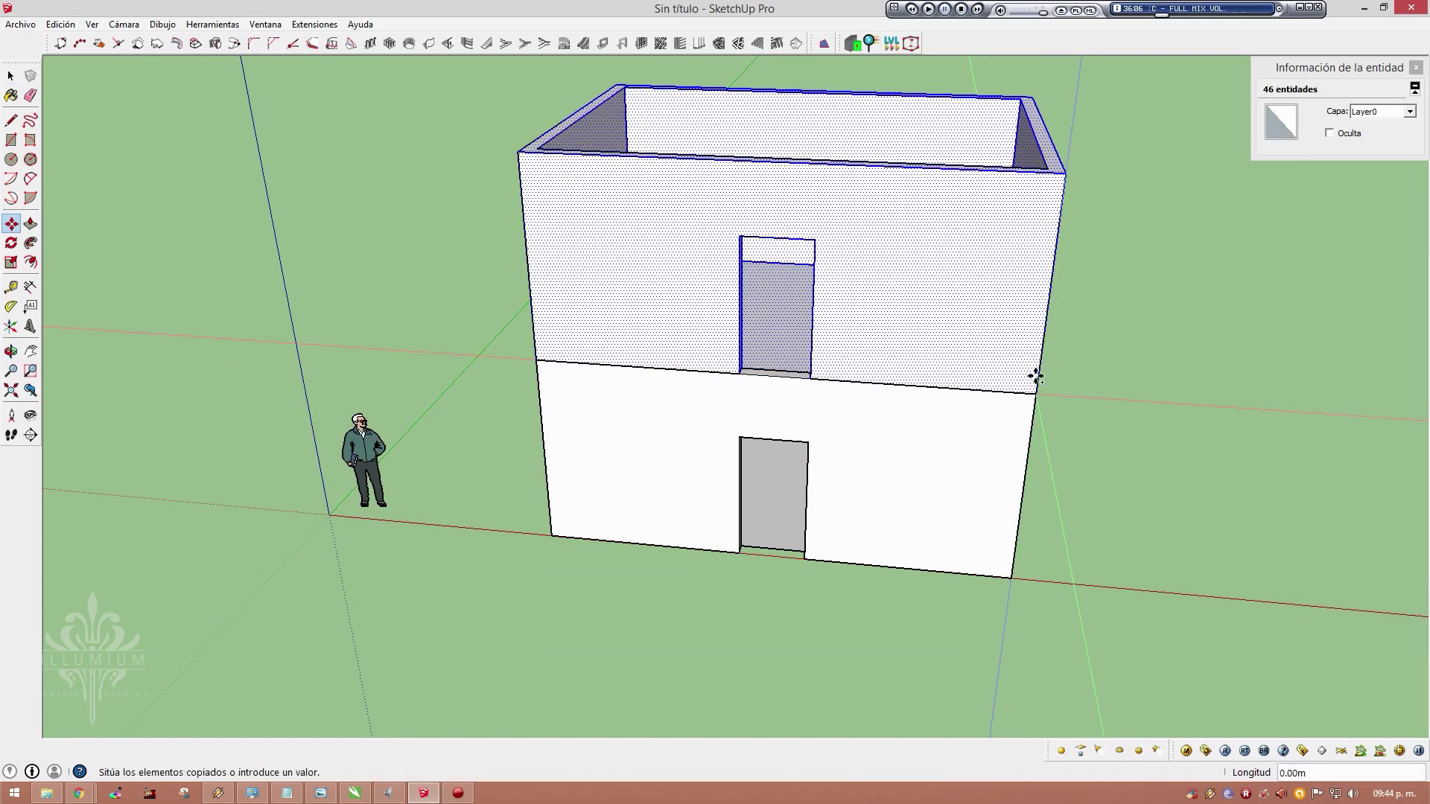
click(1036, 393)
click(1065, 174)
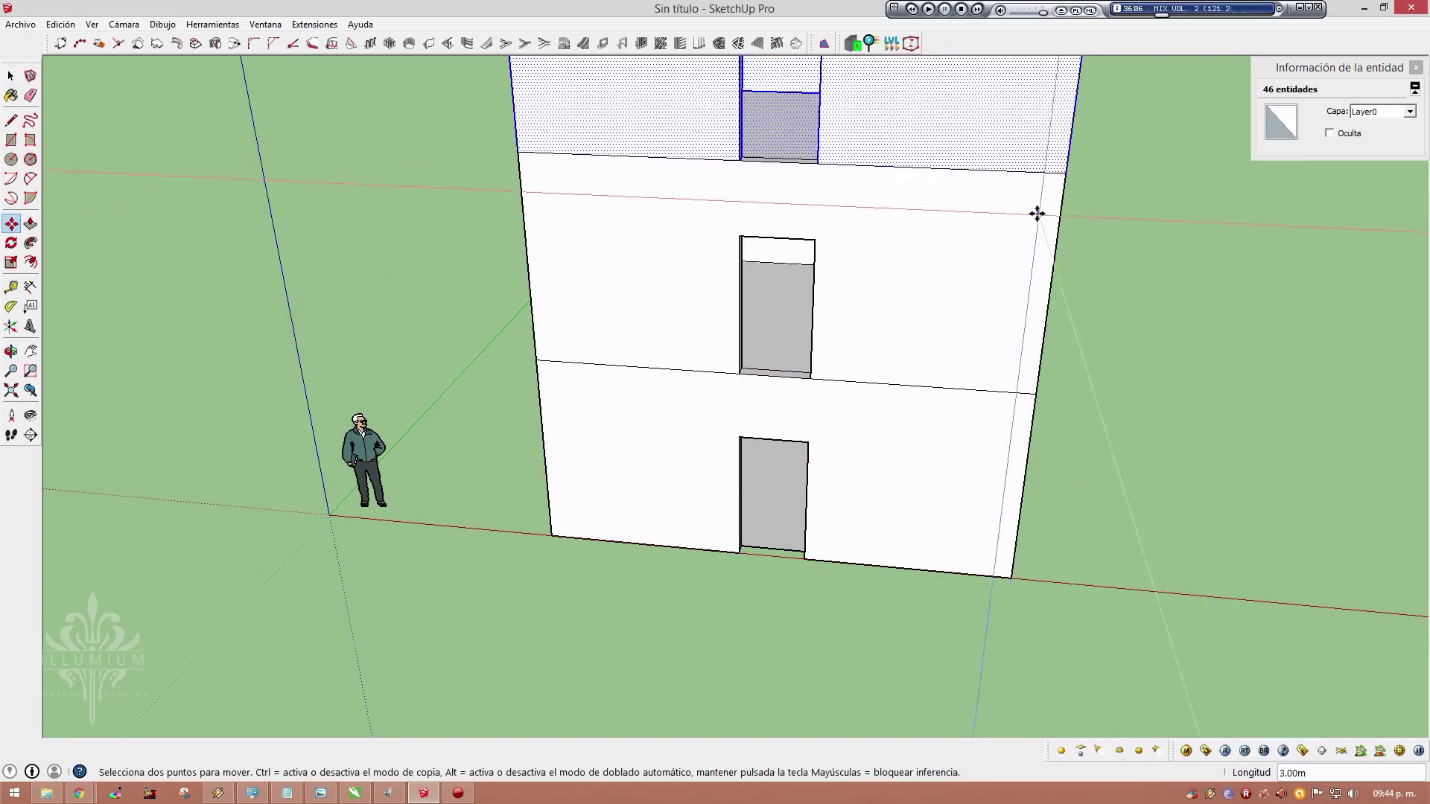
mouse_move(1034, 211)
middle_down()
mouse_move(948, 370)
mouse_move(970, 469)
mouse_move(901, 239)
middle_up()
scroll(905, 194, up, 3)
mouse_move(913, 153)
middle_down()
mouse_move(922, 311)
mouse_move(924, 283)
middle_up()
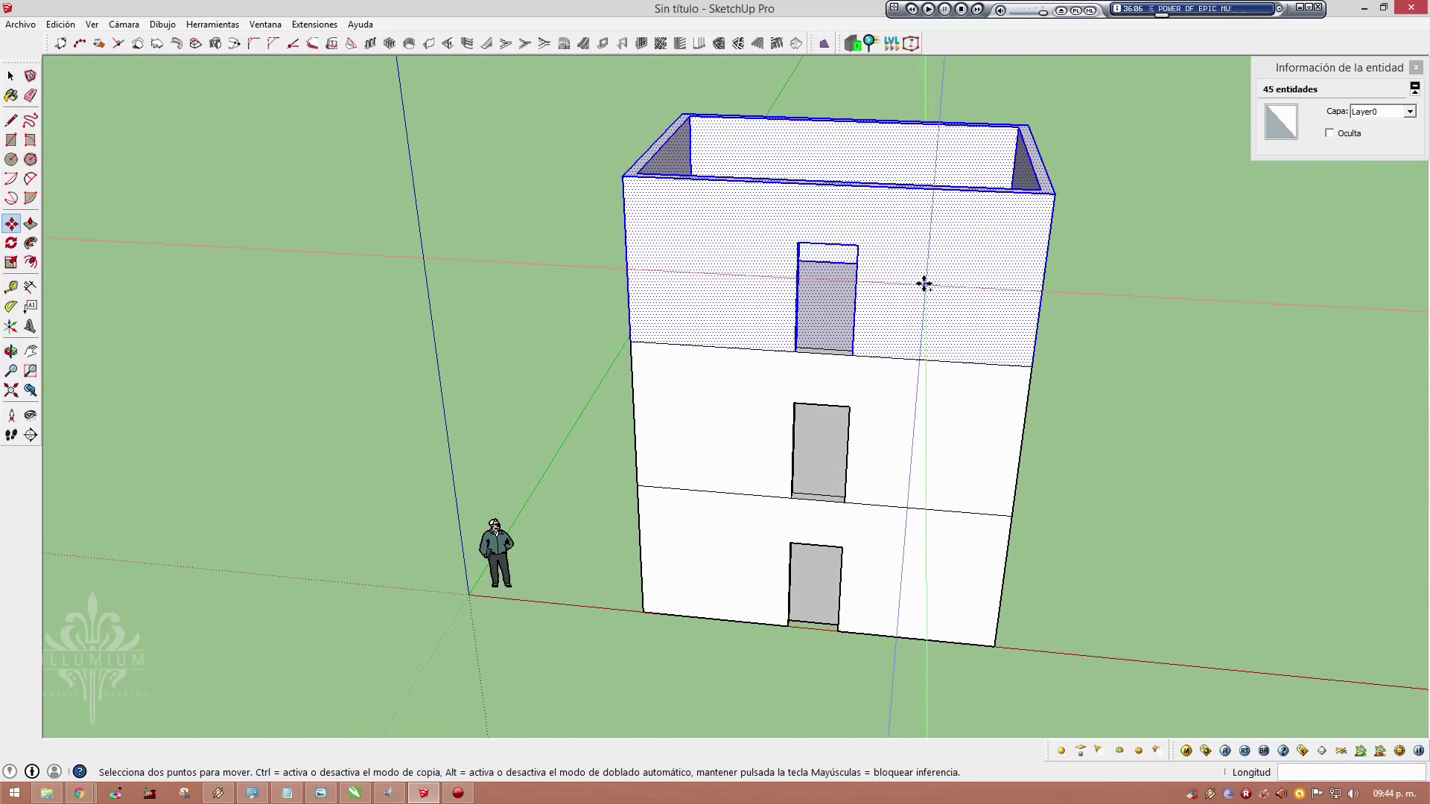
key(ctrl+z)
key(ctrl+z)
mouse_move(860, 446)
middle_down()
mouse_move(773, 422)
mouse_move(815, 519)
mouse_move(814, 421)
mouse_move(805, 499)
middle_up()
key(space)
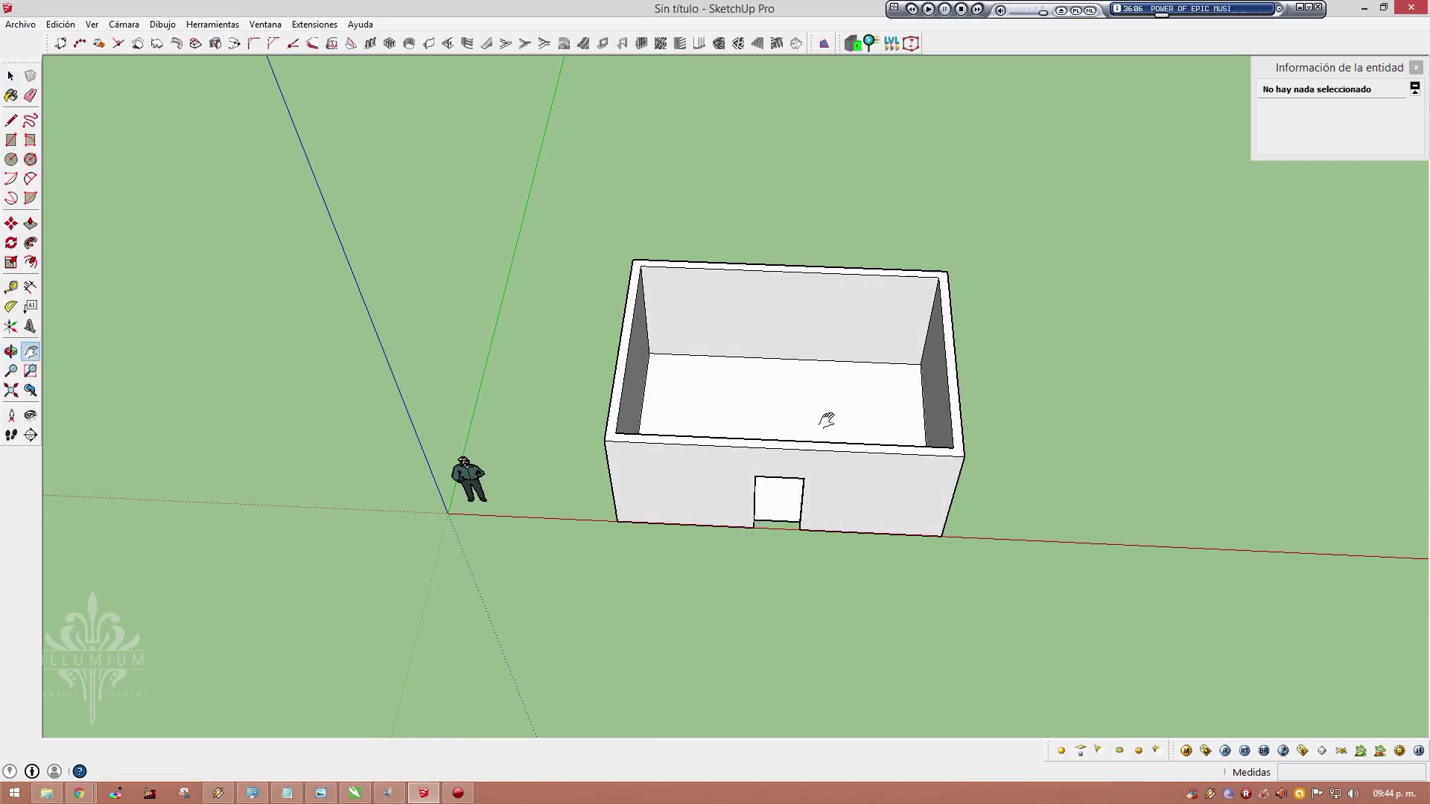
scroll(827, 421, up, 2)
key(space)
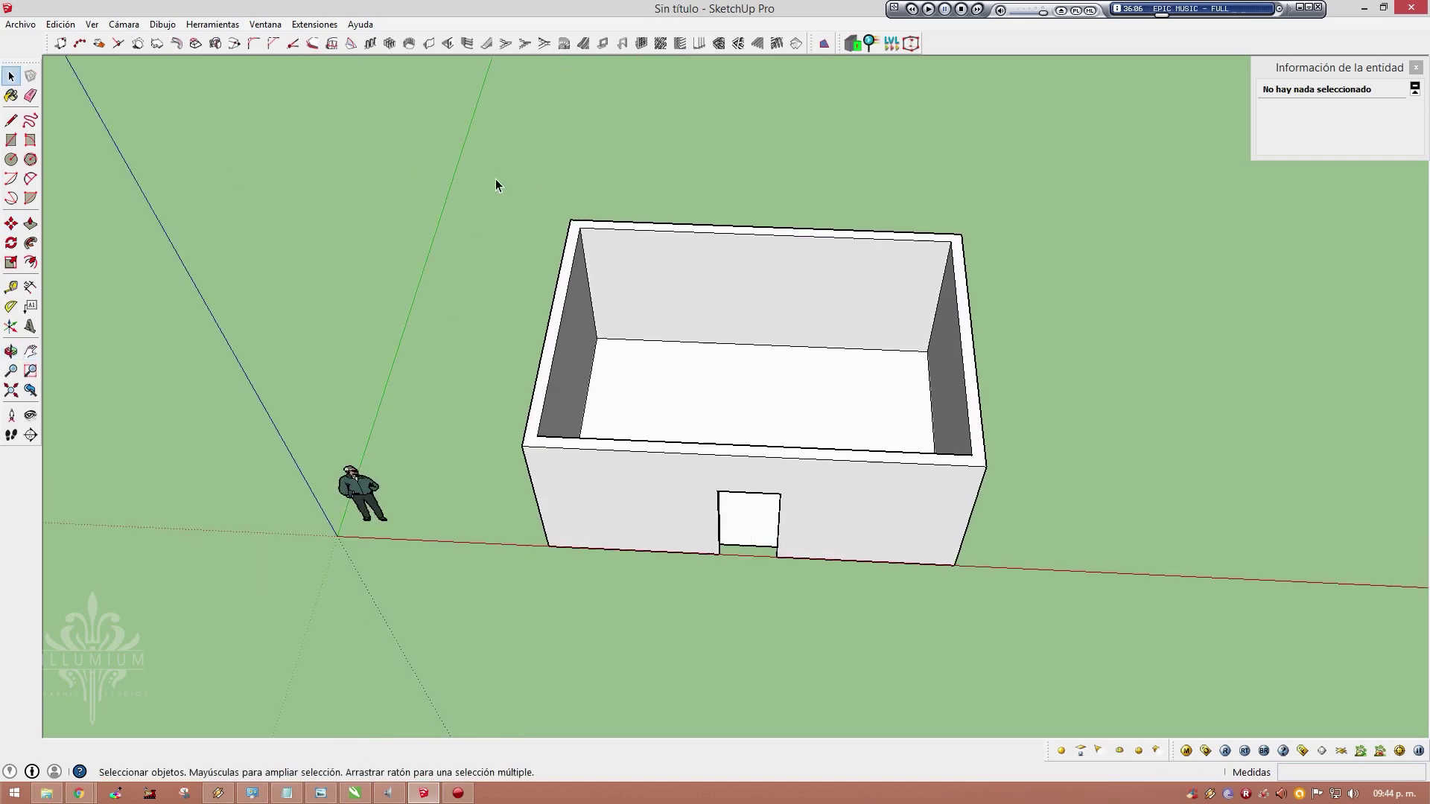
drag(560, 242, 1066, 631)
mouse_move(1066, 631)
middle_down()
mouse_move(939, 536)
mouse_move(958, 475)
middle_up()
key(m)
click(967, 557)
key(ctrl)
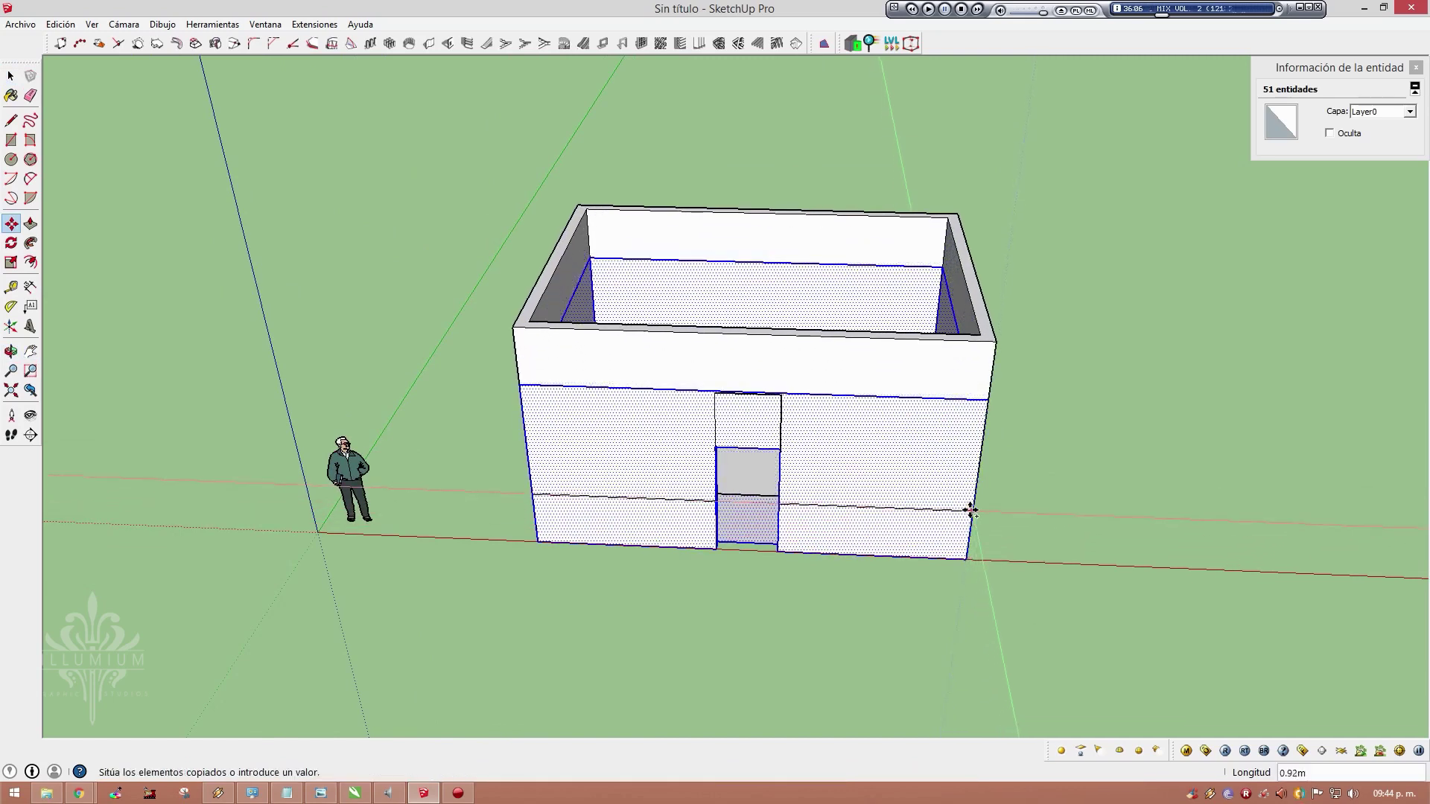
click(987, 399)
text(*39)
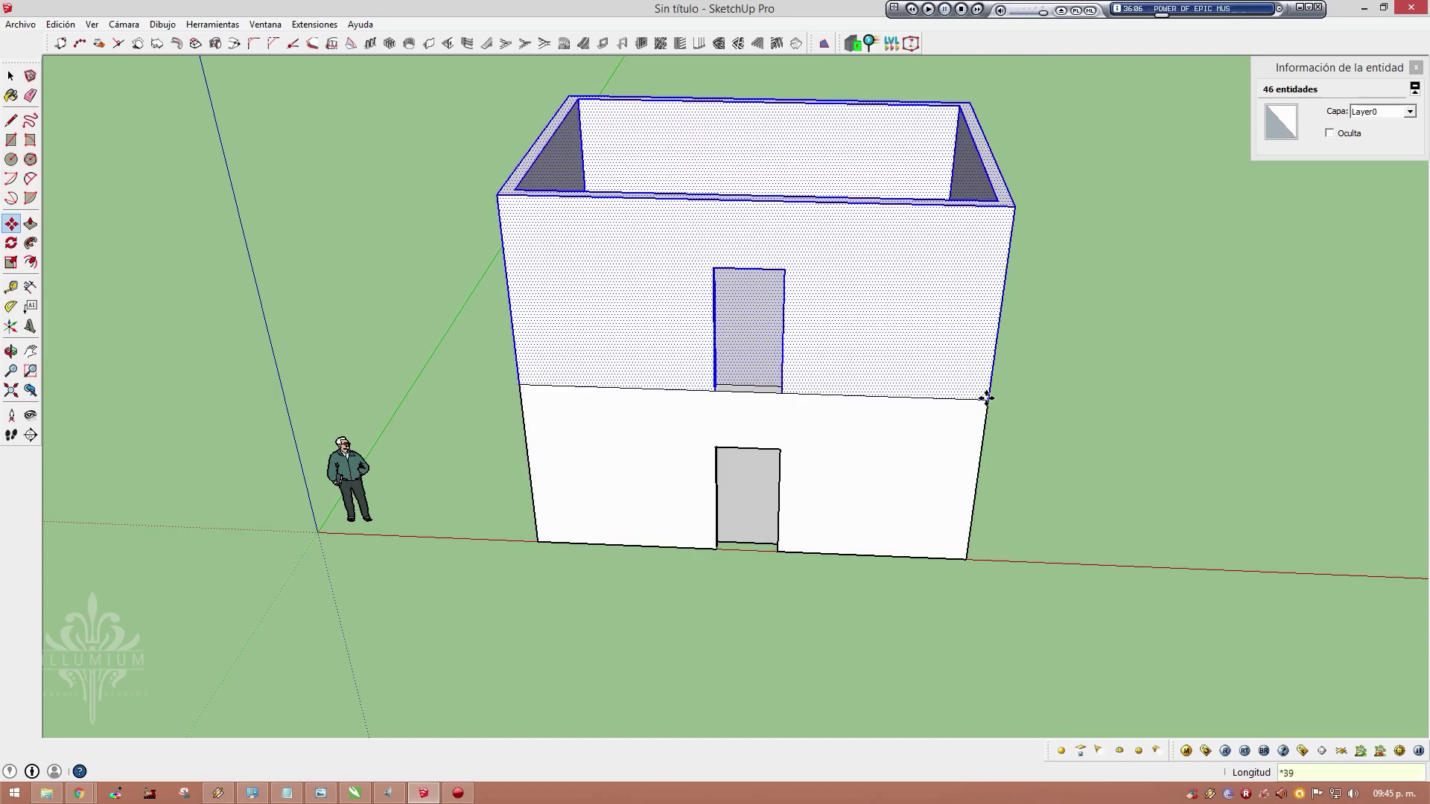
key(Return)
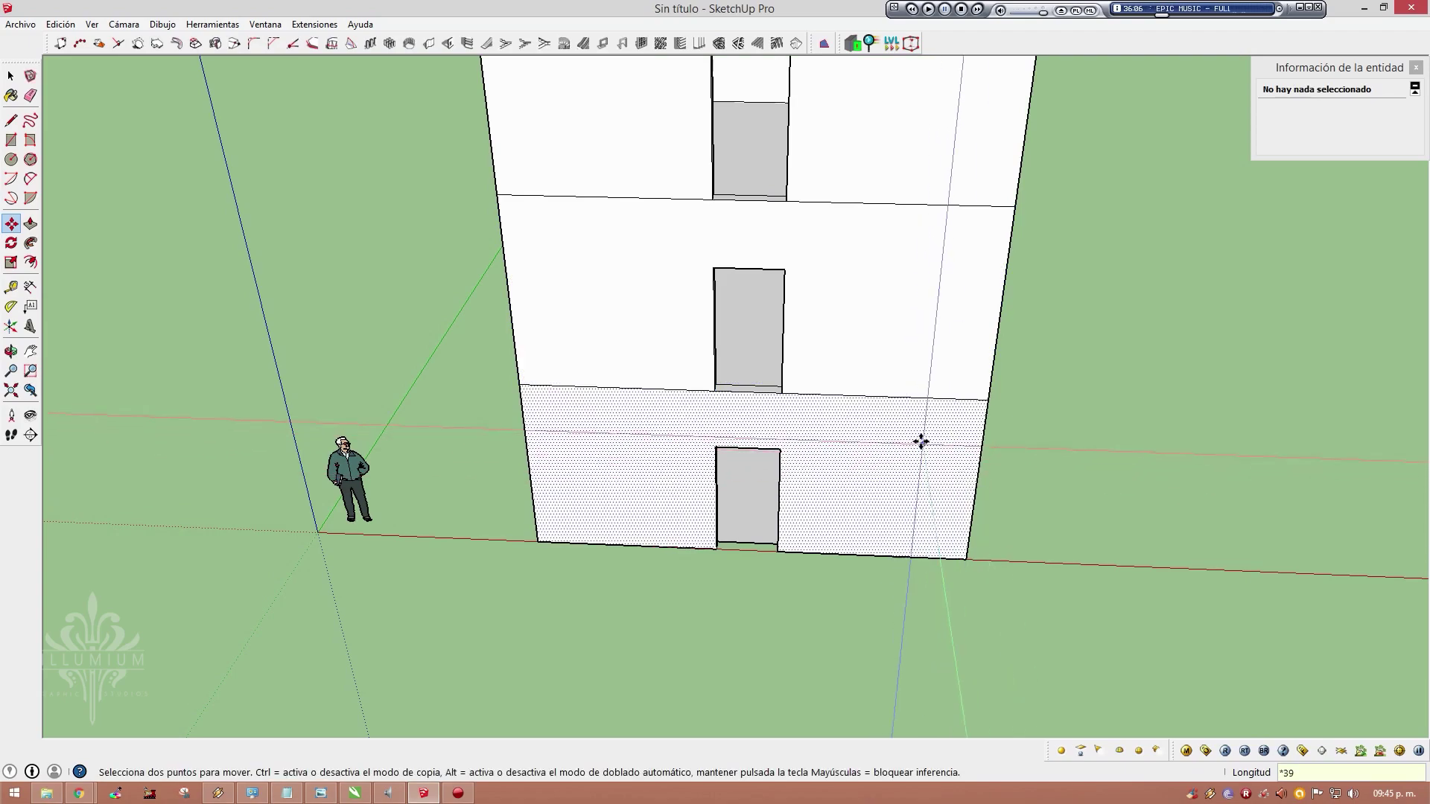
mouse_move(922, 442)
shift+middle_down()
mouse_move(945, 596)
mouse_move(913, 271)
mouse_move(961, 488)
mouse_move(935, 312)
mouse_move(878, 185)
mouse_move(785, 112)
mouse_move(796, 69)
mouse_move(814, 64)
mouse_move(964, 677)
mouse_move(902, 524)
mouse_move(750, 432)
shift+middle_up()
scroll(902, 525, down, 3)
scroll(904, 501, down, 3)
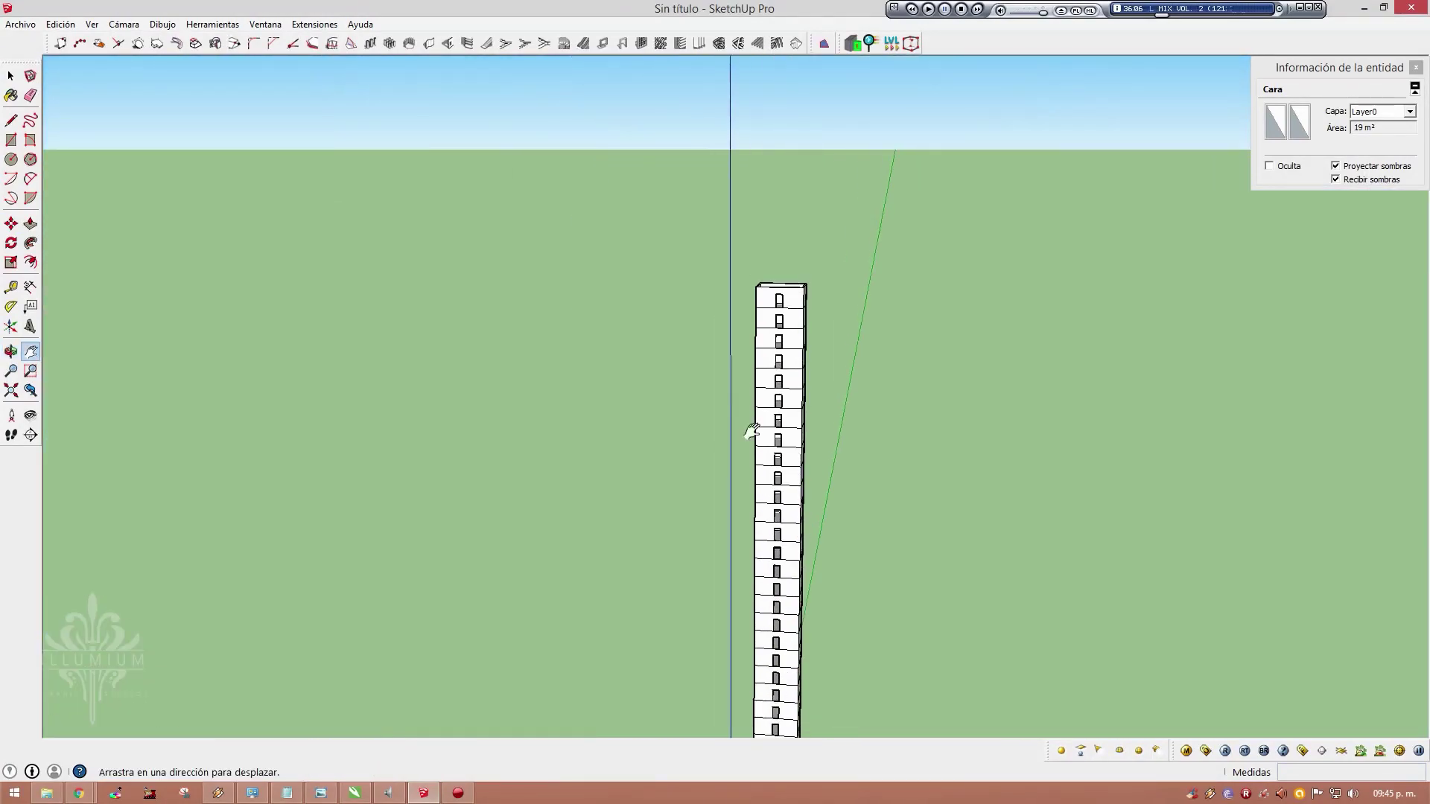
scroll(767, 421, up, 2)
scroll(788, 409, up, 3)
mouse_move(881, 501)
middle_down()
mouse_move(944, 569)
mouse_move(861, 361)
mouse_move(775, 584)
mouse_move(708, 437)
mouse_move(855, 287)
middle_up()
scroll(787, 606, up, 3)
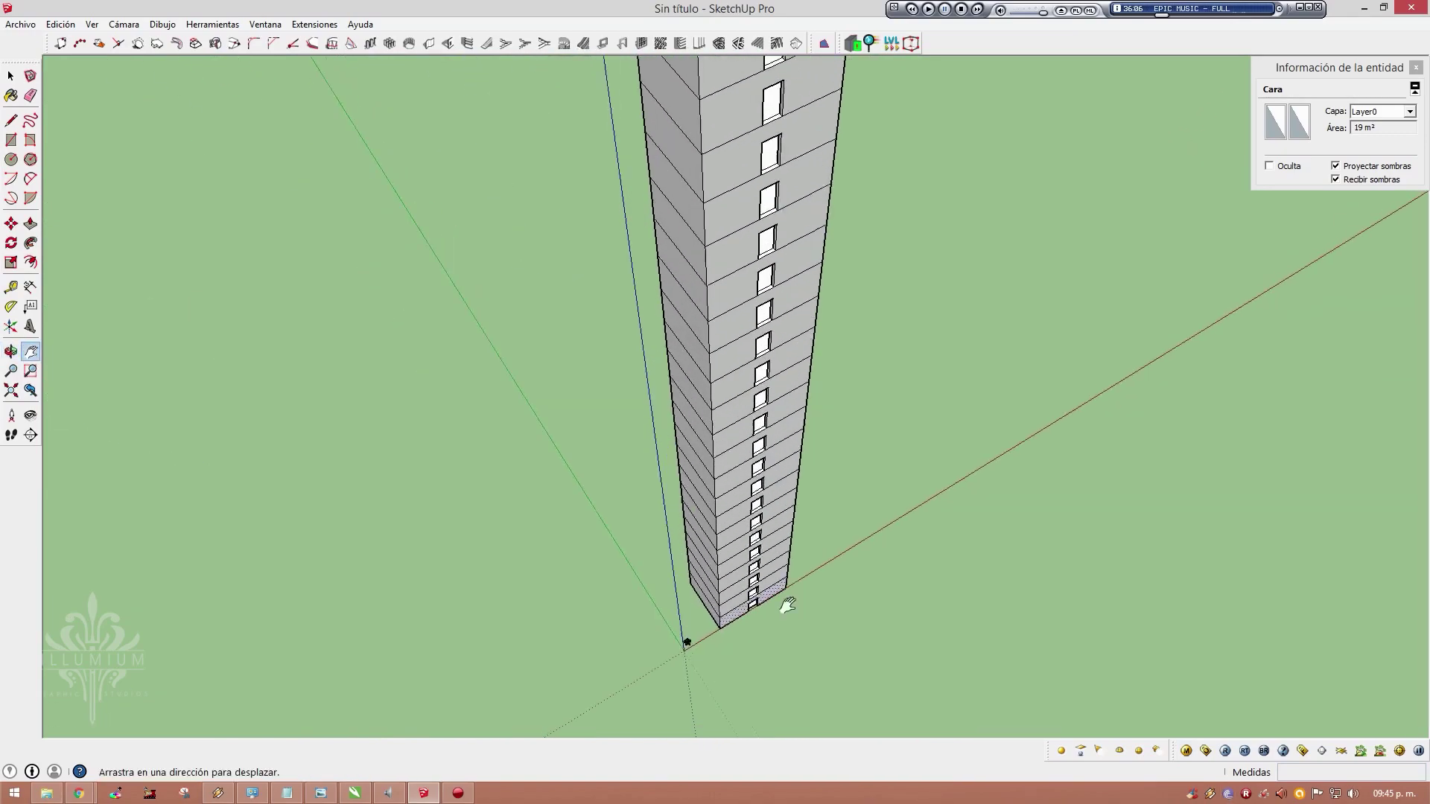
scroll(718, 574, up, 3)
scroll(753, 628, up, 3)
mouse_move(753, 629)
middle_down()
mouse_move(654, 255)
mouse_move(859, 474)
mouse_move(808, 399)
middle_up()
scroll(870, 489, up, 2)
mouse_move(870, 489)
middle_down()
mouse_move(904, 288)
mouse_move(928, 402)
mouse_move(894, 333)
mouse_move(839, 460)
mouse_move(849, 408)
mouse_move(878, 613)
mouse_move(852, 584)
mouse_move(864, 530)
middle_up()
scroll(903, 282, down, 2)
key(ctrl+z)
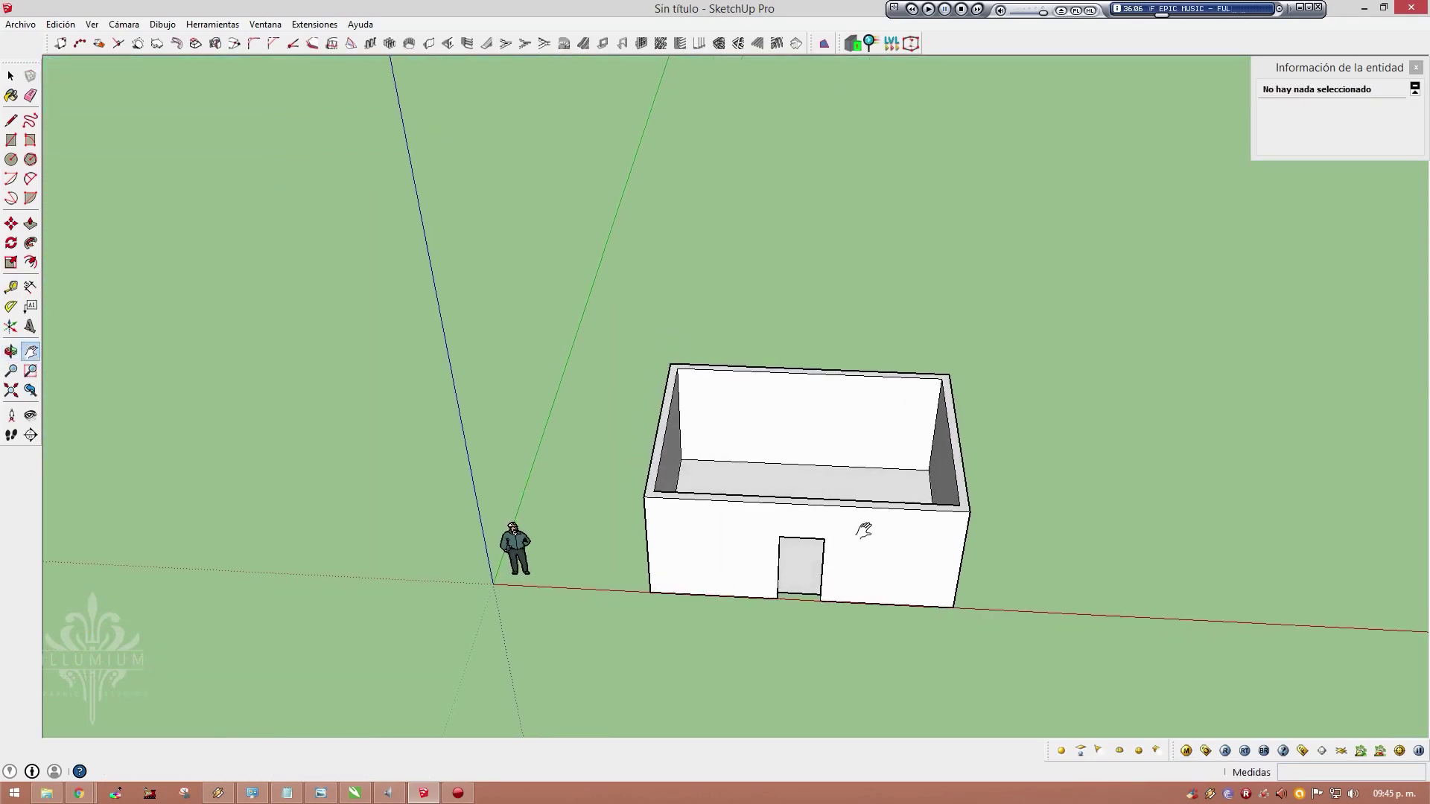
drag(864, 531, 903, 437)
middle_drag(903, 438, 893, 422)
scroll(893, 421, up, 2)
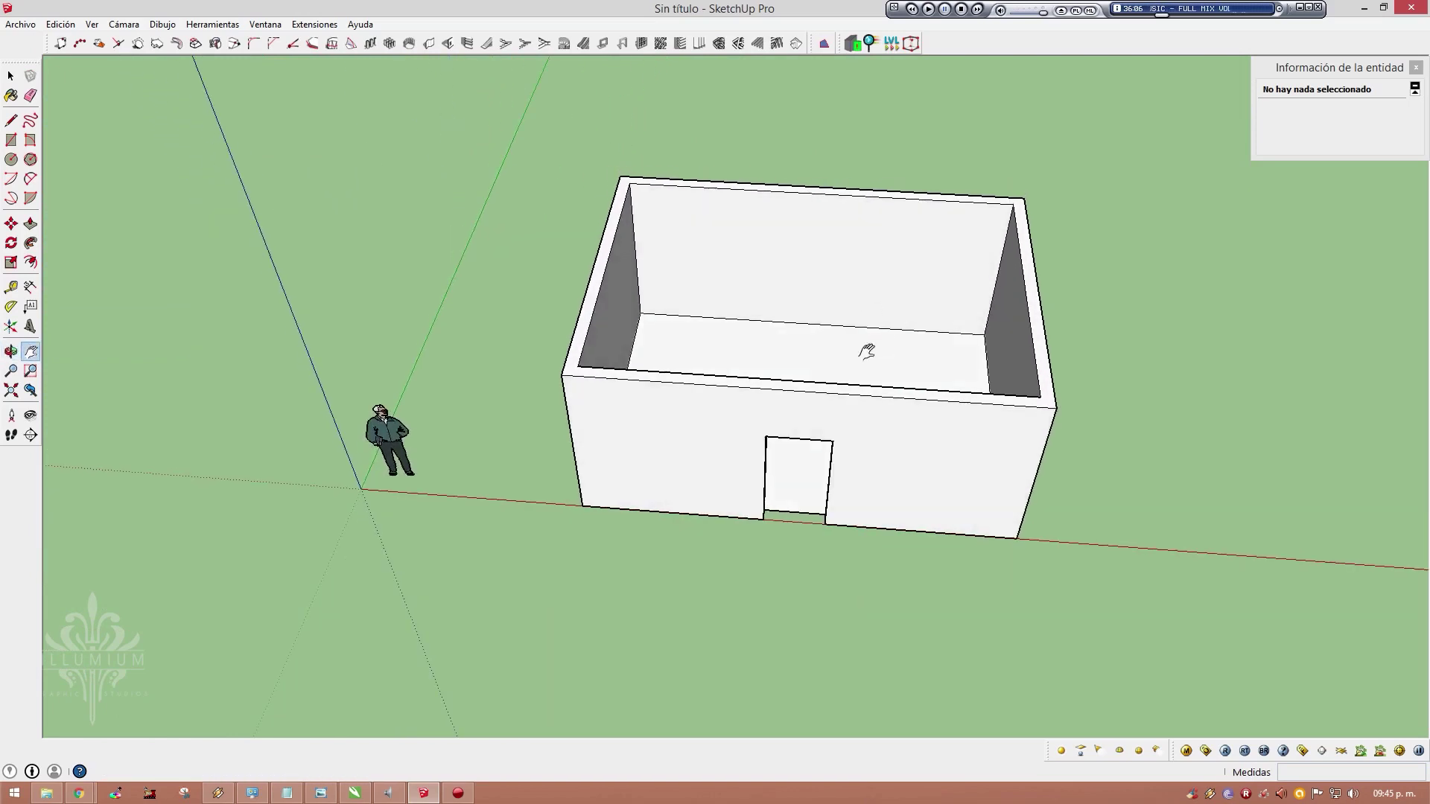
middle_drag(866, 352, 903, 362)
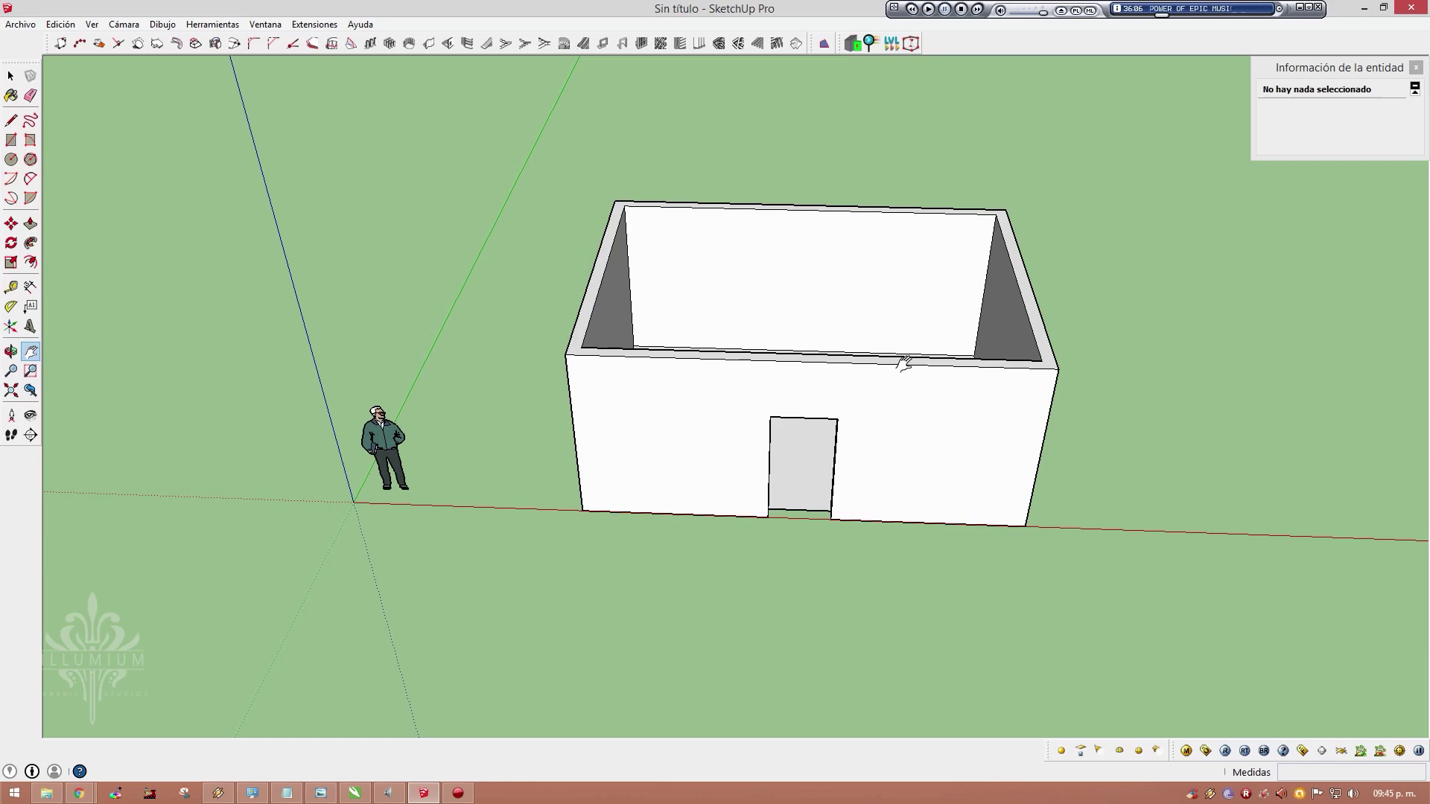
drag(849, 326, 814, 319)
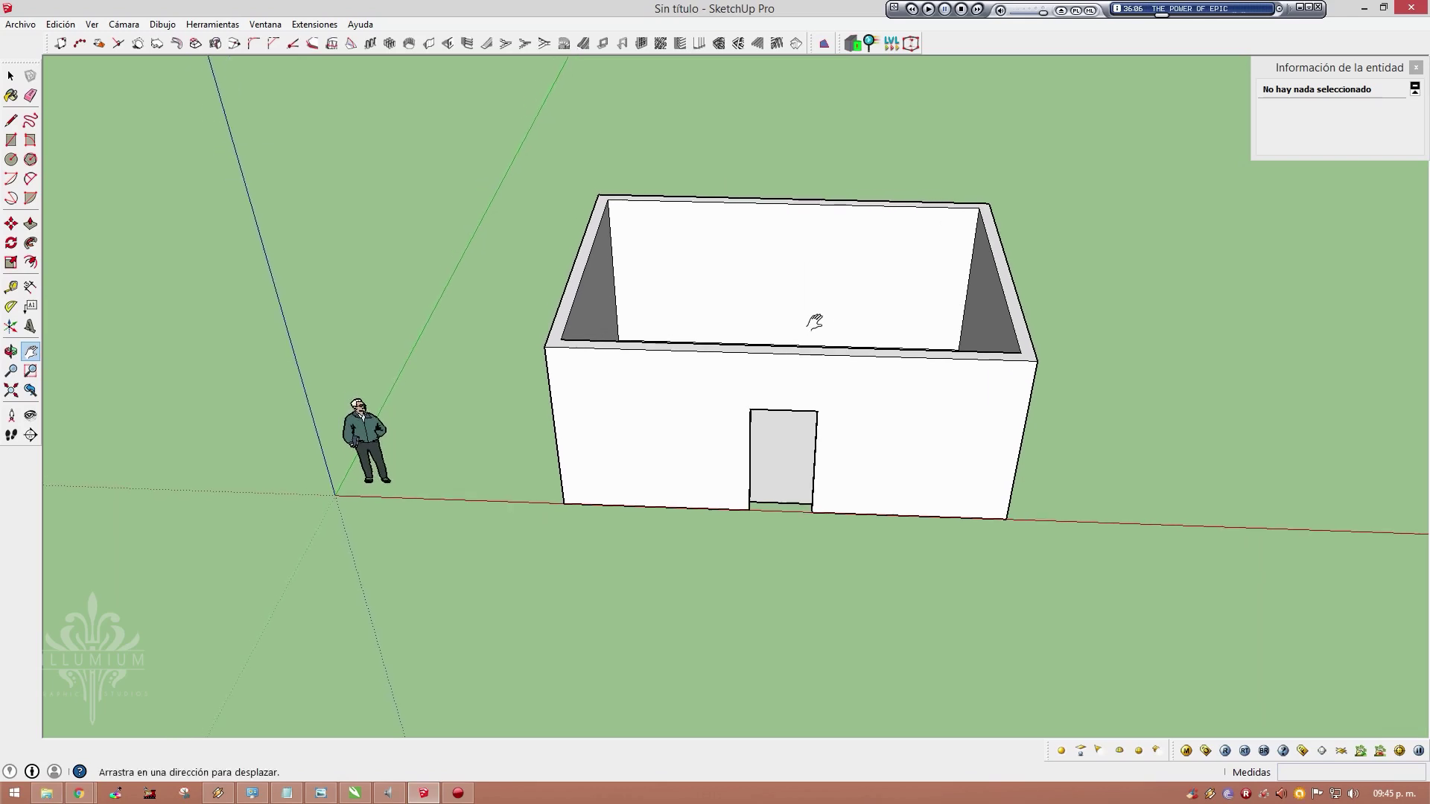
mouse_move(814, 319)
middle_down()
mouse_move(814, 479)
mouse_move(816, 335)
middle_up()
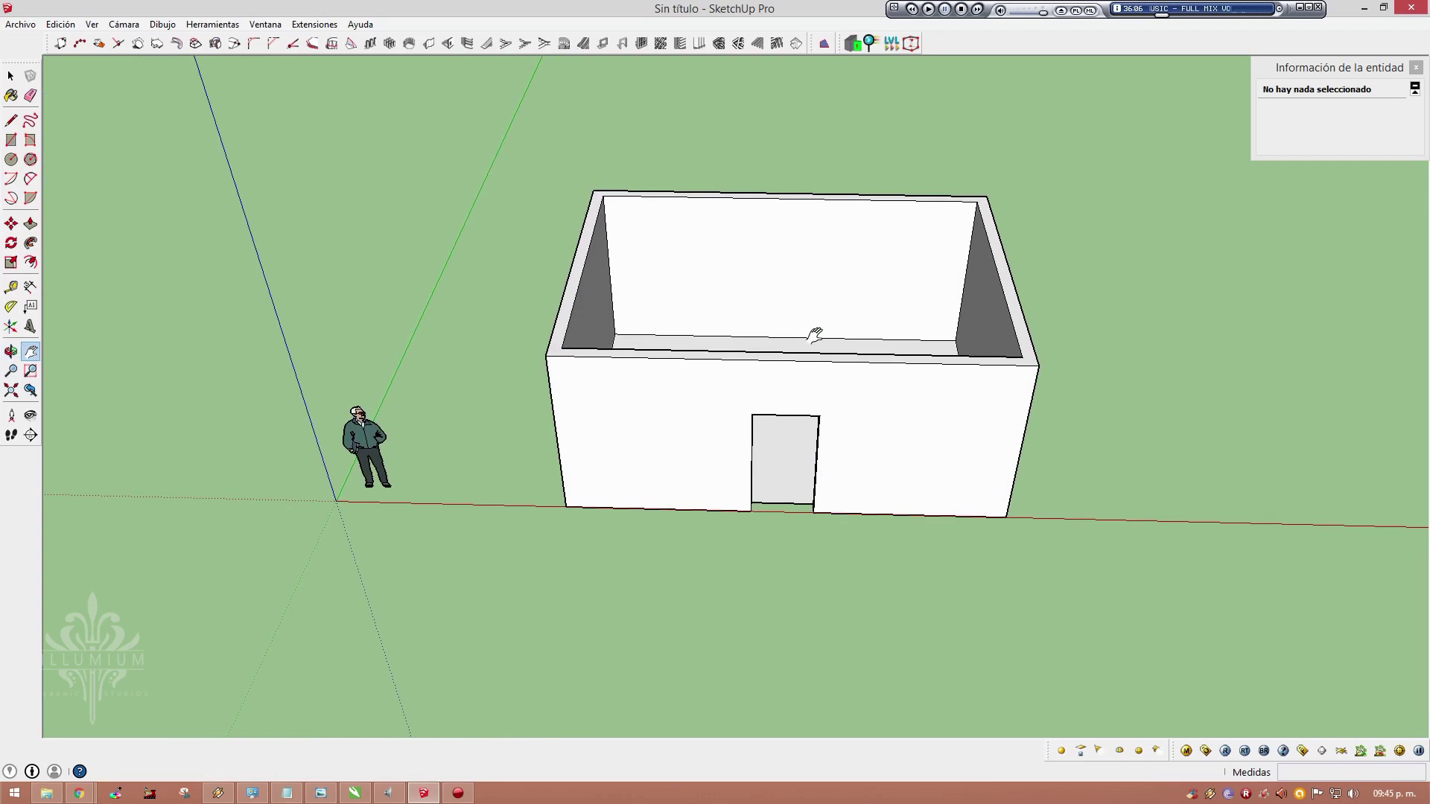
scroll(808, 283, down, 3)
scroll(808, 283, up, 2)
middle_drag(807, 284, 802, 364)
drag(802, 365, 716, 345)
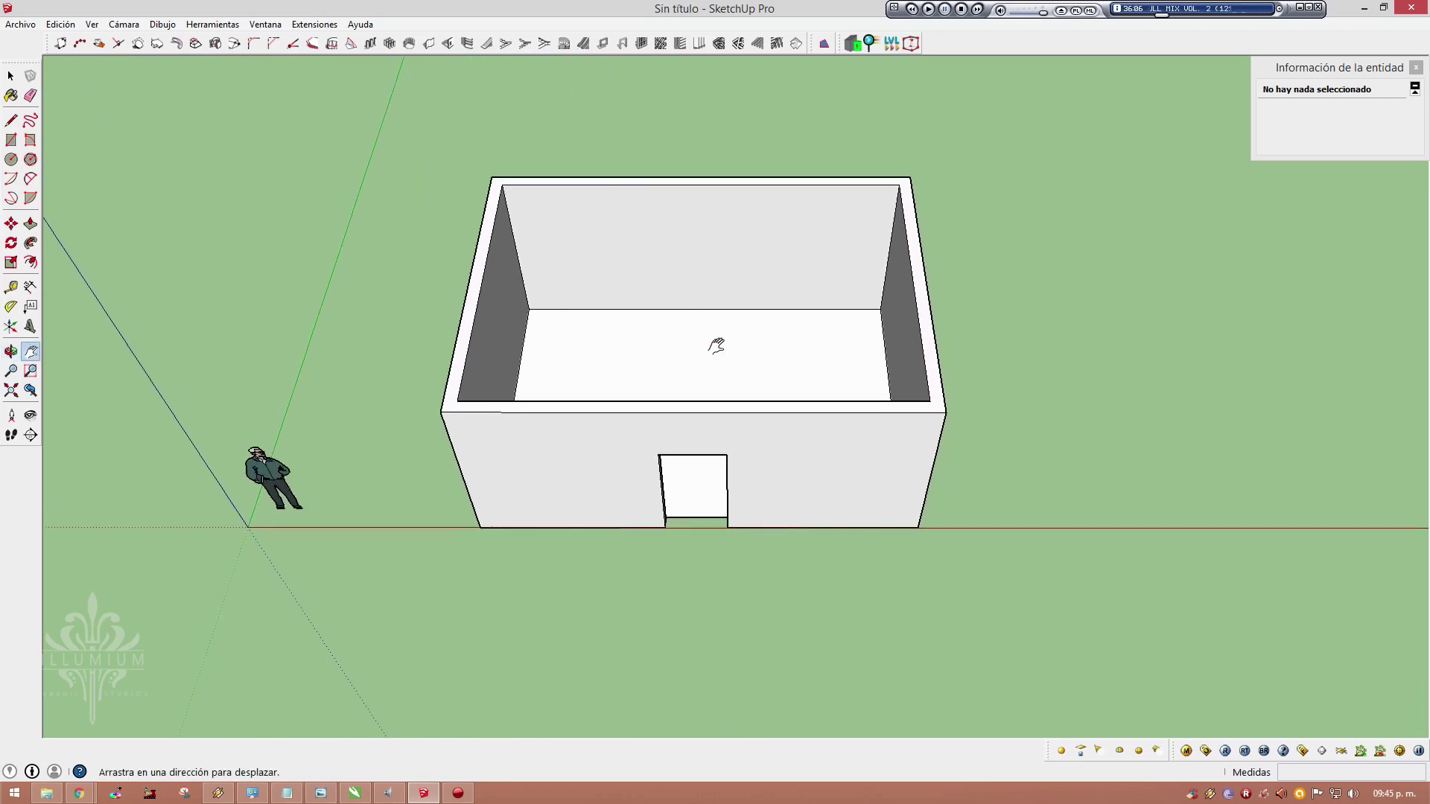
key(space)
drag(453, 147, 909, 592)
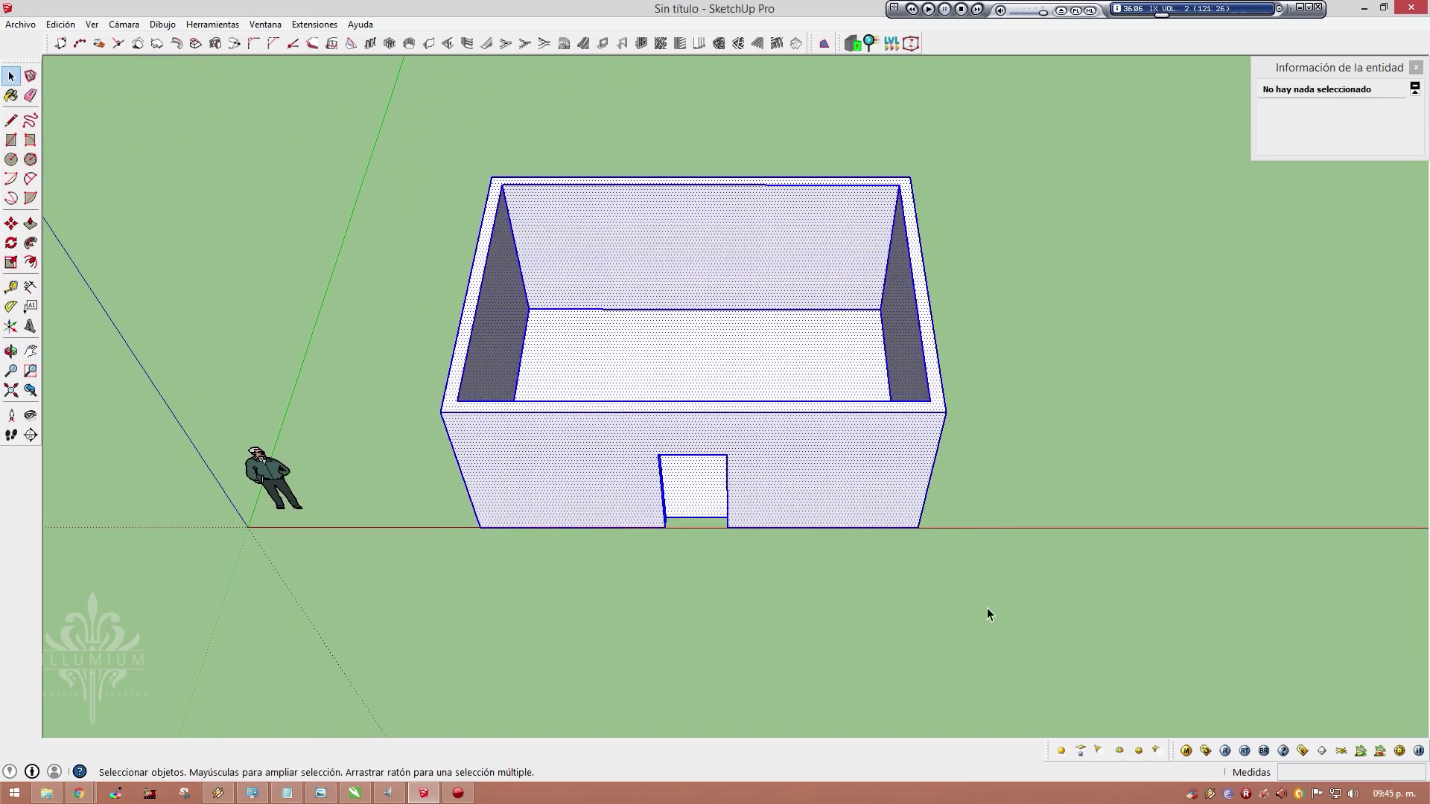
Copy the room 7.00 m along the red axis so it sits beside the original
key(m)
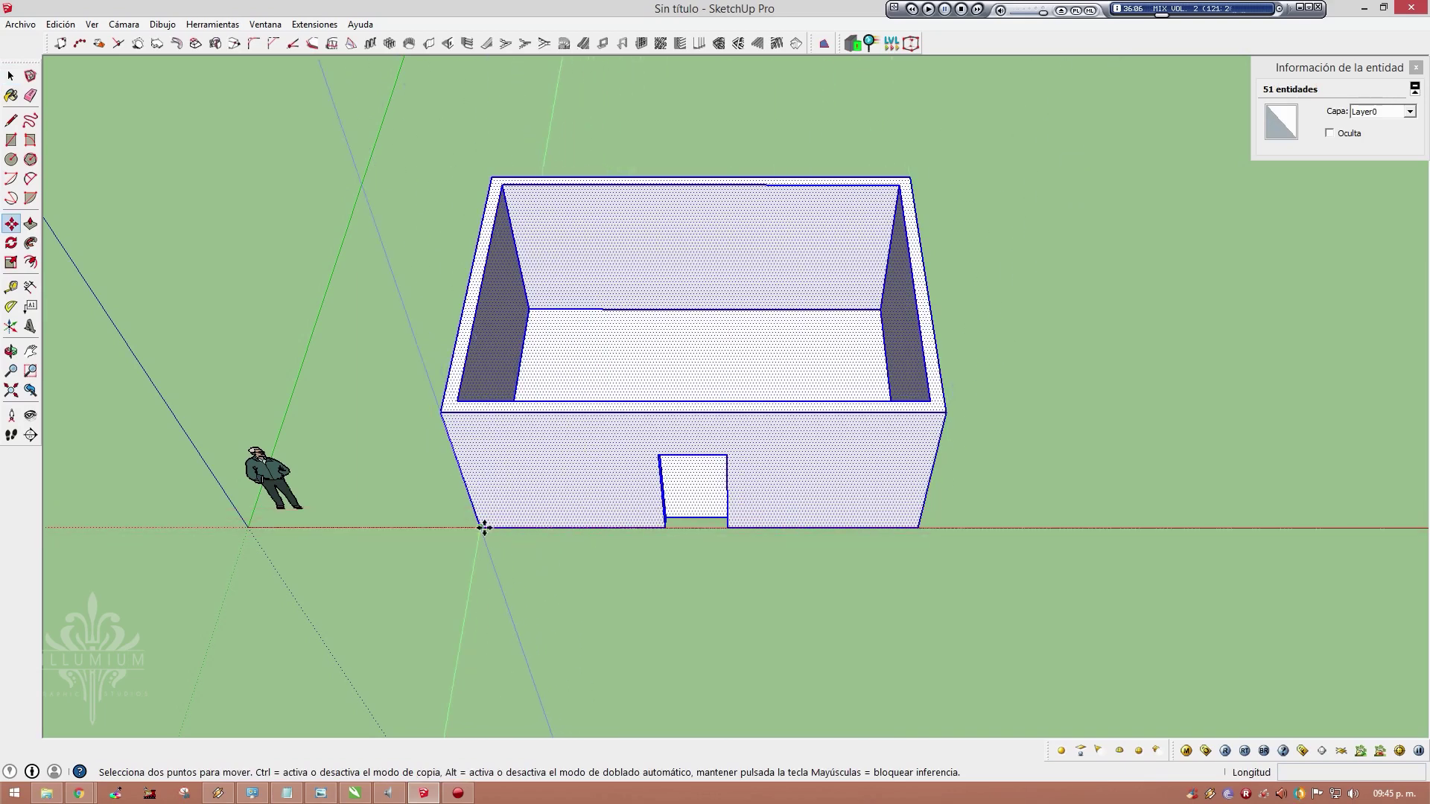
click(480, 529)
key(ctrl)
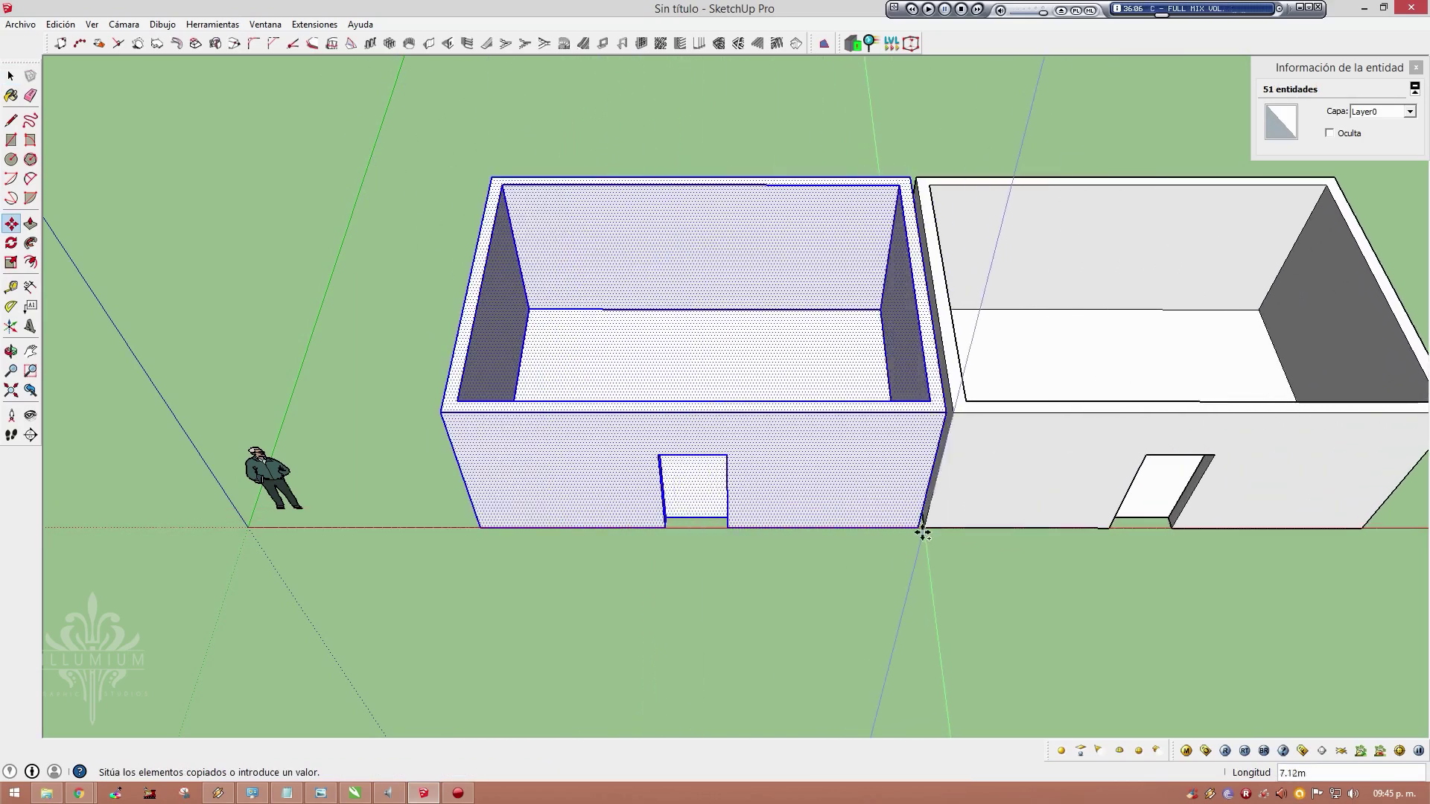
click(918, 531)
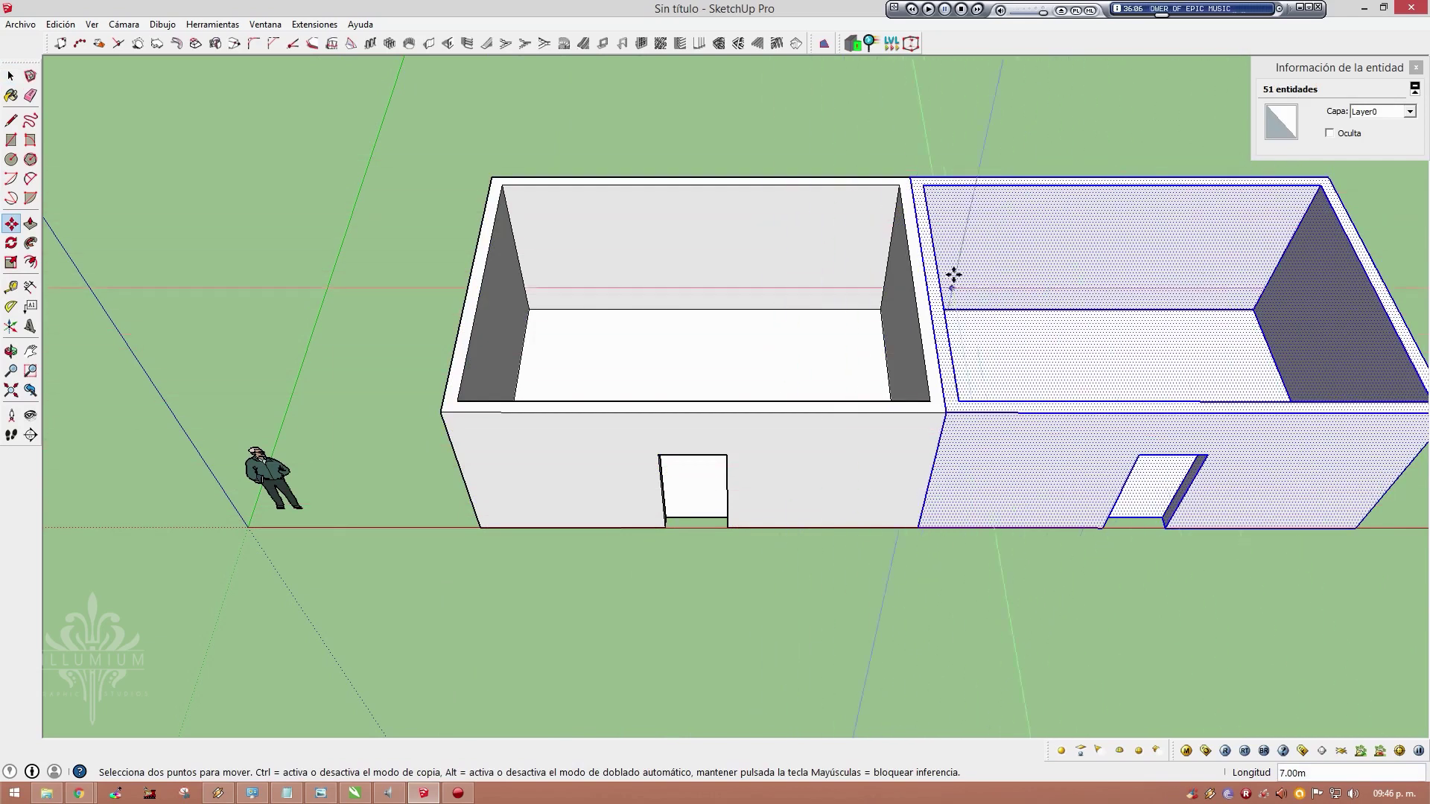
scroll(814, 268, down, 3)
scroll(830, 297, up, 3)
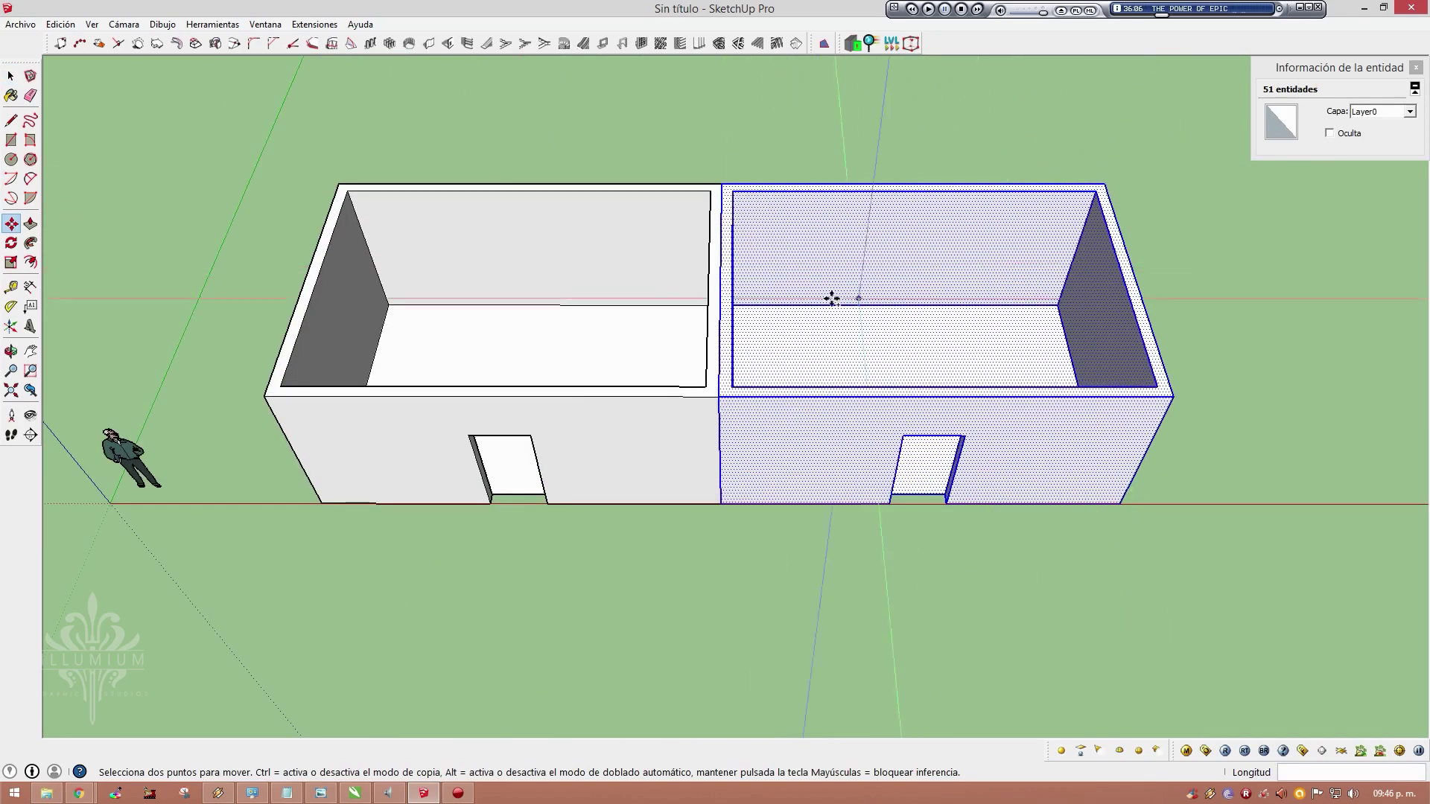
mouse_move(830, 297)
middle_down()
mouse_move(486, 267)
mouse_move(635, 338)
middle_up()
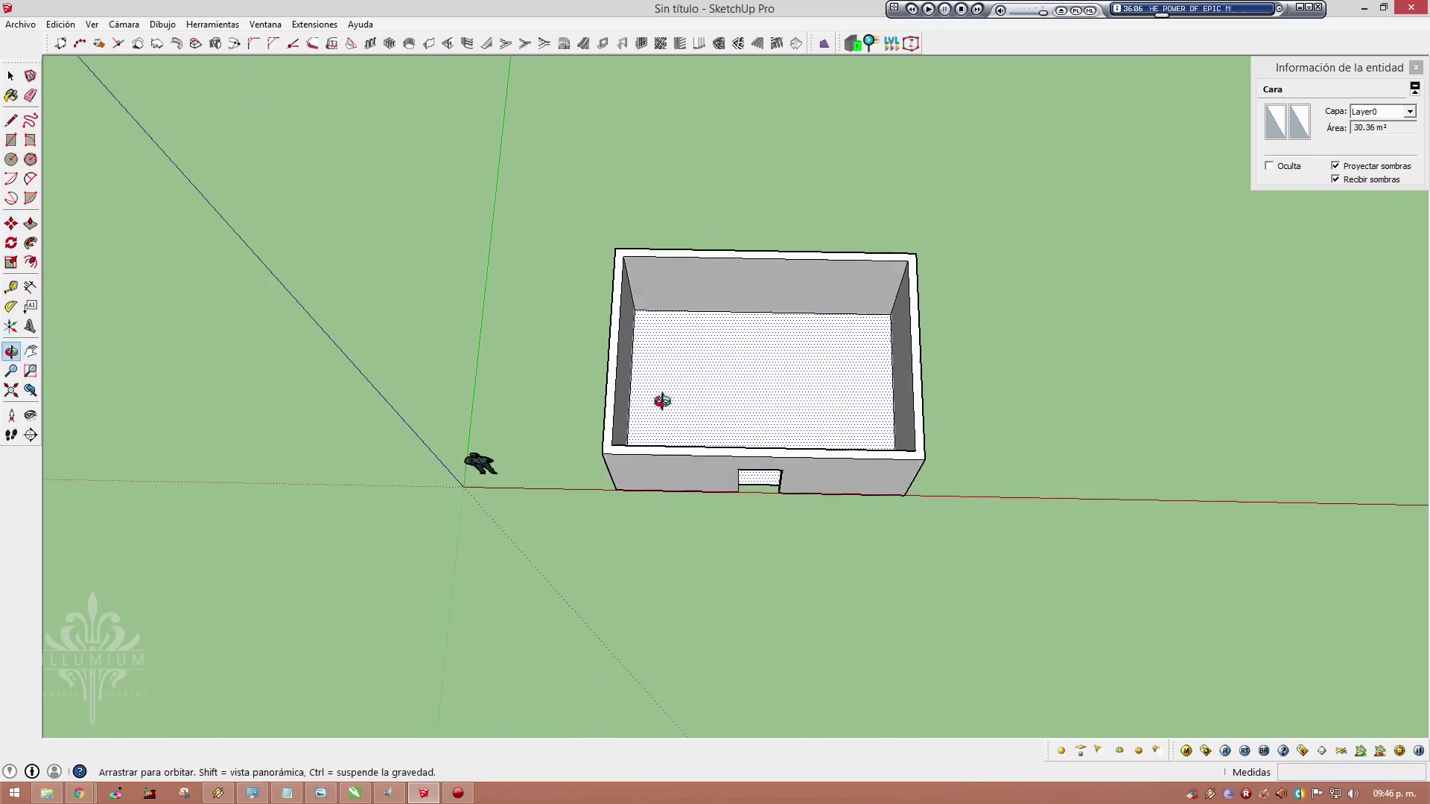
scroll(661, 399, up, 3)
shift+middle_drag(661, 399, 787, 370)
Draw a circle on the room floor and pull it up about 4 m into a pillar
scroll(788, 370, up, 1)
key(c)
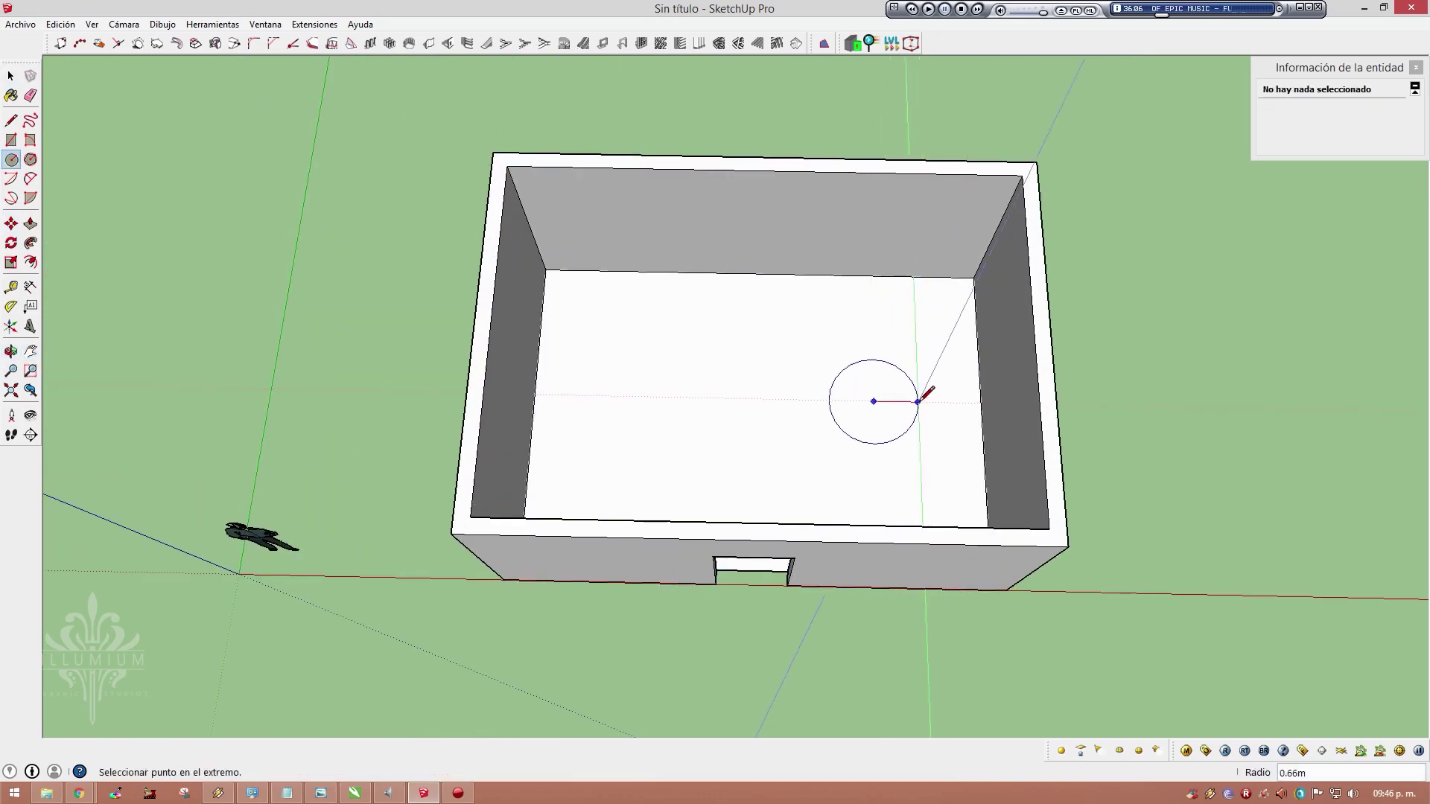
click(909, 395)
key(p)
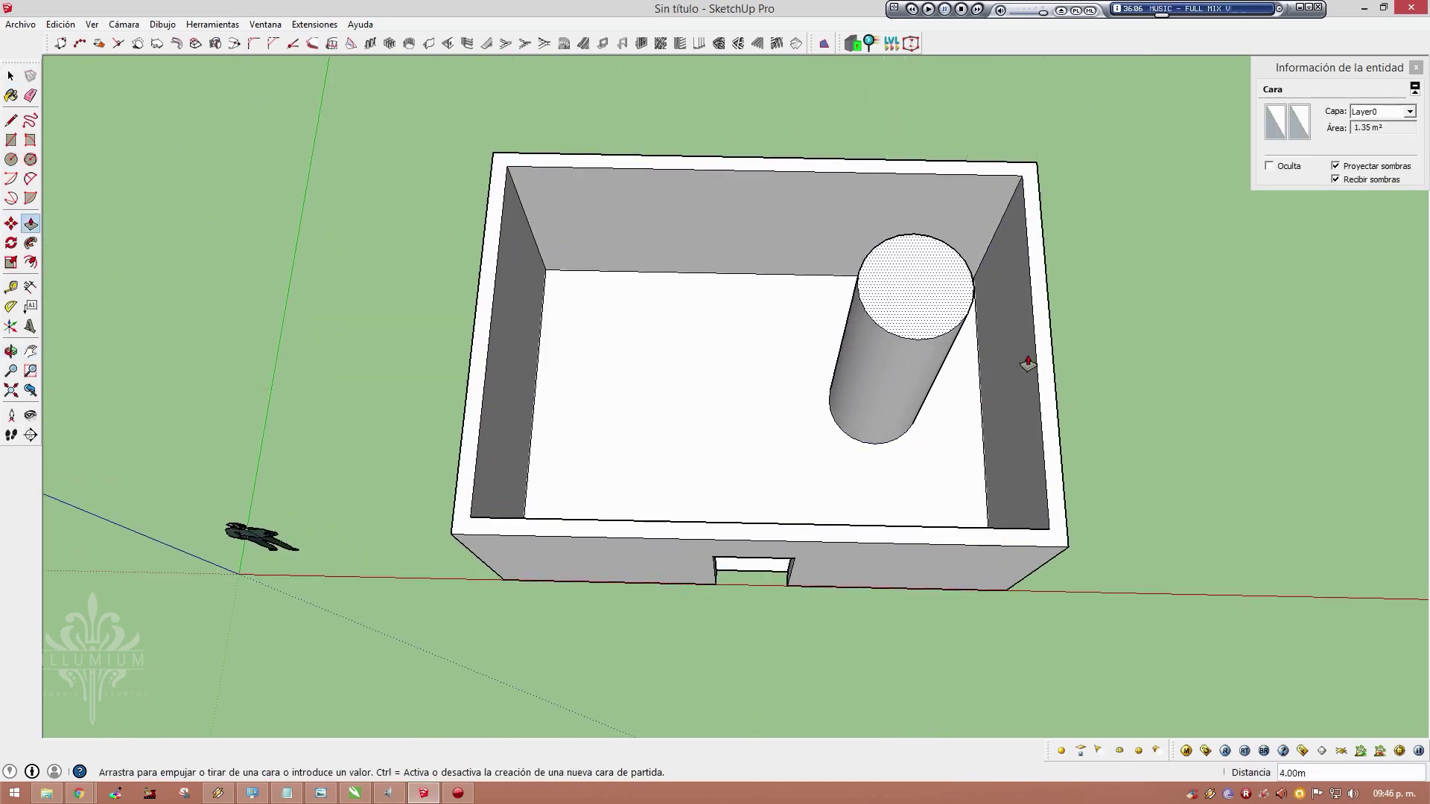
click(944, 408)
middle_drag(945, 408, 944, 217)
key(space)
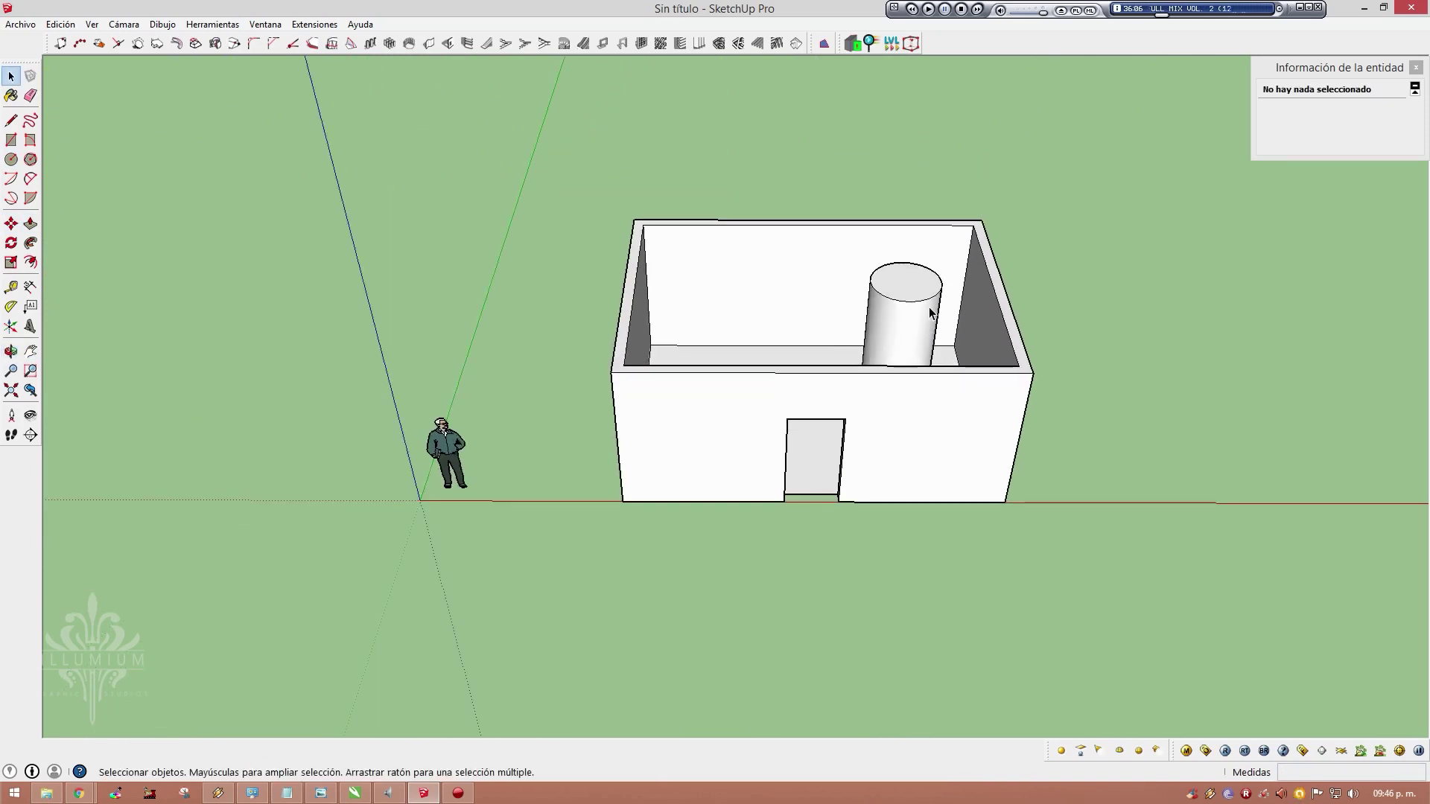
Center the view and select the whole room with its pillar
mouse_move(950, 350)
middle_down()
mouse_move(938, 414)
mouse_move(751, 358)
middle_up()
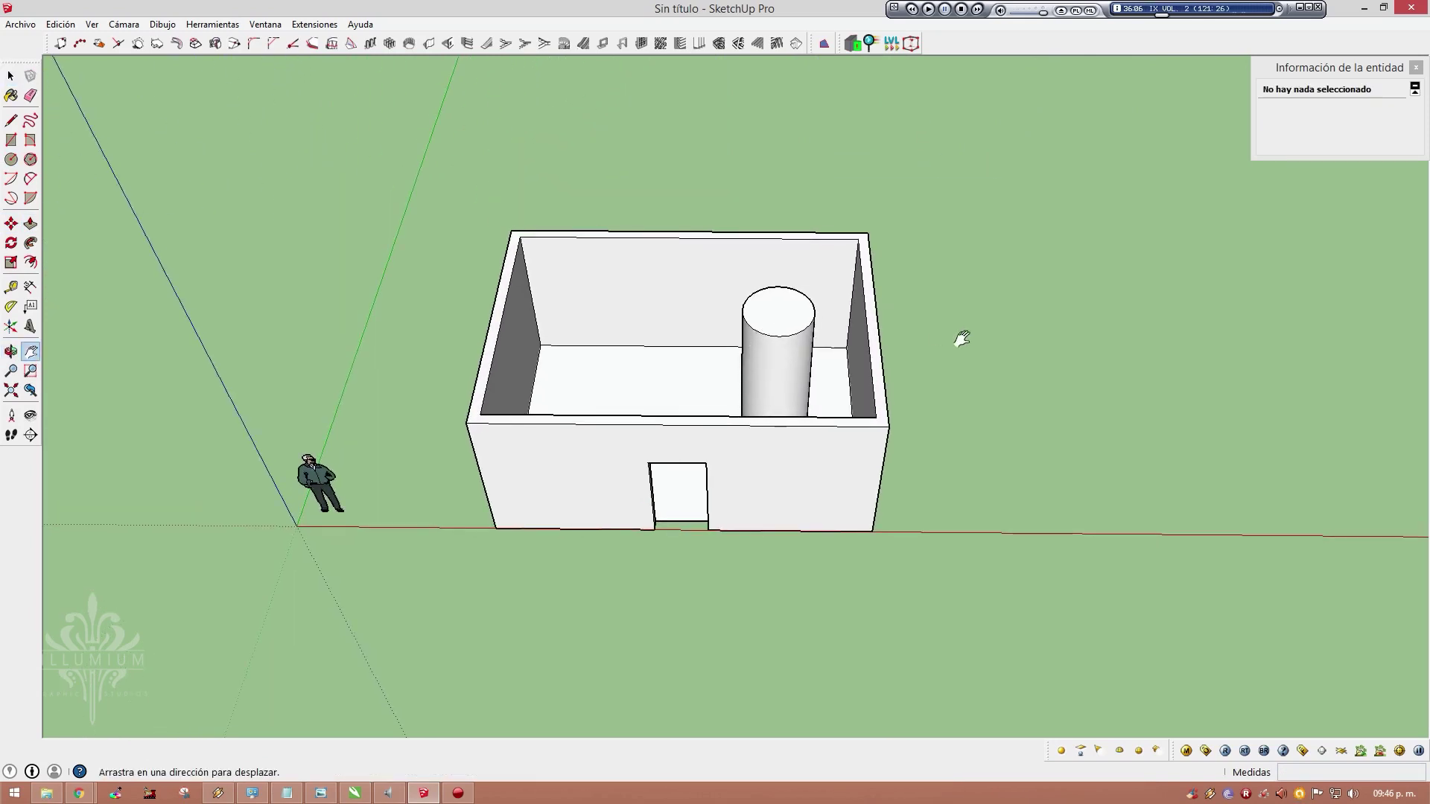
key(space)
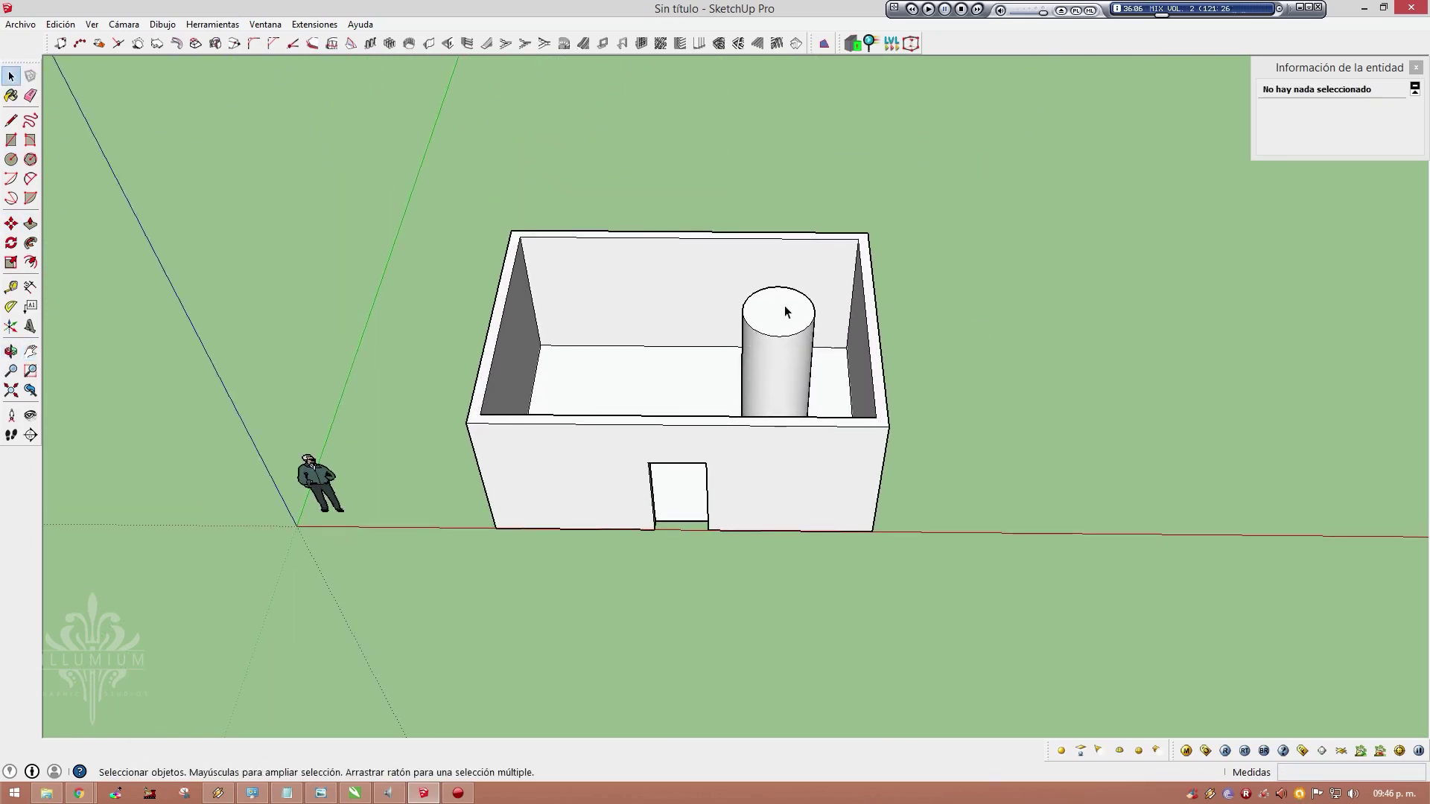
drag(1003, 597, 441, 164)
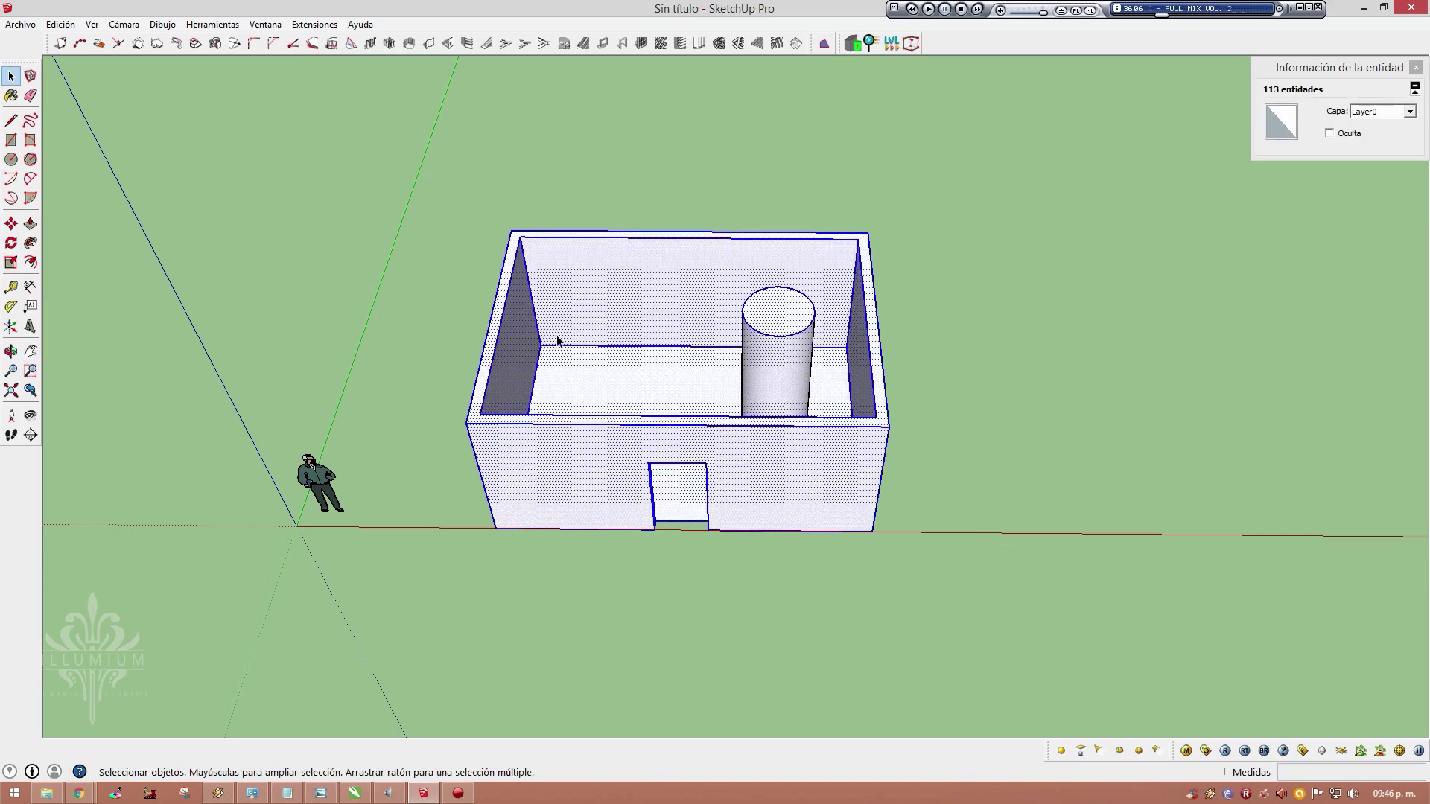
key(m)
click(495, 529)
key(ctrl)
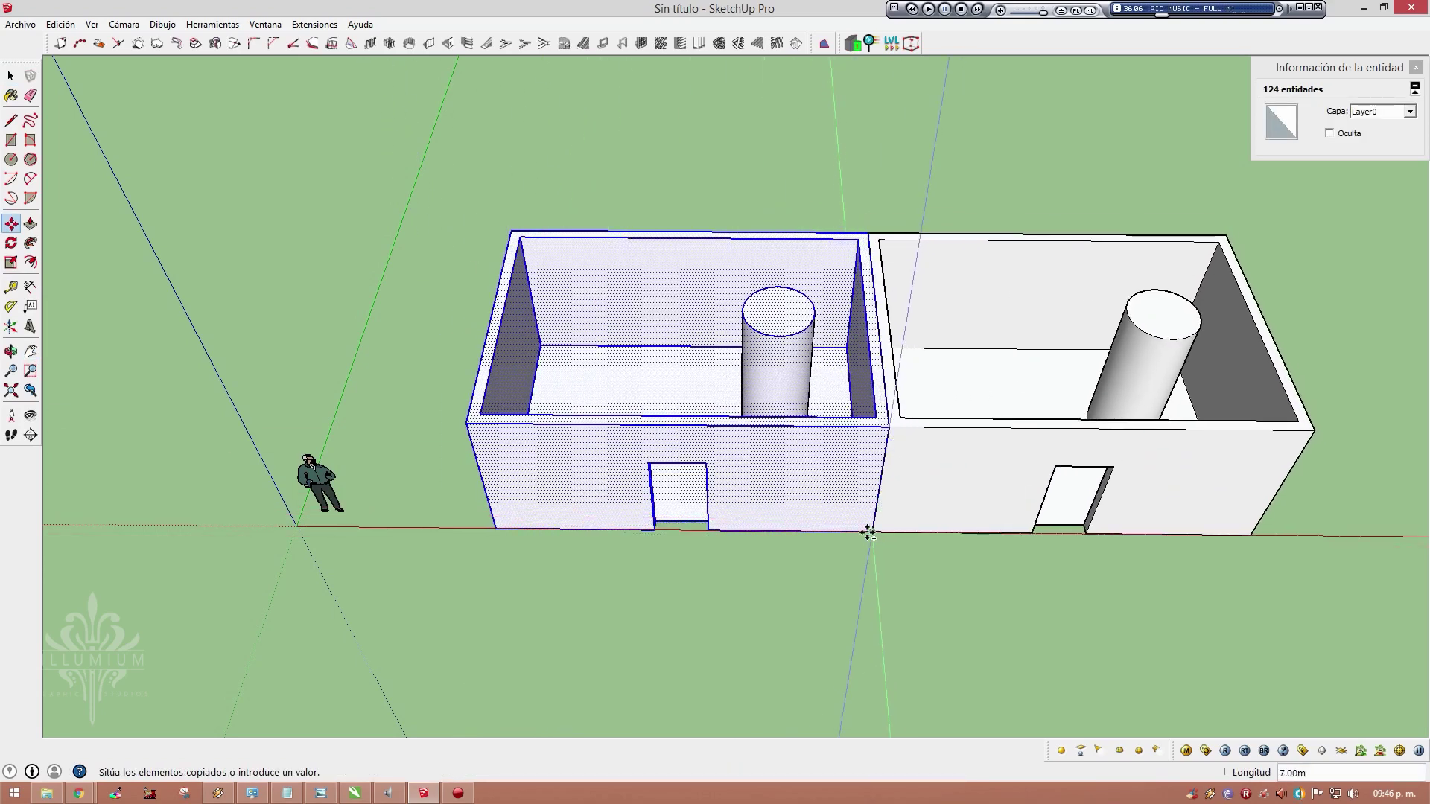
click(901, 527)
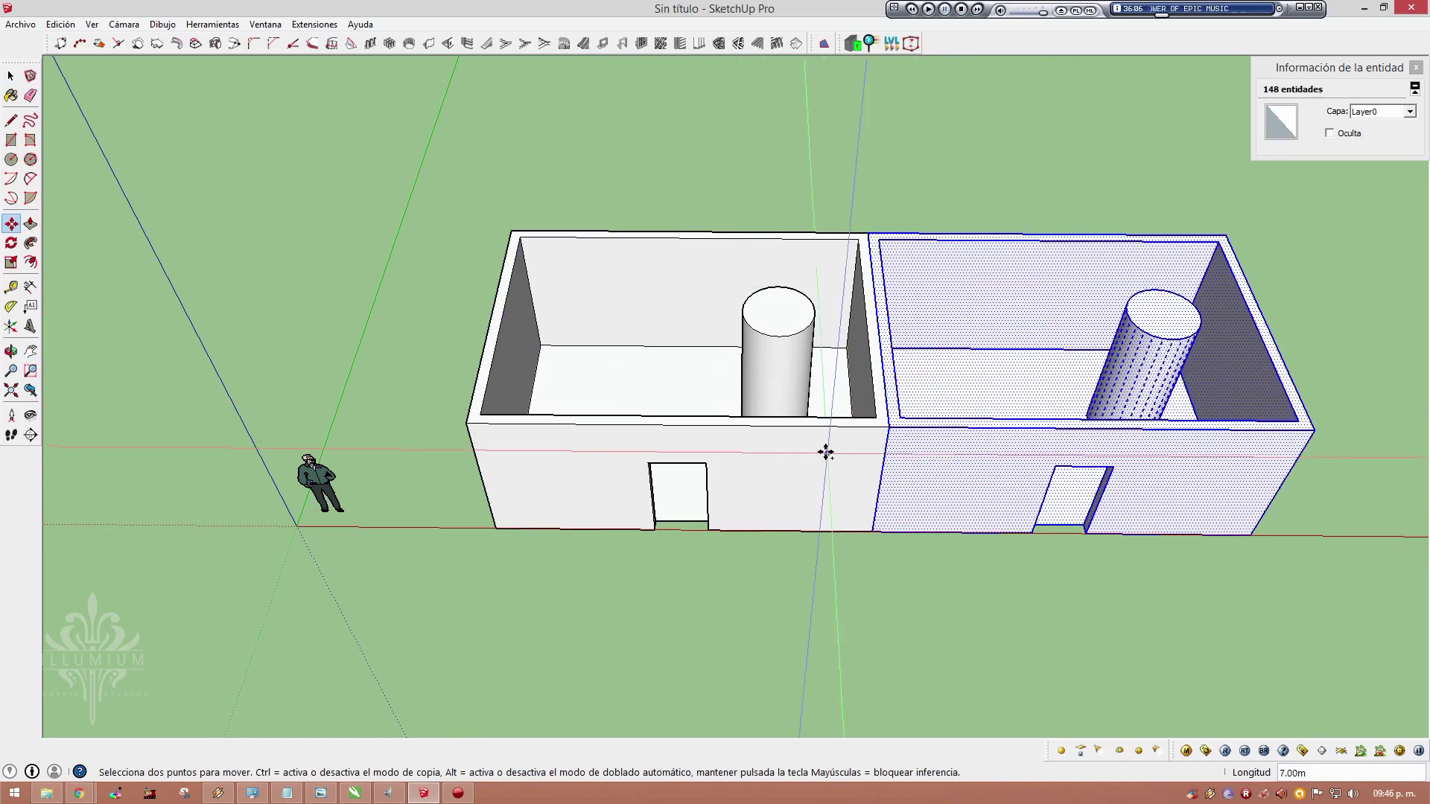
key(ctrl+z)
key(space)
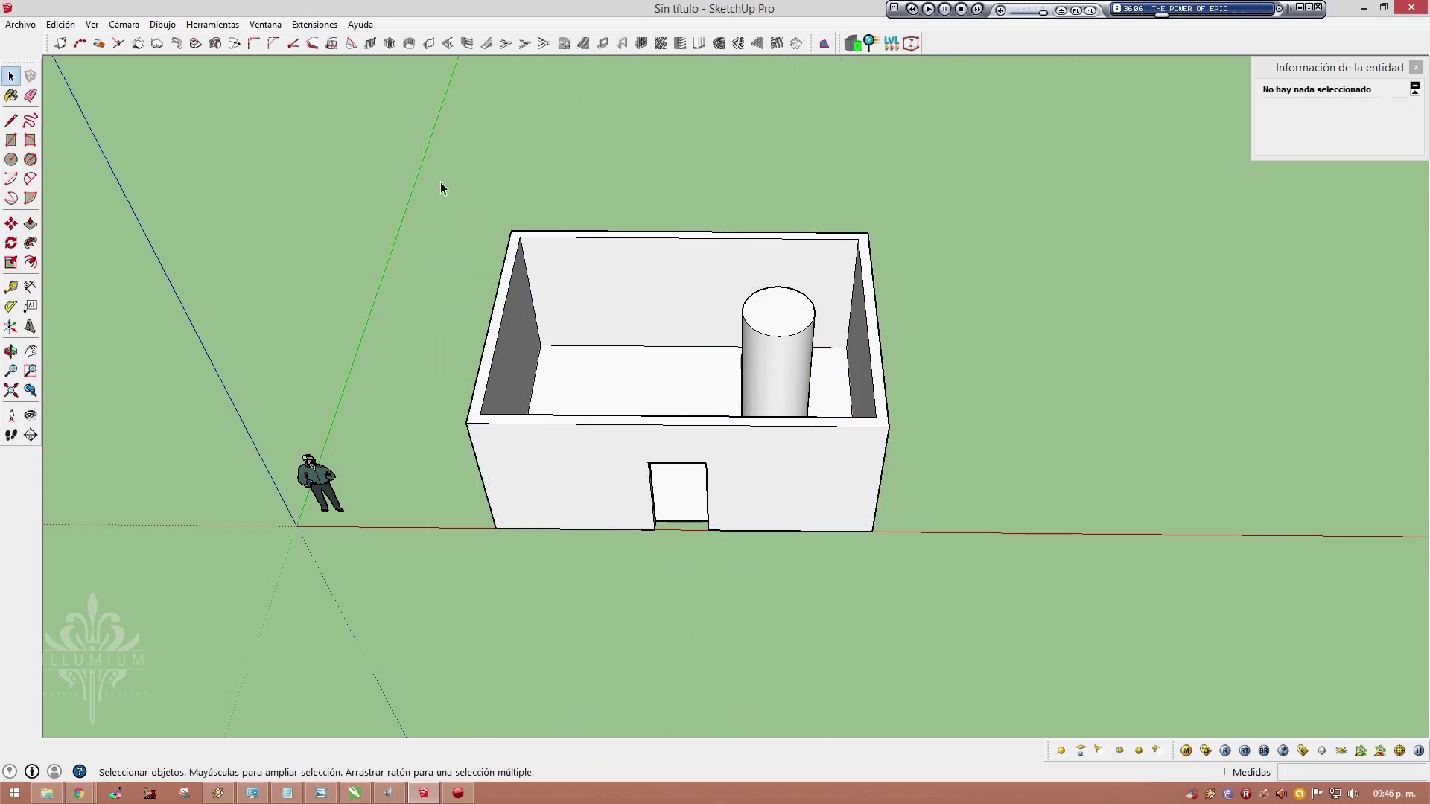
drag(422, 172, 919, 601)
key(o)
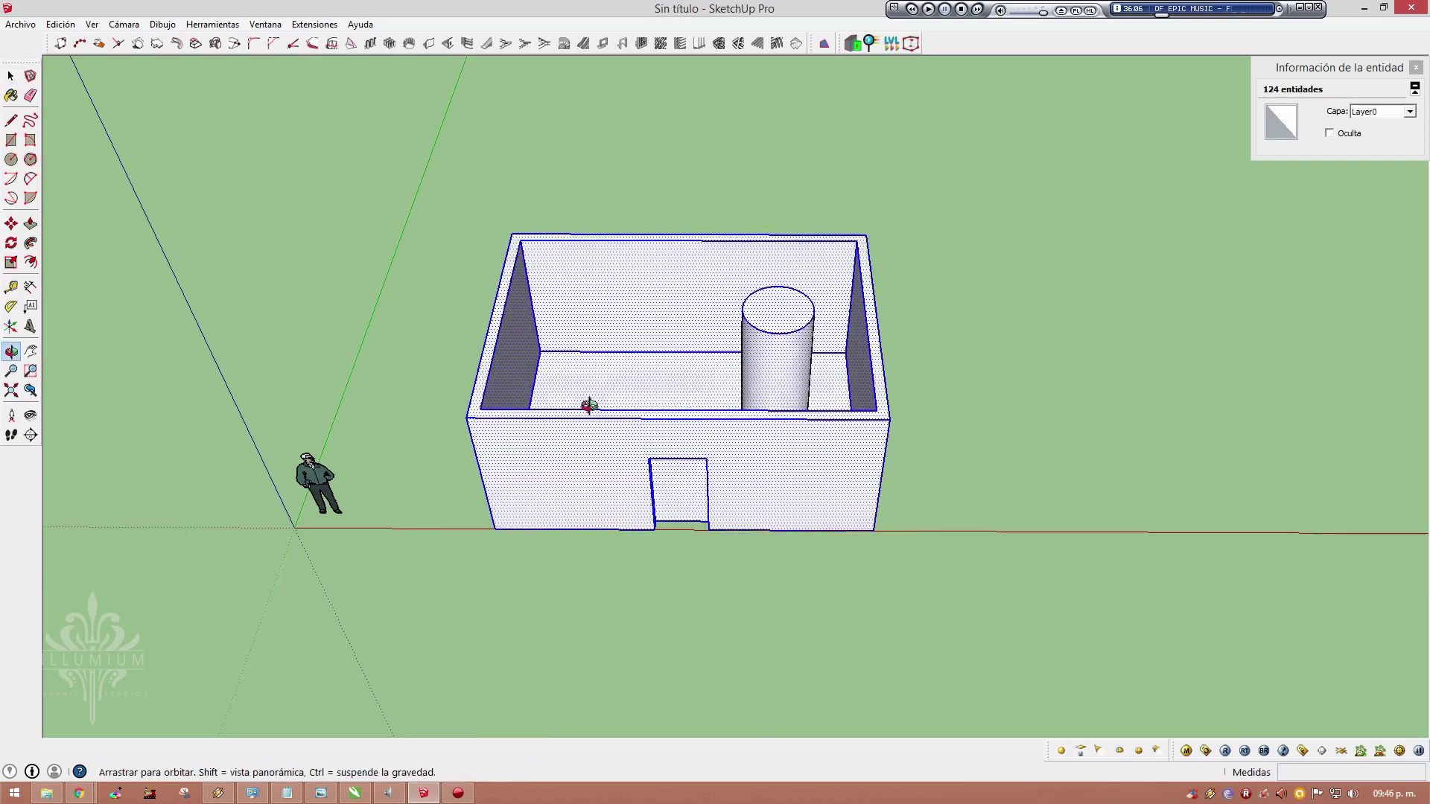
mouse_move(591, 406)
mouse_down()
mouse_move(677, 322)
mouse_move(761, 346)
mouse_move(693, 350)
mouse_up()
key(space)
key(s)
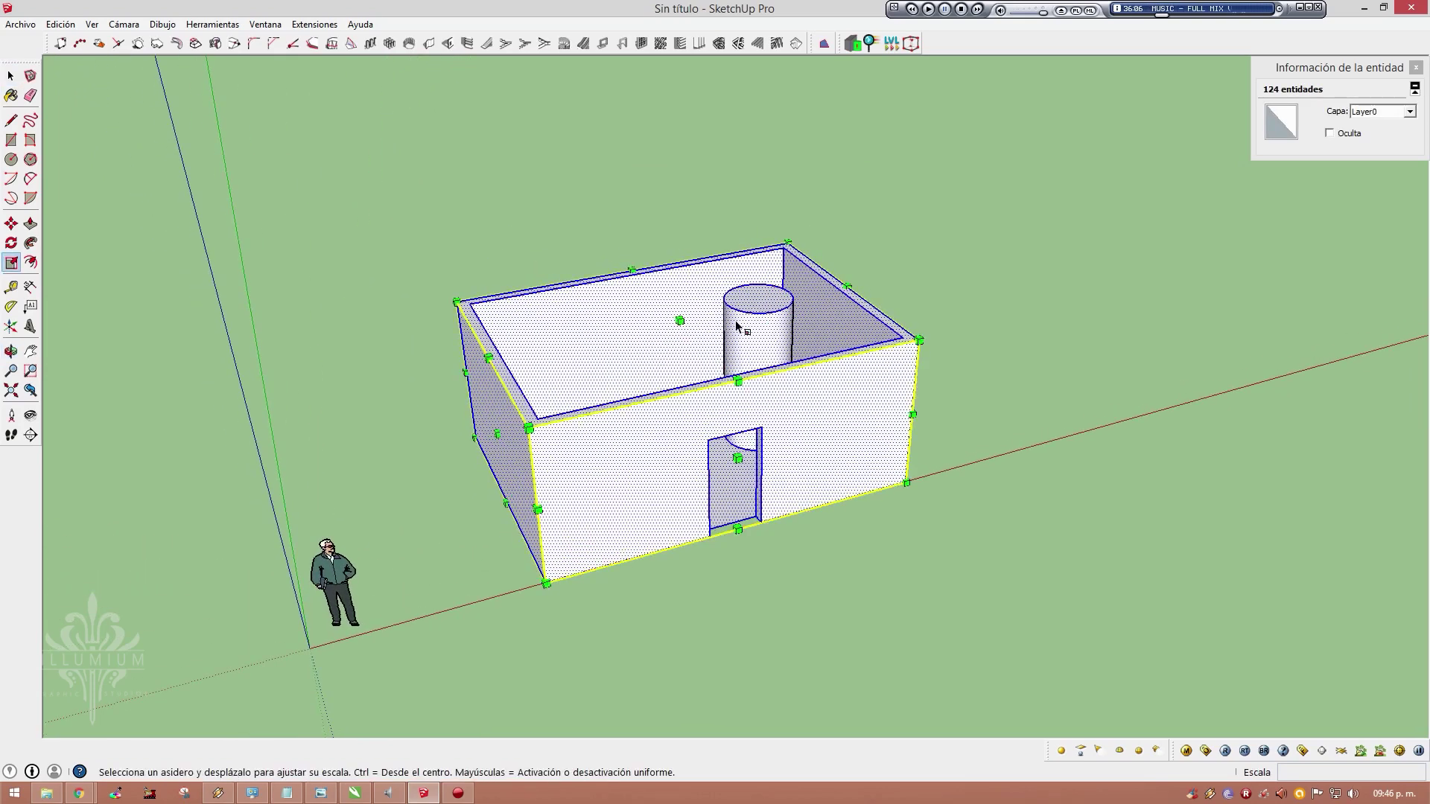
middle_drag(633, 372, 592, 384)
mouse_move(495, 422)
mouse_down()
mouse_move(942, 344)
mouse_move(1176, 368)
mouse_up()
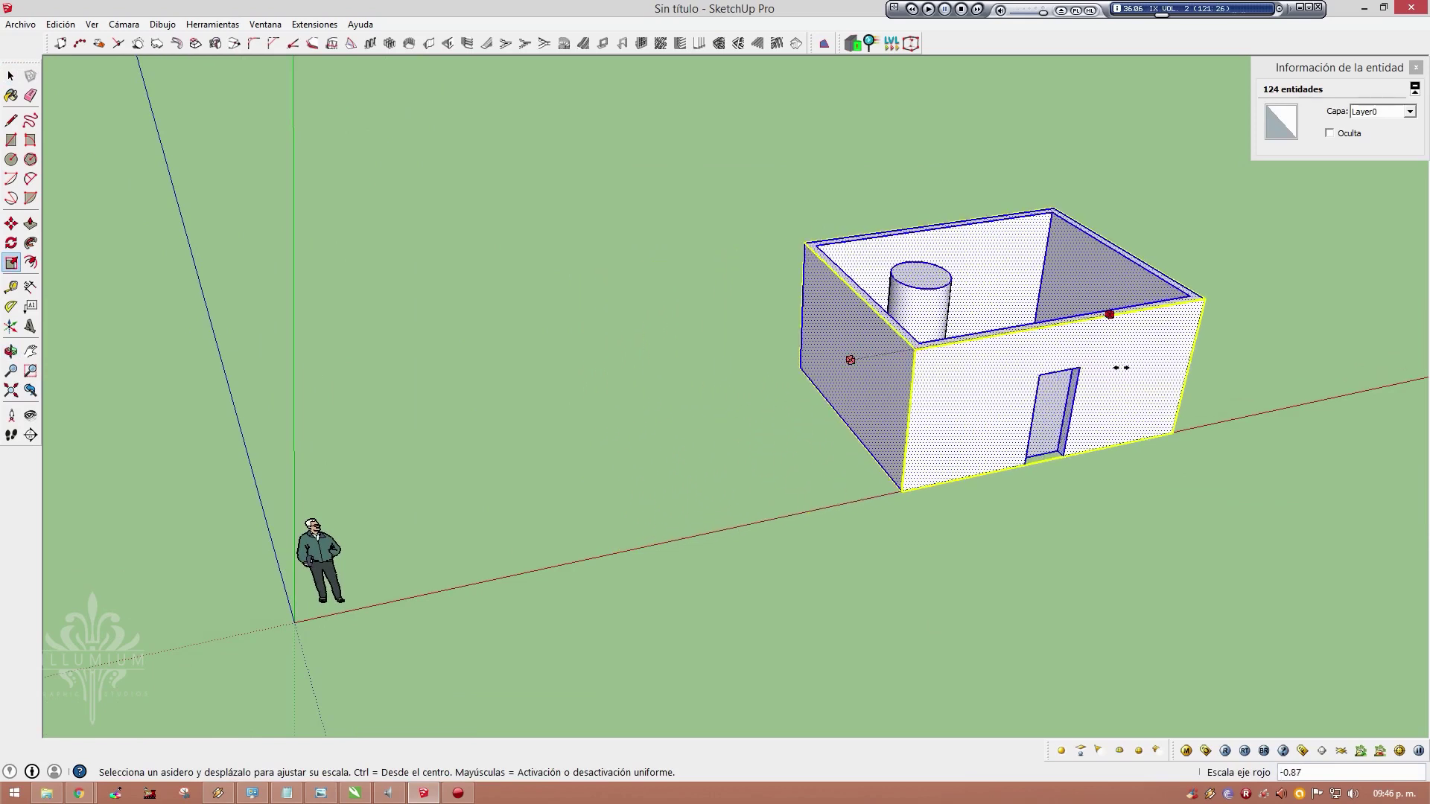
mouse_move(1176, 367)
middle_down()
mouse_move(807, 377)
mouse_move(744, 480)
middle_up()
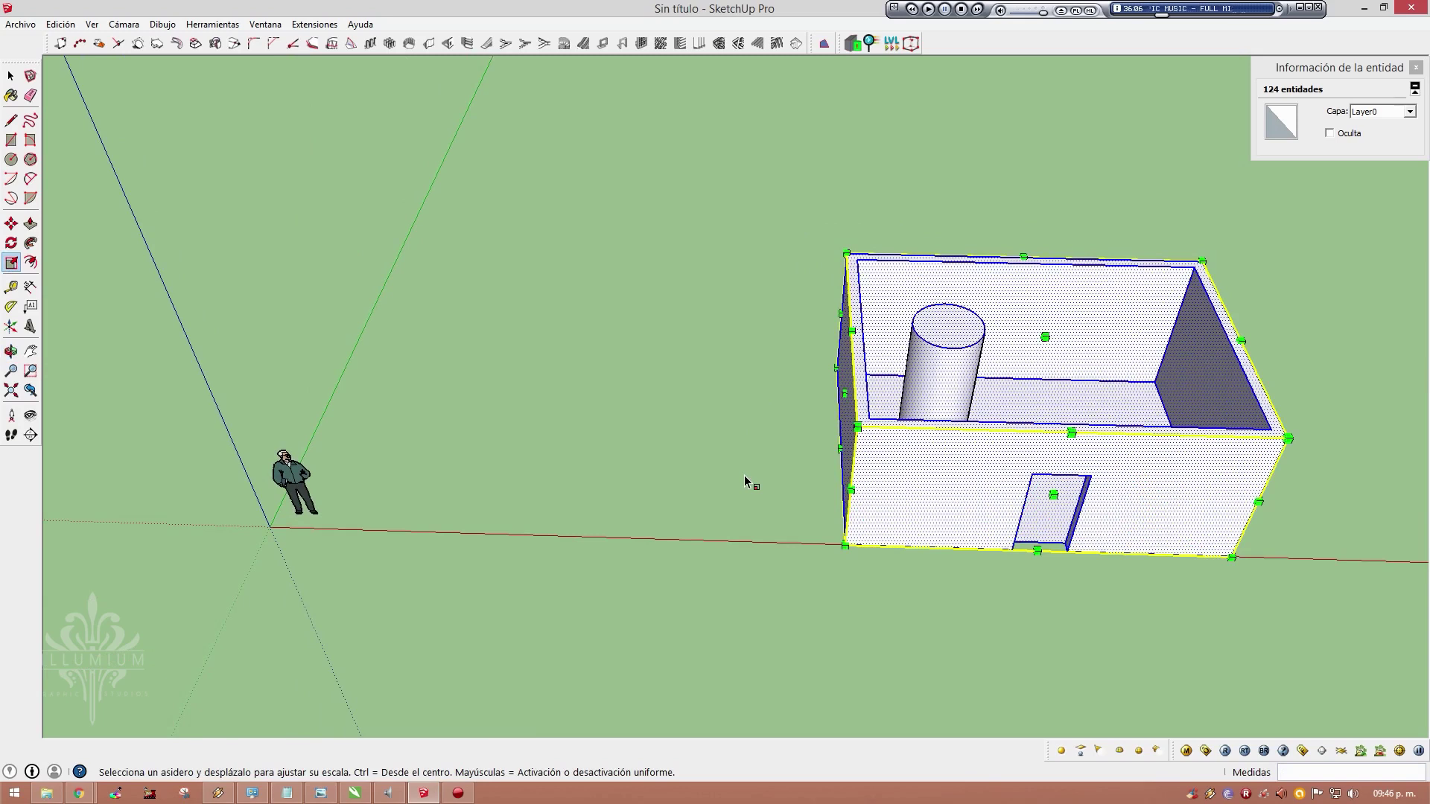
key(ctrl+z)
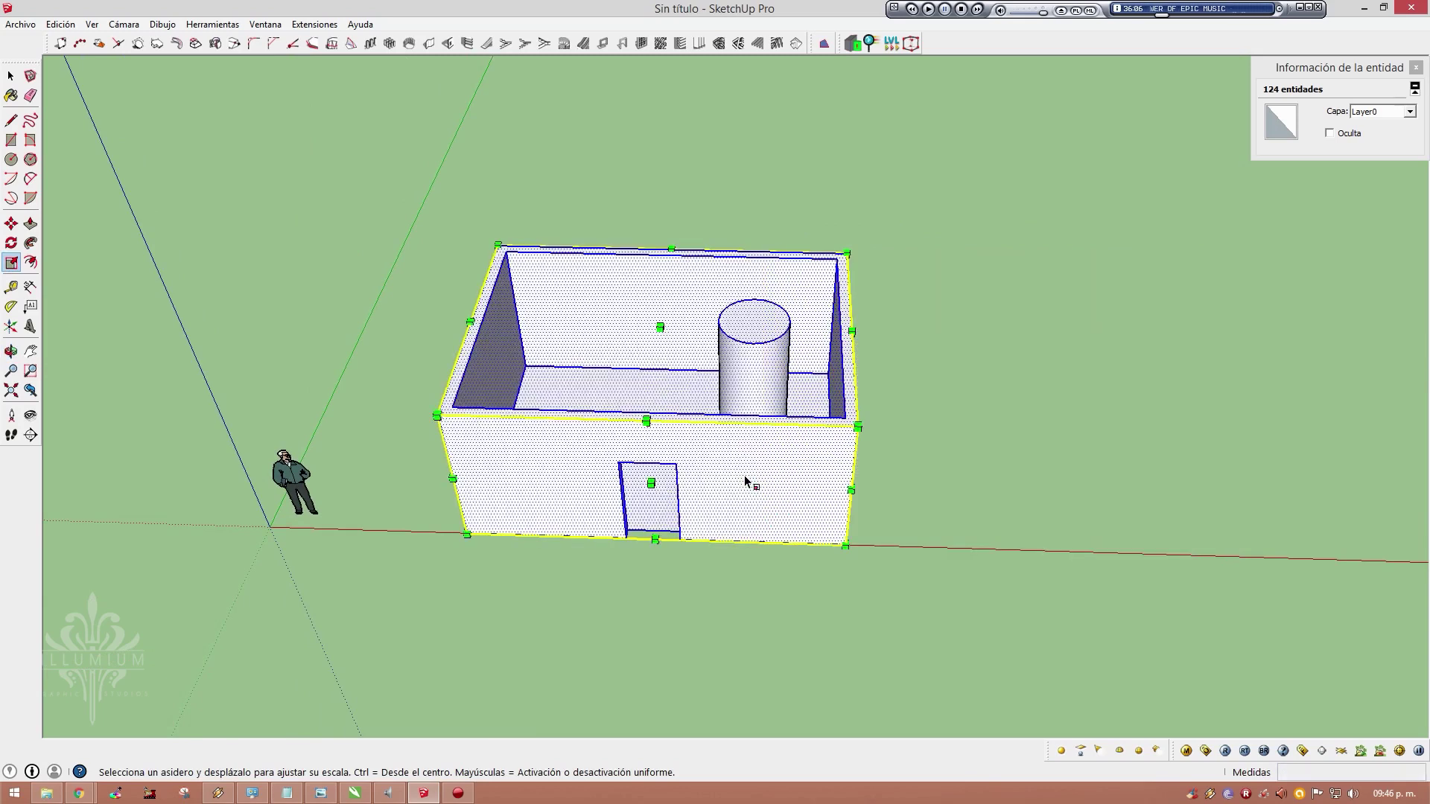
key(space)
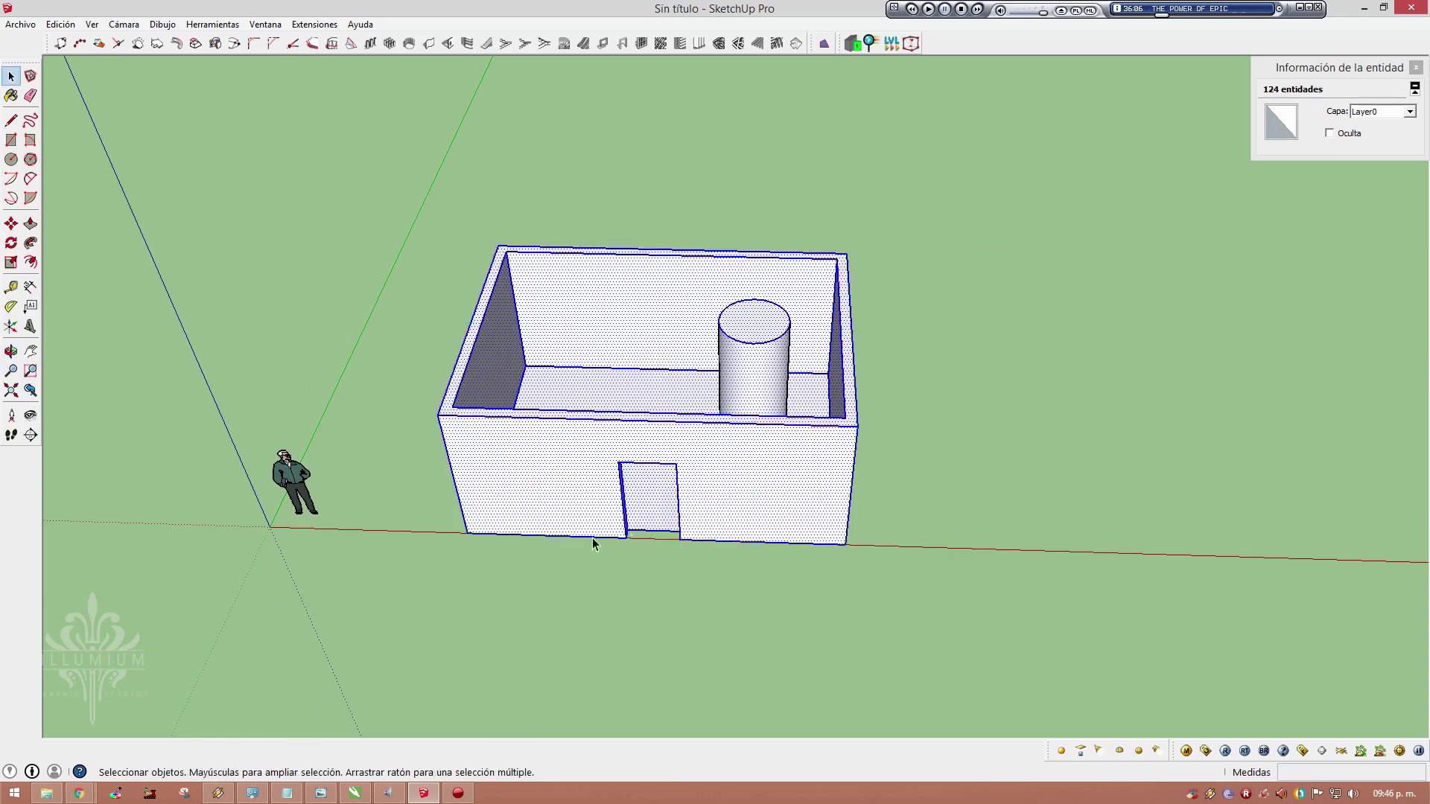
Copy the room and pillar to the right of the original
key(m)
click(471, 531)
key(ctrl)
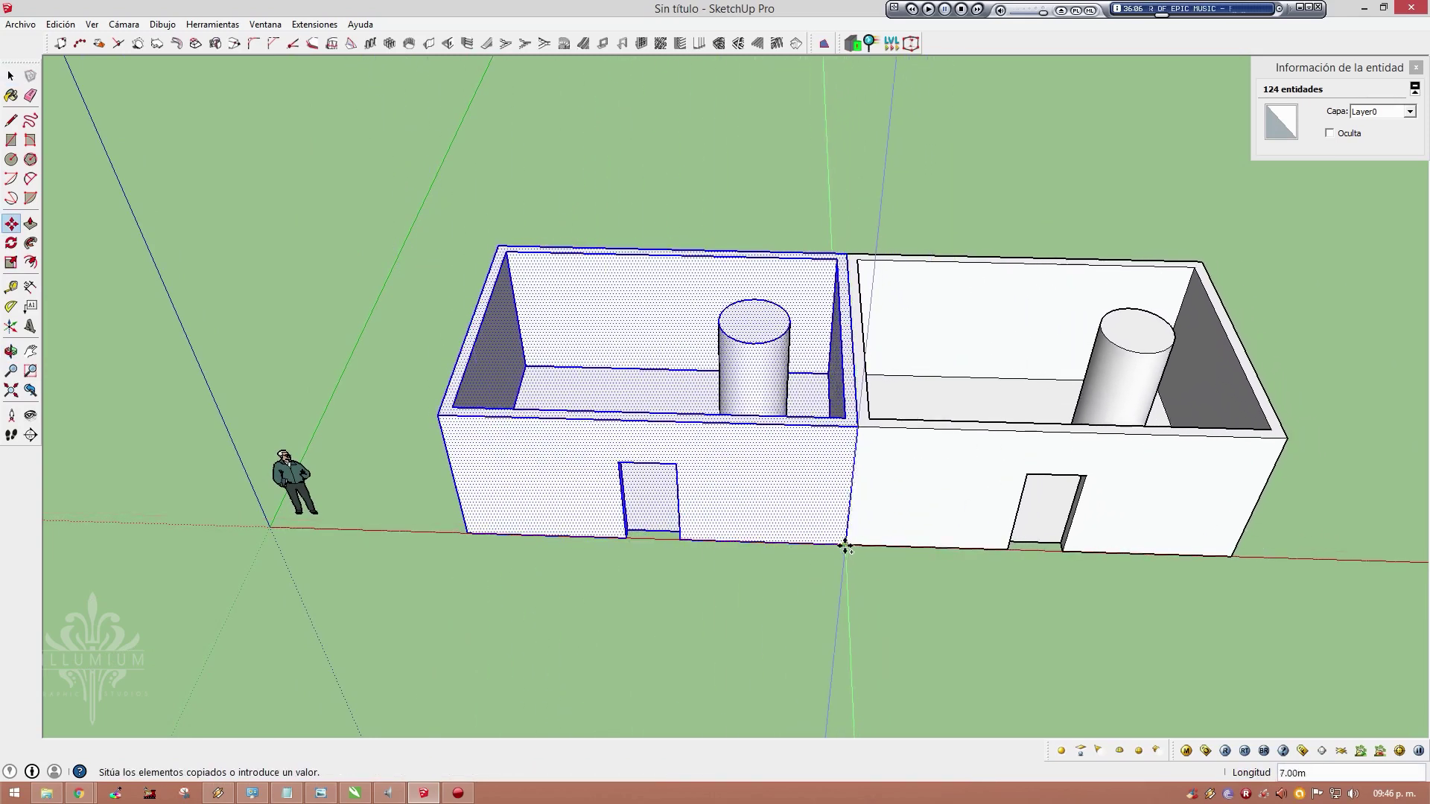
click(901, 549)
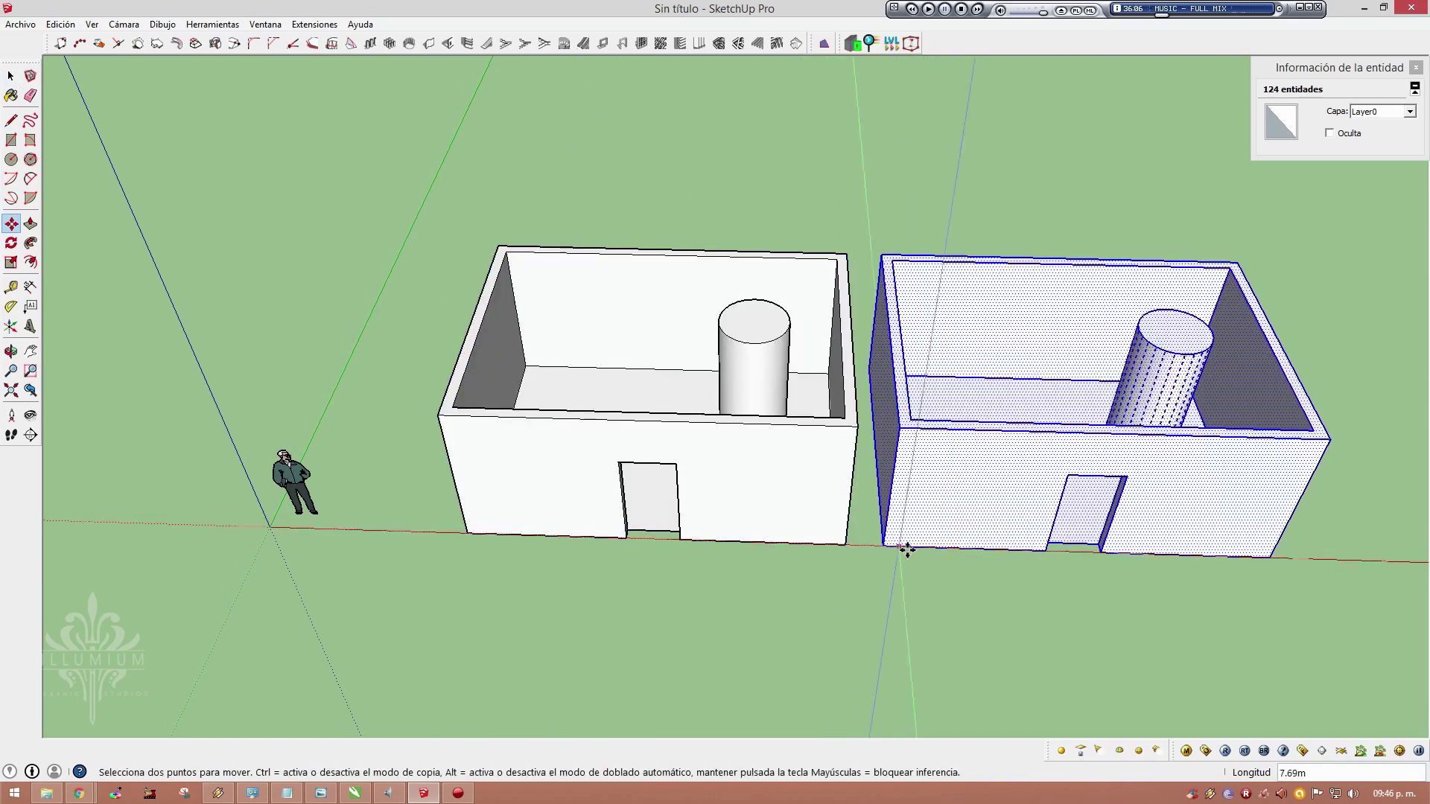
mouse_move(821, 459)
middle_down()
mouse_move(1036, 419)
mouse_move(667, 415)
mouse_move(805, 431)
middle_up()
Mirror the copied room by scaling it -1 along the red axis
key(s)
drag(776, 414, 1338, 414)
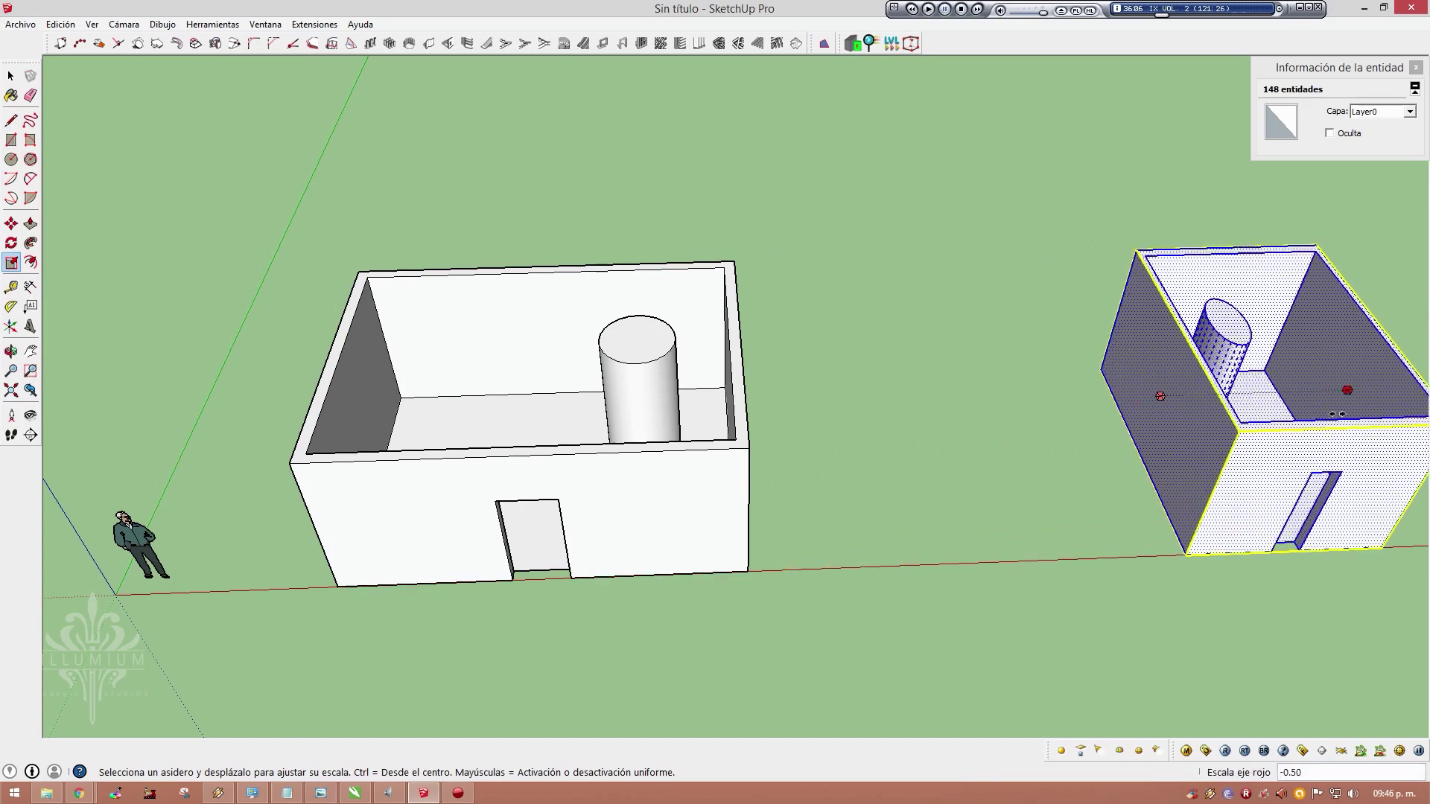
key(Return)
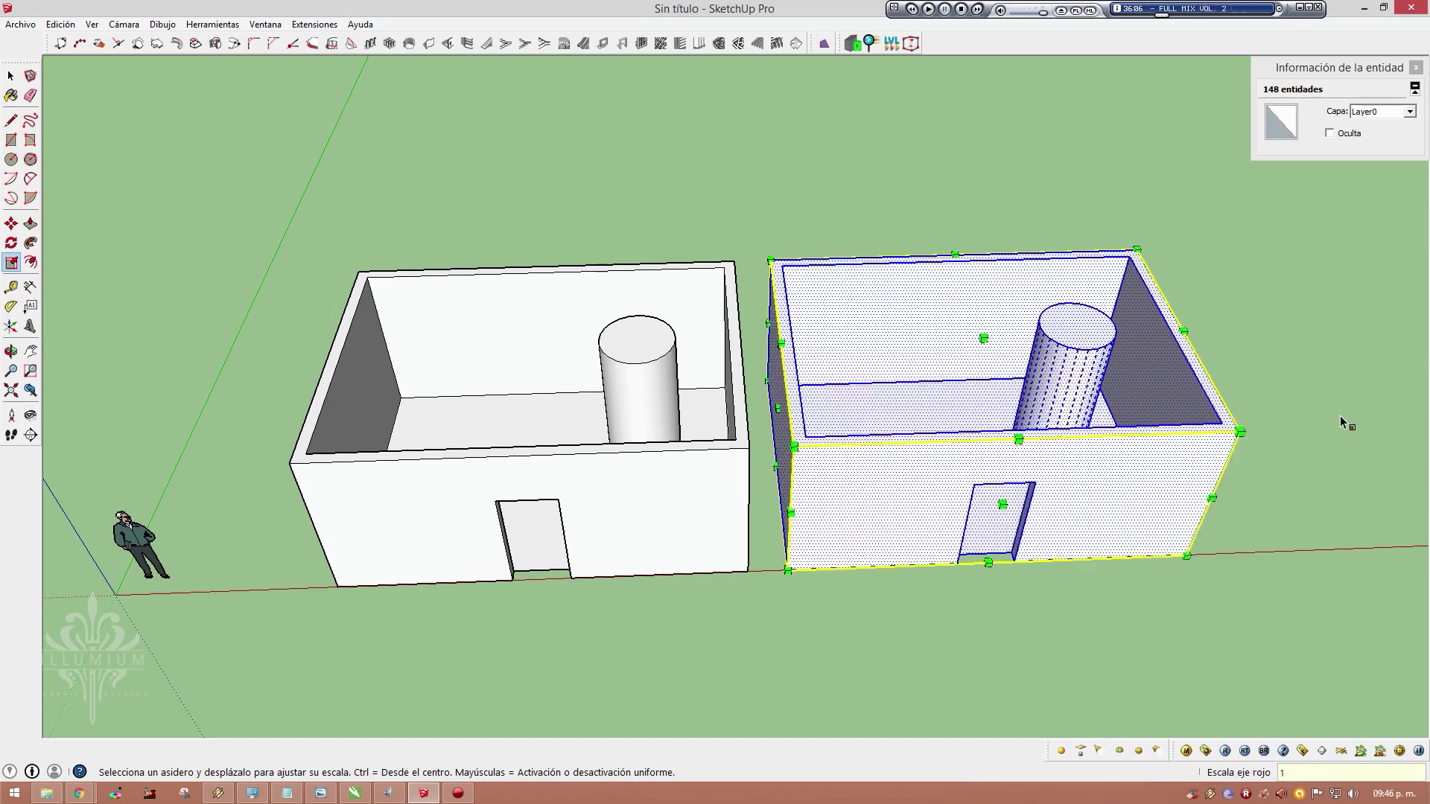
scroll(1341, 423, down, 3)
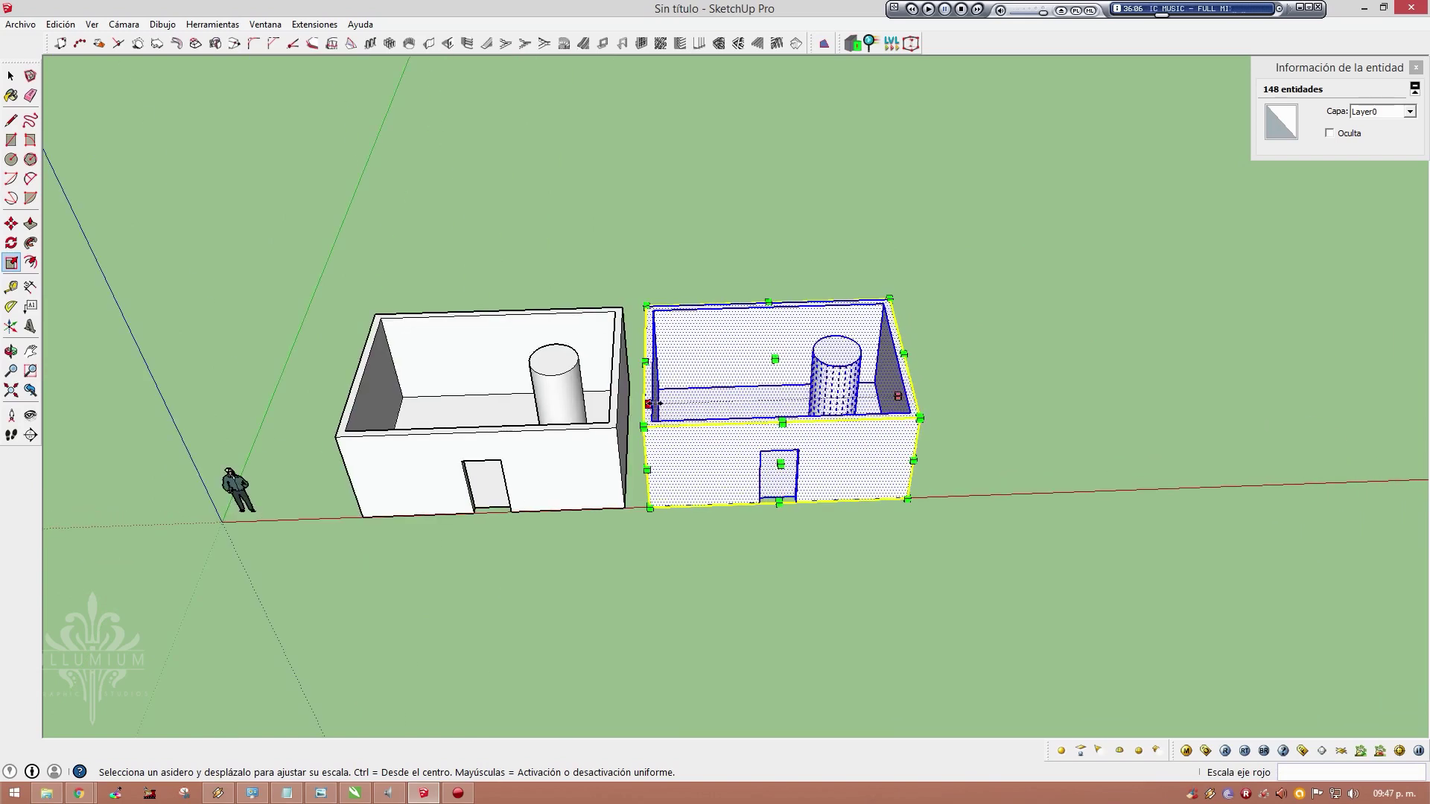
drag(648, 404, 734, 407)
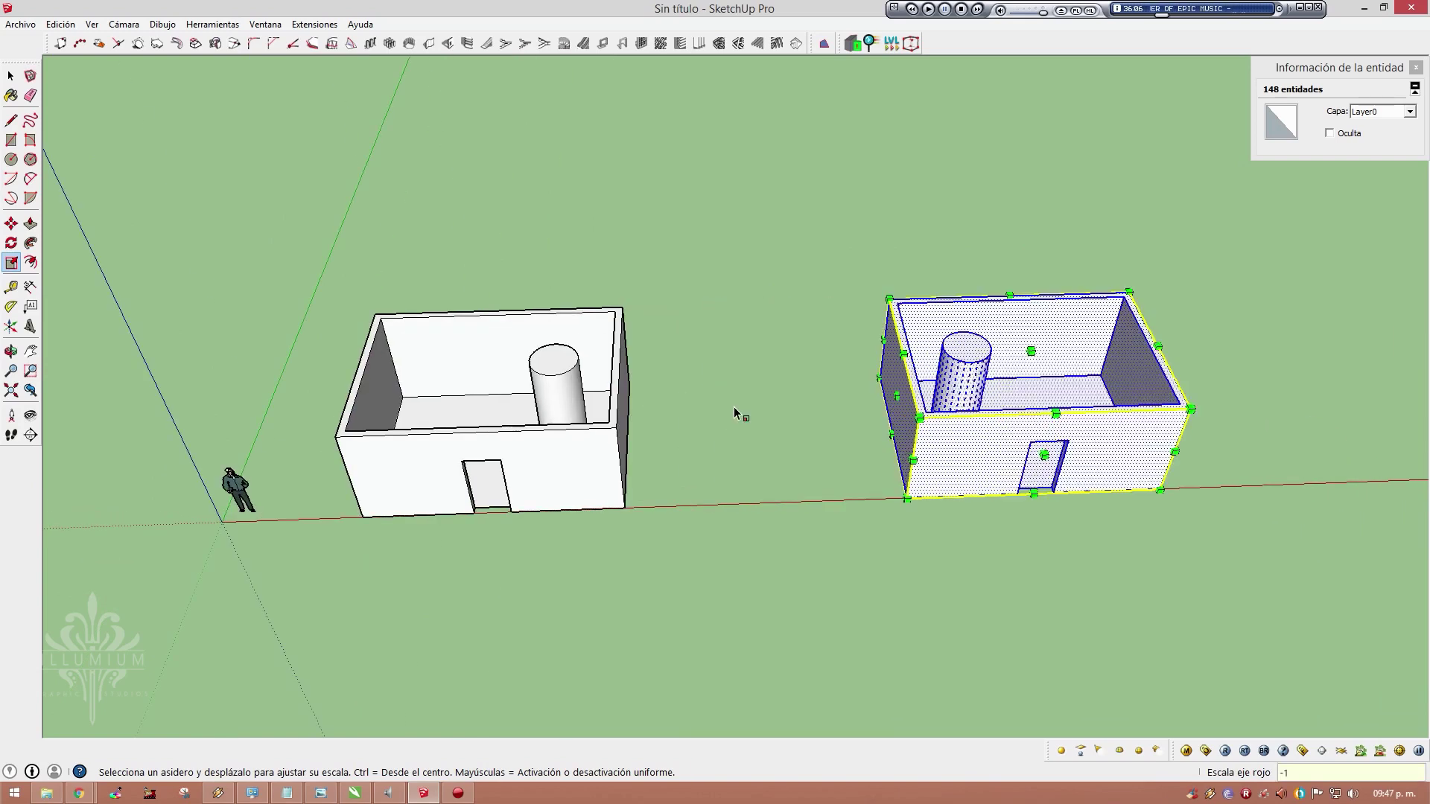
Move the mirrored copy flush against the original room's right side
key(m)
click(913, 503)
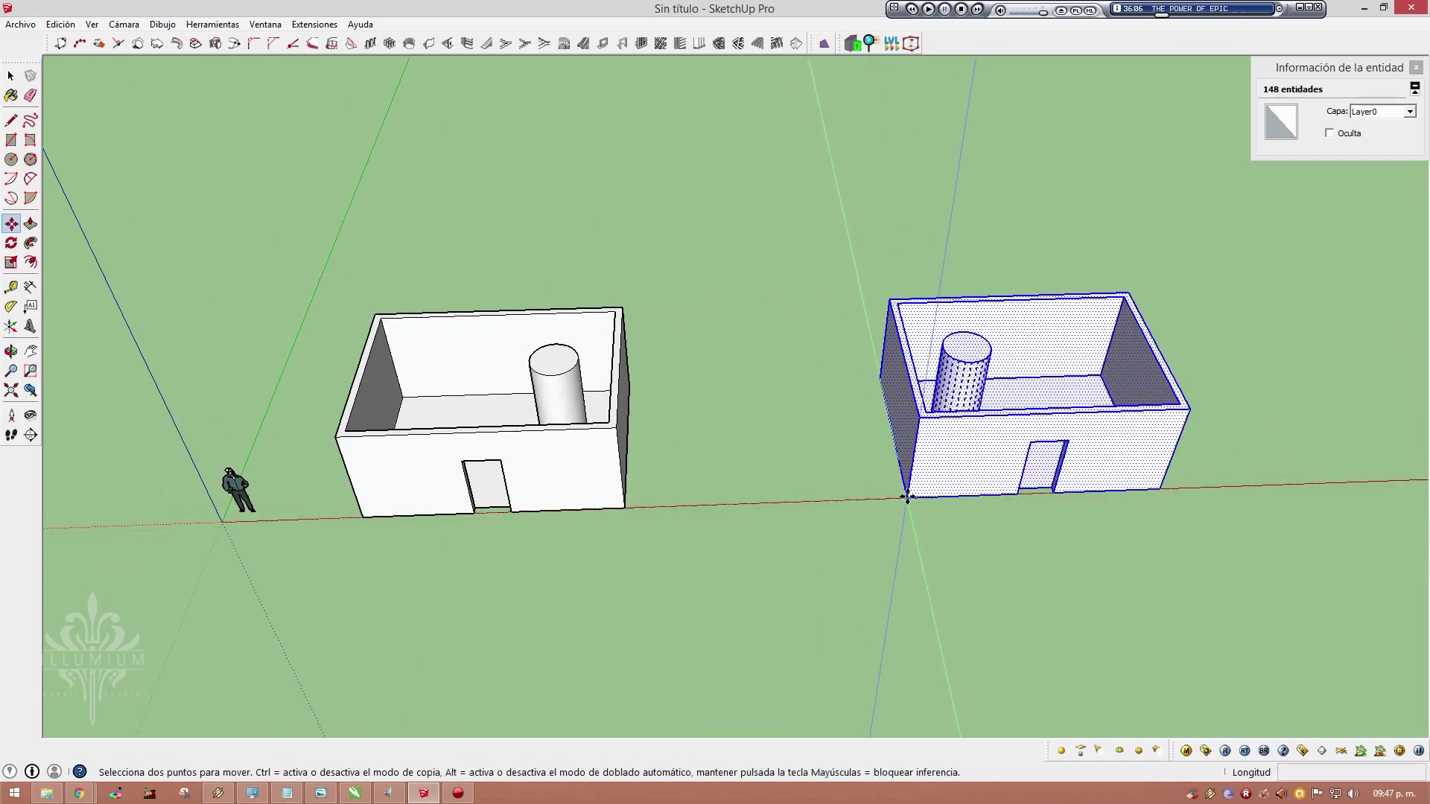
click(623, 509)
key(space)
mouse_move(462, 444)
middle_down()
mouse_move(639, 325)
mouse_move(615, 239)
middle_up()
click(788, 593)
mouse_move(788, 594)
middle_down()
mouse_move(679, 602)
mouse_move(707, 146)
middle_up()
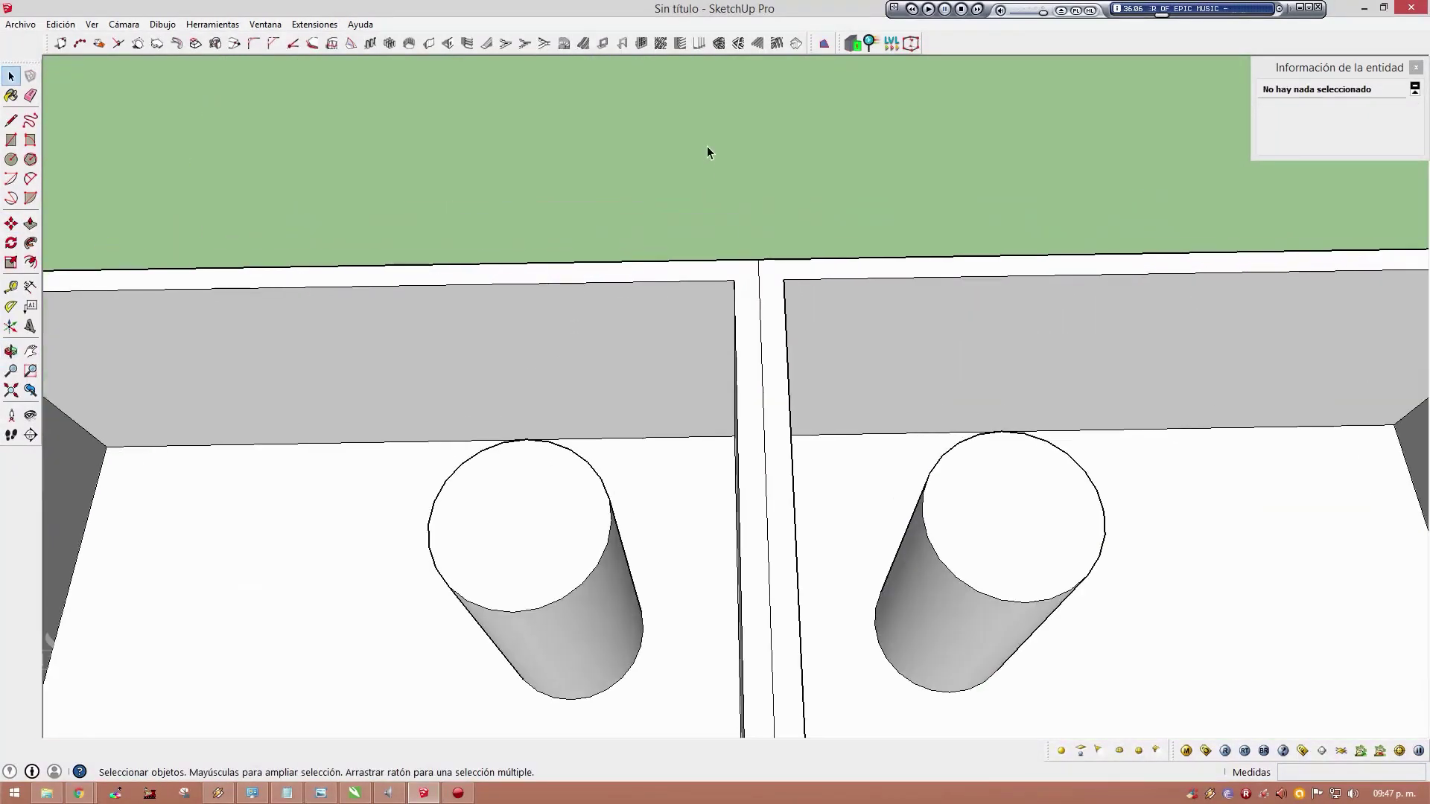
Undo the joined mirrored copy, leaving the single room
scroll(707, 146, down, 5)
mouse_move(745, 313)
middle_down()
mouse_move(782, 424)
mouse_move(763, 428)
middle_up()
scroll(763, 428, up, 2)
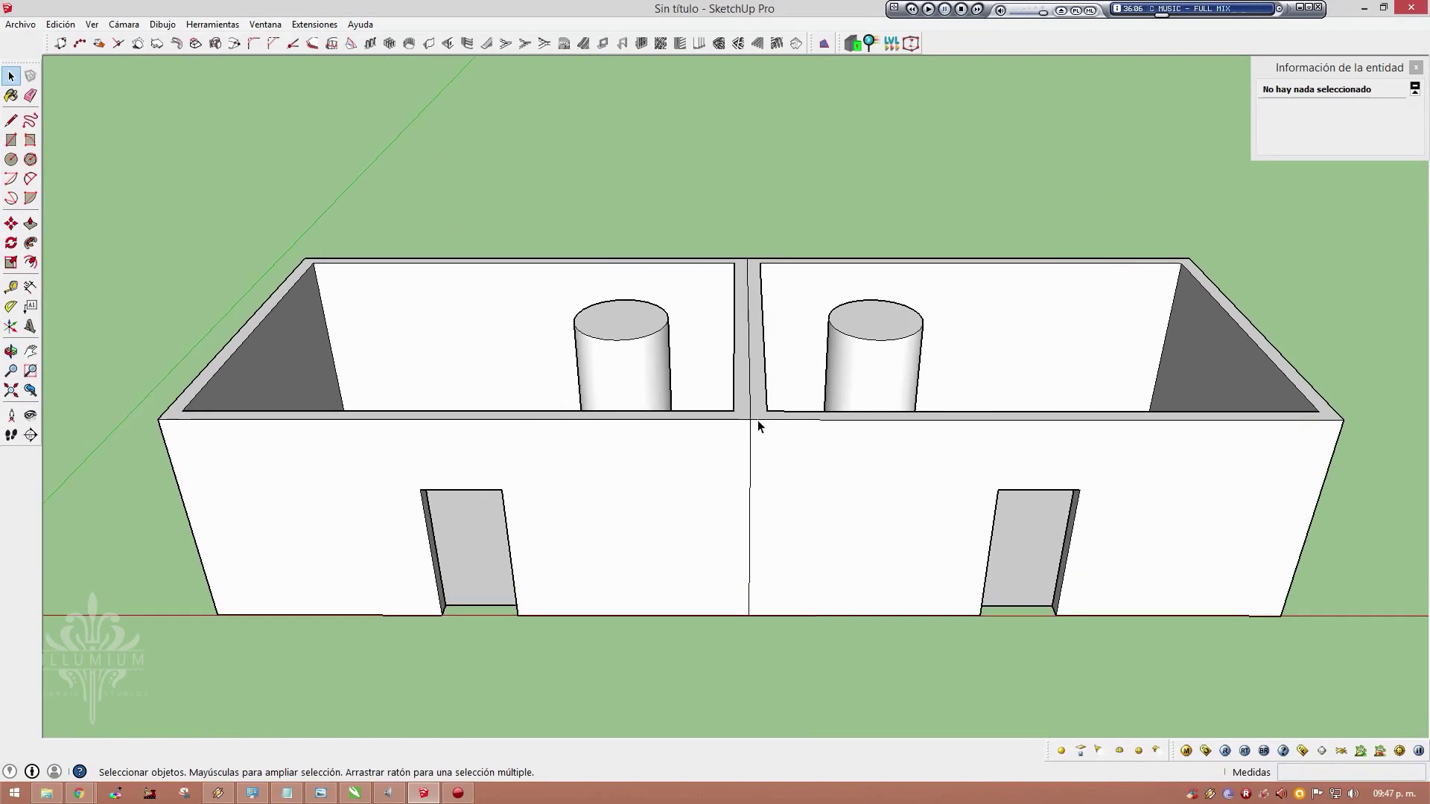
scroll(757, 420, down, 3)
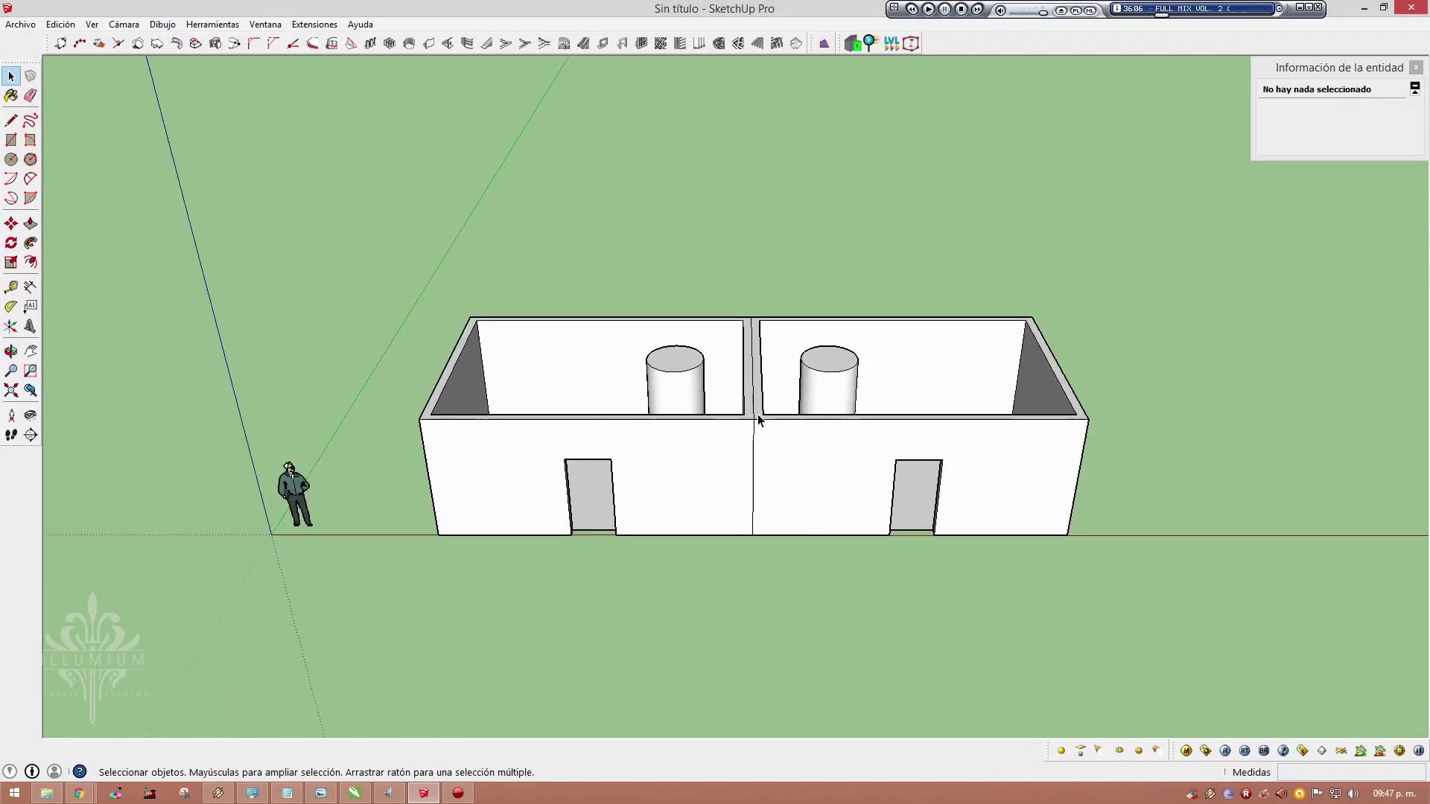
scroll(757, 420, down, 1)
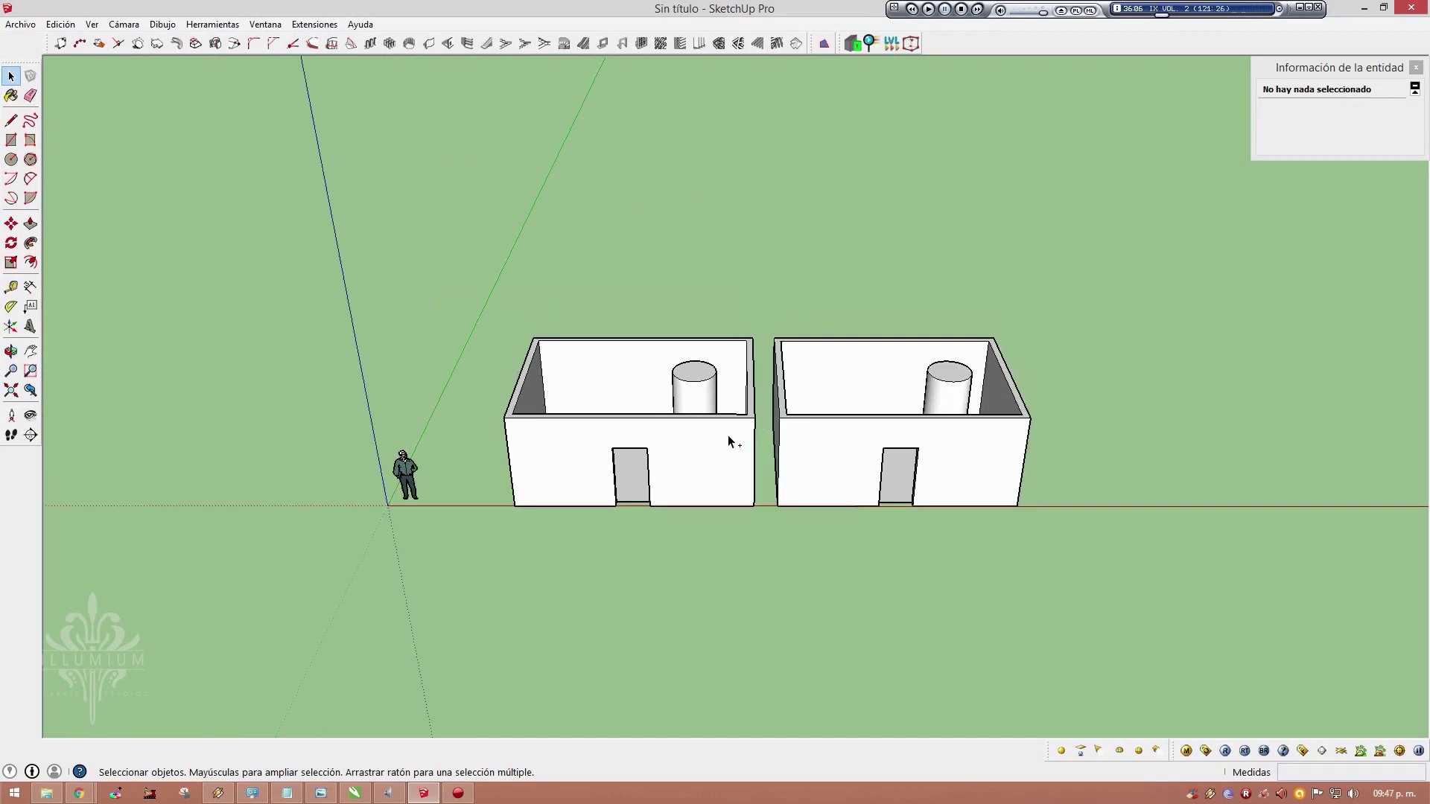
key(ctrl+z)
scroll(574, 440, up, 2)
Pan, orbit and zoom to center the single room in view
key(h)
drag(686, 415, 787, 359)
scroll(788, 336, up, 2)
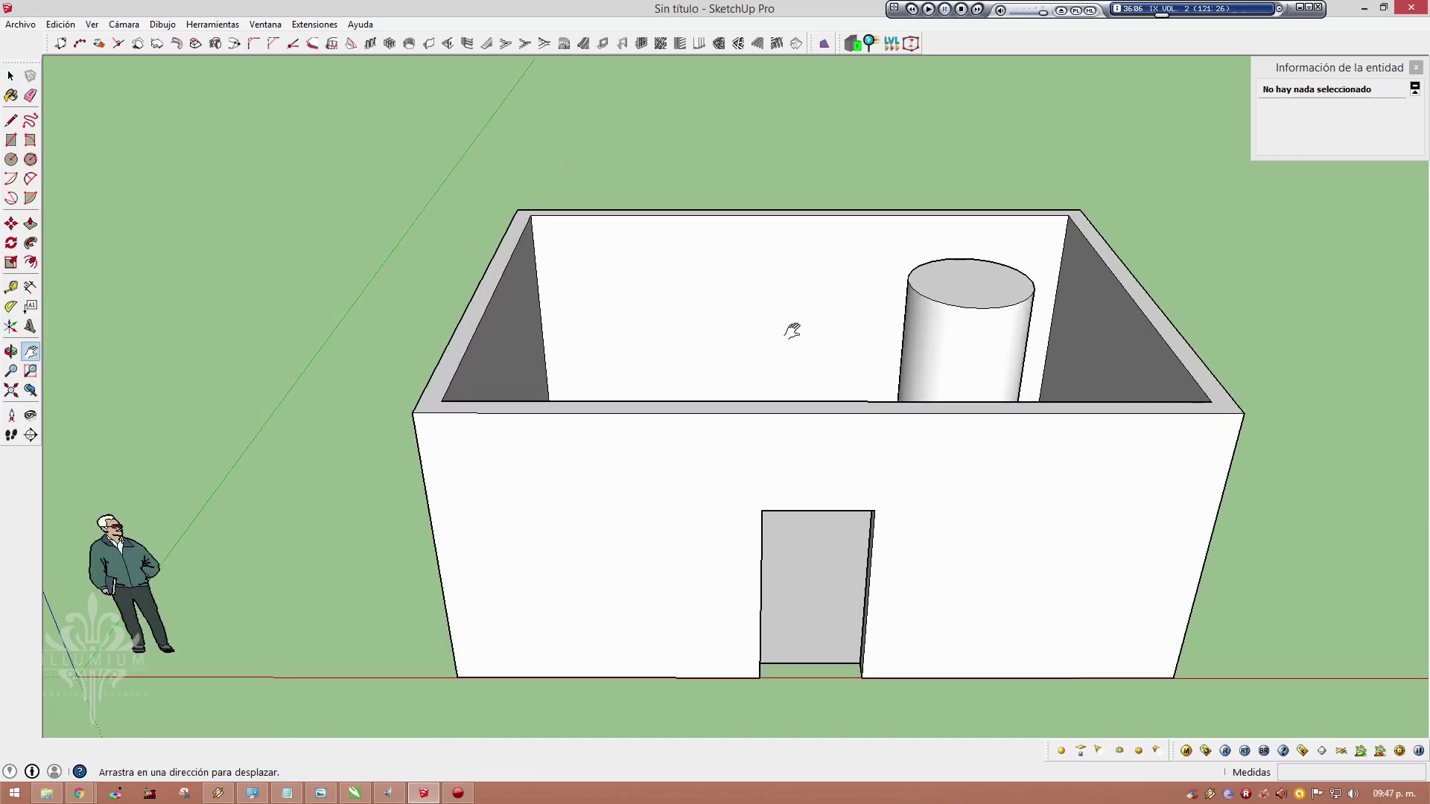
scroll(753, 403, down, 1)
key(o)
drag(695, 424, 686, 431)
key(h)
scroll(686, 430, up, 2)
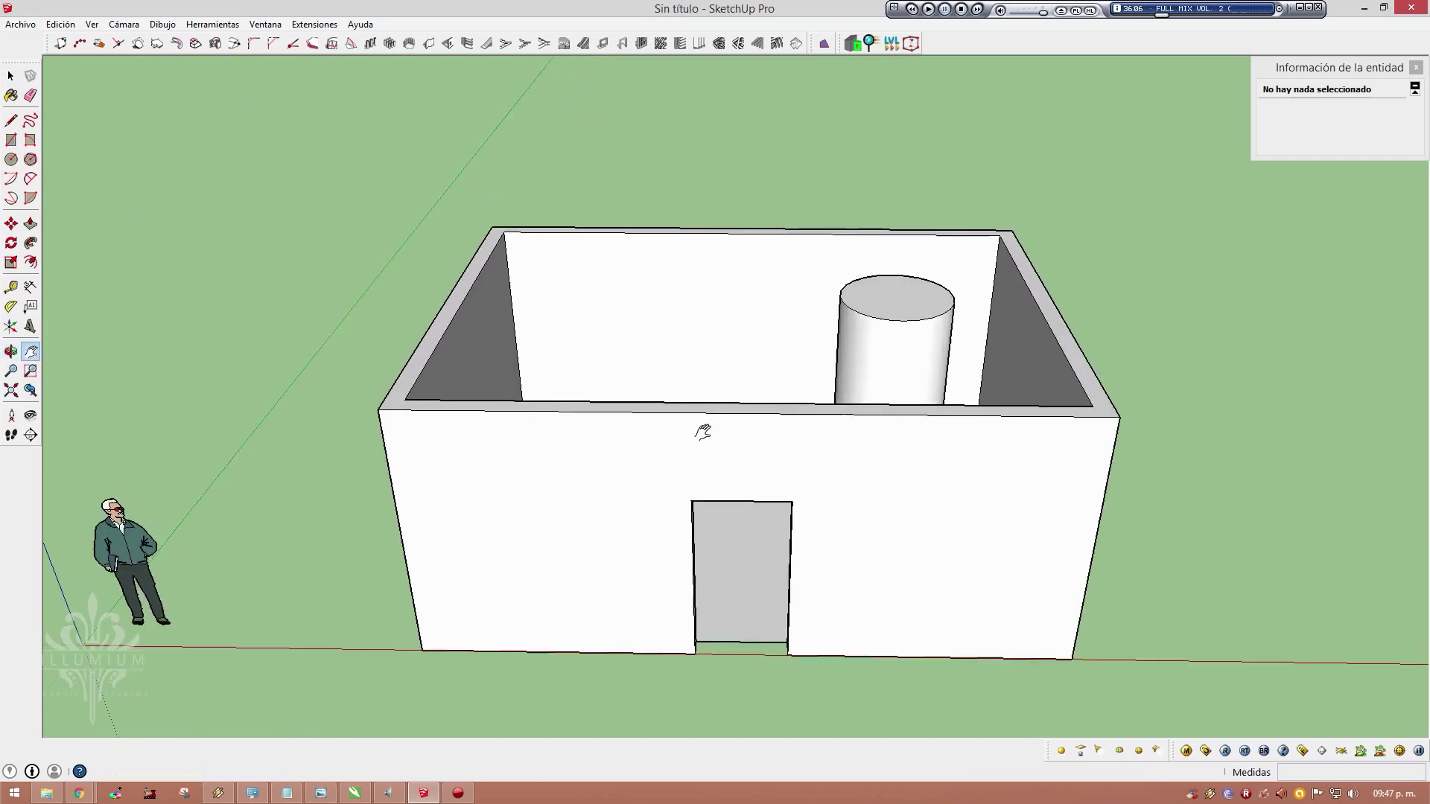
scroll(702, 425, down, 2)
scroll(721, 412, down, 1)
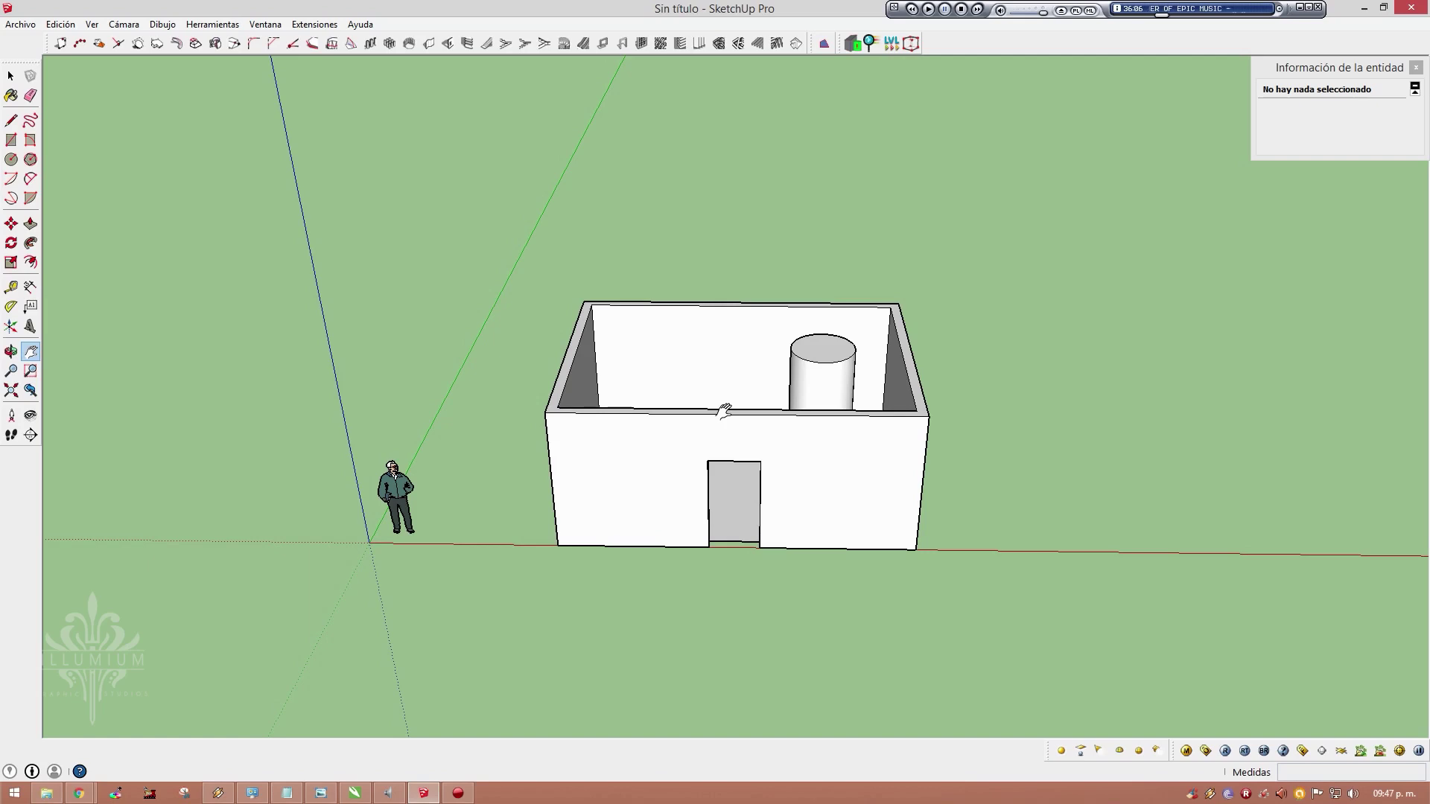
Select the whole room, then clear the selection
key(space)
mouse_move(544, 270)
mouse_down()
mouse_move(1012, 632)
mouse_move(539, 273)
mouse_up()
click(521, 265)
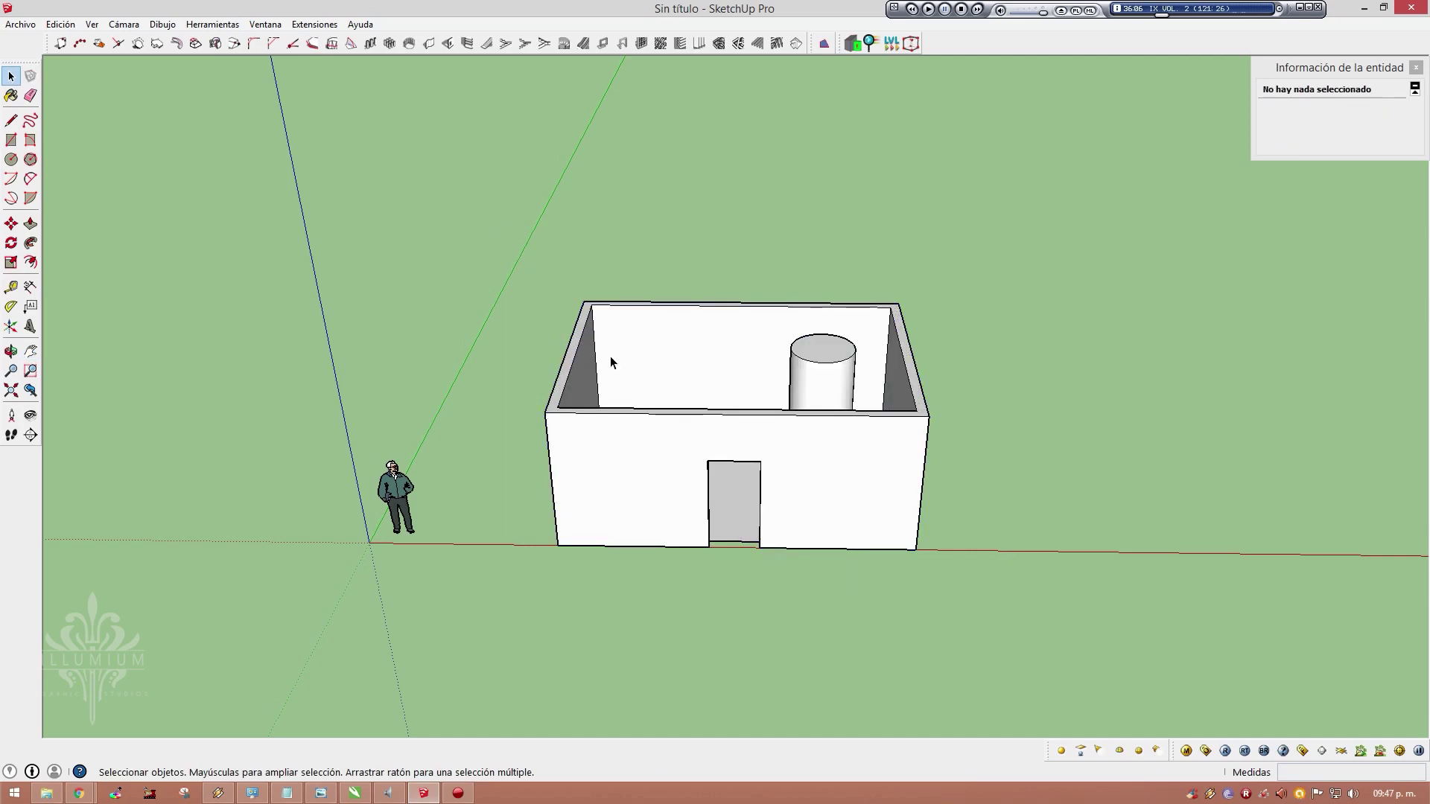
click(727, 383)
drag(501, 264, 1022, 615)
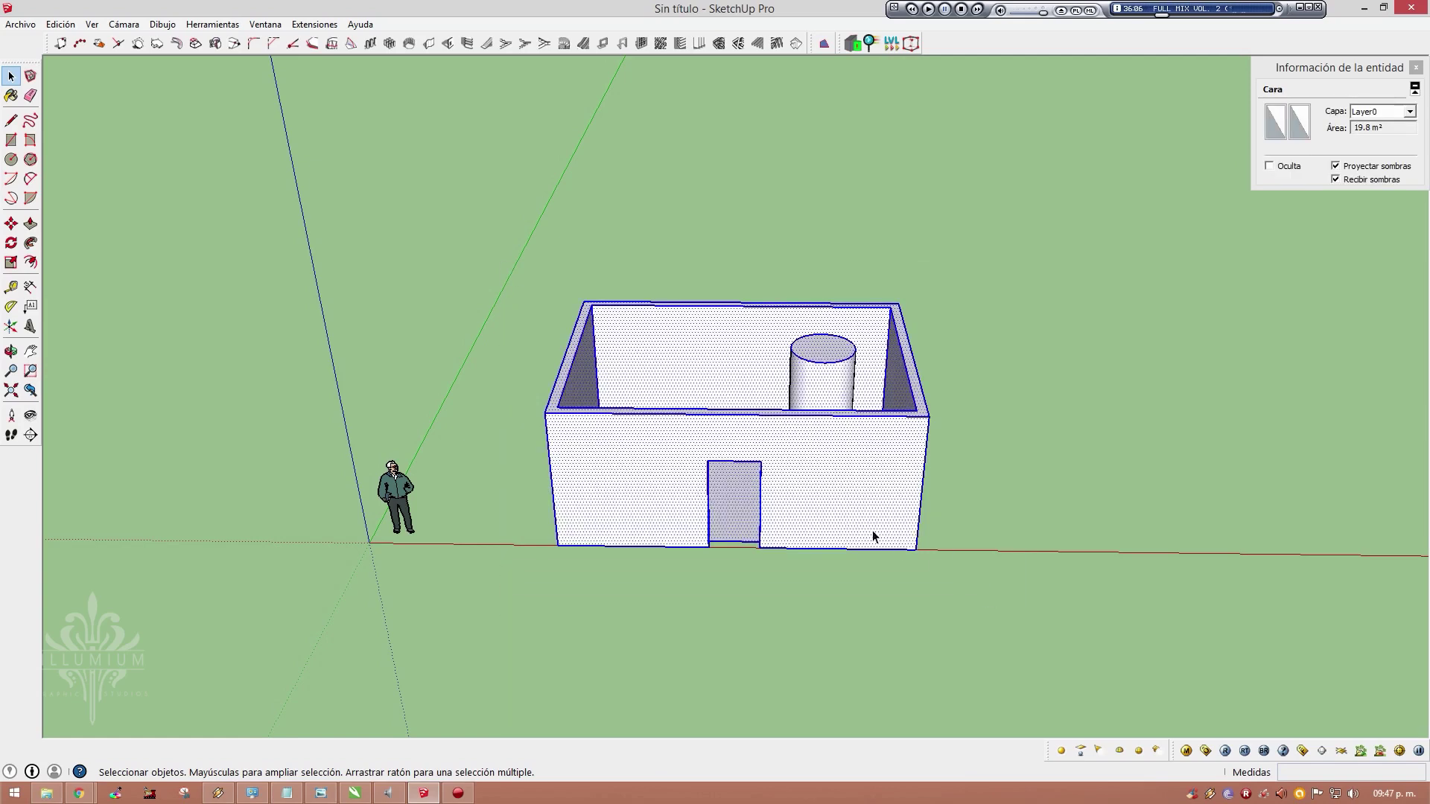
click(1020, 494)
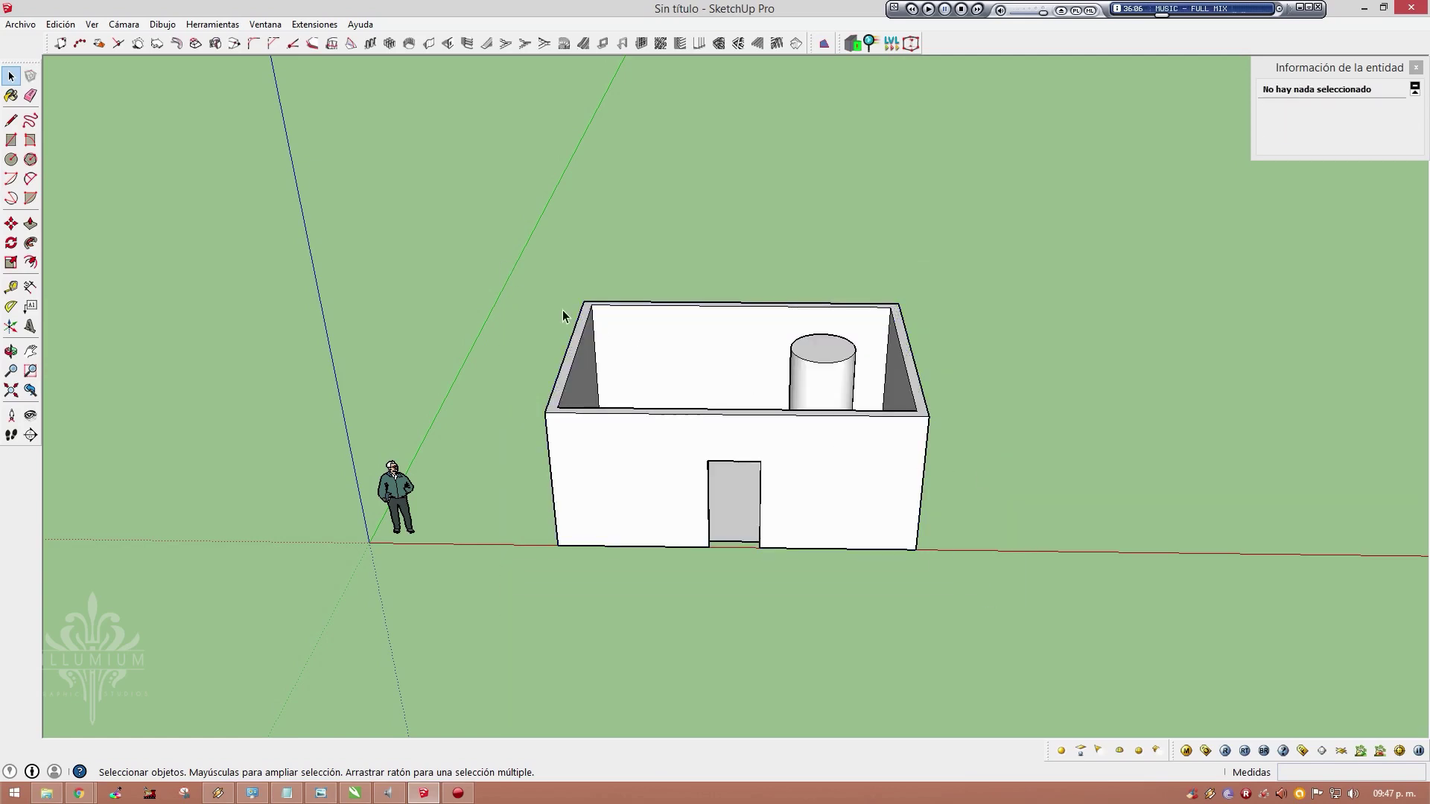
drag(506, 245, 968, 586)
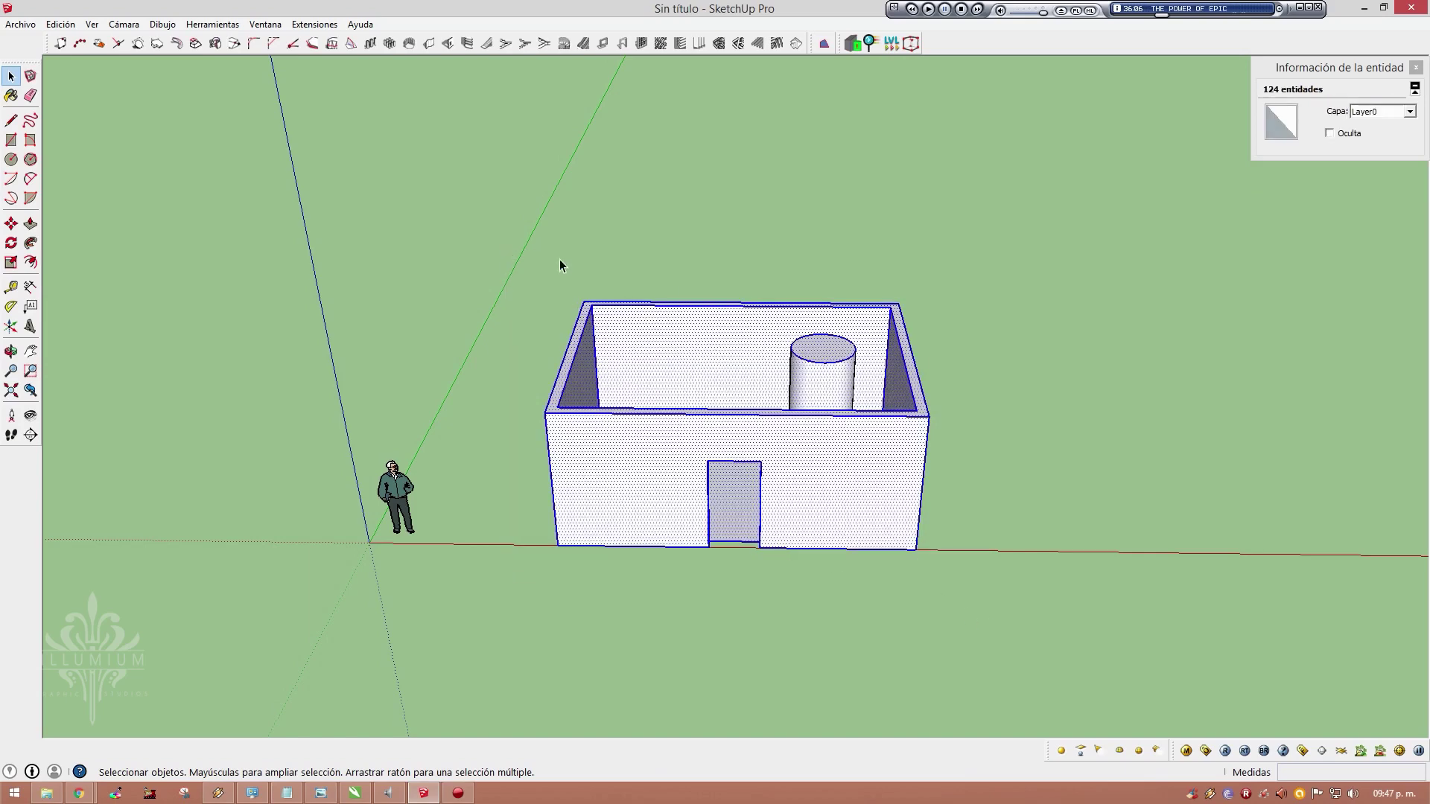
drag(560, 260, 1025, 628)
click(575, 310)
drag(534, 265, 954, 664)
mouse_move(719, 442)
middle_down()
mouse_move(708, 415)
mouse_move(742, 512)
mouse_move(760, 476)
mouse_move(753, 389)
middle_up()
scroll(724, 434, up, 3)
scroll(721, 438, up, 2)
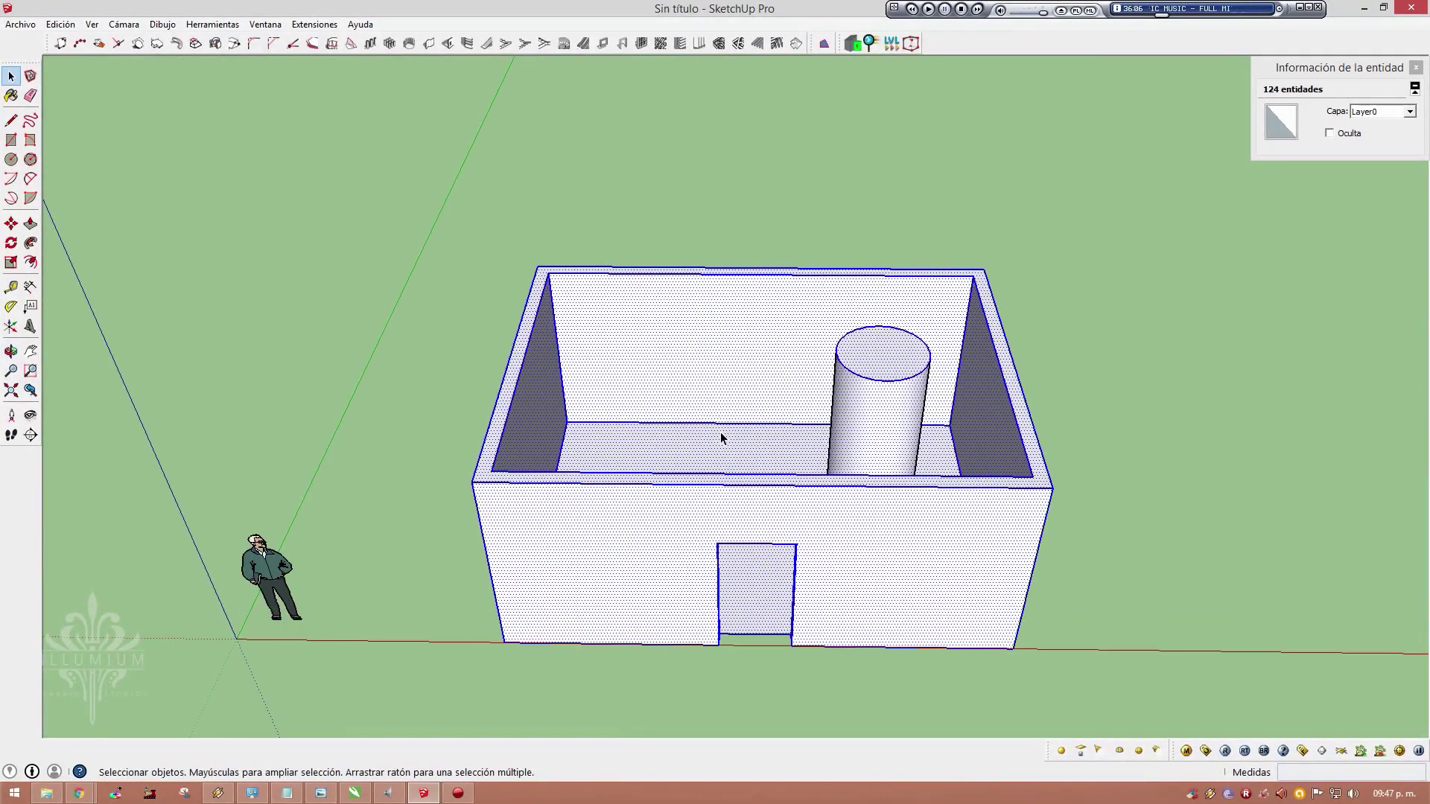
key(m)
click(504, 642)
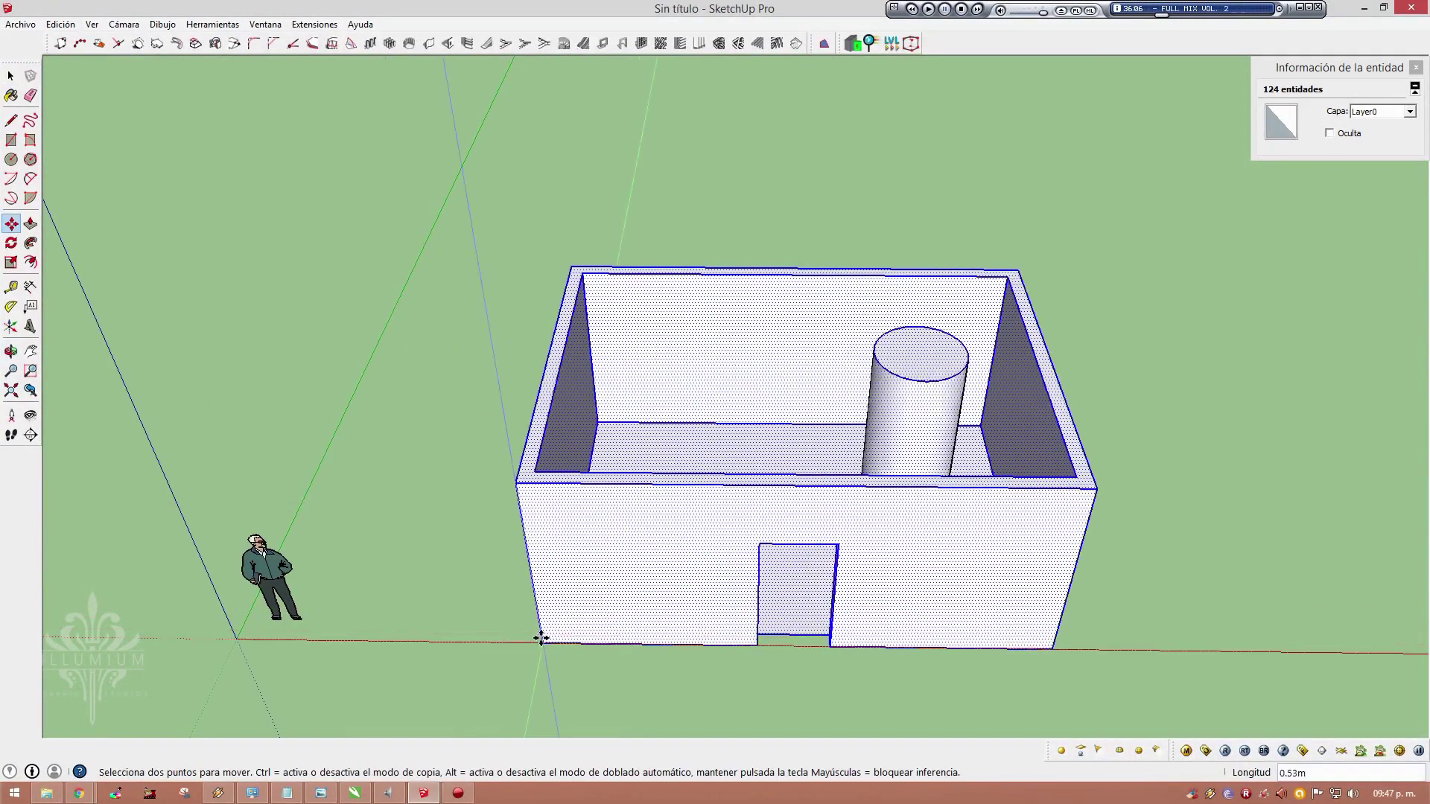
key(ctrl)
click(1051, 470)
scroll(1050, 470, down, 3)
key(s)
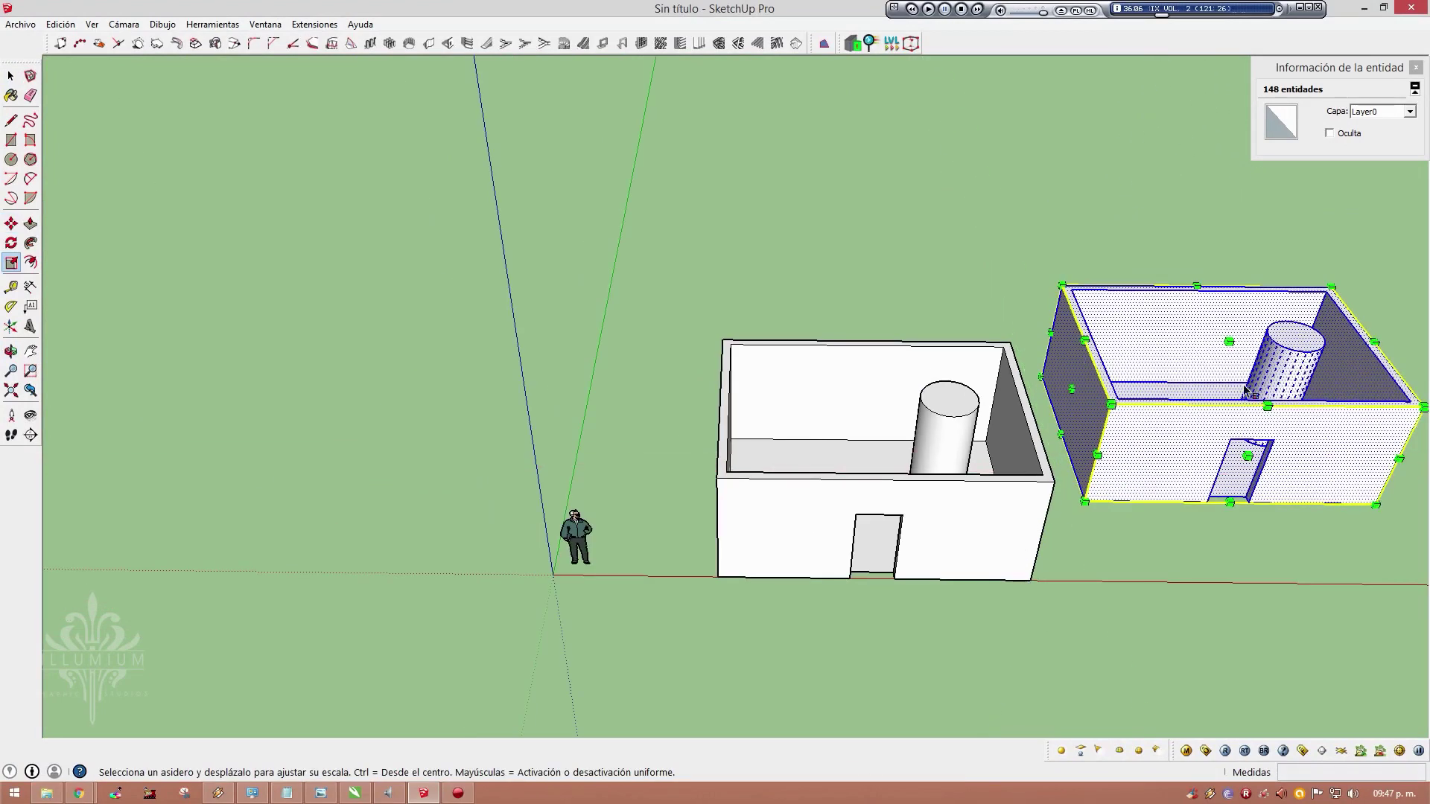
drag(1227, 339, 1208, 408)
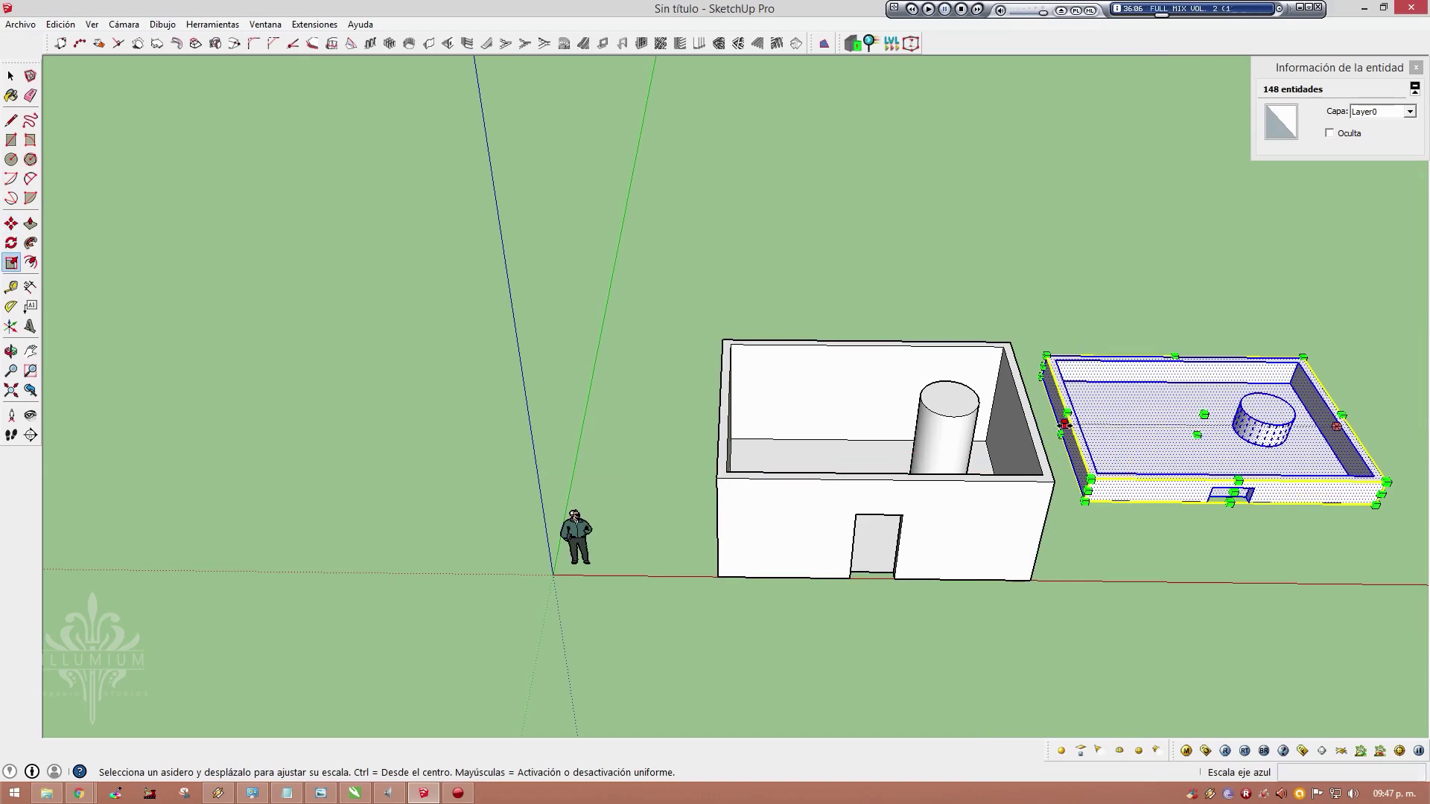
drag(1067, 428, 1147, 423)
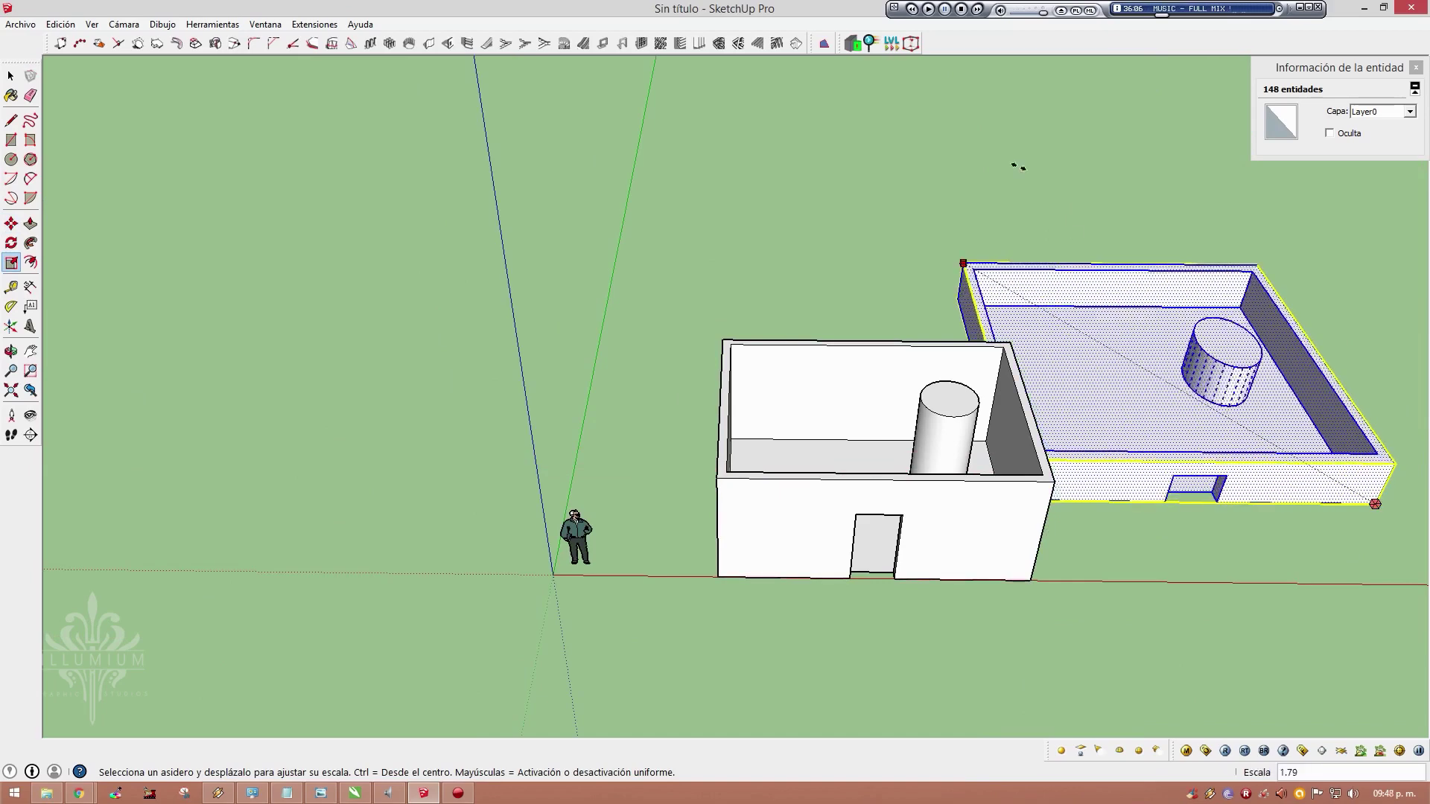
drag(1109, 352, 1108, 280)
key(ctrl+z)
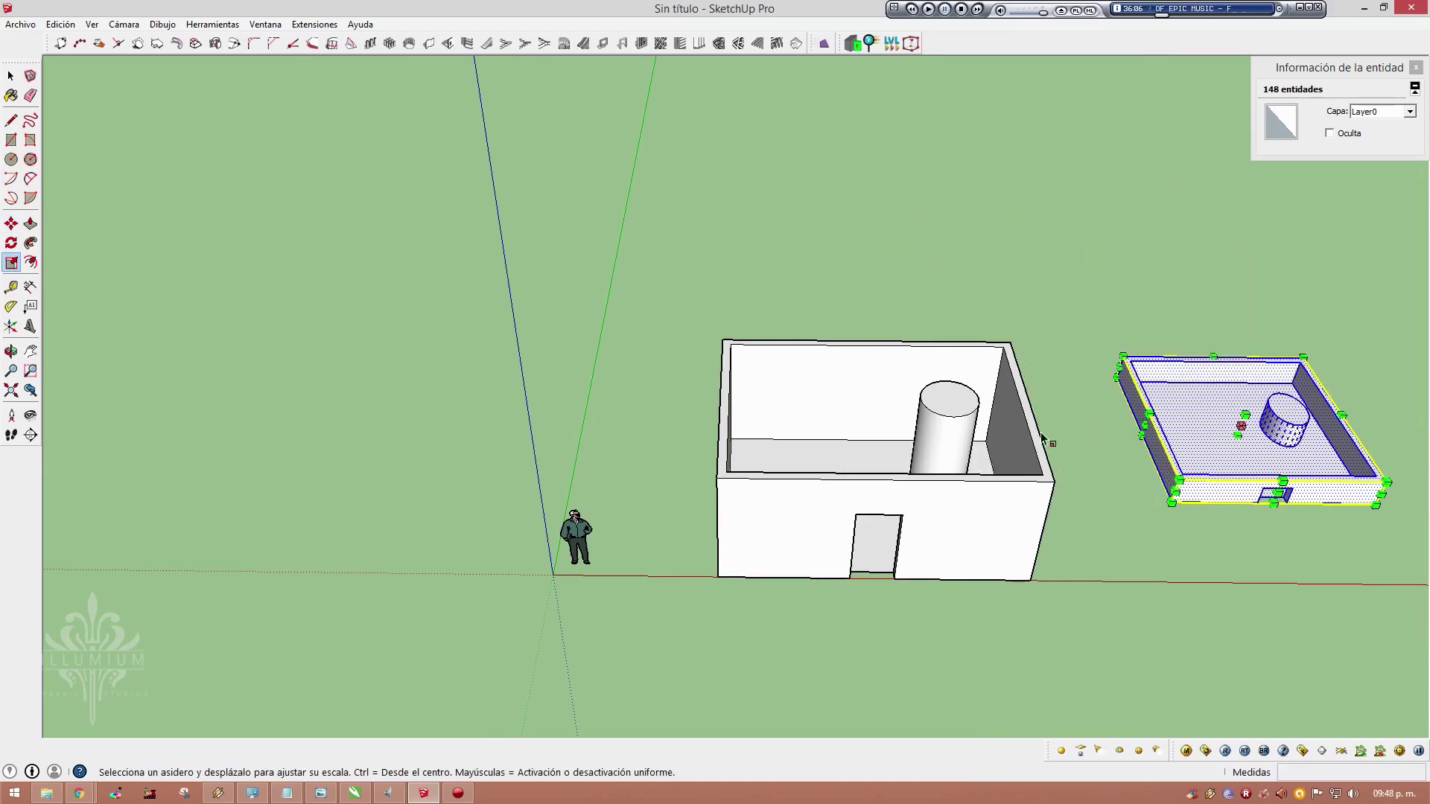
key(ctrl+z)
key(ctrl+z)
key(ctrl+z)
mouse_move(931, 458)
middle_down()
mouse_move(945, 395)
mouse_move(917, 533)
middle_up()
mouse_move(519, 225)
mouse_down()
mouse_move(1127, 702)
mouse_move(920, 546)
mouse_up()
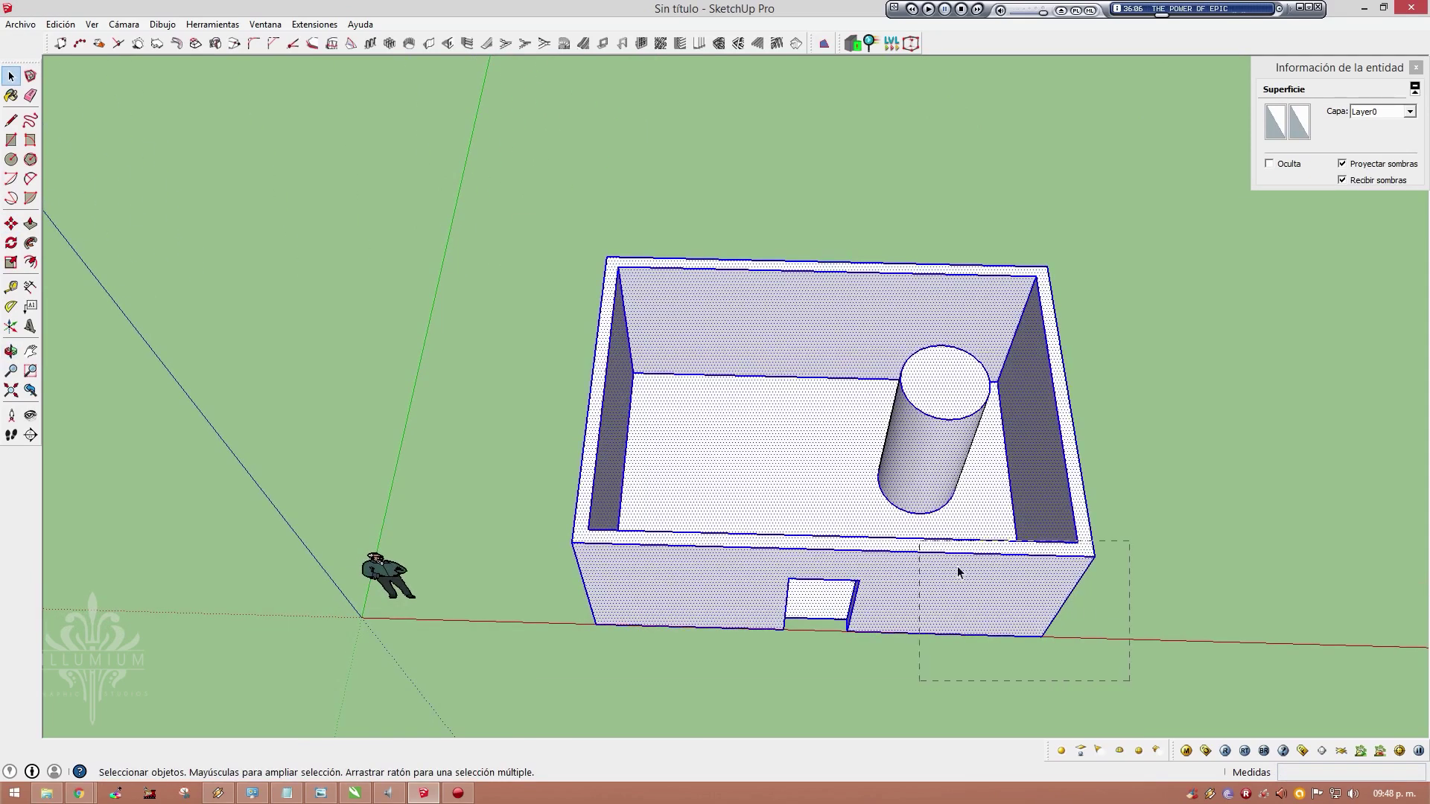
click(491, 188)
middle_drag(624, 319, 893, 525)
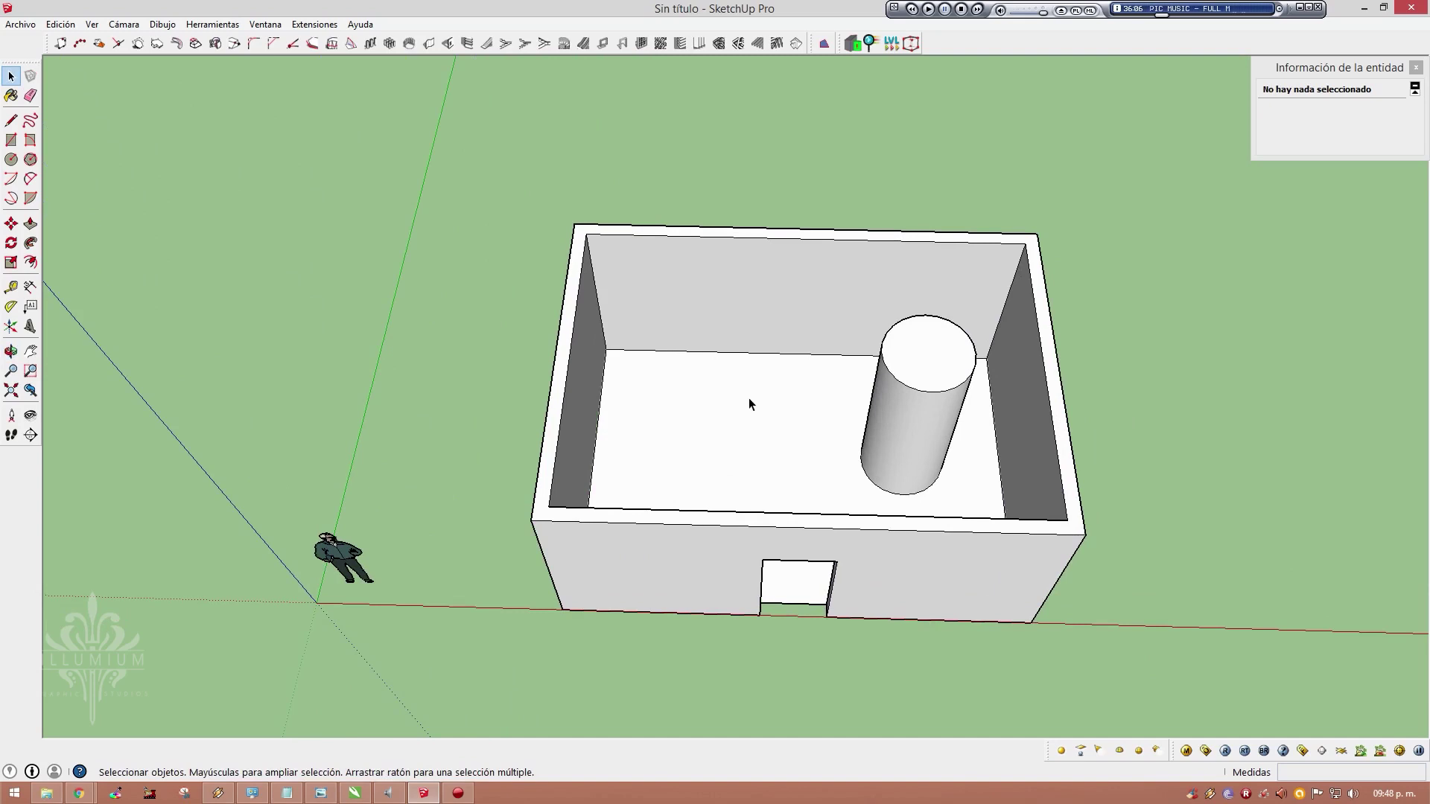
click(914, 360)
click(447, 272)
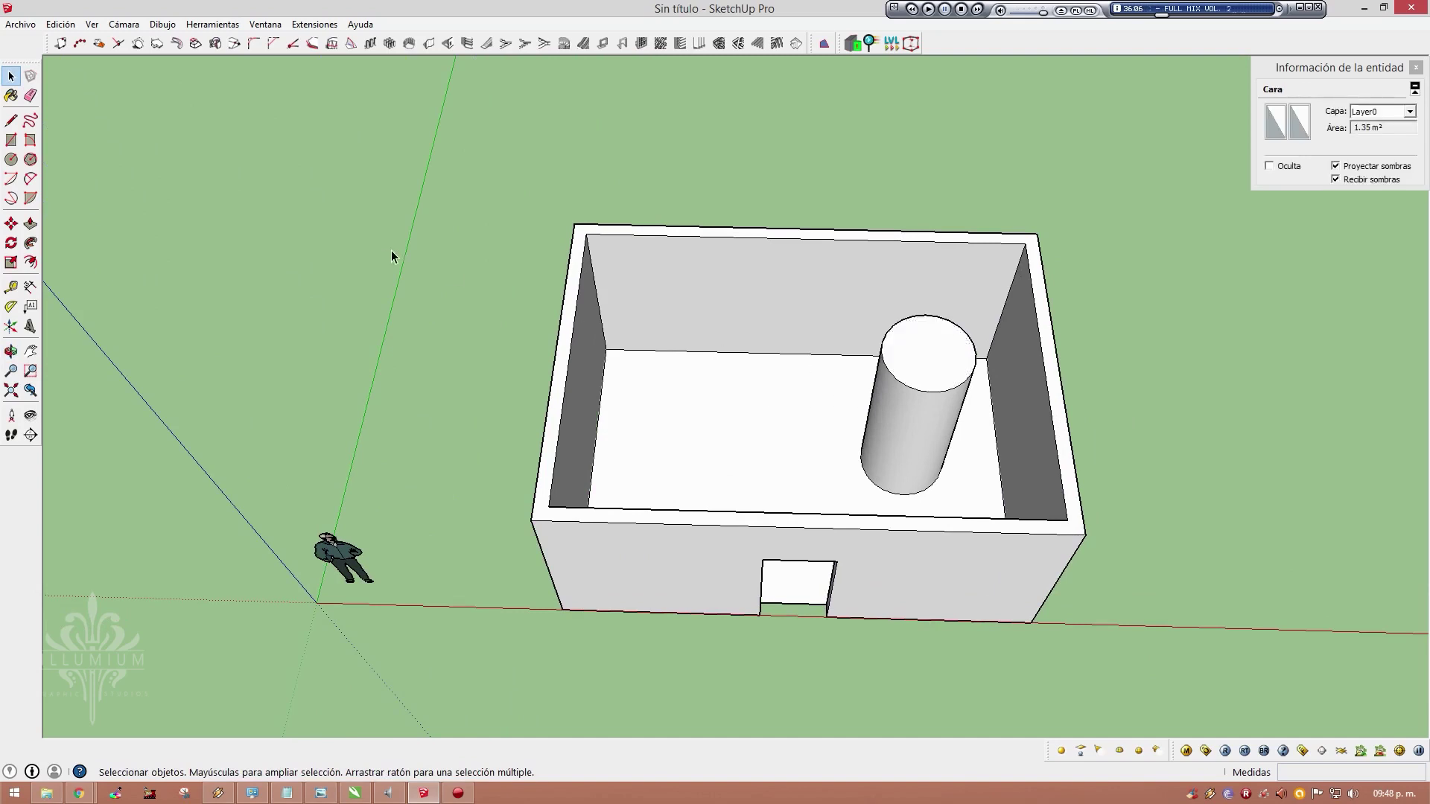
click(32, 307)
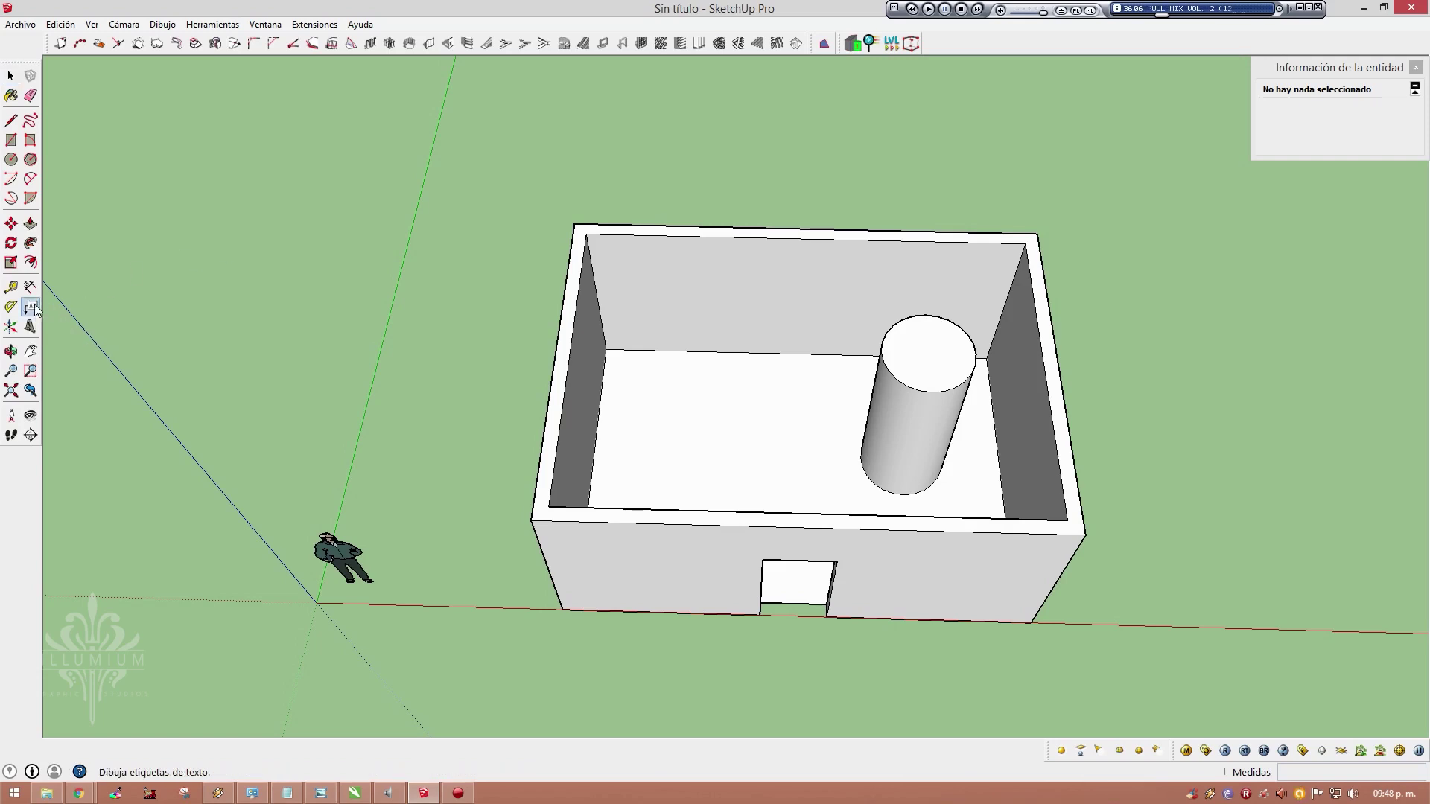
scroll(759, 347, down, 2)
scroll(862, 408, up, 3)
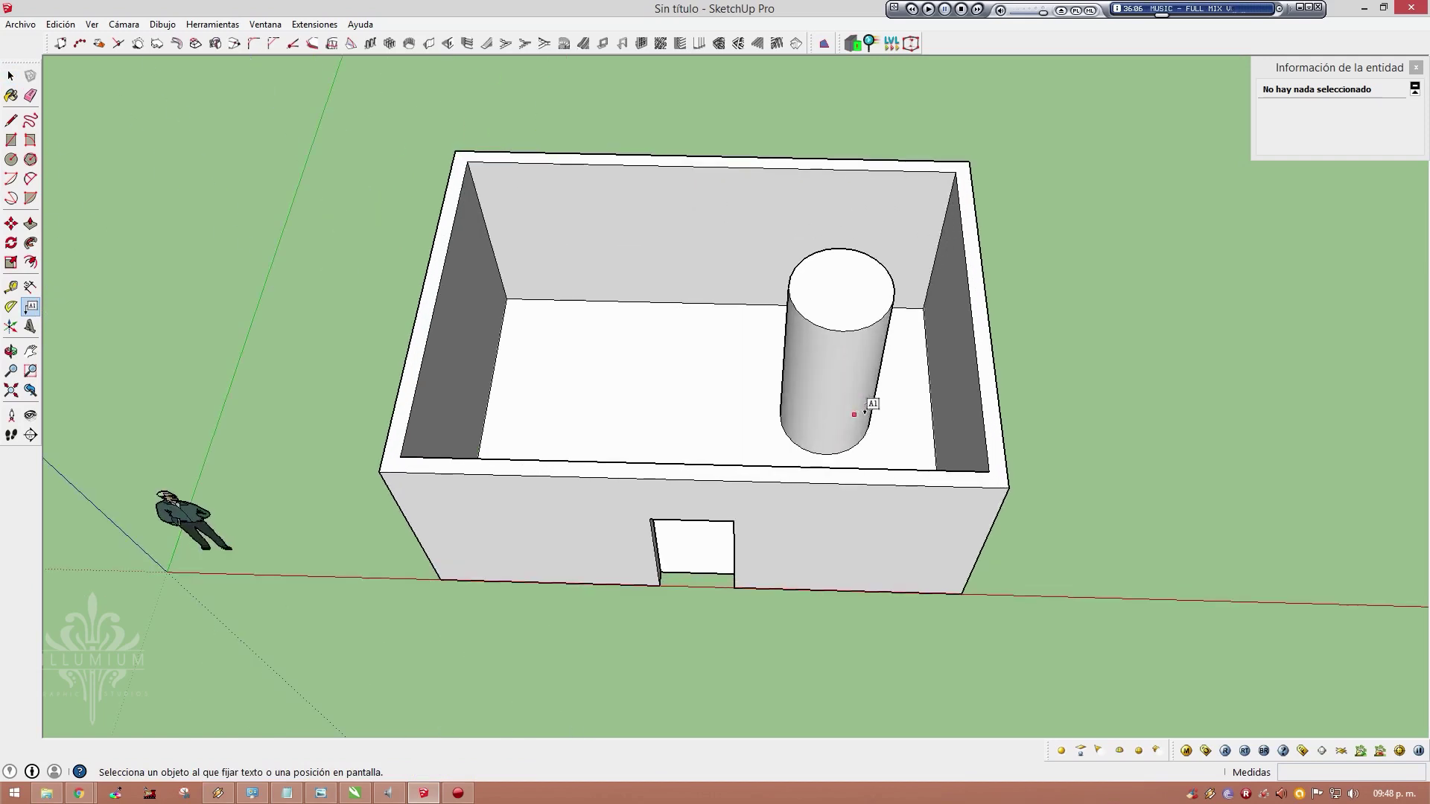
mouse_move(861, 408)
middle_down()
mouse_move(807, 431)
mouse_move(806, 182)
middle_up()
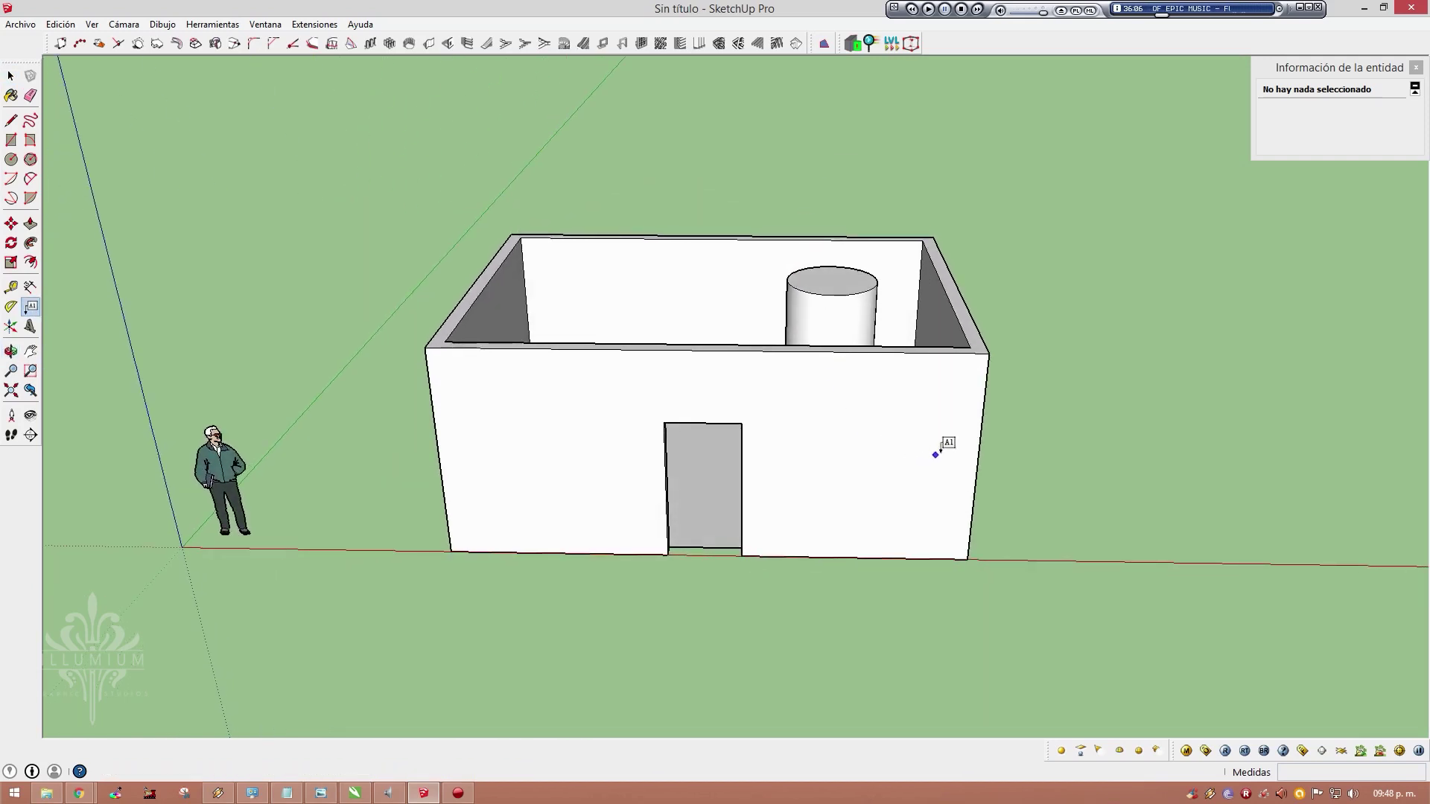
click(1065, 376)
text(Fachada)
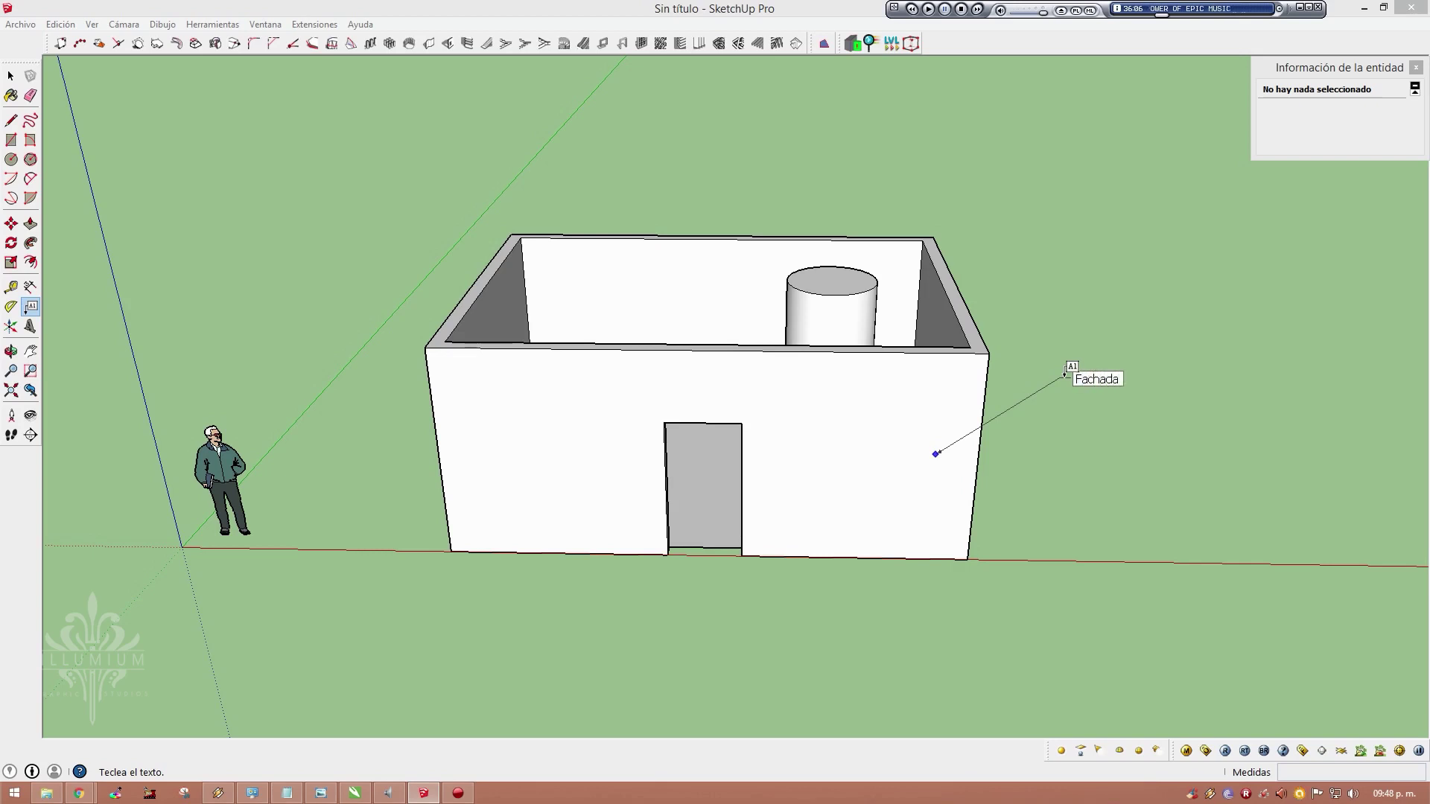
click(10, 75)
mouse_move(1012, 447)
middle_down()
mouse_move(715, 357)
mouse_move(1106, 347)
middle_up()
click(998, 385)
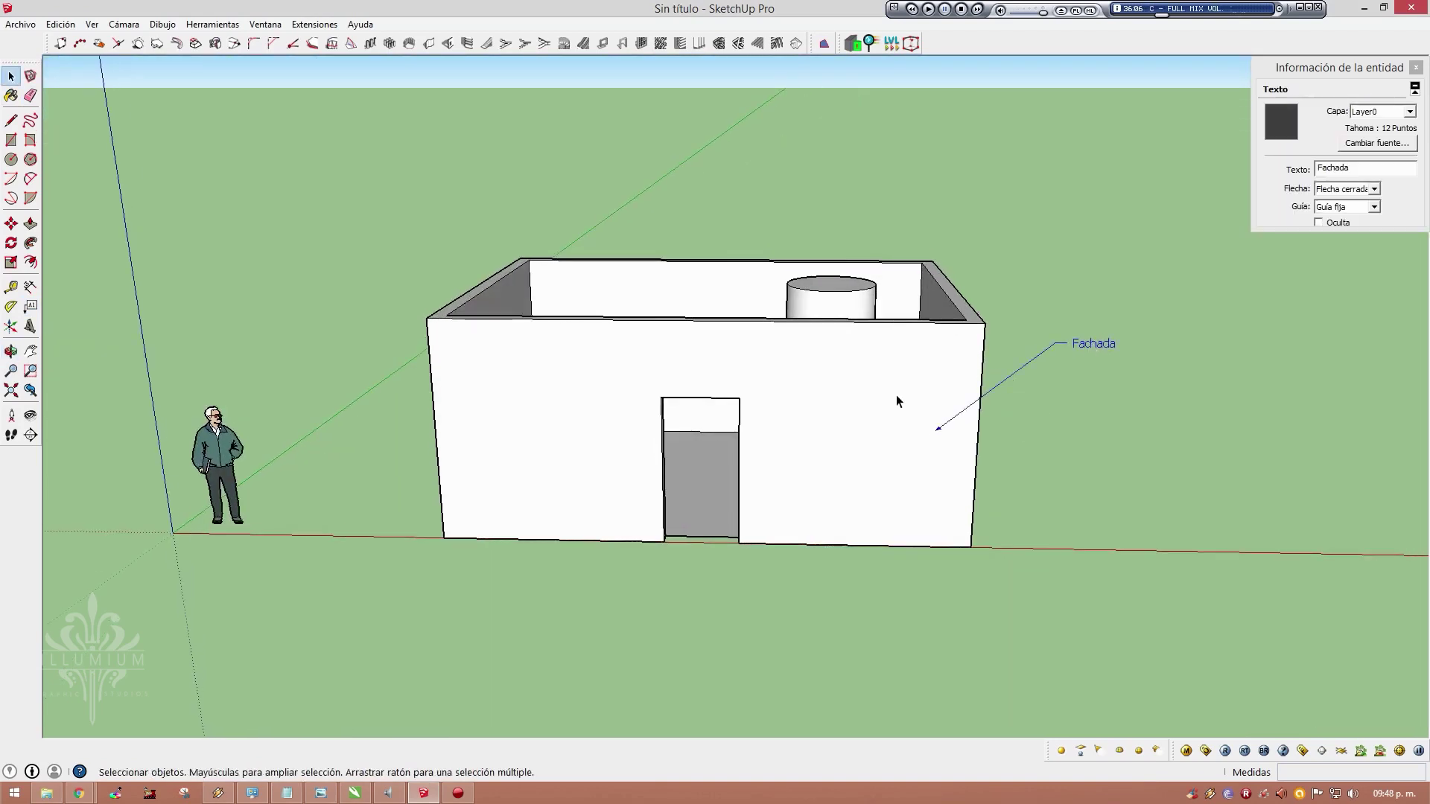
mouse_move(897, 403)
middle_down()
mouse_move(834, 511)
mouse_move(819, 447)
middle_up()
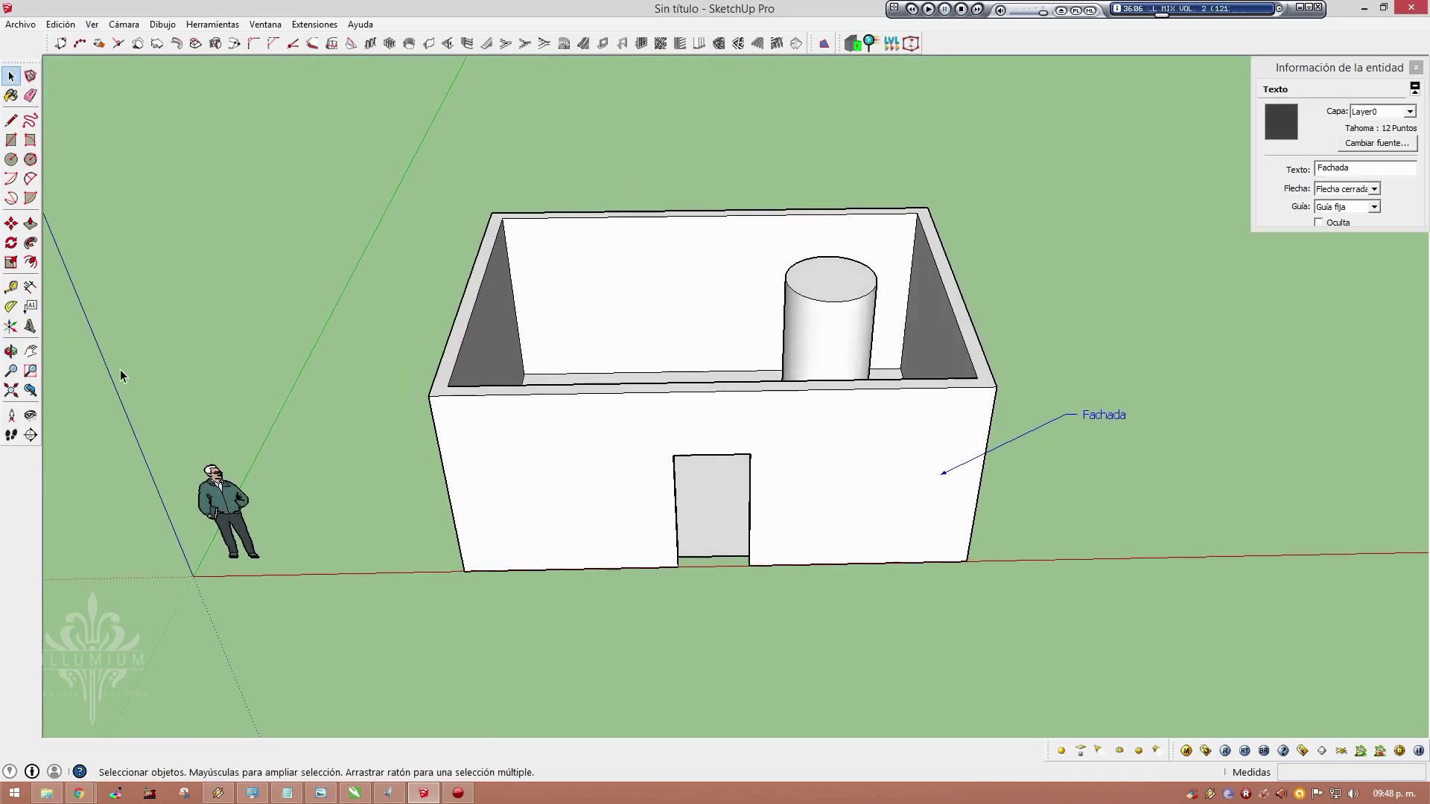
click(30, 306)
click(841, 278)
click(1082, 177)
text(Pilar1)
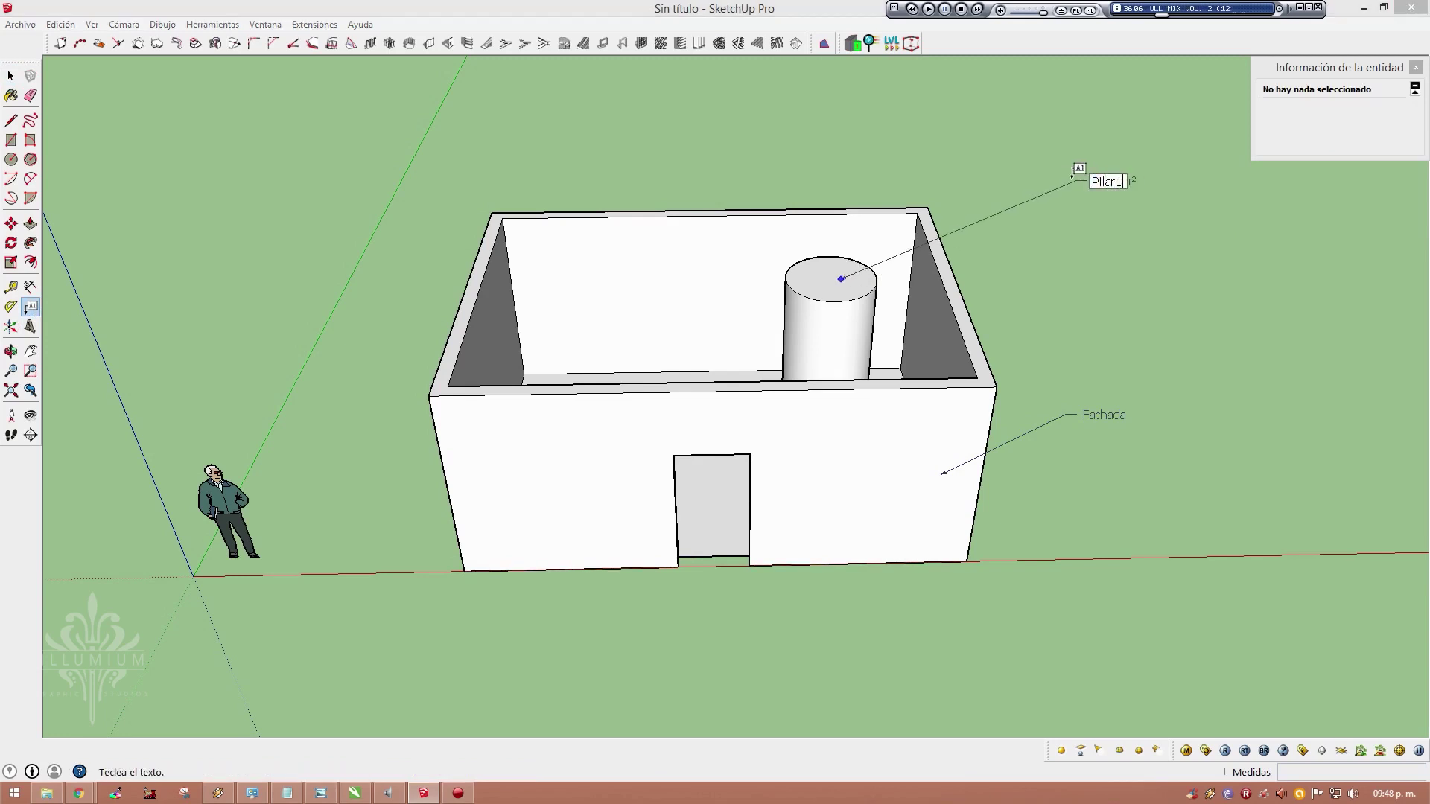
click(11, 75)
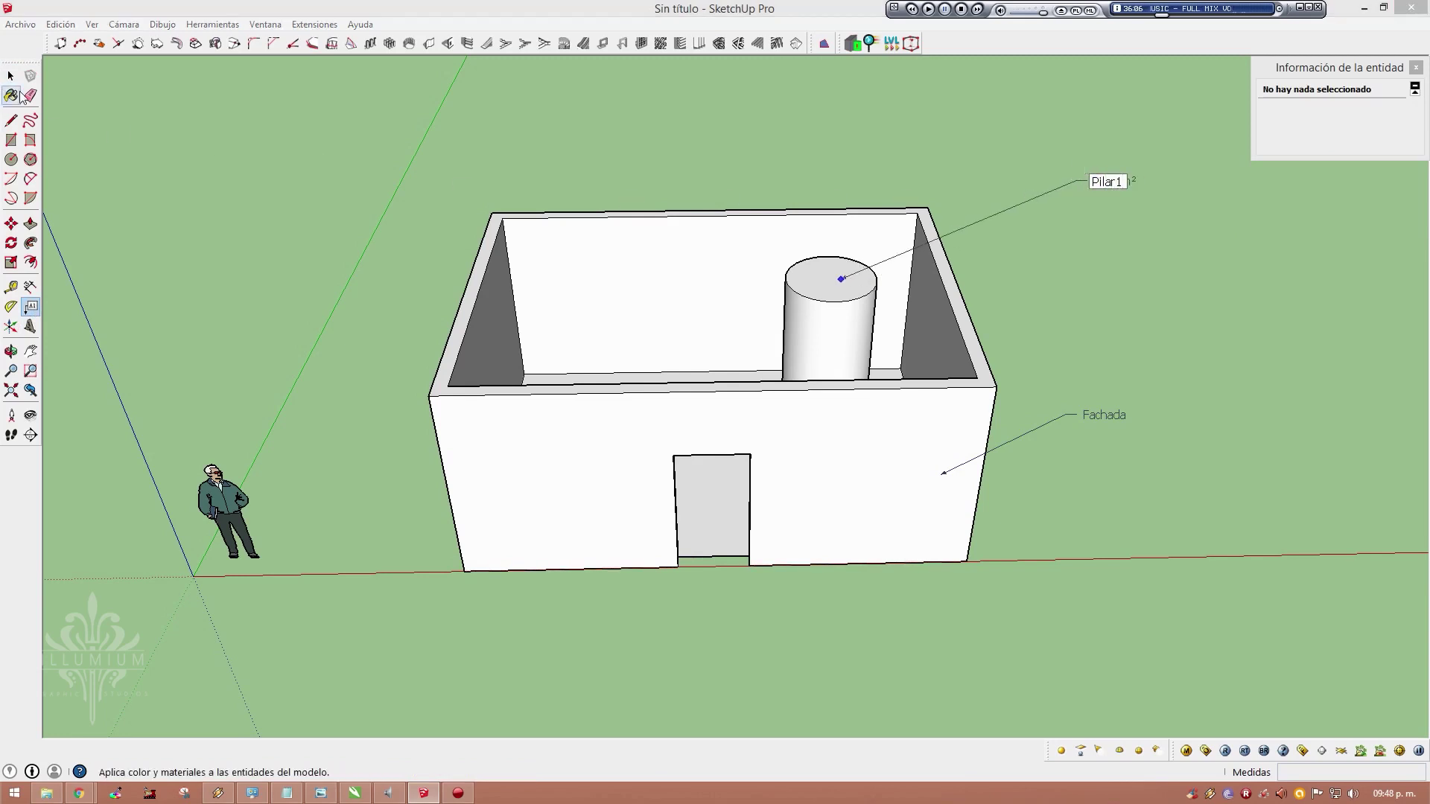
mouse_move(592, 443)
middle_down()
mouse_move(950, 341)
mouse_move(544, 402)
middle_up()
scroll(858, 252, down, 2)
scroll(859, 251, up, 3)
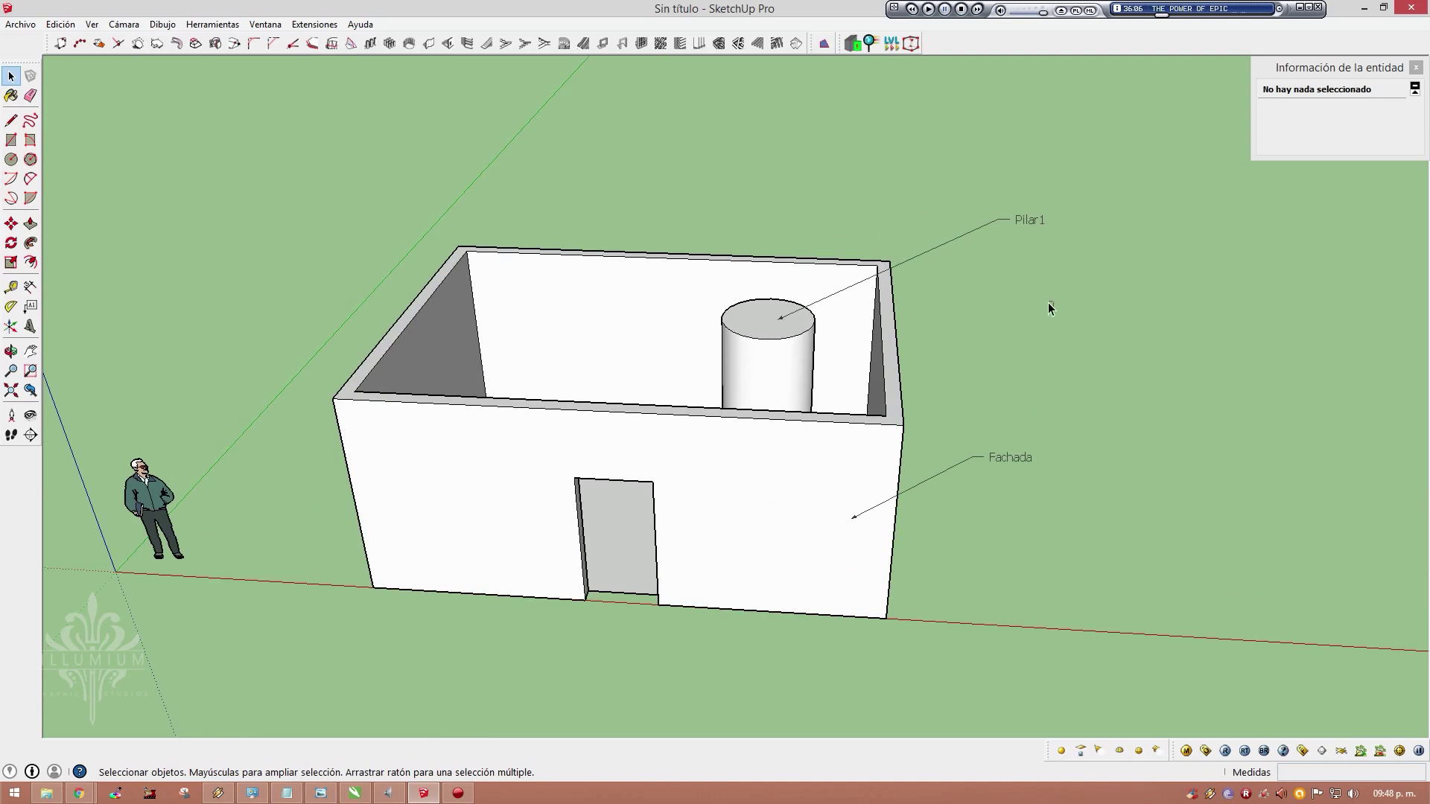
click(1029, 220)
key(Delete)
Delete the 'Fachada' text label from the model
click(1010, 457)
key(Delete)
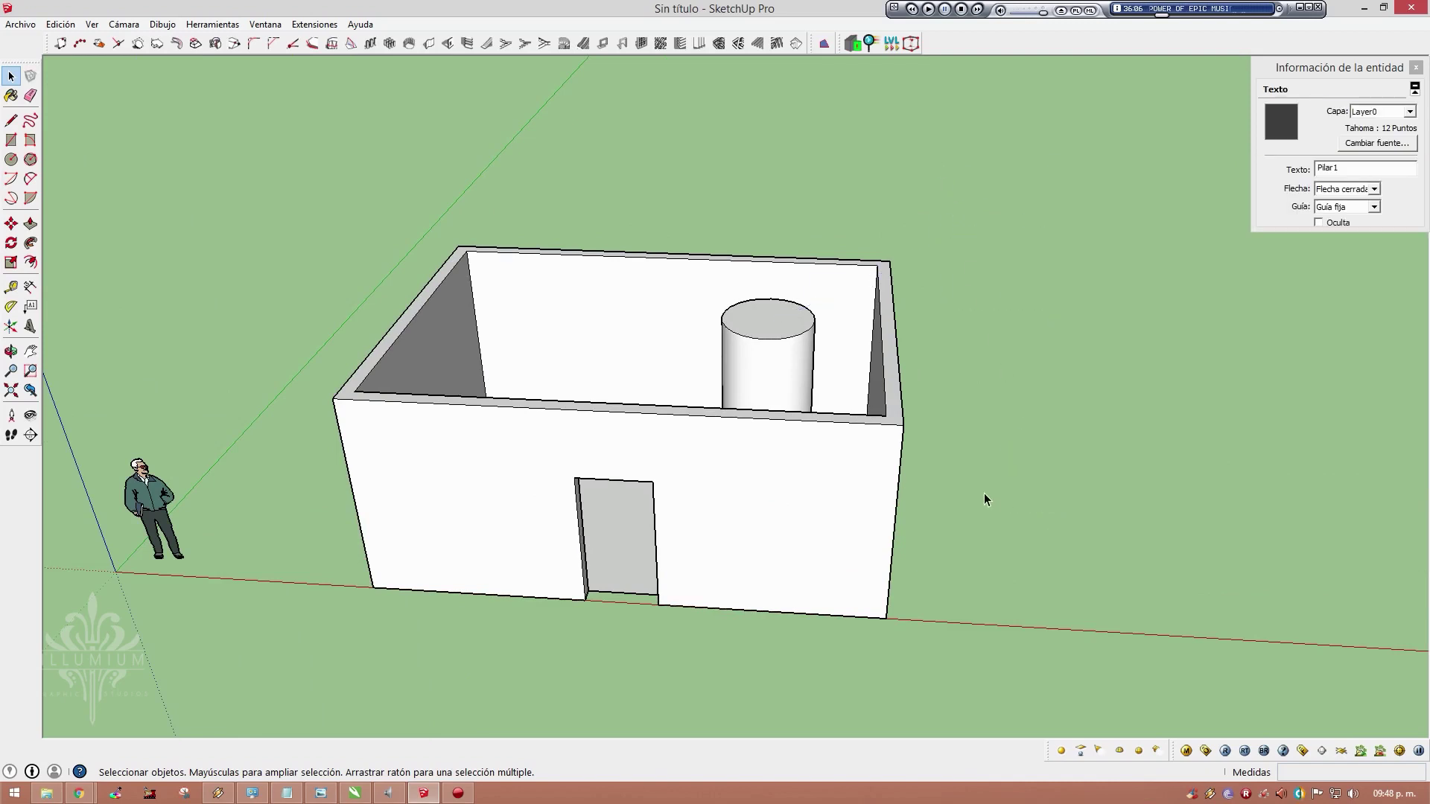
mouse_move(654, 460)
middle_down()
mouse_move(709, 484)
mouse_move(703, 466)
mouse_move(802, 434)
mouse_move(807, 403)
mouse_move(798, 549)
mouse_move(818, 798)
middle_up()
Window-select the whole room from a front view and open the Ventana menu
mouse_move(807, 479)
middle_down()
mouse_move(805, 566)
mouse_move(817, 215)
mouse_move(792, 341)
mouse_move(801, 281)
middle_up()
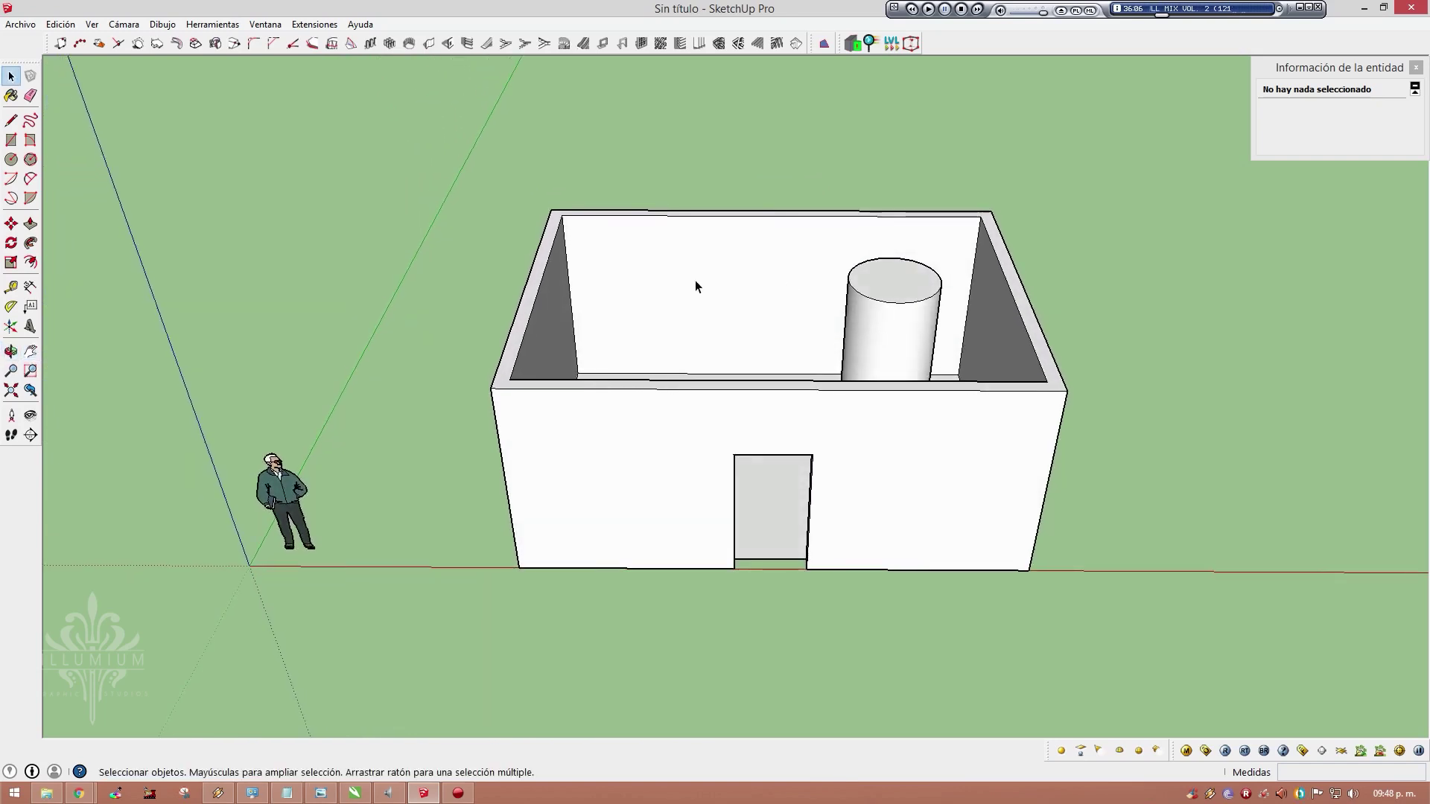
mouse_move(382, 146)
mouse_down()
mouse_move(1111, 620)
mouse_move(1102, 578)
mouse_up()
click(265, 25)
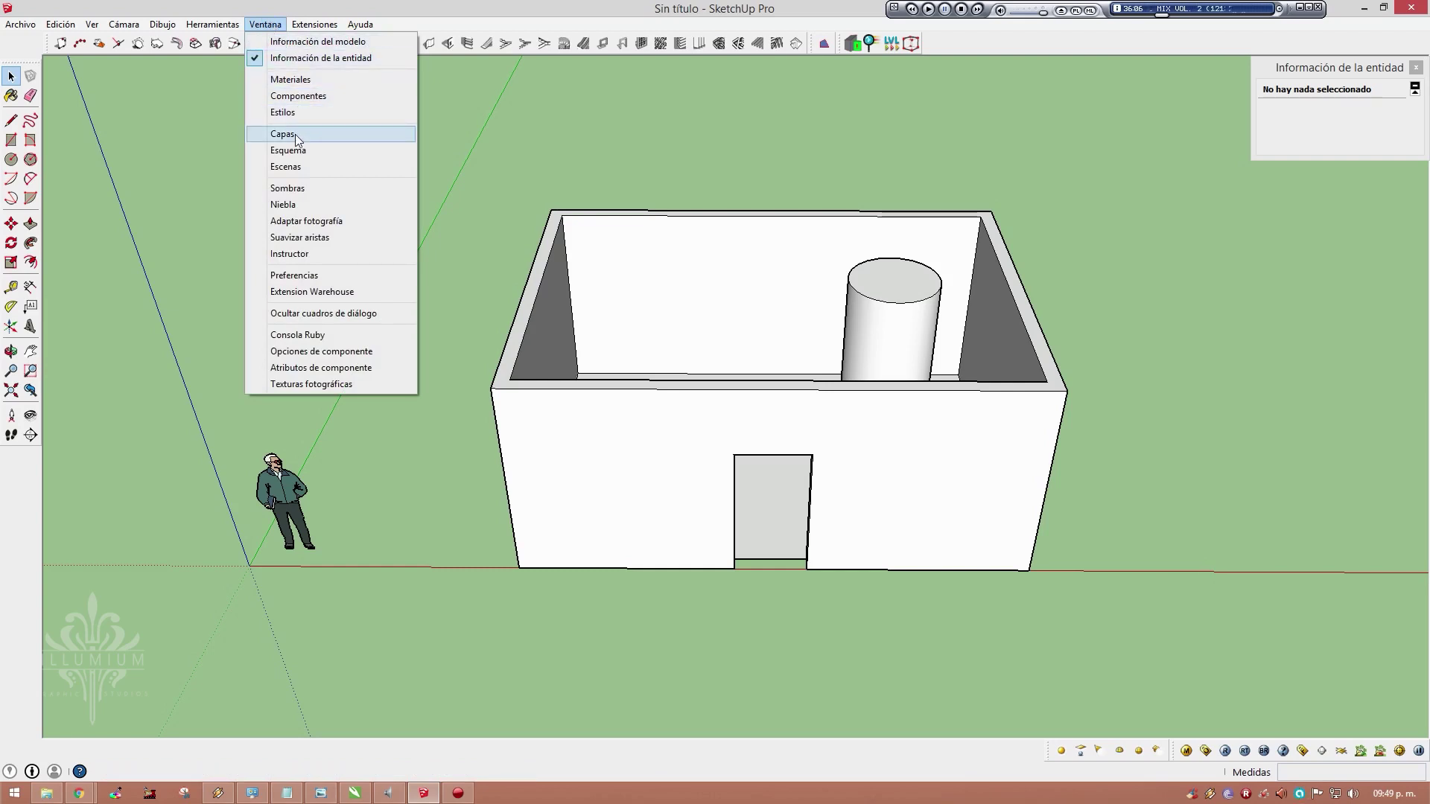
Dock the Layers panel under Entity Info and expand it to show the layers
click(283, 134)
drag(96, 57, 1334, 177)
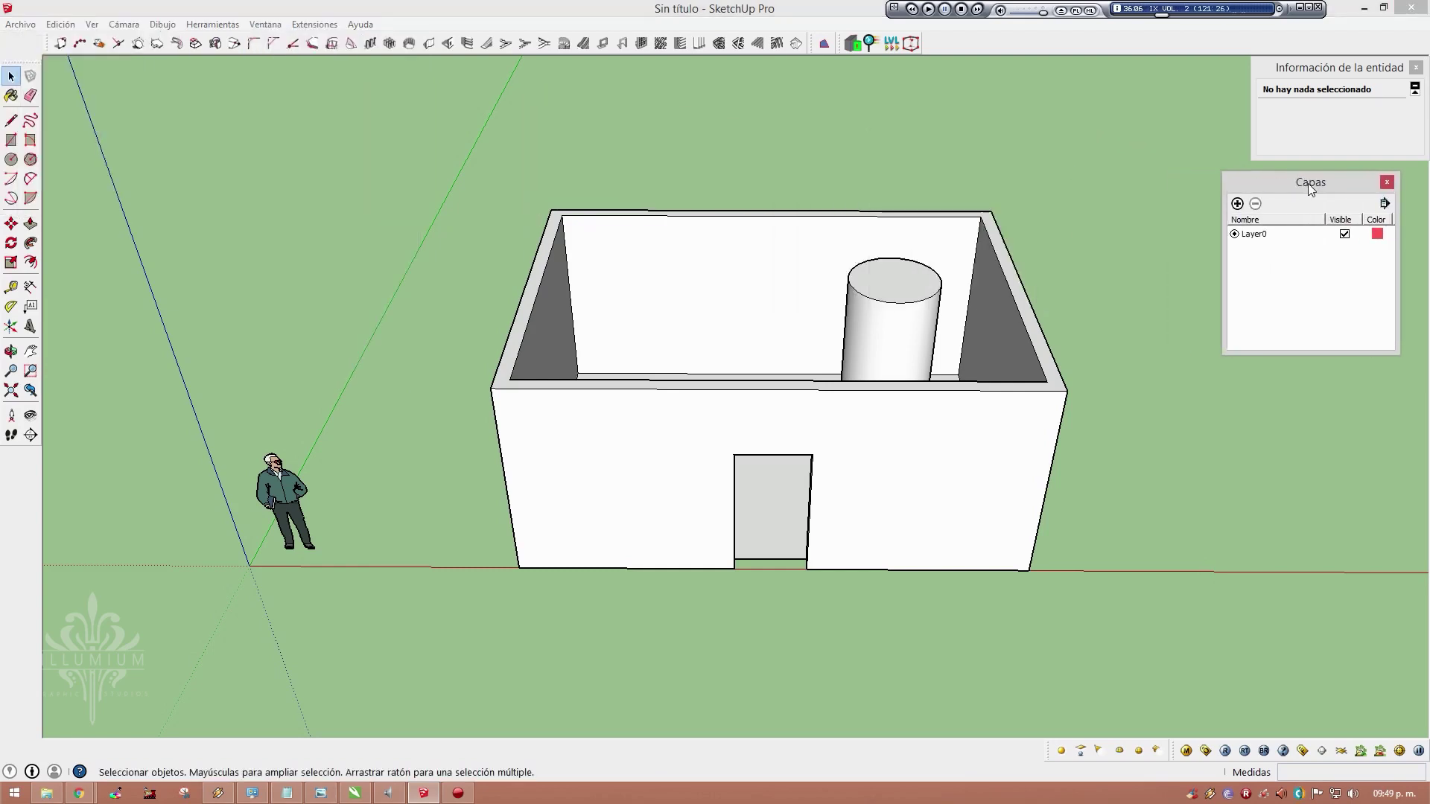
click(265, 24)
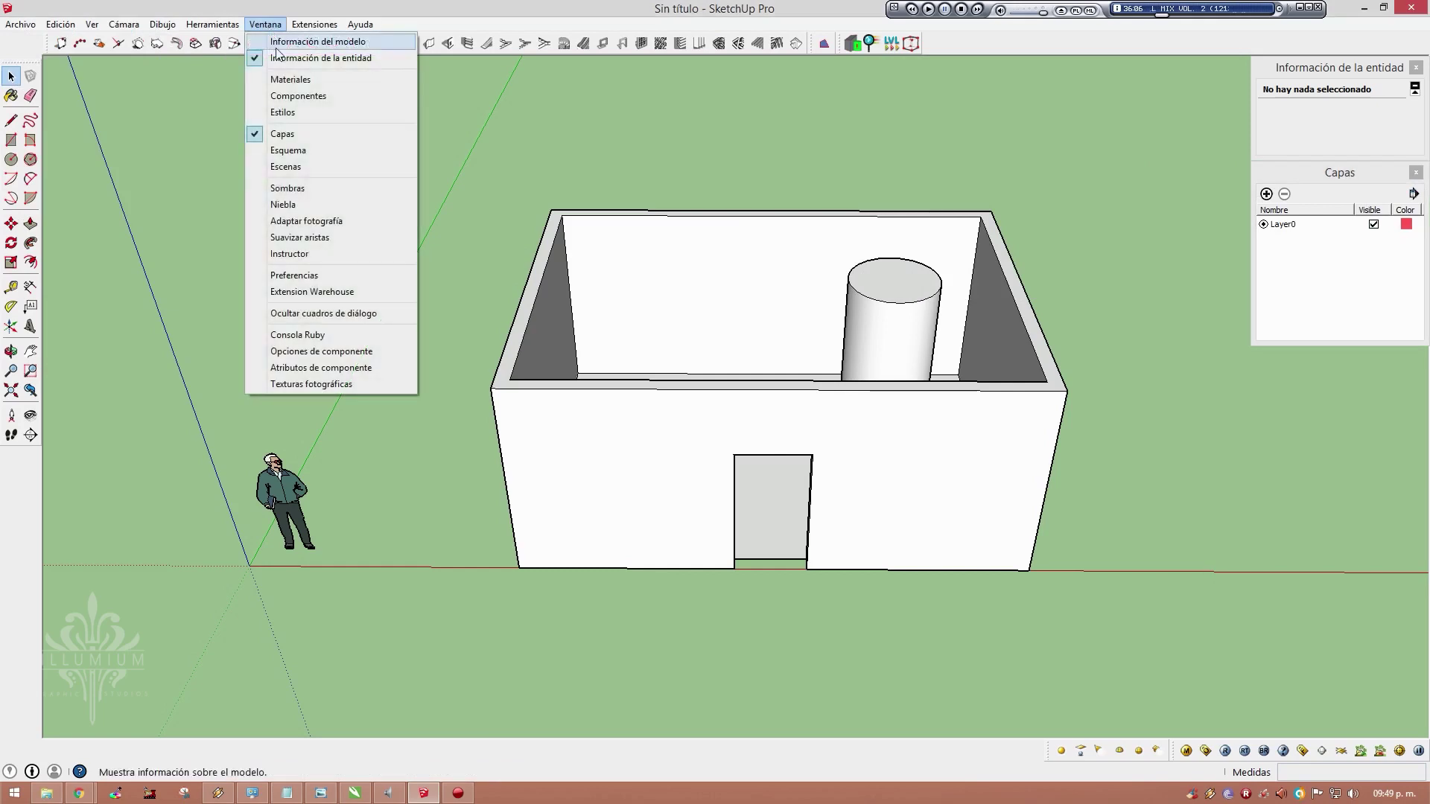
click(902, 175)
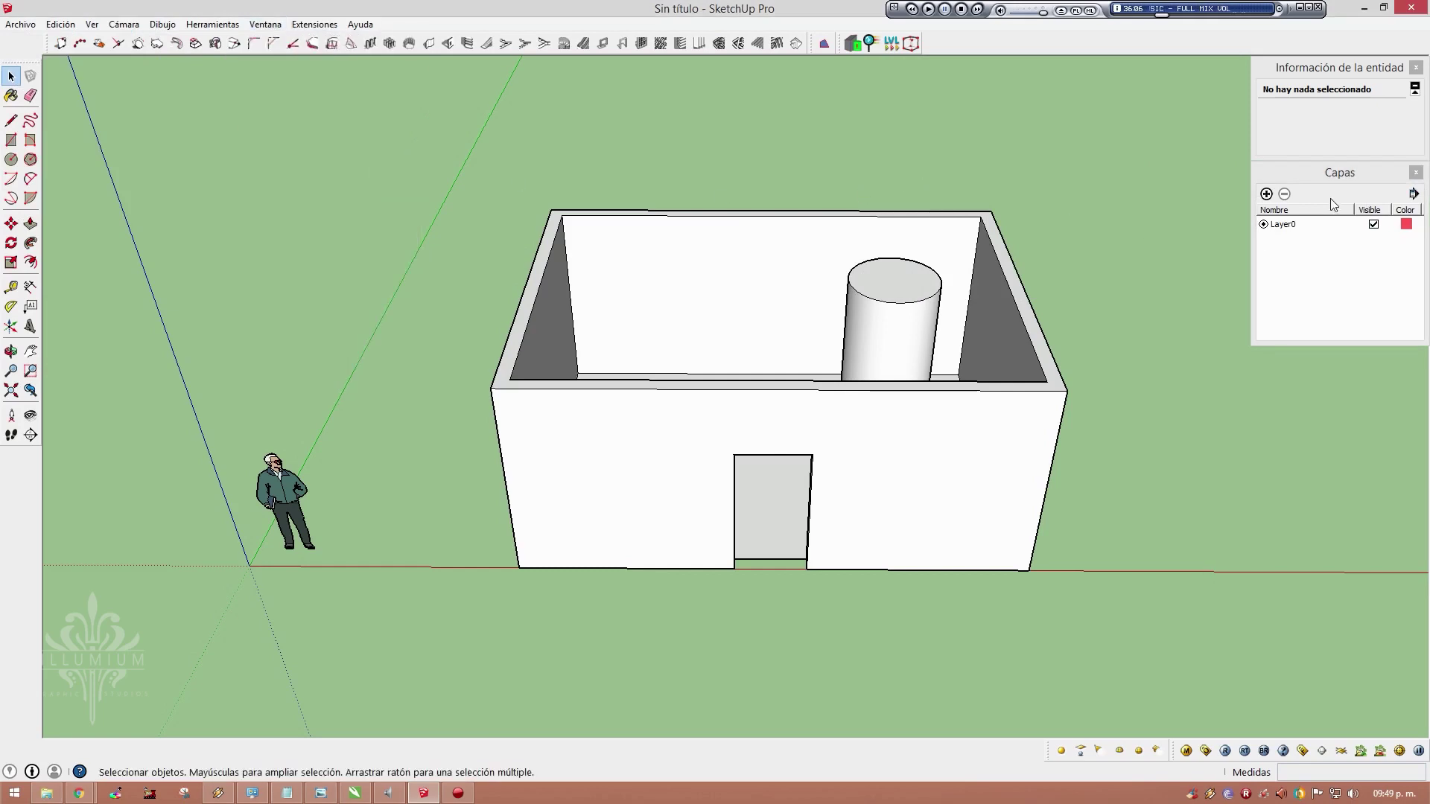
click(1332, 177)
click(1320, 182)
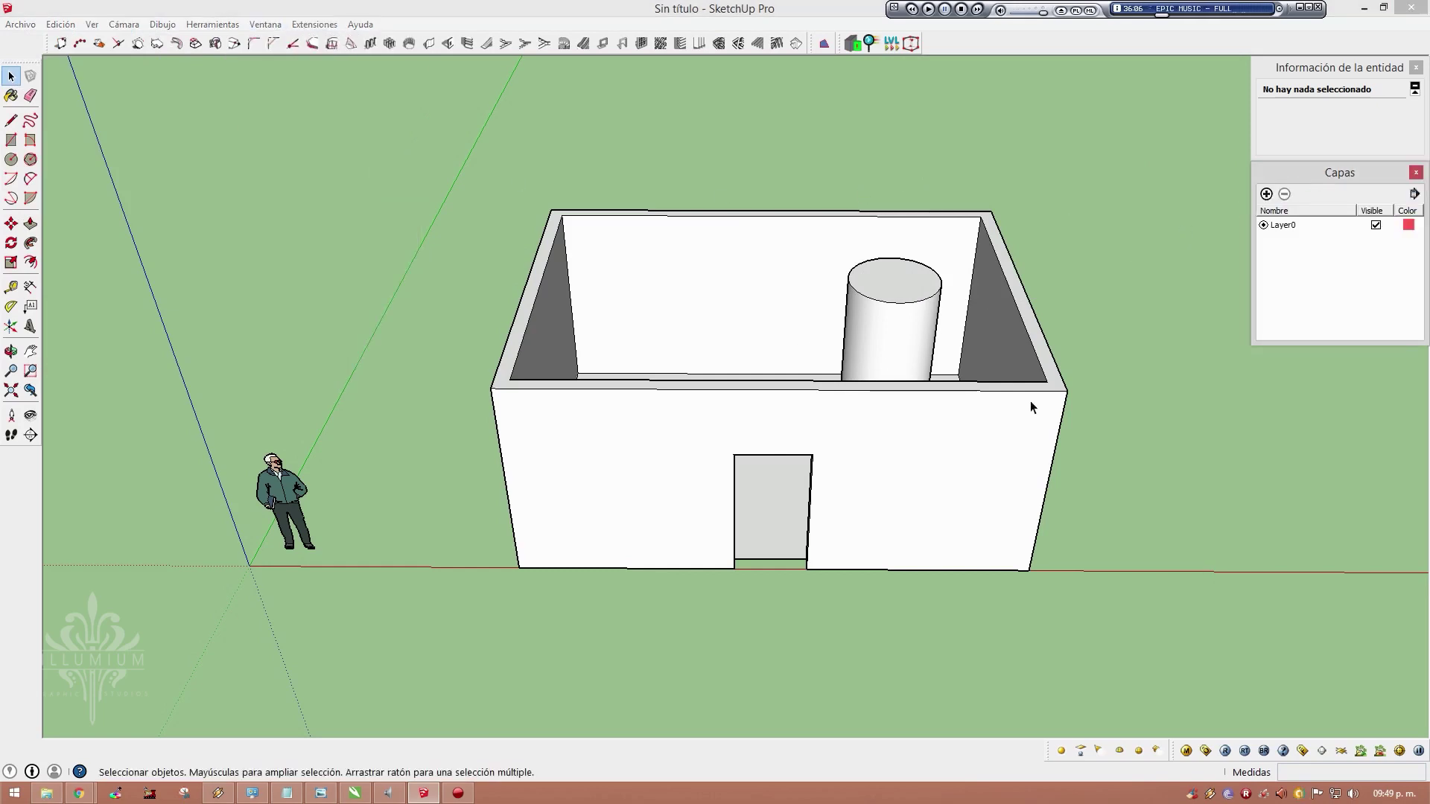
Delete the stray cylinder stuck to the room's wall
click(893, 369)
middle_drag(847, 344, 871, 542)
middle_drag(778, 268, 846, 337)
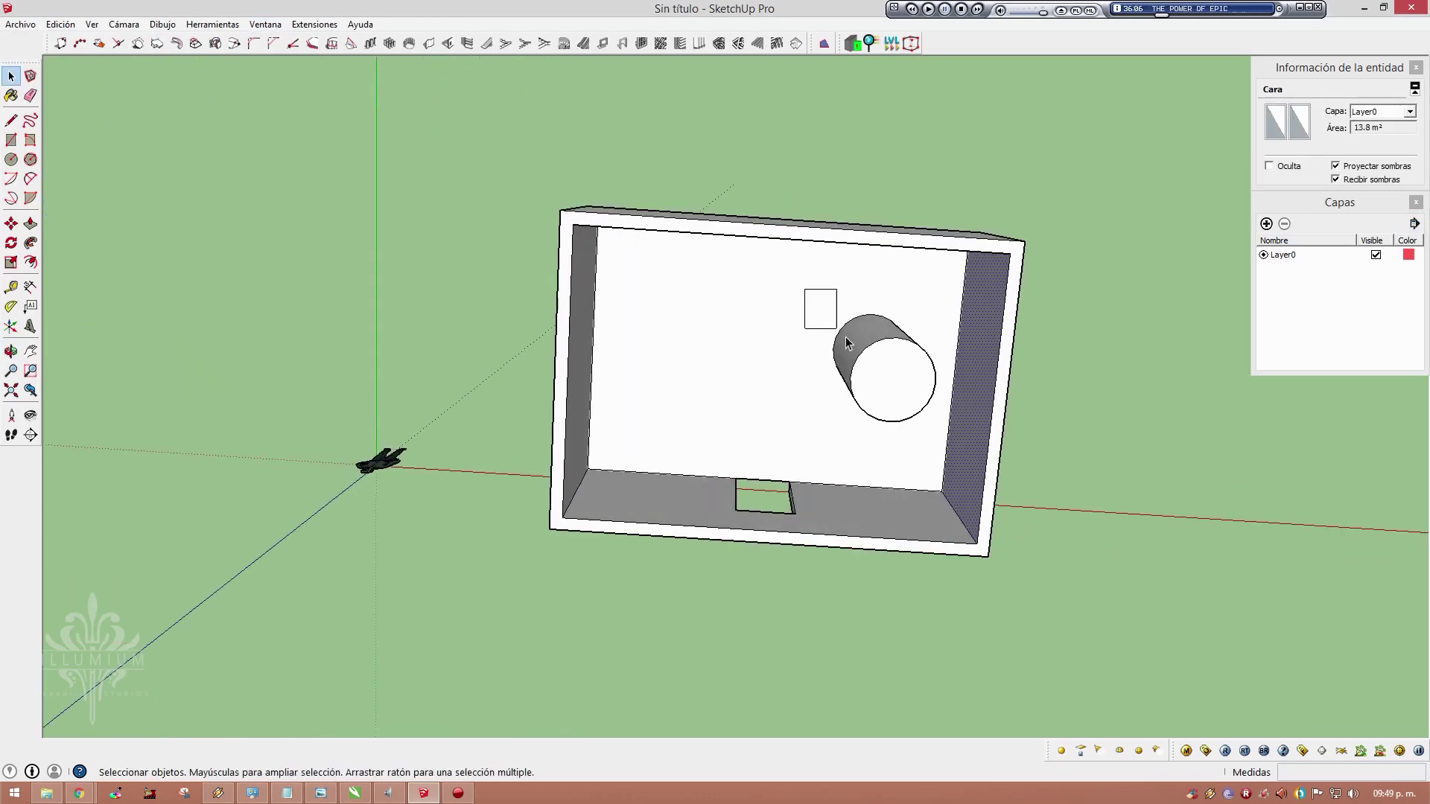
click(846, 337)
key(Delete)
mouse_move(813, 441)
middle_down()
mouse_move(871, 285)
mouse_move(842, 431)
mouse_move(794, 261)
middle_up()
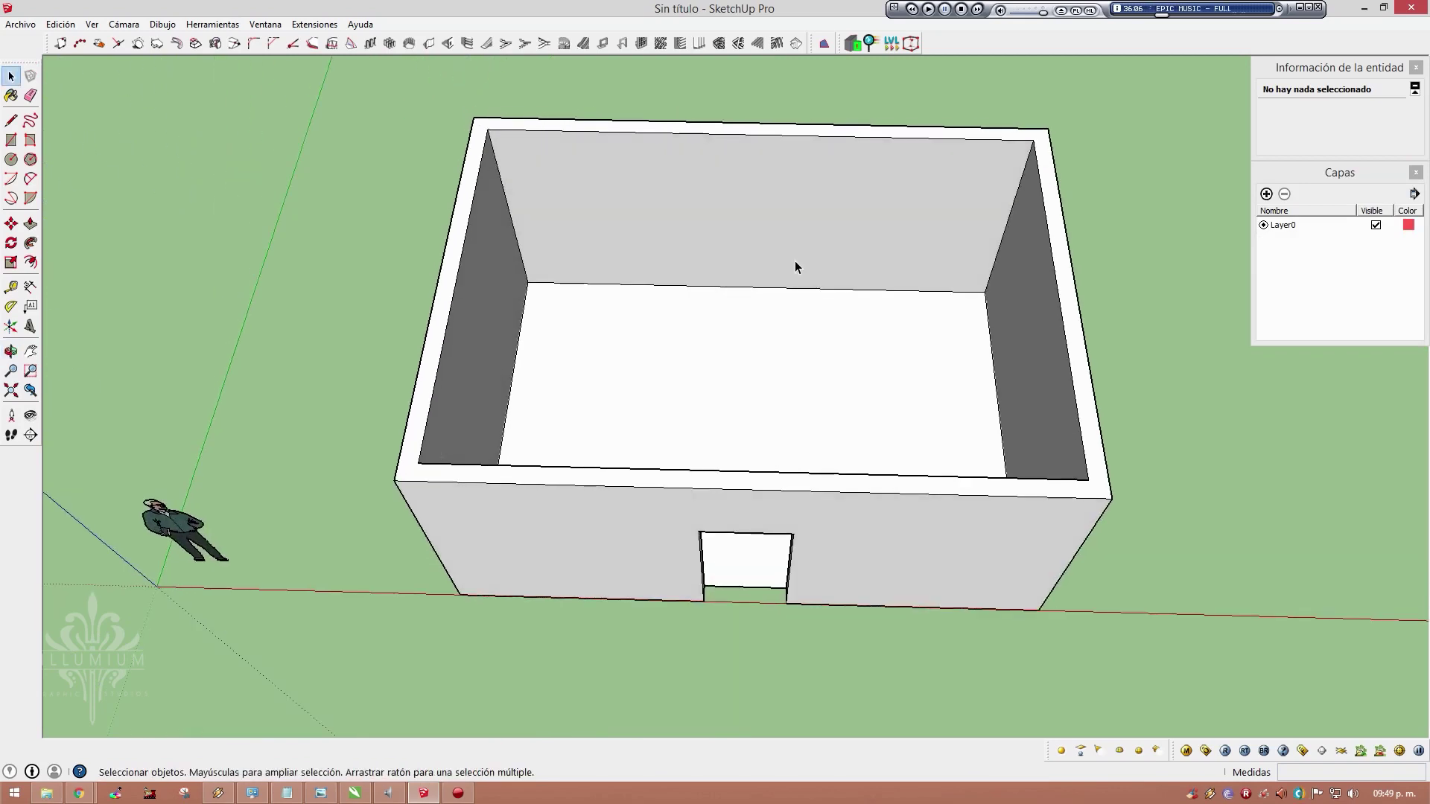
scroll(794, 267, down, 4)
Add a layer named Muro and assign the whole room box to it in Entity Info
mouse_move(530, 138)
mouse_down()
mouse_move(846, 398)
mouse_move(1017, 512)
mouse_up()
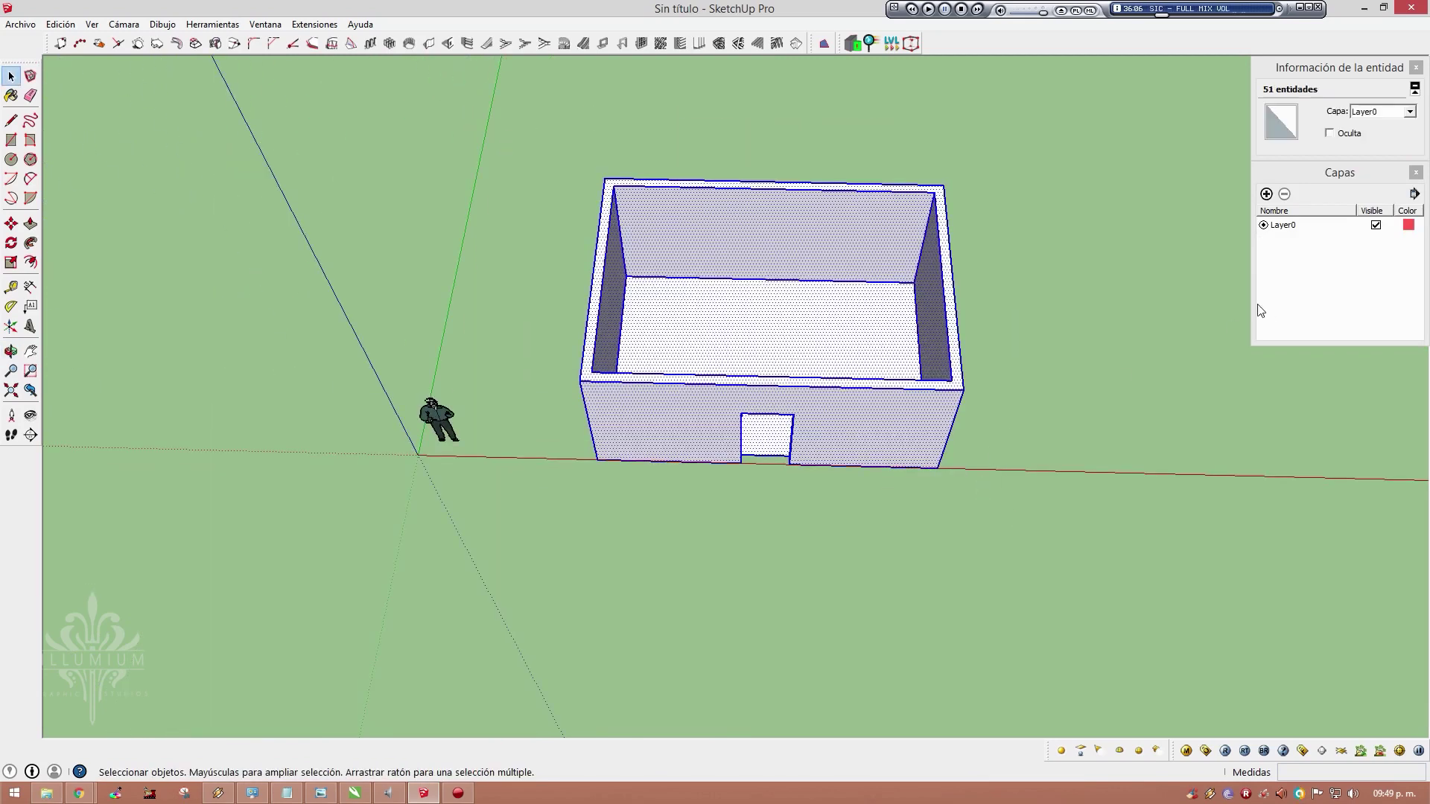
click(1287, 226)
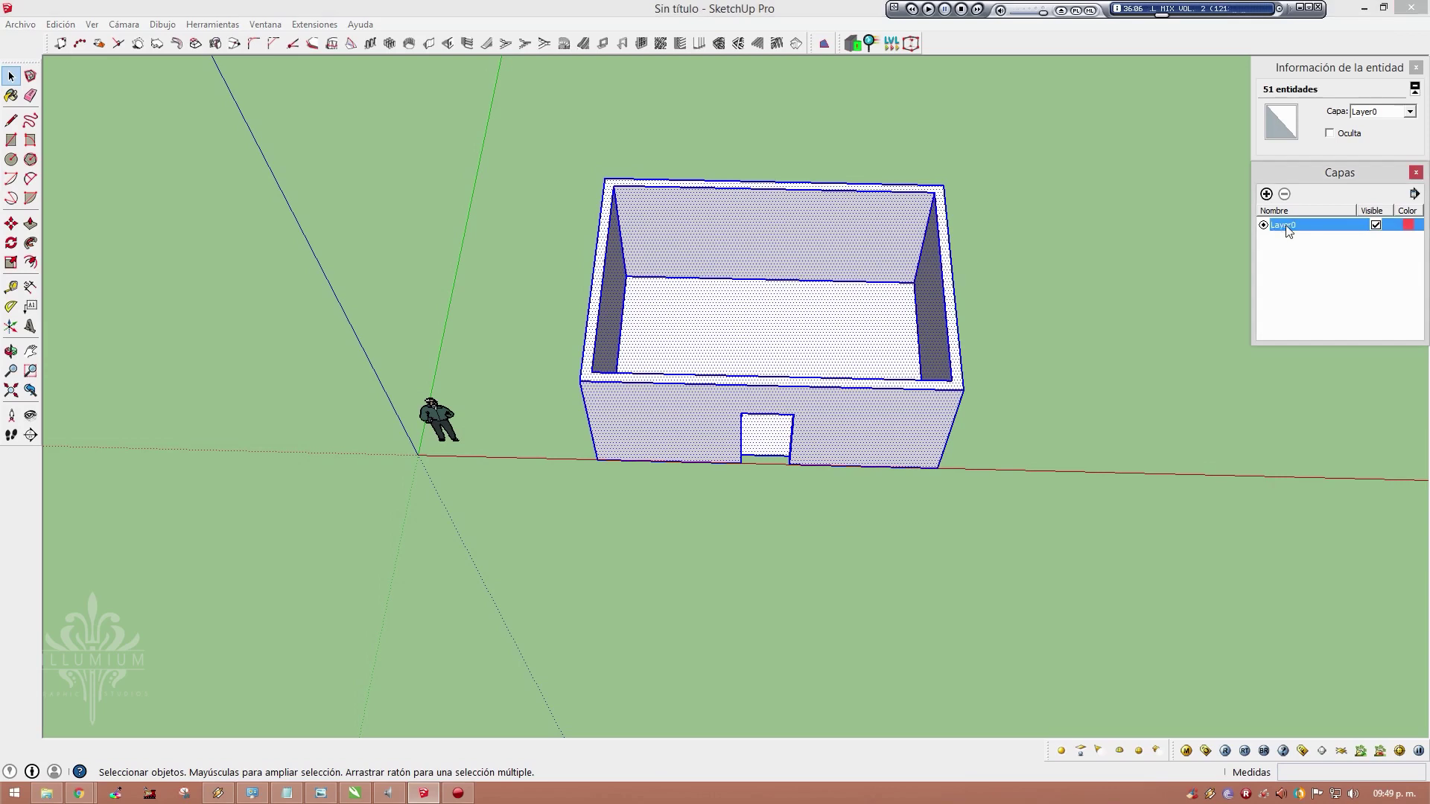
click(1266, 194)
text(Muro)
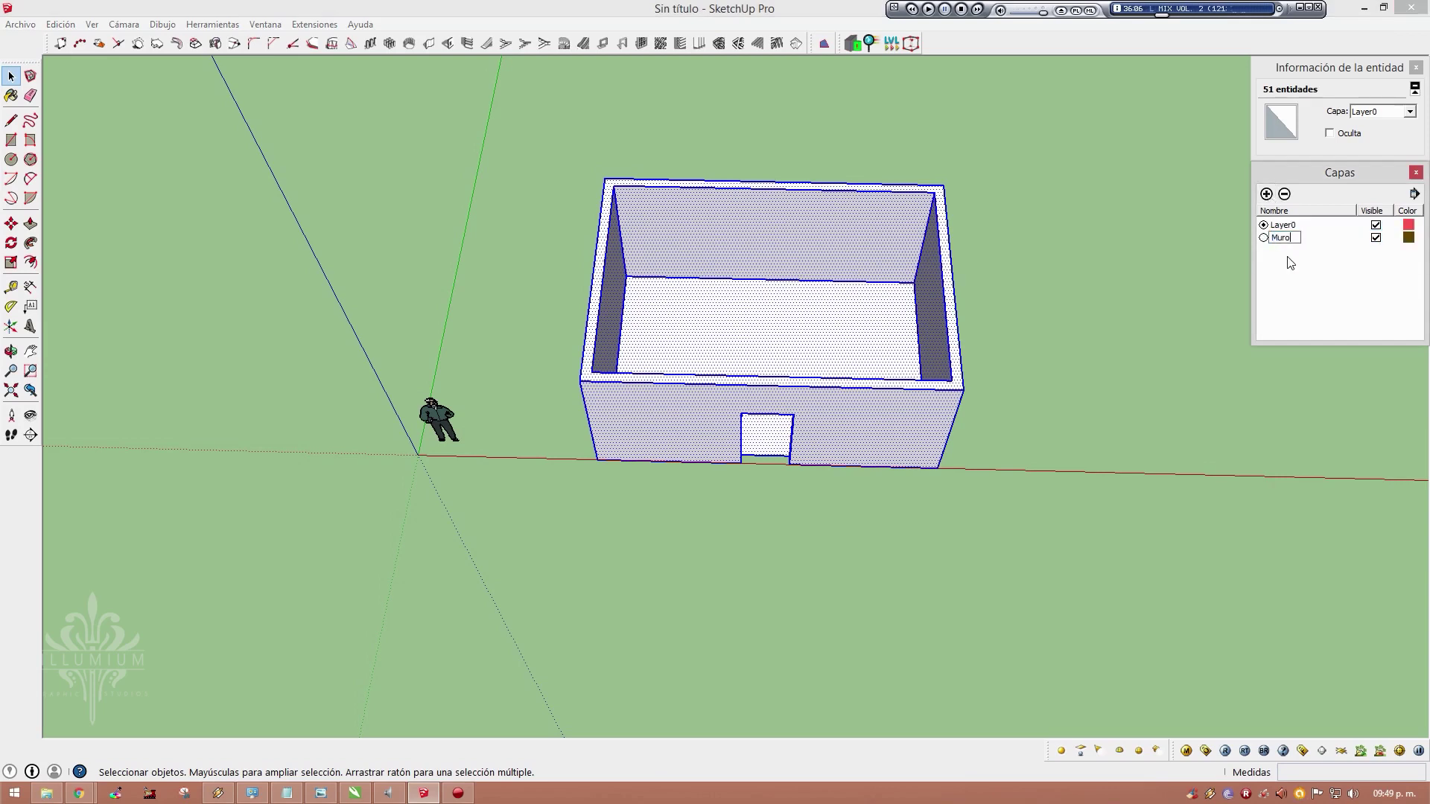
right_click(856, 313)
click(877, 322)
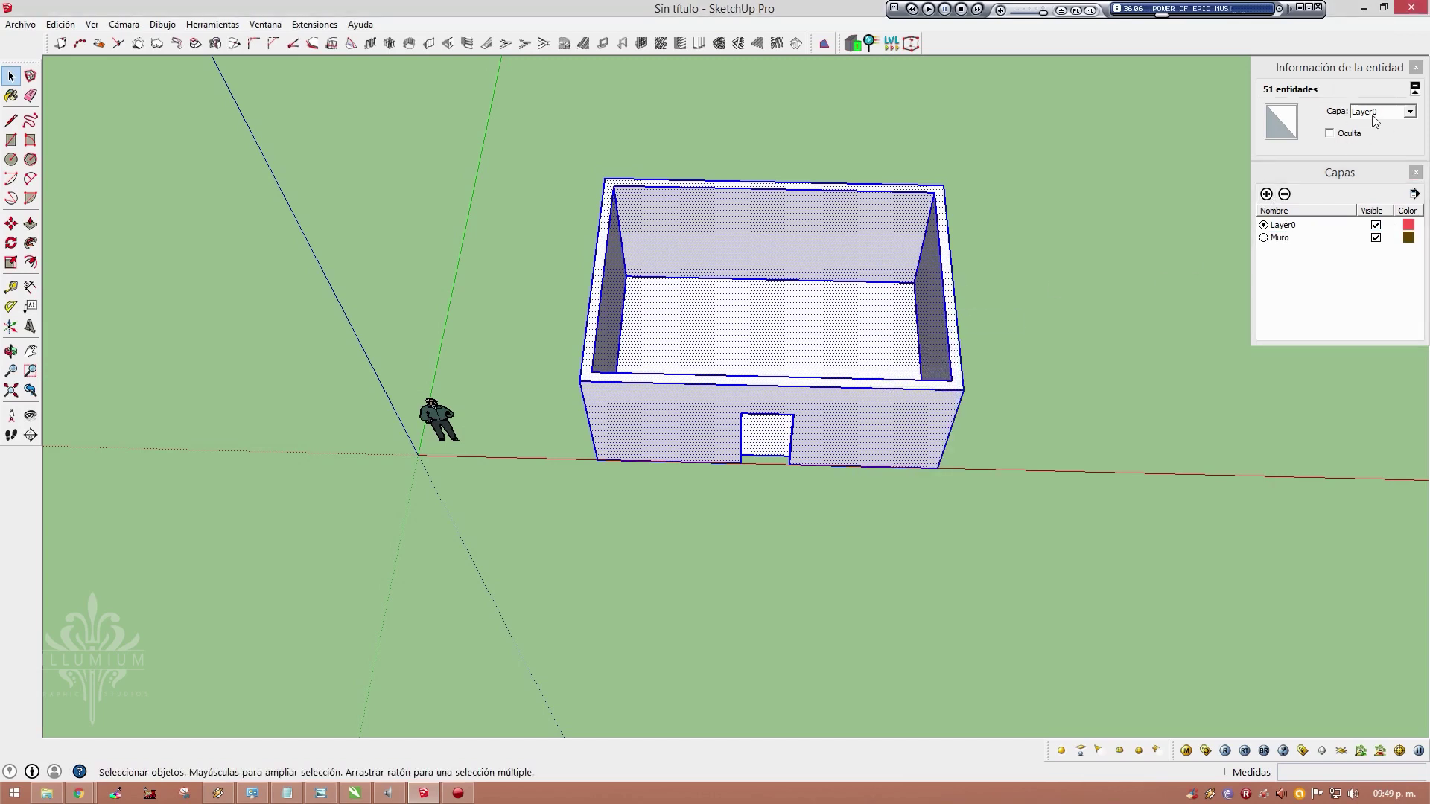
click(1409, 112)
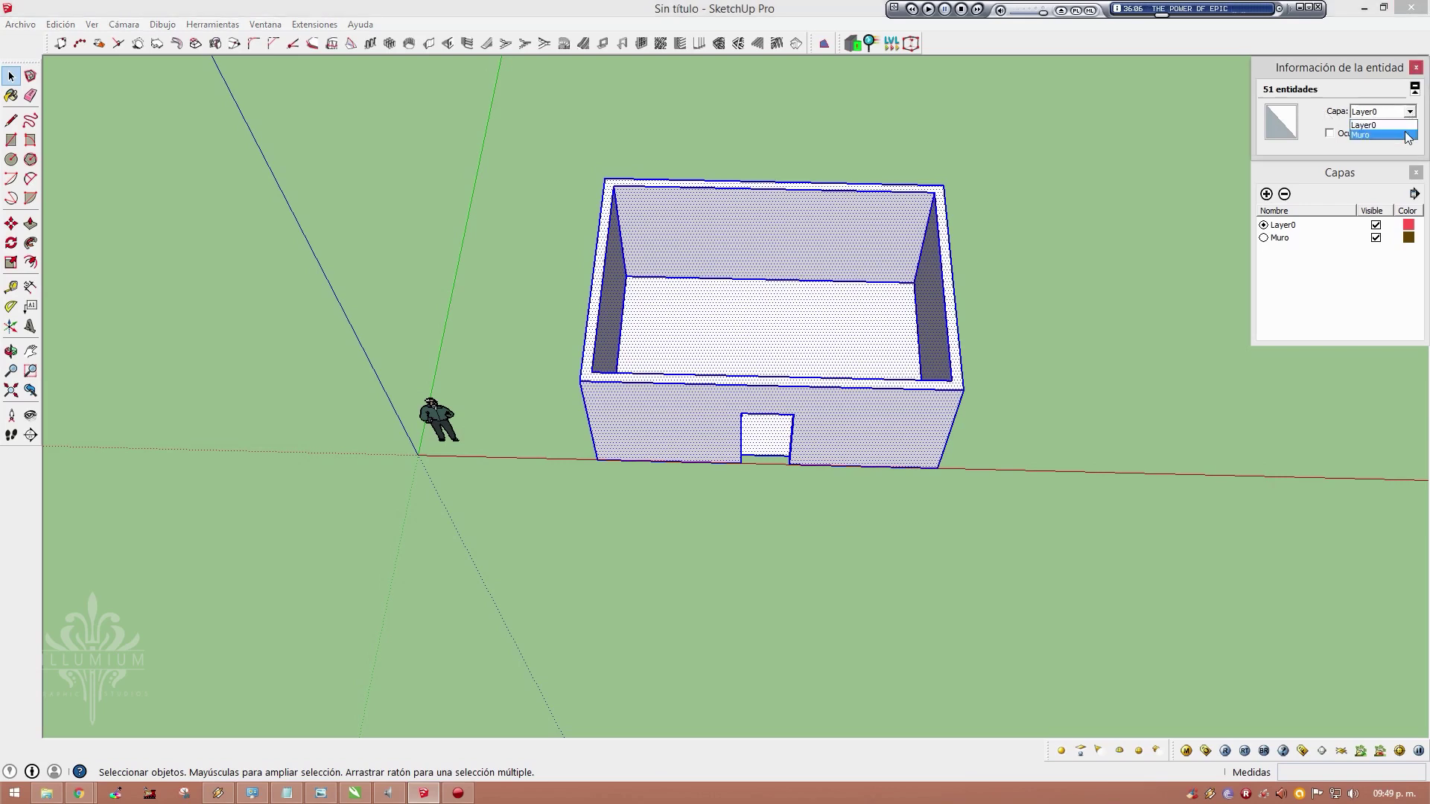
click(1408, 135)
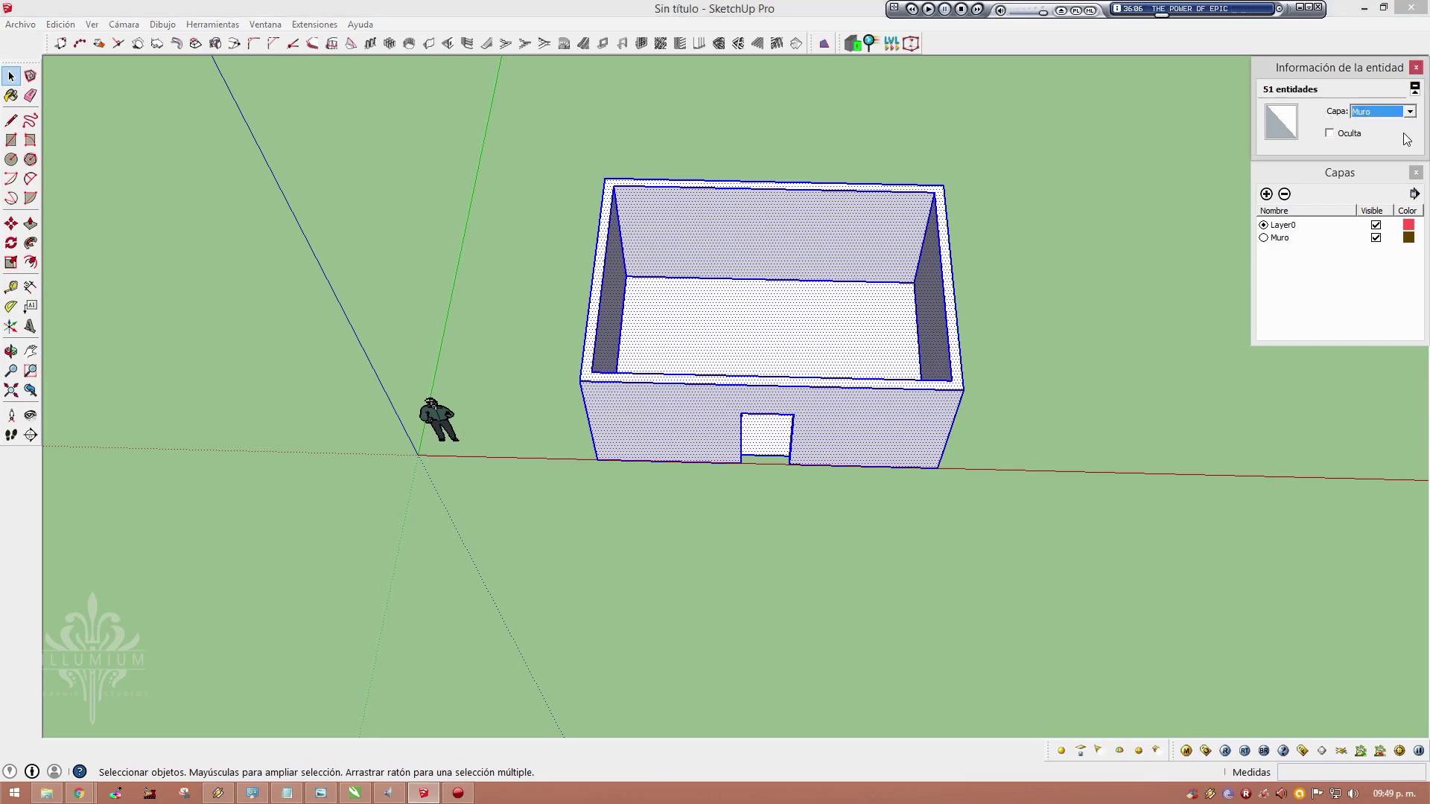
click(1377, 238)
click(1376, 238)
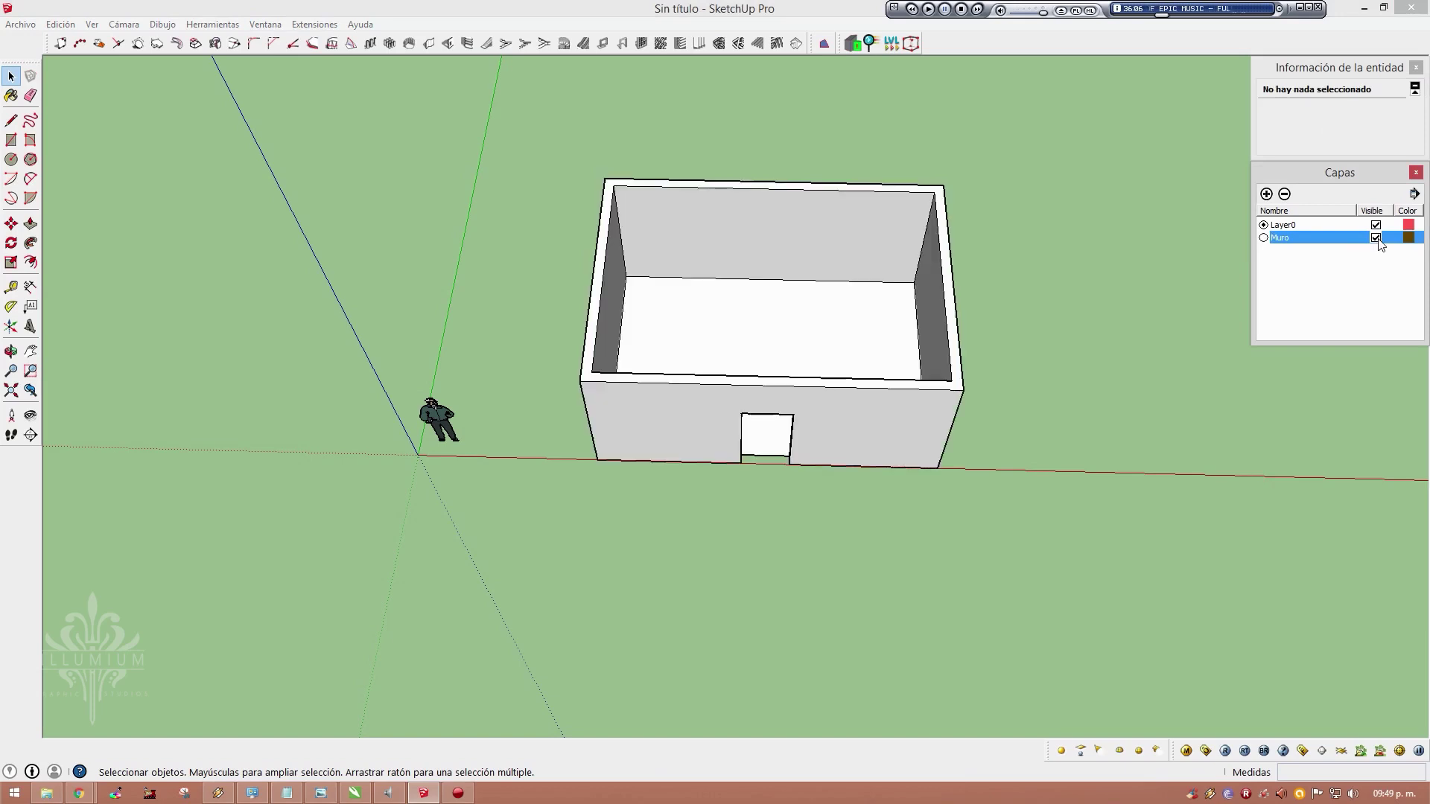
Draw a 0.25m circle on the floor near the room's back-left corner
scroll(983, 345, up, 3)
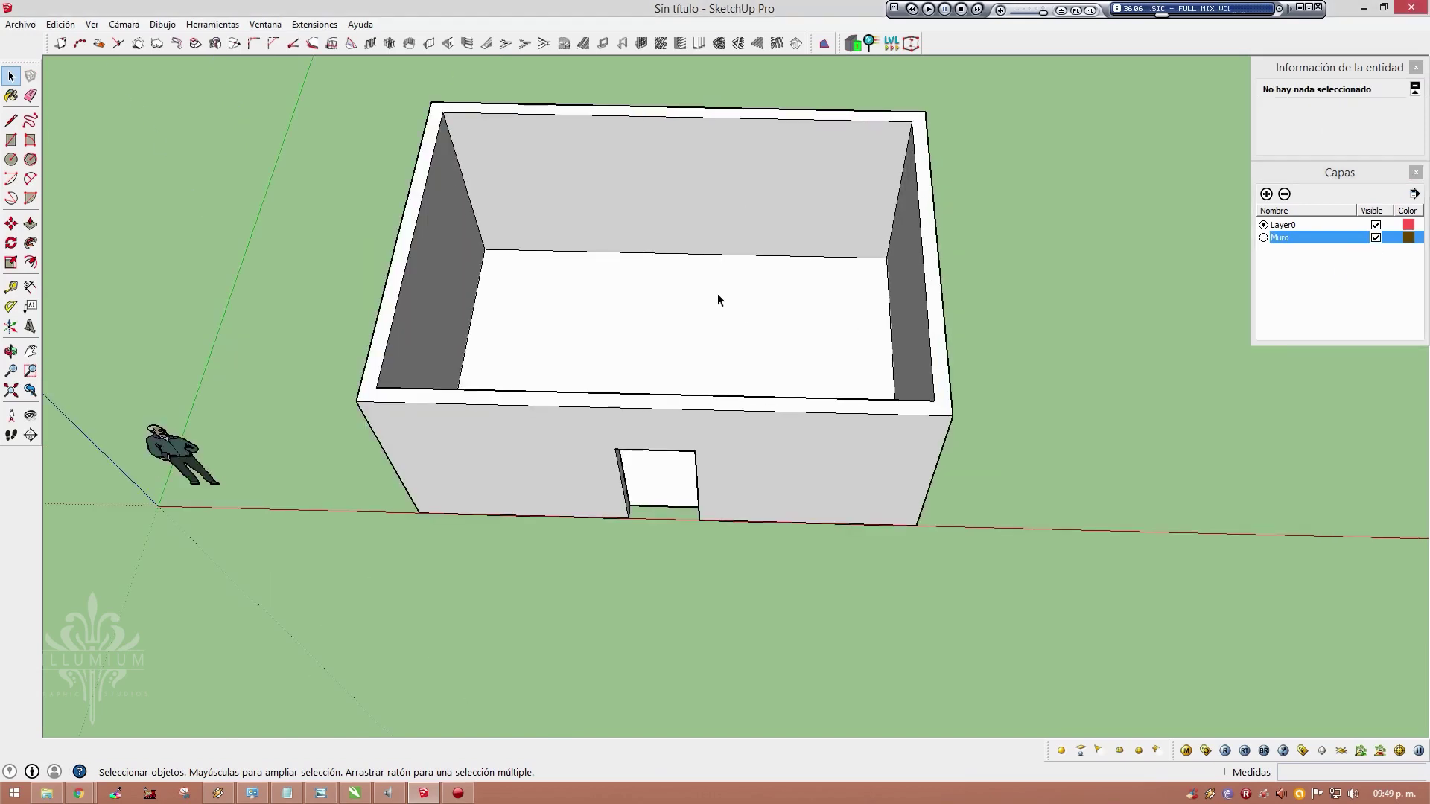
middle_drag(718, 293, 730, 328)
scroll(674, 268, down, 3)
scroll(672, 264, up, 3)
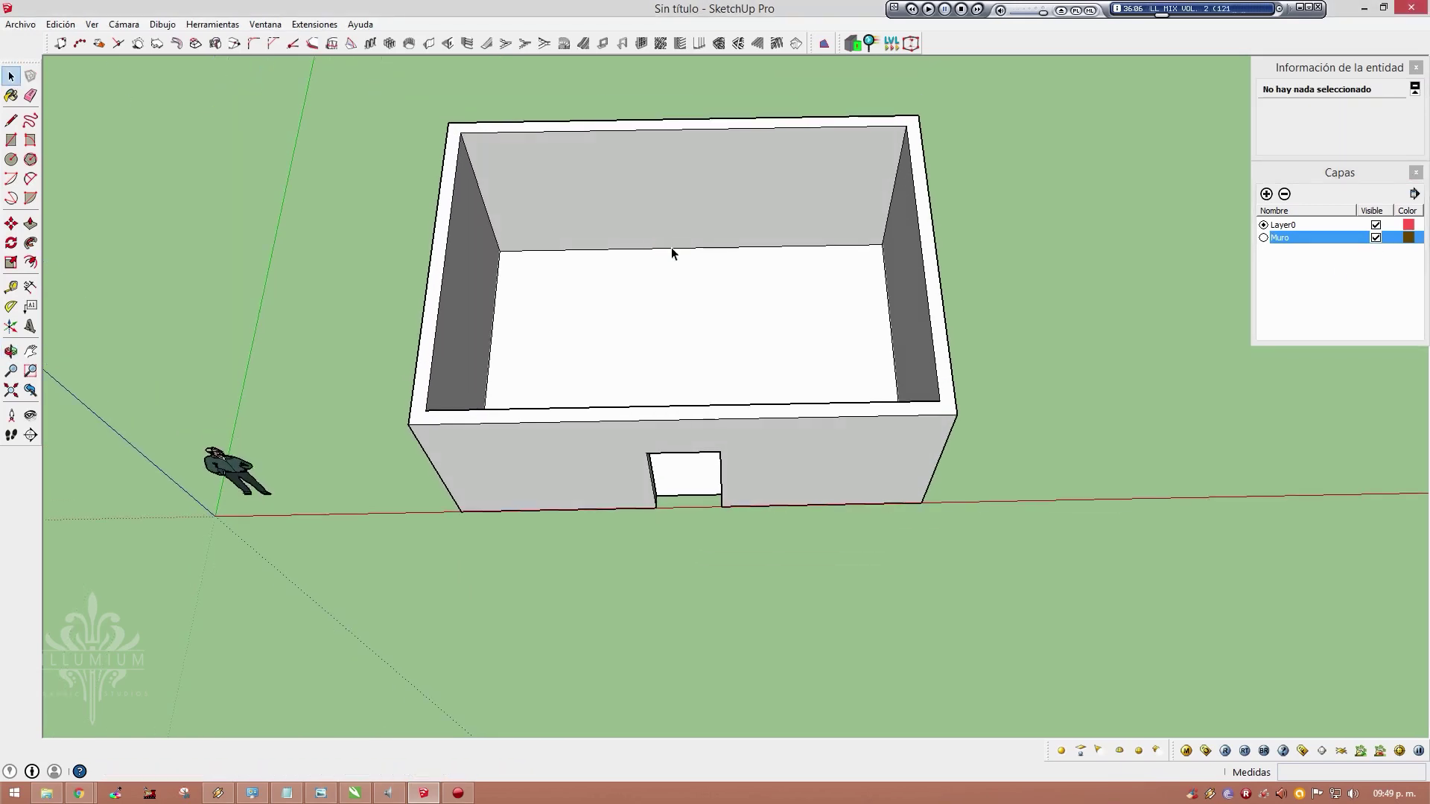
click(11, 159)
middle_drag(543, 217, 594, 277)
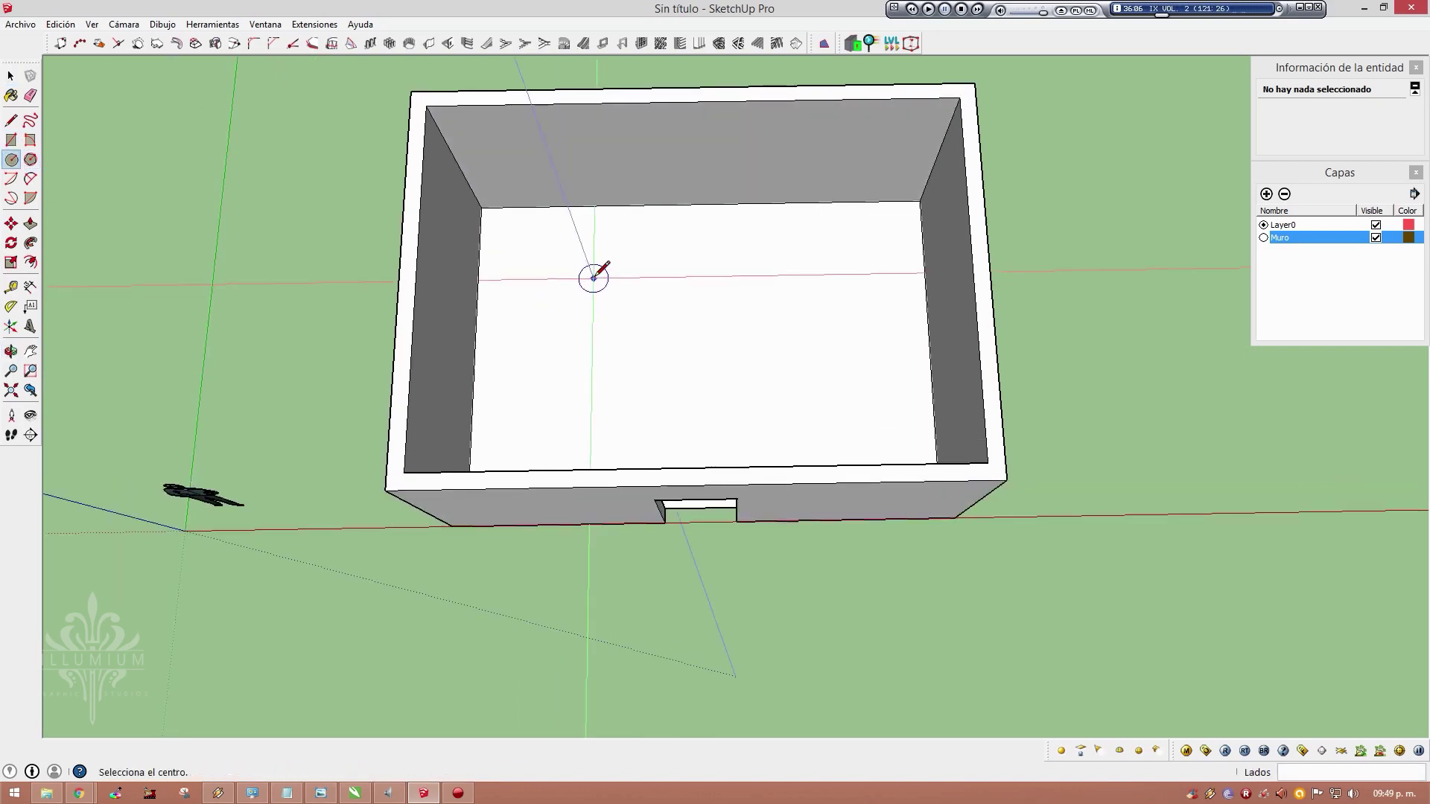
scroll(594, 278, up, 3)
click(528, 237)
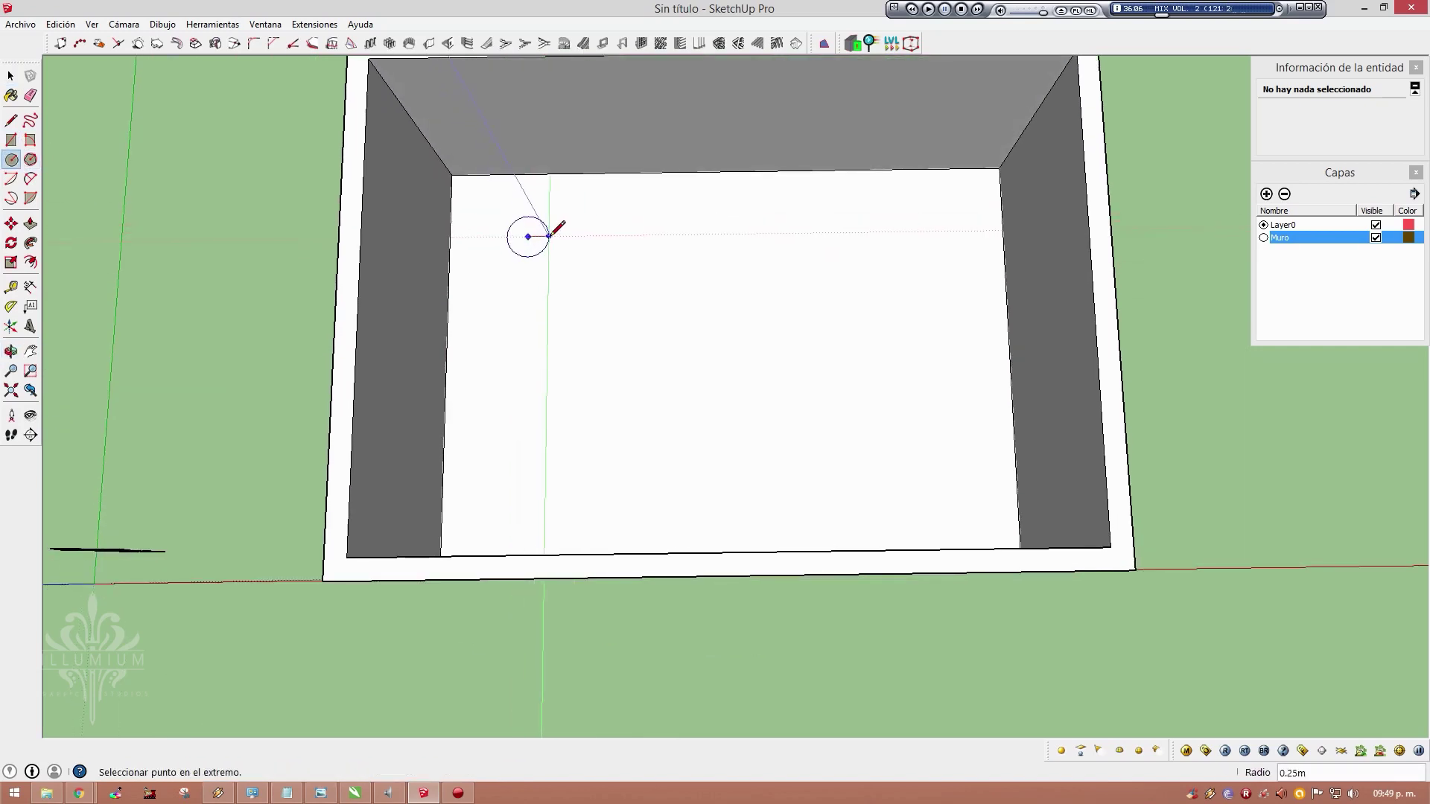
click(549, 236)
Push/pull the circle up 3m into a cylindrical pillar
key(space)
click(541, 247)
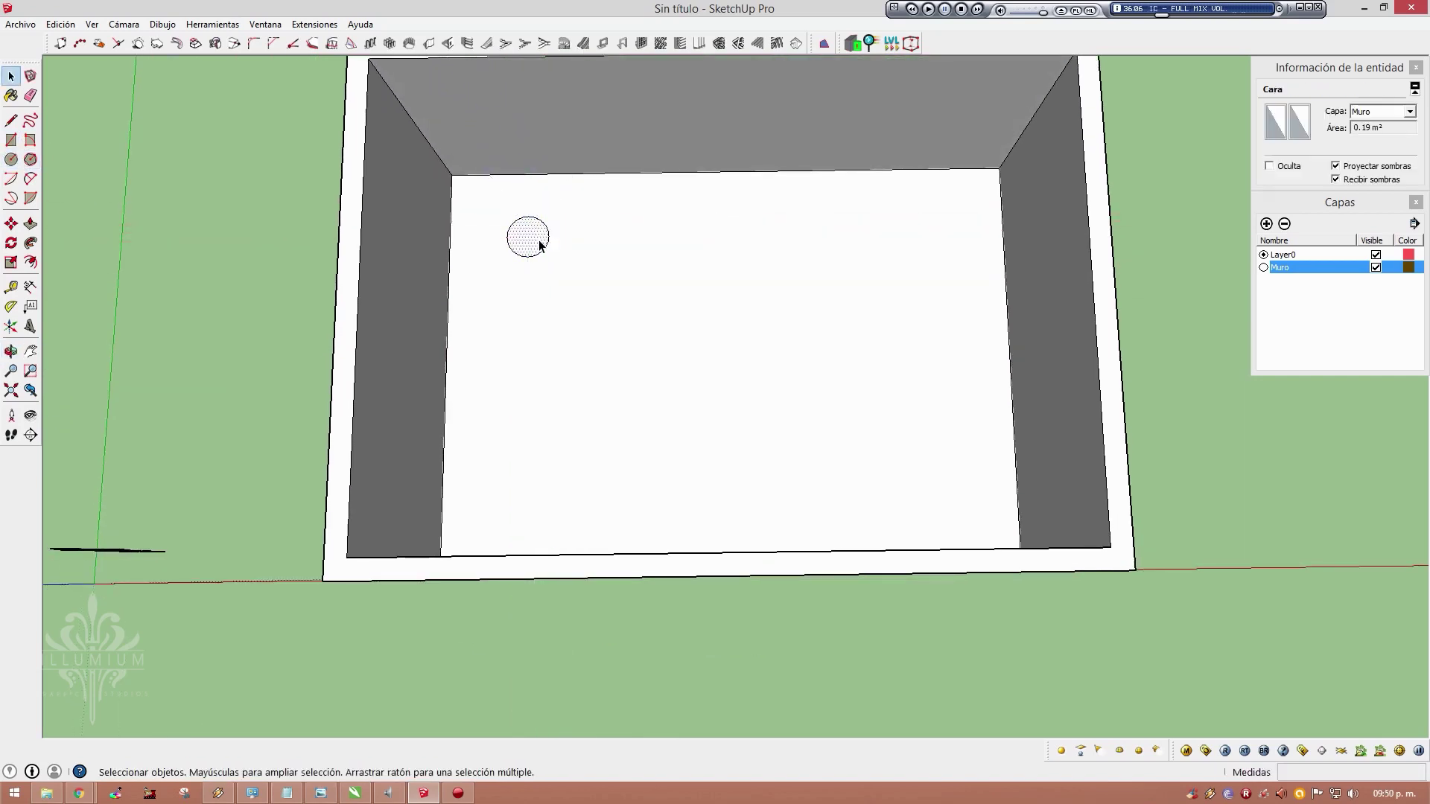
key(p)
drag(542, 247, 355, 239)
key(space)
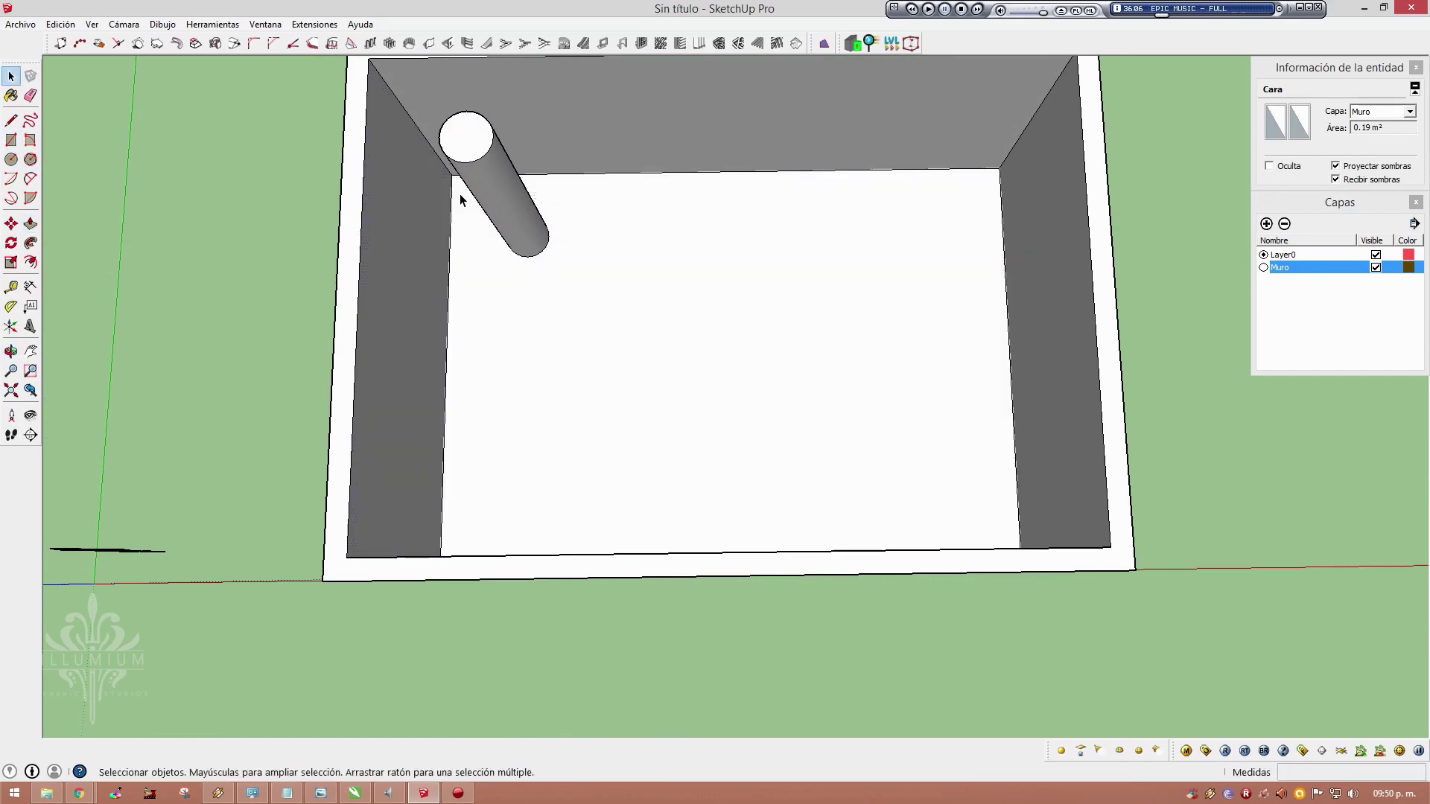
Select the whole new cylinder and switch to a top view
mouse_move(463, 192)
middle_down()
mouse_move(491, 352)
mouse_move(563, 319)
mouse_move(660, 357)
mouse_move(721, 316)
mouse_move(588, 248)
mouse_move(564, 192)
mouse_move(674, 228)
mouse_move(700, 265)
mouse_move(702, 328)
middle_up()
key(h)
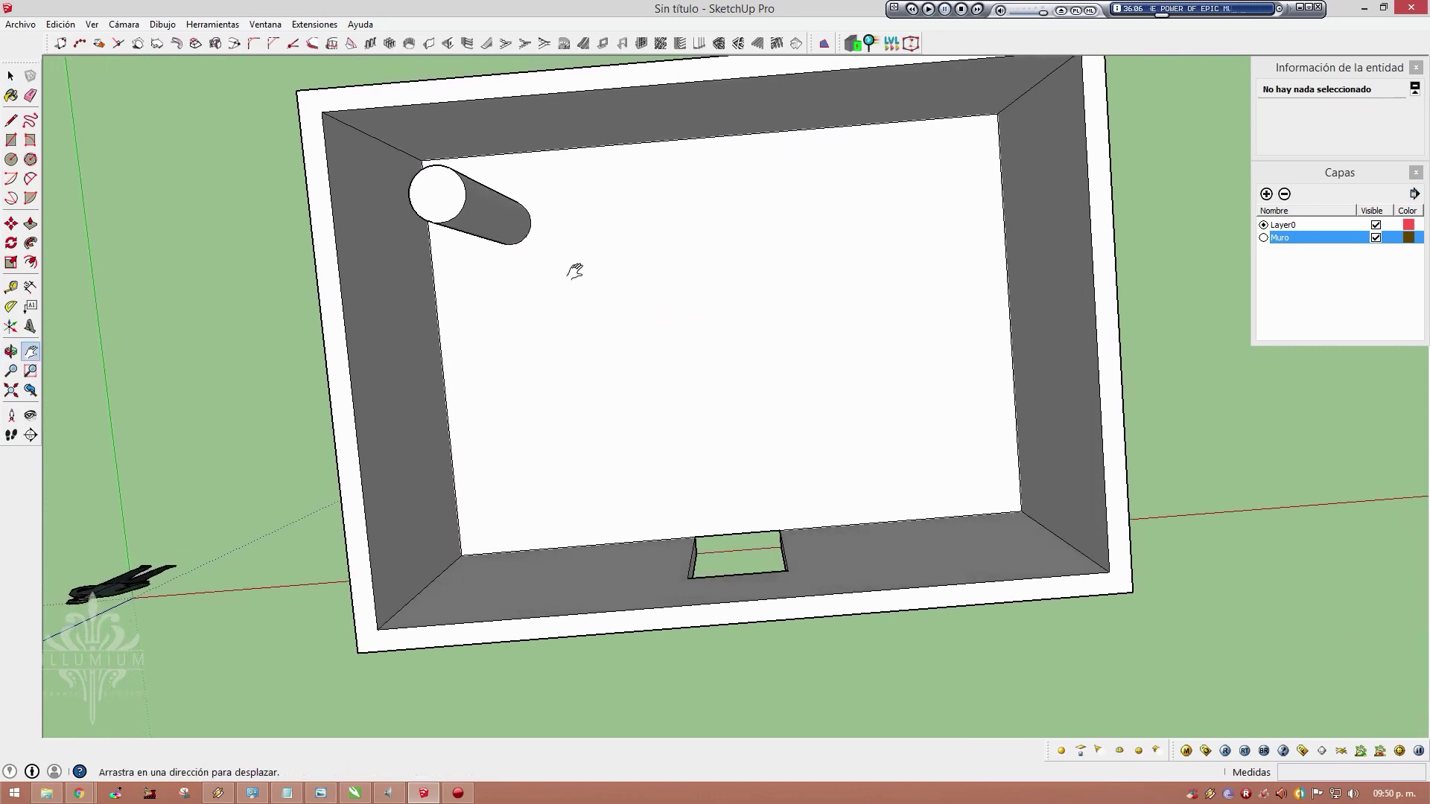
mouse_move(574, 270)
middle_down()
mouse_move(833, 281)
mouse_move(762, 313)
mouse_move(703, 368)
middle_up()
key(space)
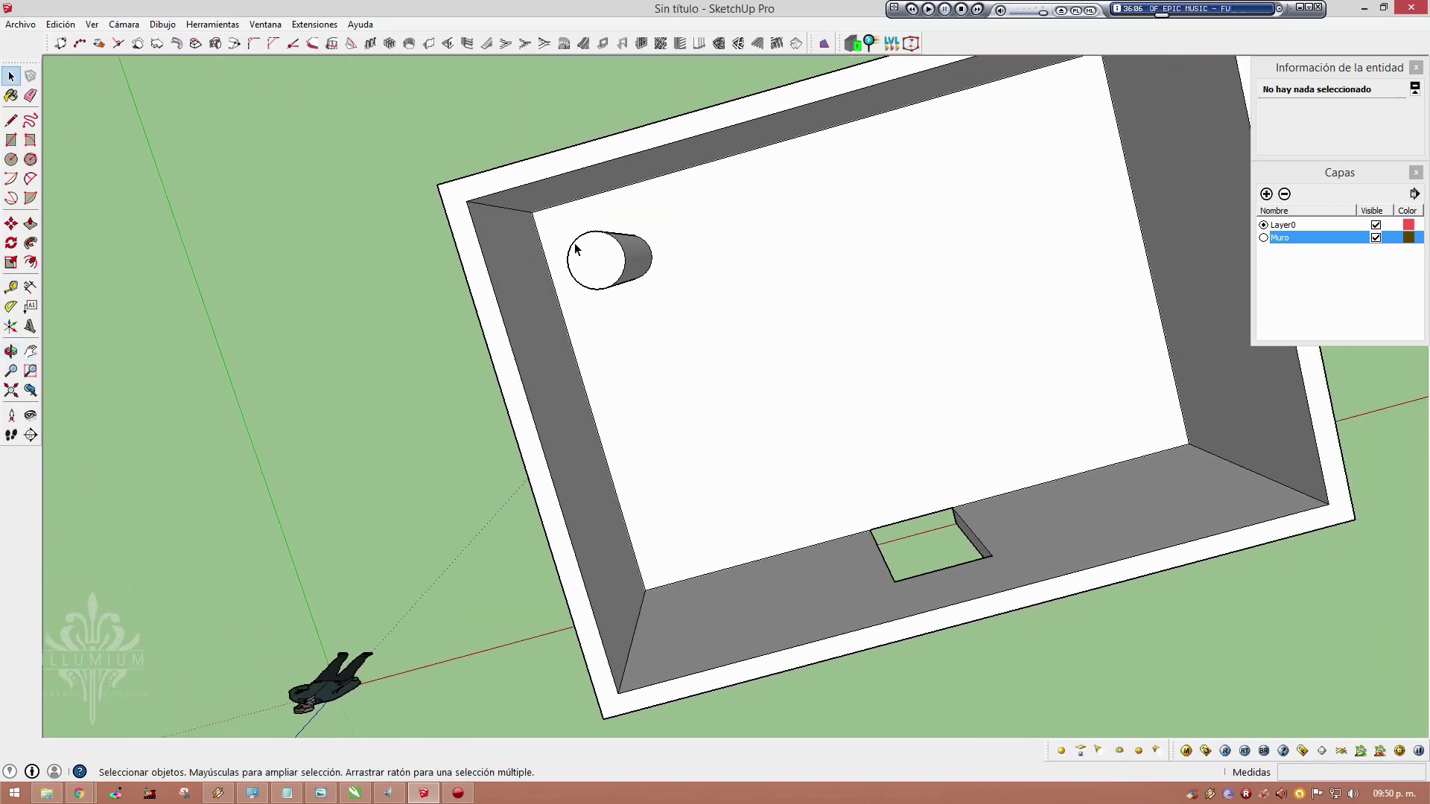
drag(673, 313, 674, 303)
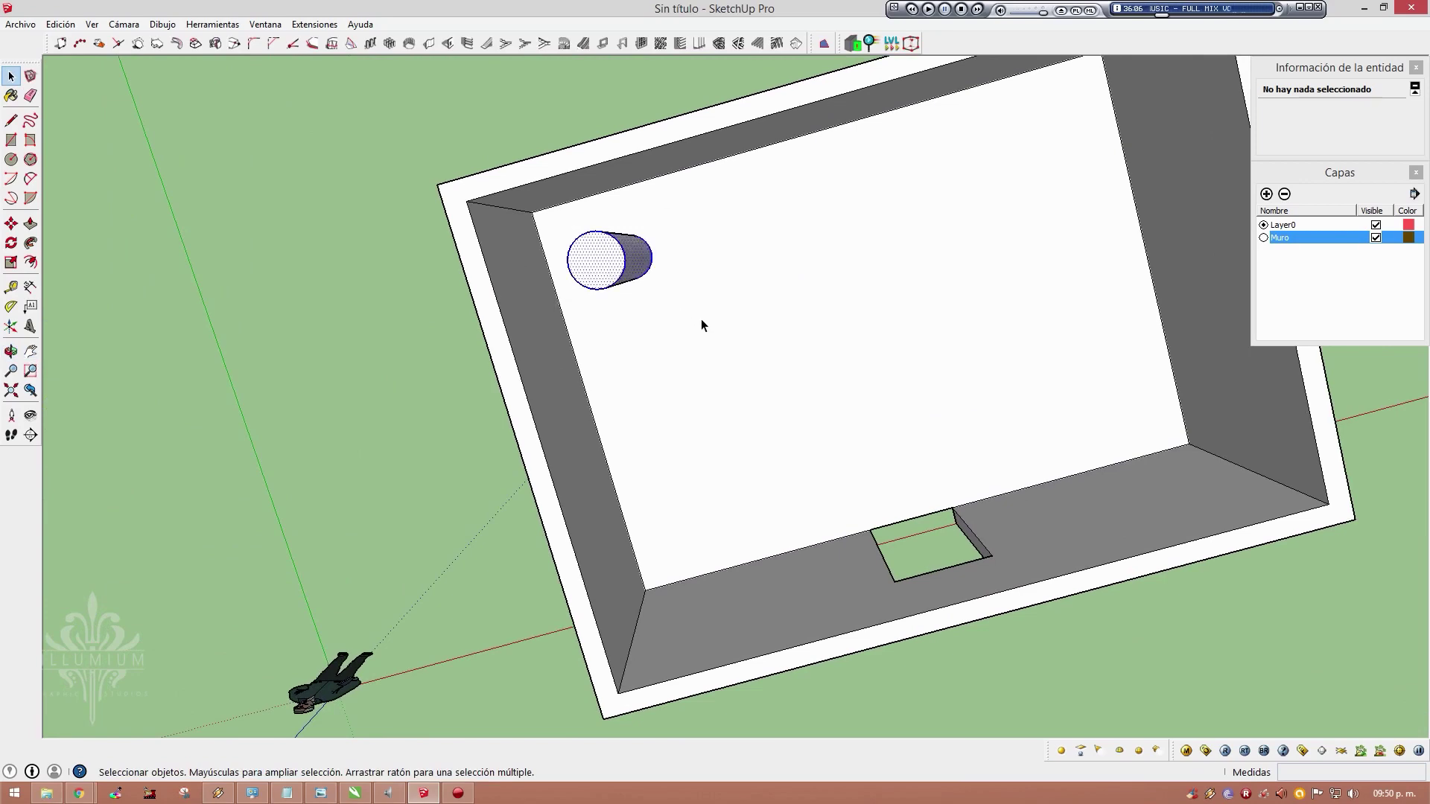
mouse_move(700, 318)
middle_down()
mouse_move(584, 217)
mouse_move(687, 422)
middle_up()
key(F2)
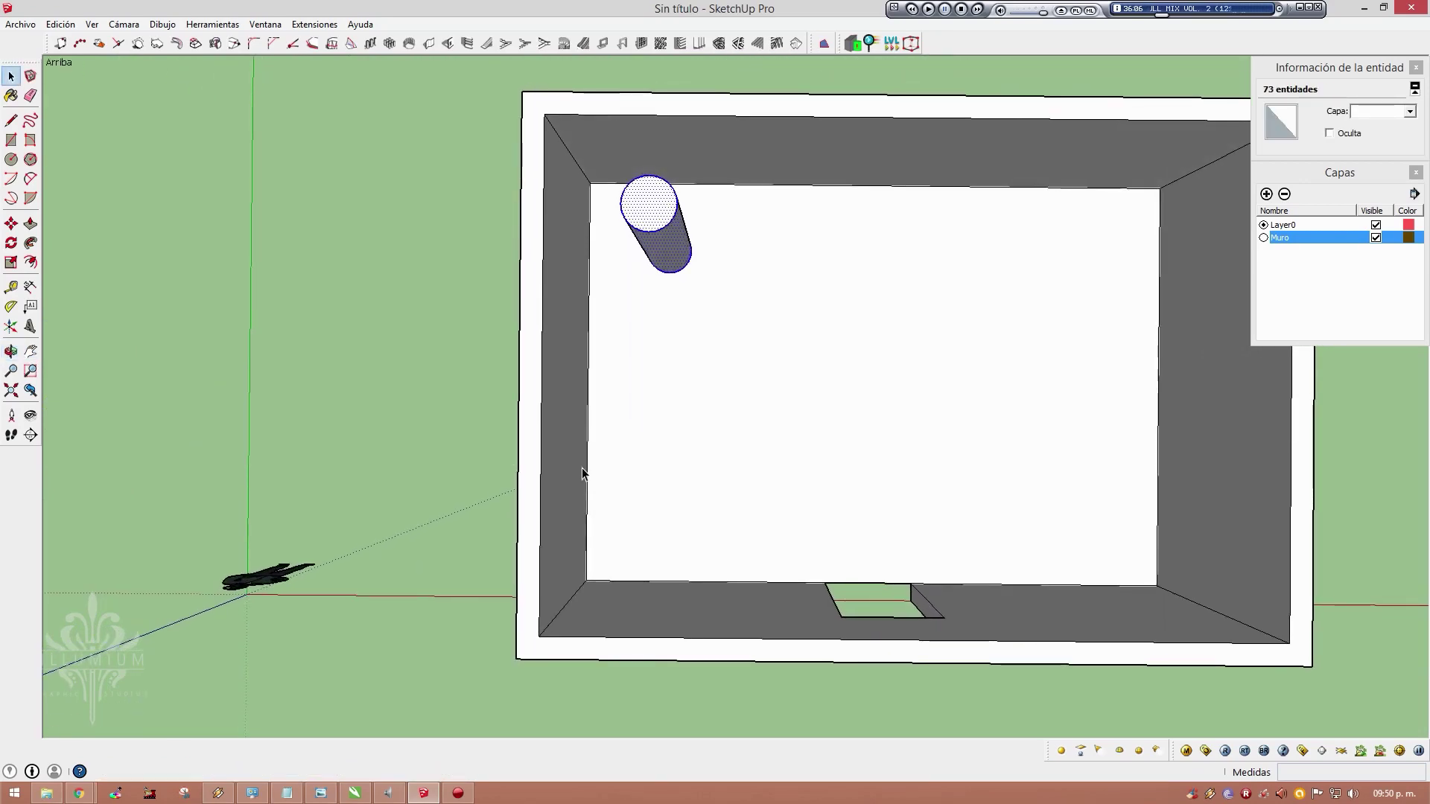
Copy the pillar sideways into a row of six cylinders
key(h)
mouse_move(583, 468)
mouse_down()
mouse_move(605, 393)
mouse_move(582, 428)
mouse_up()
key(m)
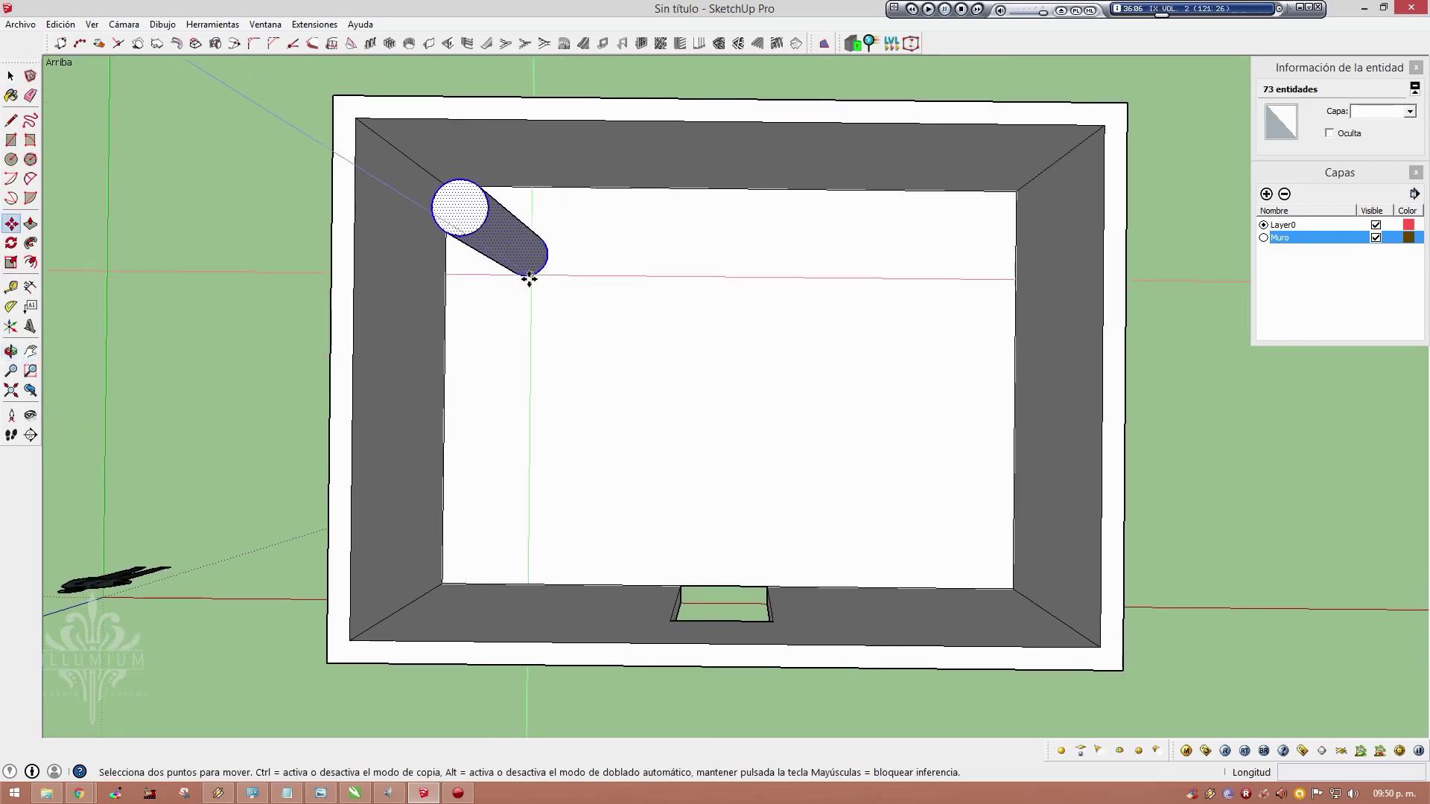
click(527, 275)
key(ctrl)
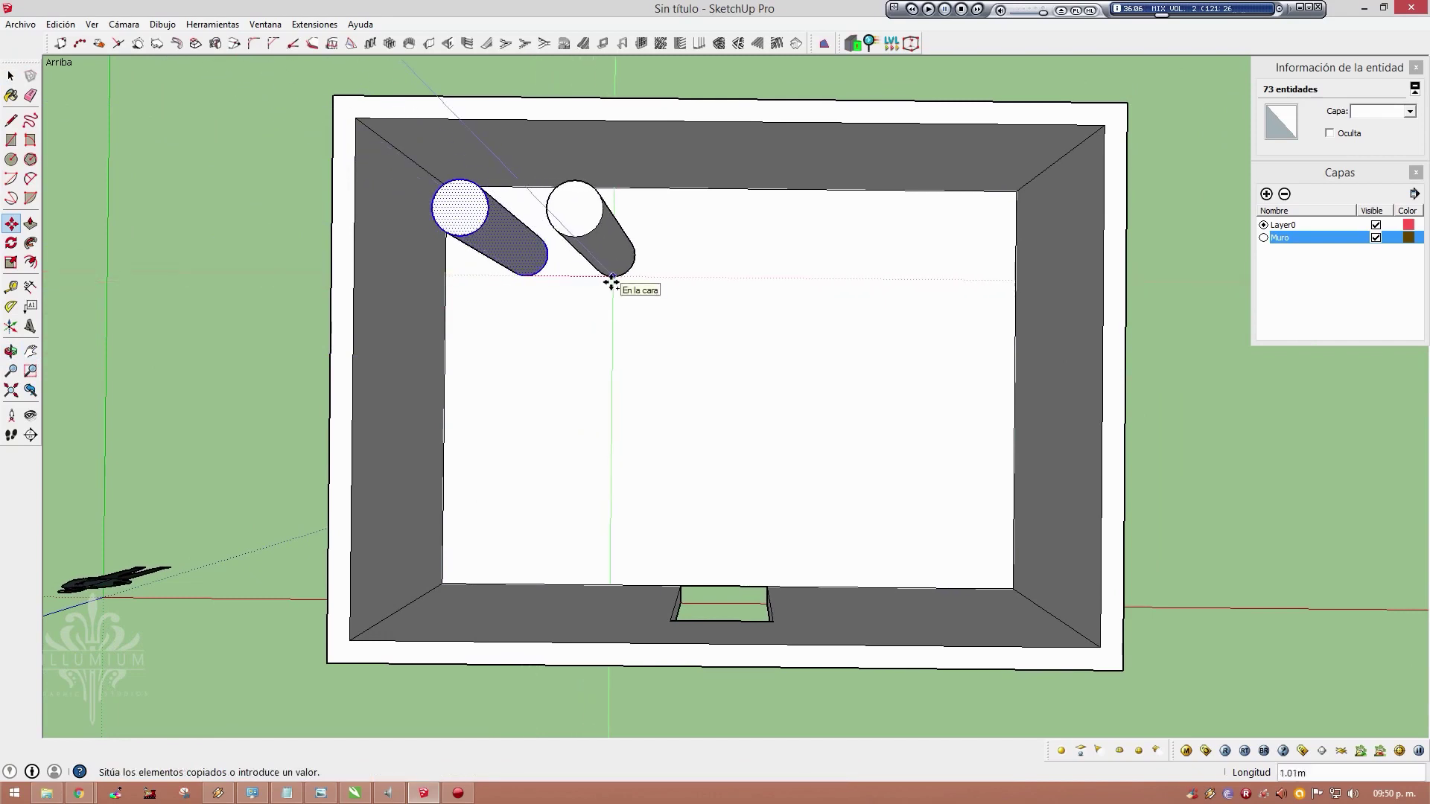
click(611, 283)
key(Return)
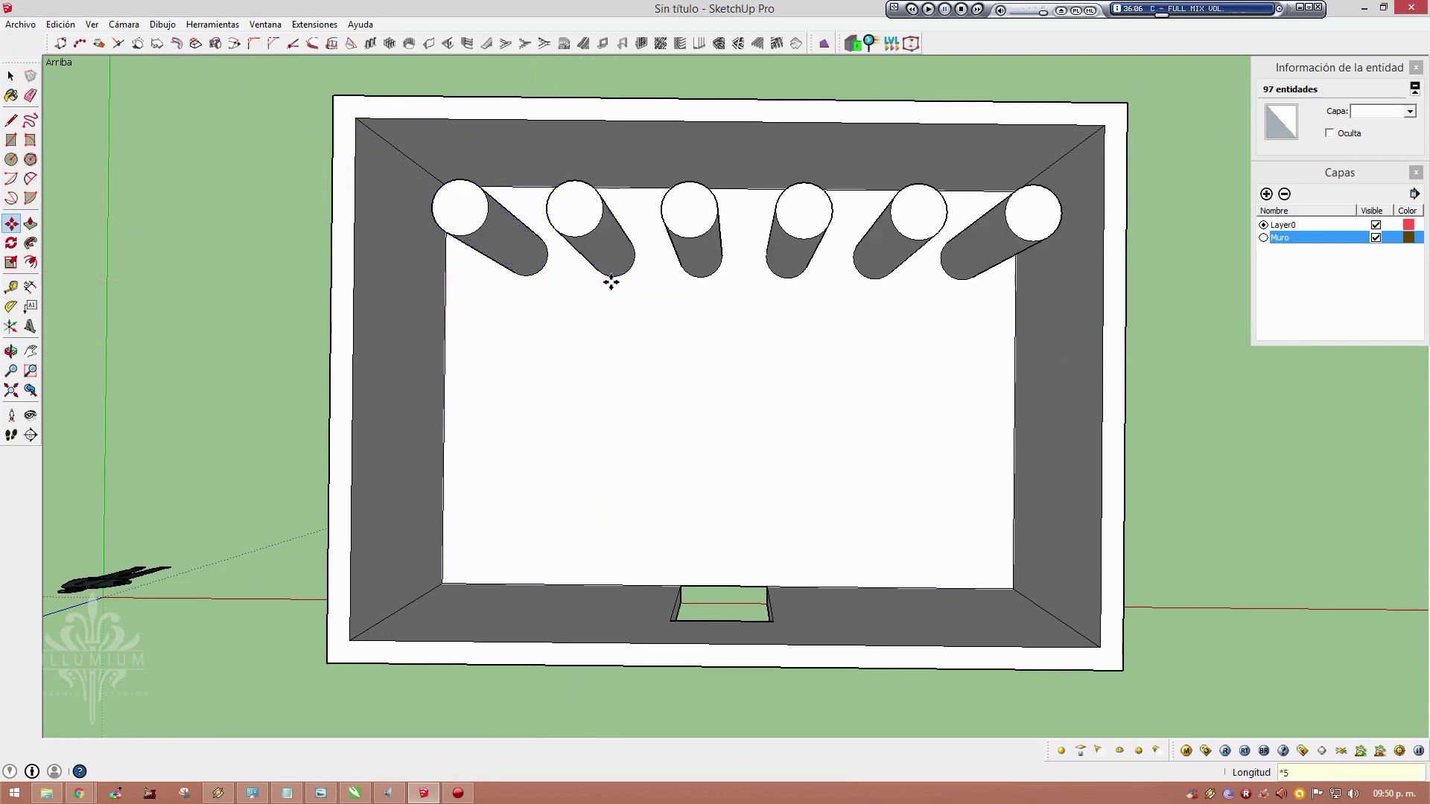
key(space)
middle_drag(575, 208, 591, 275)
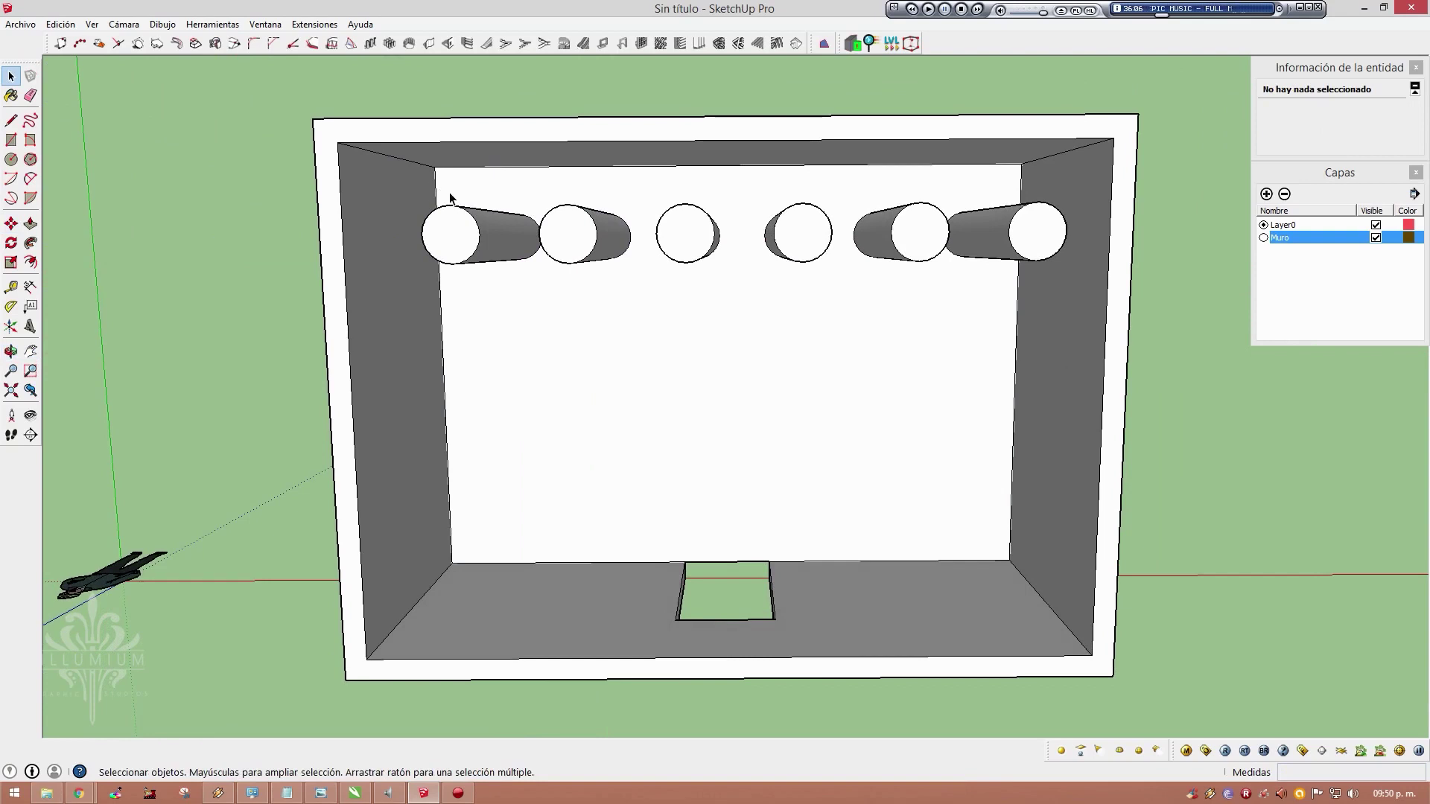
Try copying the row of six downward with 2 copies, then undo it
drag(384, 187, 1073, 298)
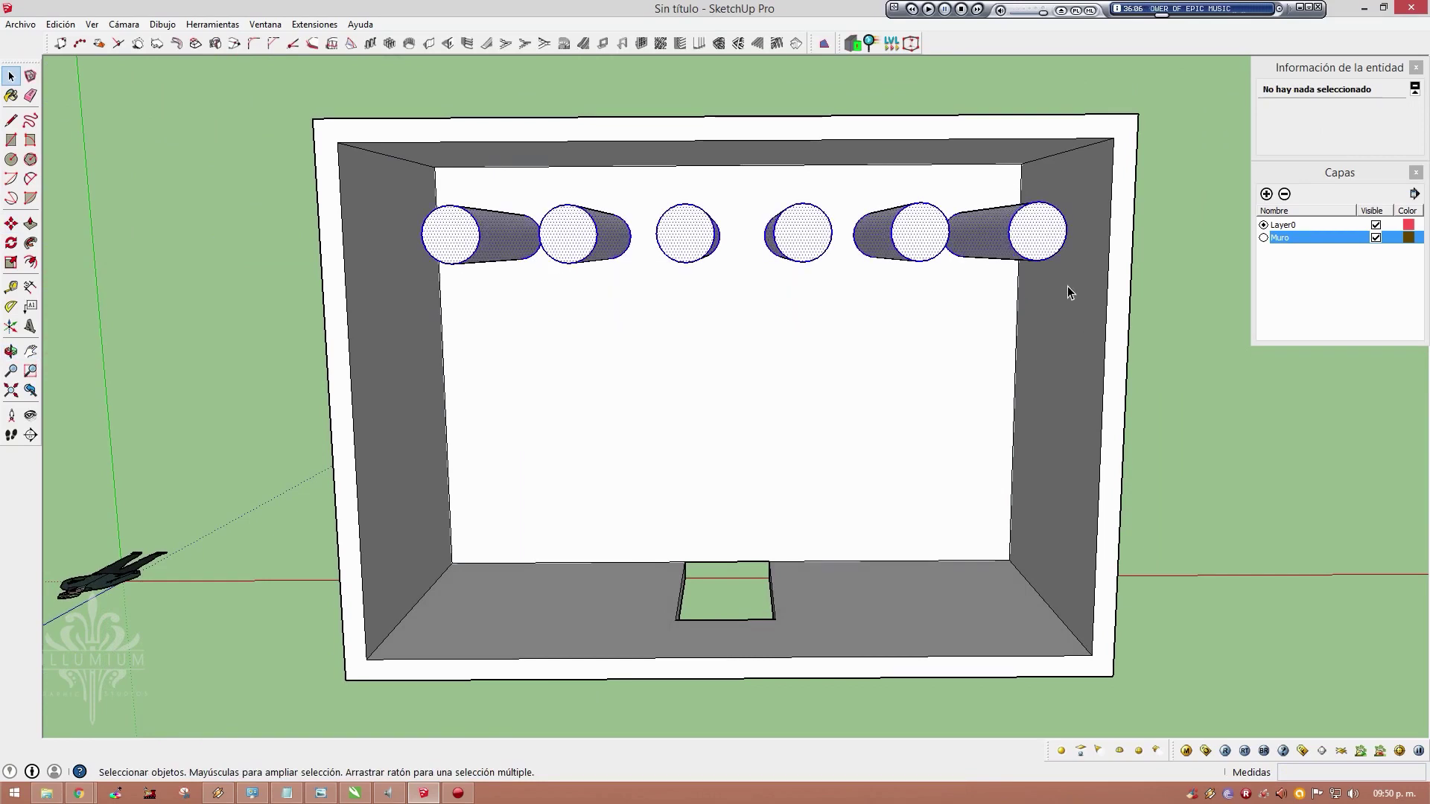
key(m)
click(866, 237)
key(ctrl)
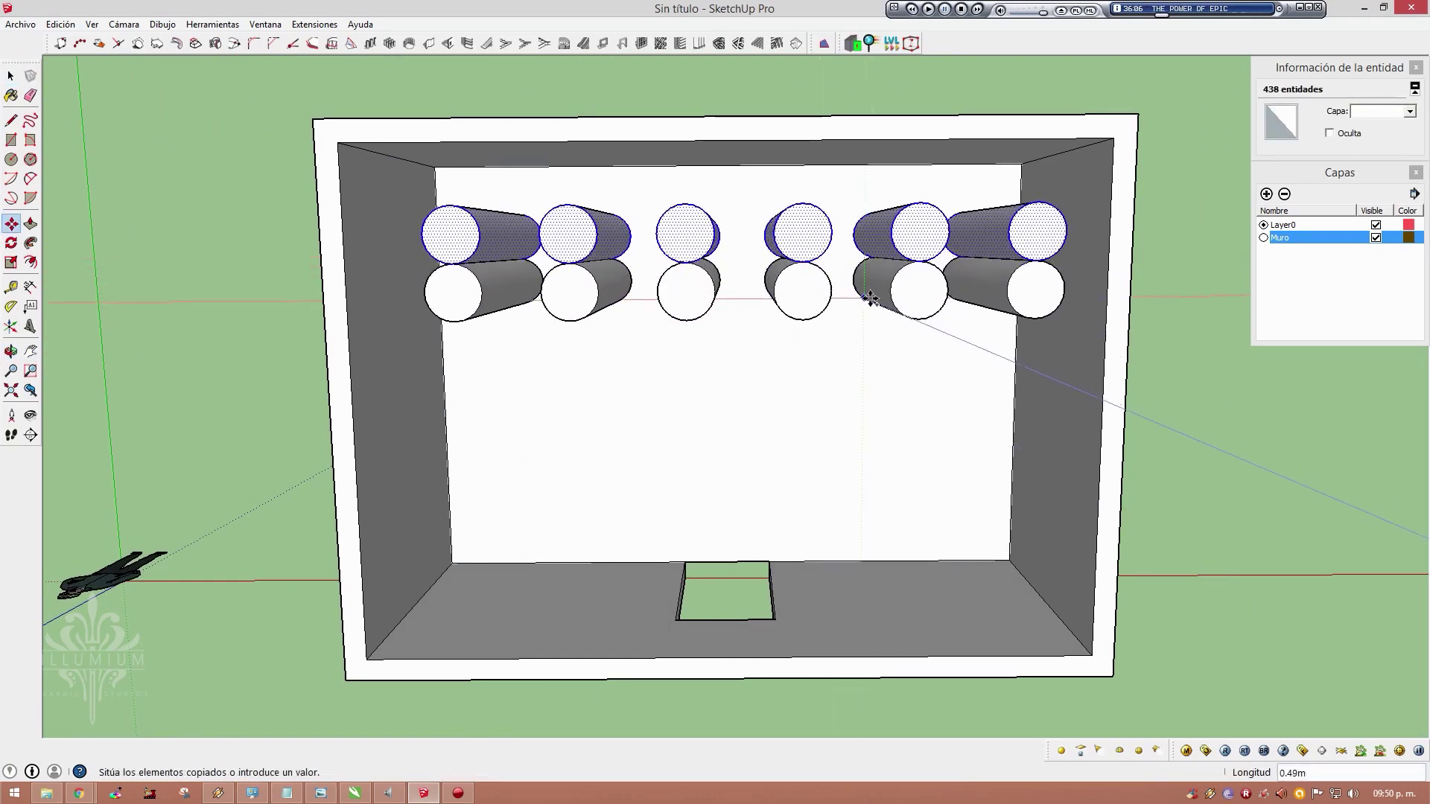
click(867, 320)
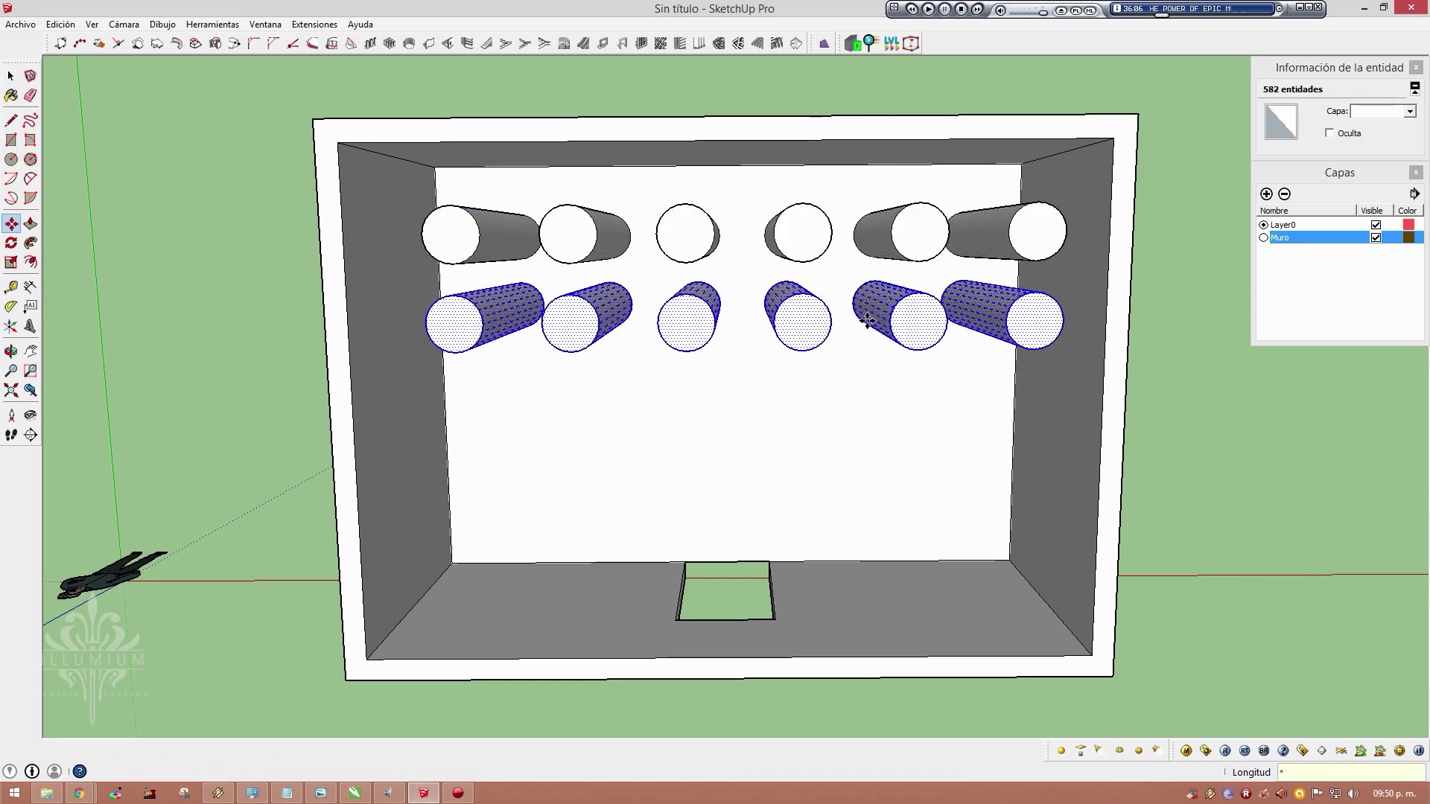
text(2)
key(Return)
key(ctrl+z)
key(ctrl+z)
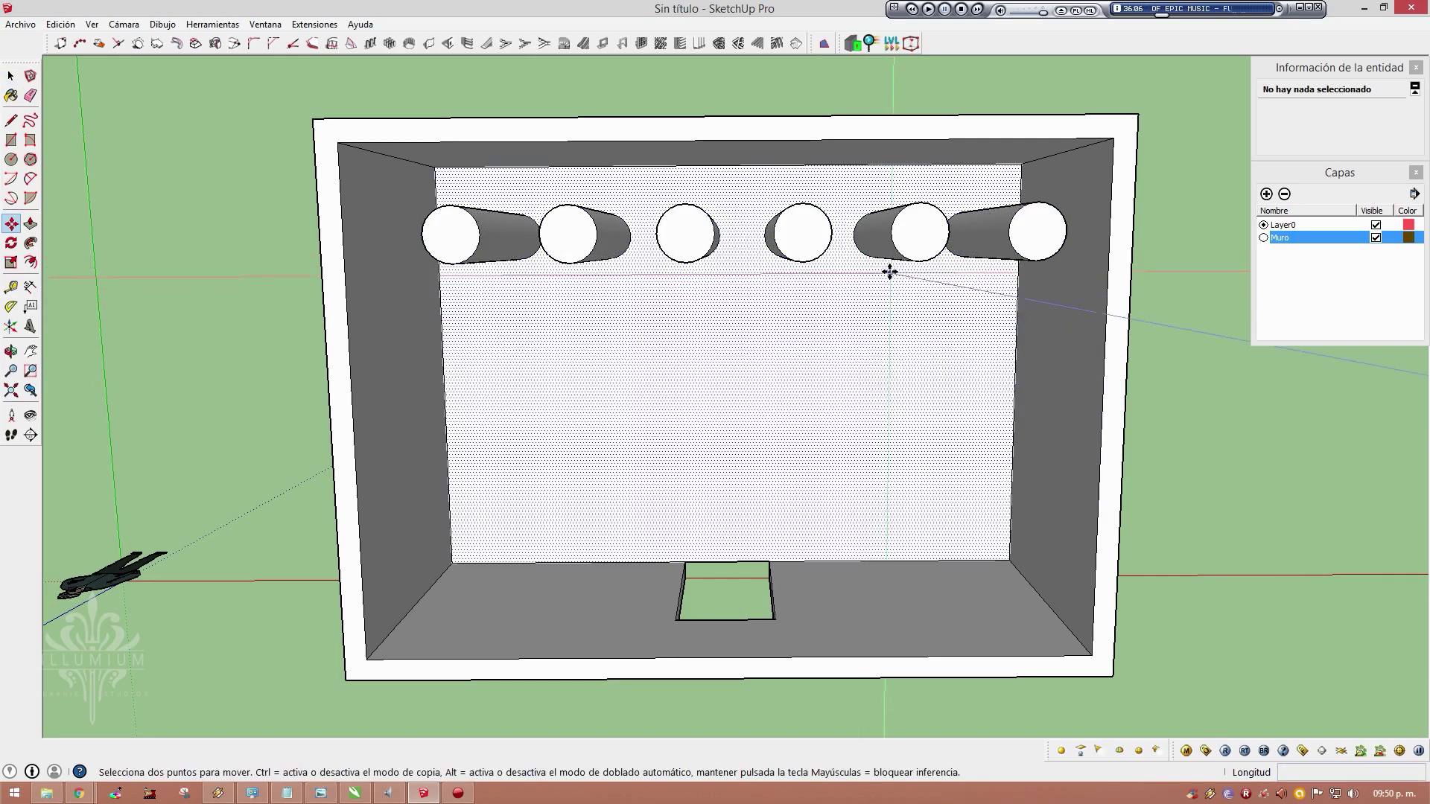
key(space)
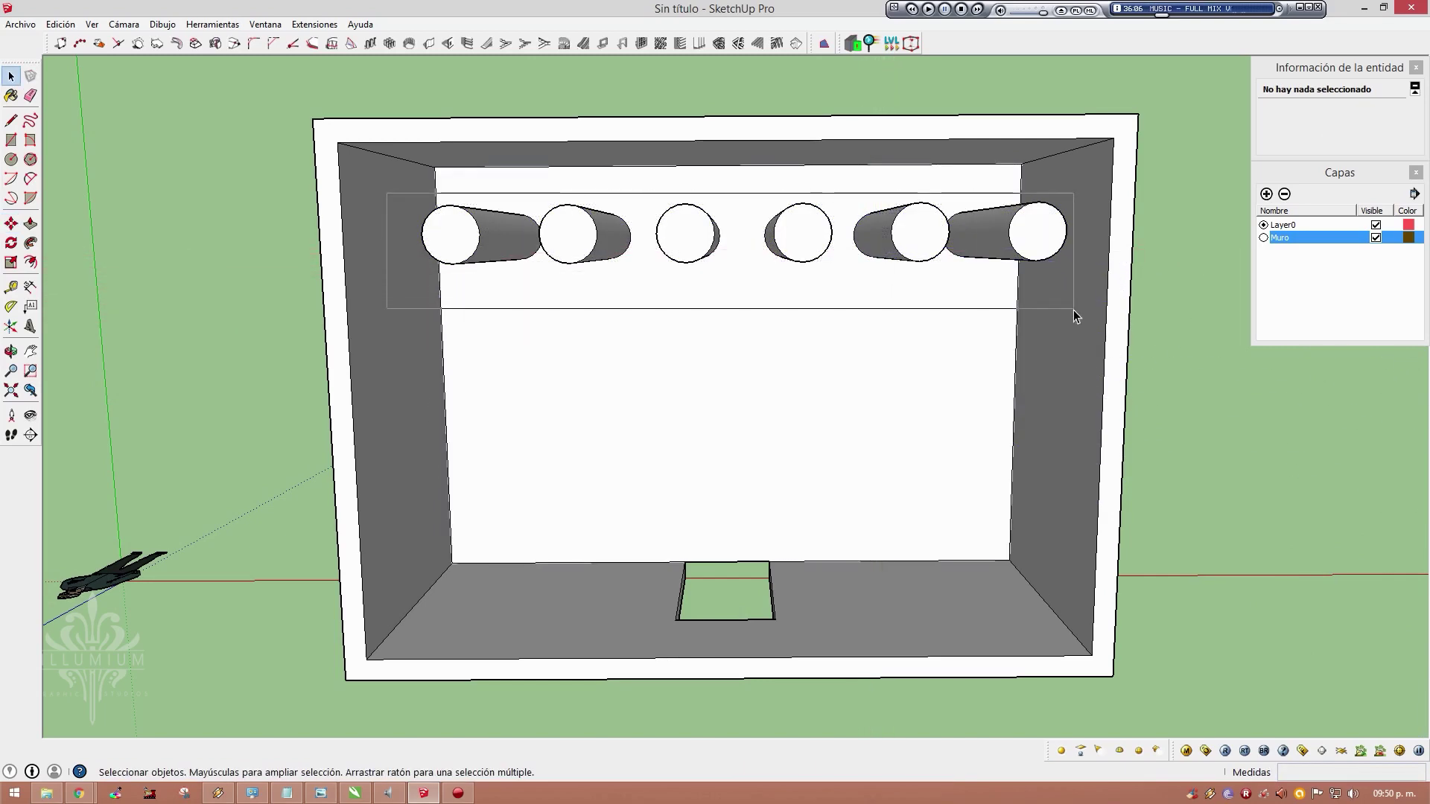
Copy the row of pillars downward and repeat it three times into four rows
drag(578, 252, 1080, 320)
key(m)
key(ctrl)
click(859, 247)
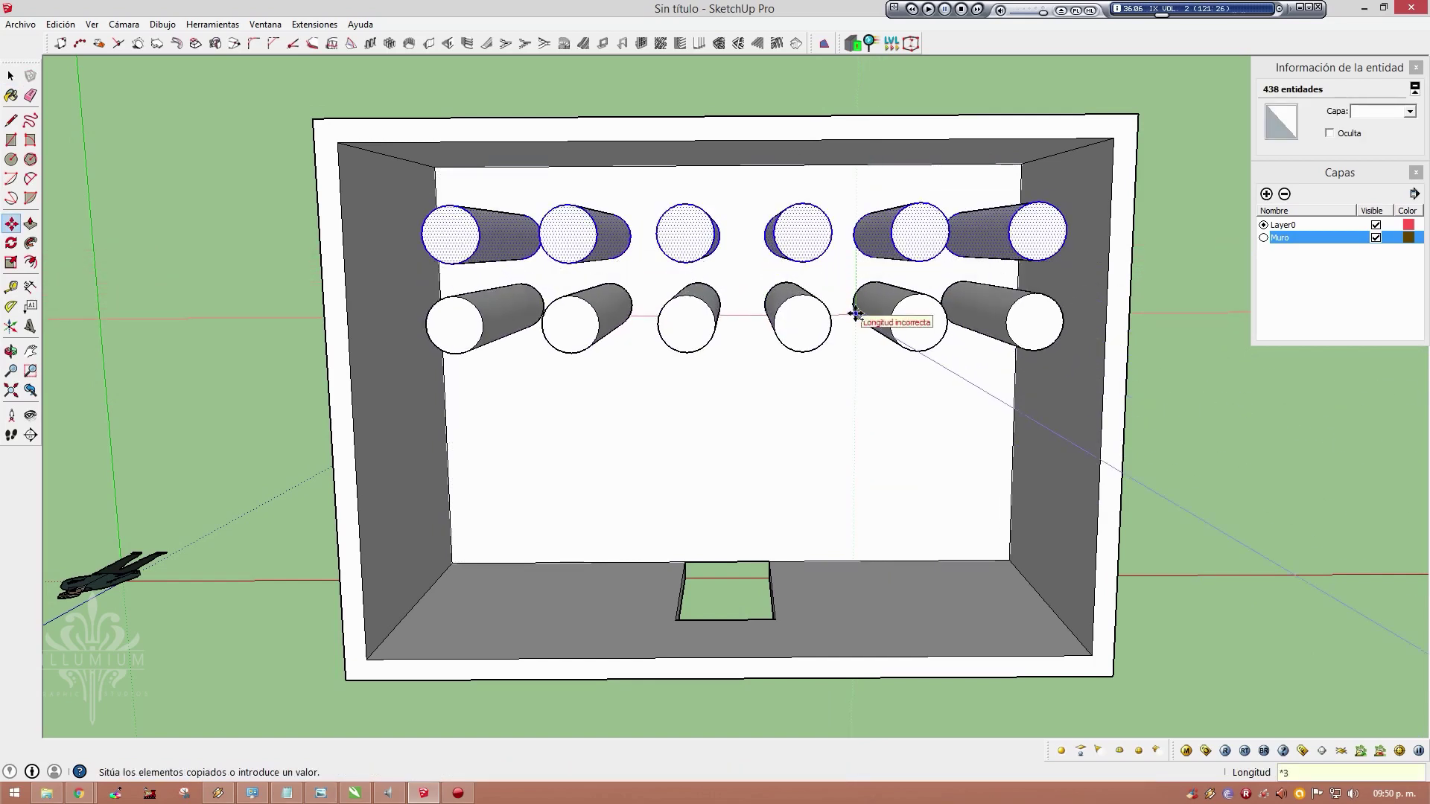
click(856, 304)
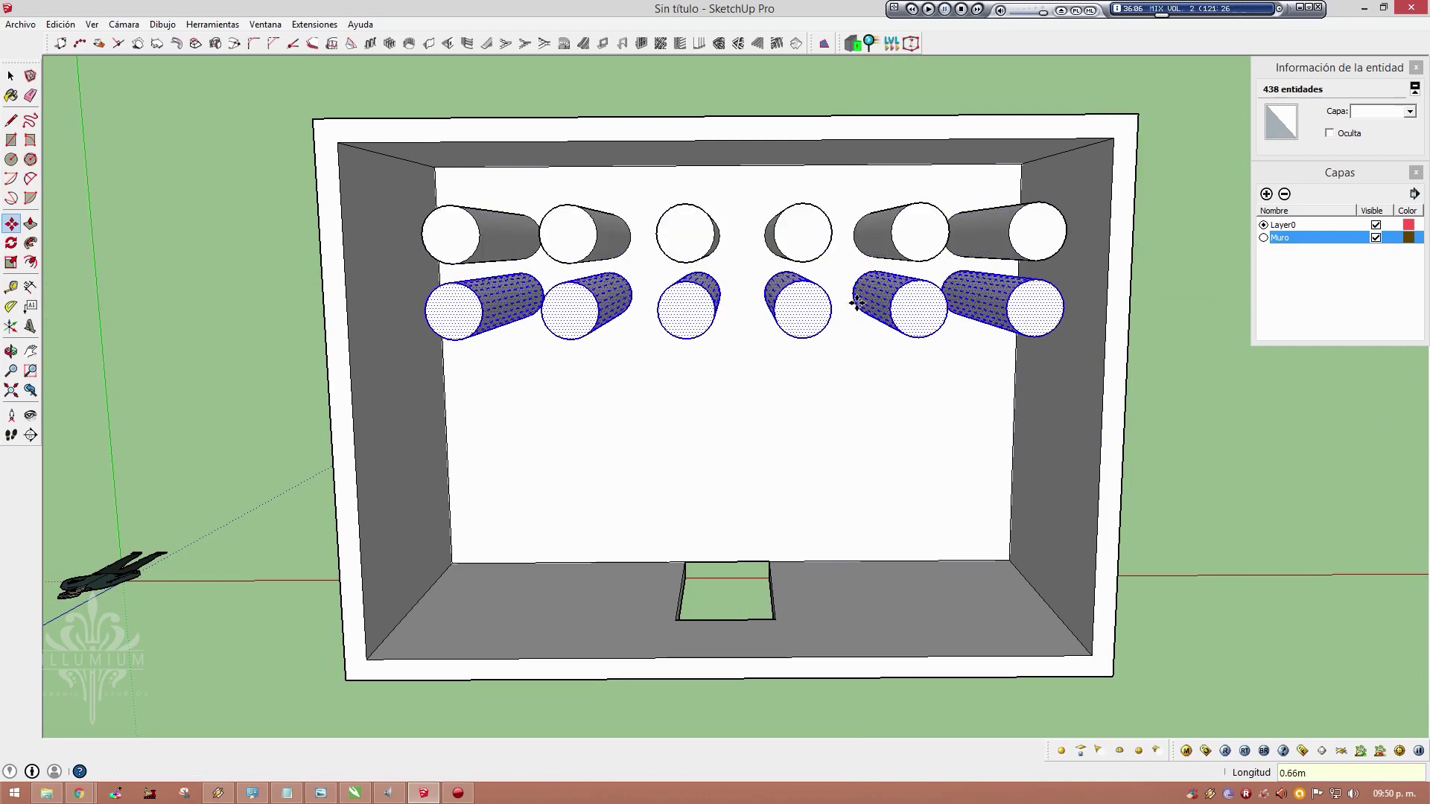
key(Return)
Apply the repeated copies, clear the selection and orbit over the pillar grid
key(o)
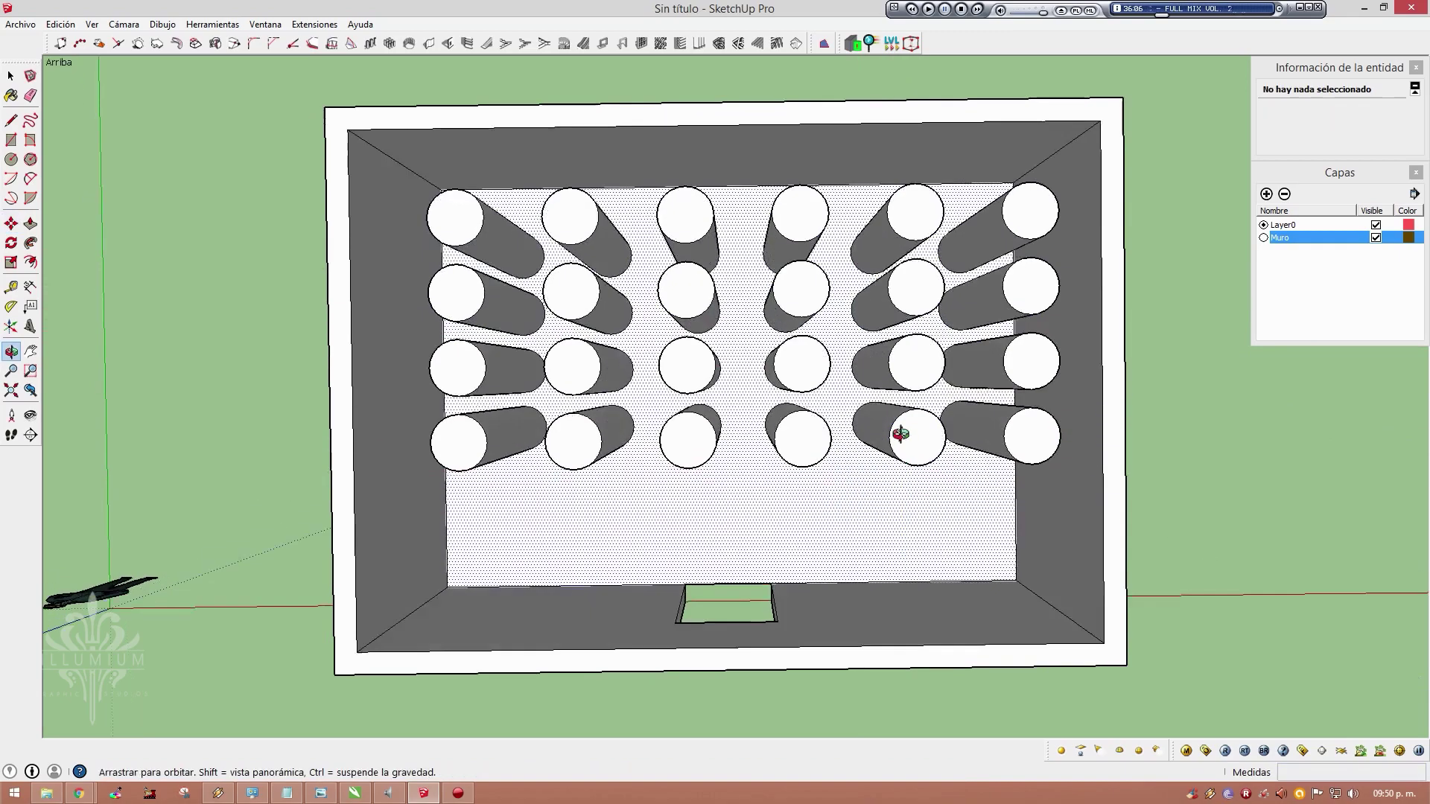
drag(868, 159, 887, 407)
middle_drag(886, 407, 894, 387)
key(space)
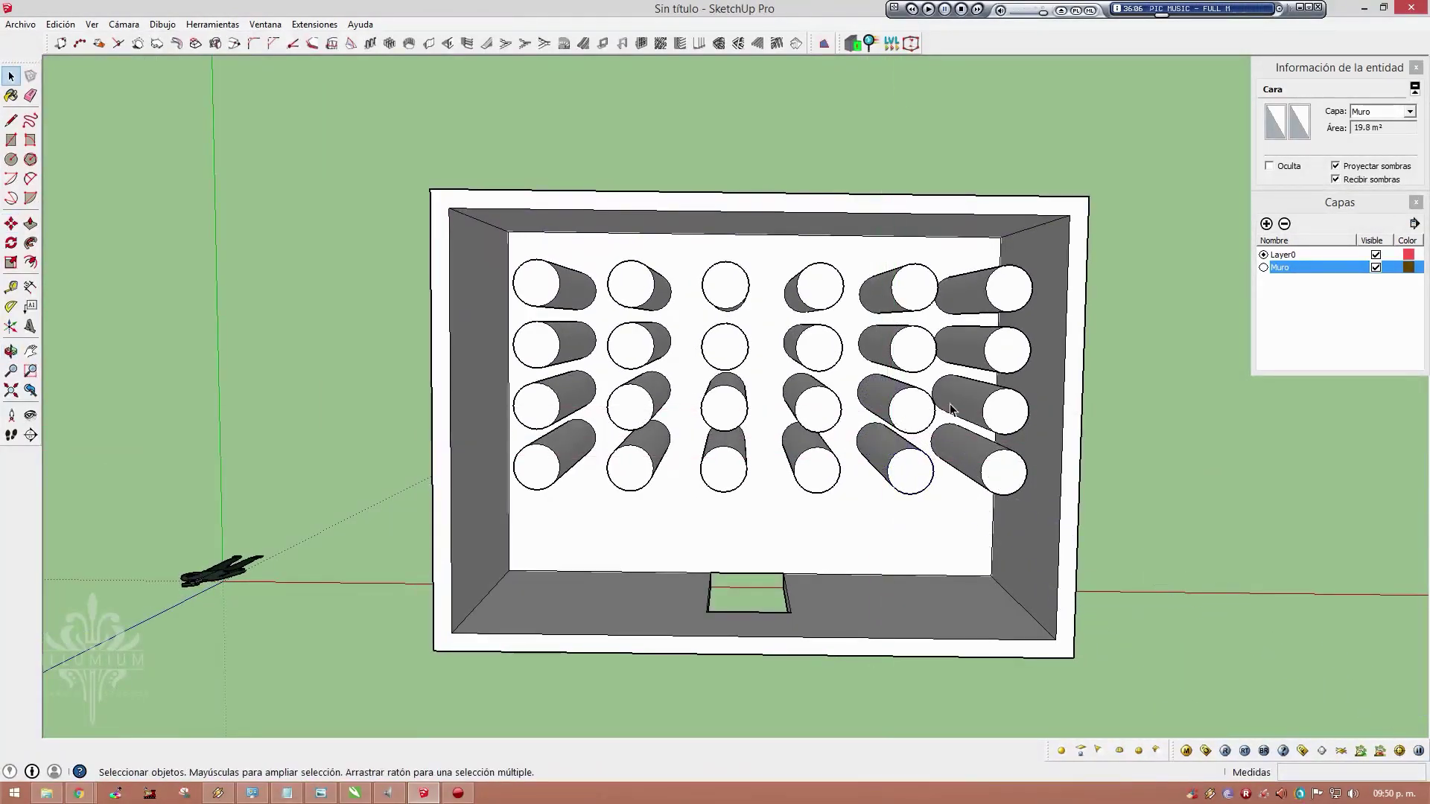
click(1115, 412)
middle_drag(732, 444, 737, 425)
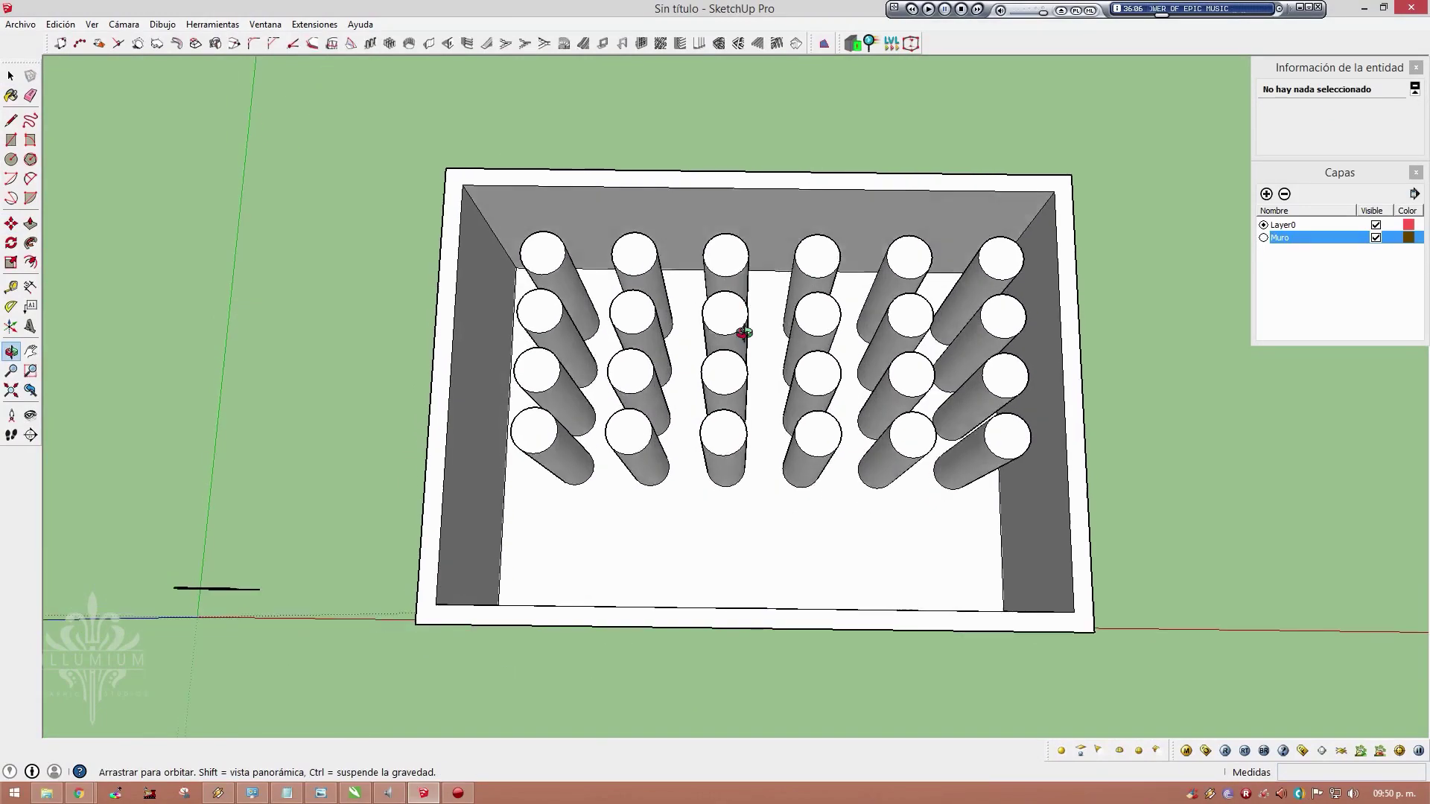
mouse_move(828, 470)
middle_down()
mouse_move(761, 320)
mouse_move(741, 415)
mouse_move(750, 122)
mouse_move(320, 211)
middle_up()
scroll(792, 357, up, 5)
scroll(753, 418, up, 5)
scroll(892, 389, down, 5)
scroll(865, 323, down, 3)
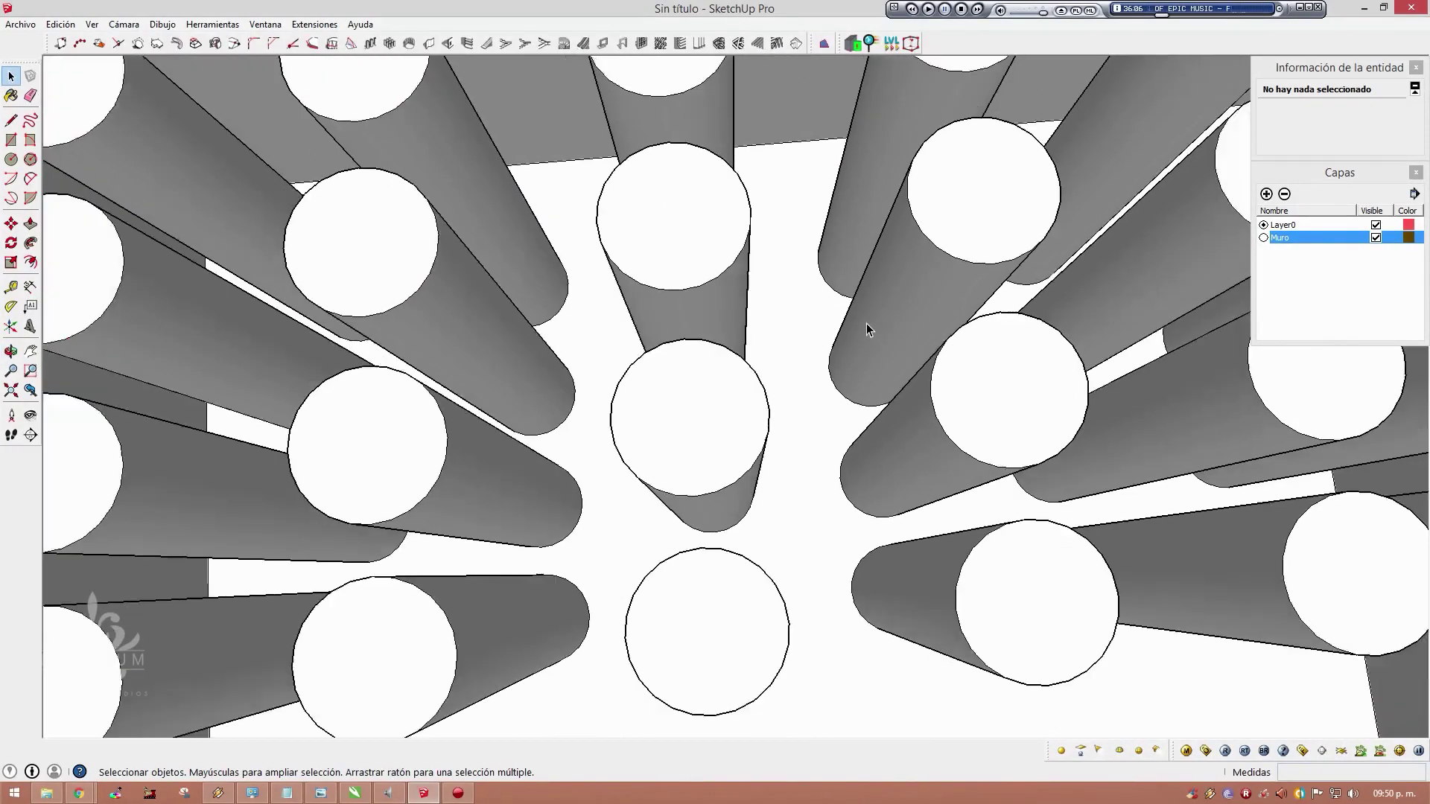
scroll(805, 273, down, 2)
From a top view, select all 24 pillars without the wall edge and add a new layer
scroll(804, 272, down, 5)
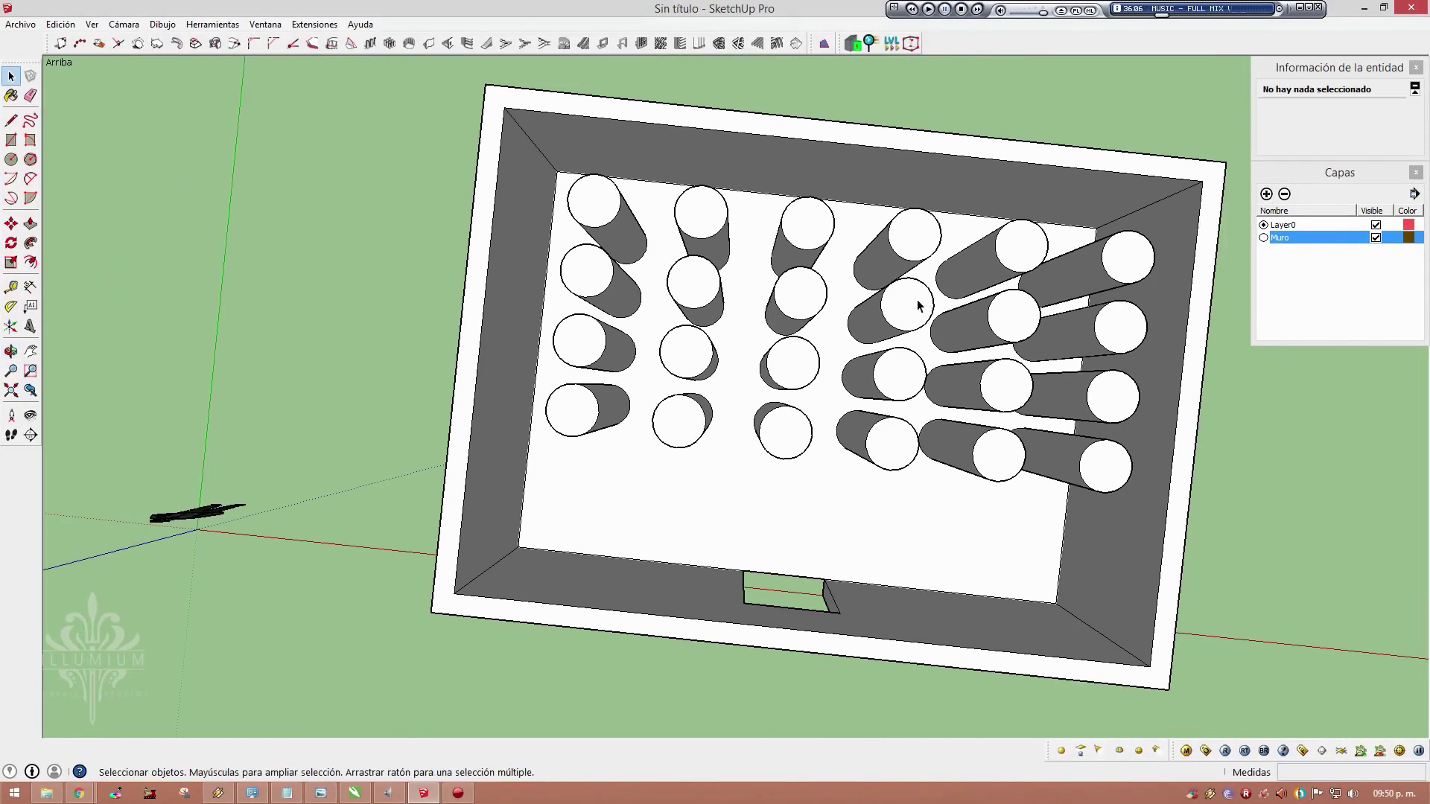
mouse_move(917, 300)
shift+middle_down()
mouse_move(739, 272)
mouse_move(880, 267)
shift+middle_up()
key(F2)
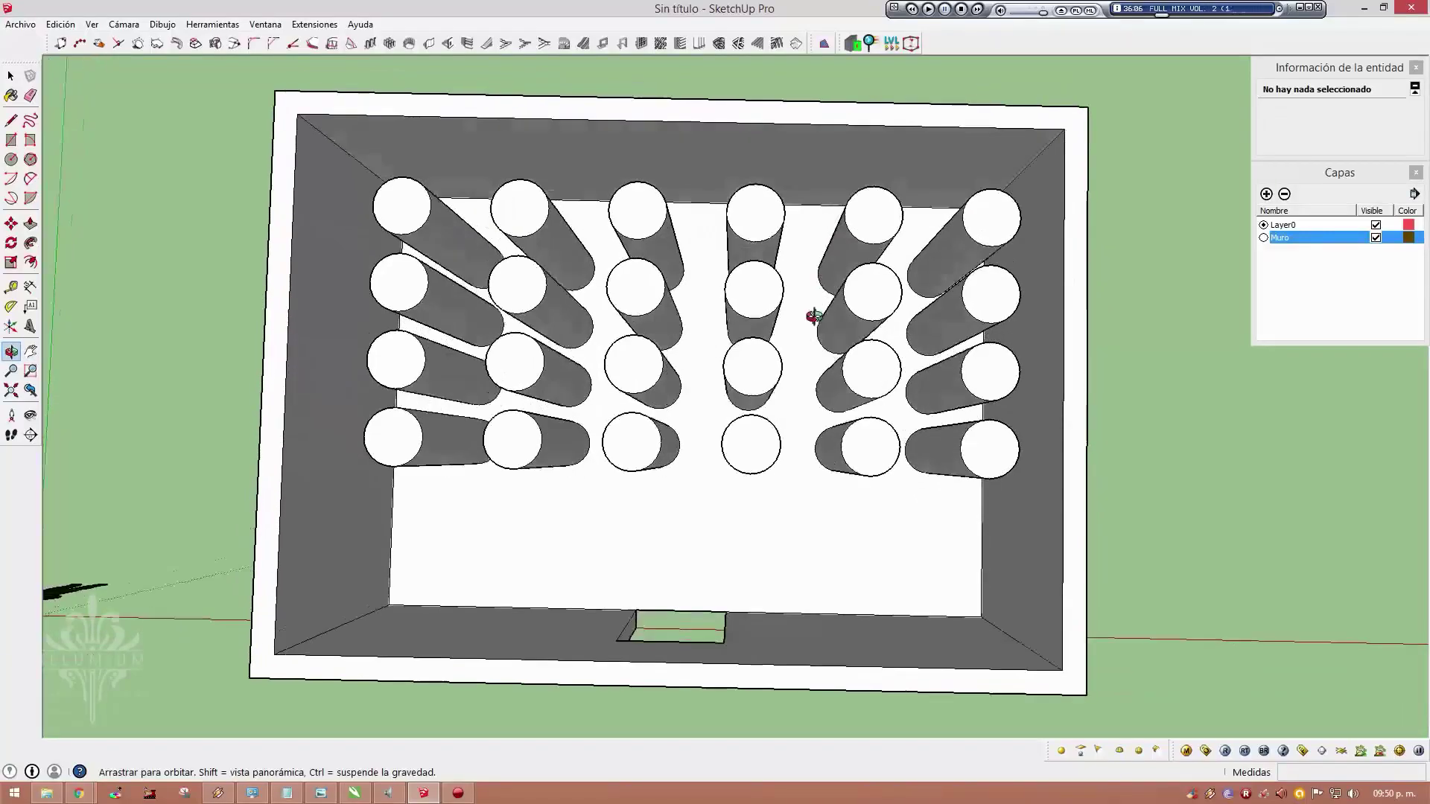
key(space)
drag(269, 143, 993, 520)
mouse_move(992, 520)
middle_down()
mouse_move(747, 370)
mouse_move(819, 170)
middle_up()
key(F2)
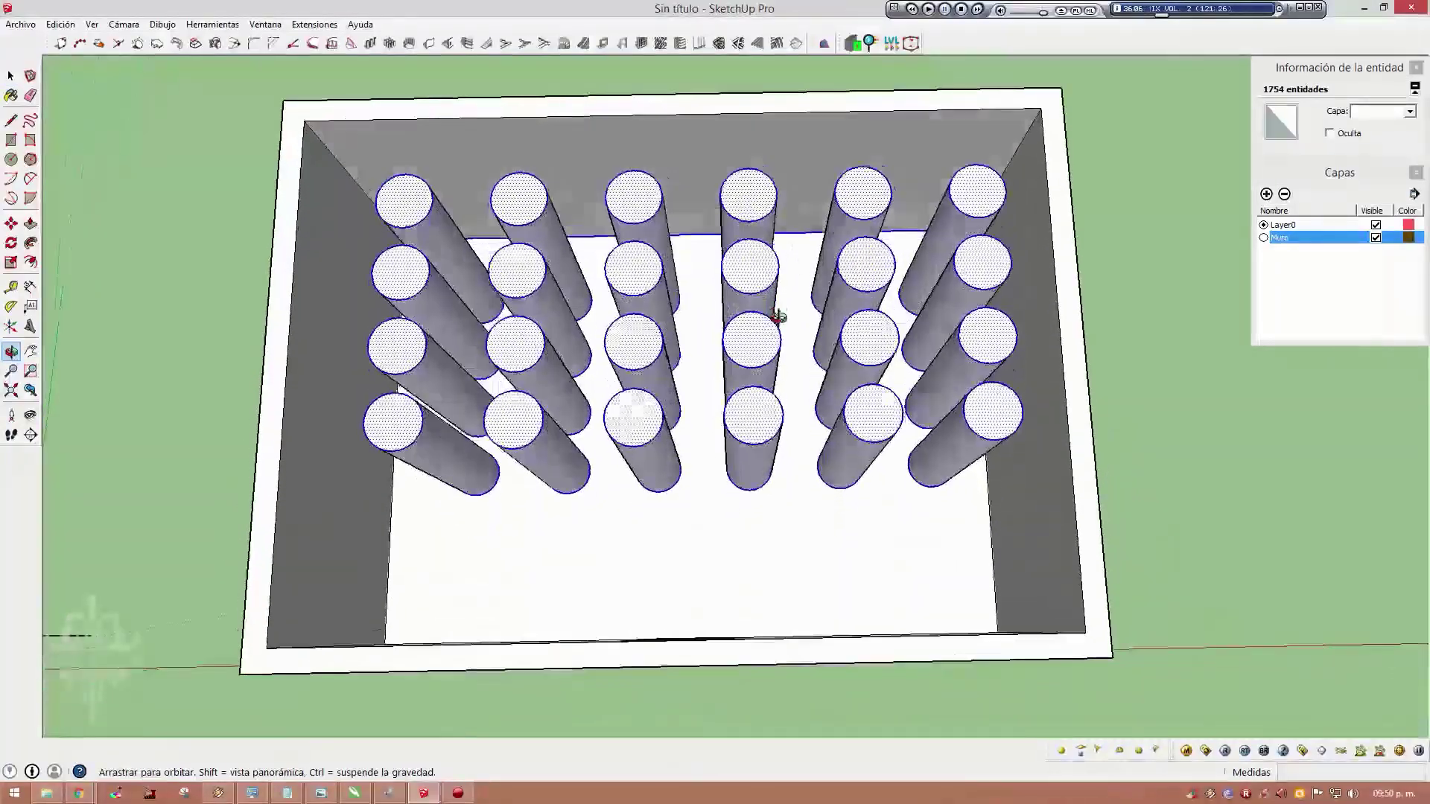
key(space)
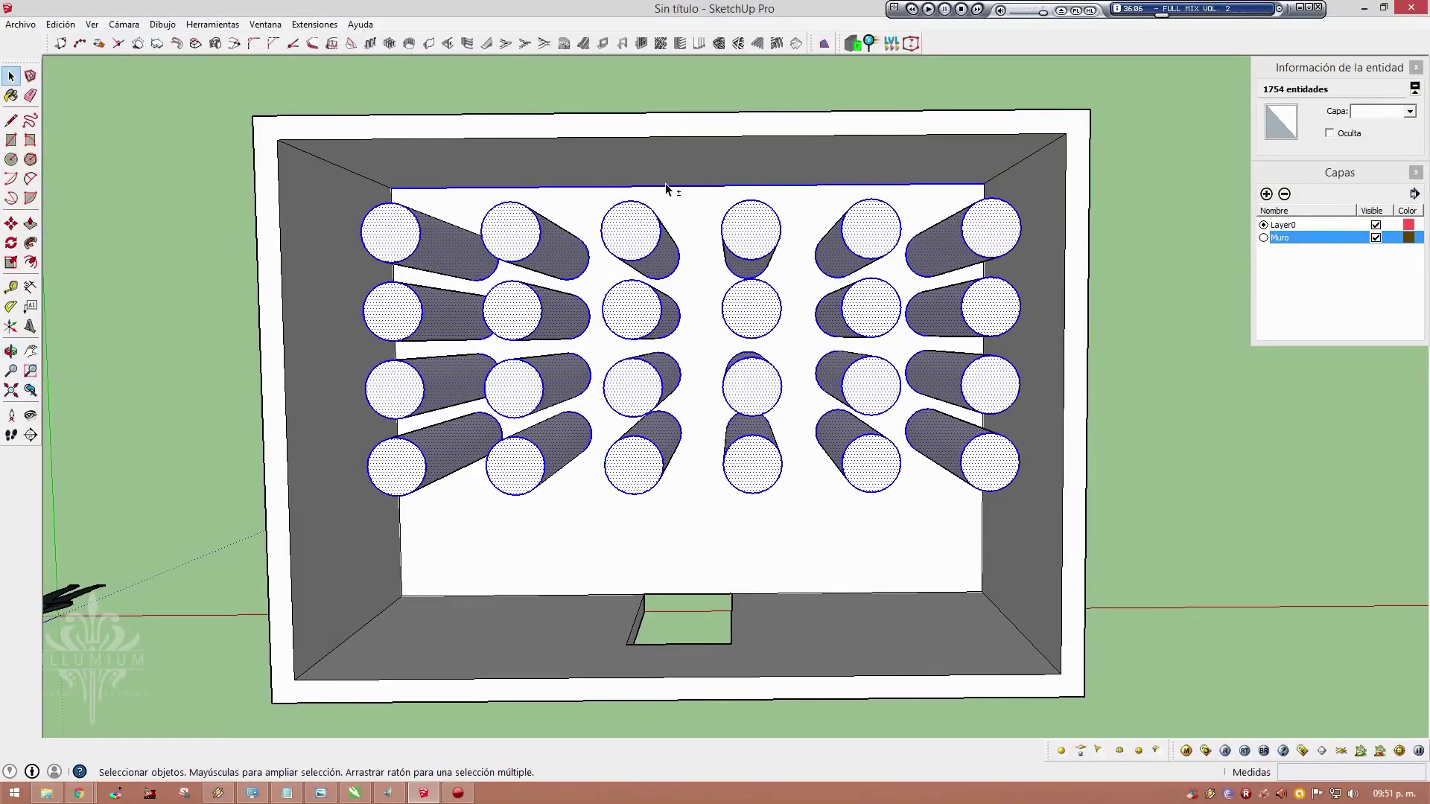
shift+click(668, 186)
mouse_move(669, 199)
middle_down()
mouse_move(734, 376)
mouse_move(308, 156)
mouse_move(846, 399)
mouse_move(923, 543)
mouse_move(906, 616)
mouse_move(919, 519)
middle_up()
click(1266, 194)
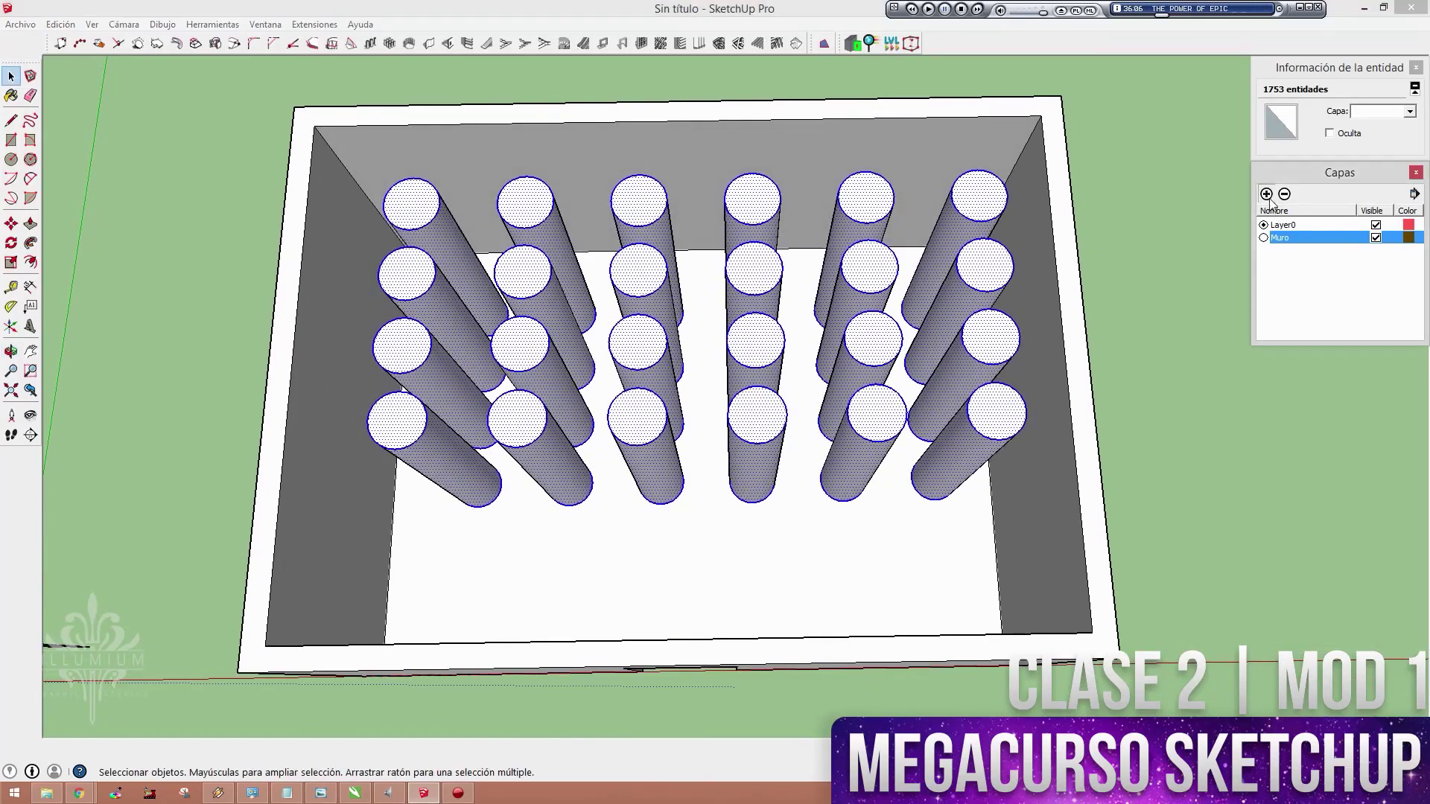
text(Muros)
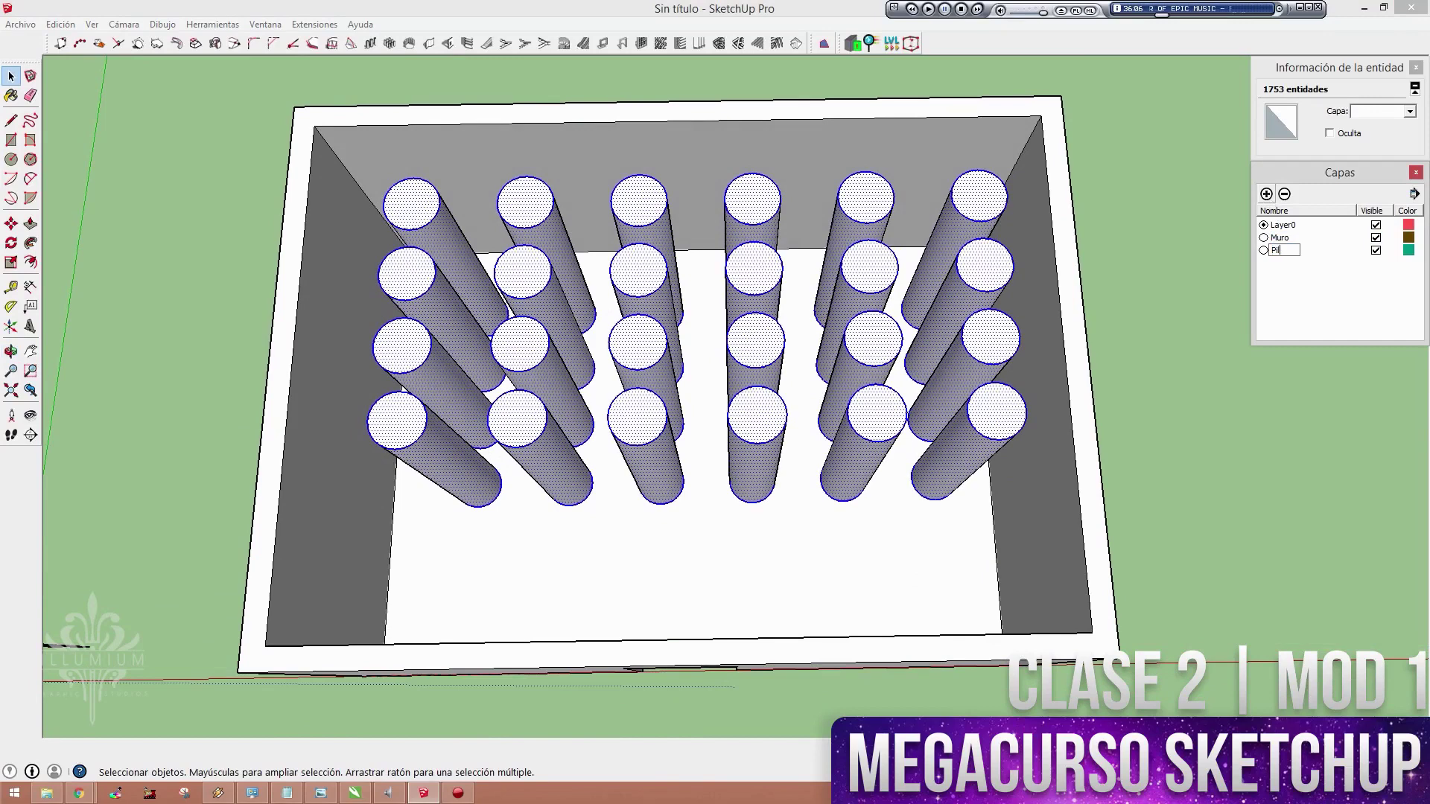
text(ares)
Name the new layer Pilares and assign the 24 selected pillars to it via Entity Info
key(Return)
right_click(981, 268)
click(1002, 275)
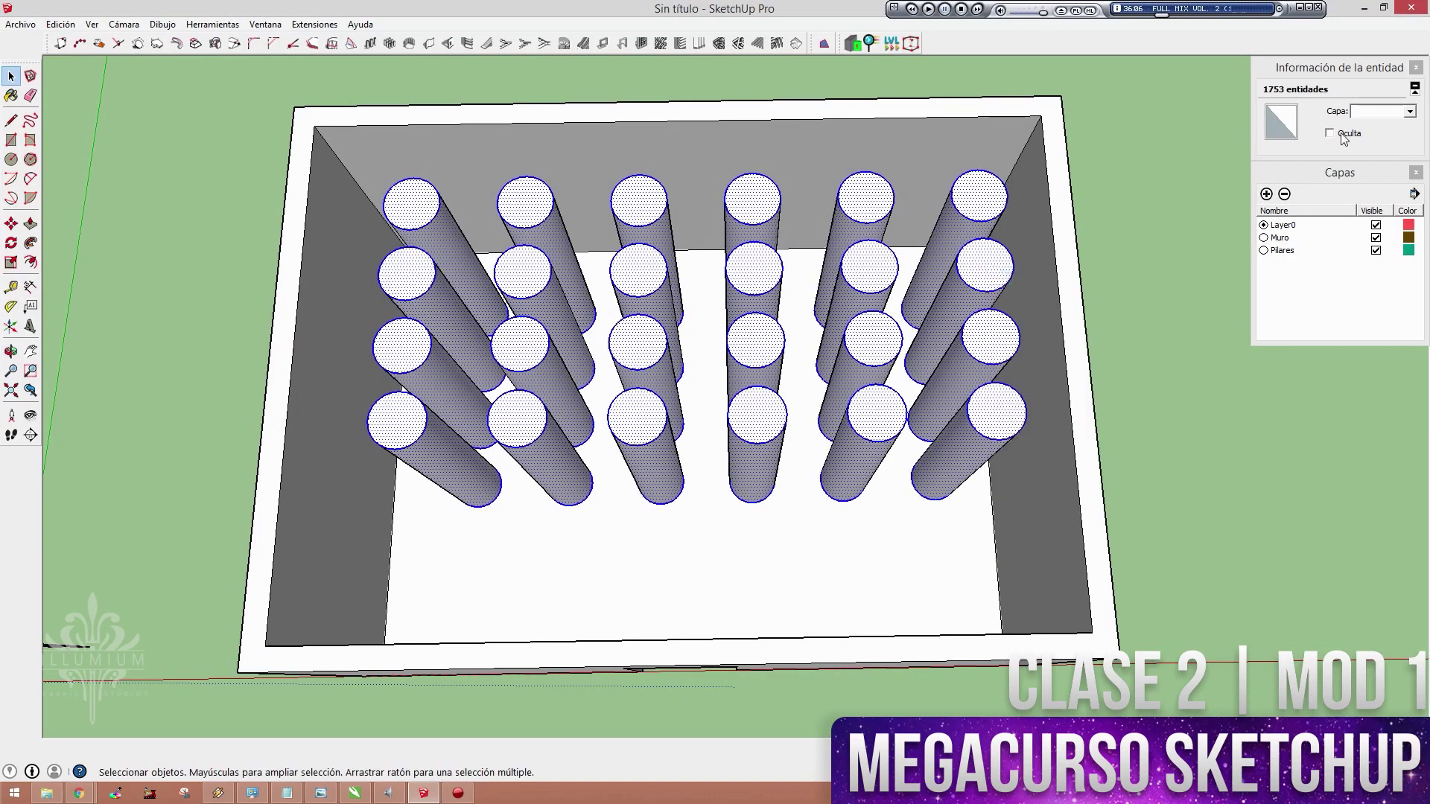
click(1410, 112)
click(1386, 145)
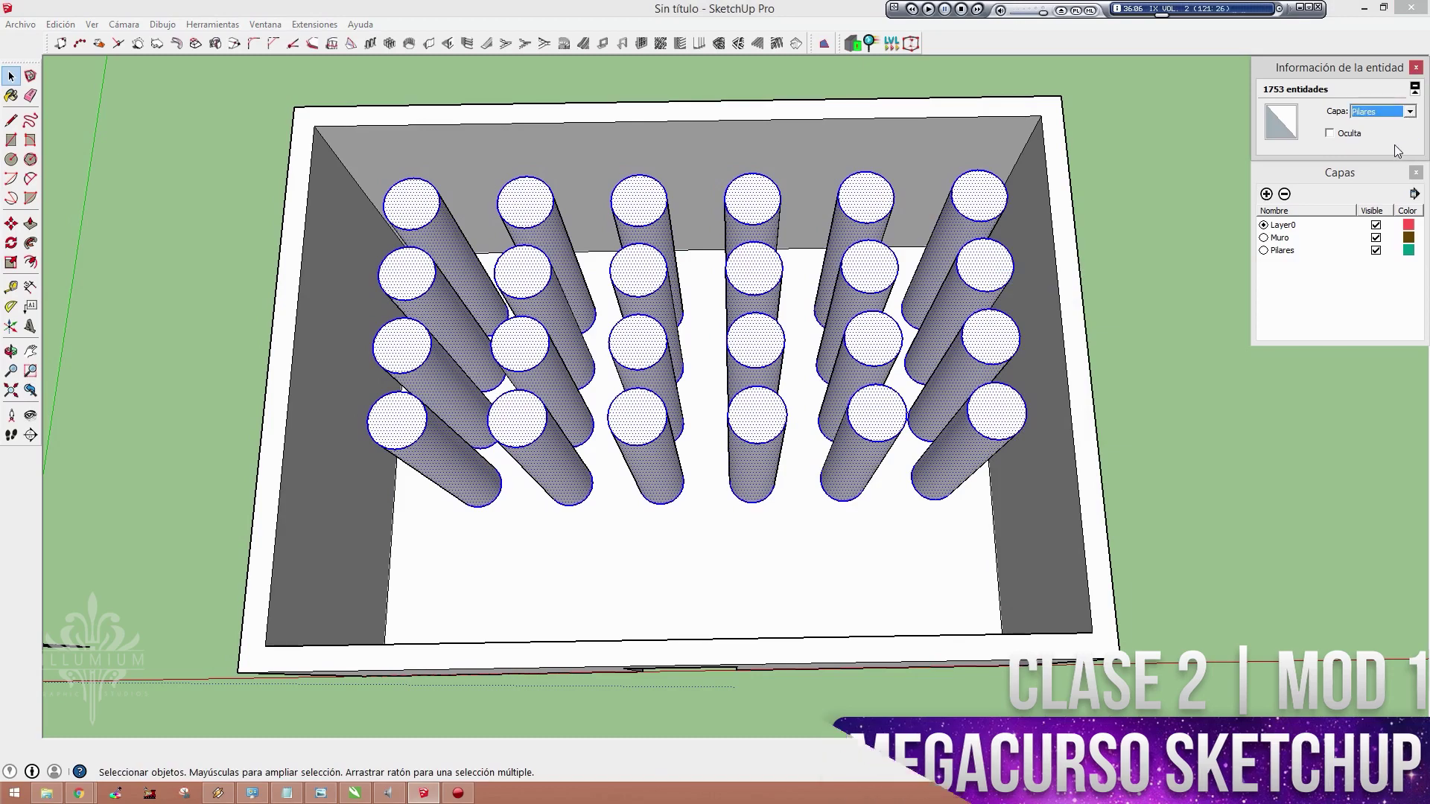
click(1156, 268)
mouse_move(1156, 269)
middle_down()
mouse_move(642, 227)
mouse_move(683, 393)
mouse_move(623, 149)
mouse_move(795, 395)
mouse_move(803, 371)
middle_up()
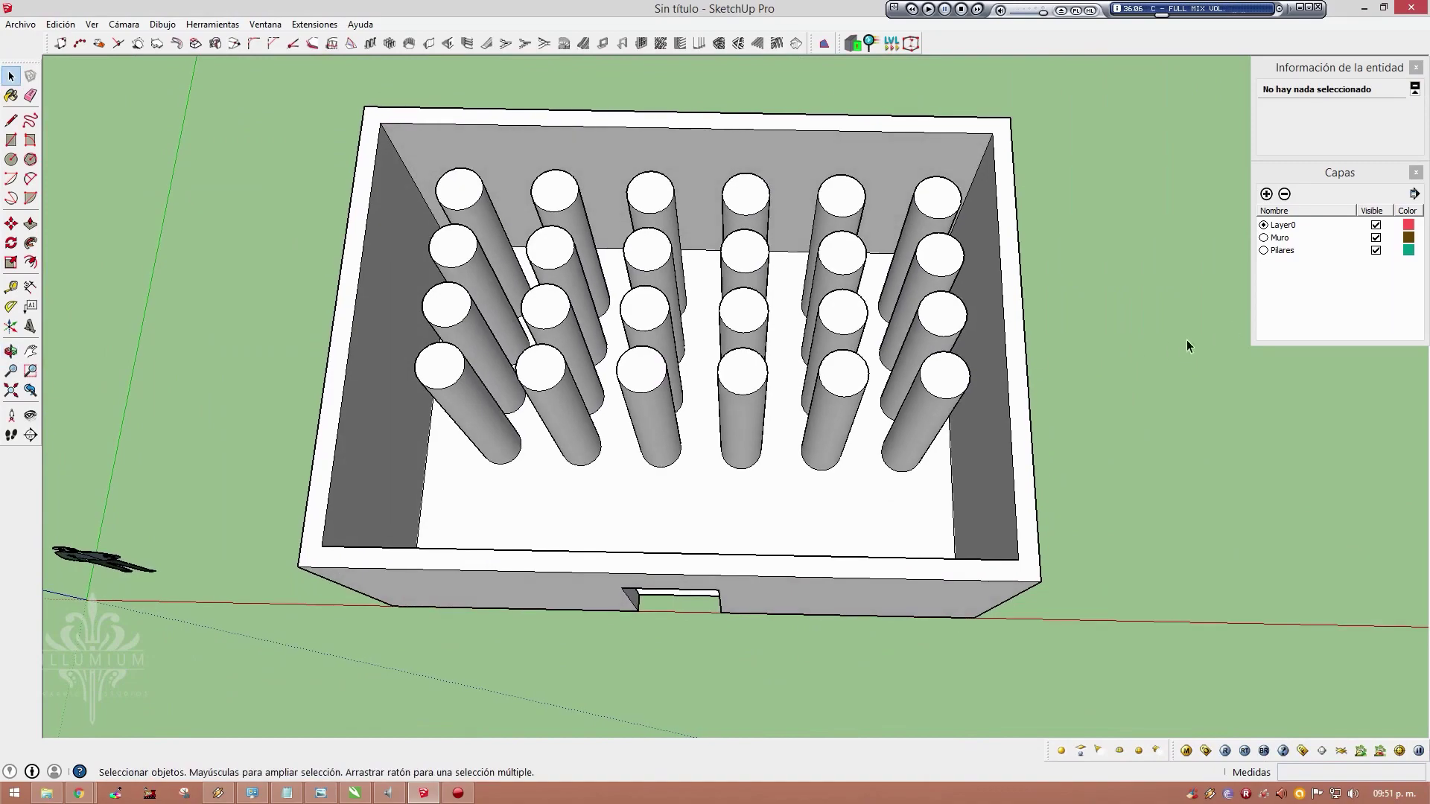
click(1376, 250)
mouse_move(683, 358)
middle_down()
mouse_move(332, 313)
mouse_move(788, 387)
mouse_move(857, 373)
mouse_move(790, 365)
middle_up()
scroll(790, 365, up, 5)
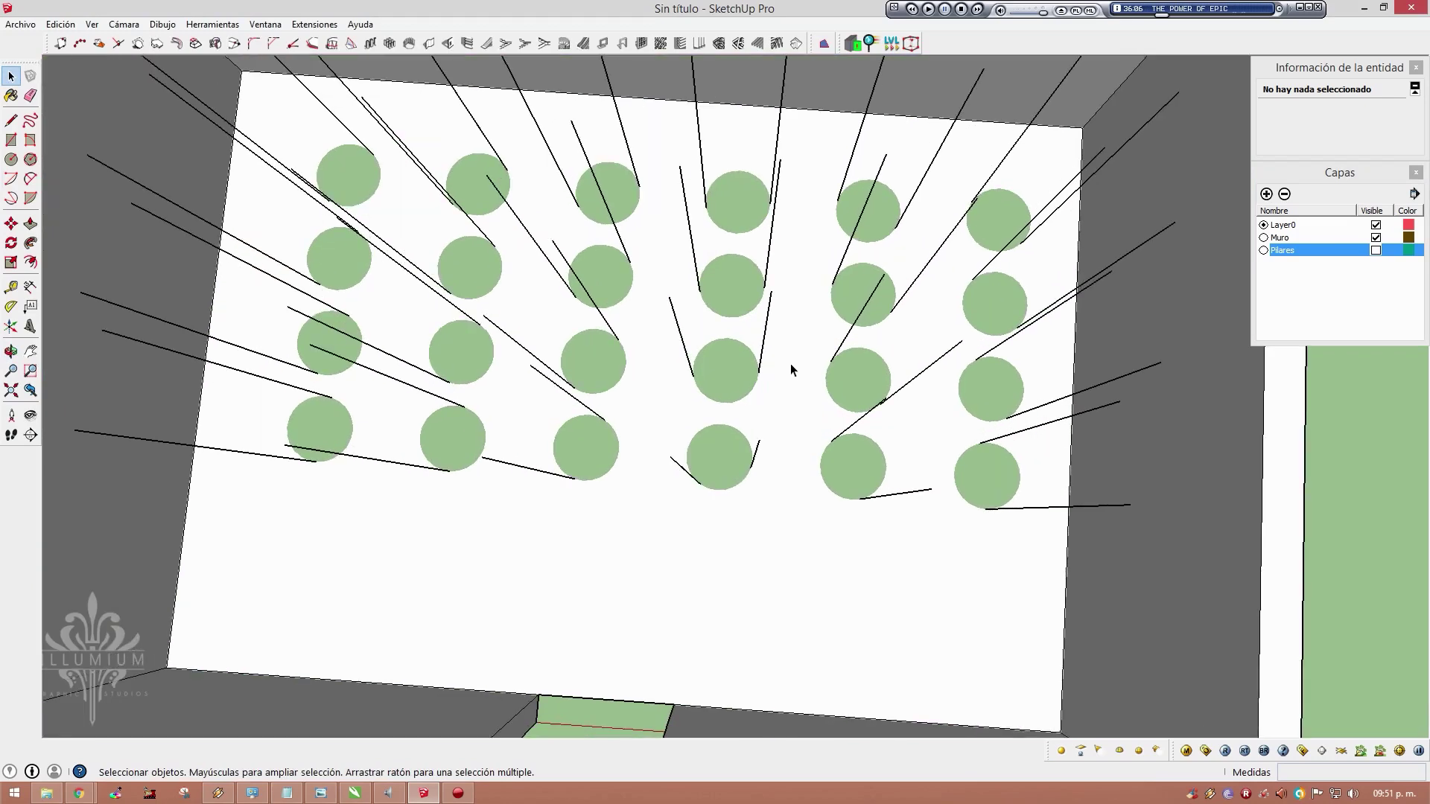
scroll(774, 354, up, 2)
click(763, 351)
scroll(775, 372, down, 3)
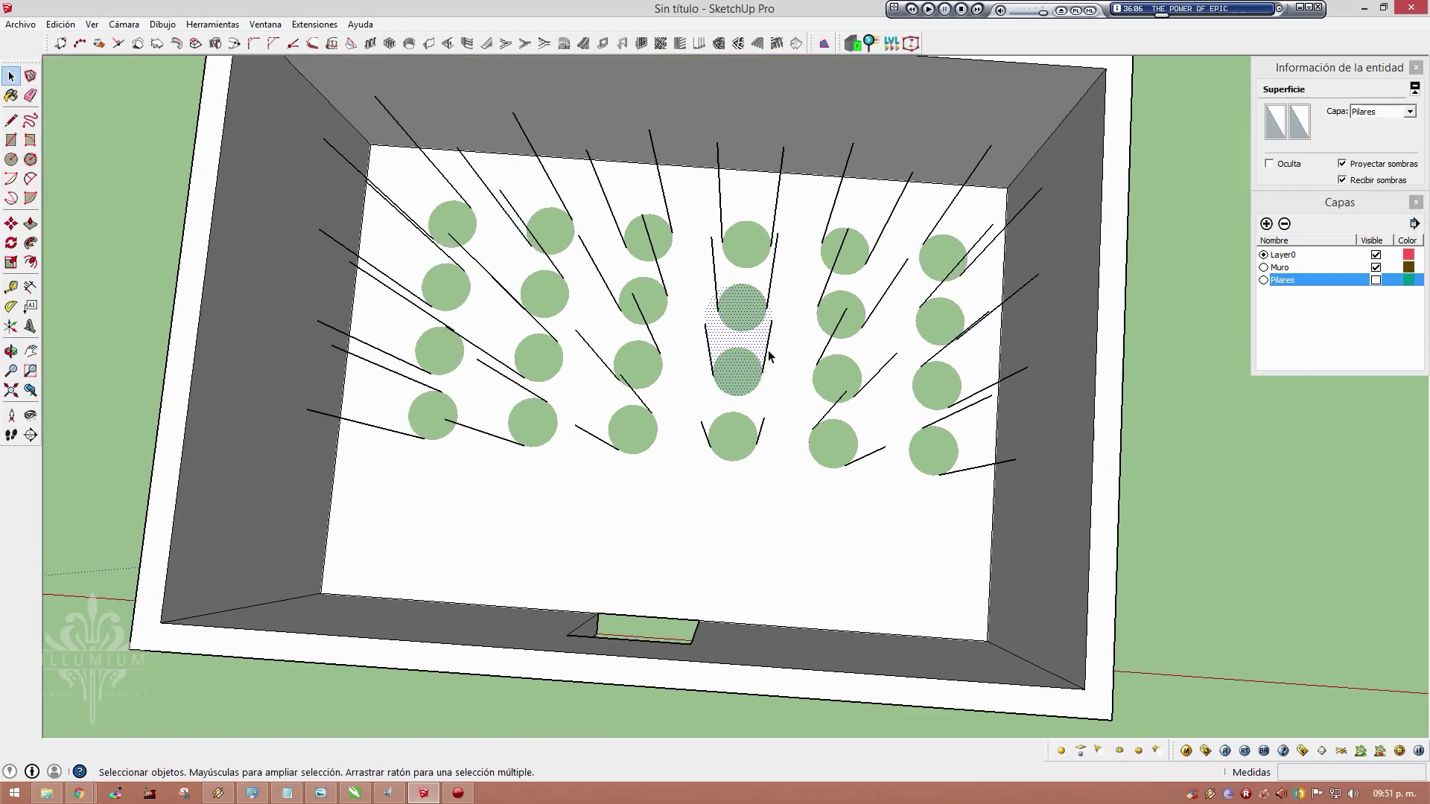
double_click(767, 356)
scroll(749, 387, down, 3)
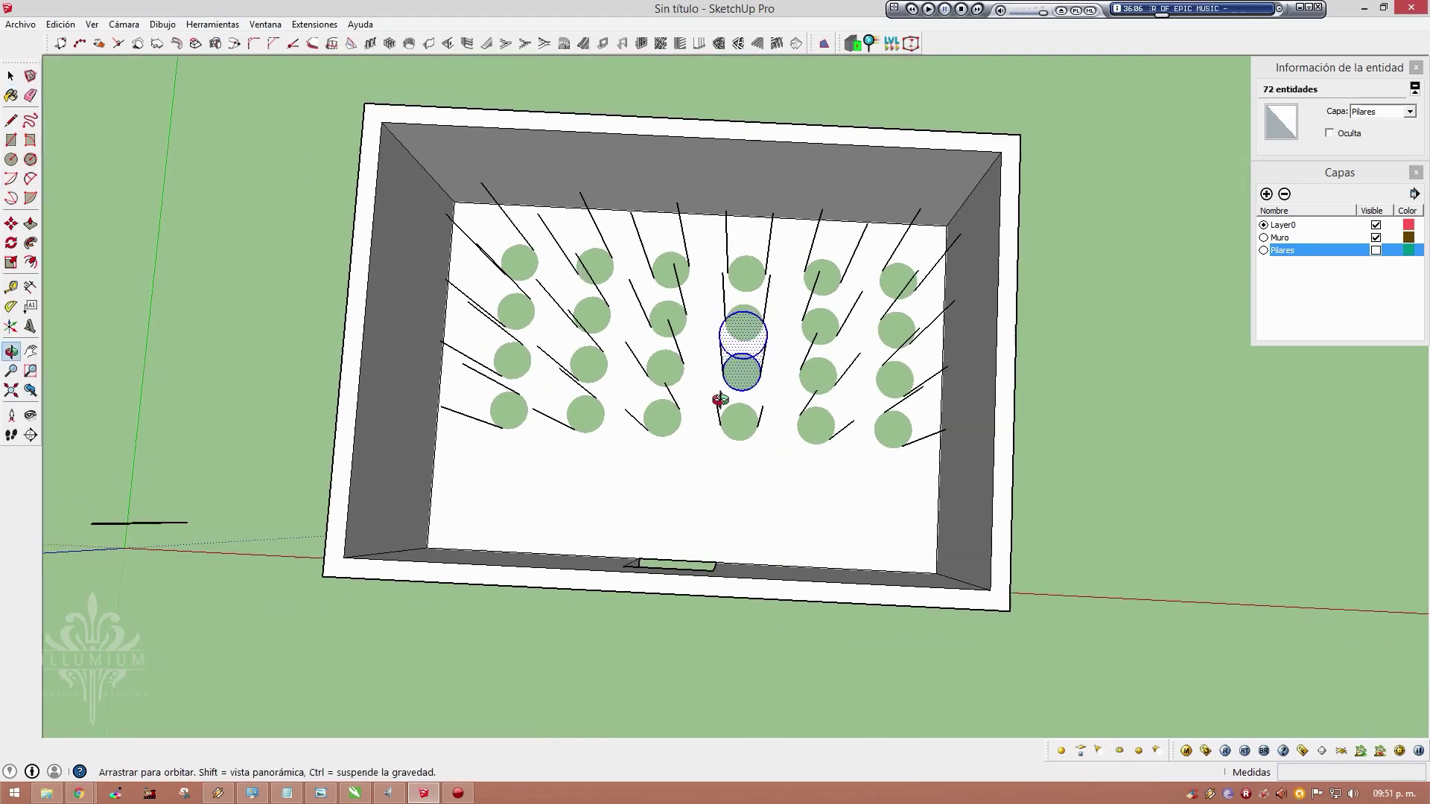
mouse_move(749, 387)
middle_down()
mouse_move(718, 154)
mouse_move(767, 365)
middle_up()
scroll(715, 380, up, 5)
scroll(897, 429, up, 4)
mouse_move(897, 429)
middle_down()
mouse_move(661, 239)
mouse_move(823, 286)
middle_up()
scroll(790, 290, down, 5)
click(839, 350)
scroll(879, 305, up, 4)
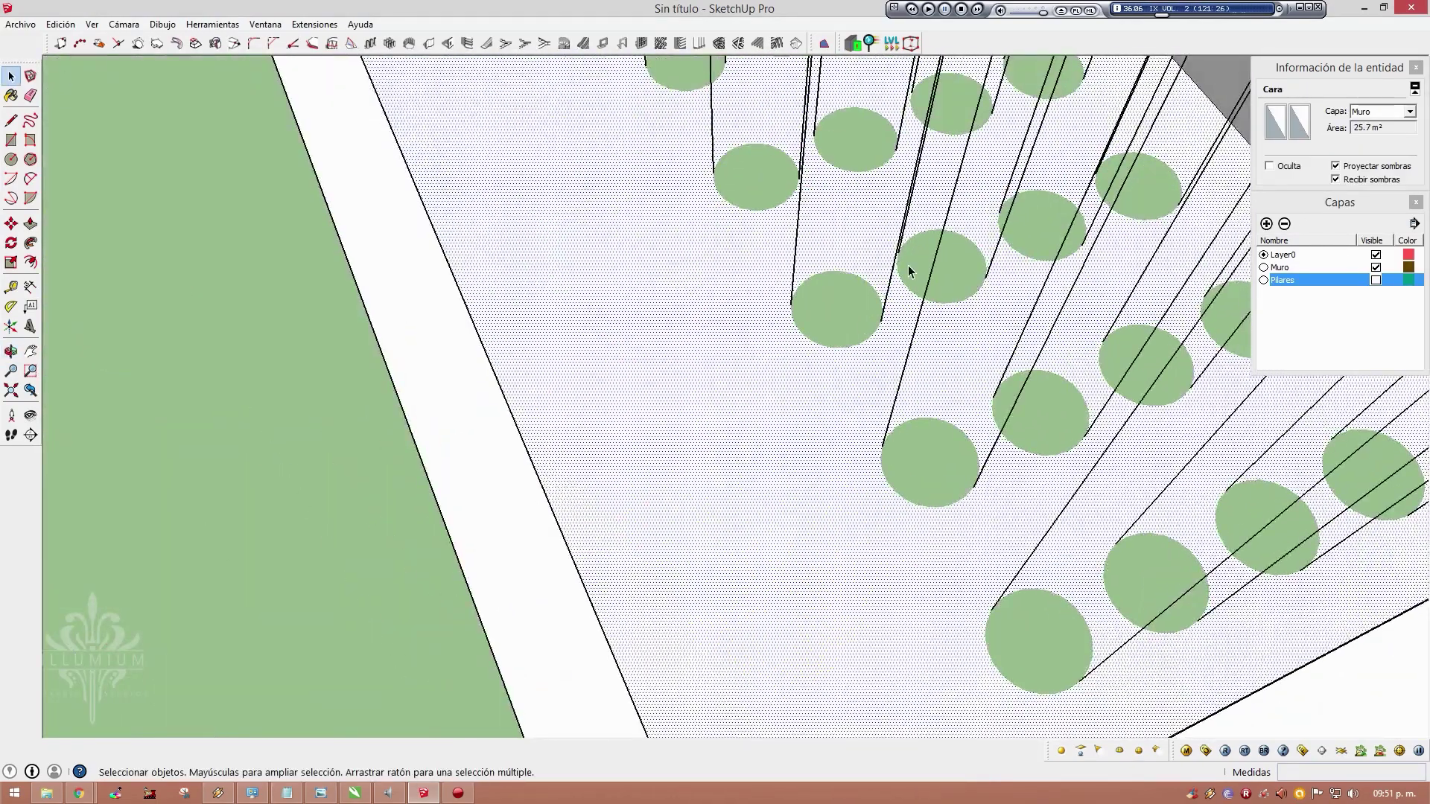
scroll(968, 231, up, 3)
mouse_move(1003, 204)
middle_down()
mouse_move(175, 102)
mouse_move(1200, 590)
middle_up()
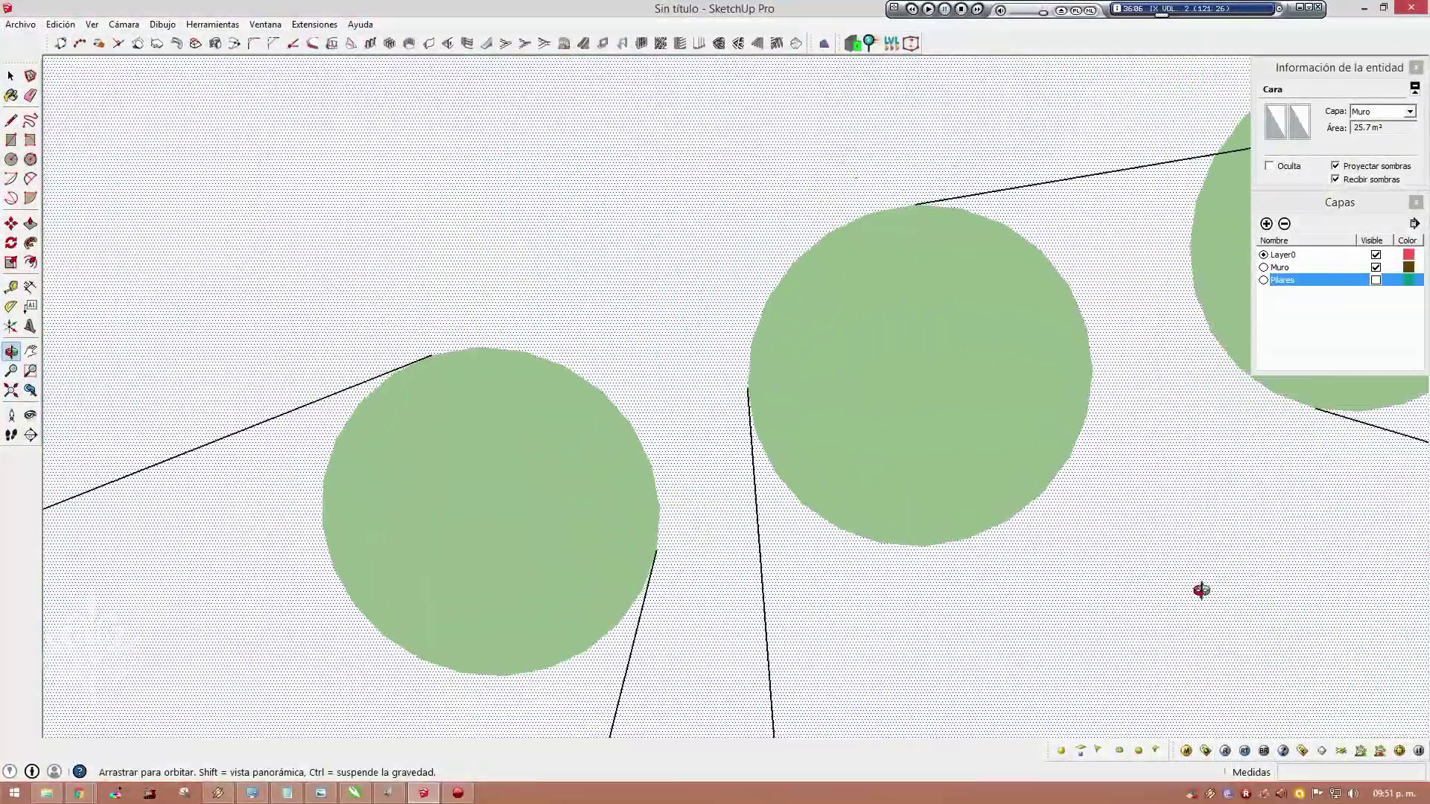
scroll(794, 368, up, 2)
scroll(794, 368, down, 2)
scroll(740, 319, down, 3)
scroll(700, 329, down, 3)
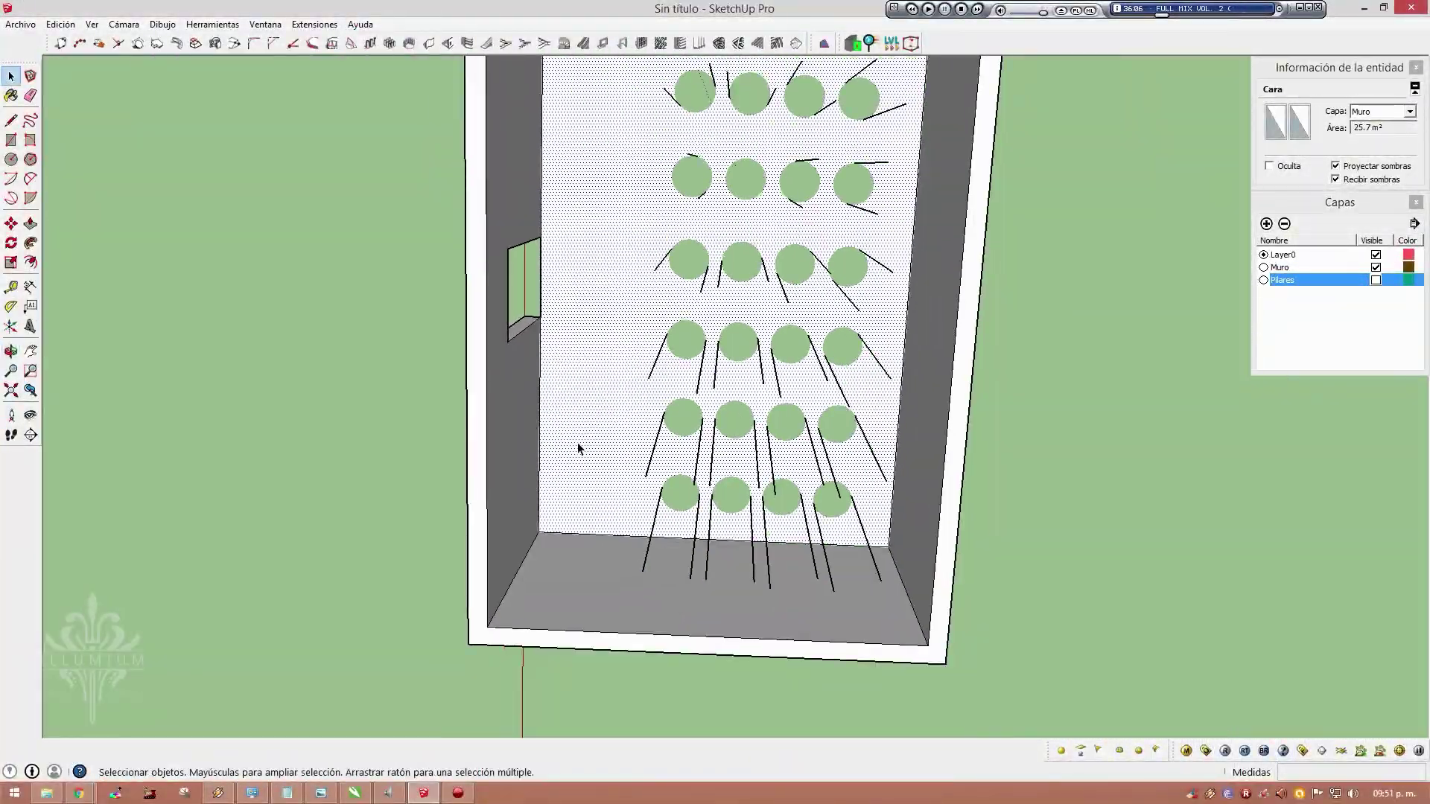
mouse_move(578, 442)
middle_down()
mouse_move(1252, 421)
mouse_move(22, 319)
mouse_move(45, 437)
mouse_move(405, 529)
mouse_move(411, 609)
middle_up()
key(space)
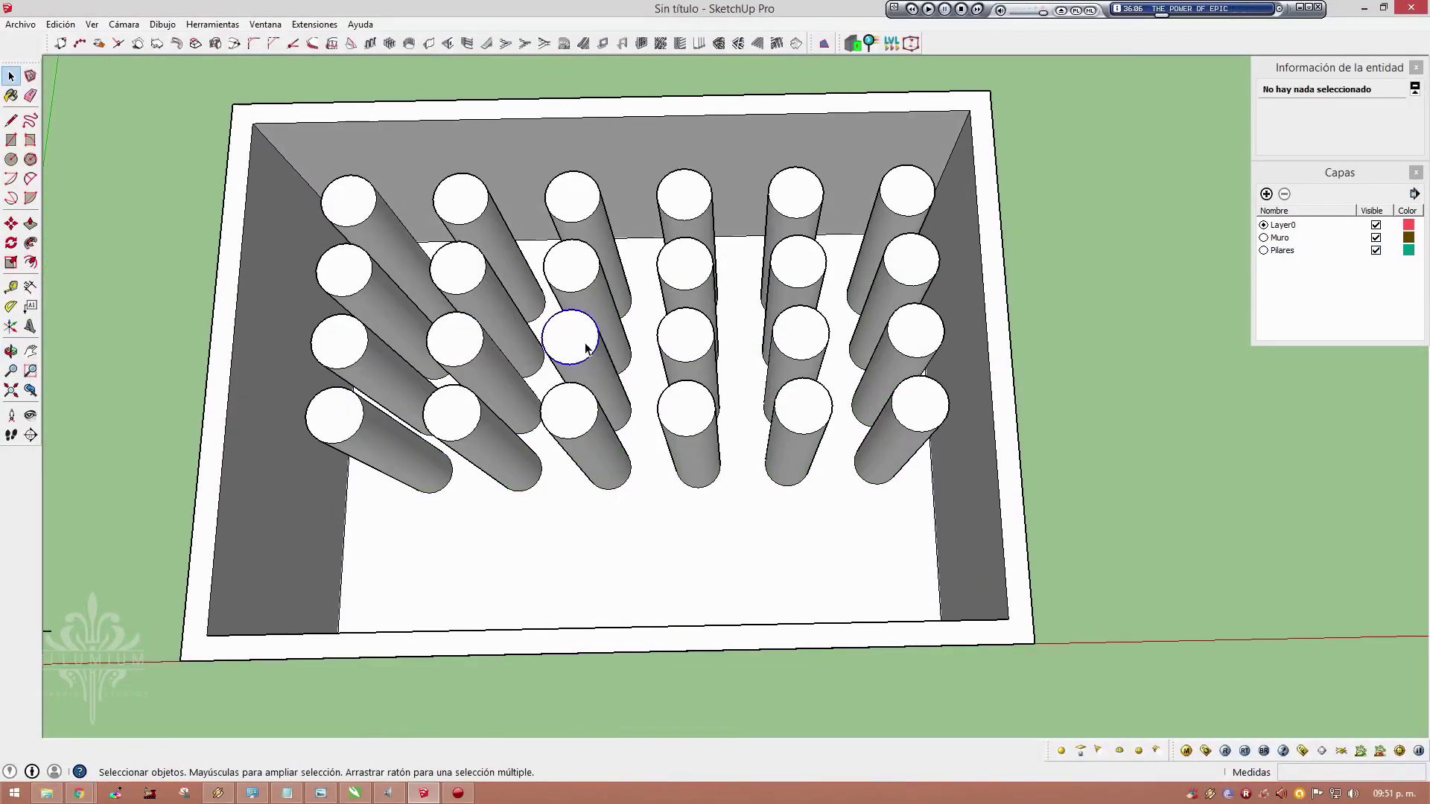
Window-select all the pillars from a steep overhead view
scroll(573, 335, up, 2)
click(582, 335)
scroll(583, 339, down, 3)
scroll(582, 339, down, 2)
middle_drag(494, 226, 376, 268)
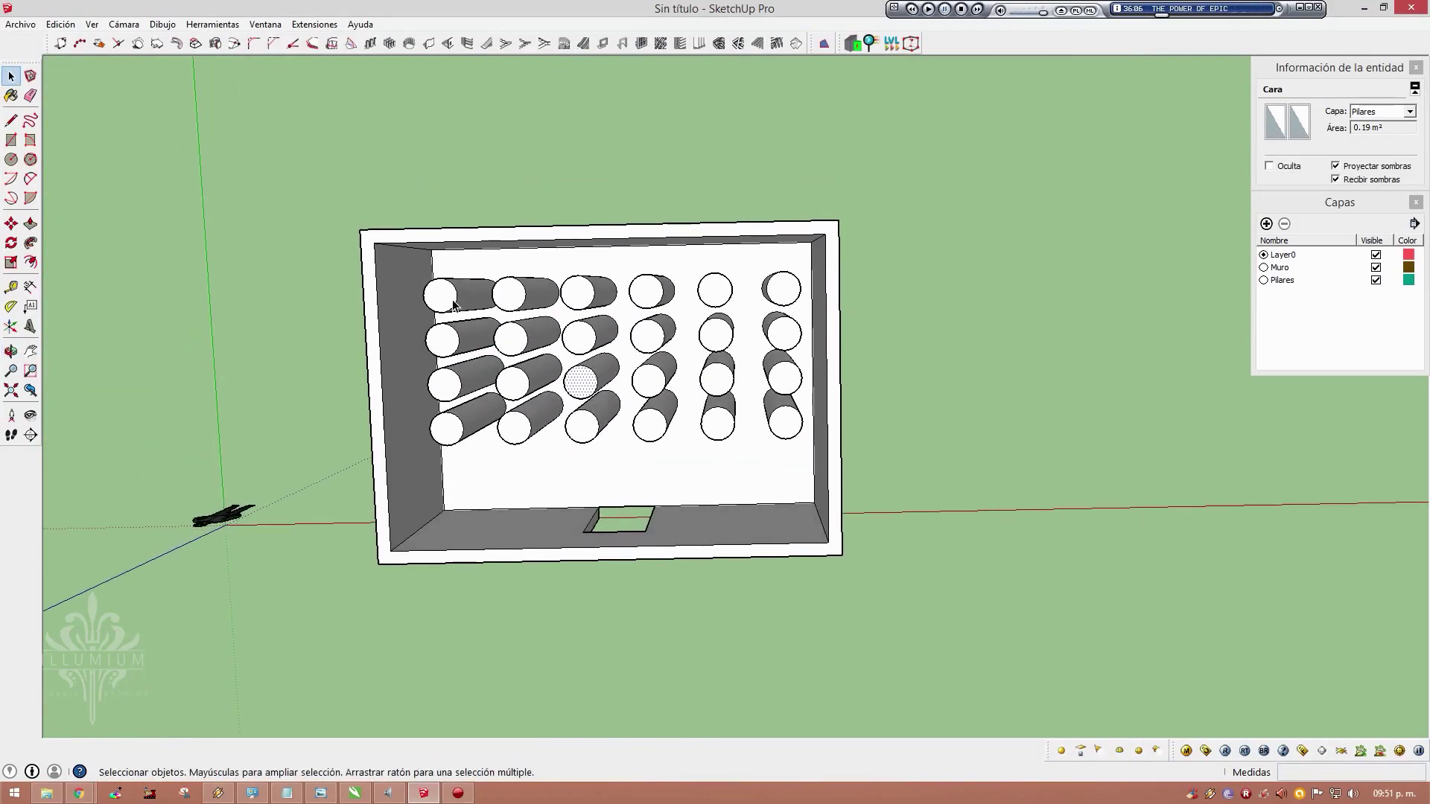
drag(376, 264, 823, 471)
scroll(655, 313, up, 3)
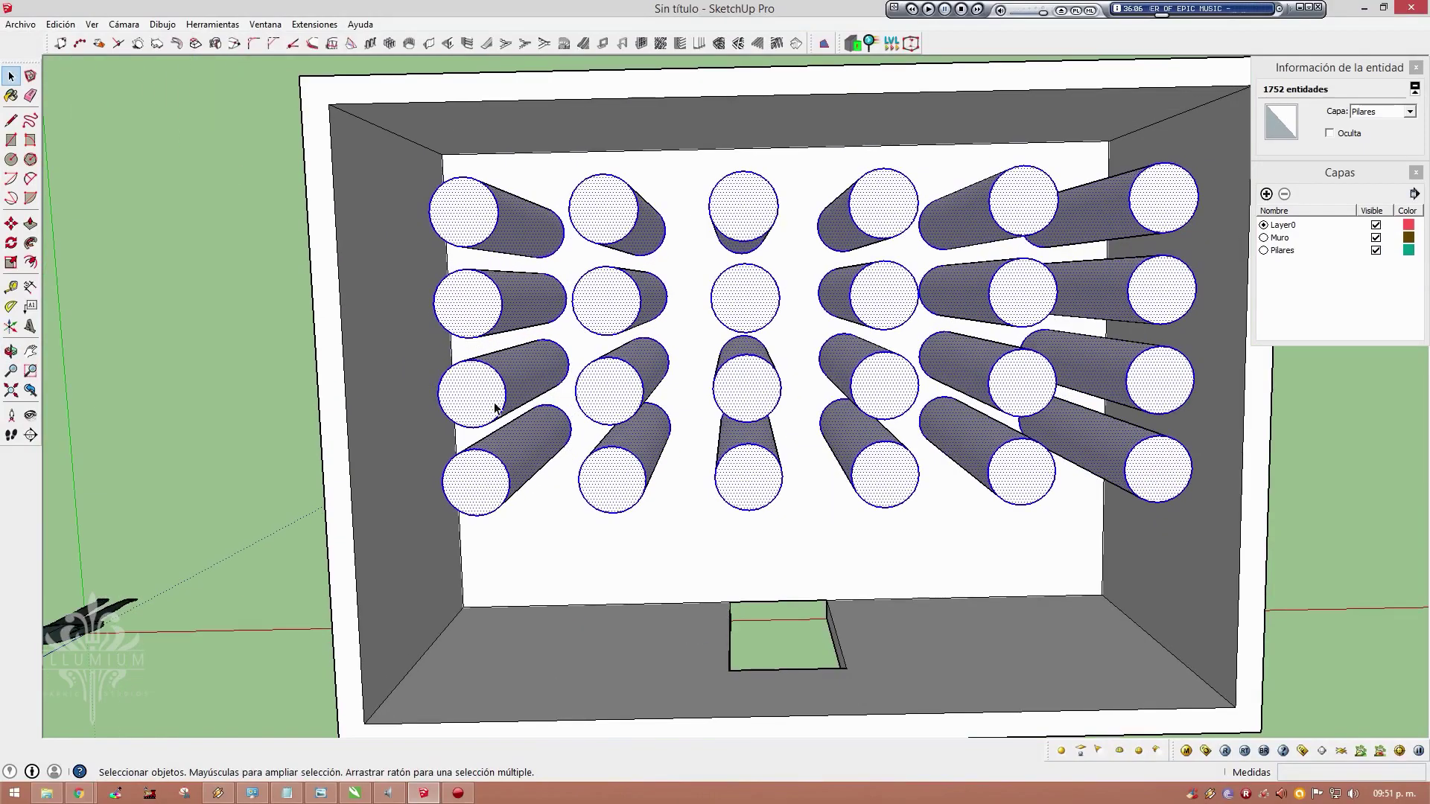
mouse_move(655, 313)
middle_down()
mouse_move(734, 232)
mouse_move(845, 421)
middle_up()
Start and cancel a move, then pick the Pilares layer in the layer list
key(m)
key(Escape)
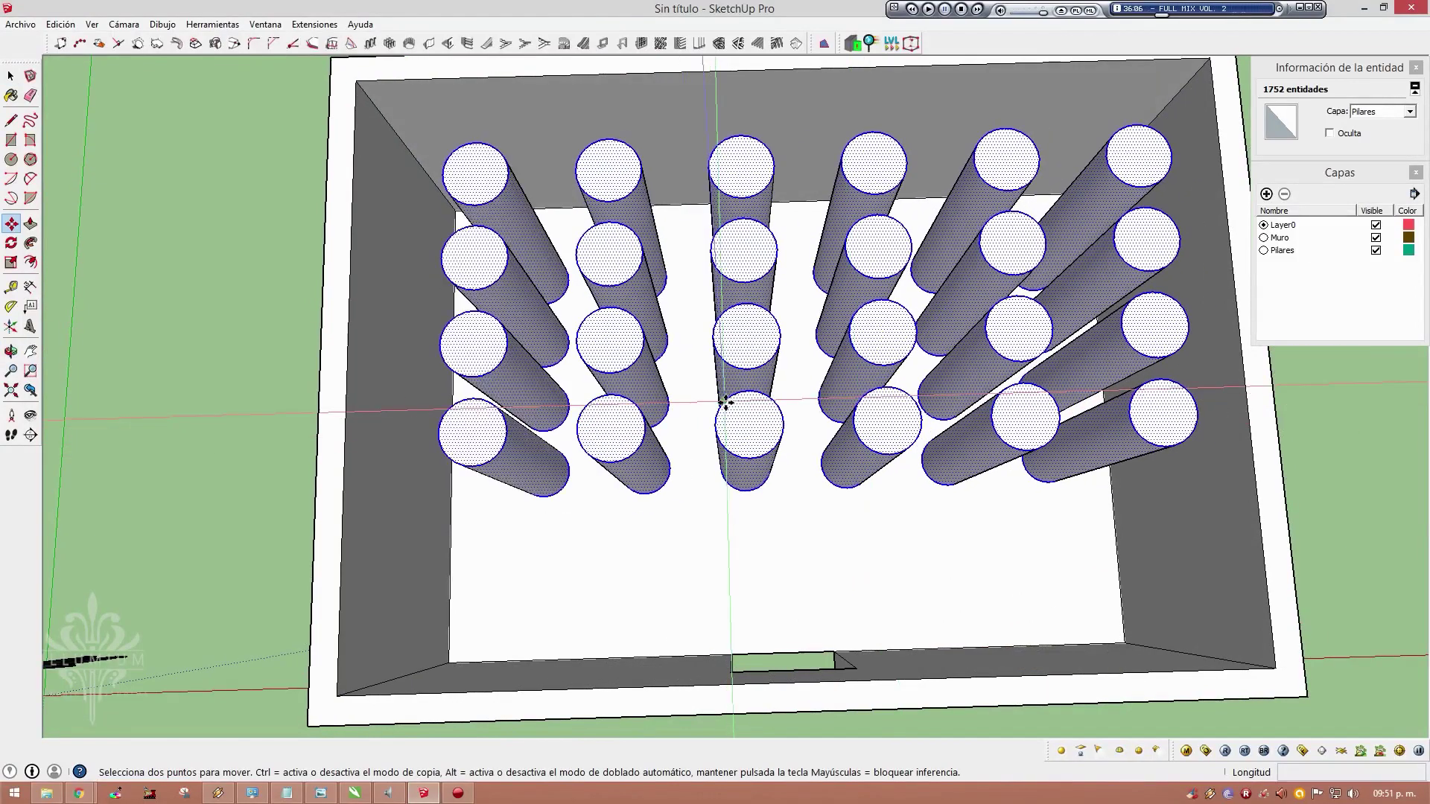
key(space)
click(1379, 253)
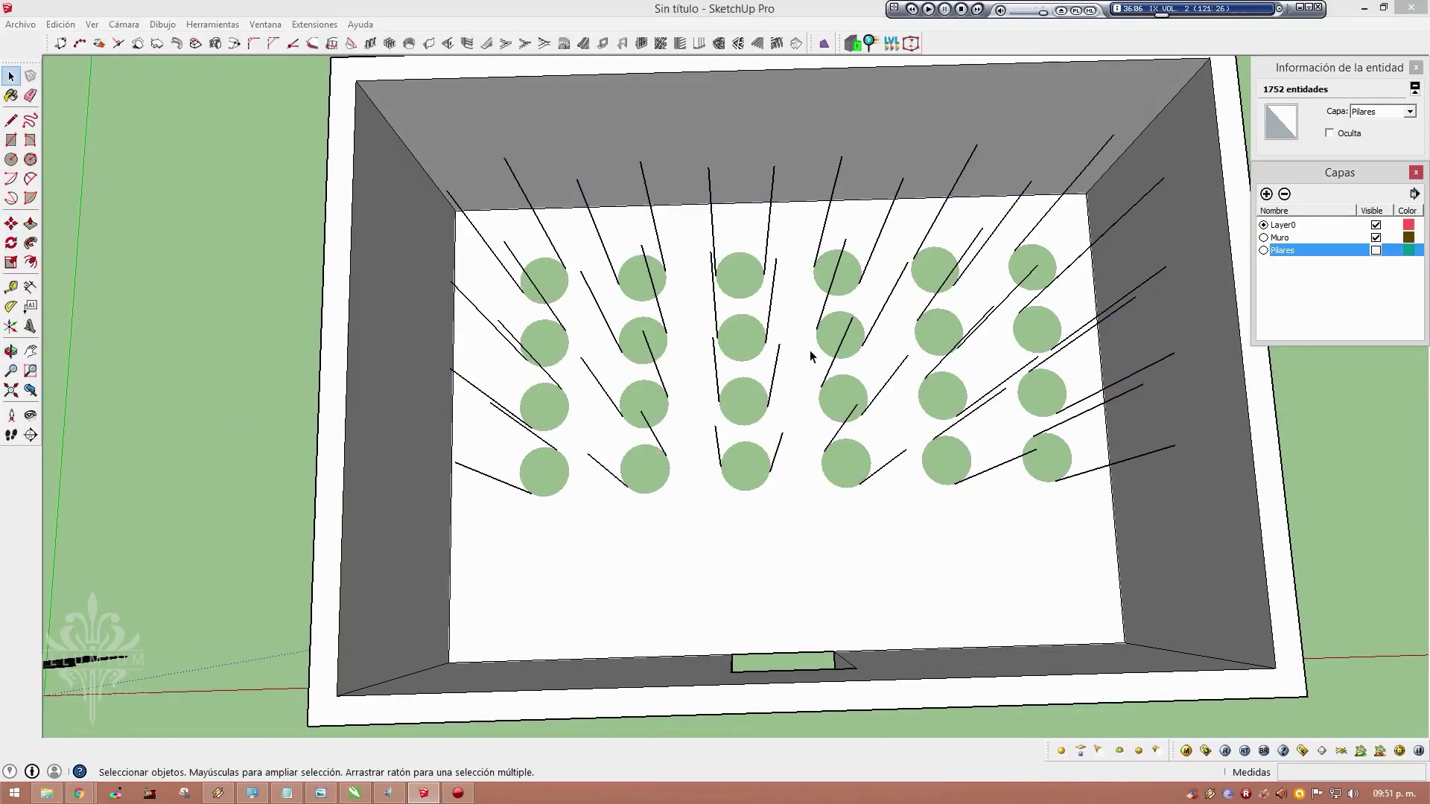
mouse_move(983, 431)
middle_down()
mouse_move(501, 224)
mouse_move(908, 434)
middle_up()
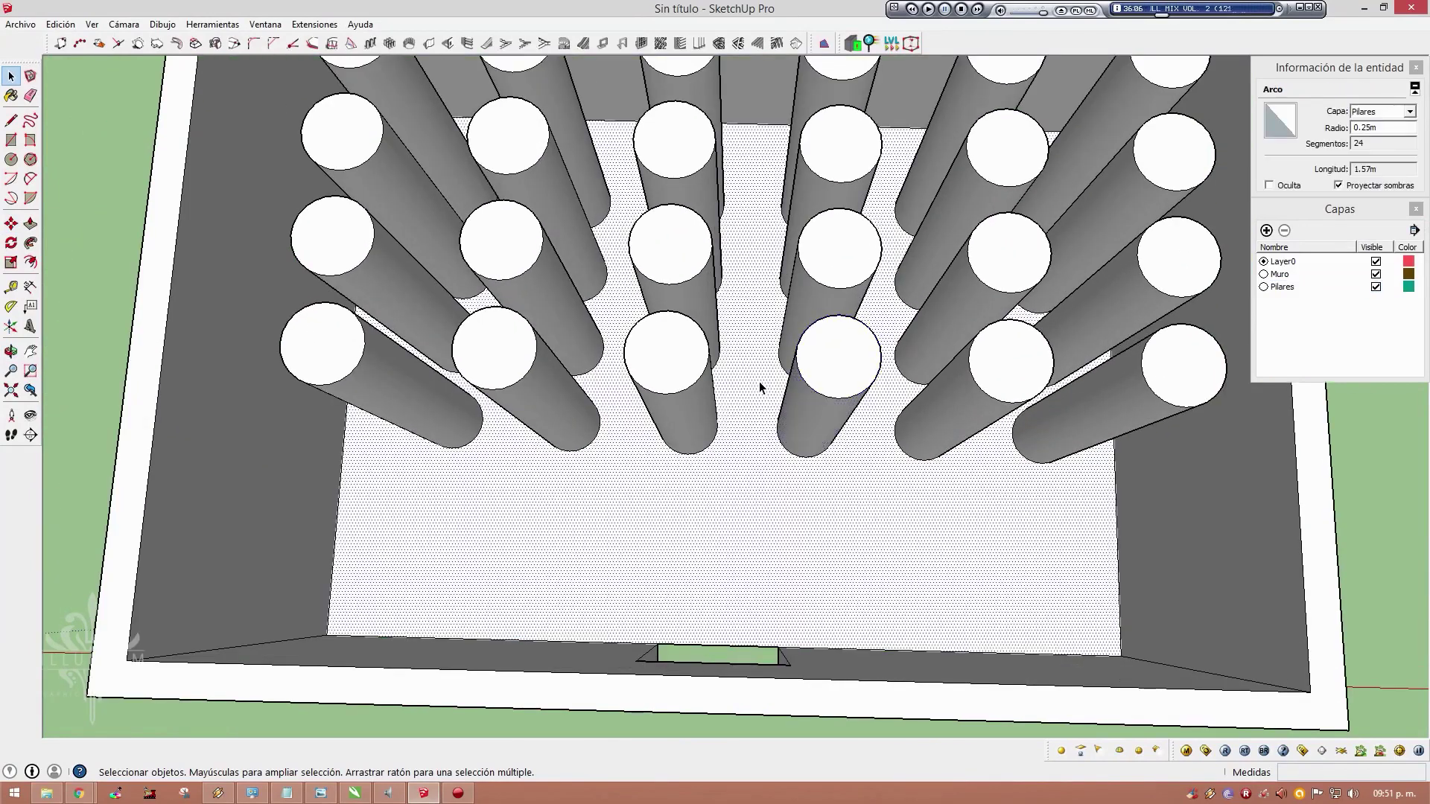
Select the top faces of six pillars in the front rows
click(667, 352)
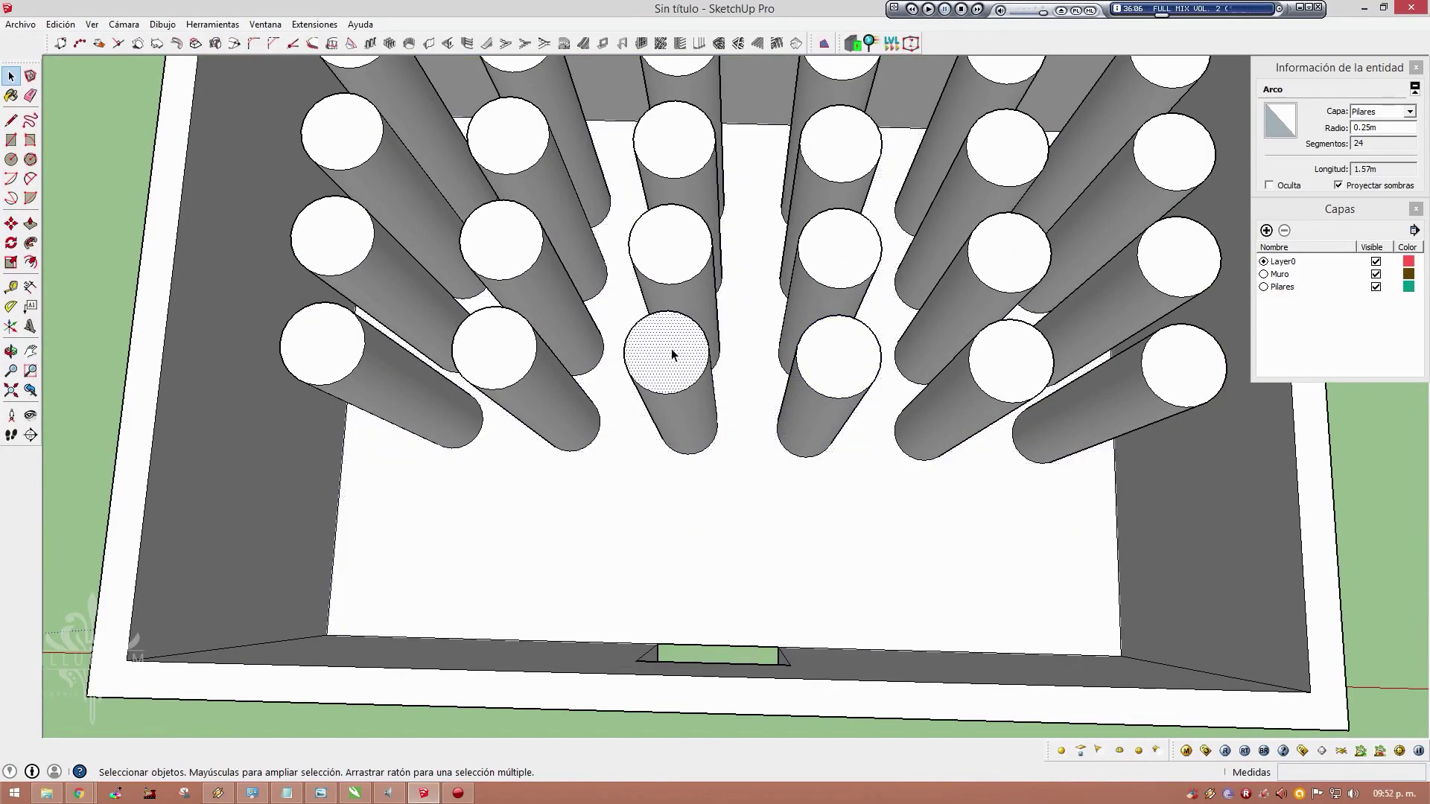
shift+click(839, 356)
shift+click(1011, 361)
shift+click(1183, 365)
shift+click(1175, 268)
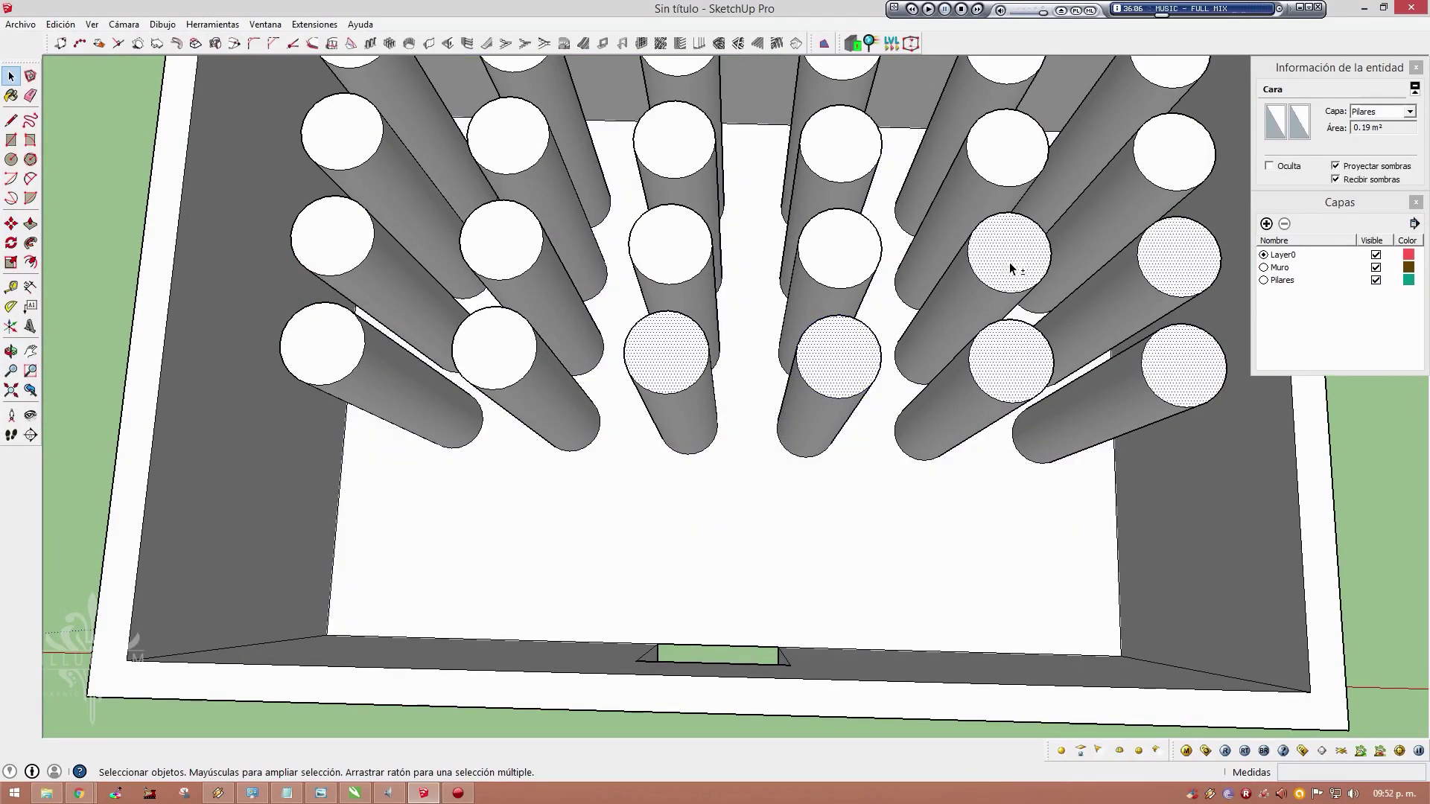
shift+click(1009, 256)
scroll(740, 339, down, 5)
scroll(740, 340, down, 2)
scroll(728, 269, up, 2)
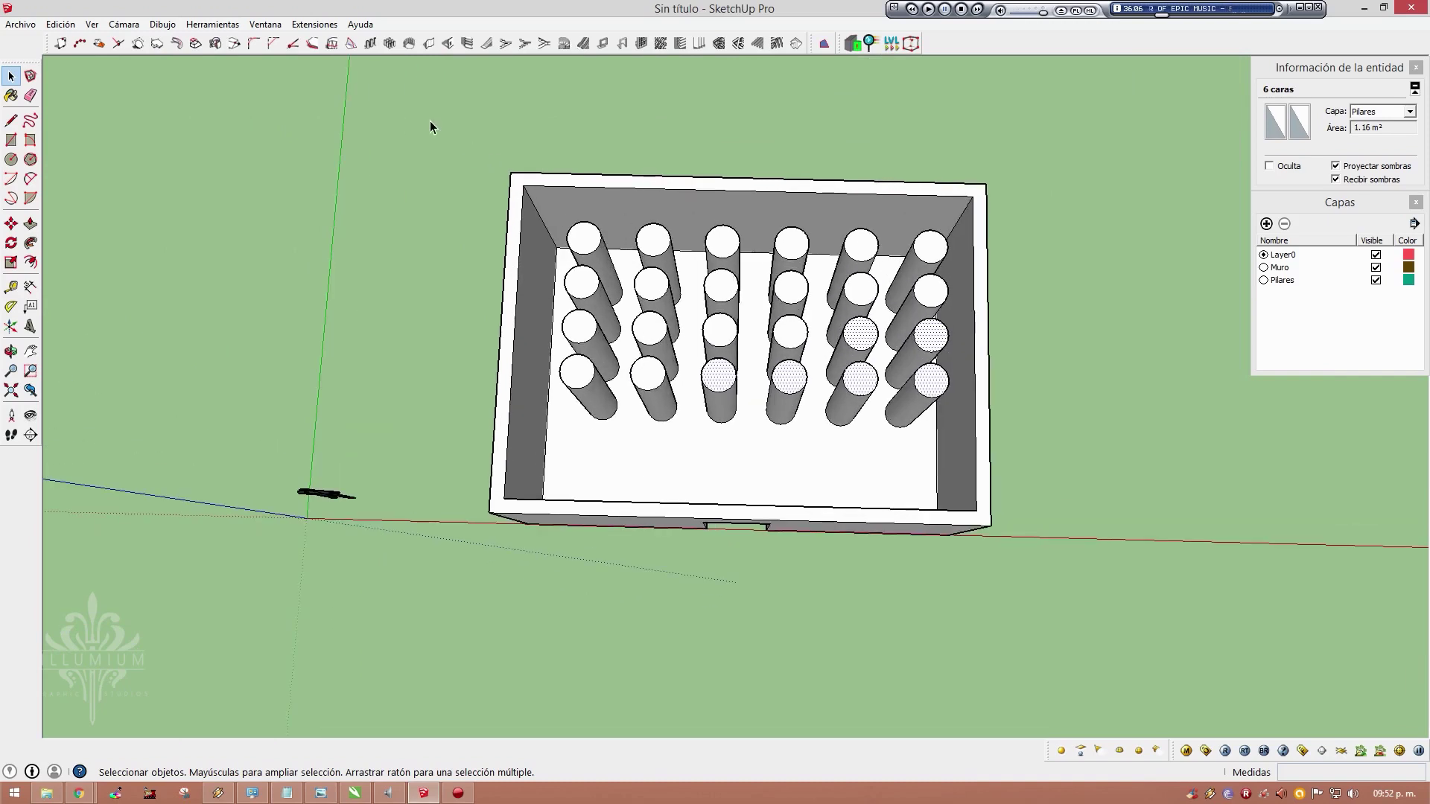
Window-select the whole model, walls and 24 pillars, and view it from a lower angle
mouse_move(431, 127)
mouse_down()
mouse_move(1056, 612)
mouse_move(438, 134)
mouse_move(1039, 624)
mouse_move(453, 87)
mouse_move(454, 201)
mouse_up()
click(1007, 584)
click(455, 120)
drag(456, 127, 1047, 629)
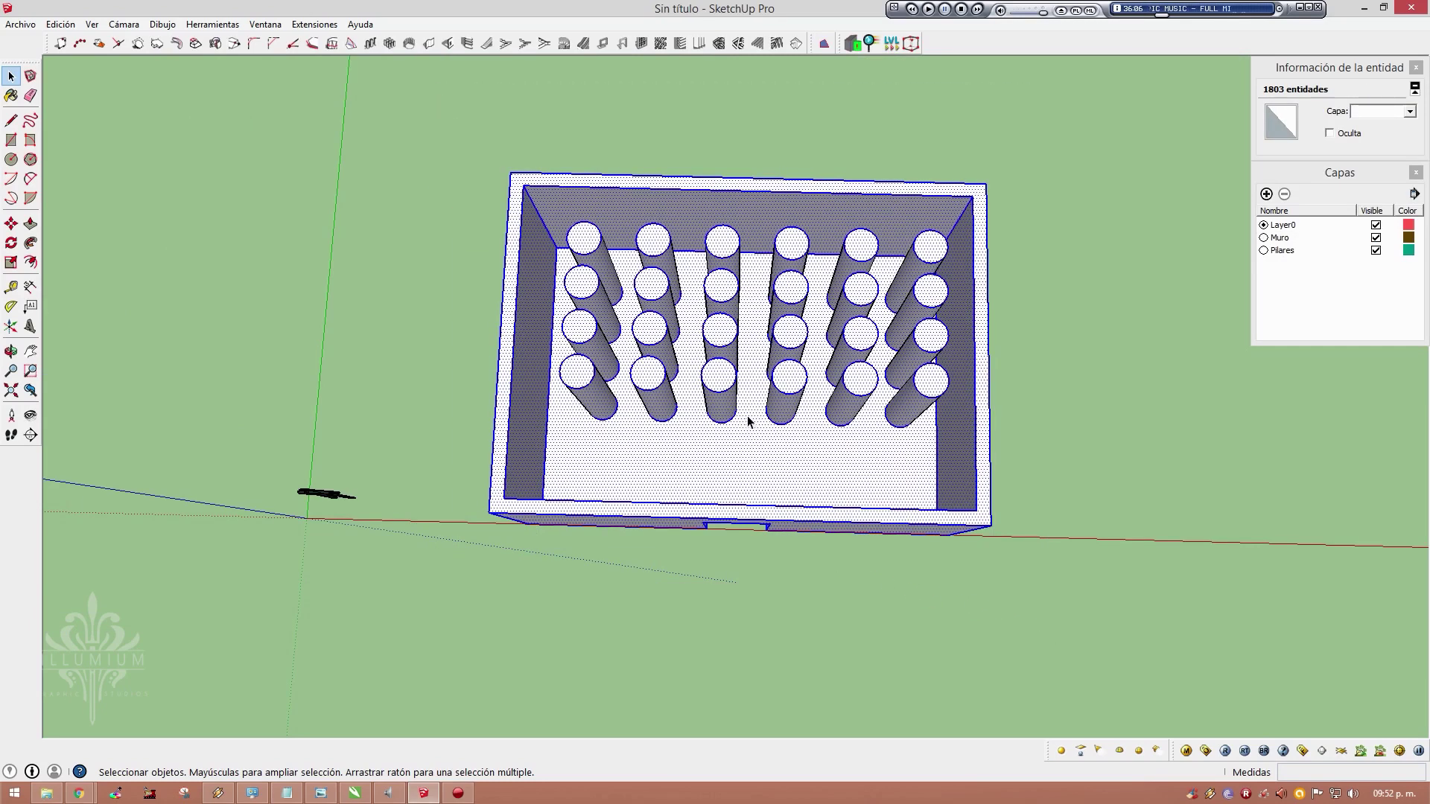
middle_drag(702, 490, 720, 350)
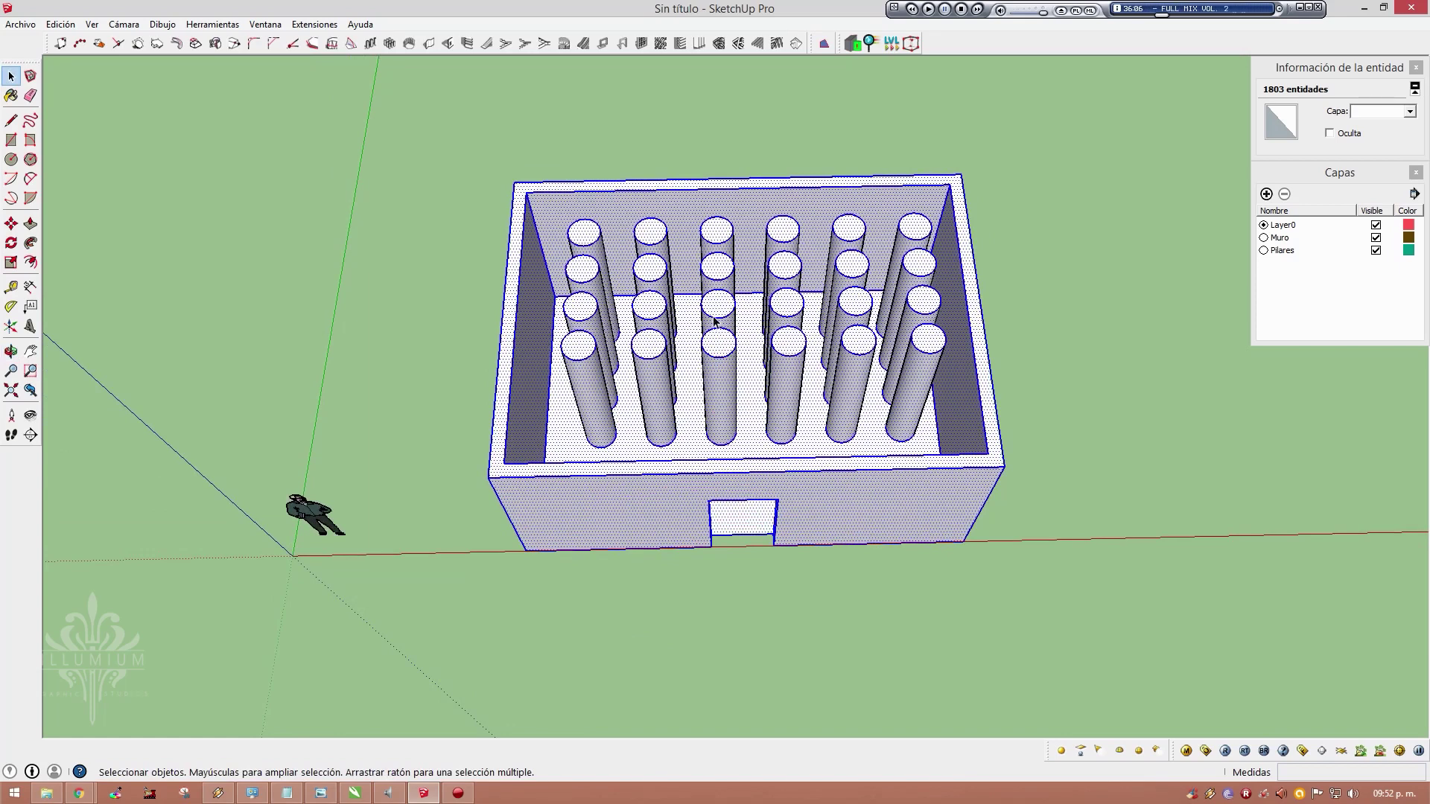
Delete the room and all 24 pillars, leaving only the human figure, and level the view
key(Delete)
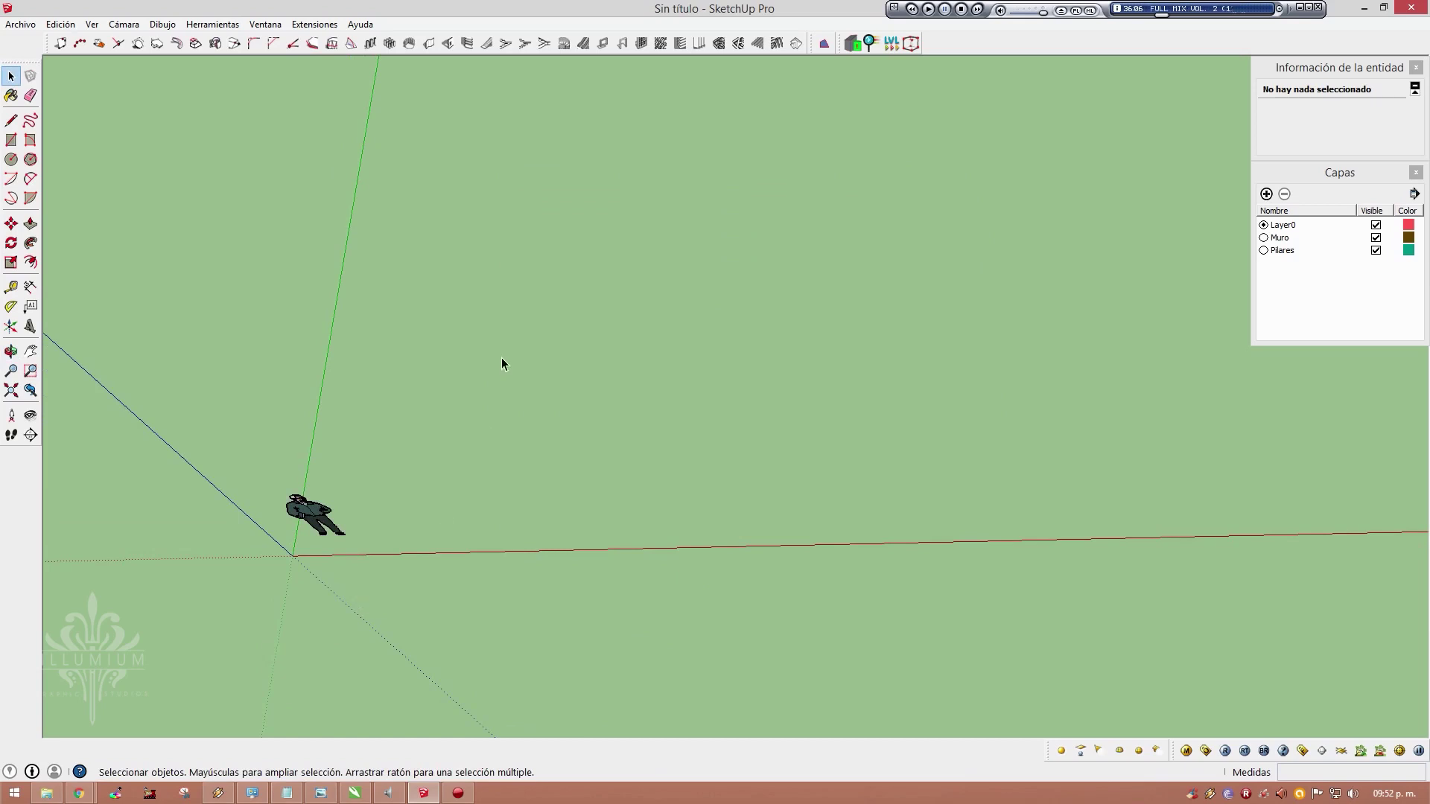
scroll(574, 395, up, 1)
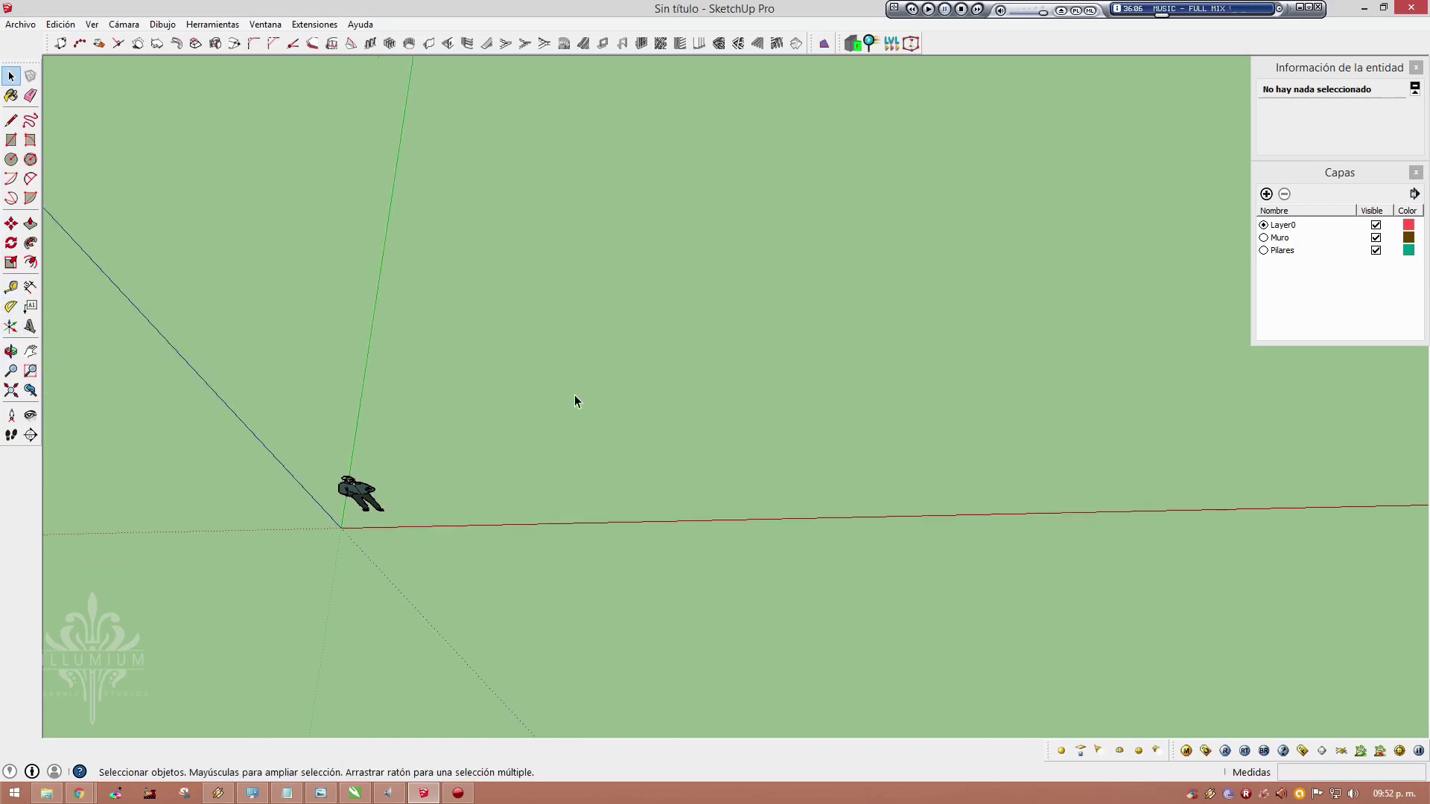
scroll(574, 386, up, 2)
middle_drag(575, 386, 581, 313)
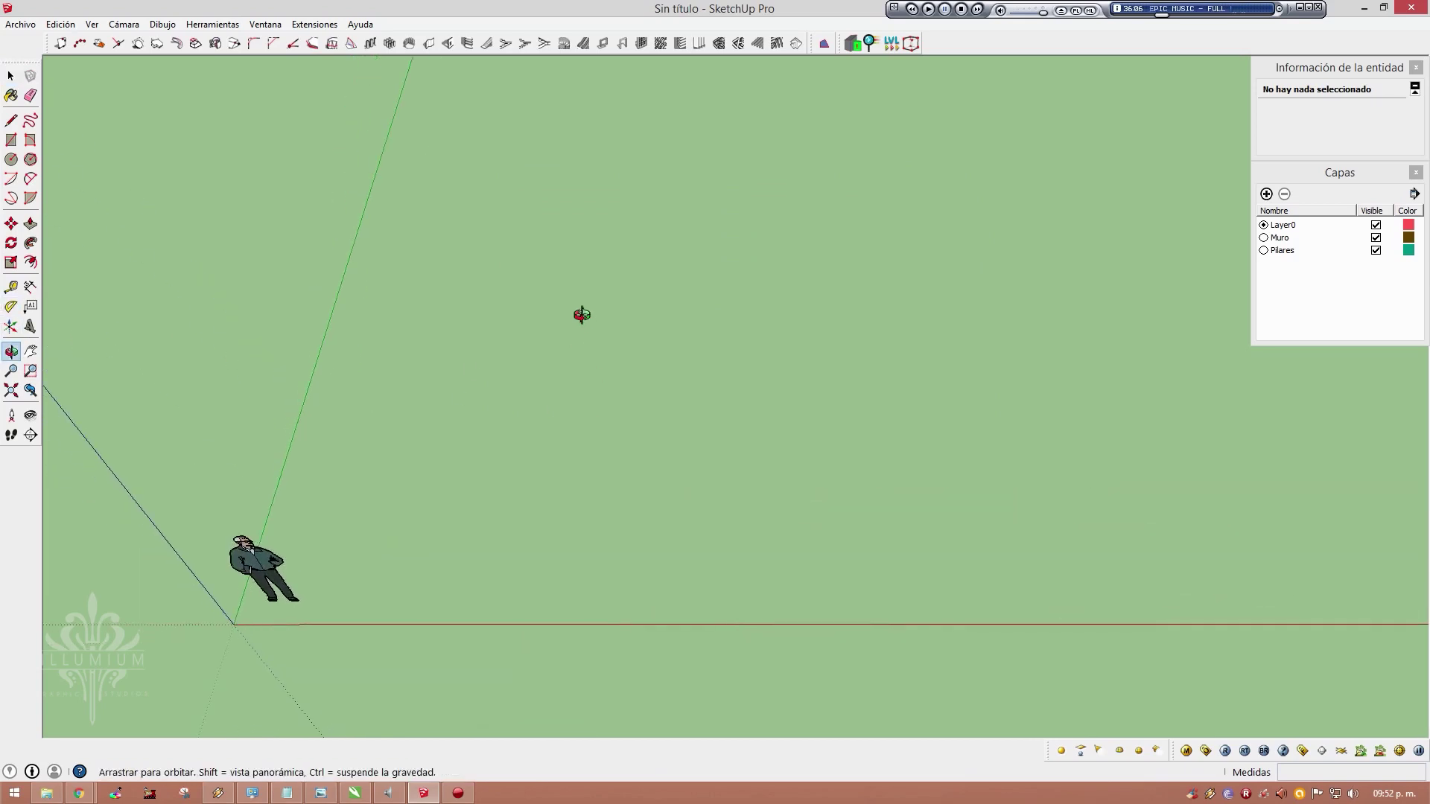
Start a 3D Text and replace the placeholder wording with 'Illumium'
click(31, 327)
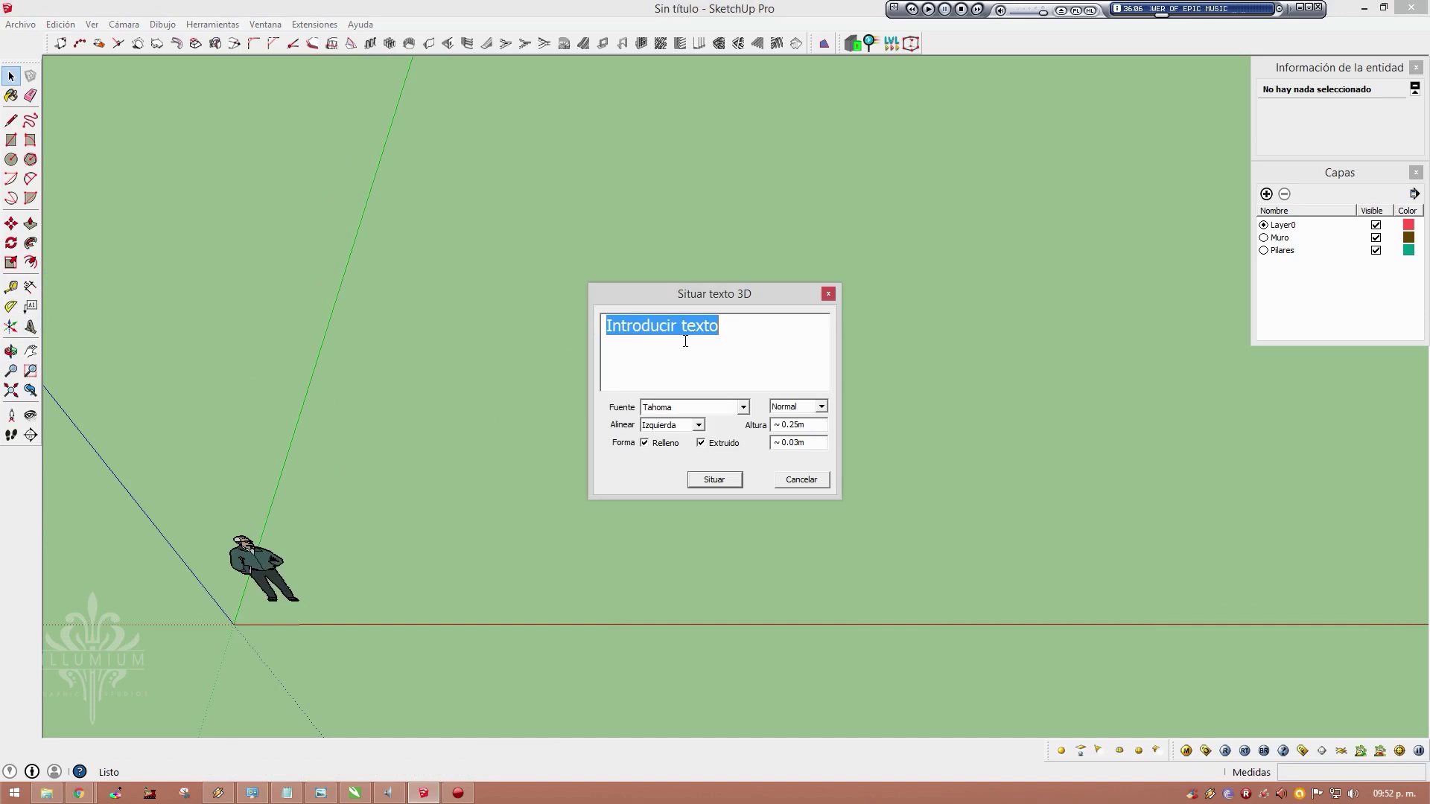
key(BackSpace)
text(umium)
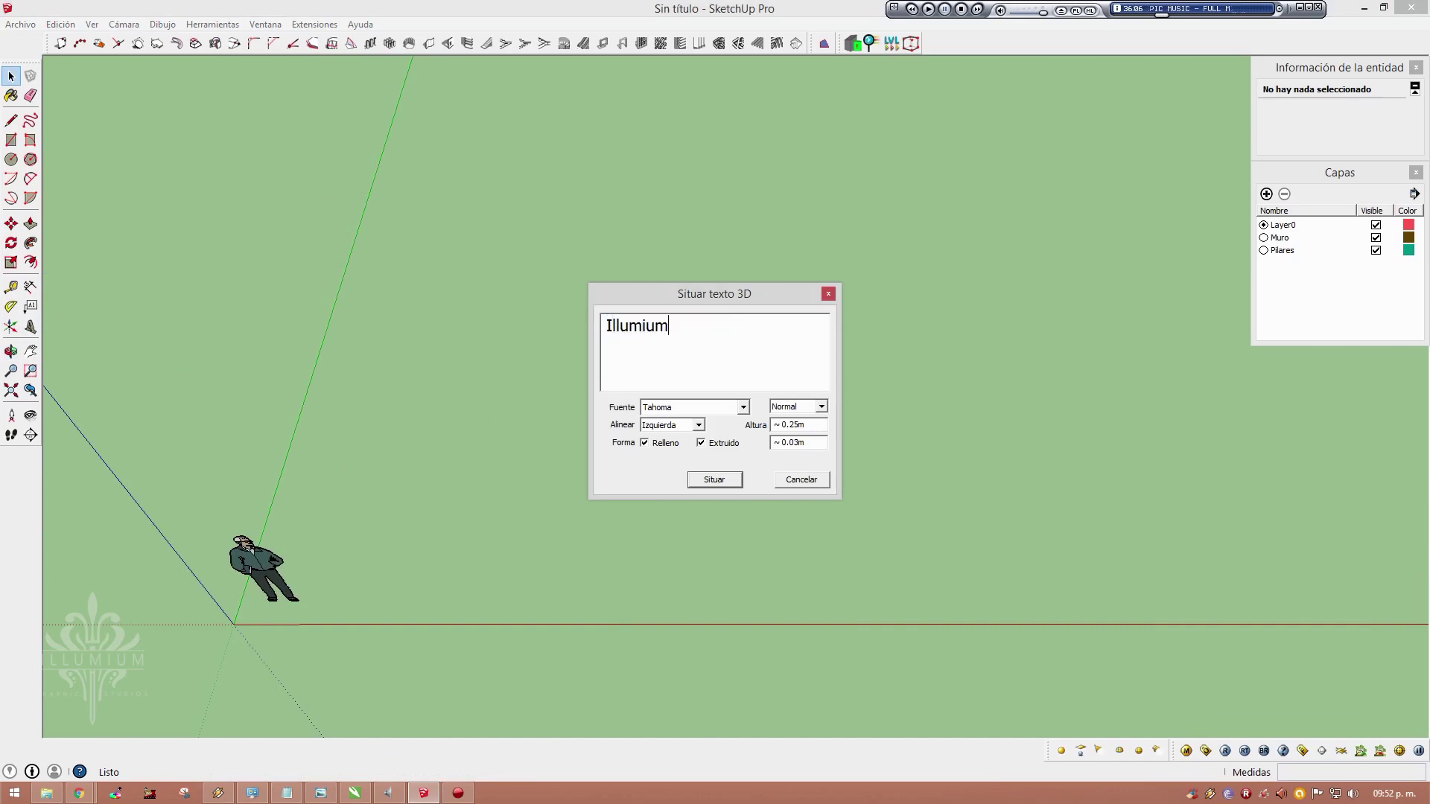
Choose the Birds of Paradise script font for the 3D text
click(742, 406)
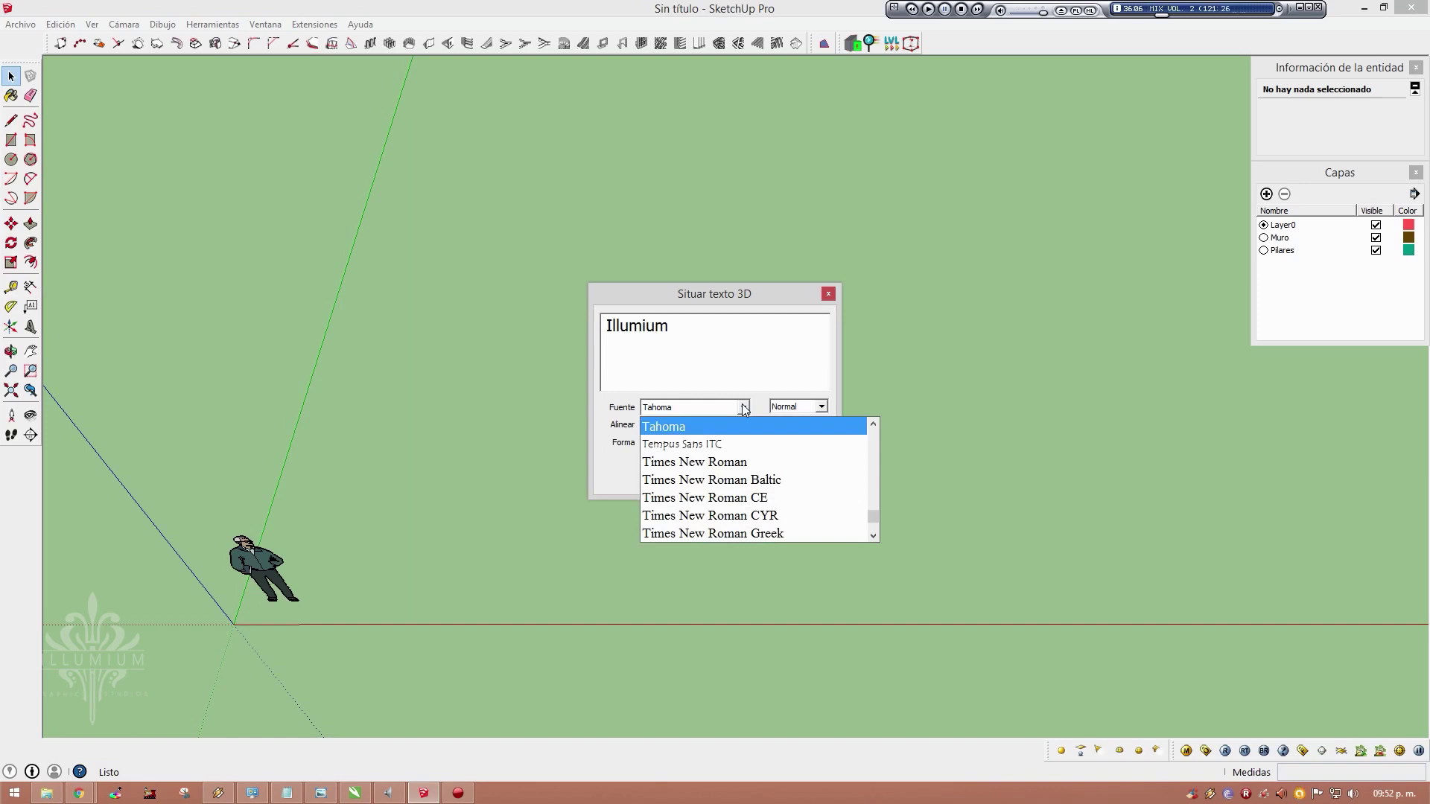
text(be)
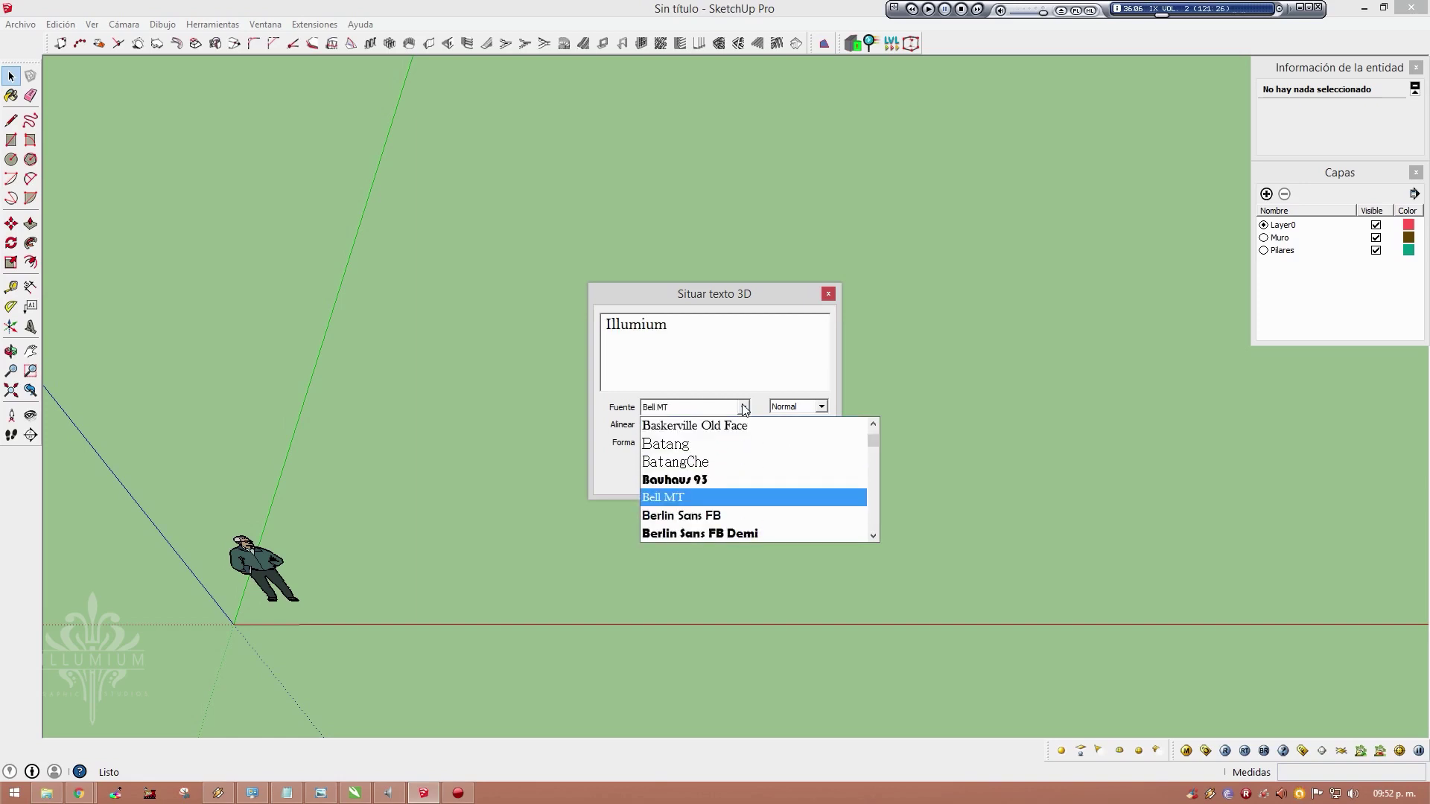
scroll(743, 492, down, 1)
scroll(742, 504, down, 1)
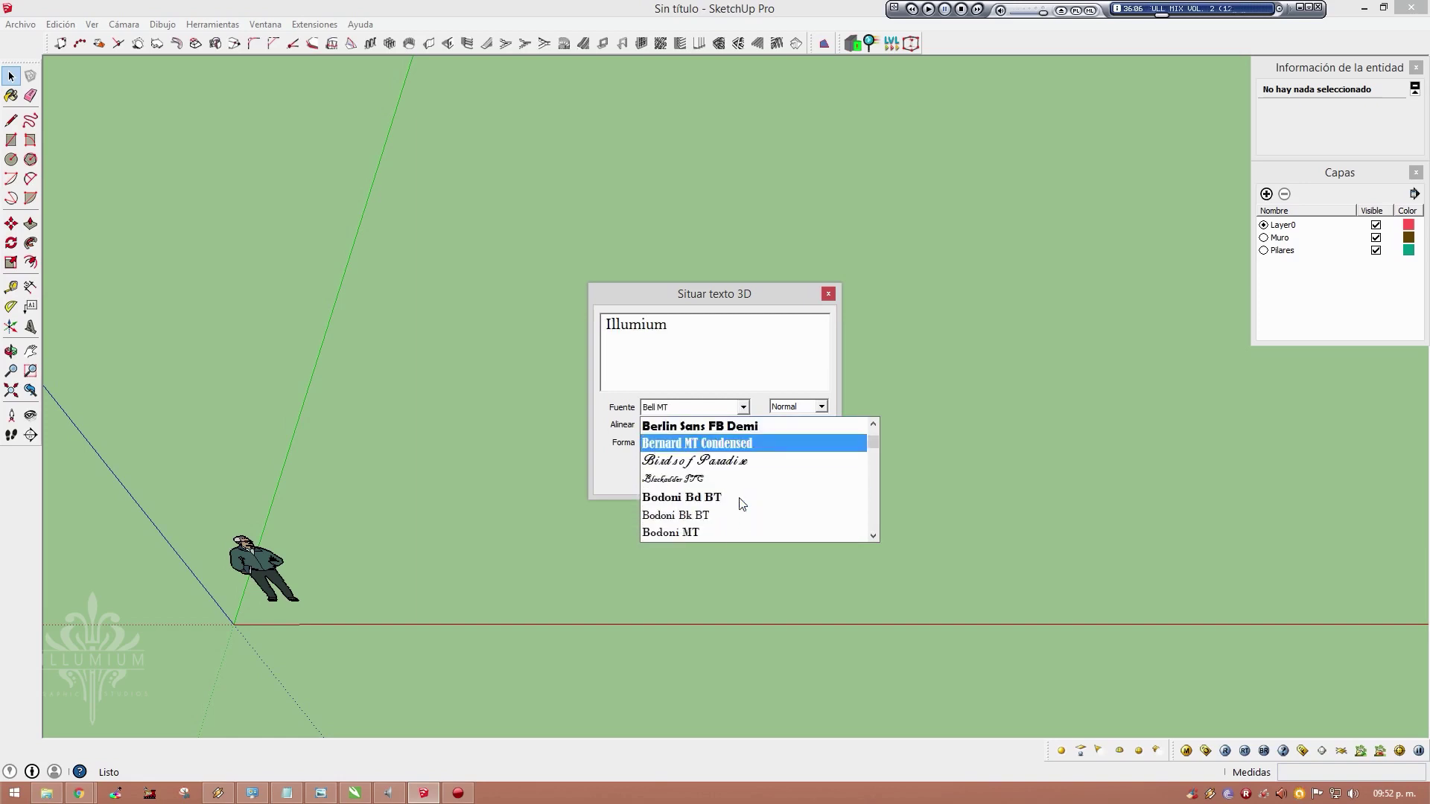
scroll(743, 505, up, 1)
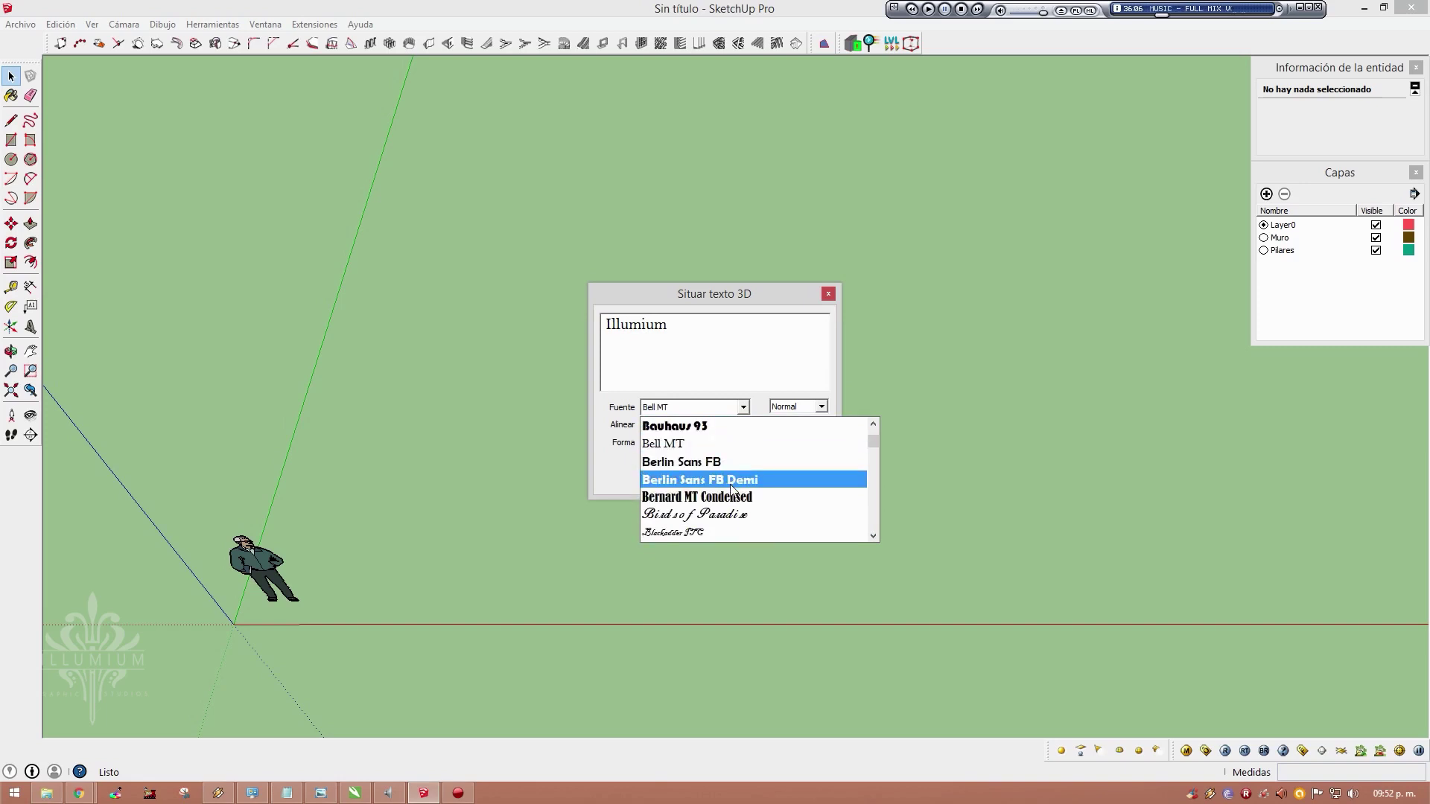
scroll(732, 485, up, 1)
key(Down)
key(Down)
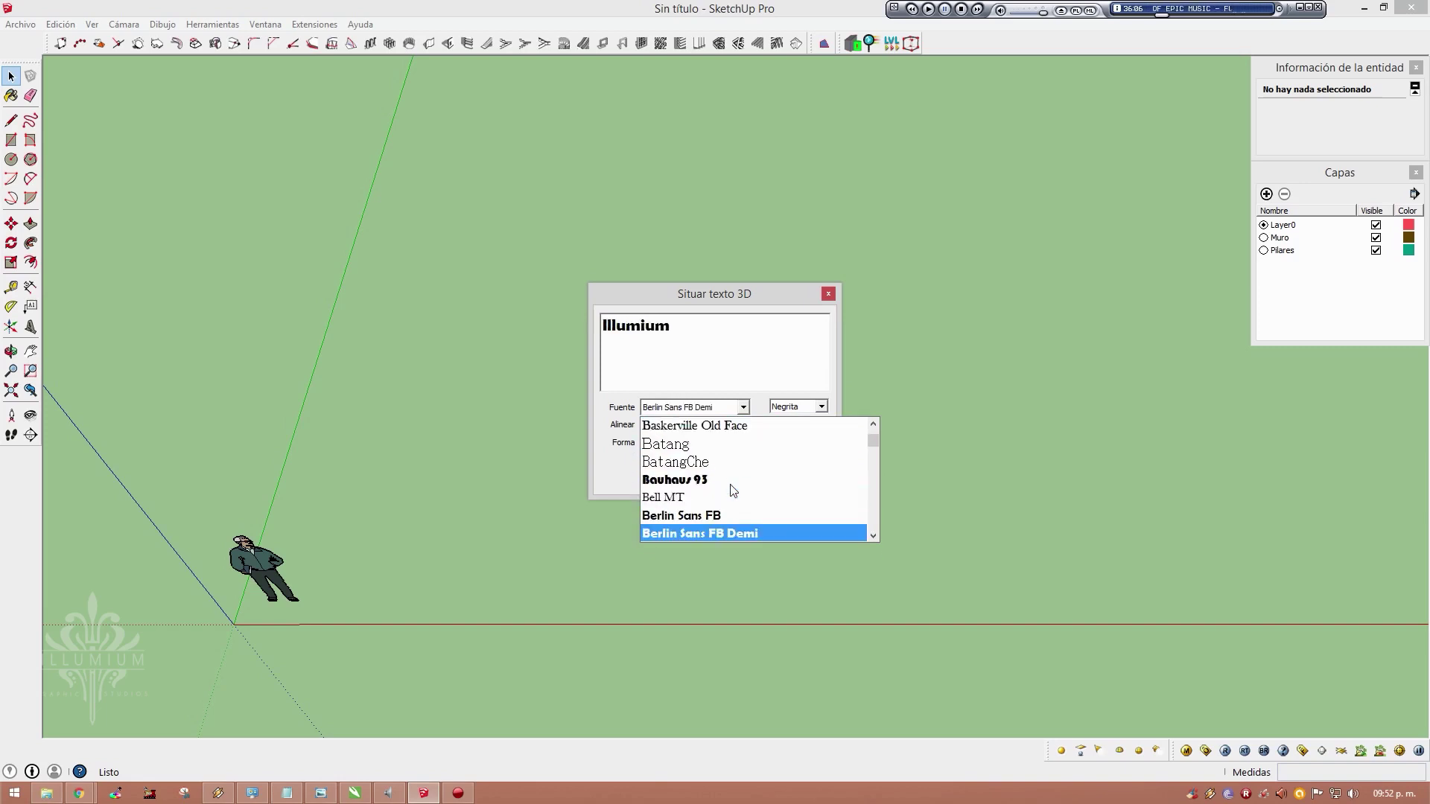
key(Down)
key(Down)
key(Down)
key(Down)
key(Down)
key(Up)
key(Up)
key(Up)
click(731, 486)
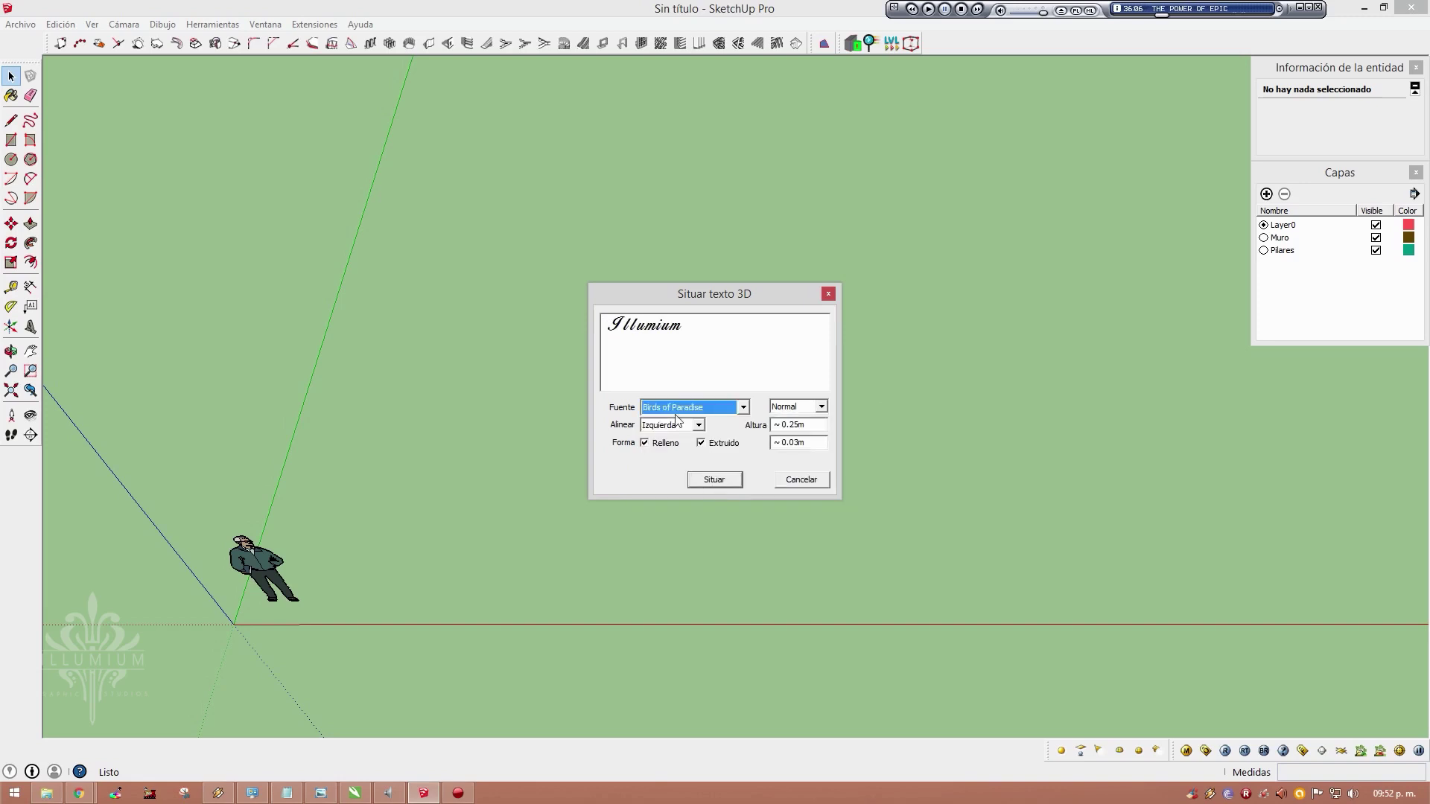
Set text height (Altura) 3 and extrusion (Extruido) 1, then create the text
drag(815, 426, 756, 427)
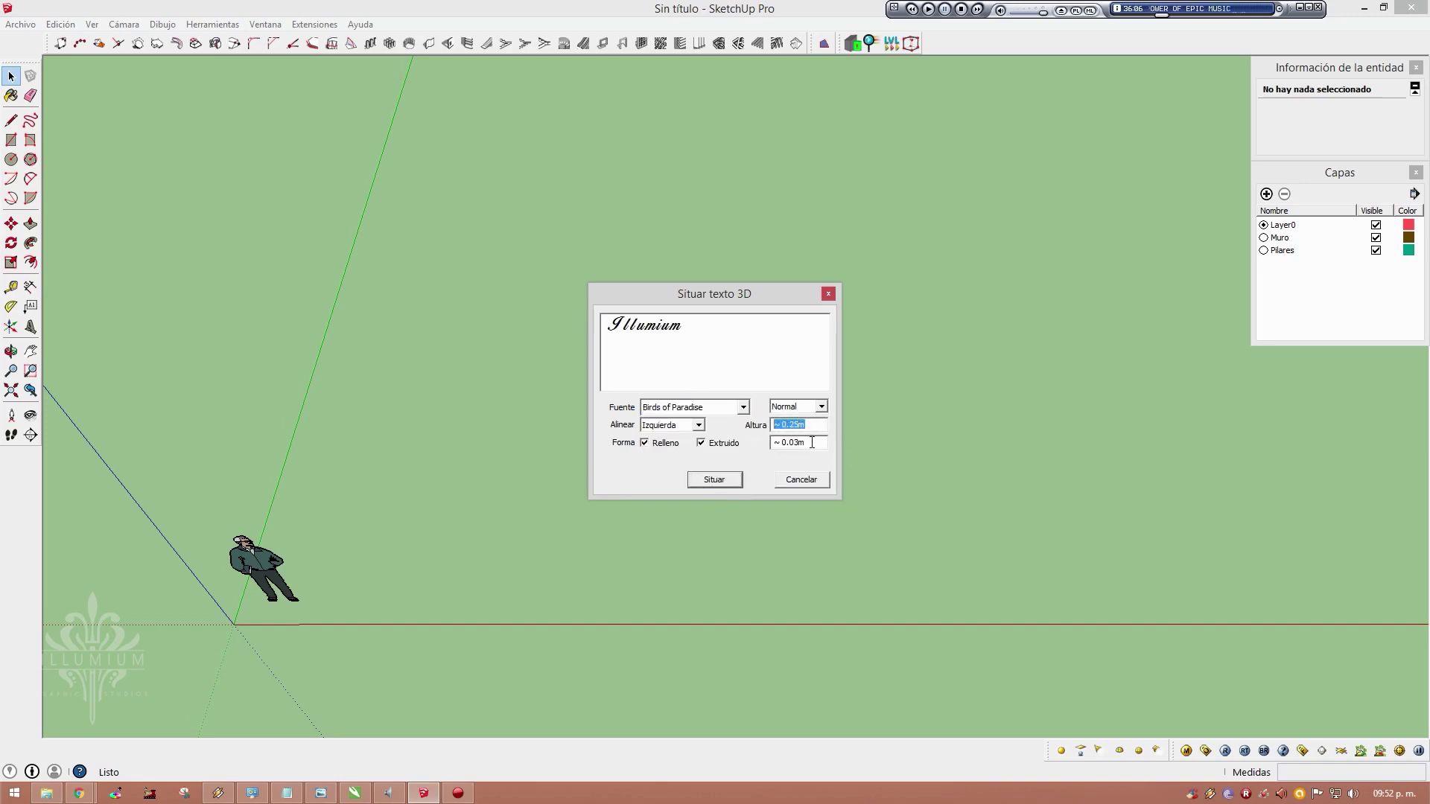
text(3)
key(Tab)
key(Tab)
key(Tab)
text(1)
key(Tab)
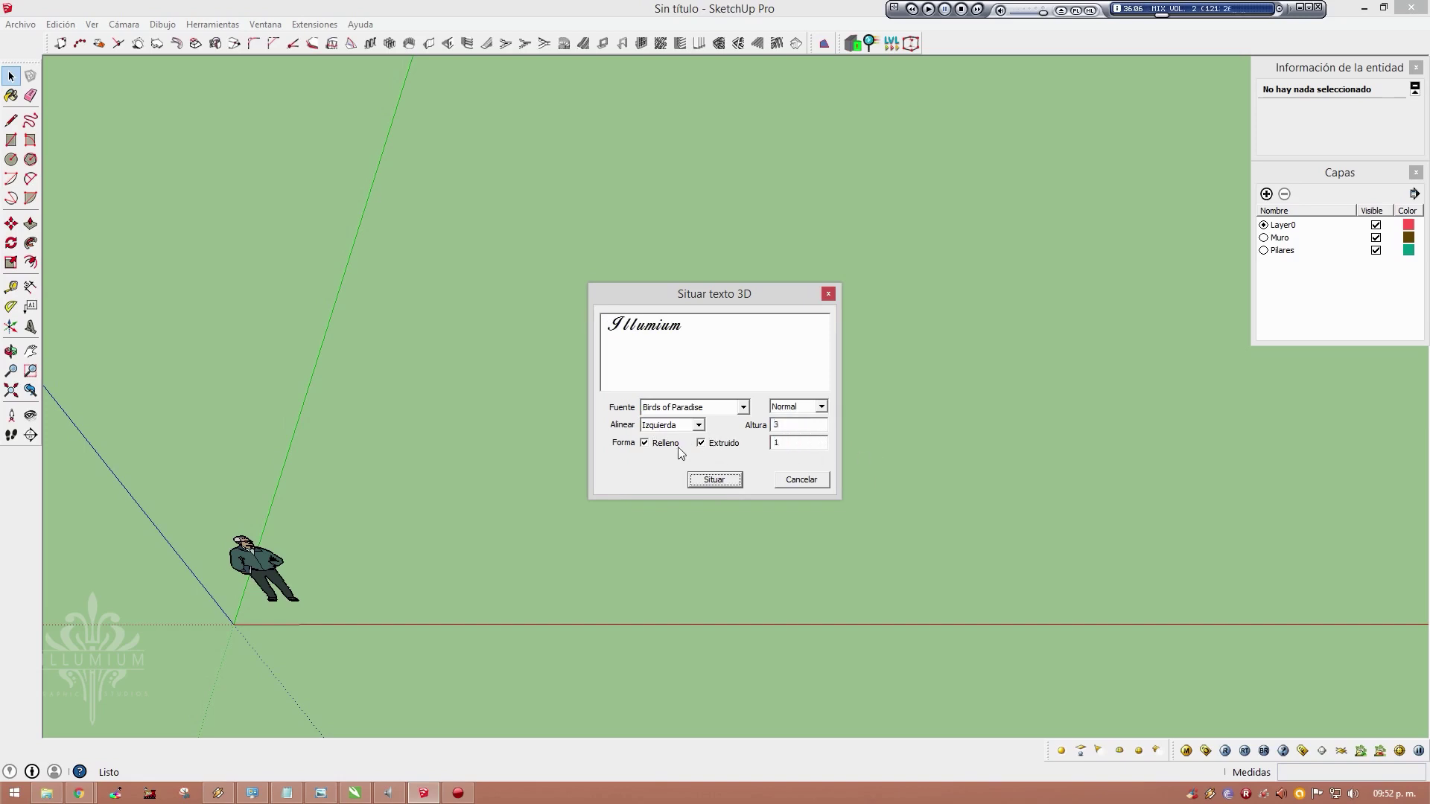
click(707, 481)
scroll(432, 479, down, 2)
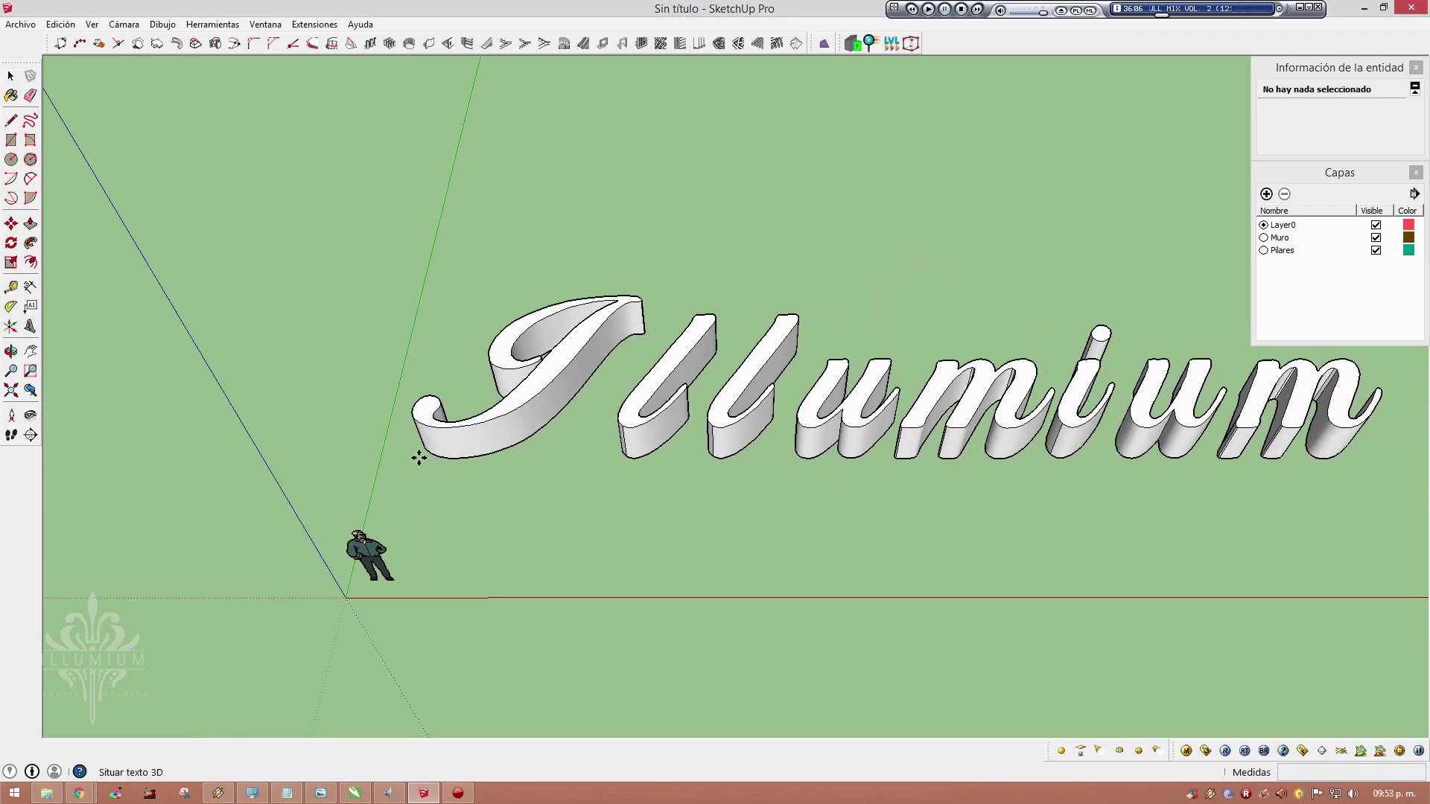
Place the extruded Illumium text at the origin and orbit to view it
click(415, 452)
mouse_move(871, 452)
middle_down()
mouse_move(1150, 466)
mouse_move(1030, 479)
mouse_move(1009, 389)
mouse_move(578, 141)
mouse_move(246, 192)
mouse_move(1003, 511)
mouse_move(616, 281)
mouse_move(885, 469)
mouse_move(597, 233)
middle_up()
scroll(1099, 480, up, 3)
scroll(616, 281, down, 3)
scroll(597, 233, down, 2)
scroll(570, 302, up, 3)
Select the Illumium component, inspect it from several angles, then deselect it
key(space)
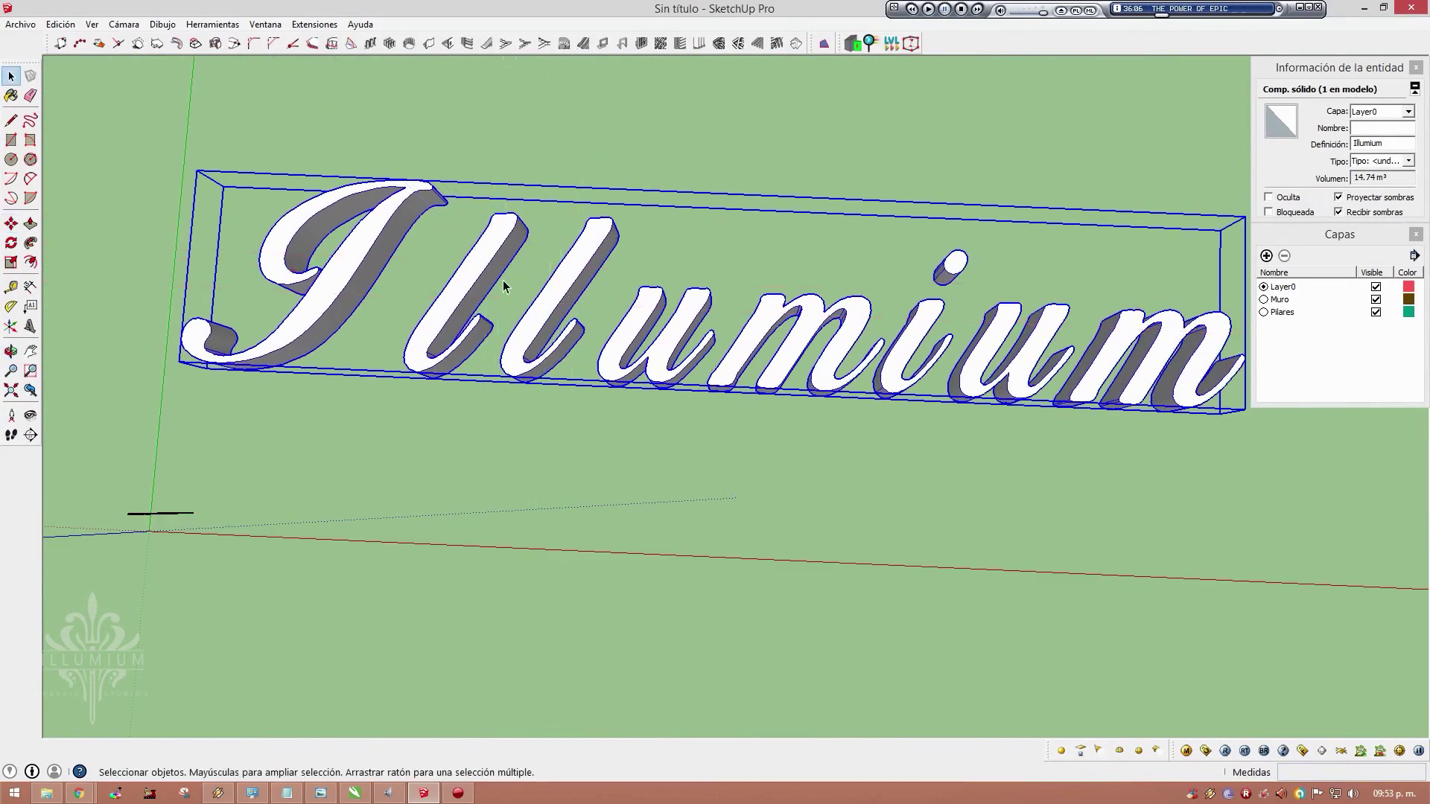
click(503, 168)
click(202, 211)
mouse_move(833, 305)
middle_down()
mouse_move(852, 229)
mouse_move(750, 302)
middle_up()
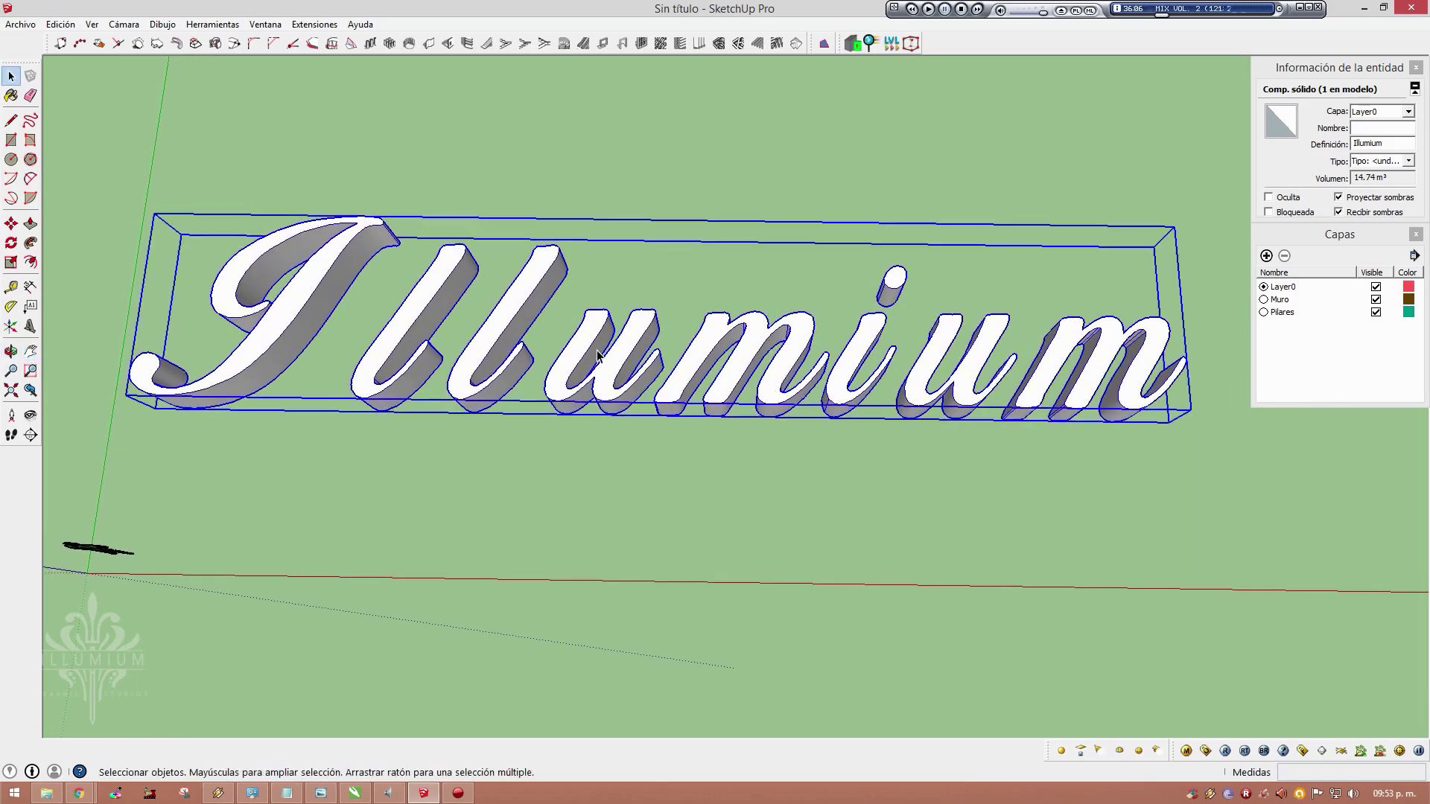
scroll(574, 380, down, 1)
scroll(573, 380, down, 1)
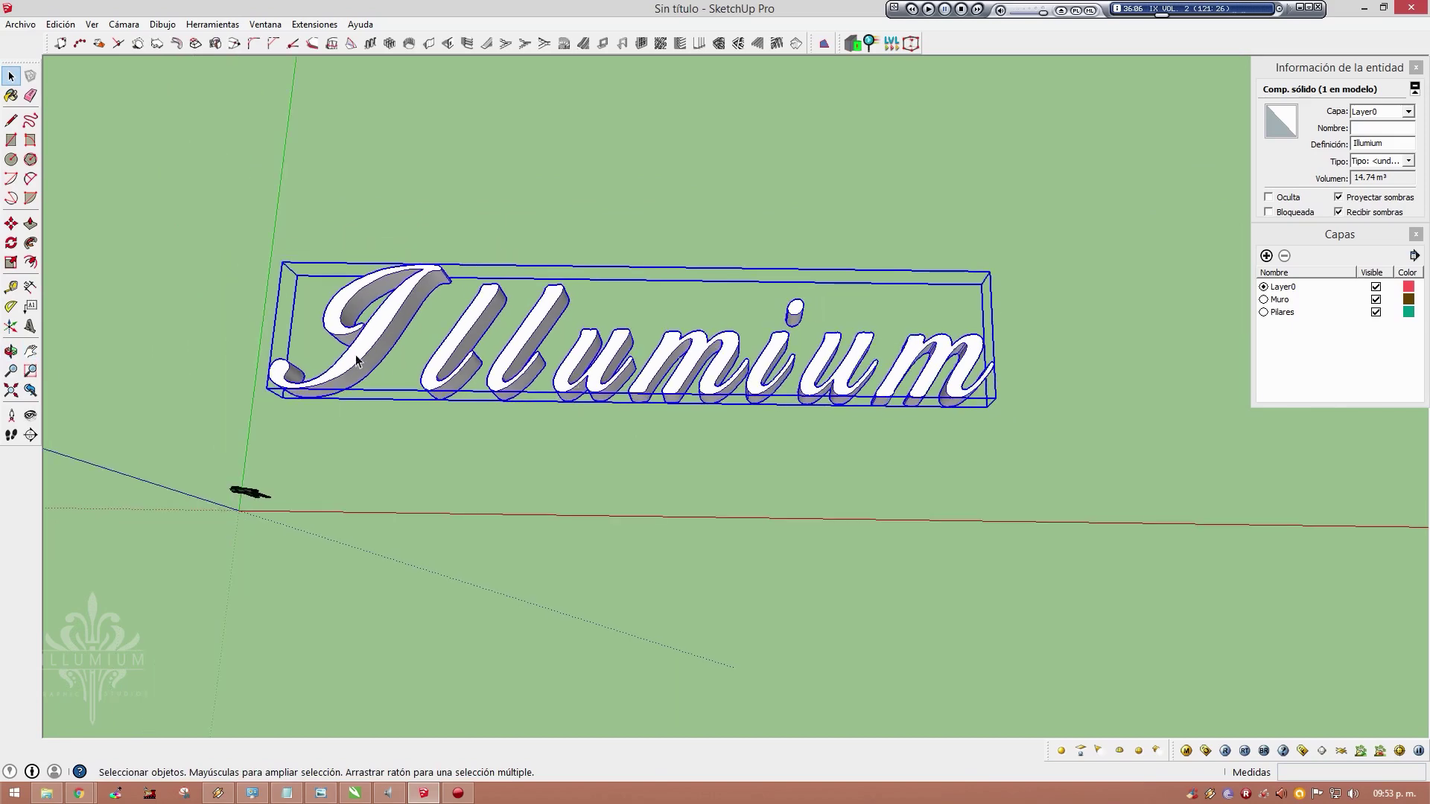
scroll(359, 363, up, 1)
scroll(630, 391, down, 1)
click(736, 363)
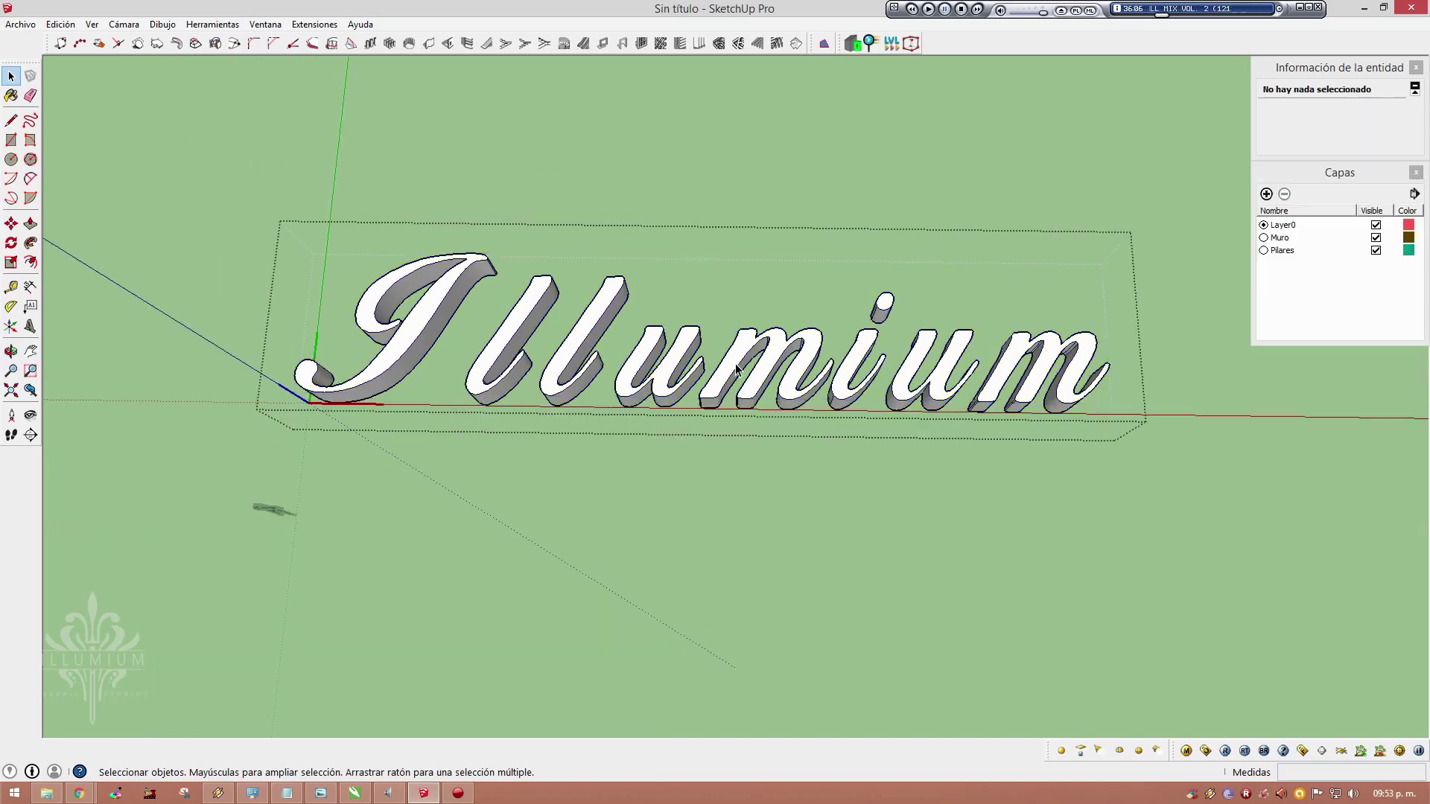
scroll(905, 372, up, 2)
scroll(913, 376, down, 1)
scroll(842, 365, up, 1)
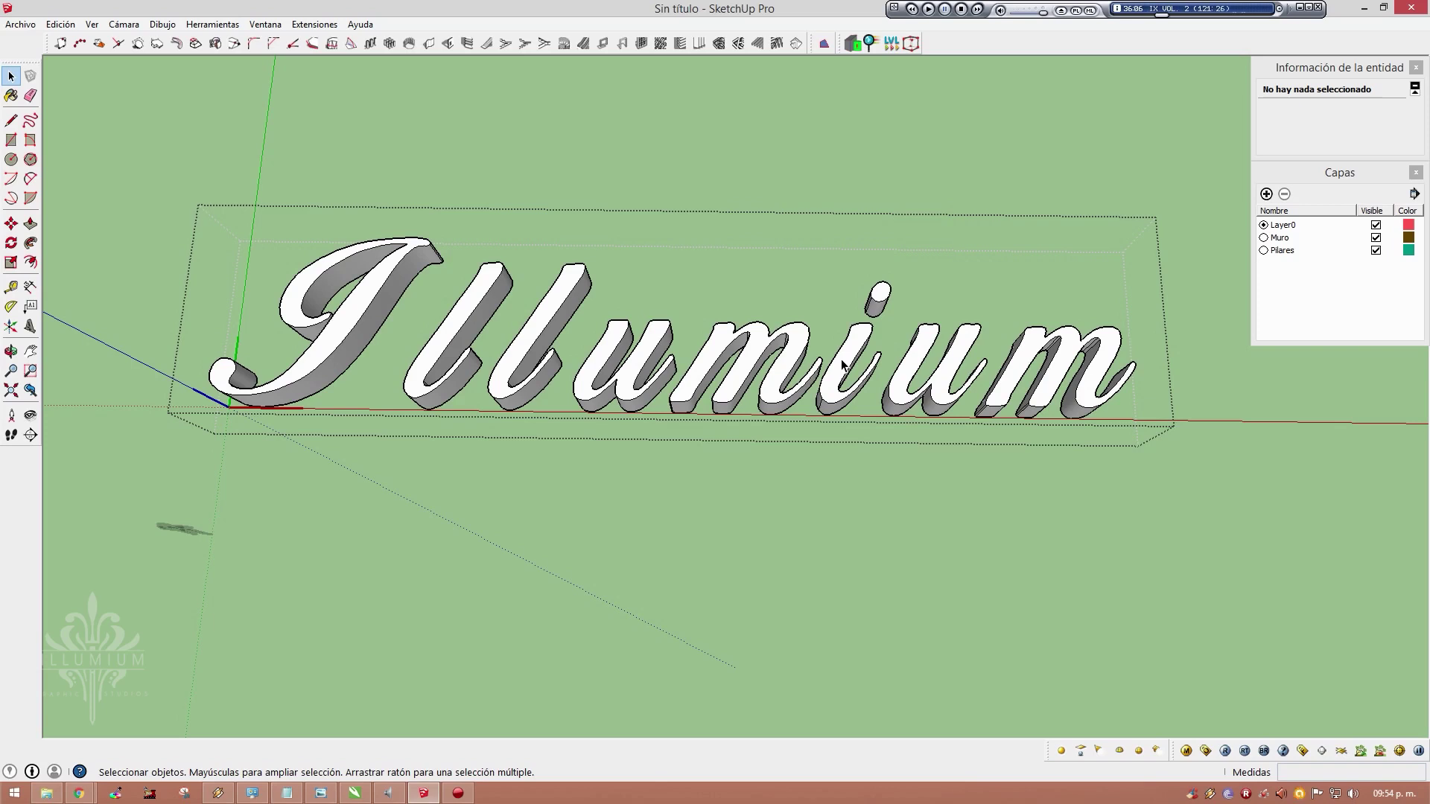
click(654, 342)
click(713, 346)
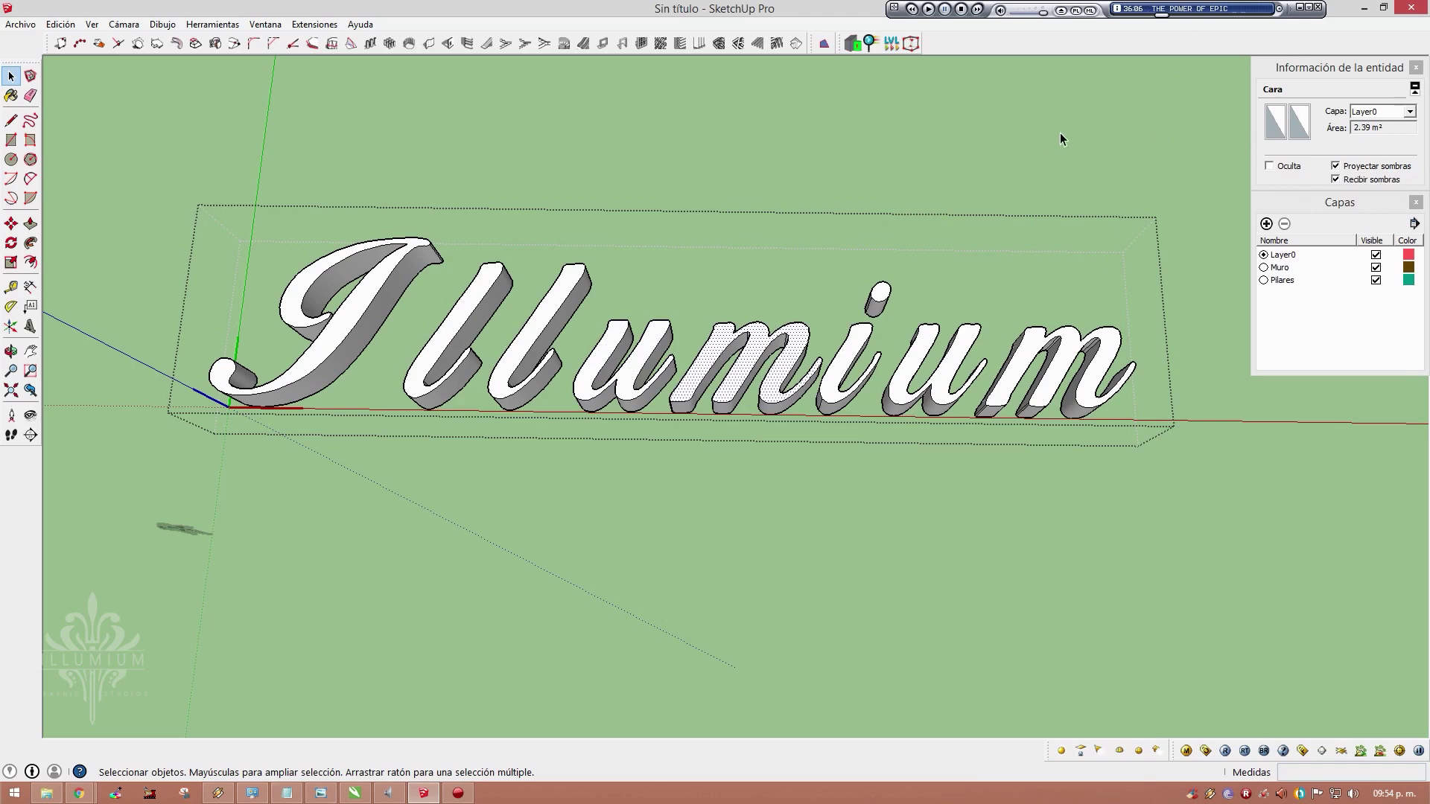
click(636, 367)
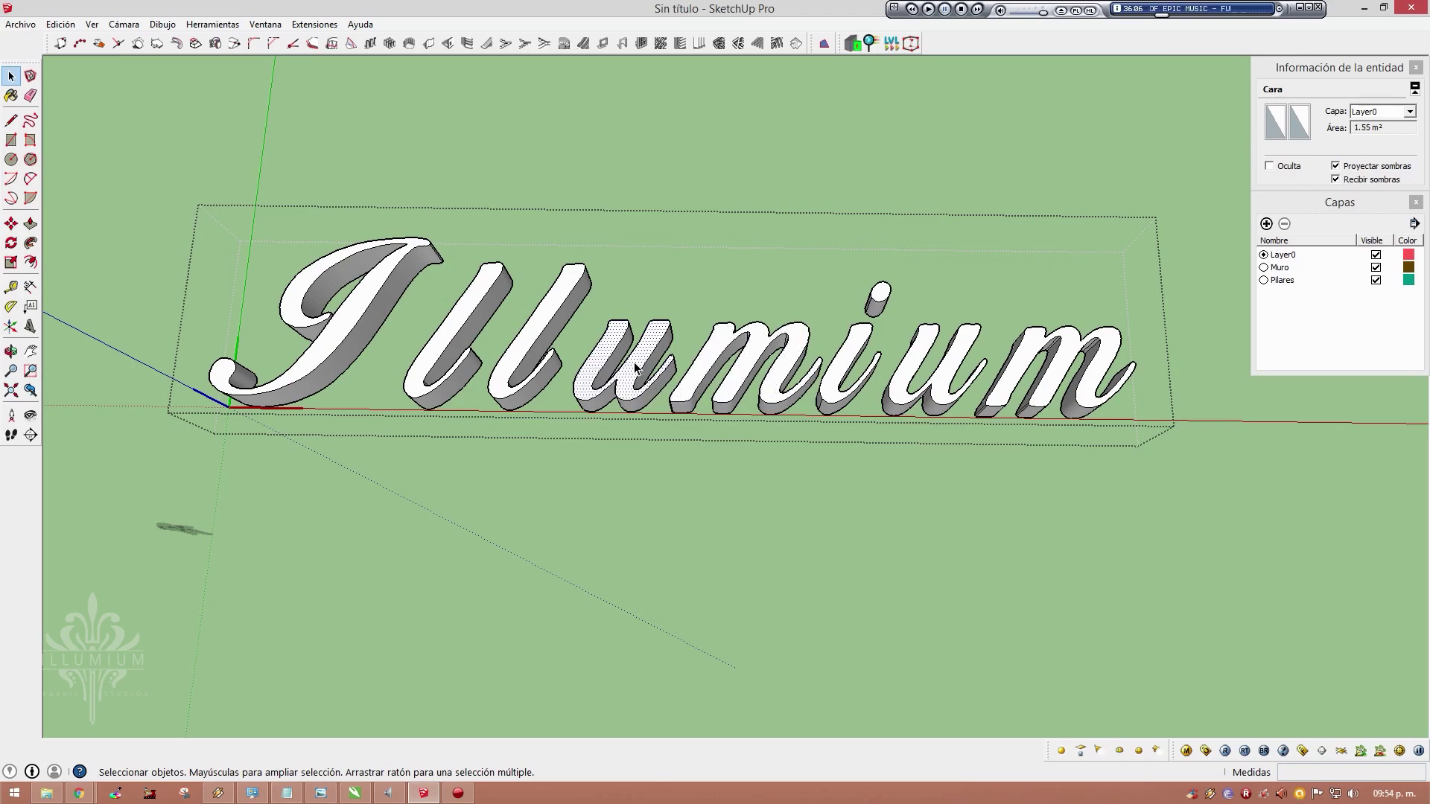